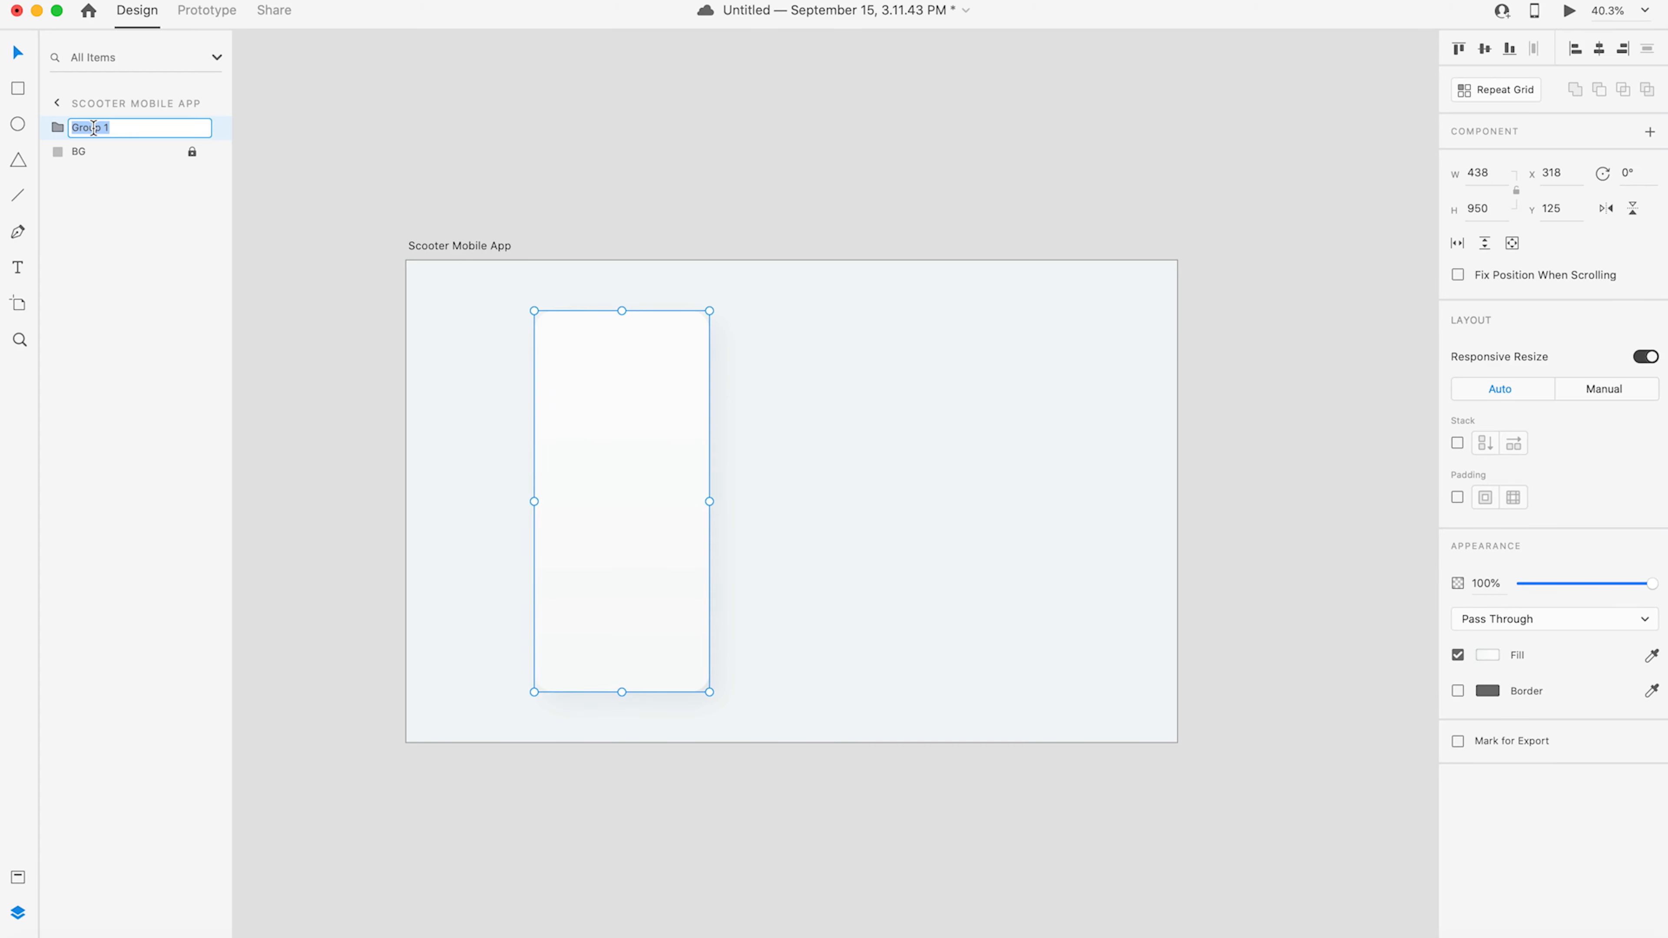
- Rename the phone card's group as Mockup
text(Mockuop)
key(Return)
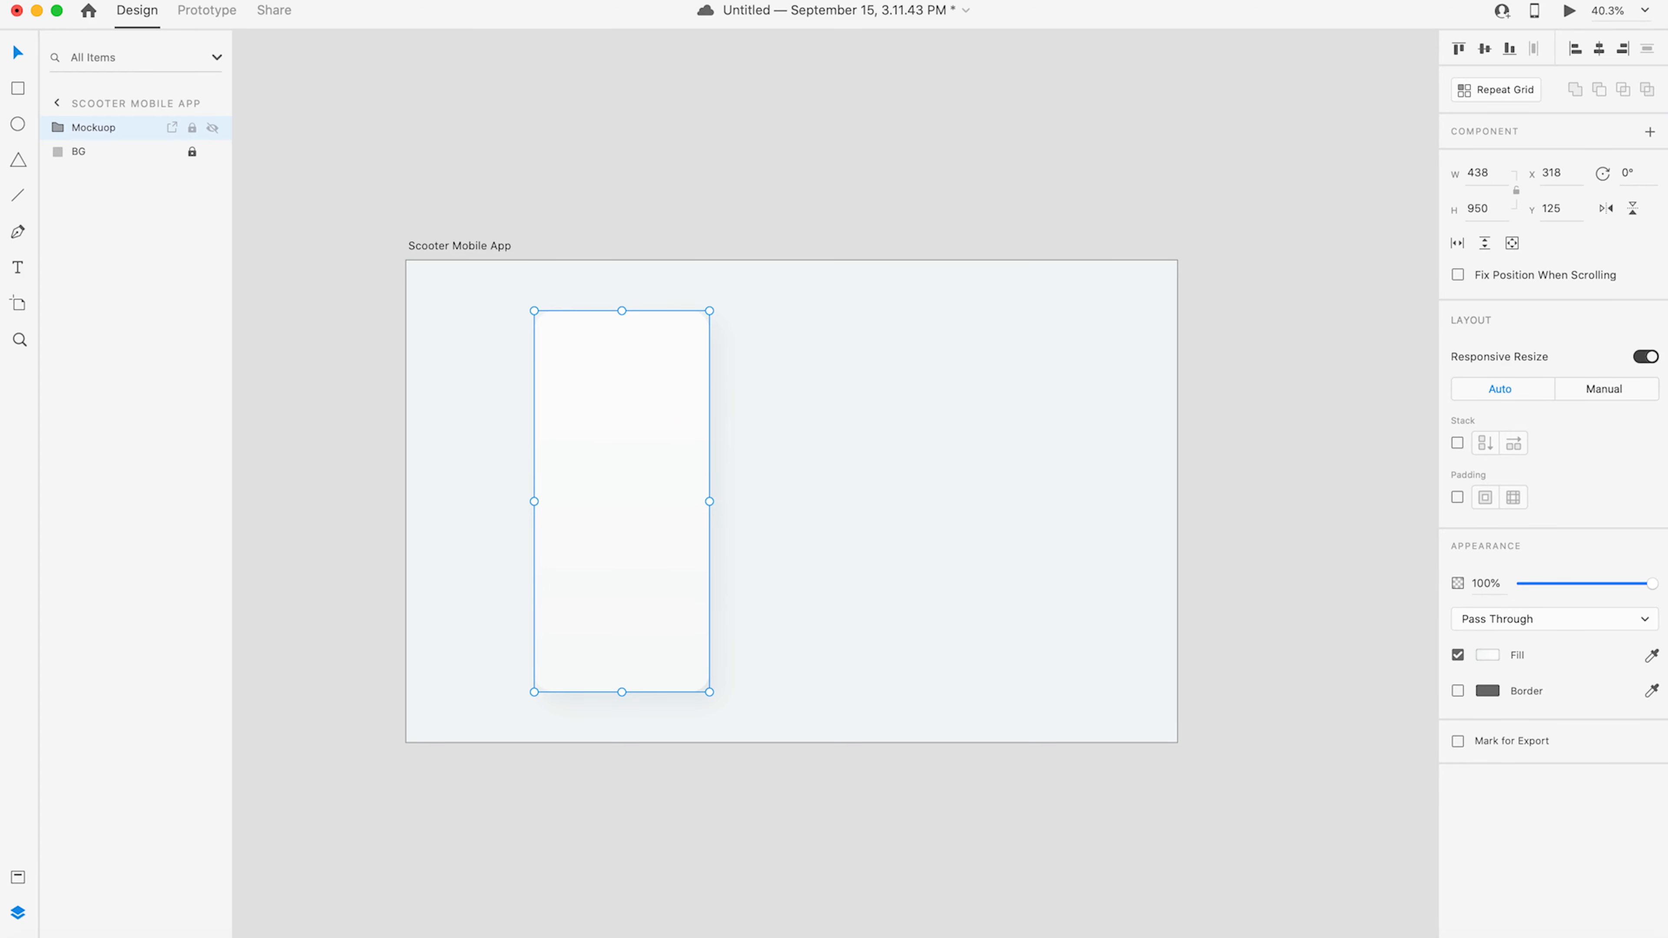
double_click(108, 129)
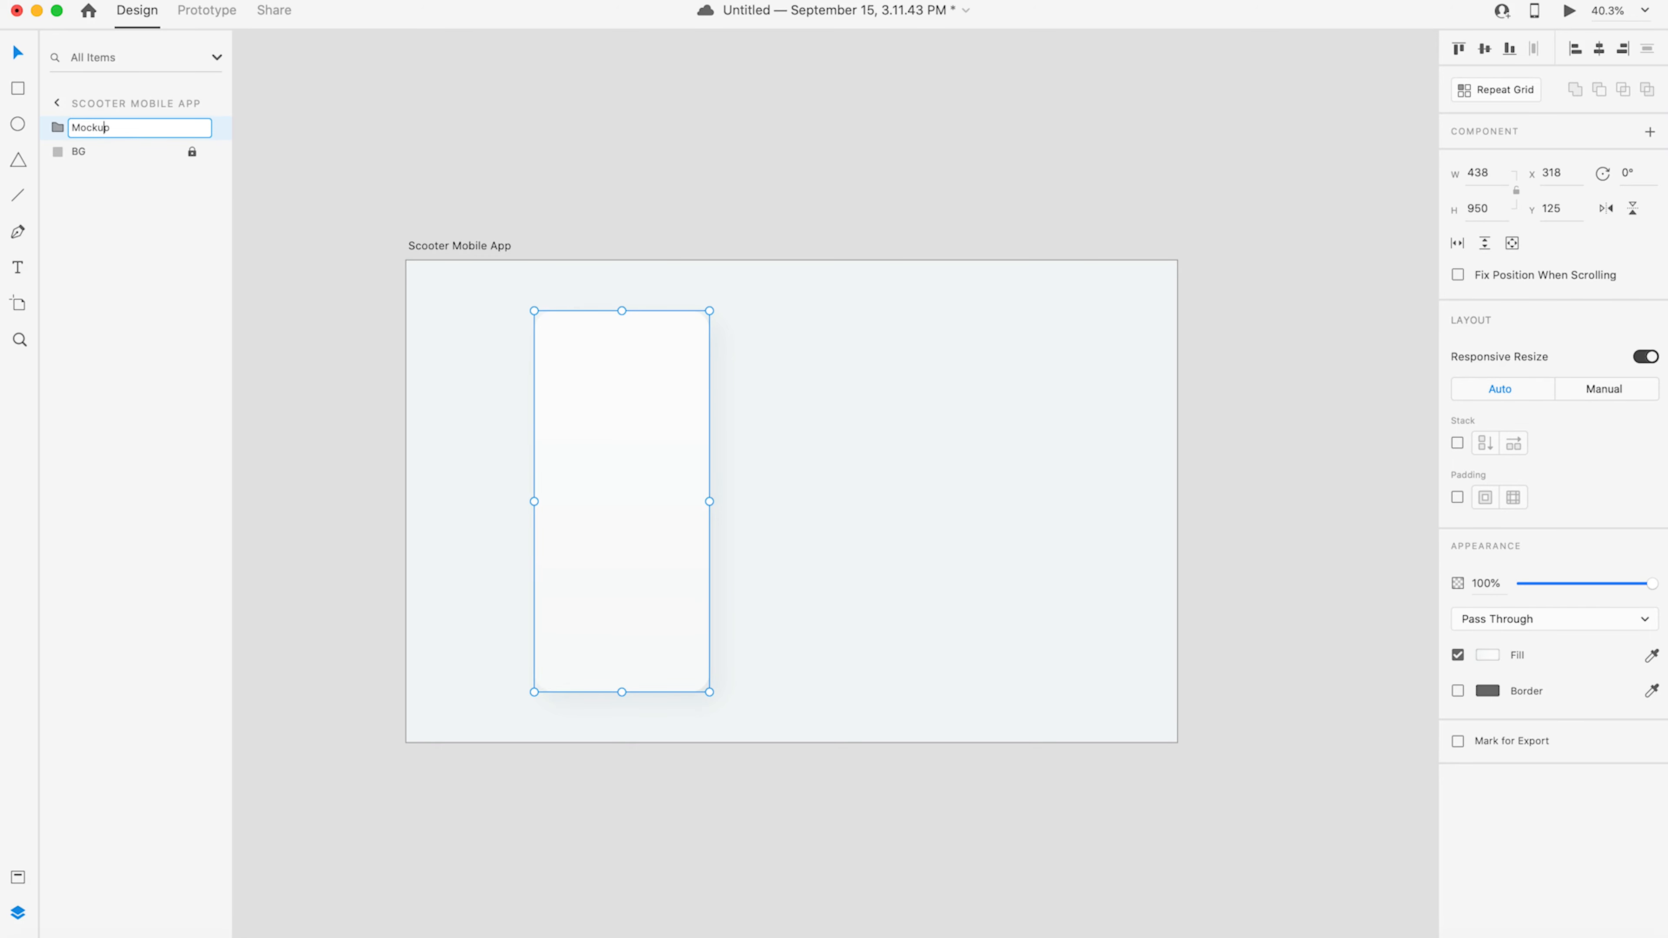
key(Return)
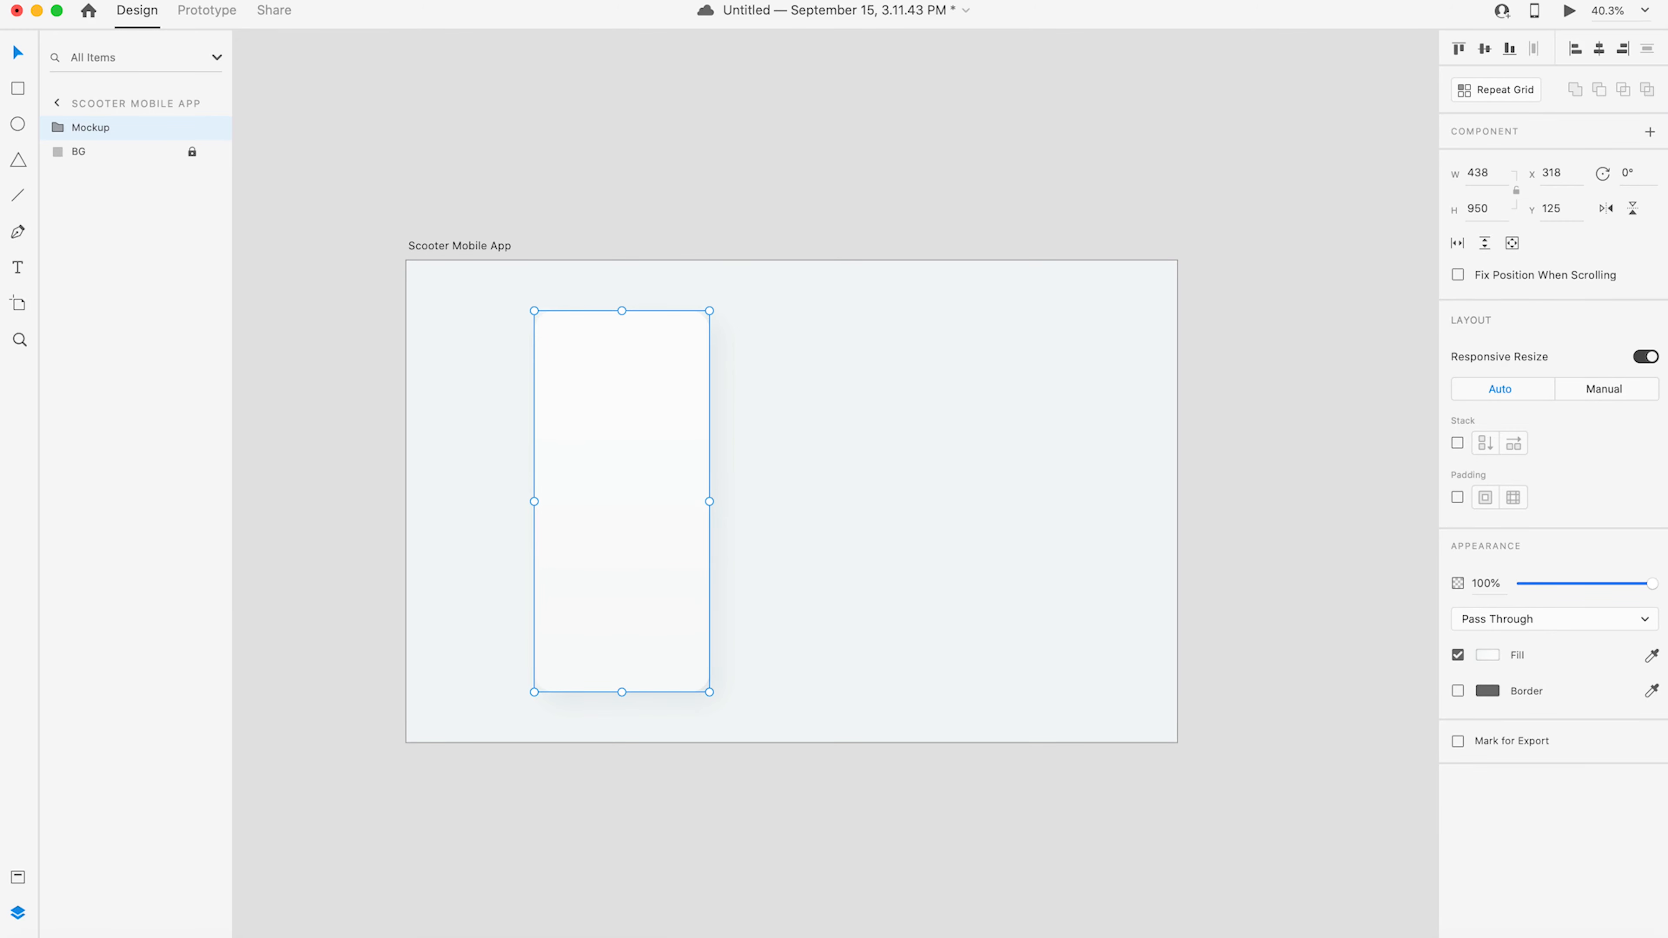
- Import the scooter image from the file manager, centre it across the white phone card and nest its layer in the Mockup group
key(super+Tab)
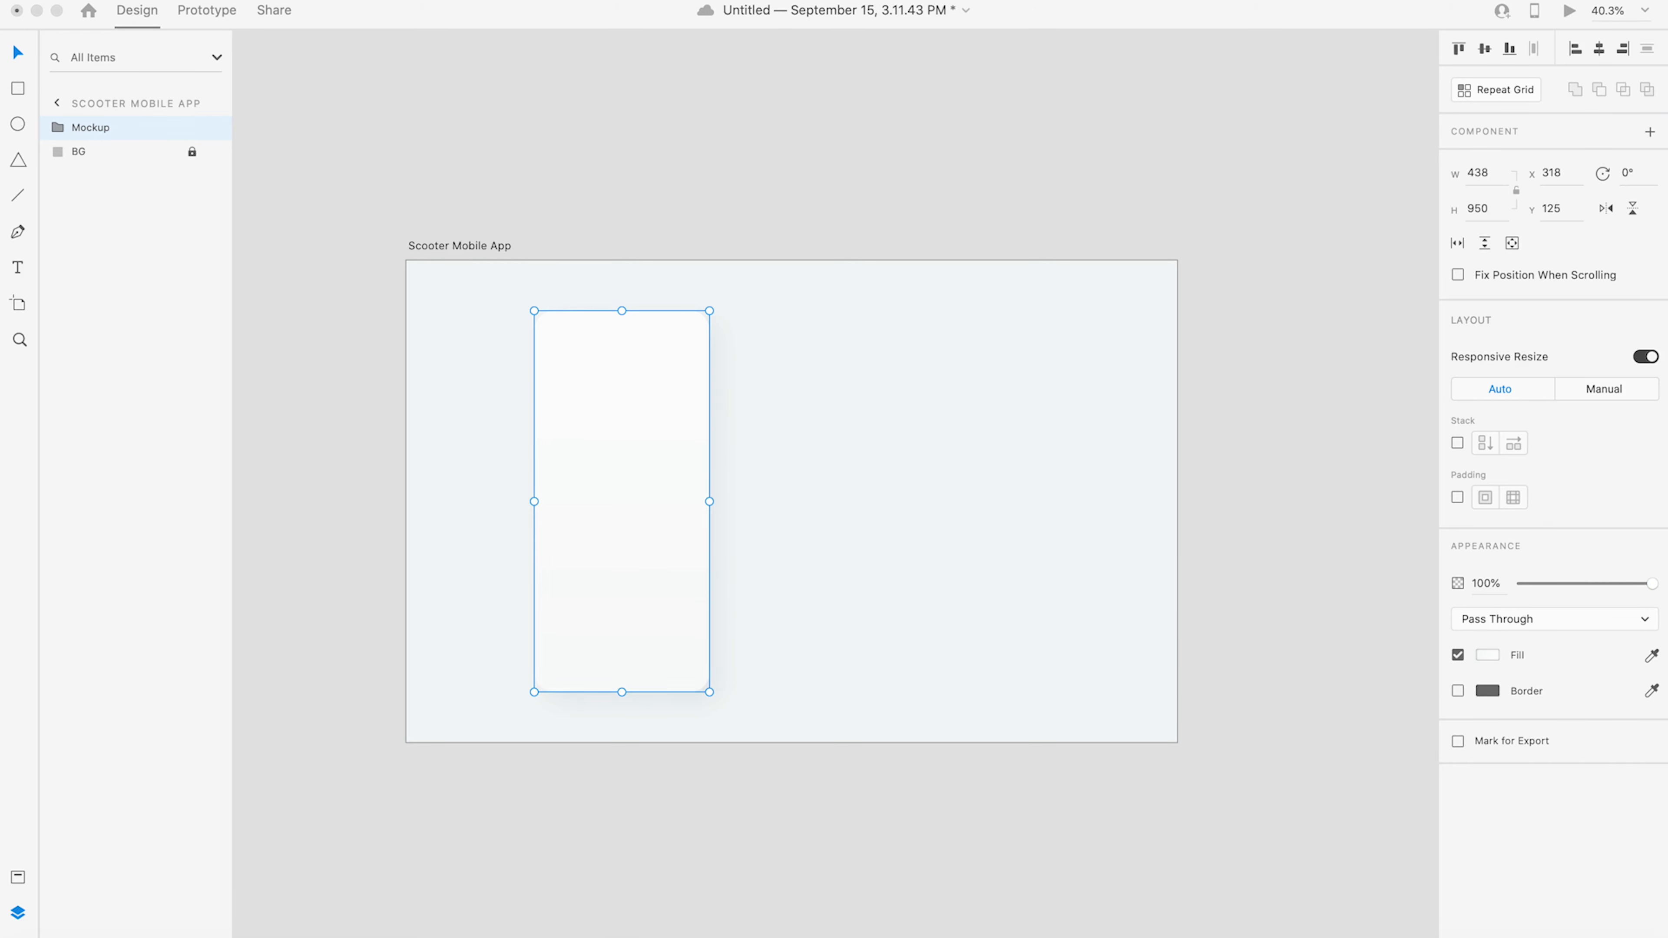
drag(1556, 585, 799, 451)
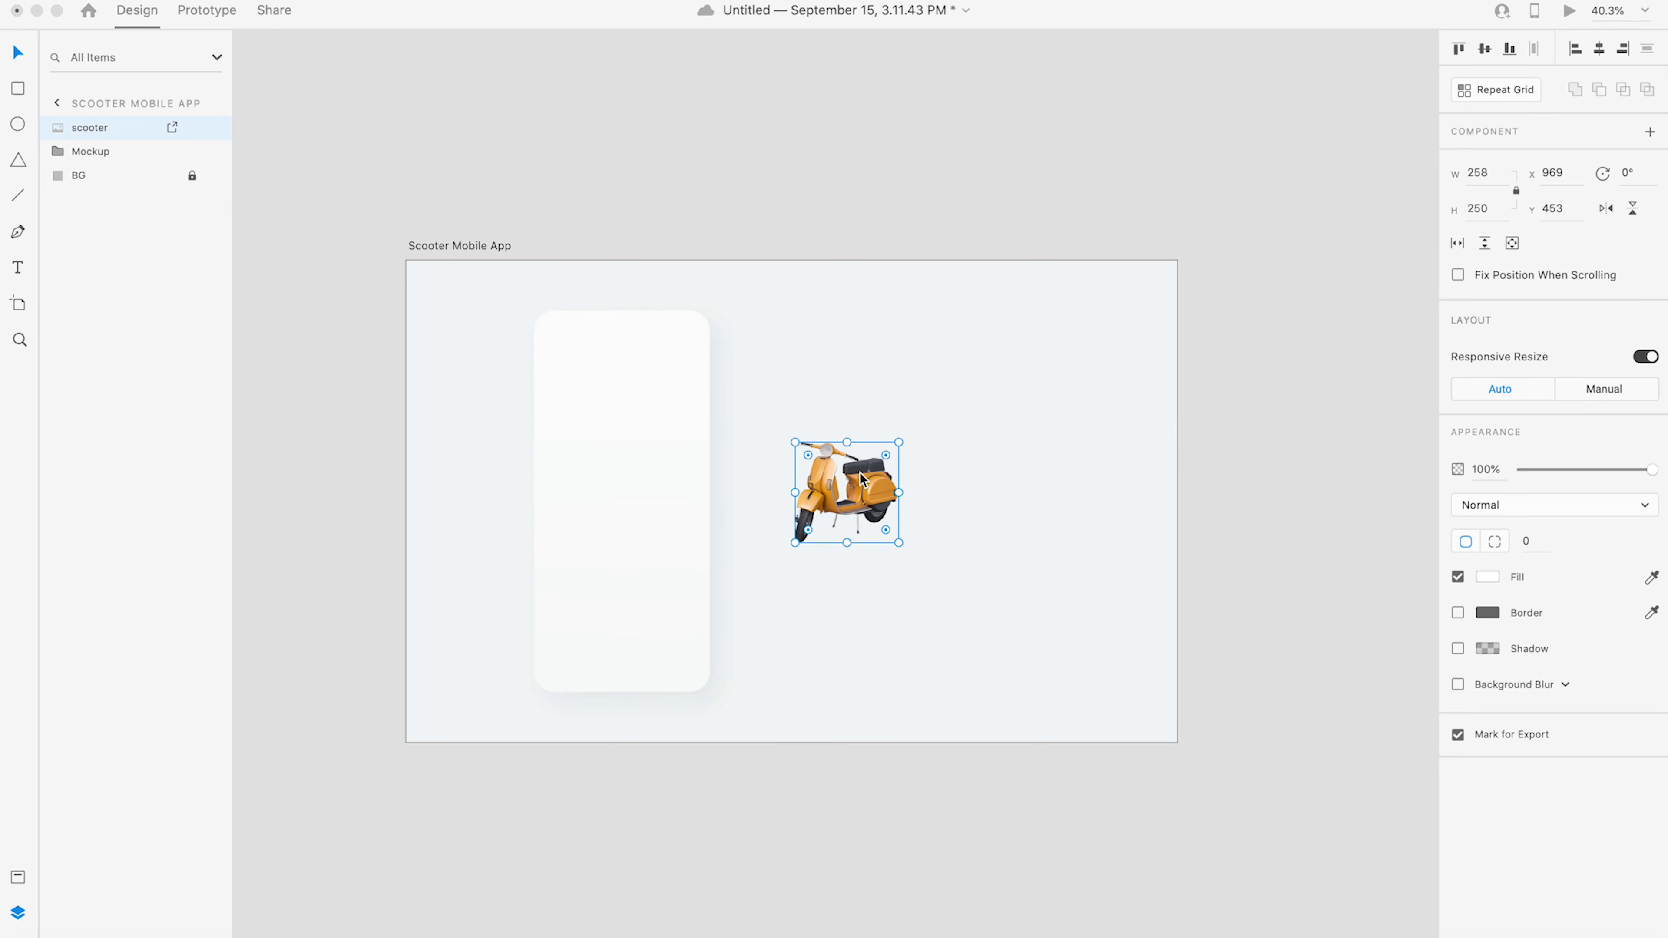
drag(893, 493, 655, 471)
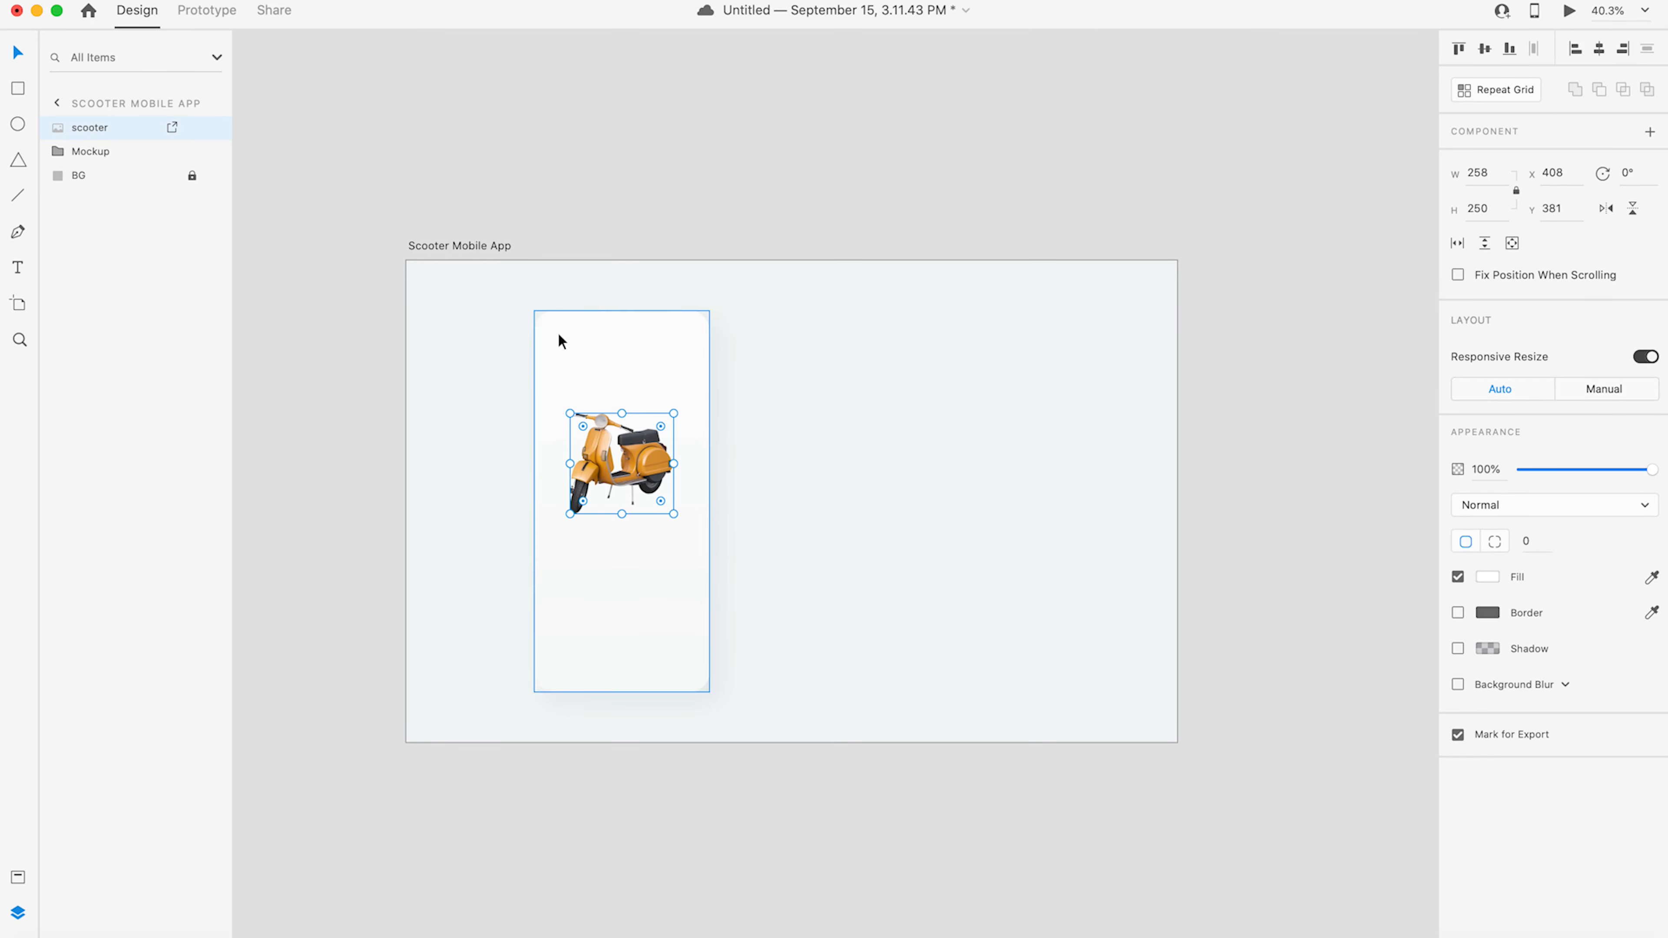
click(56, 151)
drag(86, 128, 105, 164)
- Rename the Mockup group as "Mockup - 1"
double_click(97, 128)
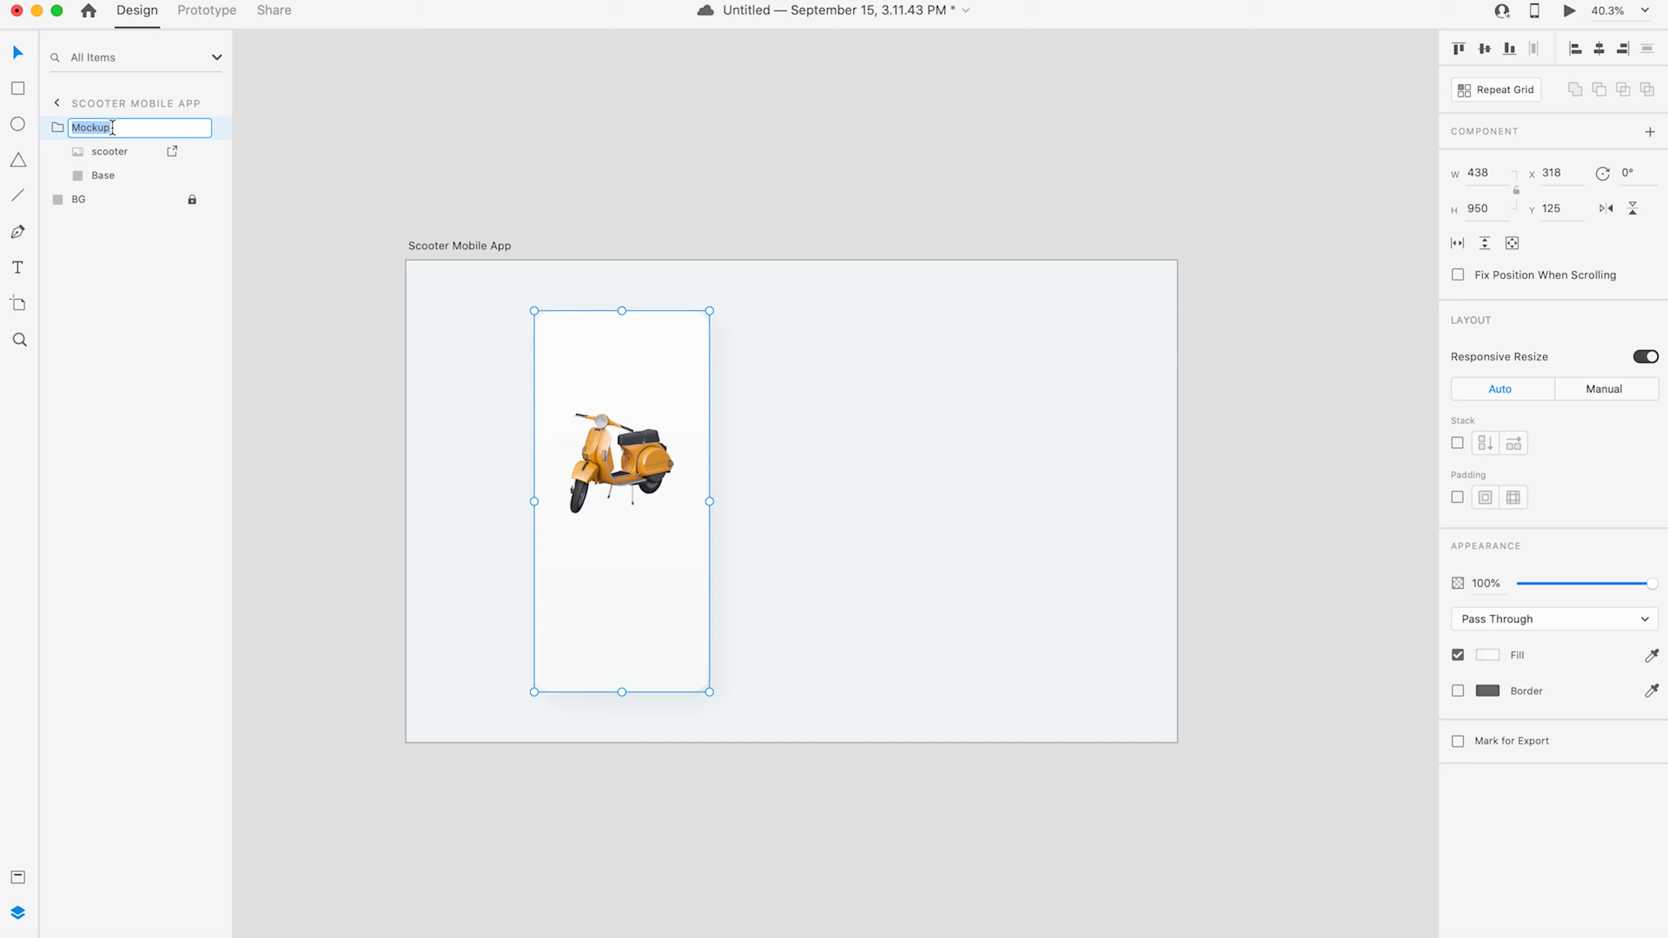
click(118, 128)
text(- 1)
key(Return)
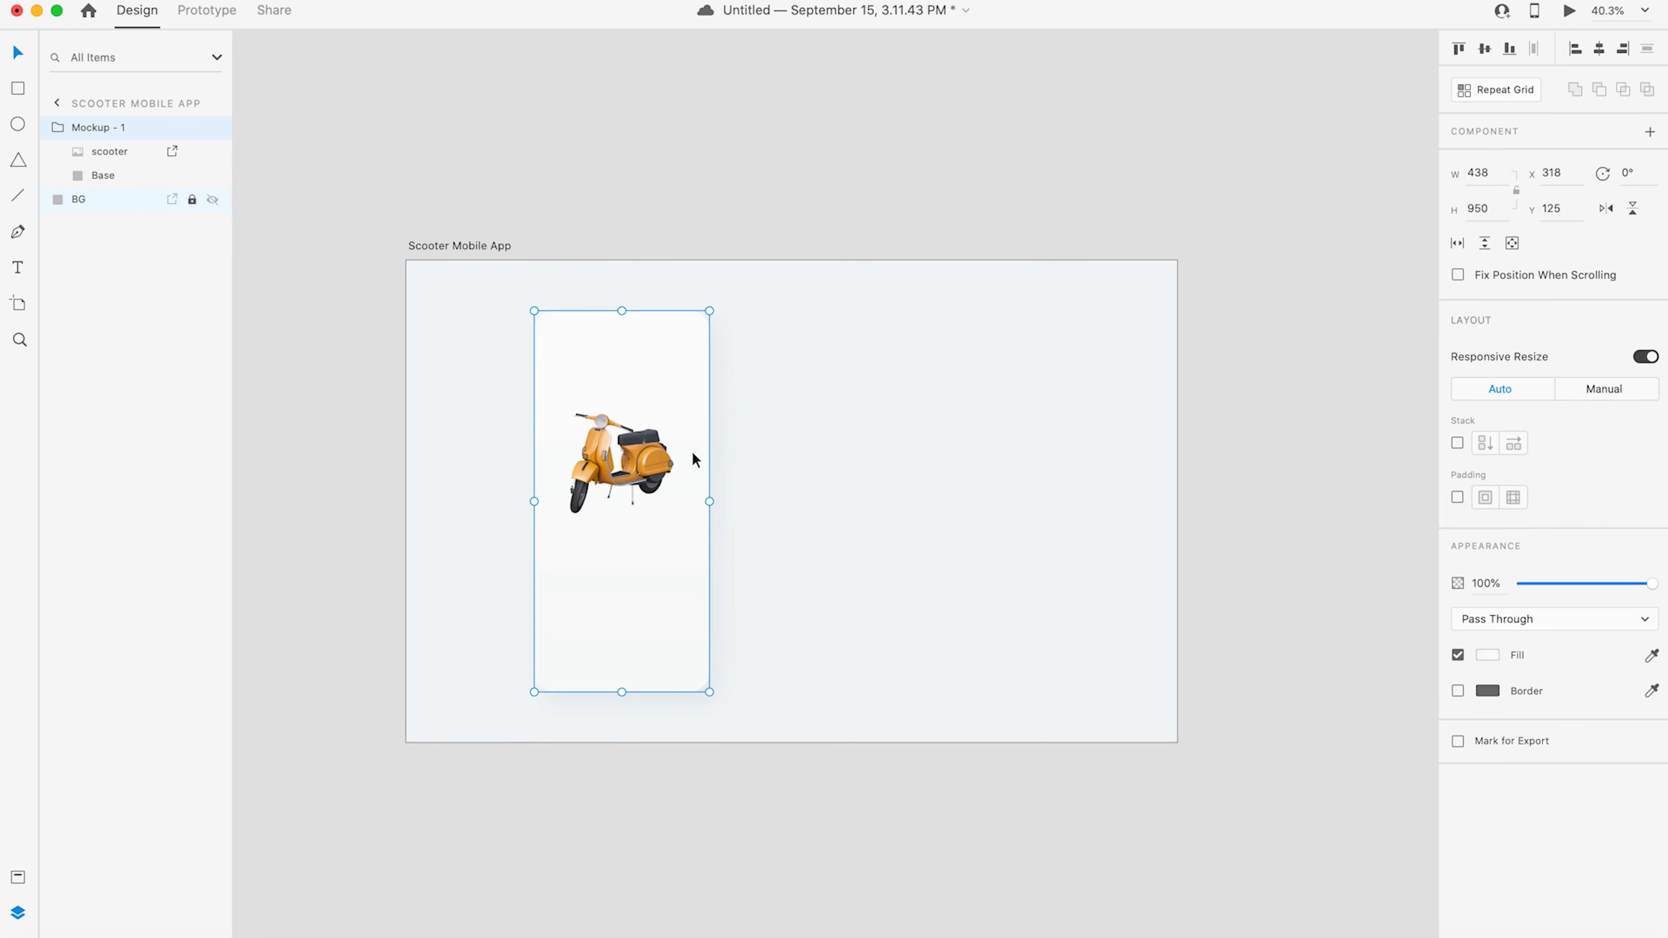
- Draw a circle about 347 × 347 over the scooter within the Mockup - 1 group and place its layer beneath the scooter
click(748, 194)
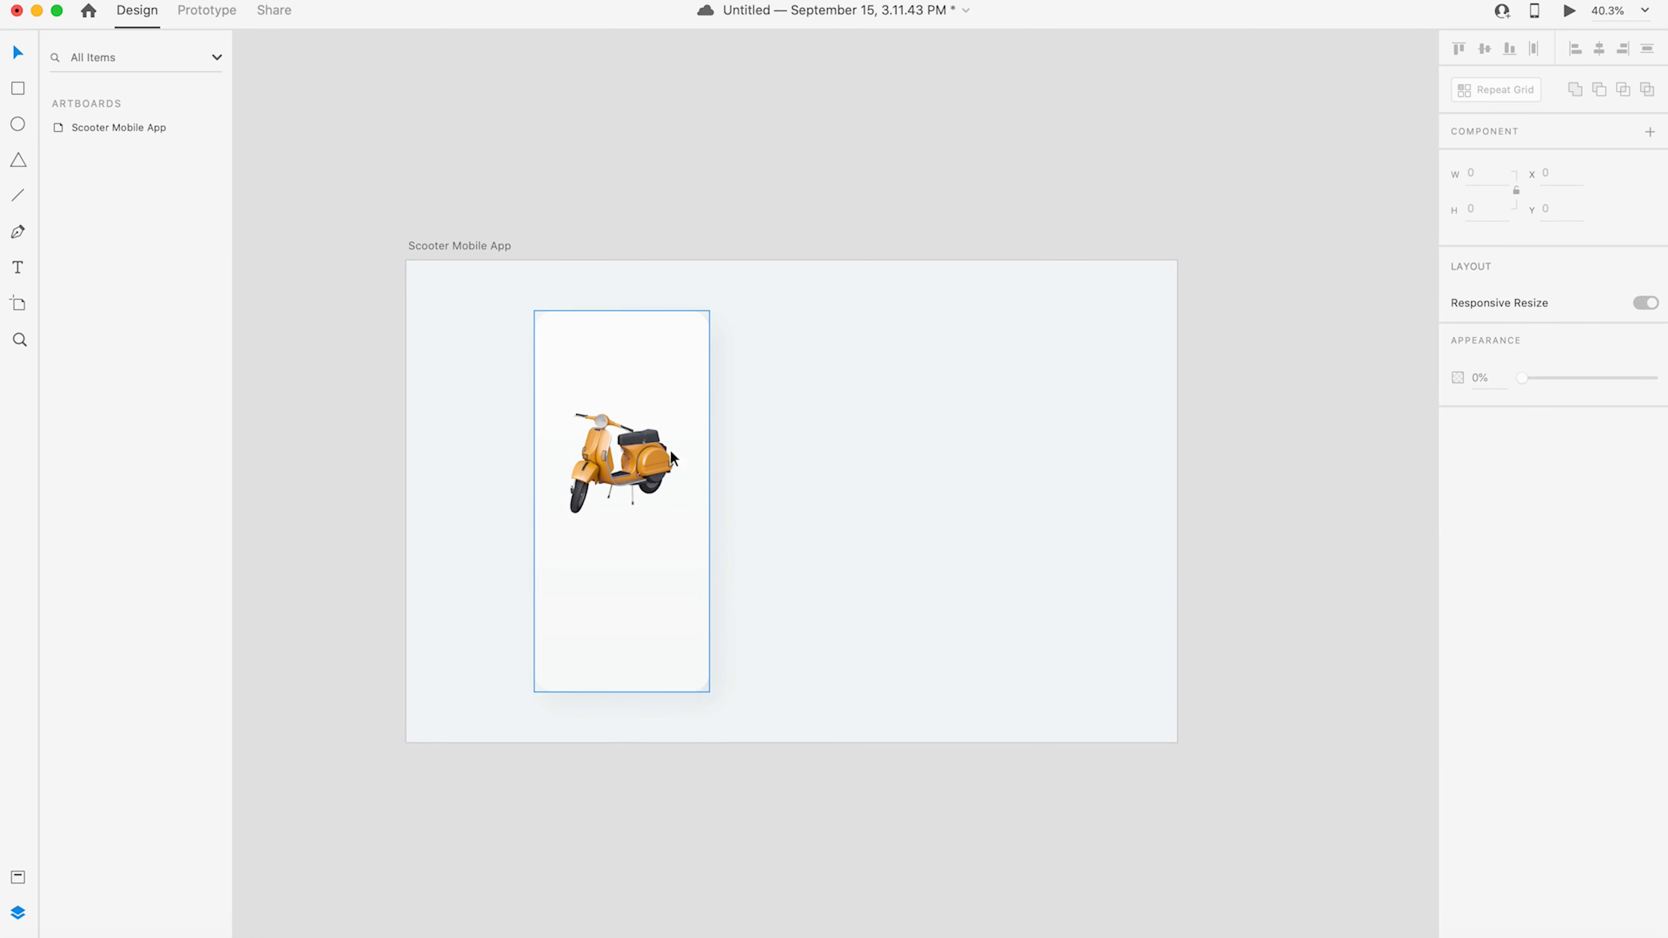
click(697, 476)
double_click(668, 463)
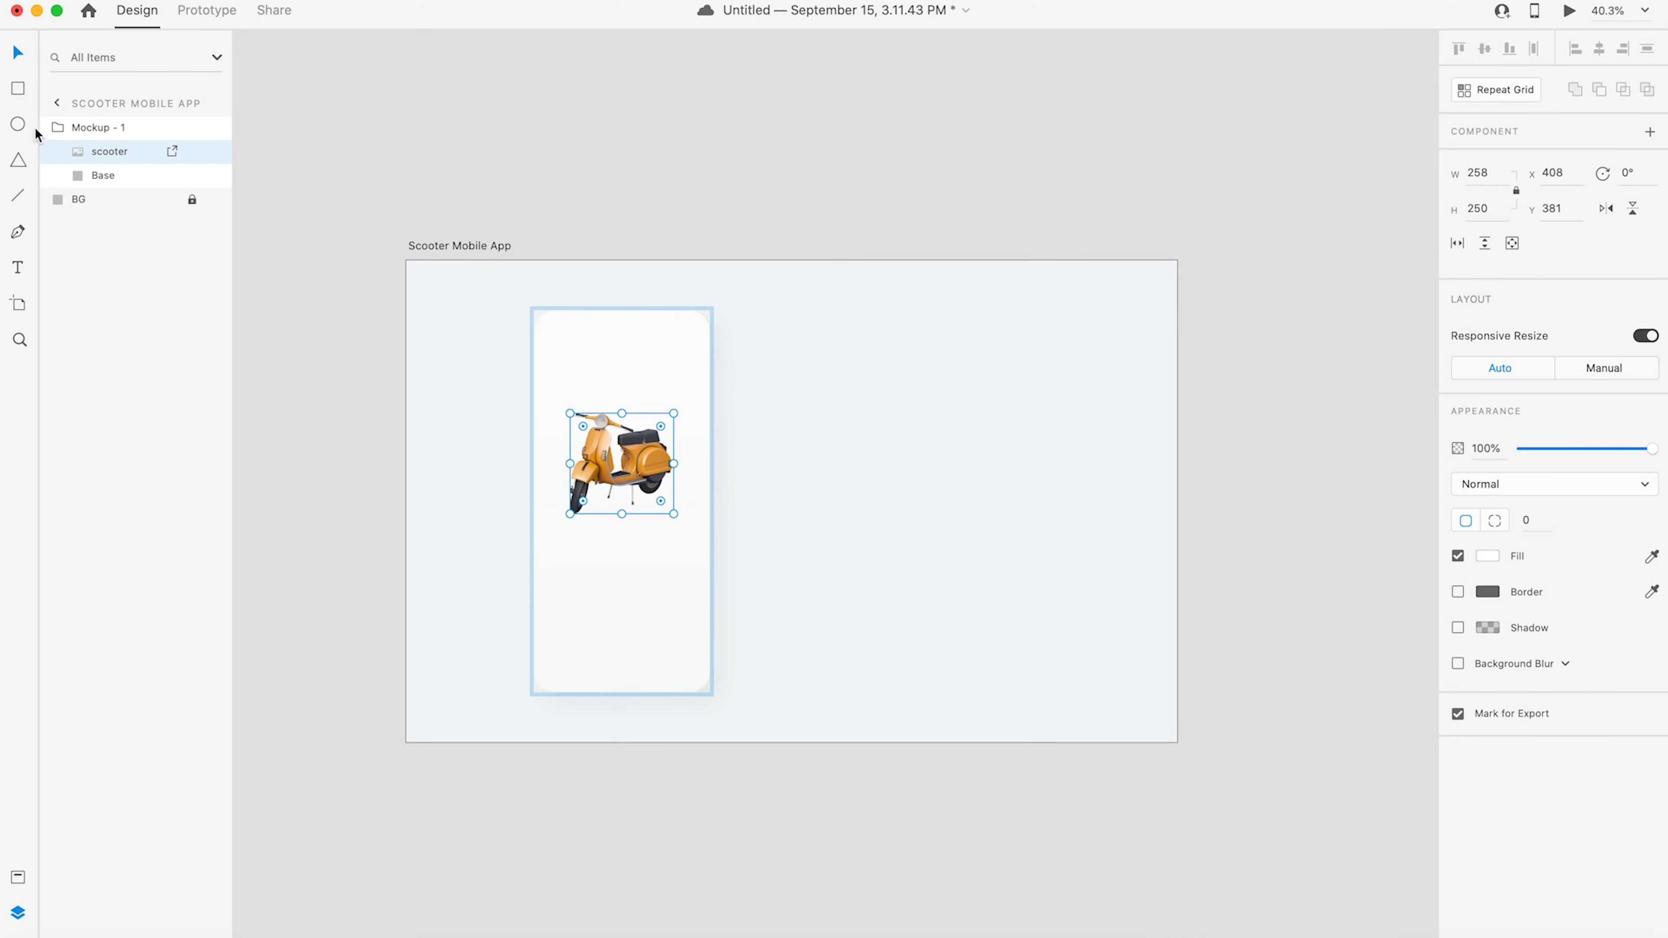
click(18, 124)
drag(551, 386, 690, 525)
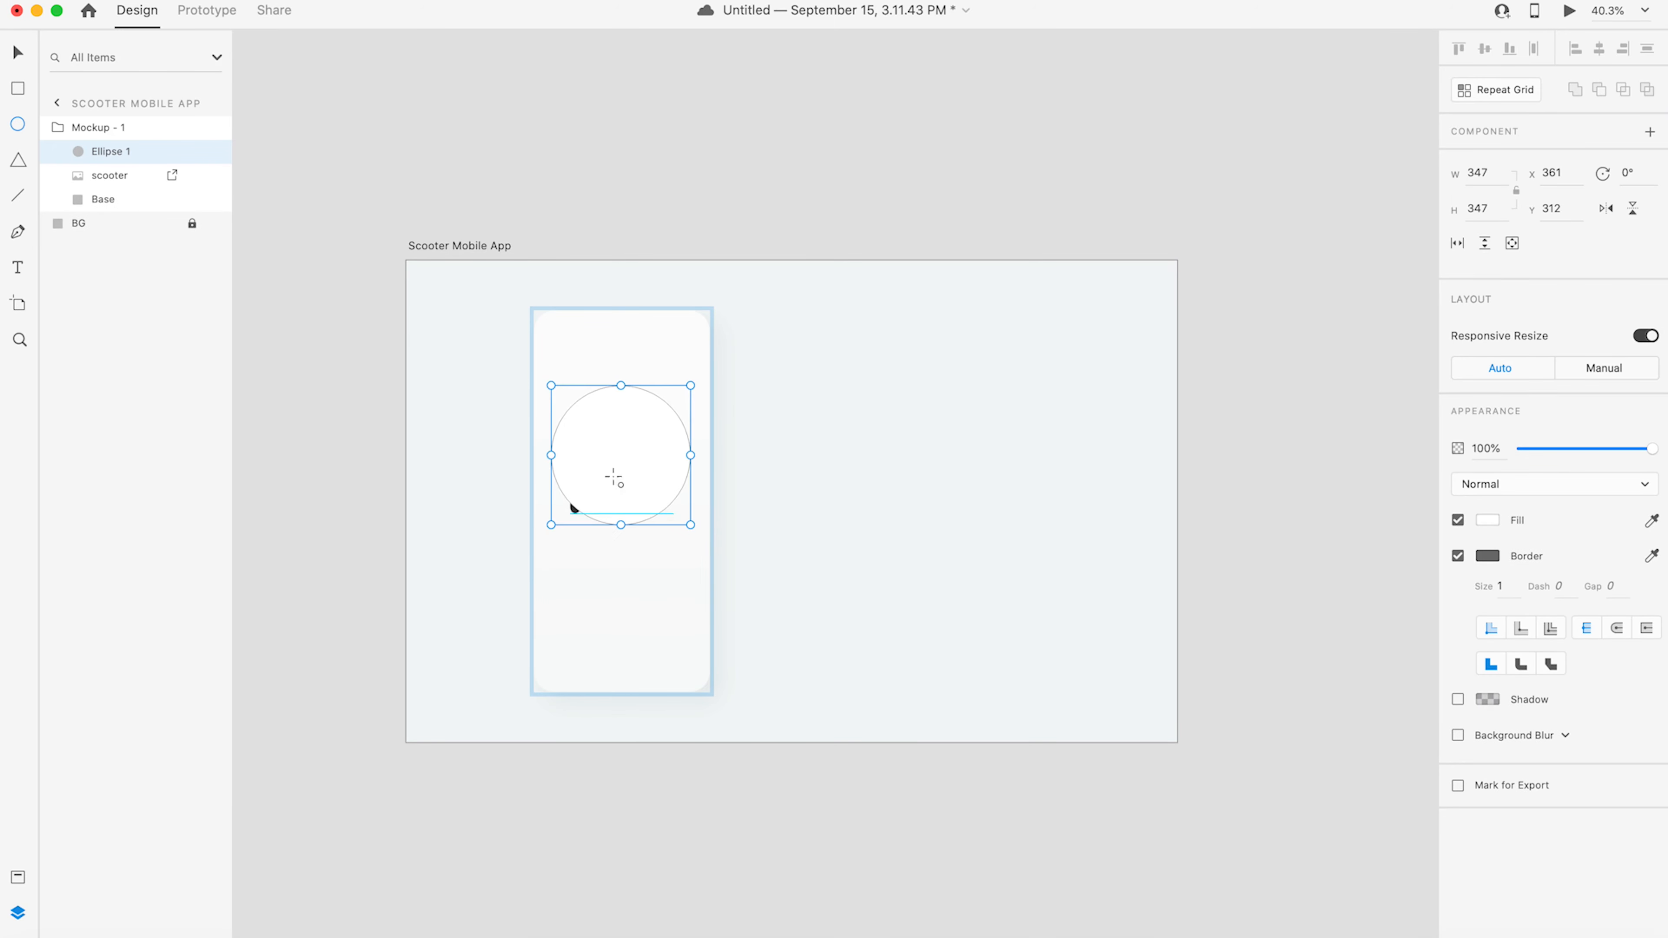
drag(105, 153, 106, 184)
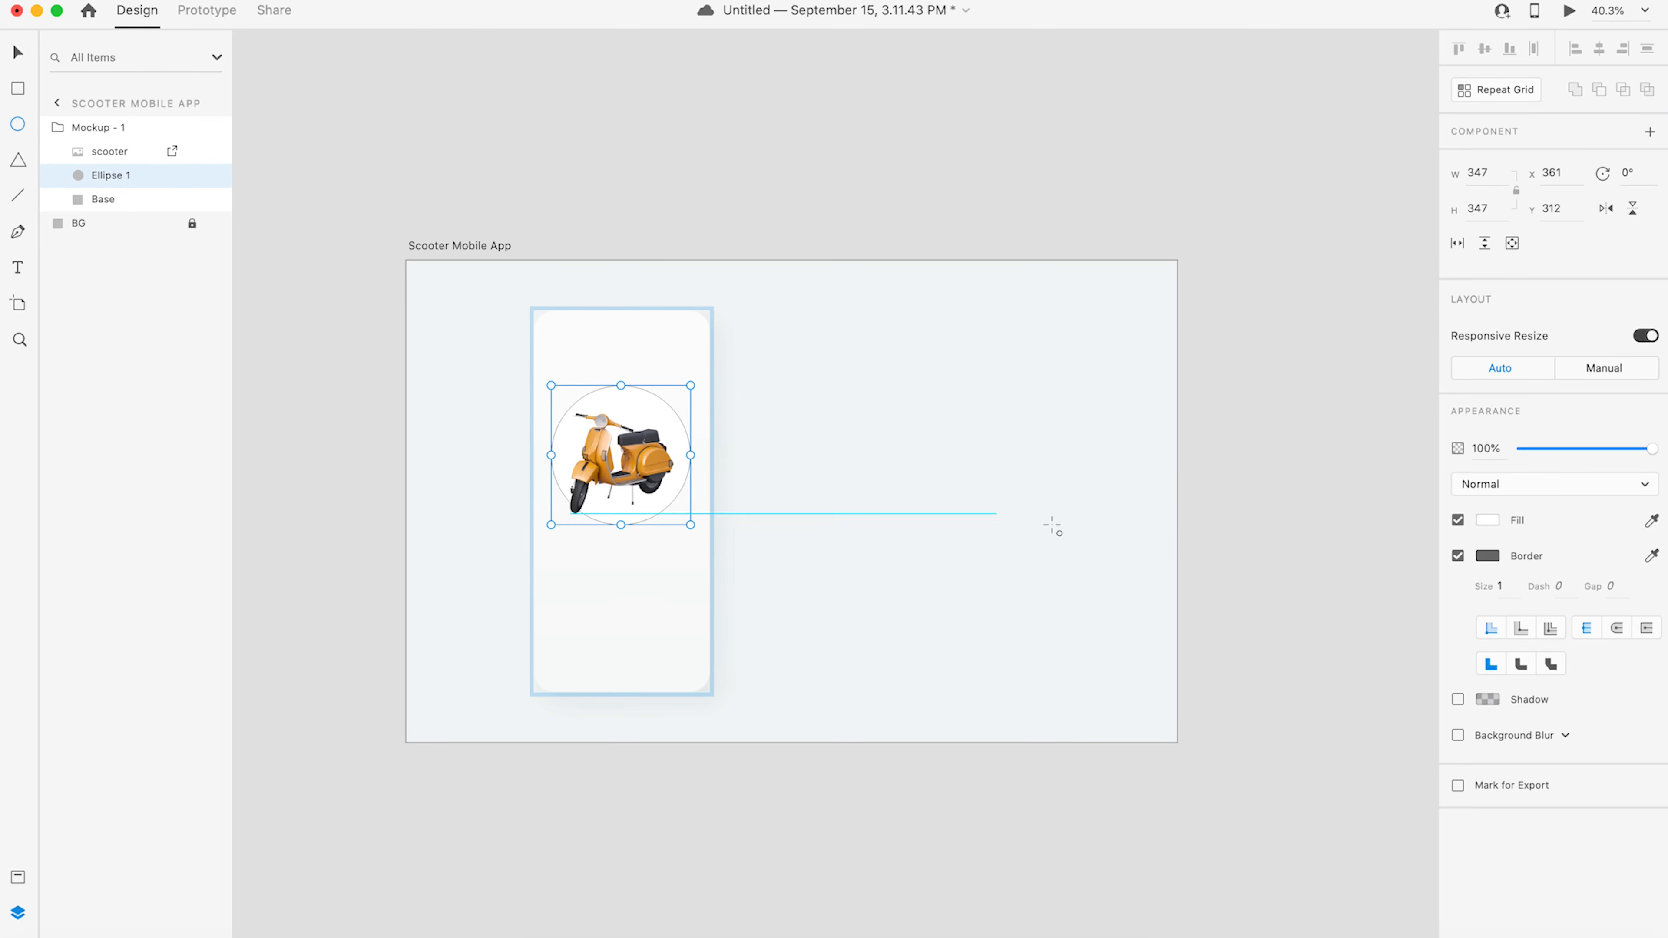
- Remove the circle's border and fill it with a linear gradient from #666973 to #2E3035, sampling the colours from the scooter image
click(1457, 557)
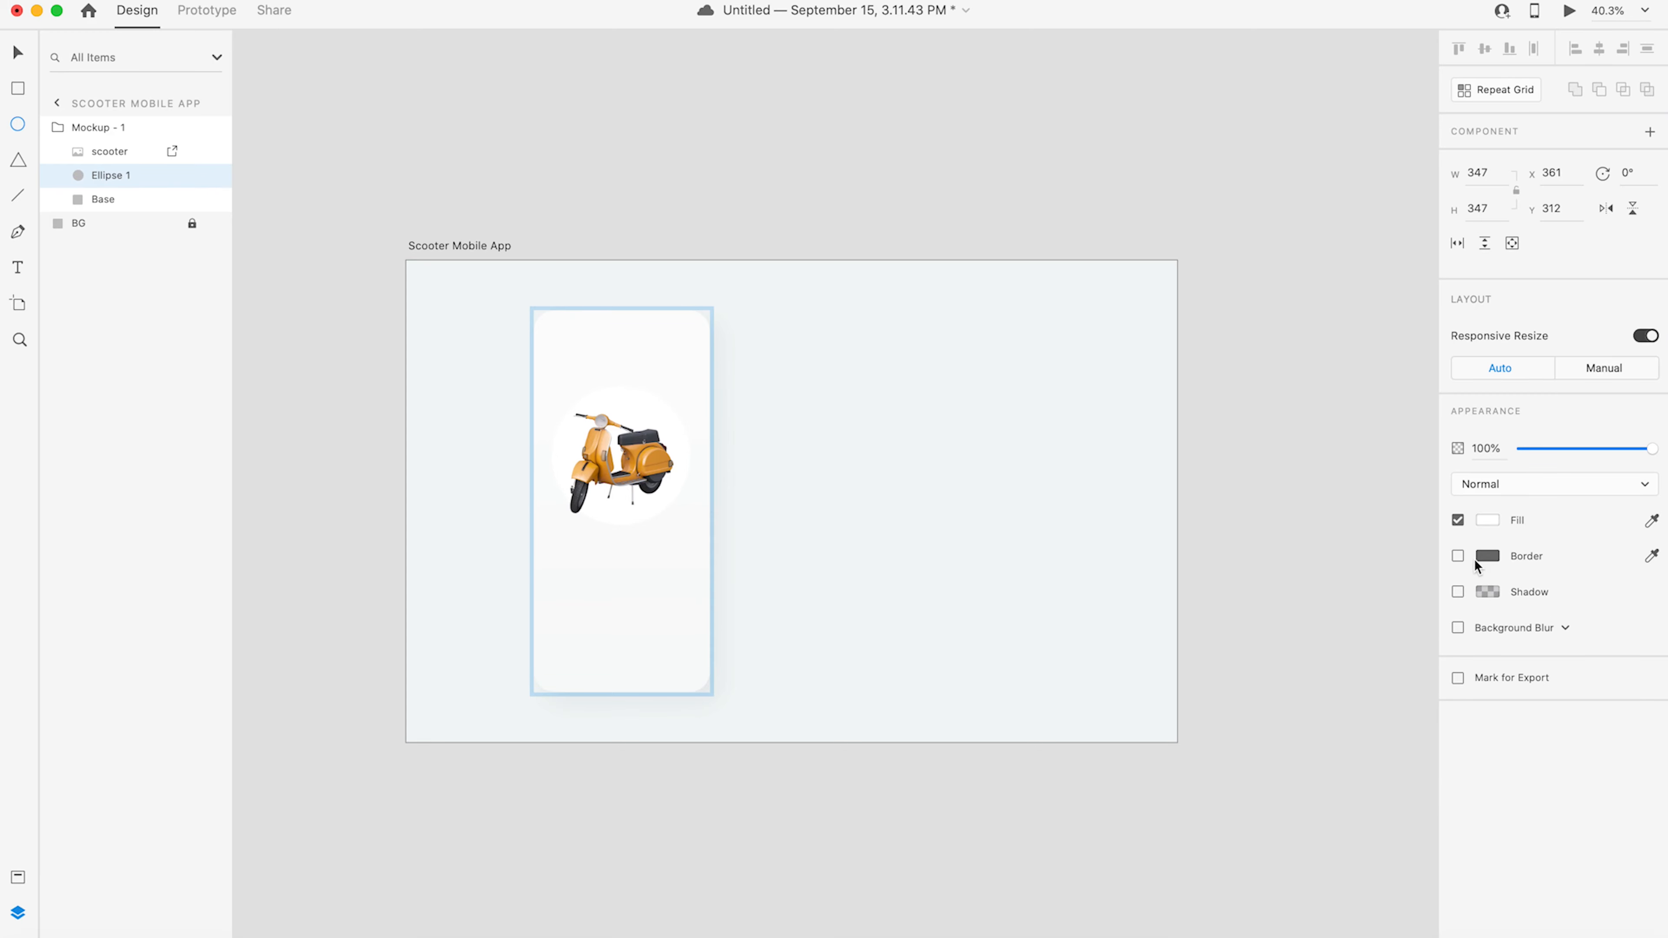
click(1489, 521)
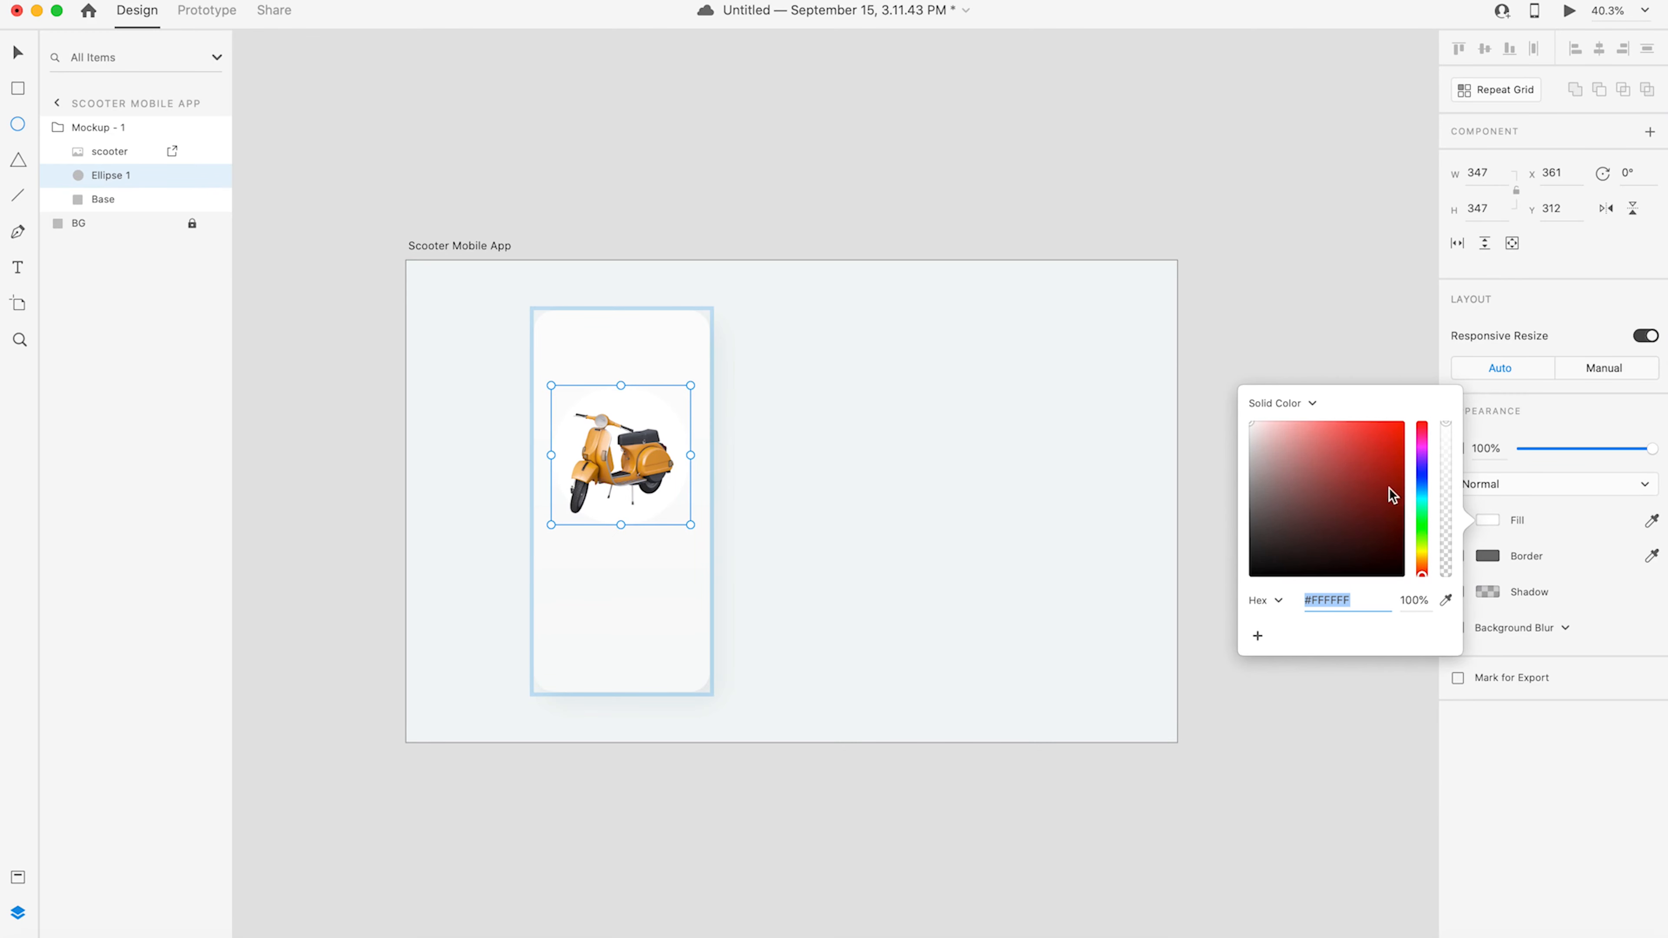
click(1284, 401)
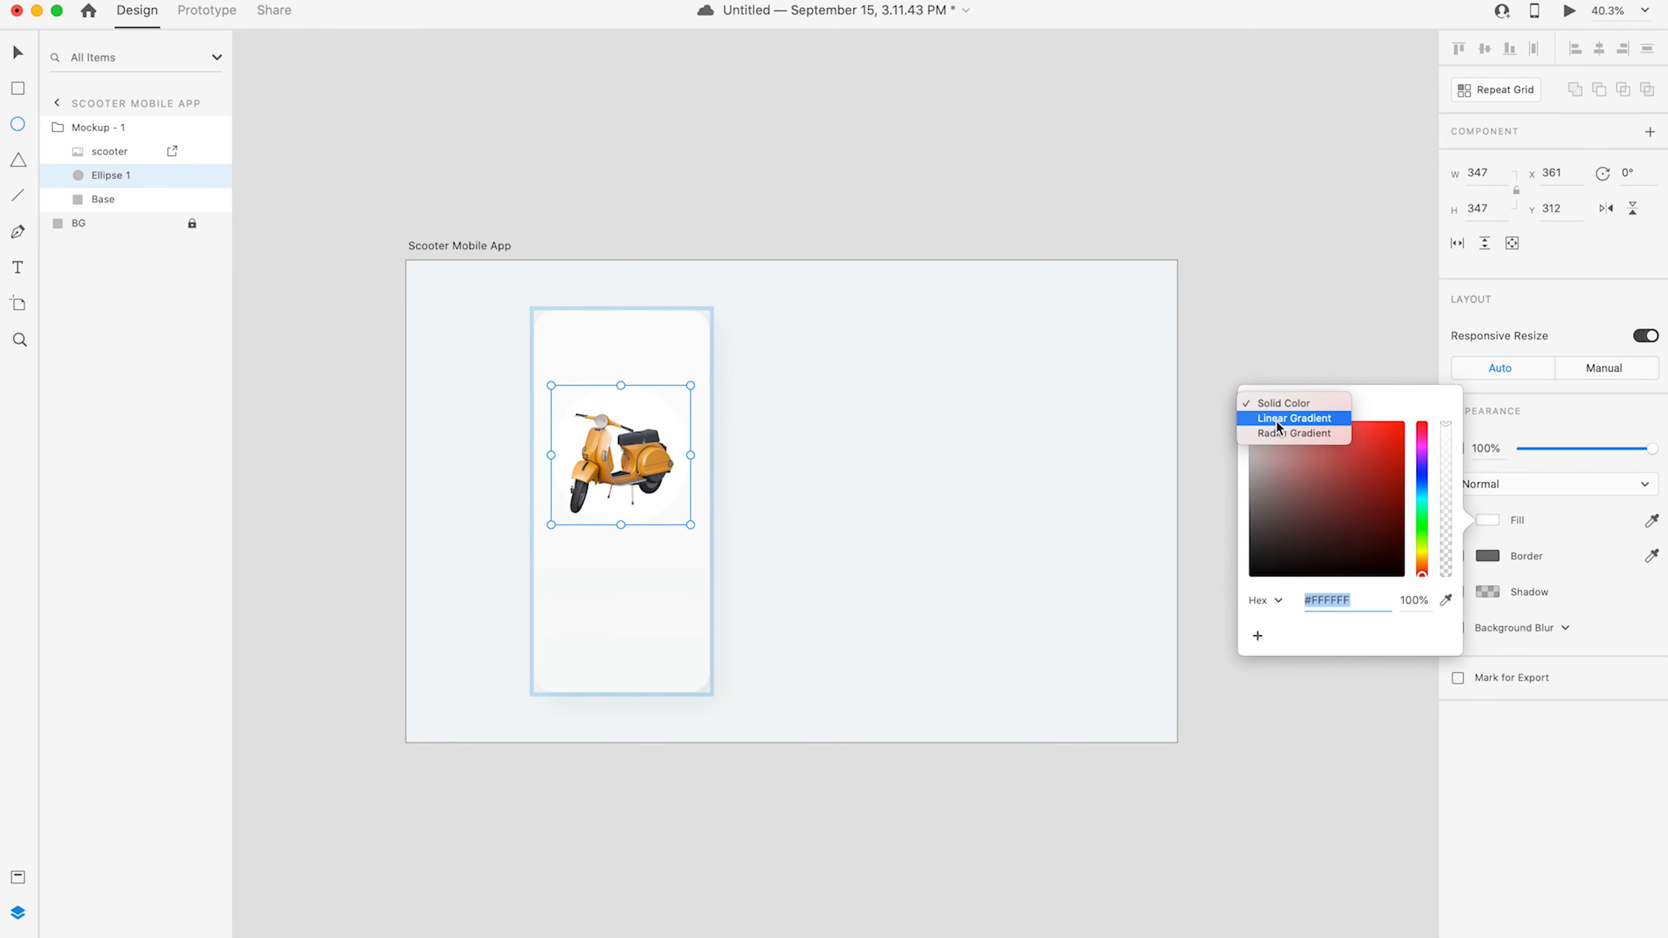
click(1277, 419)
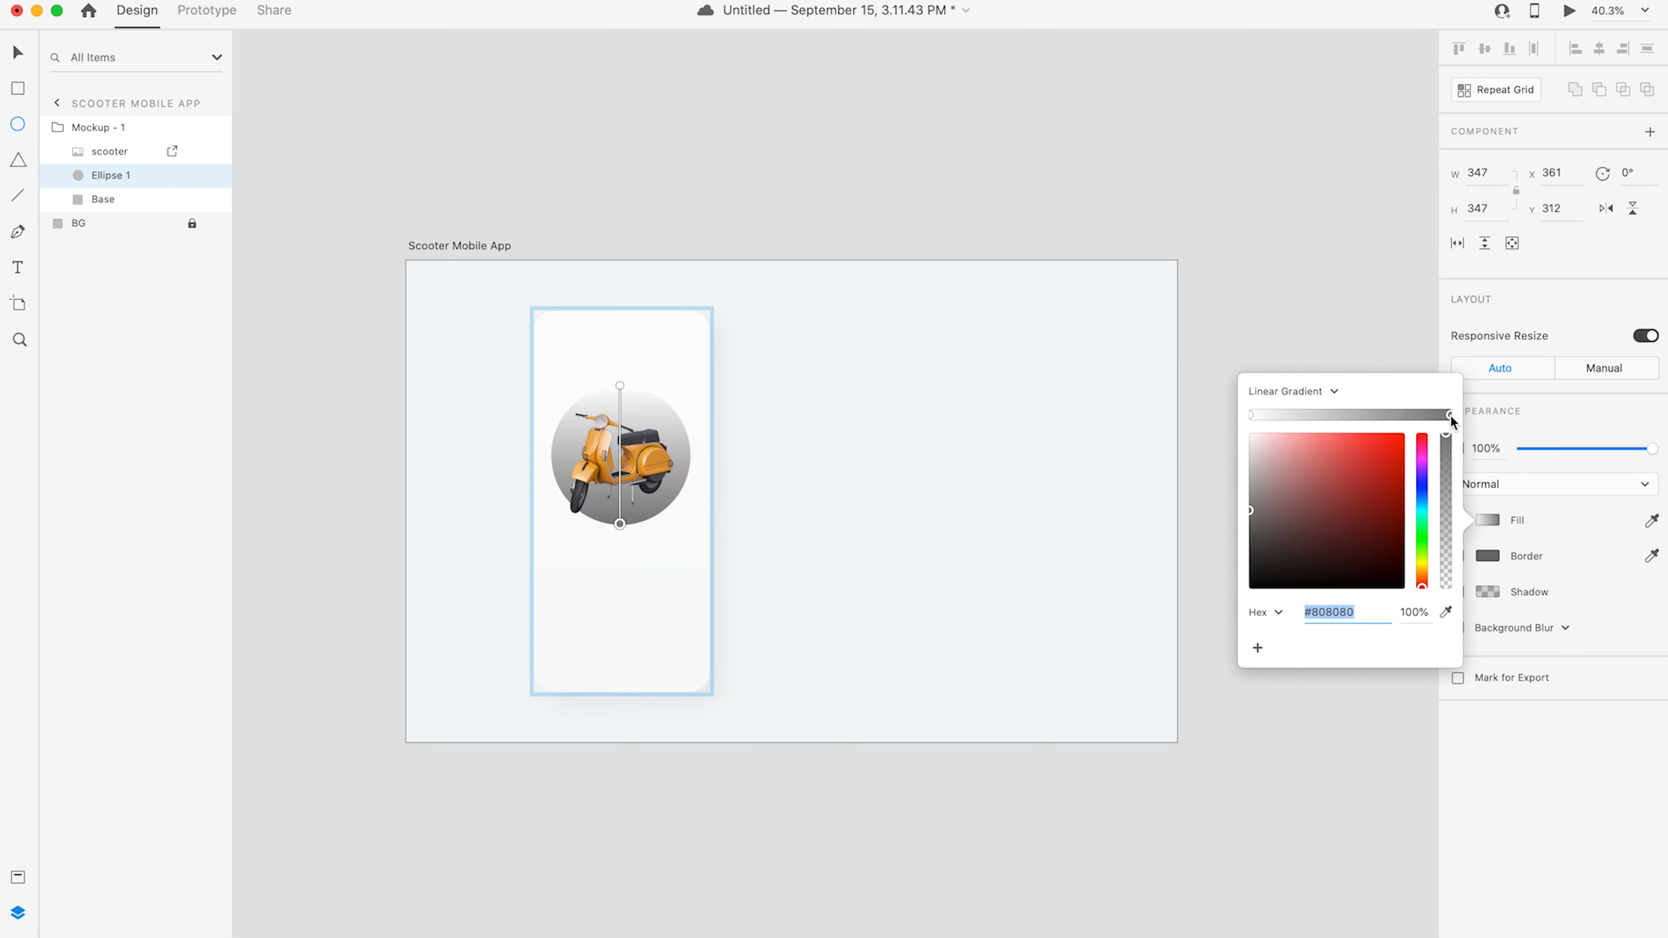
click(1447, 614)
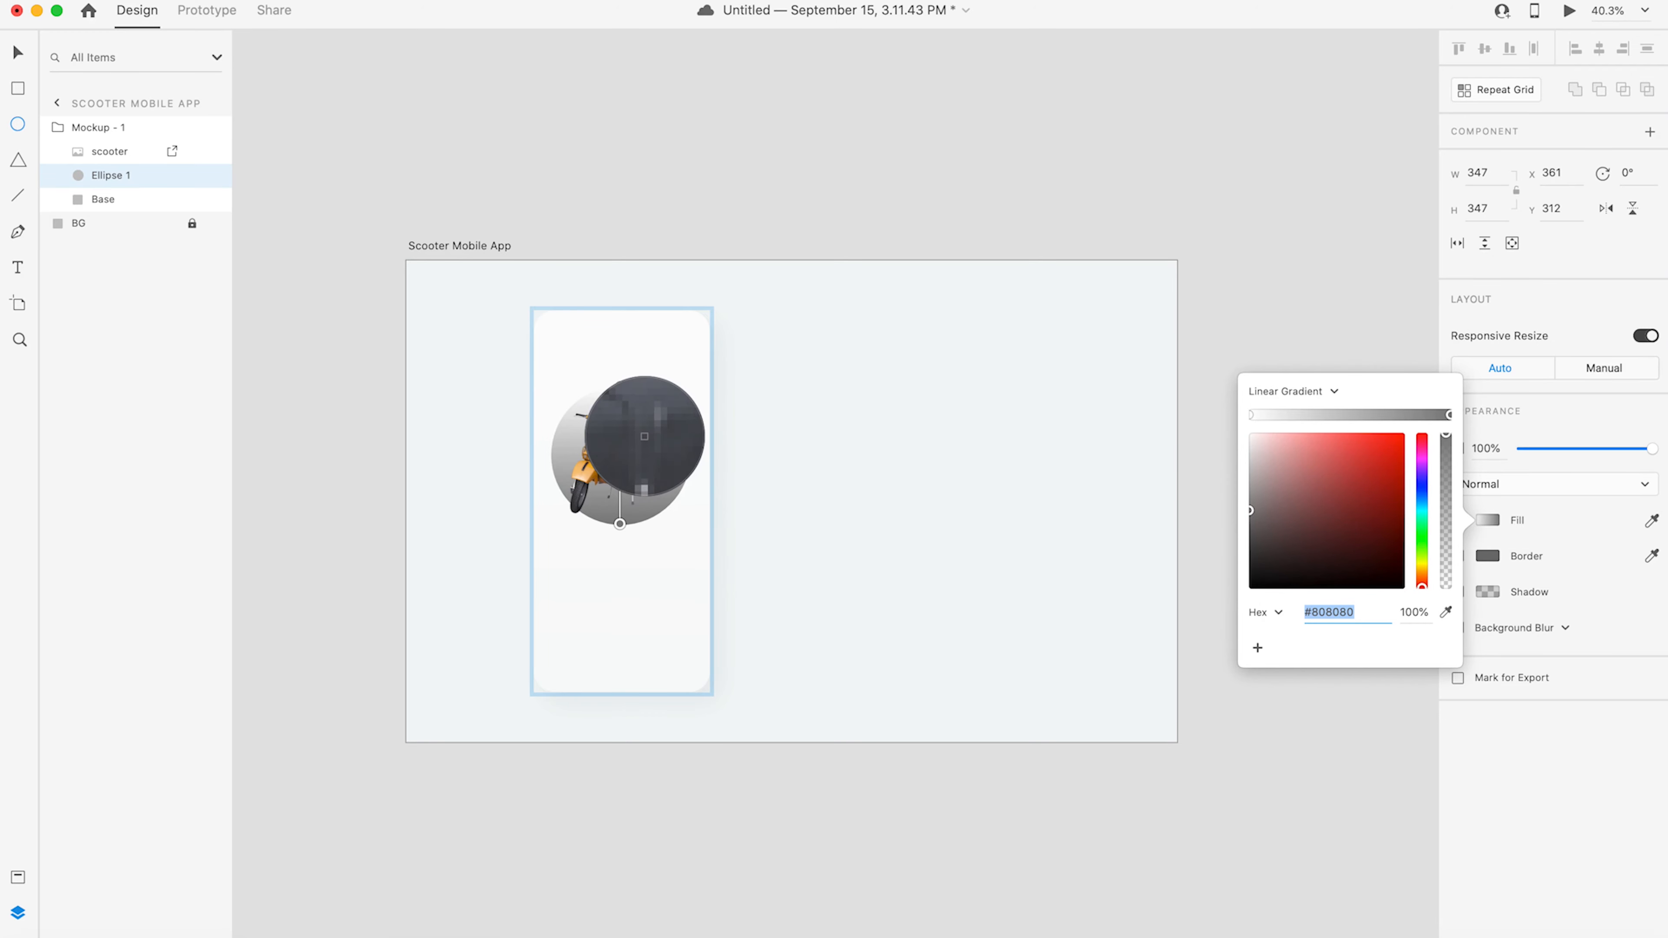
click(649, 492)
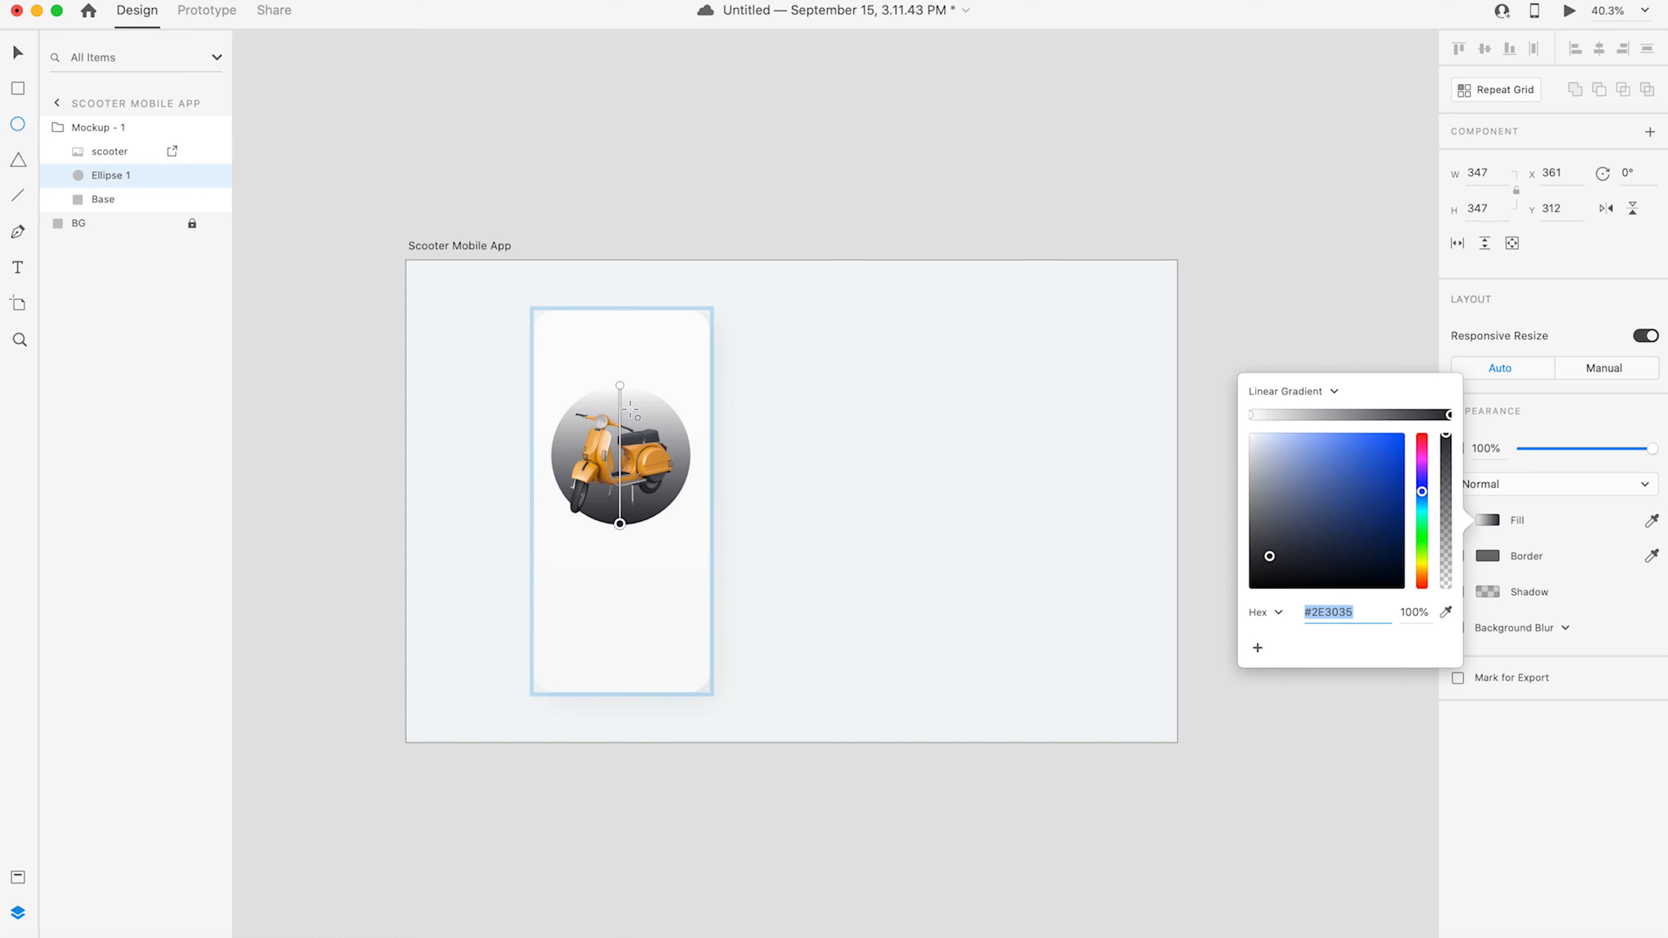
click(1250, 414)
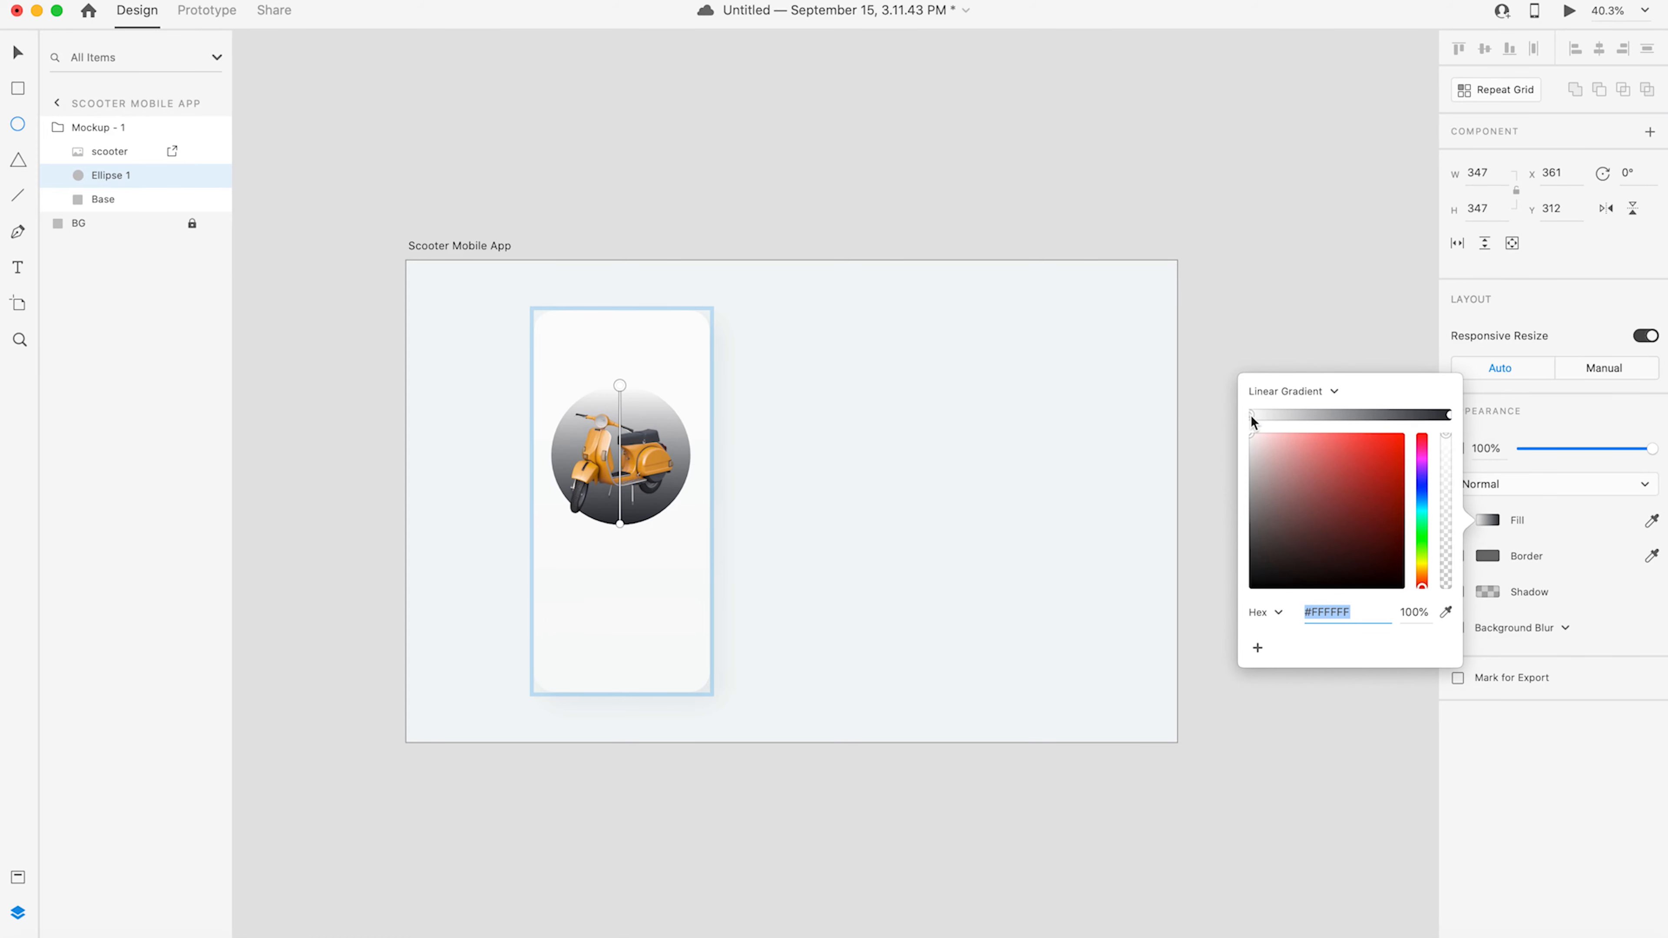
click(1446, 611)
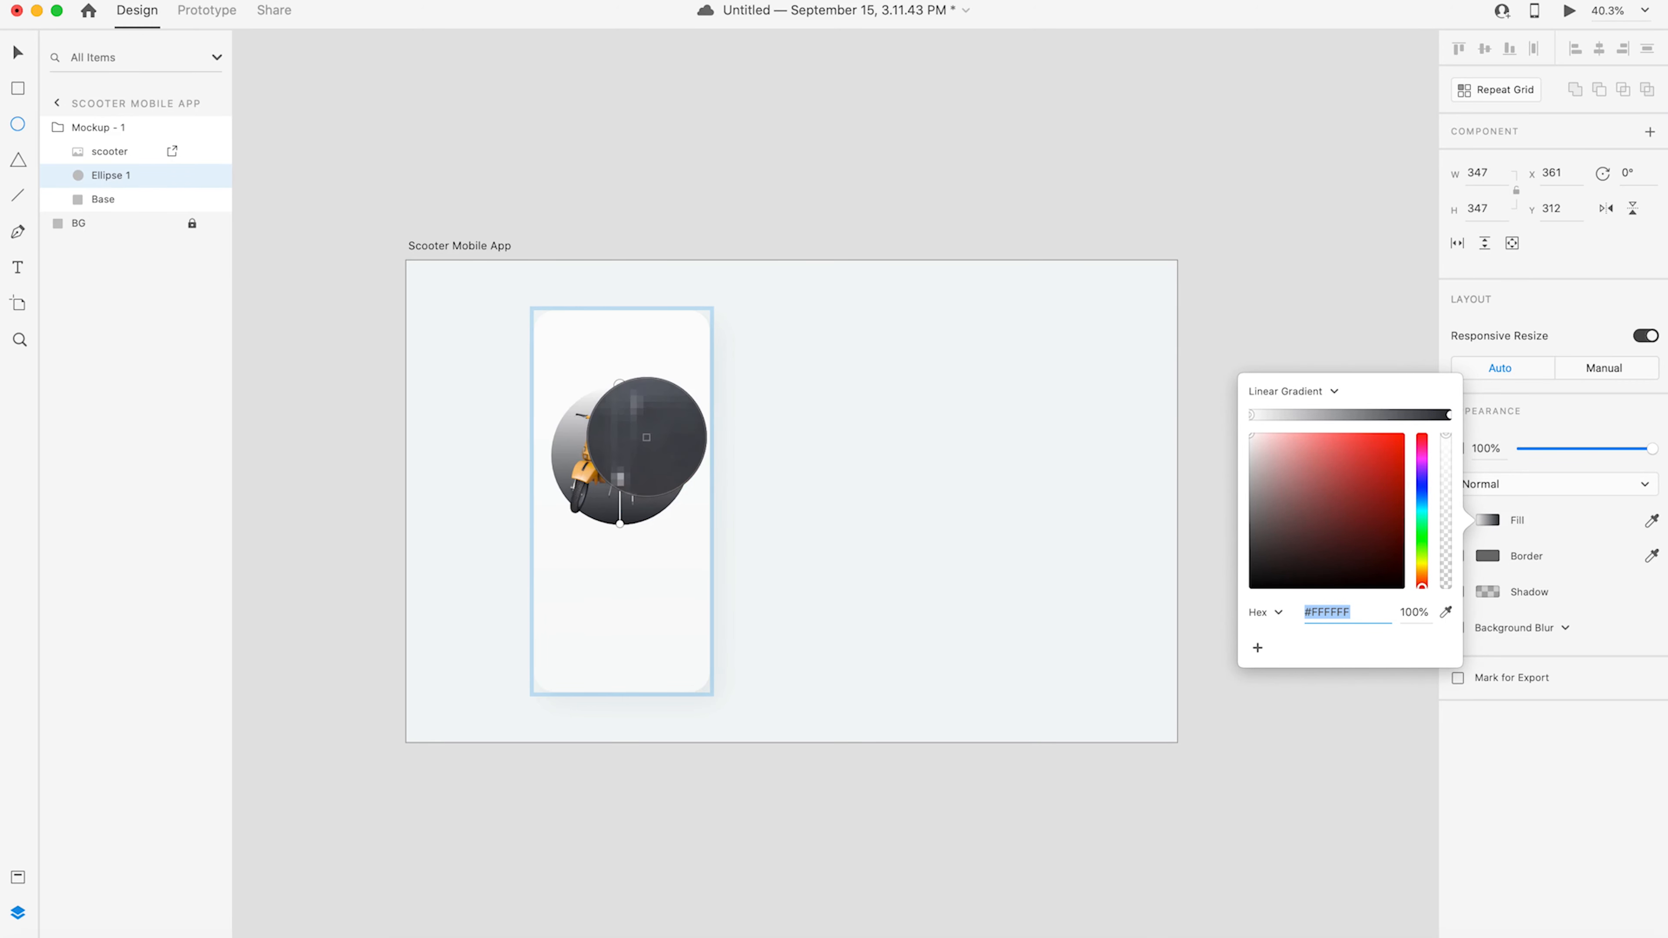
click(647, 424)
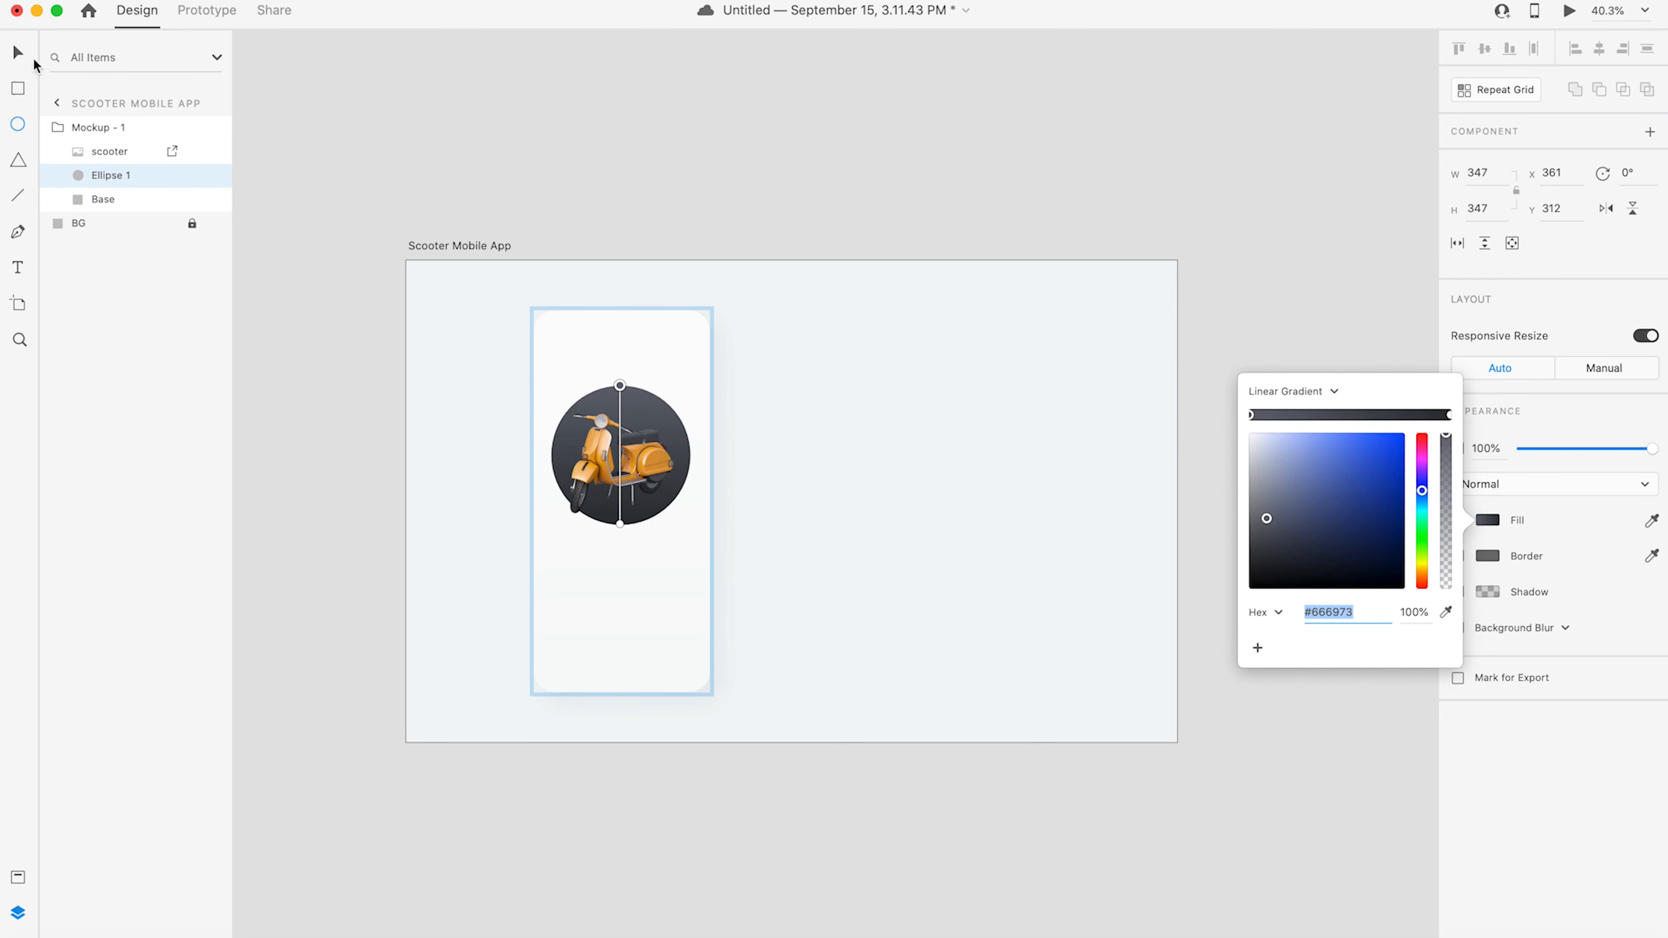
- Shrink the circle proportionally about its centre to 291 × 291
click(18, 53)
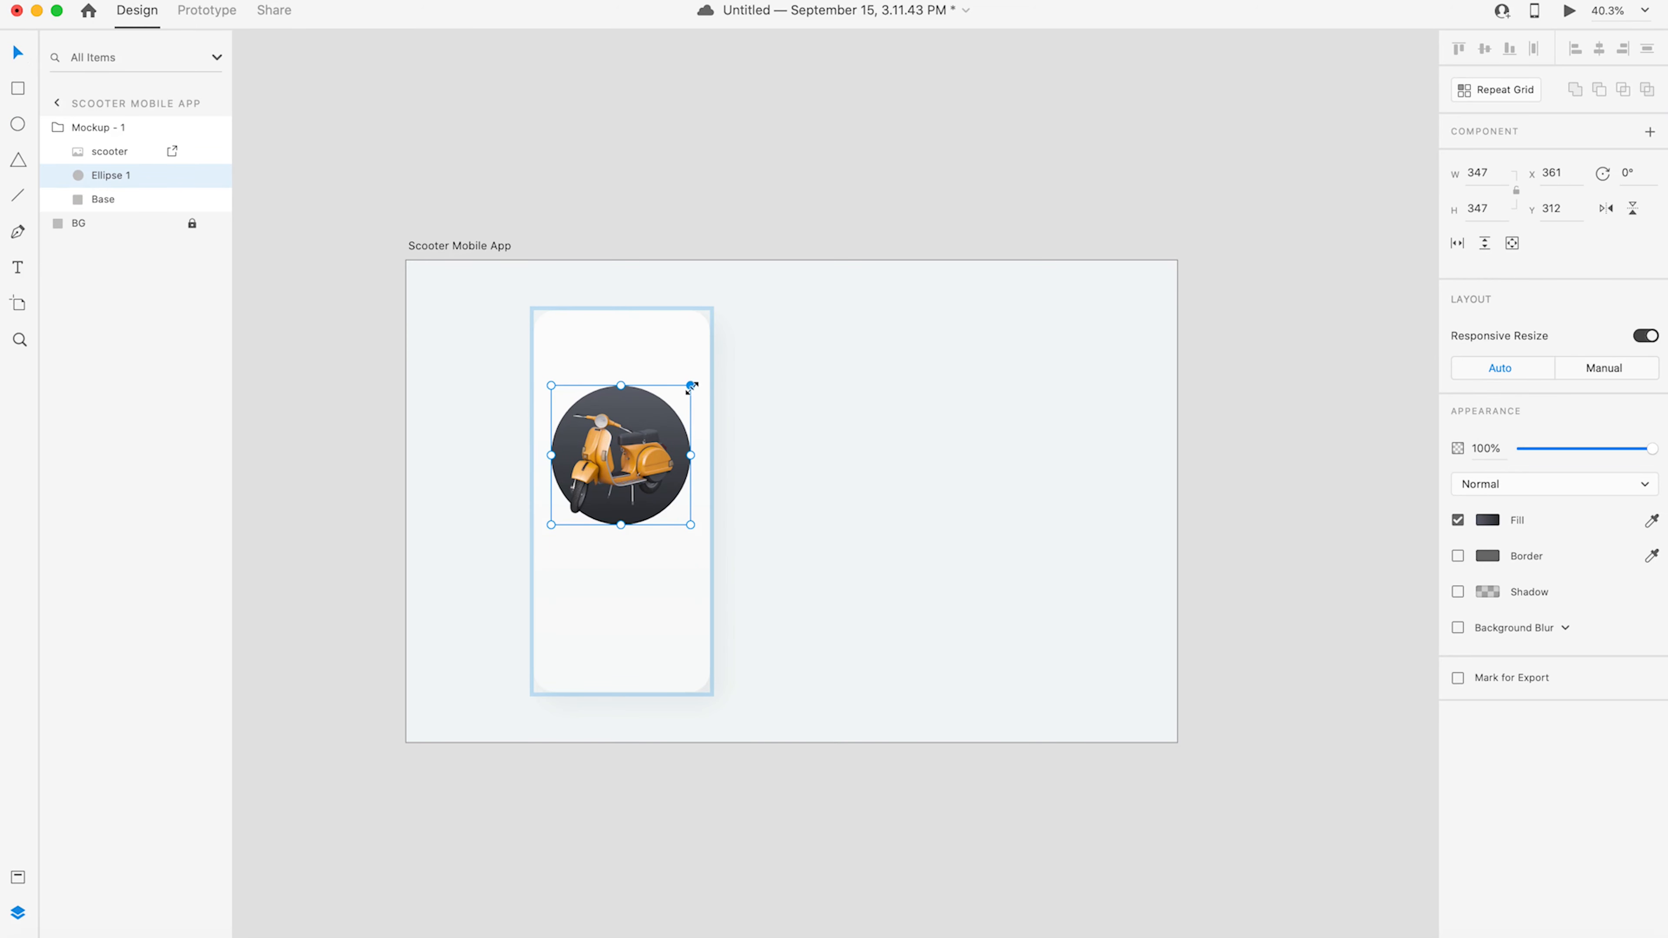
drag(691, 386, 682, 394)
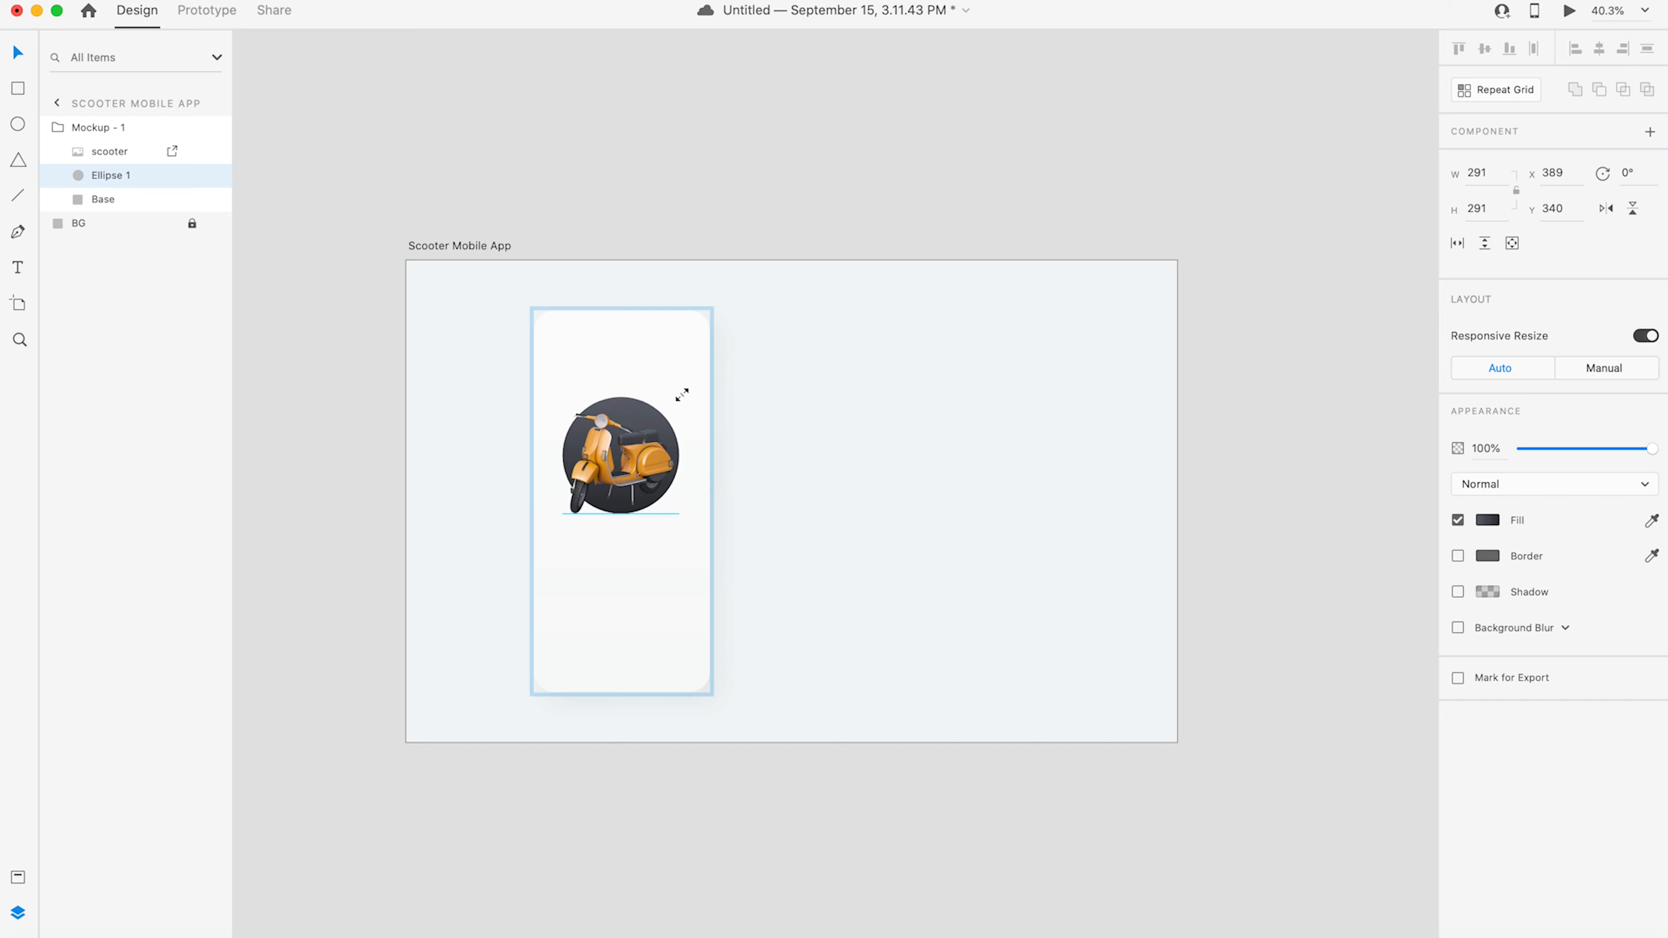
drag(682, 395, 682, 394)
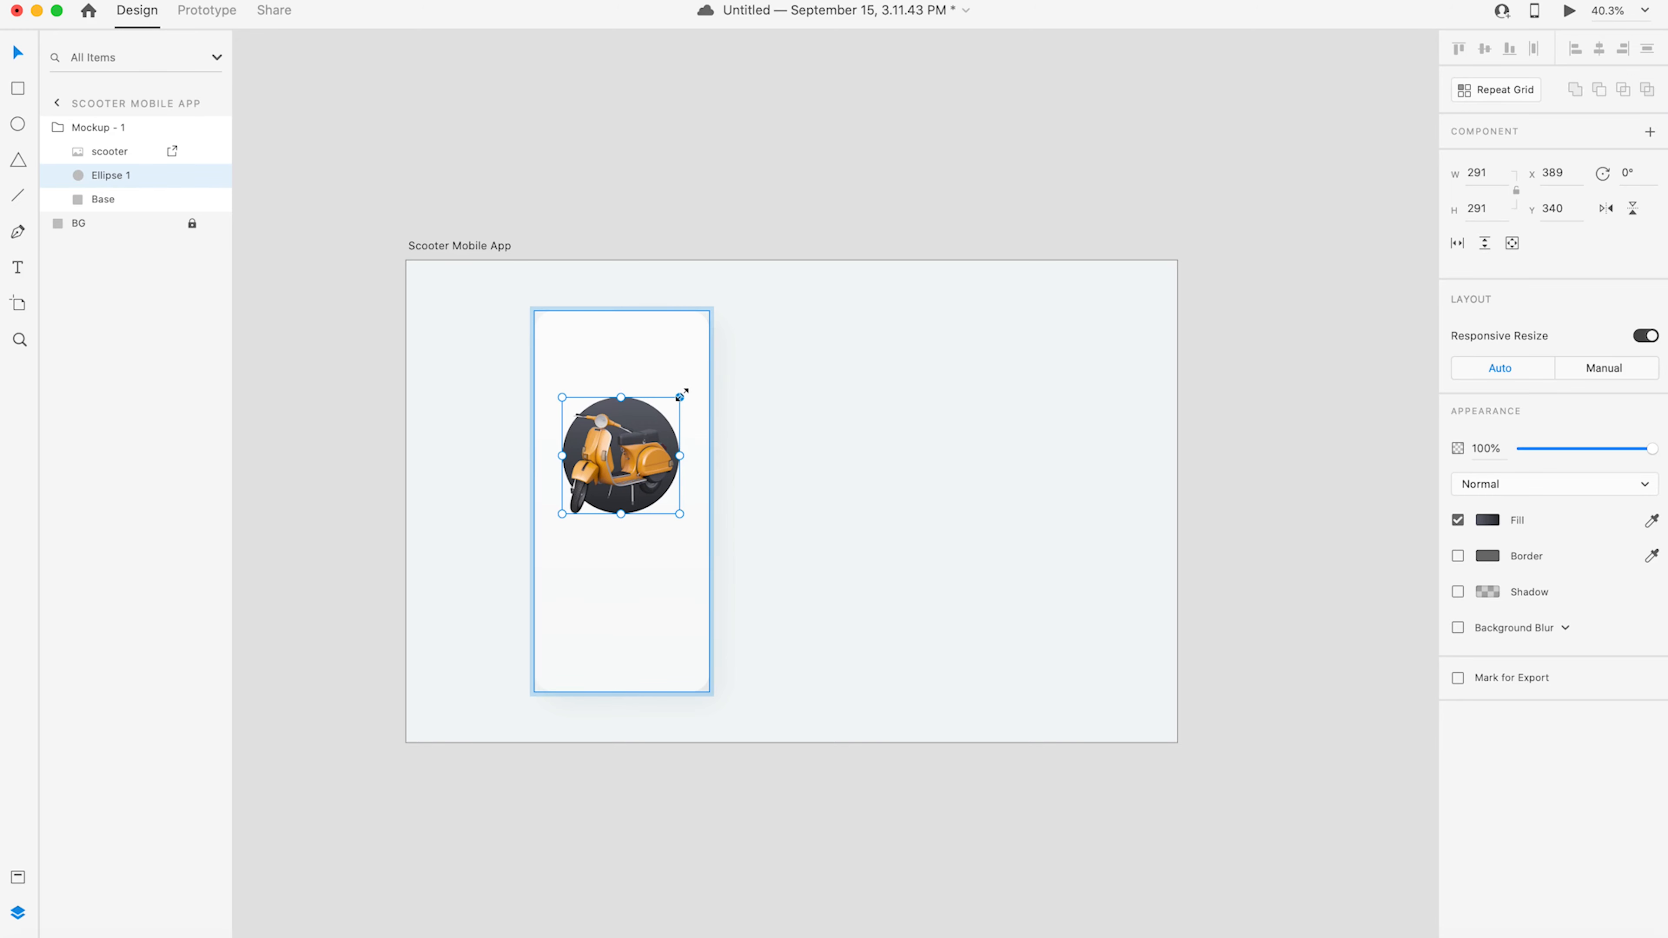
- Enlarge the scooter image proportionally to about 291 × 282 and shift it slightly to X 392, Y 381 over the circle
click(647, 463)
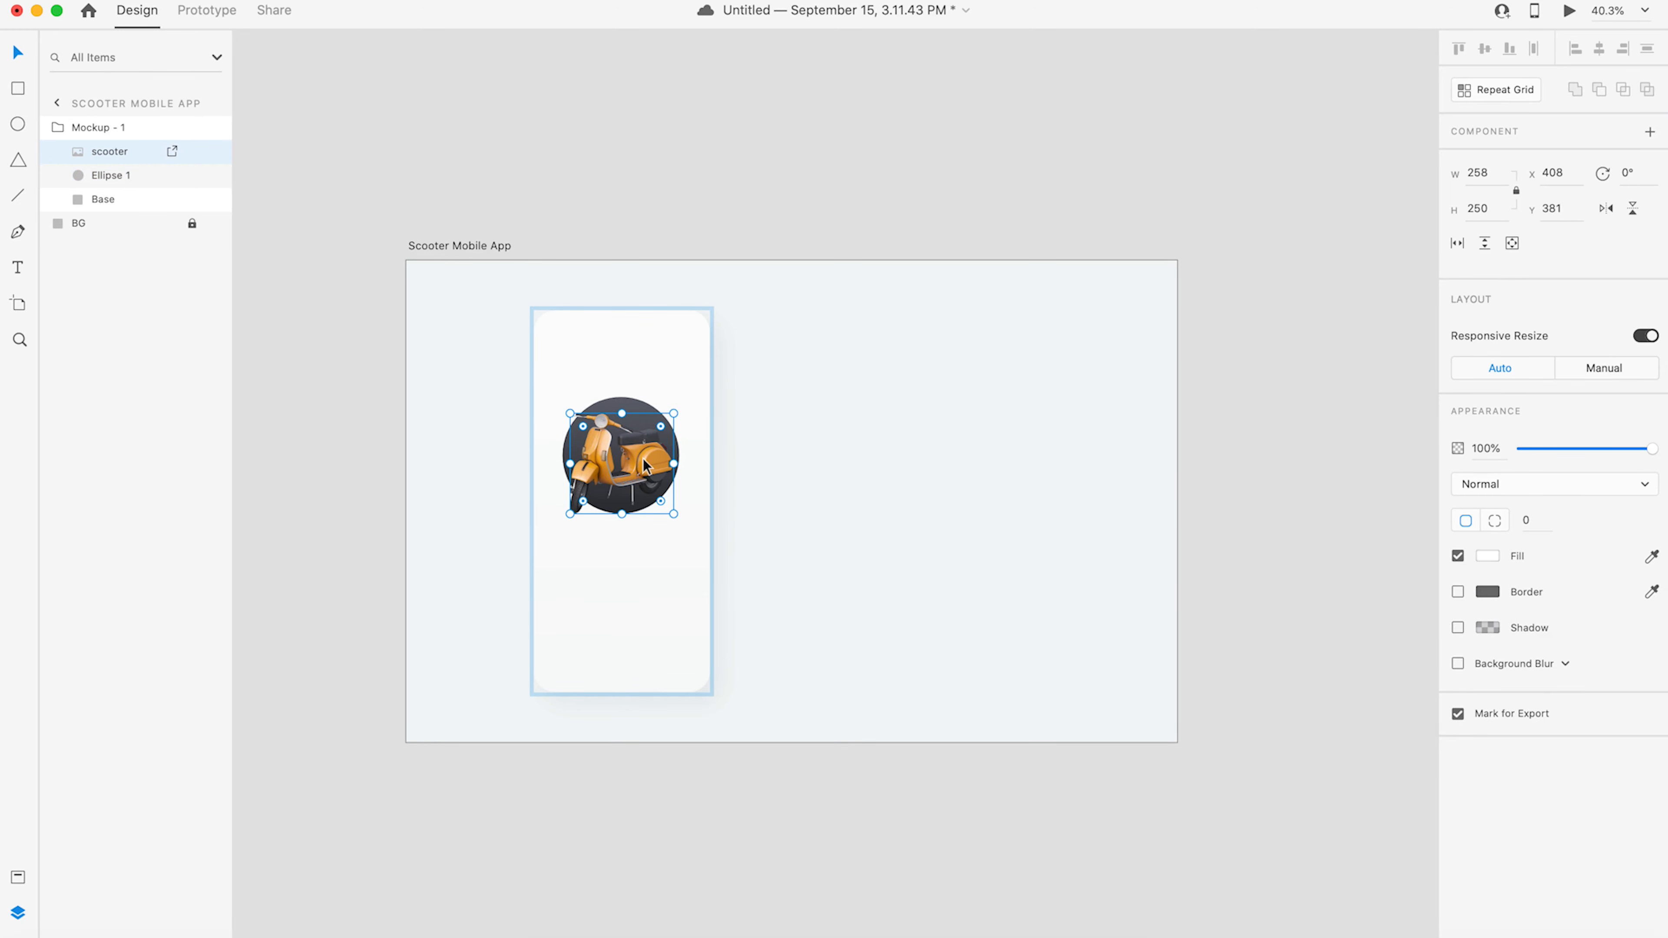
drag(644, 461, 687, 529)
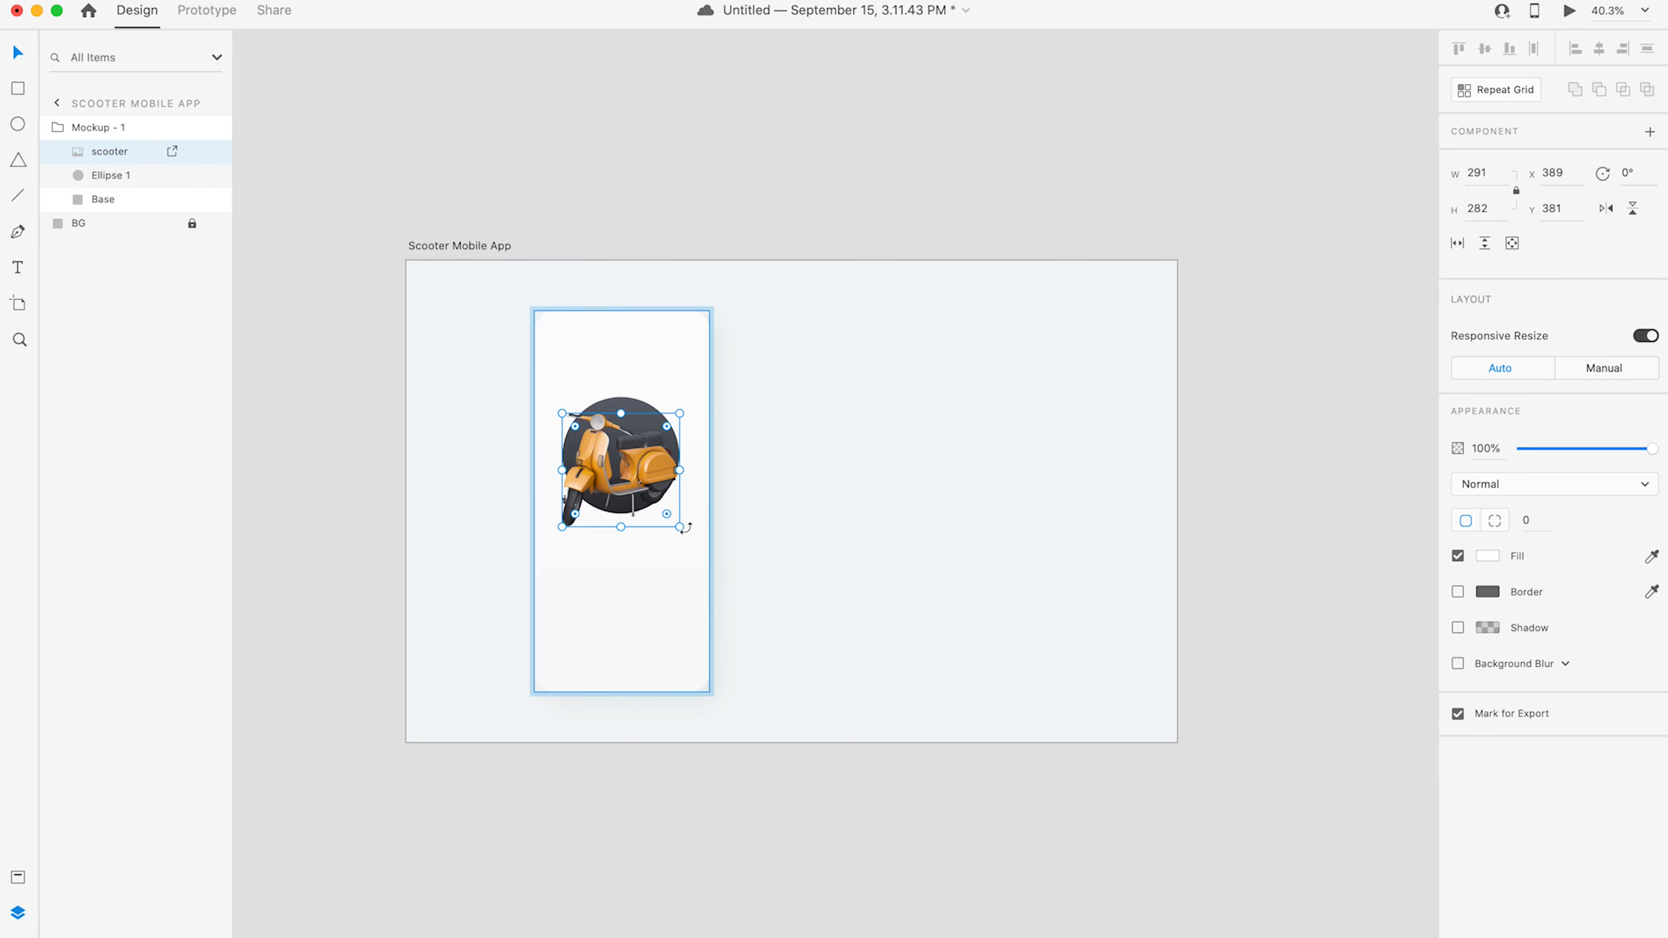
drag(640, 462, 643, 461)
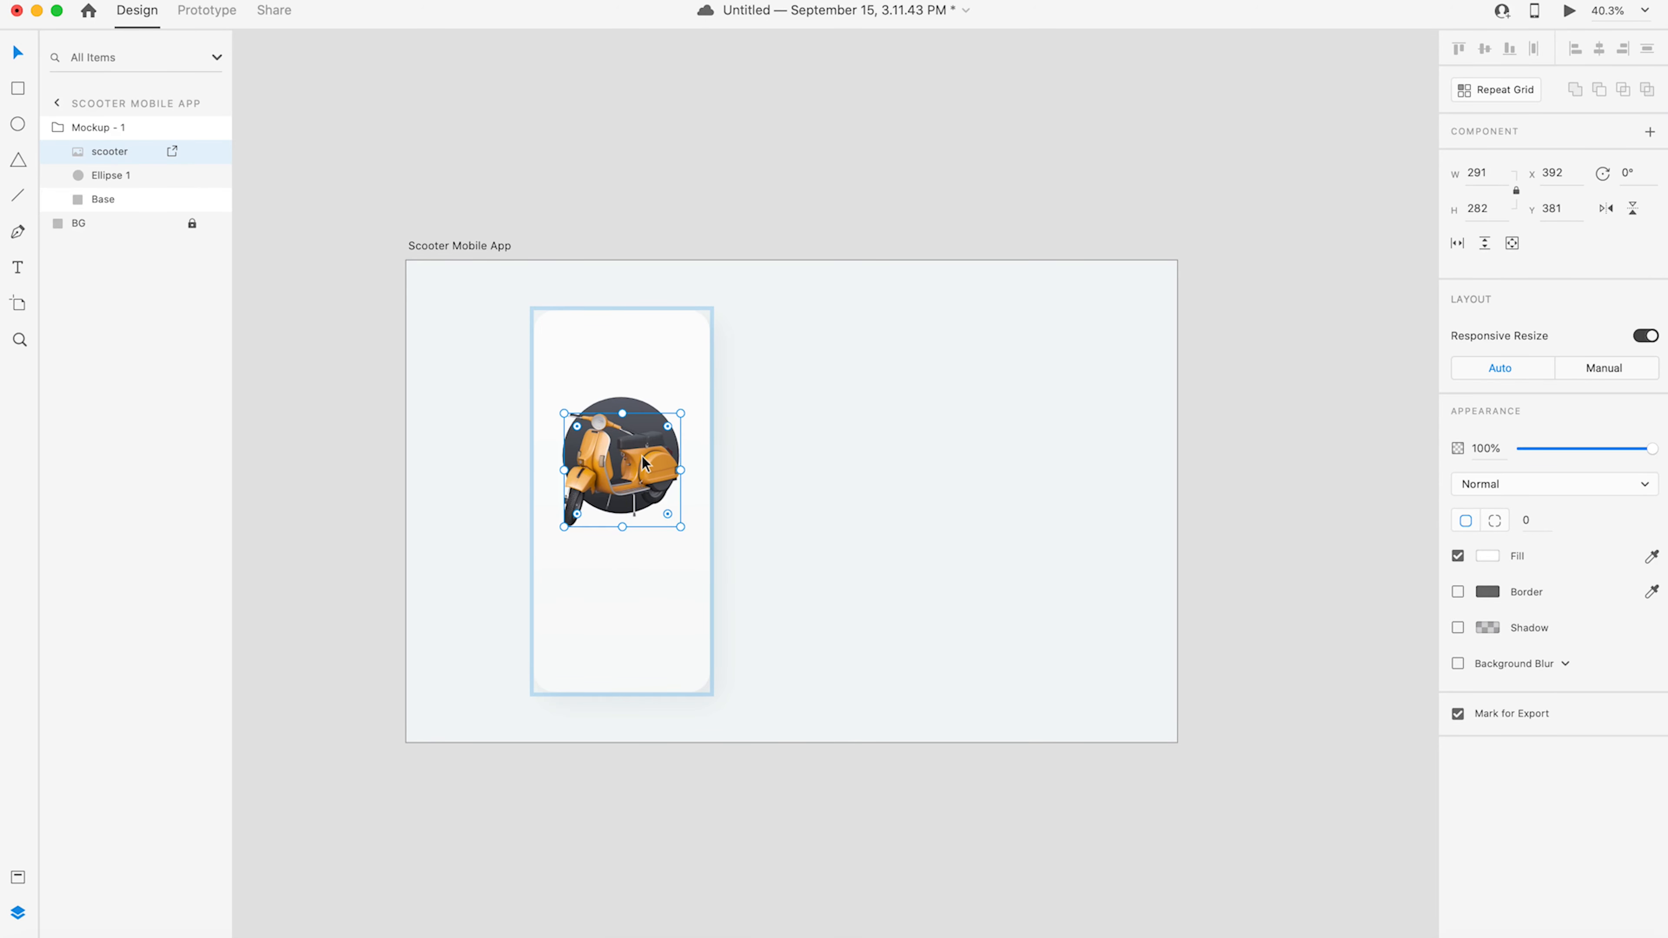
- Draw a flat ellipse about 305 × 39 just below the scooter, with no border and a near-black fill sampled from the image
click(638, 410)
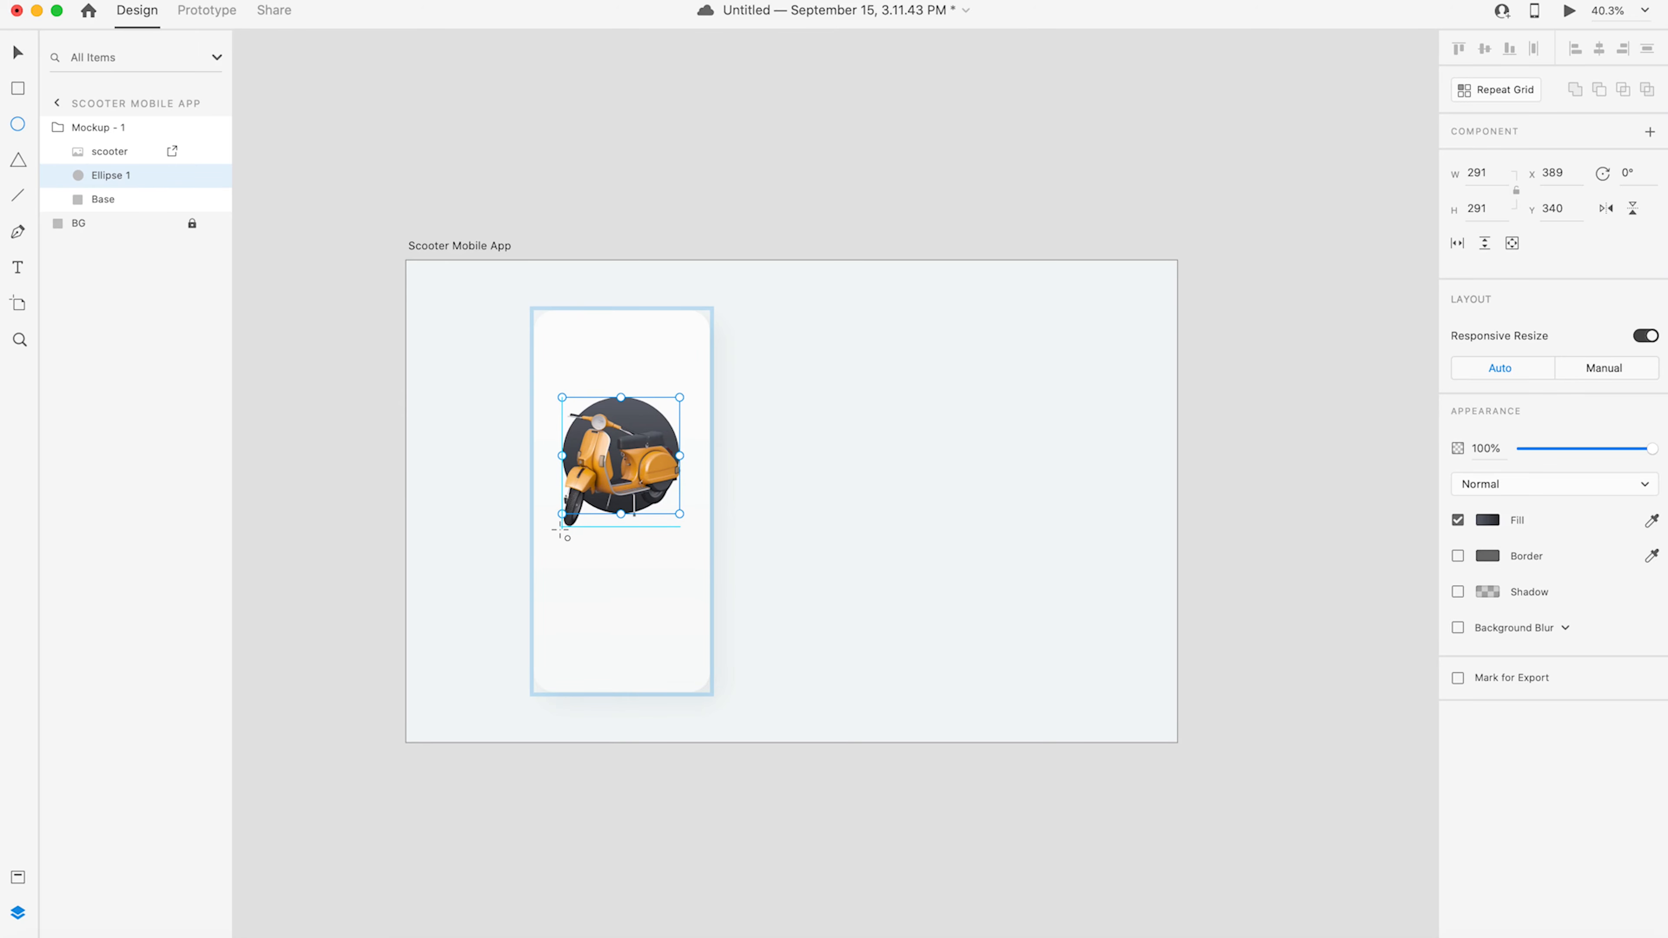
drag(561, 528, 684, 541)
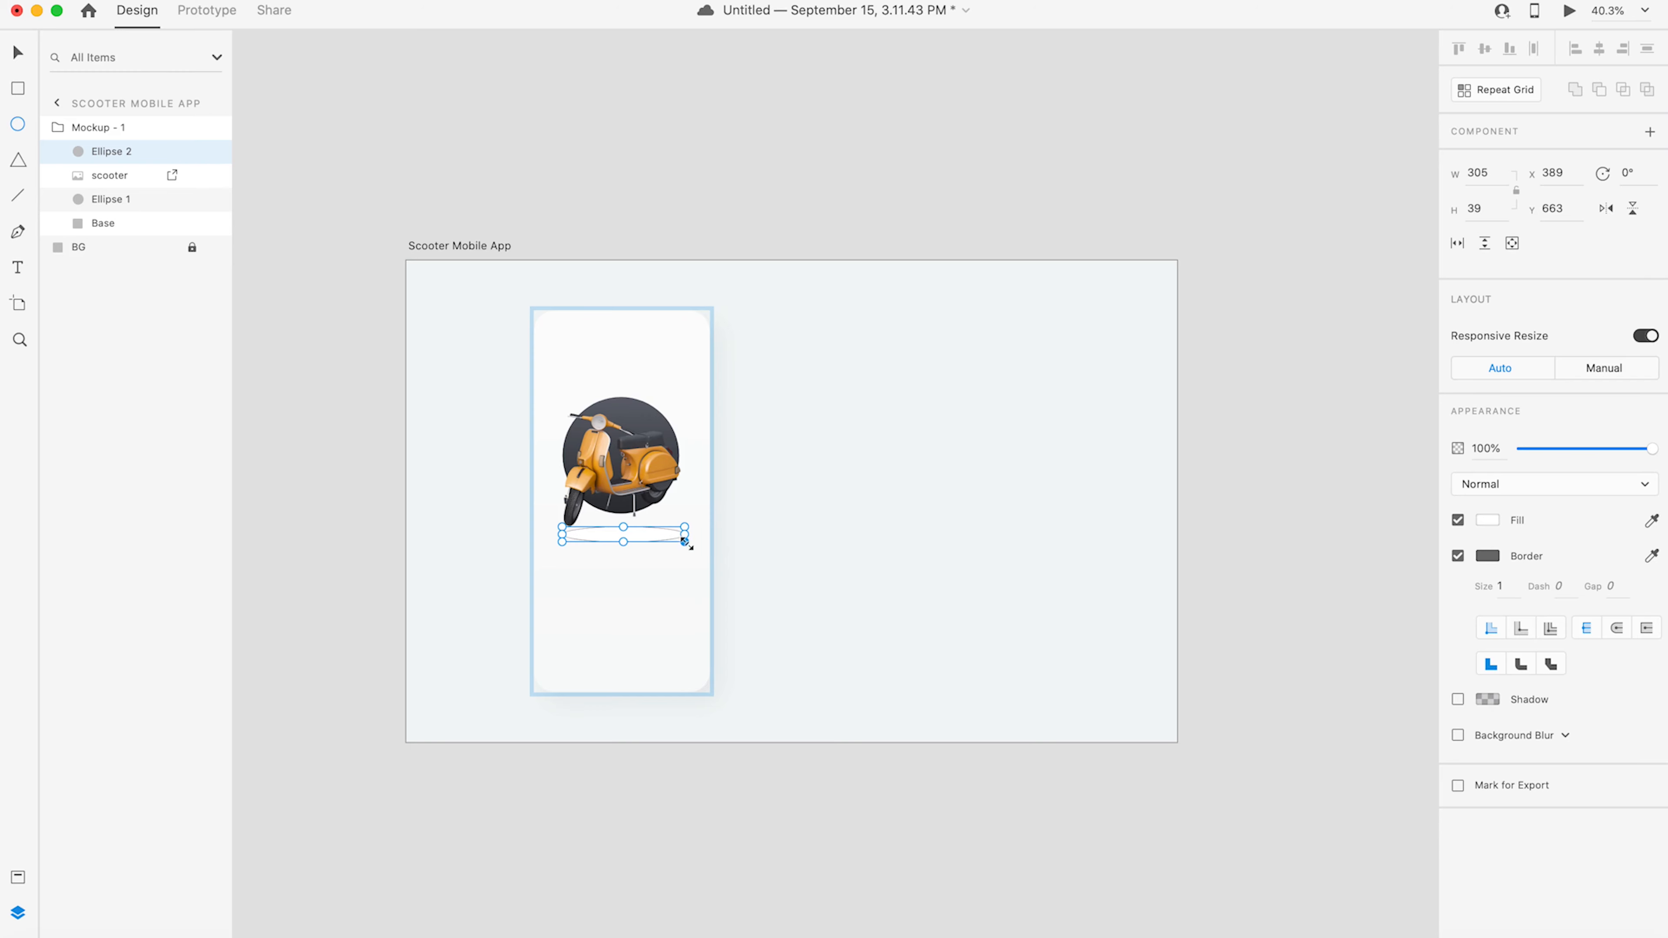
click(1458, 556)
click(1651, 520)
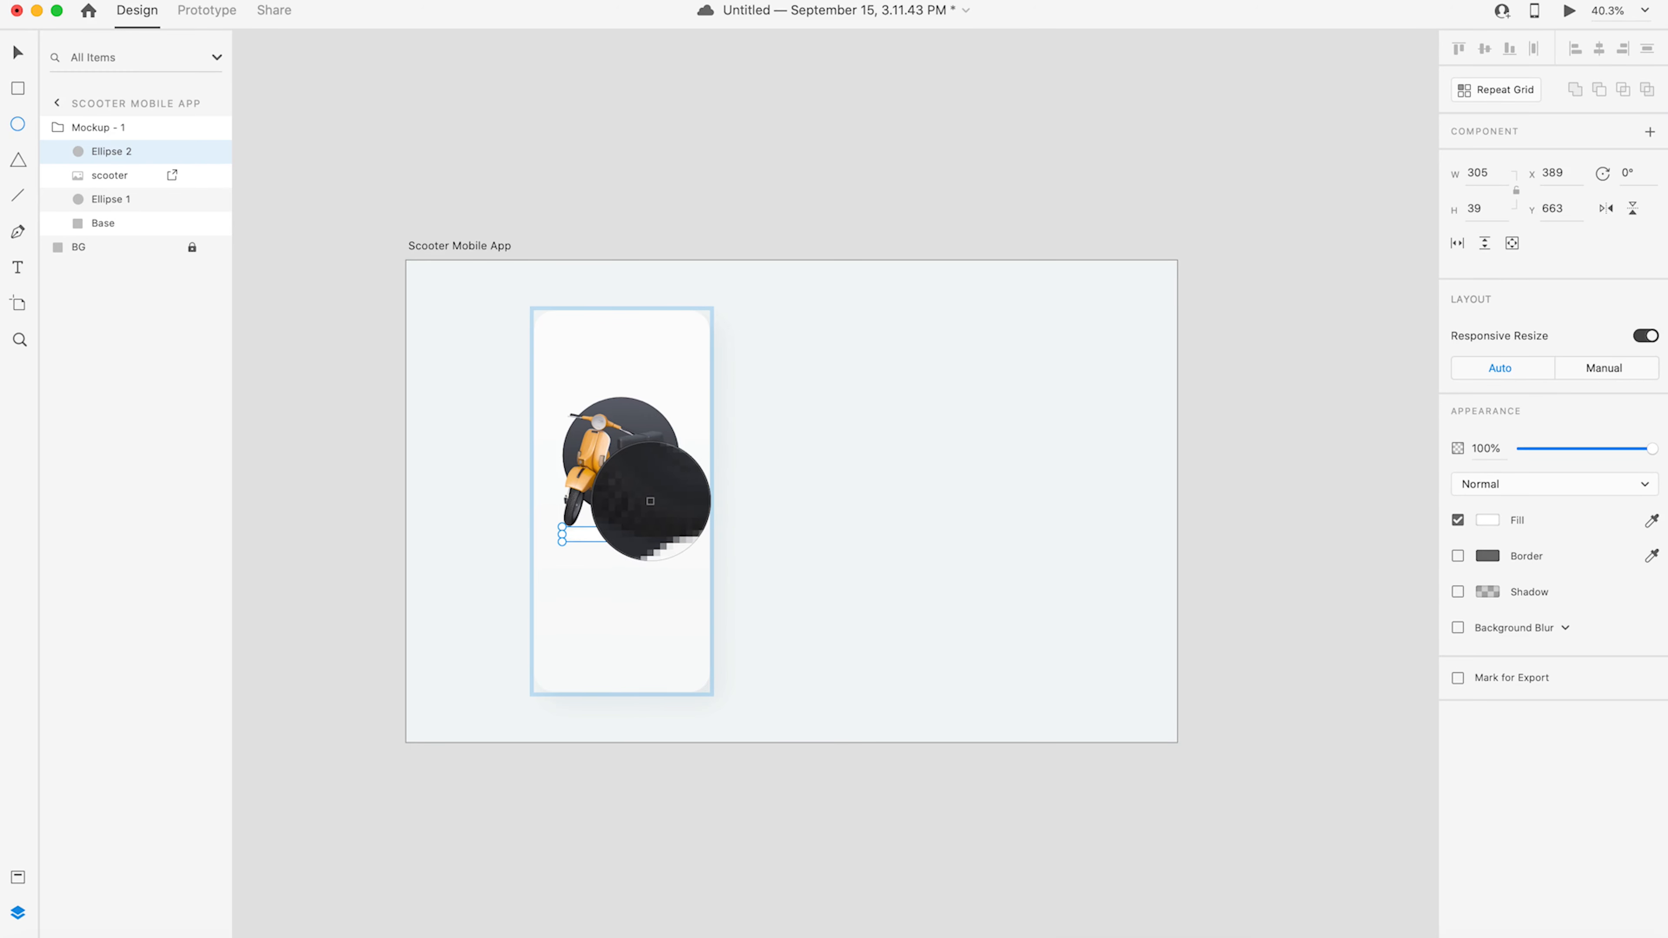
click(655, 501)
key(v)
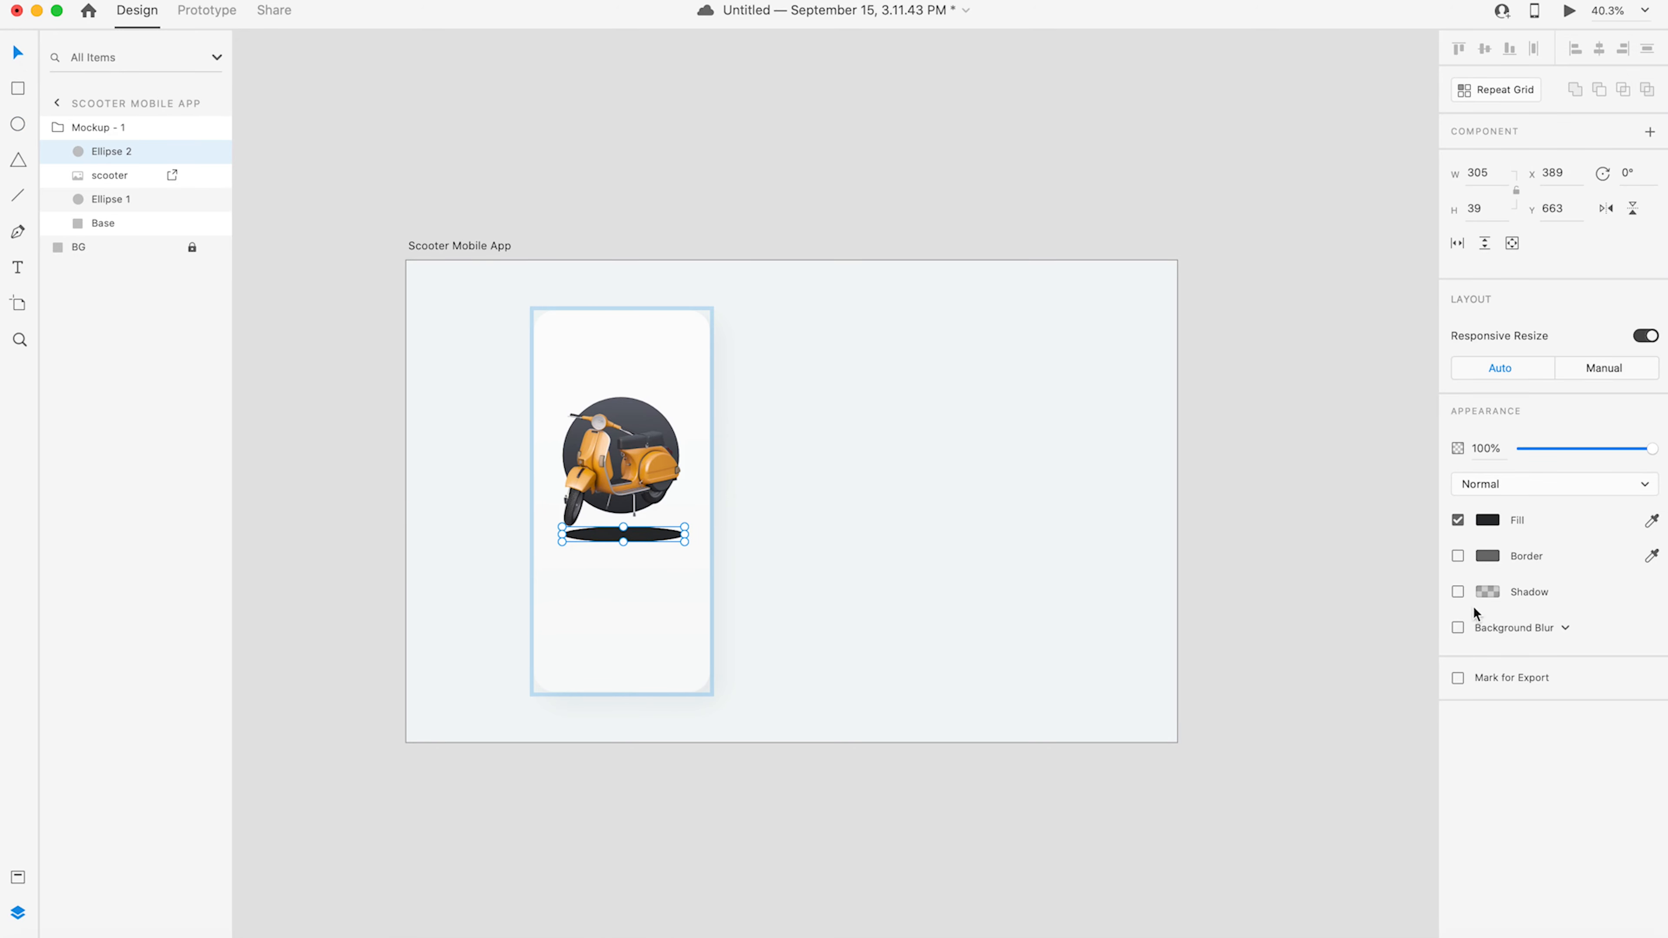
- Apply an Object Blur of 35 to the flat ellipse and reduce its opacity to 60%
click(1565, 628)
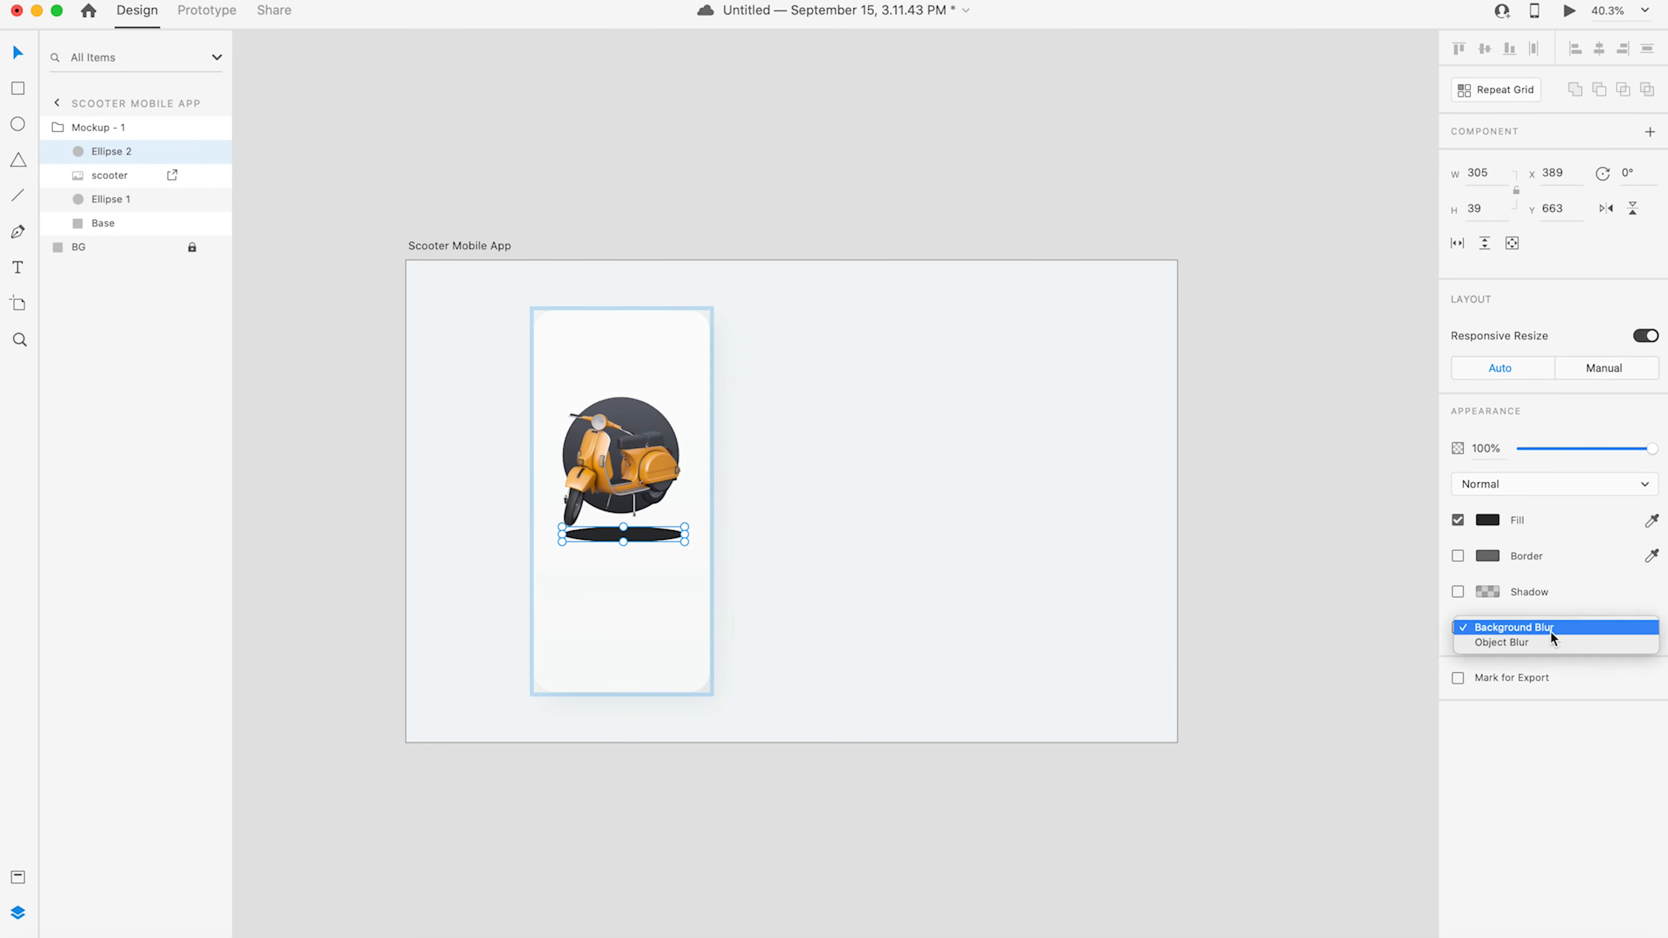
click(1510, 644)
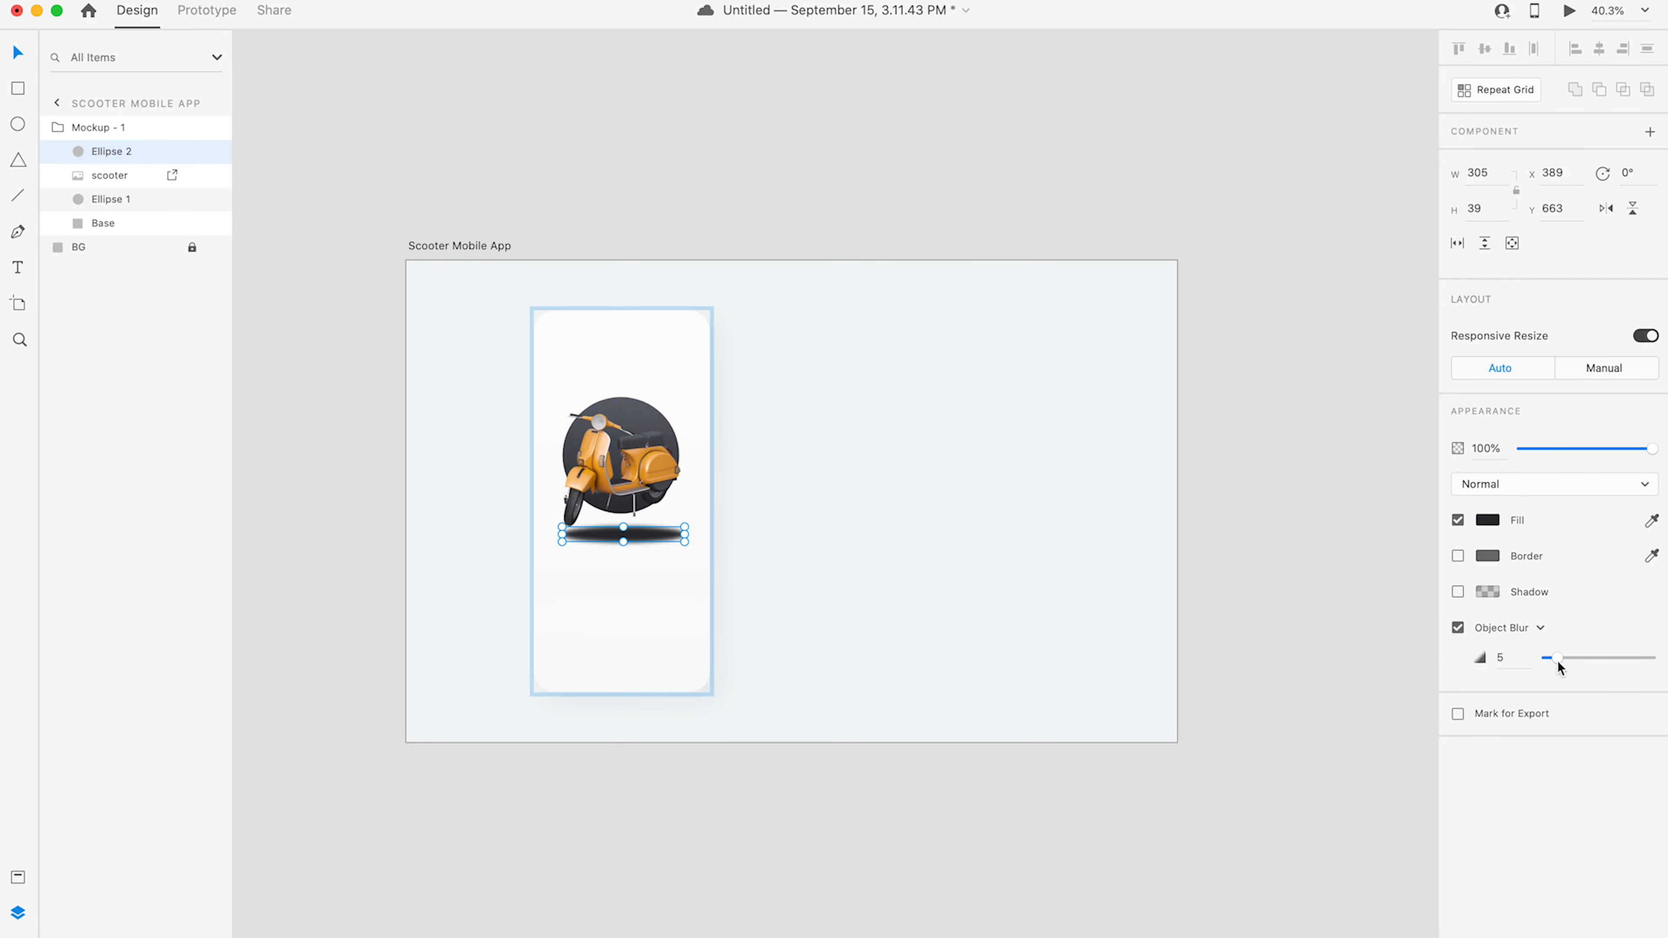
drag(1558, 663, 1621, 665)
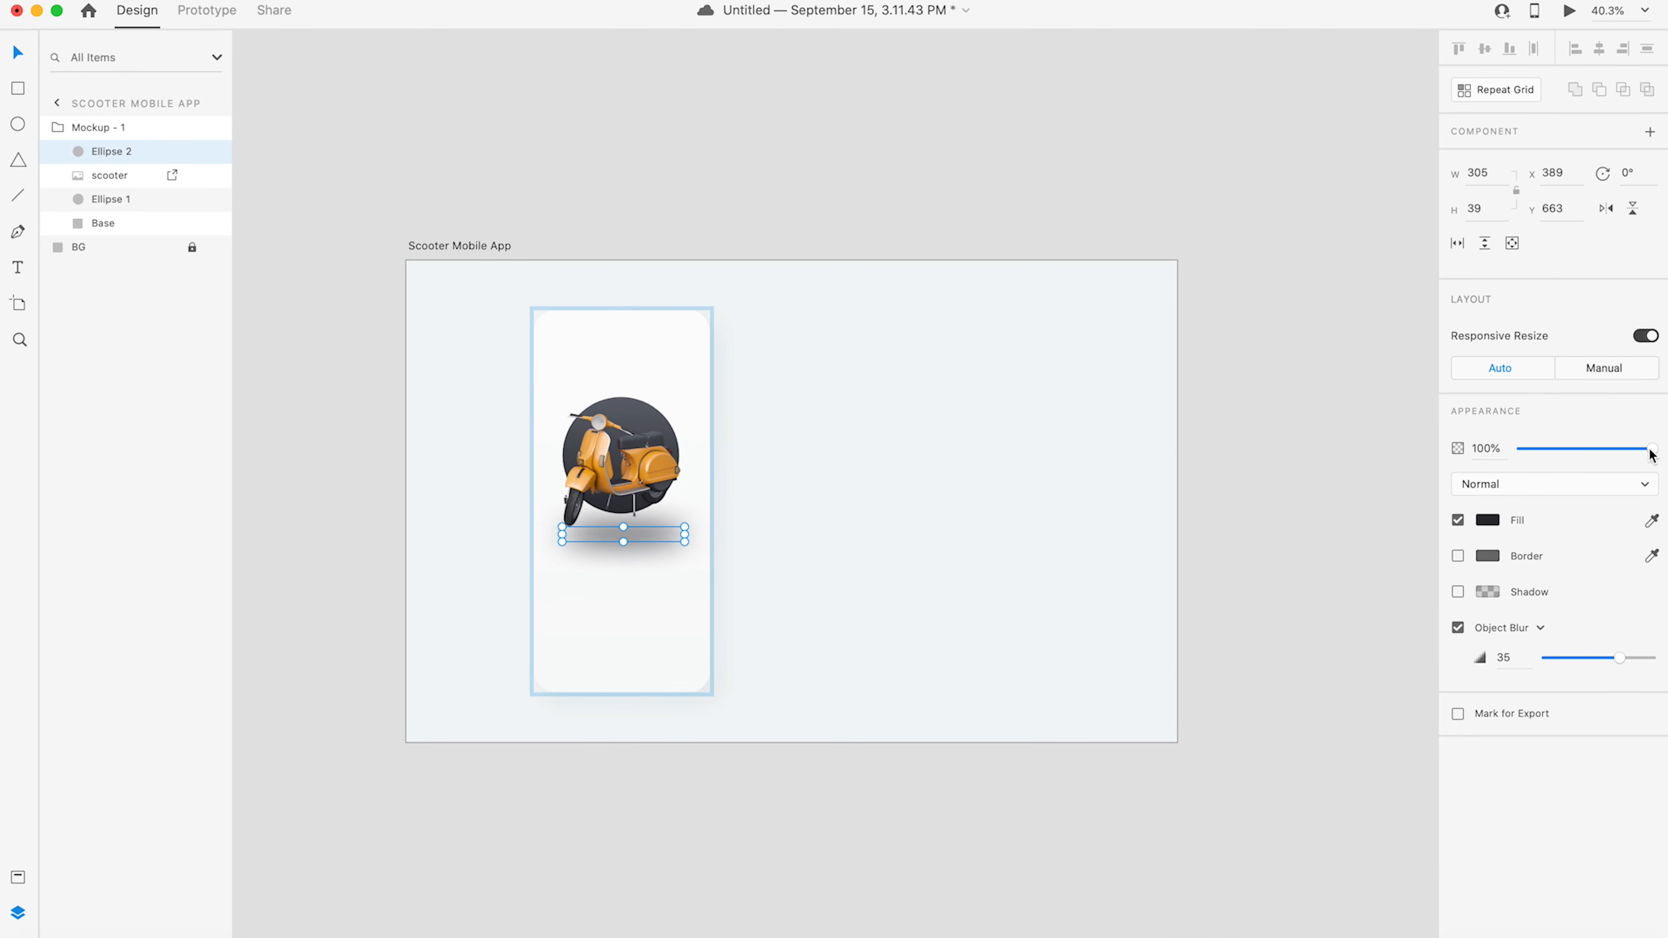
drag(1649, 451, 1600, 451)
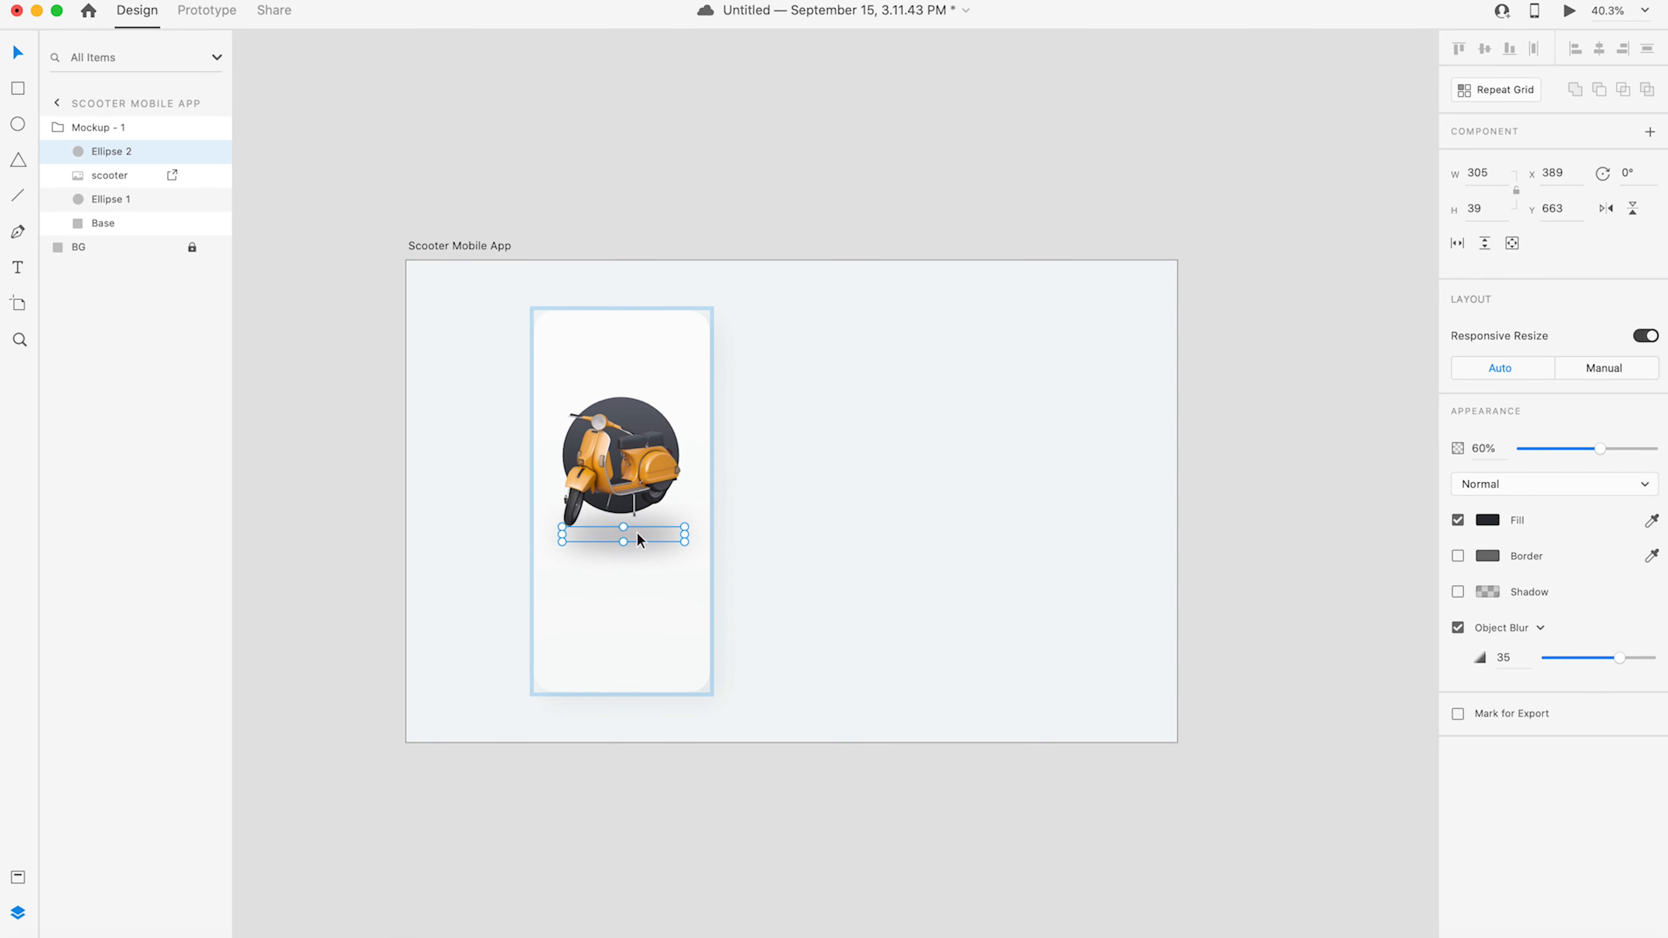
- Move the blurred ellipse up to Y 644, closer under the scooter, and rename its layer Shadow
drag(634, 536, 640, 530)
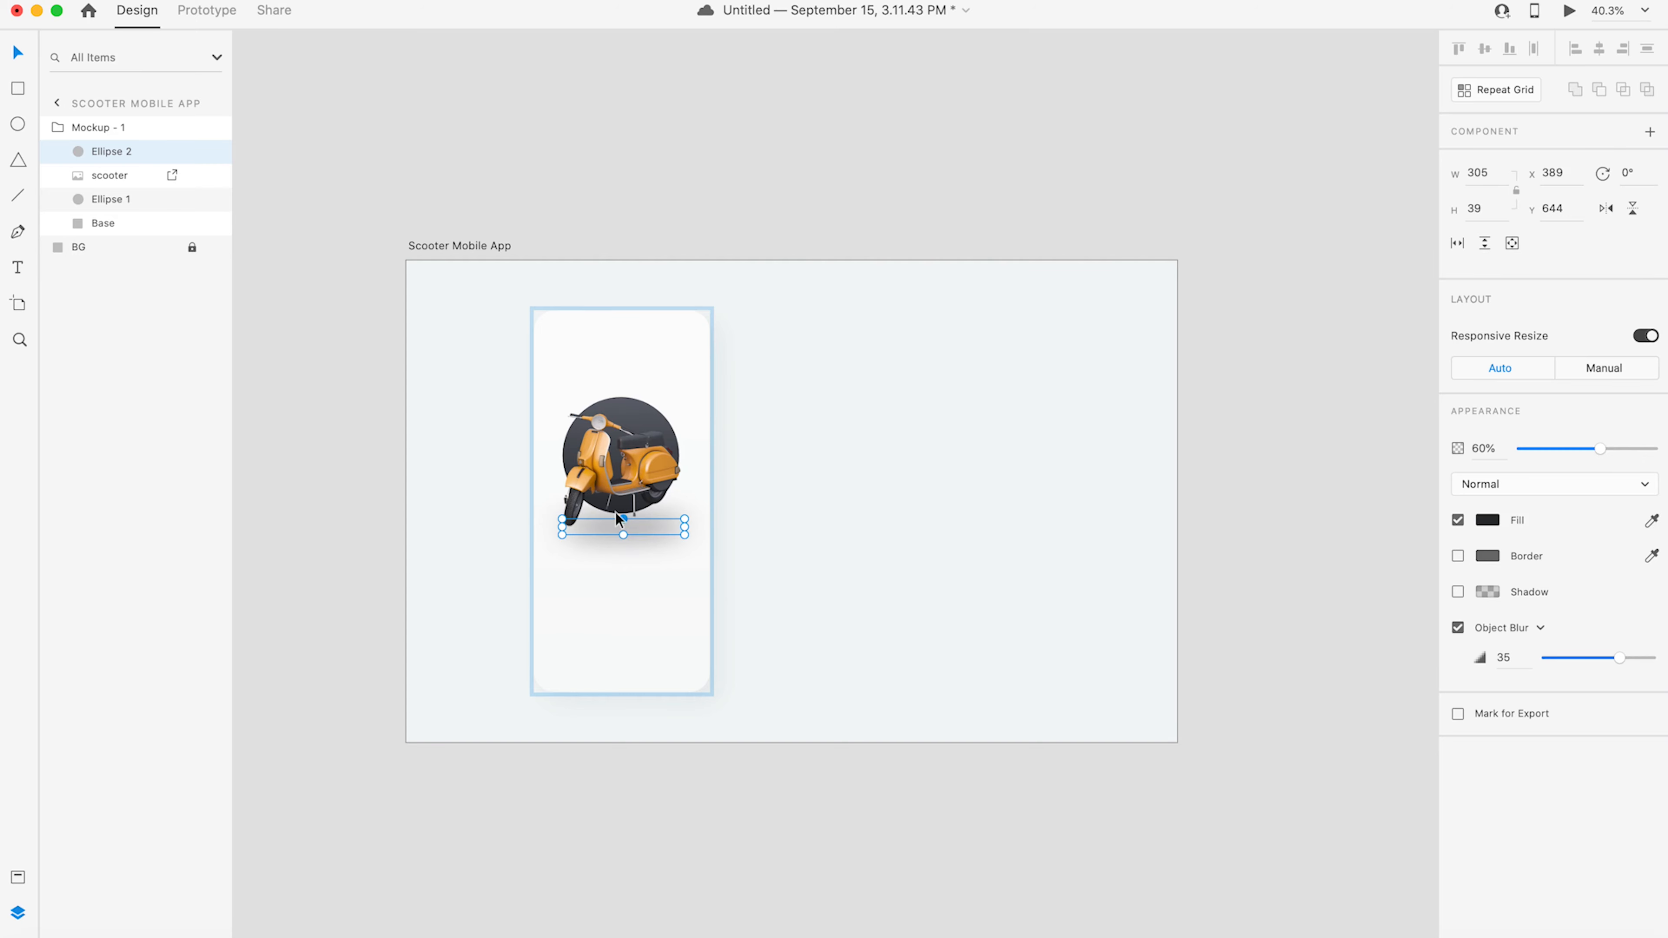
double_click(108, 151)
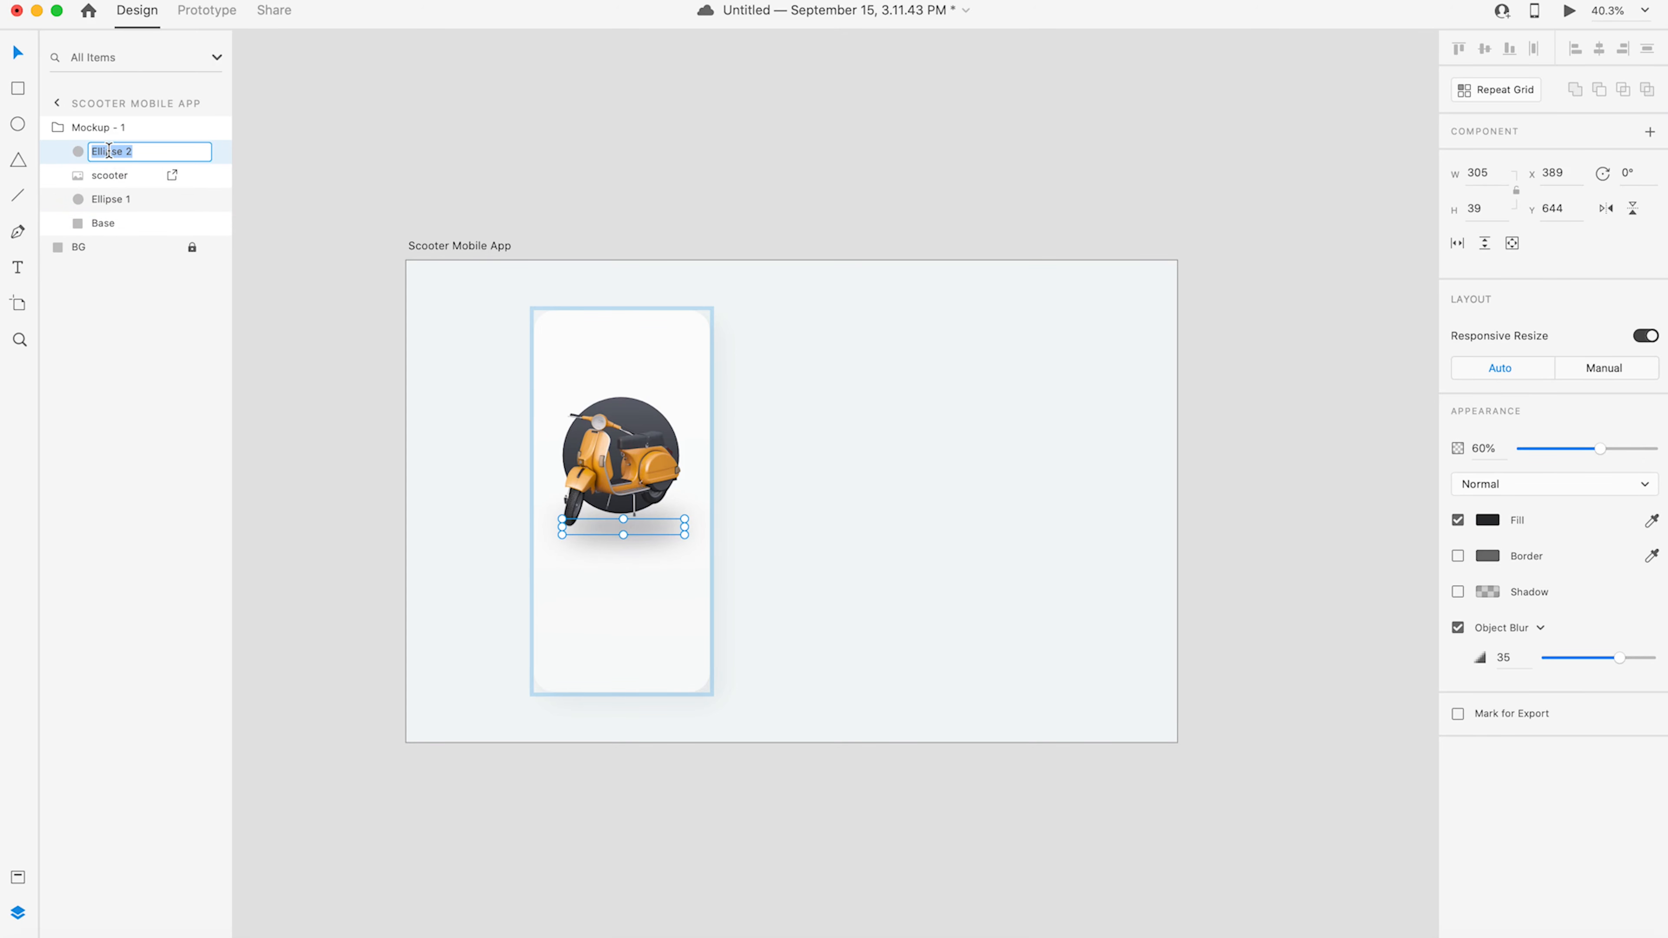
text(Shadow)
key(Return)
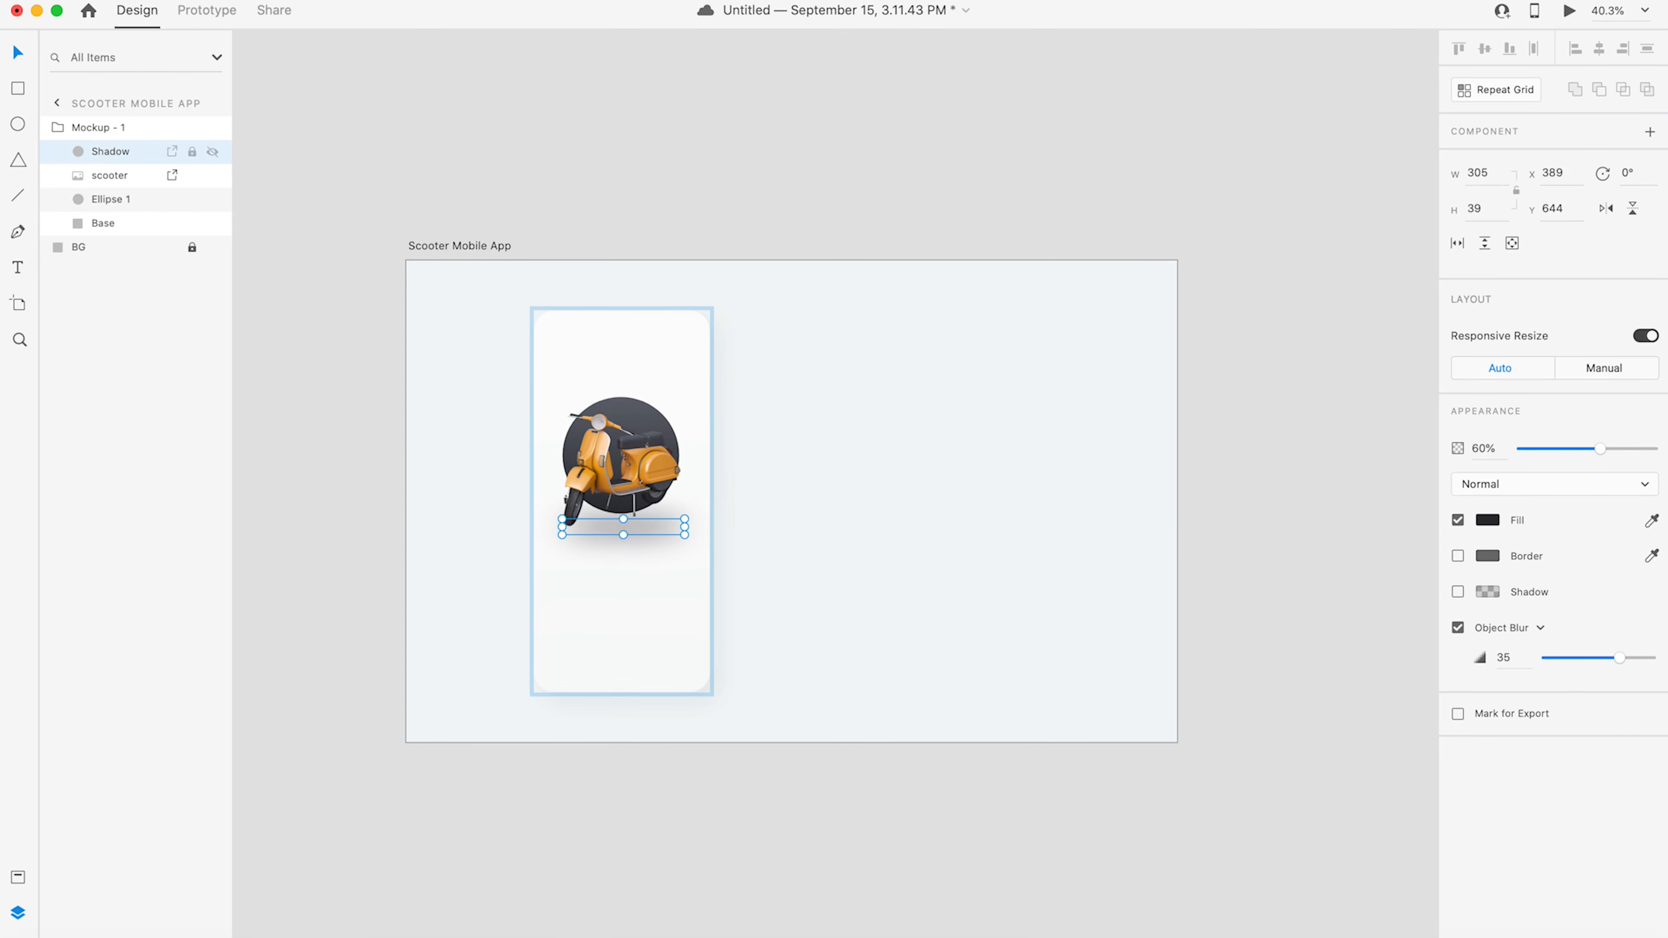
- Reorder the Shadow layer so it sits behind the circle and just above Base
drag(108, 153, 113, 205)
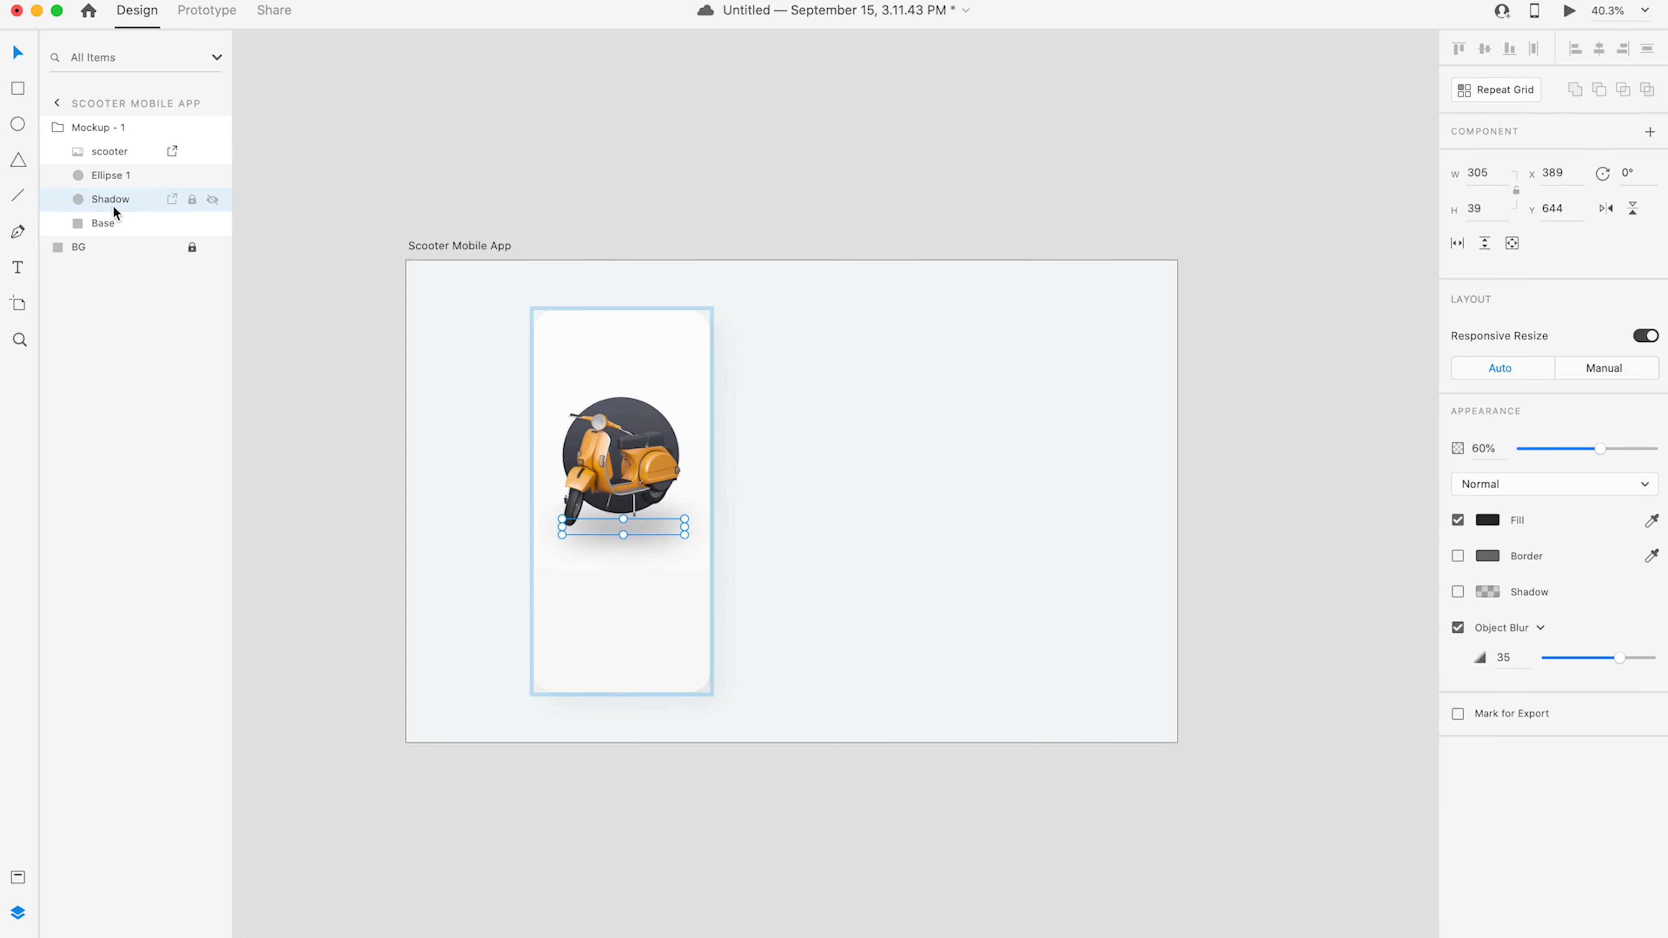
click(726, 192)
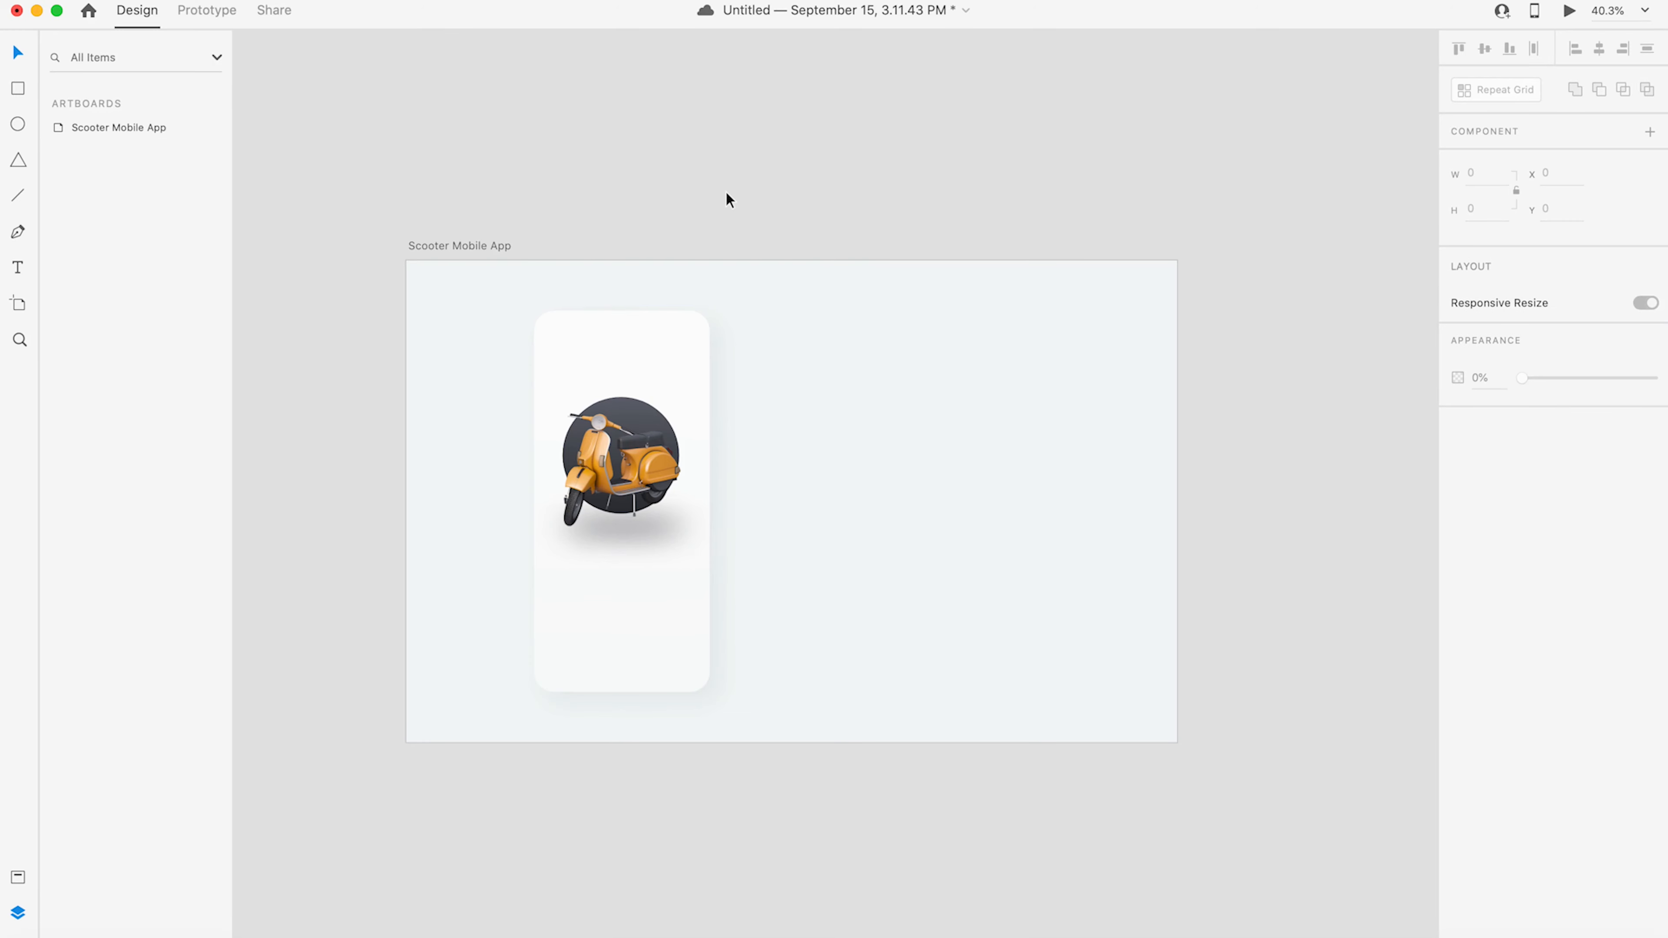
- Group the scooter, its background circle and the shadow inside the mockup, and name the group Image
click(623, 533)
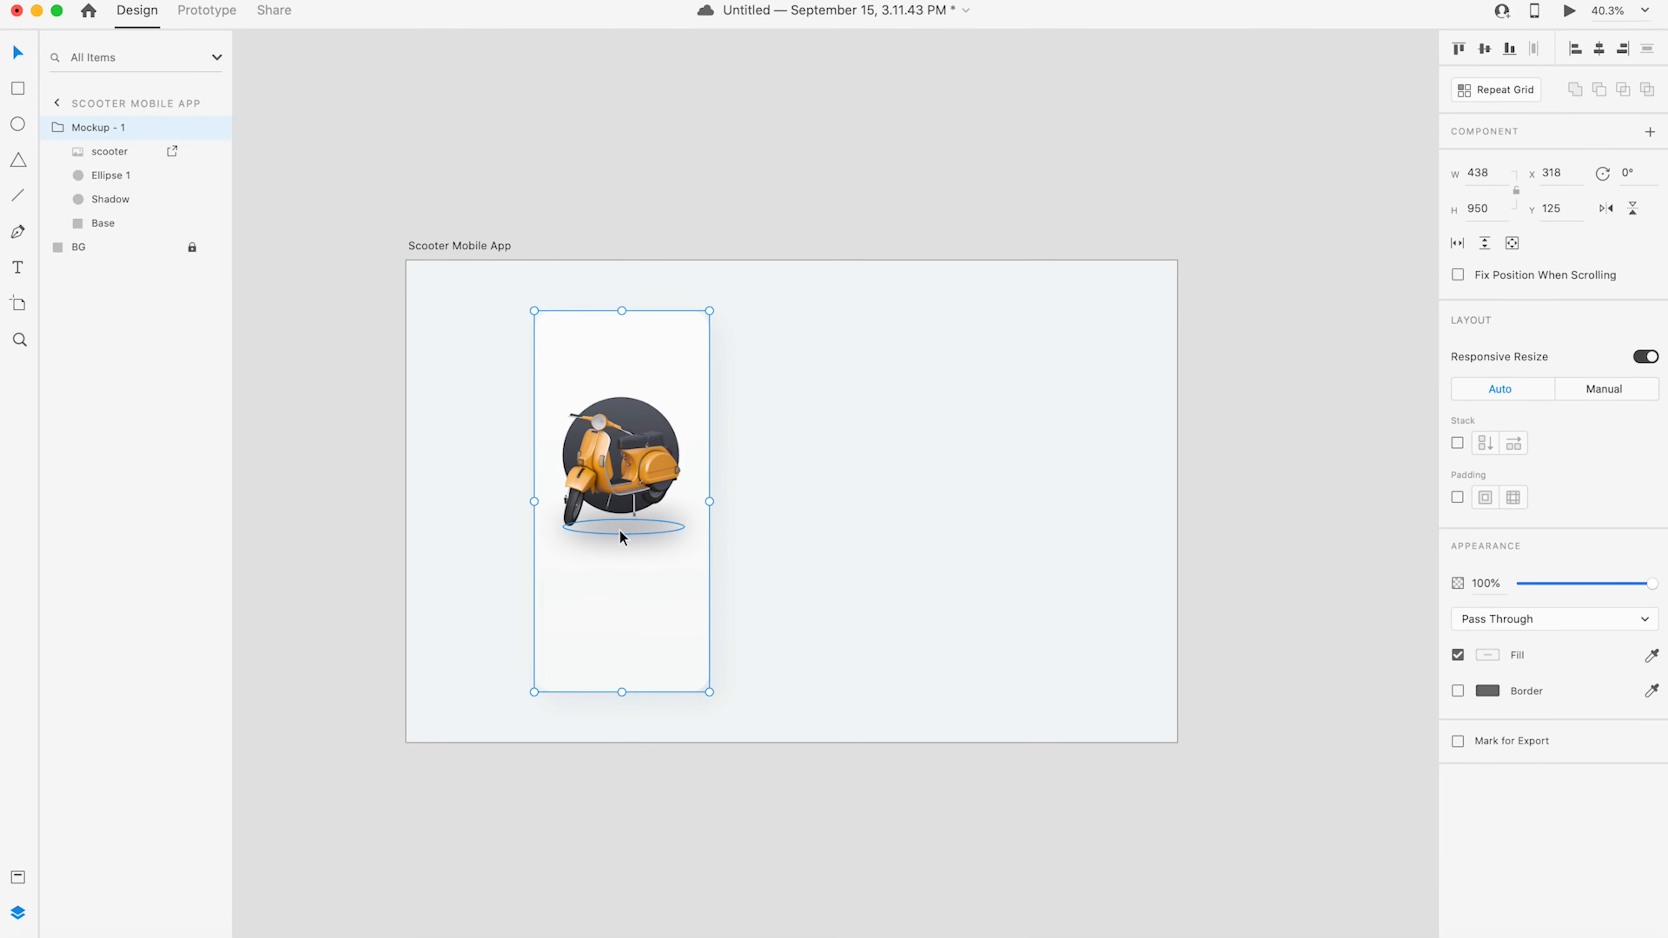
double_click(621, 530)
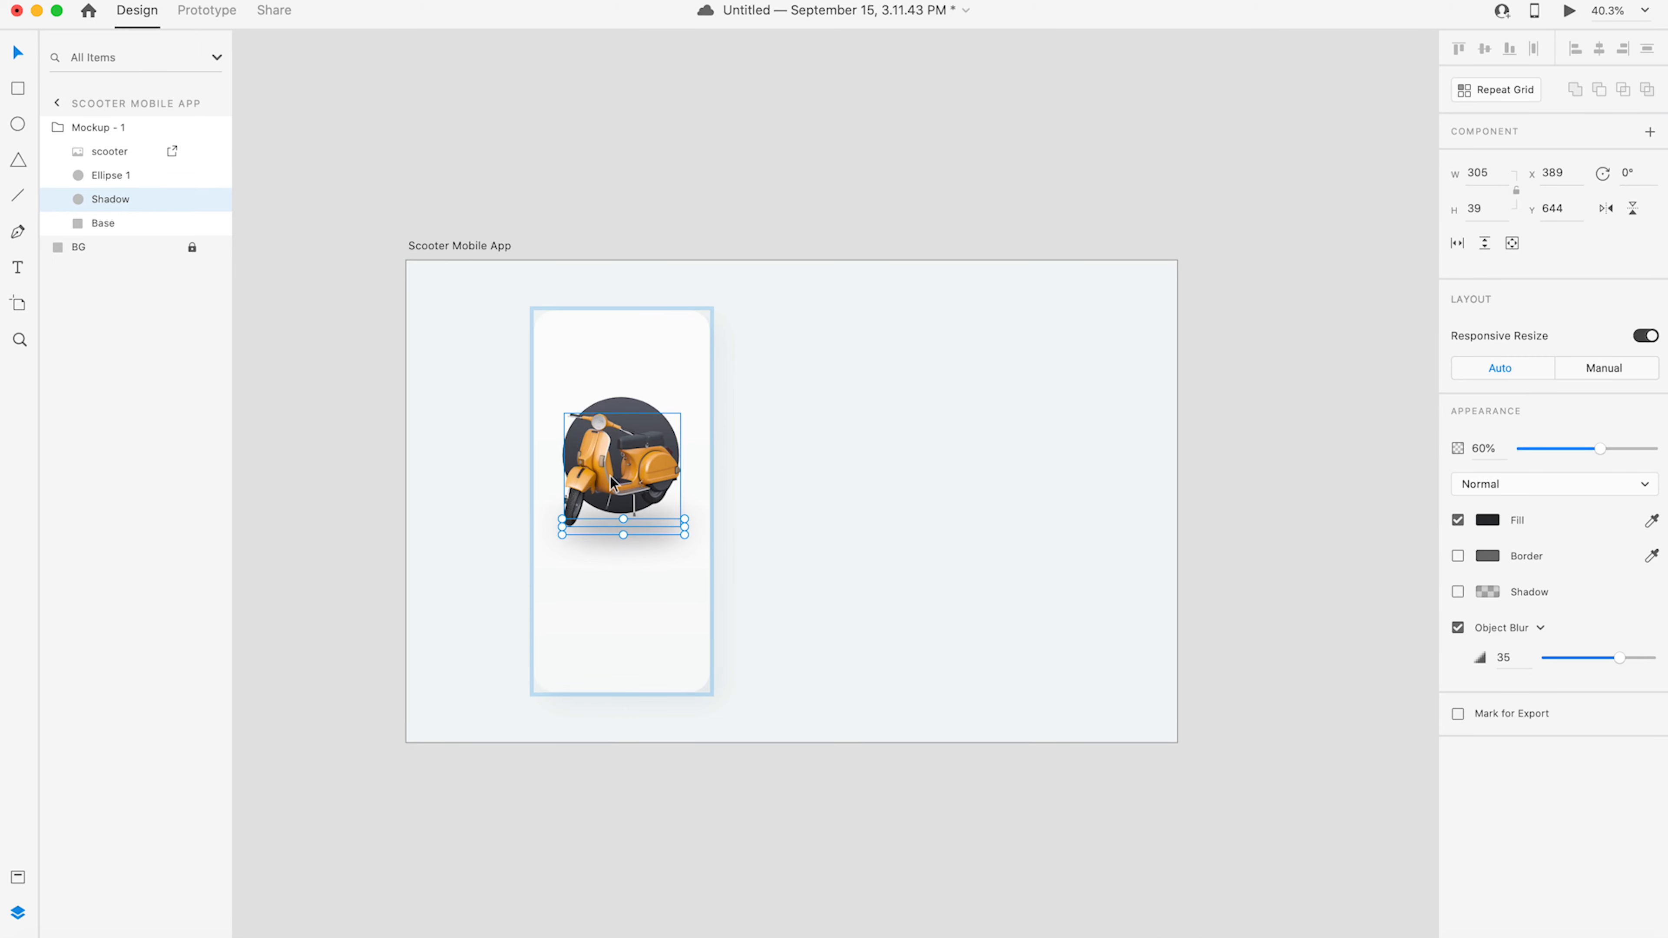
shift+click(627, 490)
shift+click(621, 408)
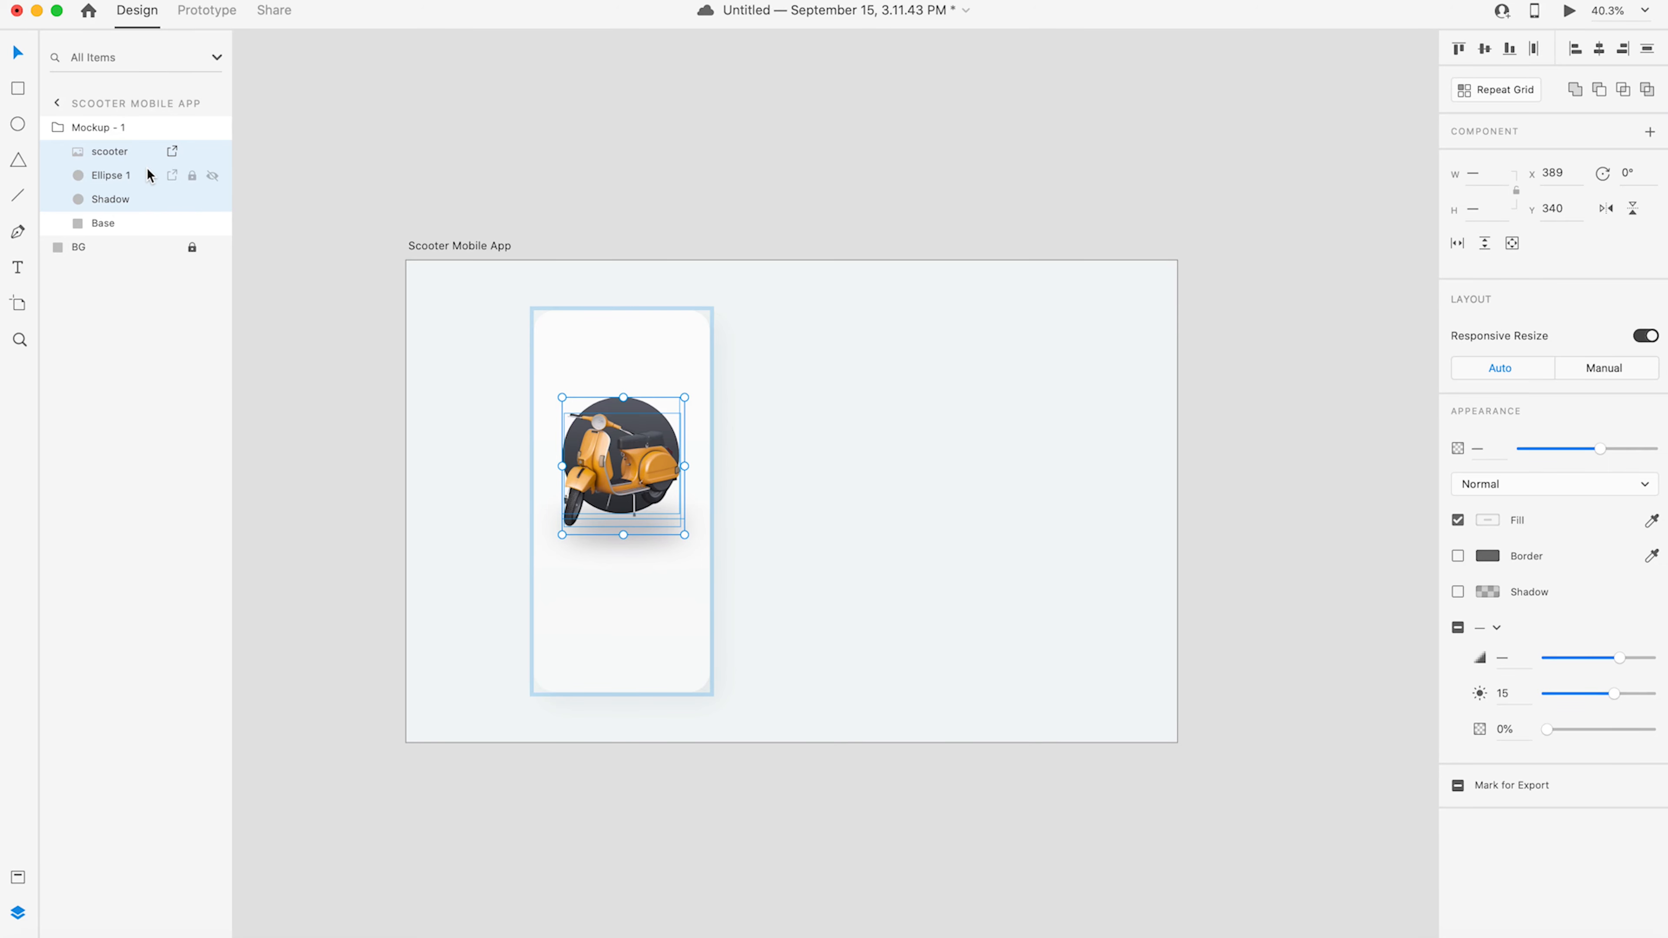
key(super+g)
double_click(112, 153)
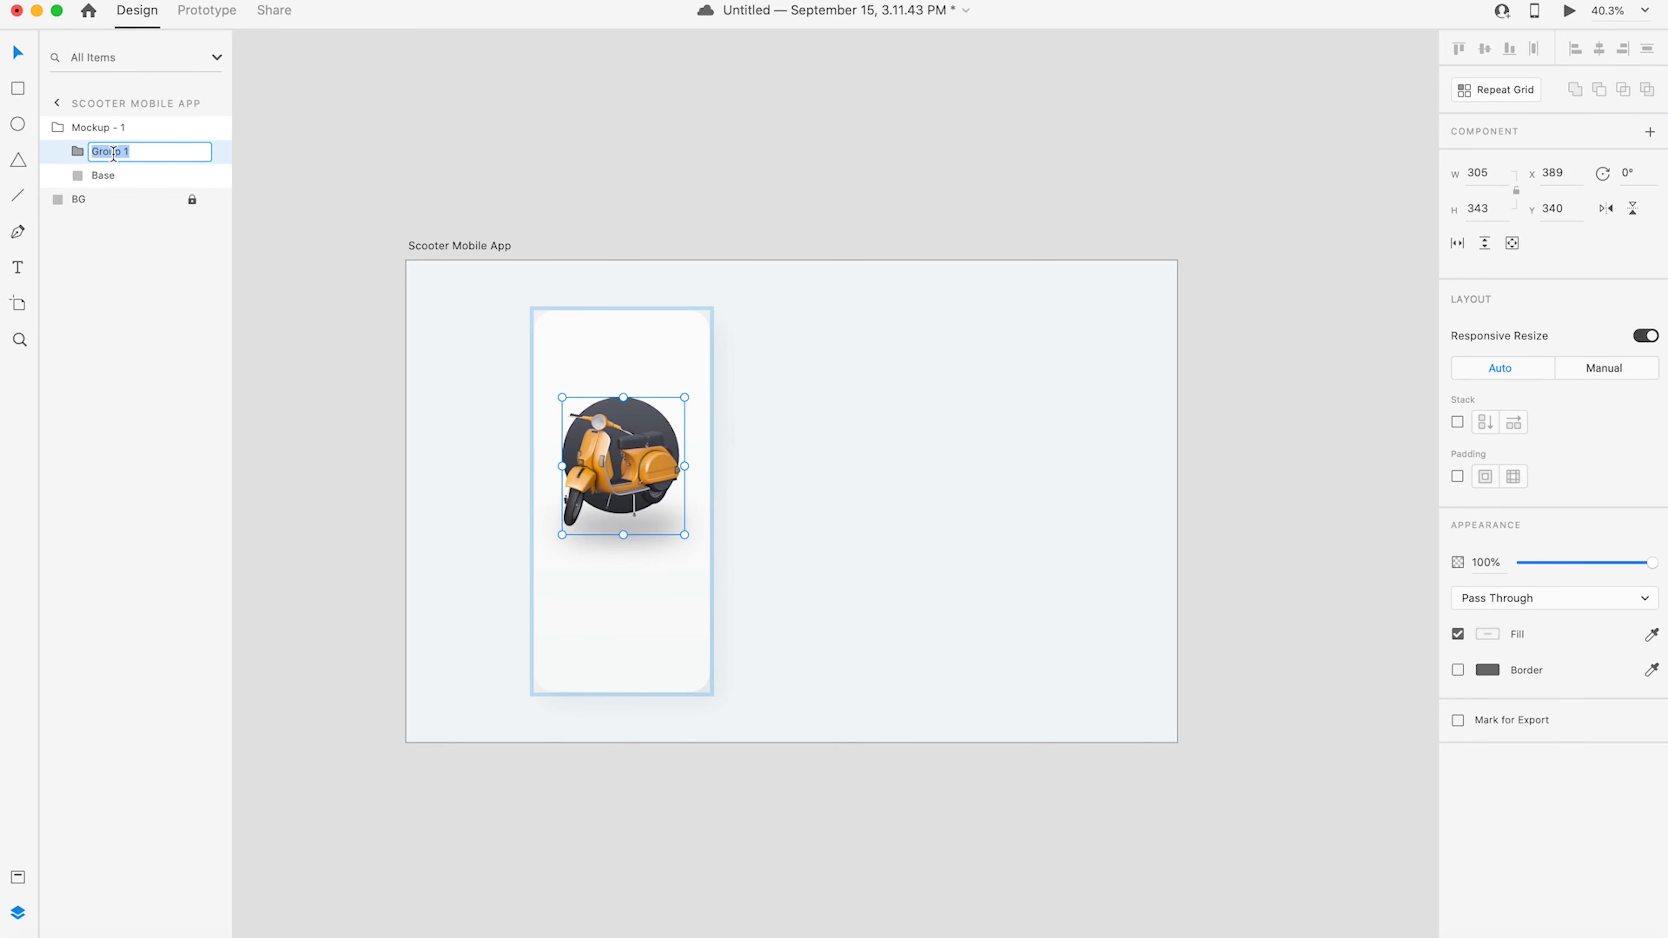
key(BackSpace)
key(Return)
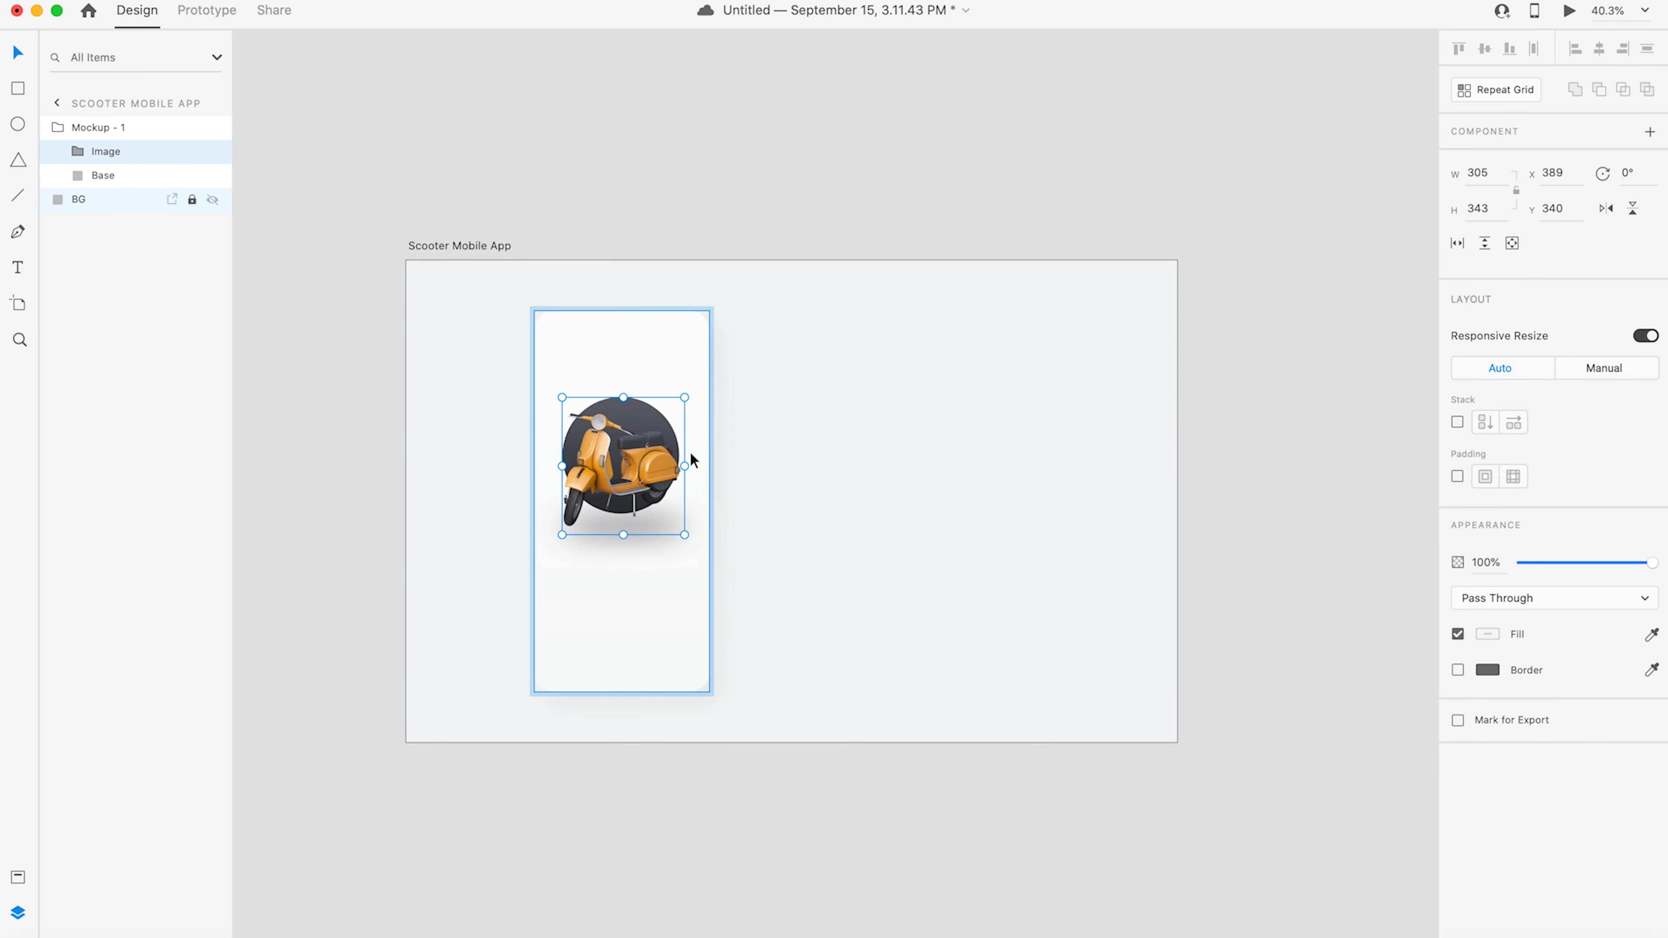
click(891, 204)
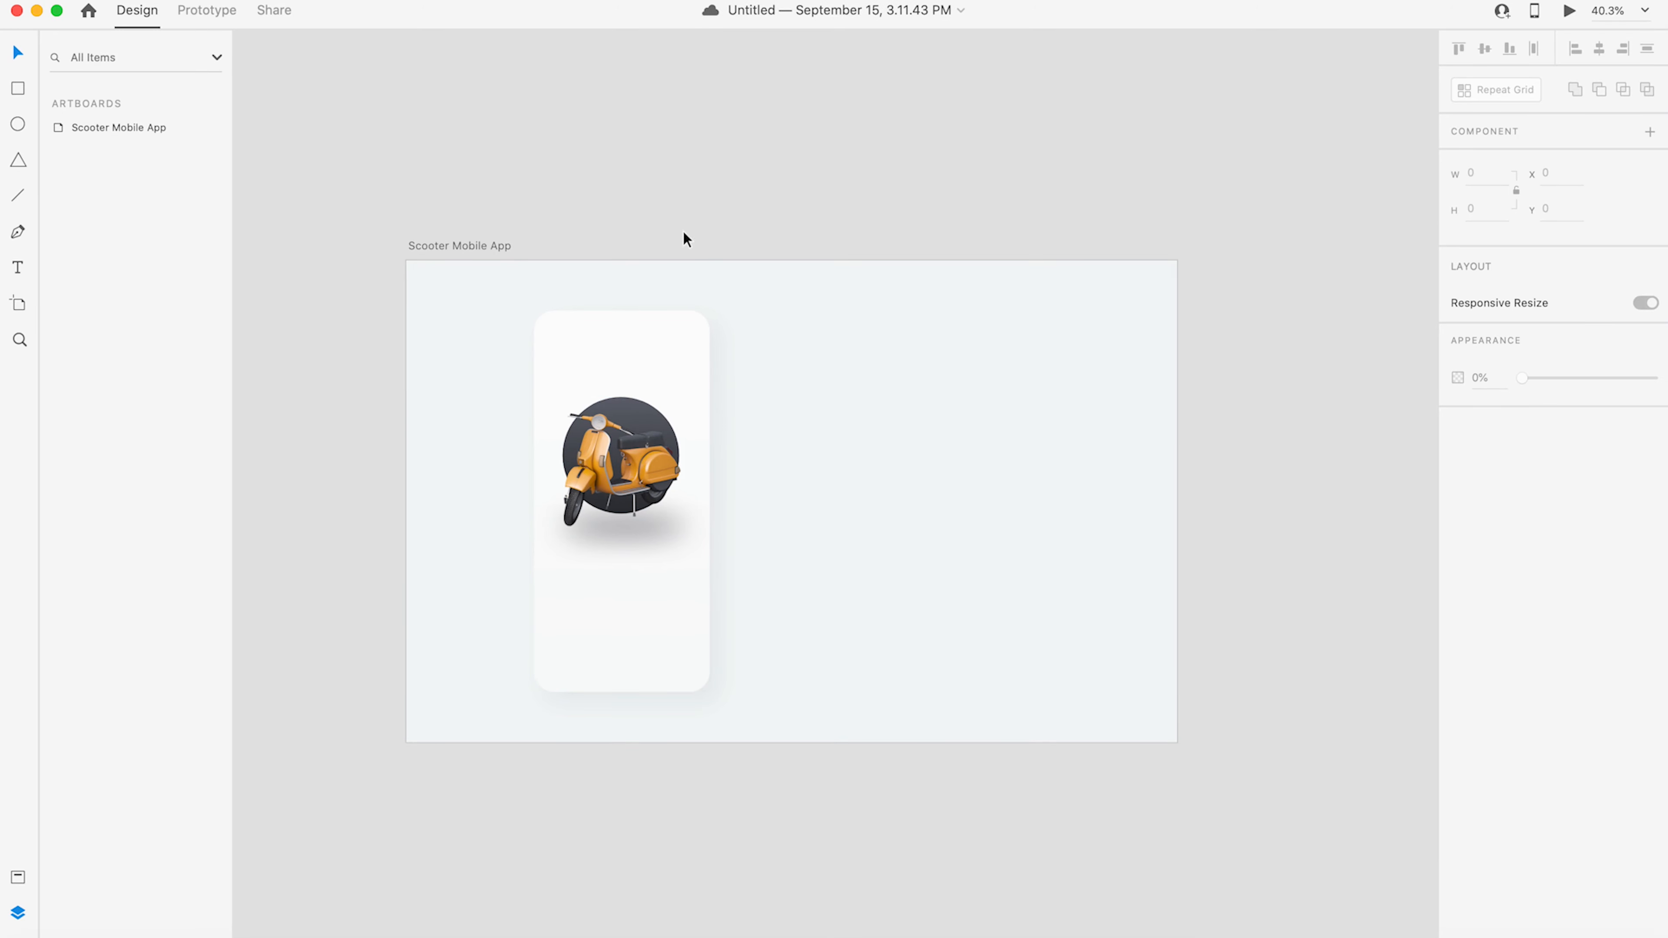
- Add the title "Bolt Scooter" below the scooter's shadow and enlarge it to font size 45
click(657, 460)
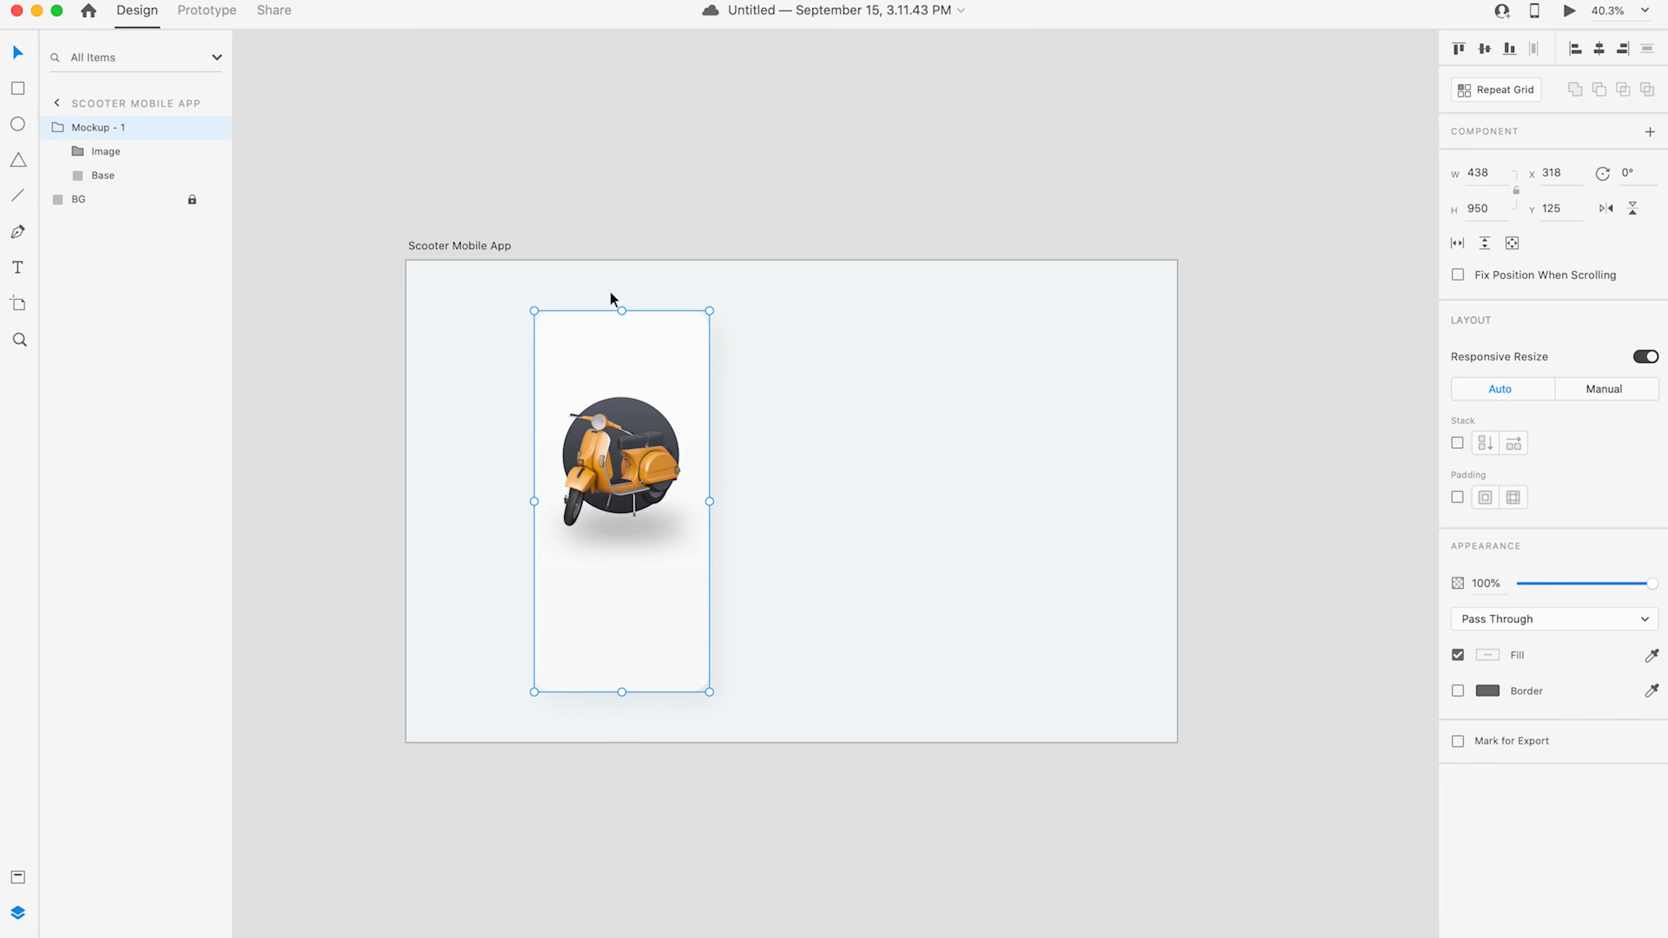
click(19, 268)
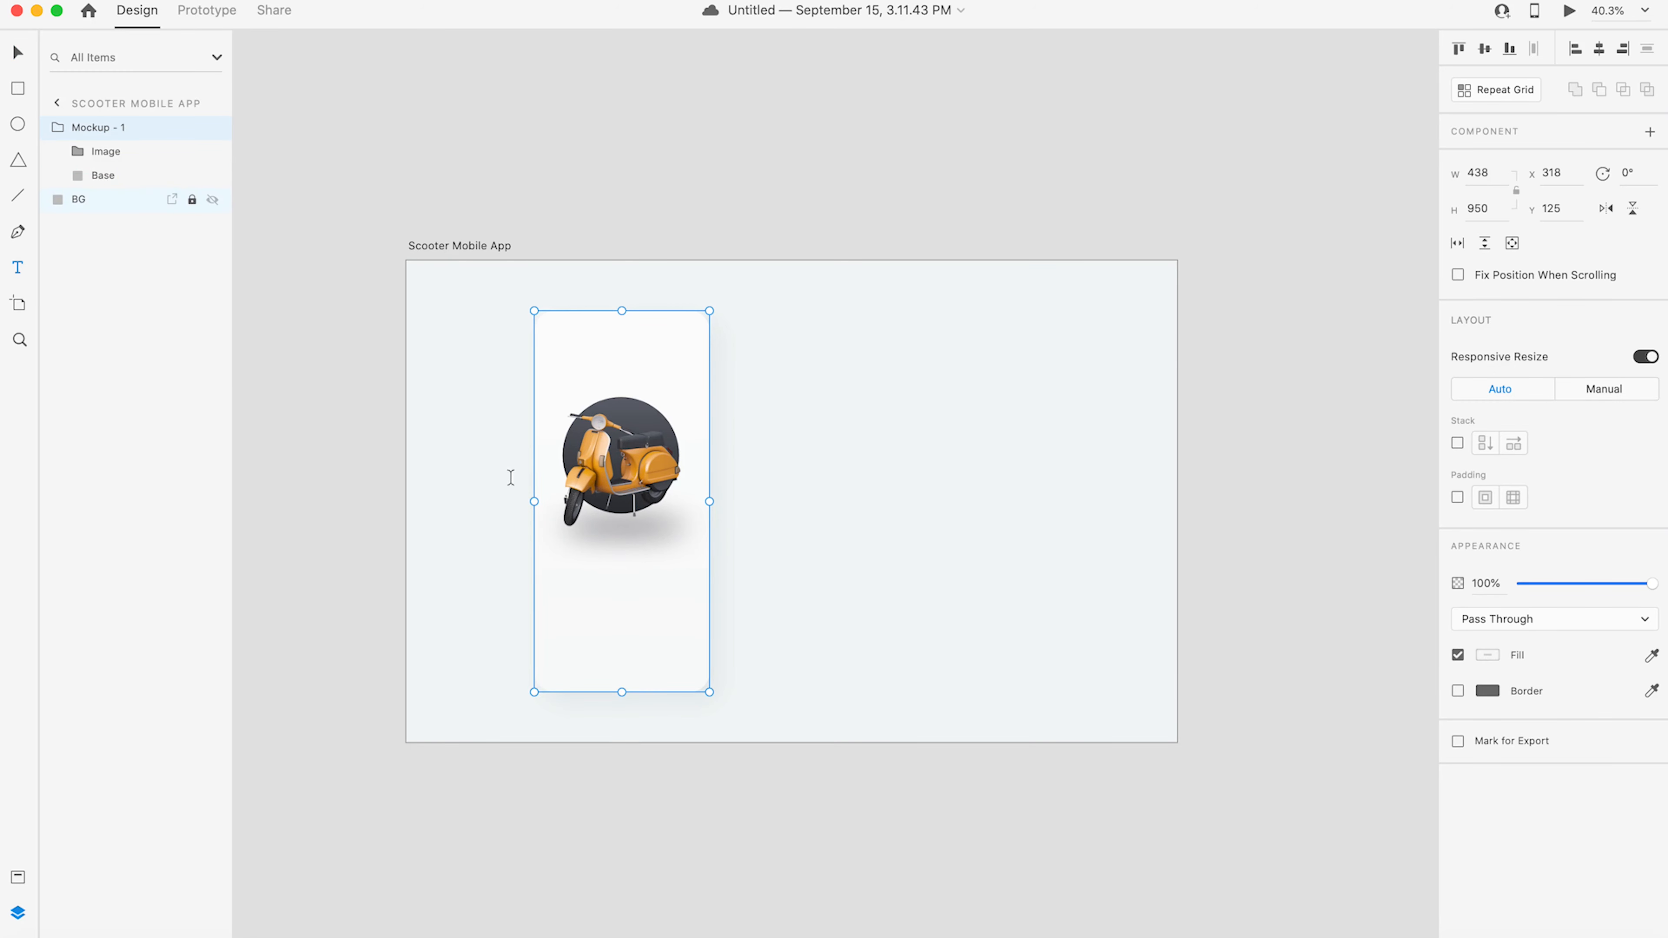
click(571, 564)
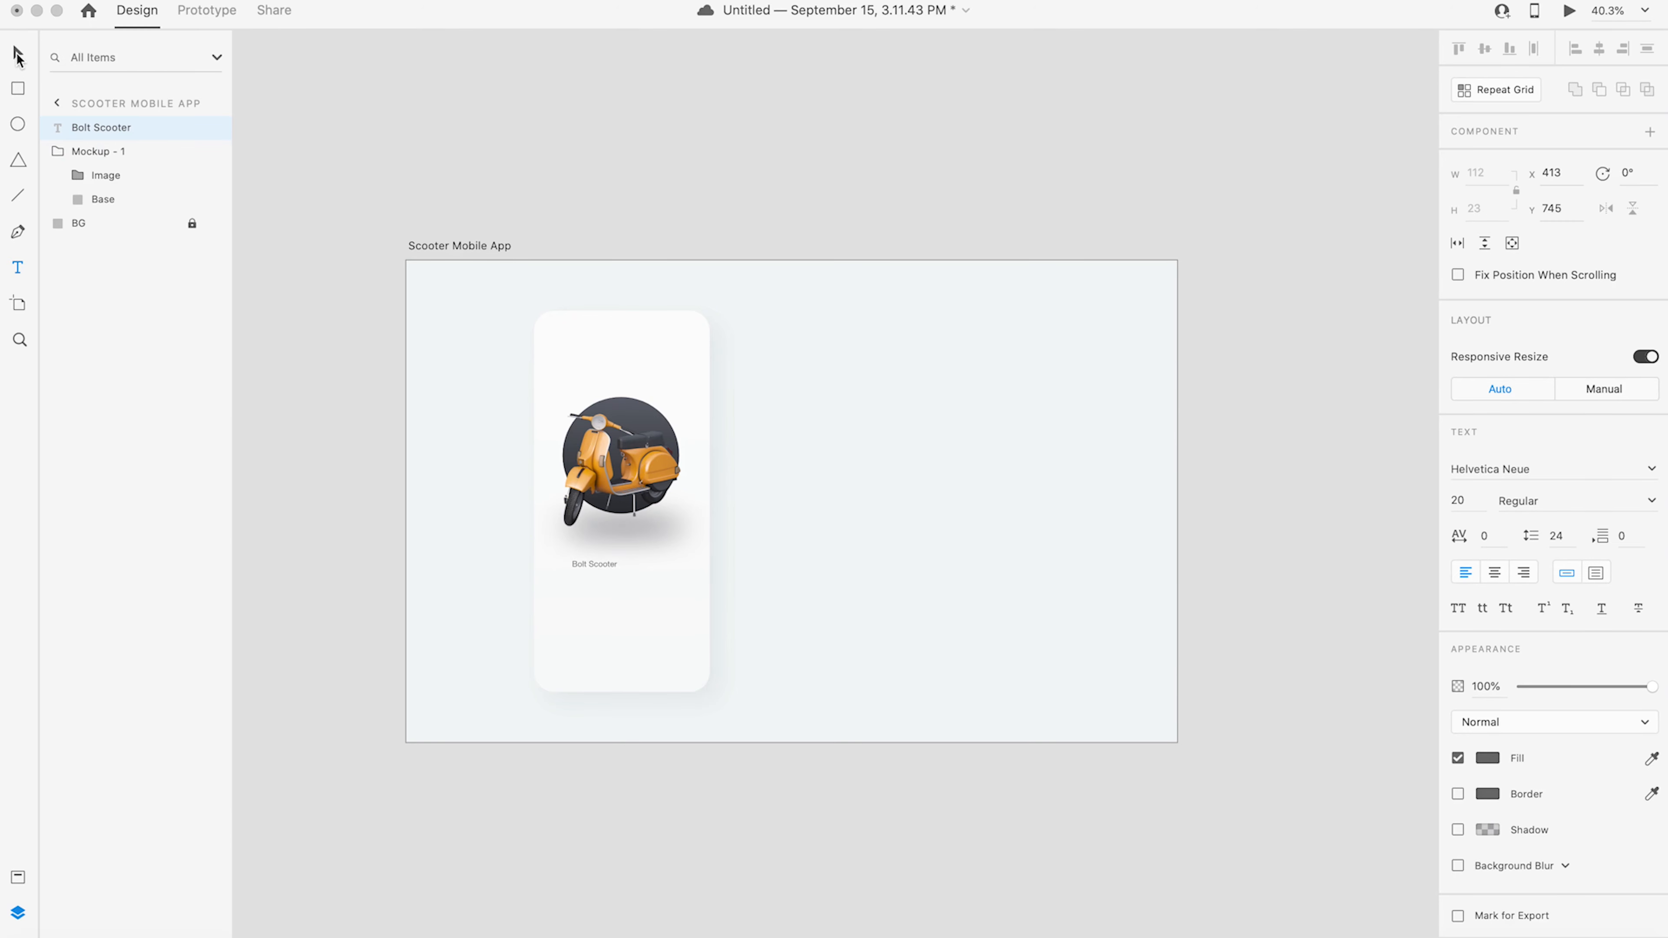
click(18, 58)
drag(594, 573, 638, 559)
- Set the Bolt Scooter title's font to Avenir Next in the Bold weight
click(1488, 470)
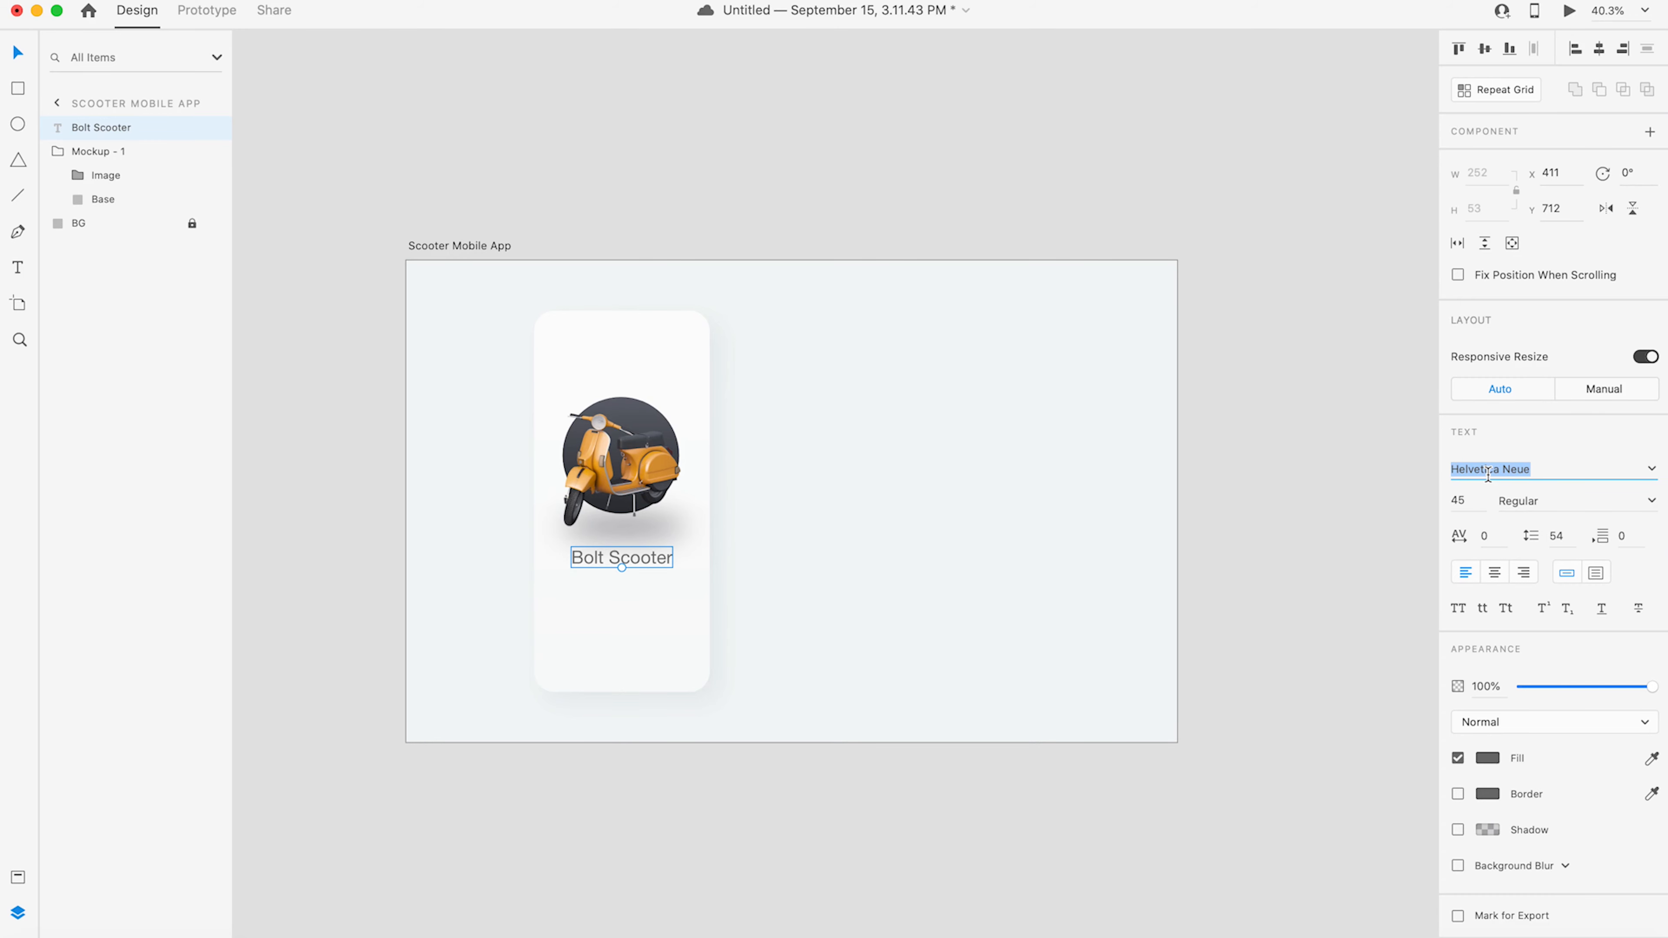
text(Av)
key(Return)
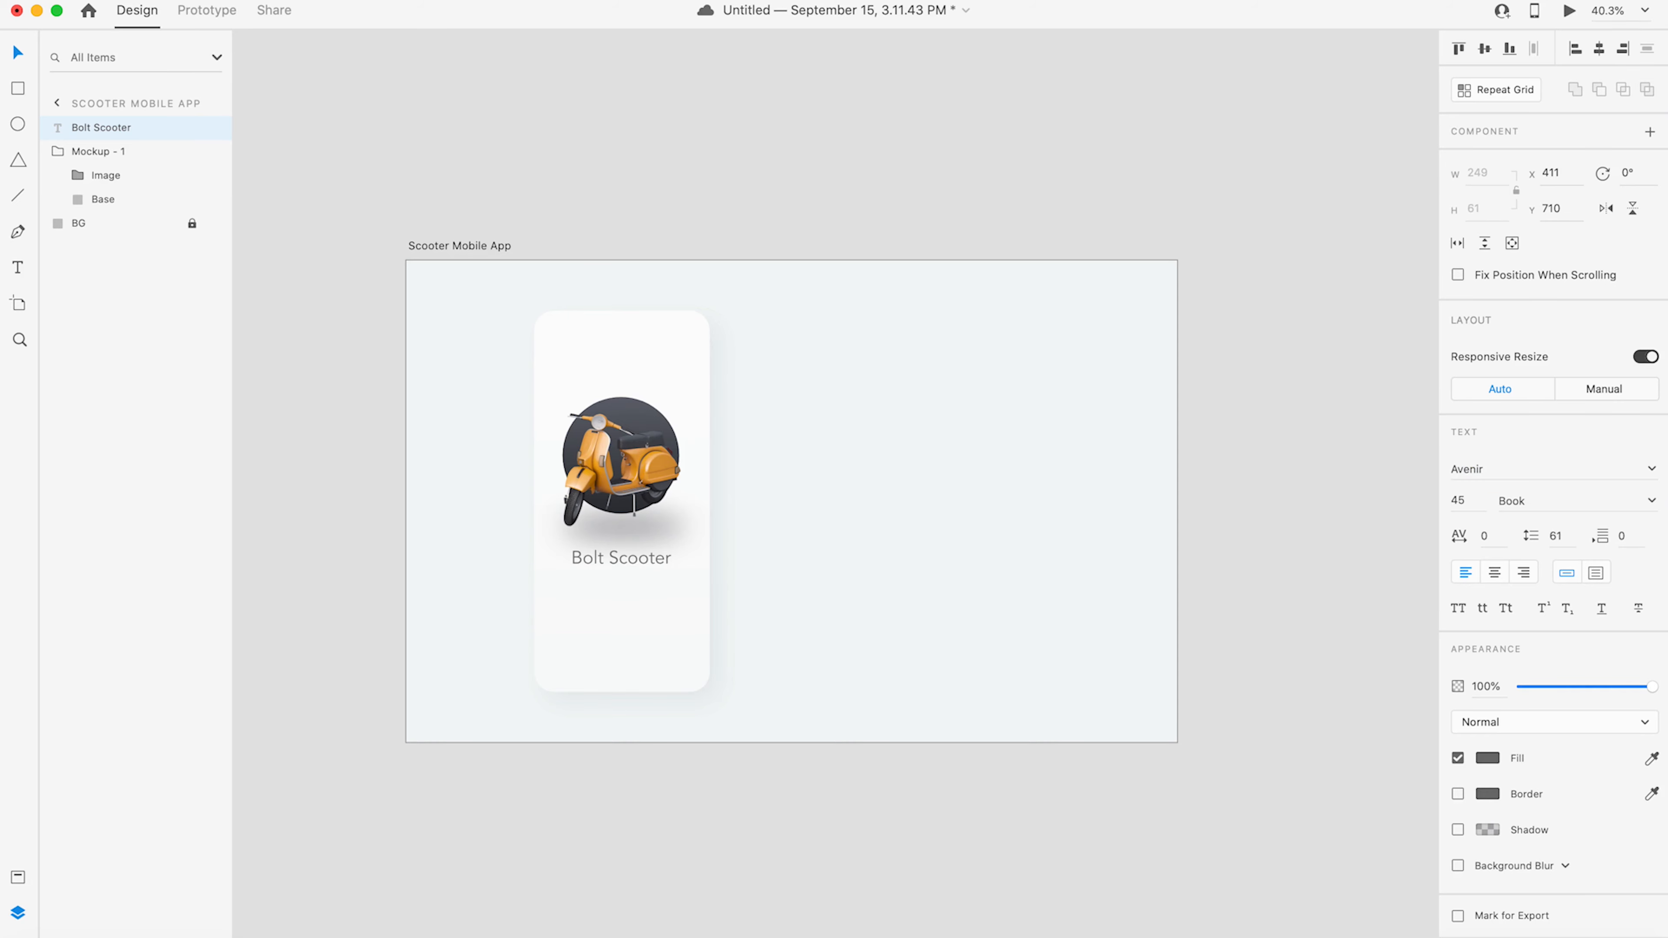
click(1532, 476)
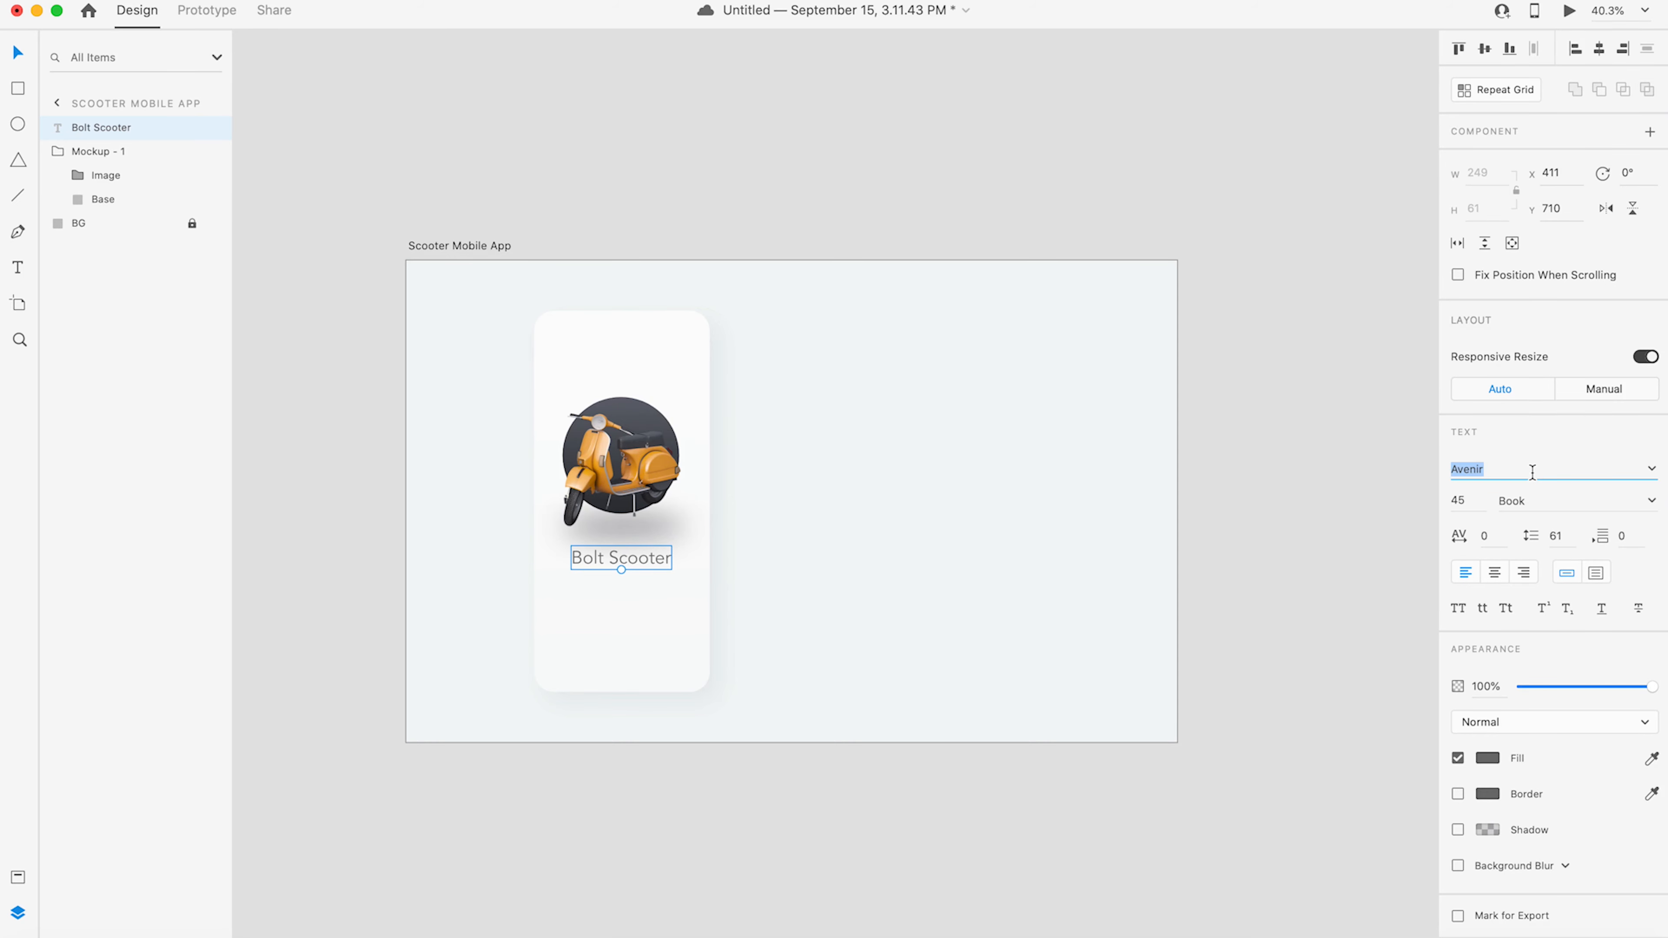
click(1651, 470)
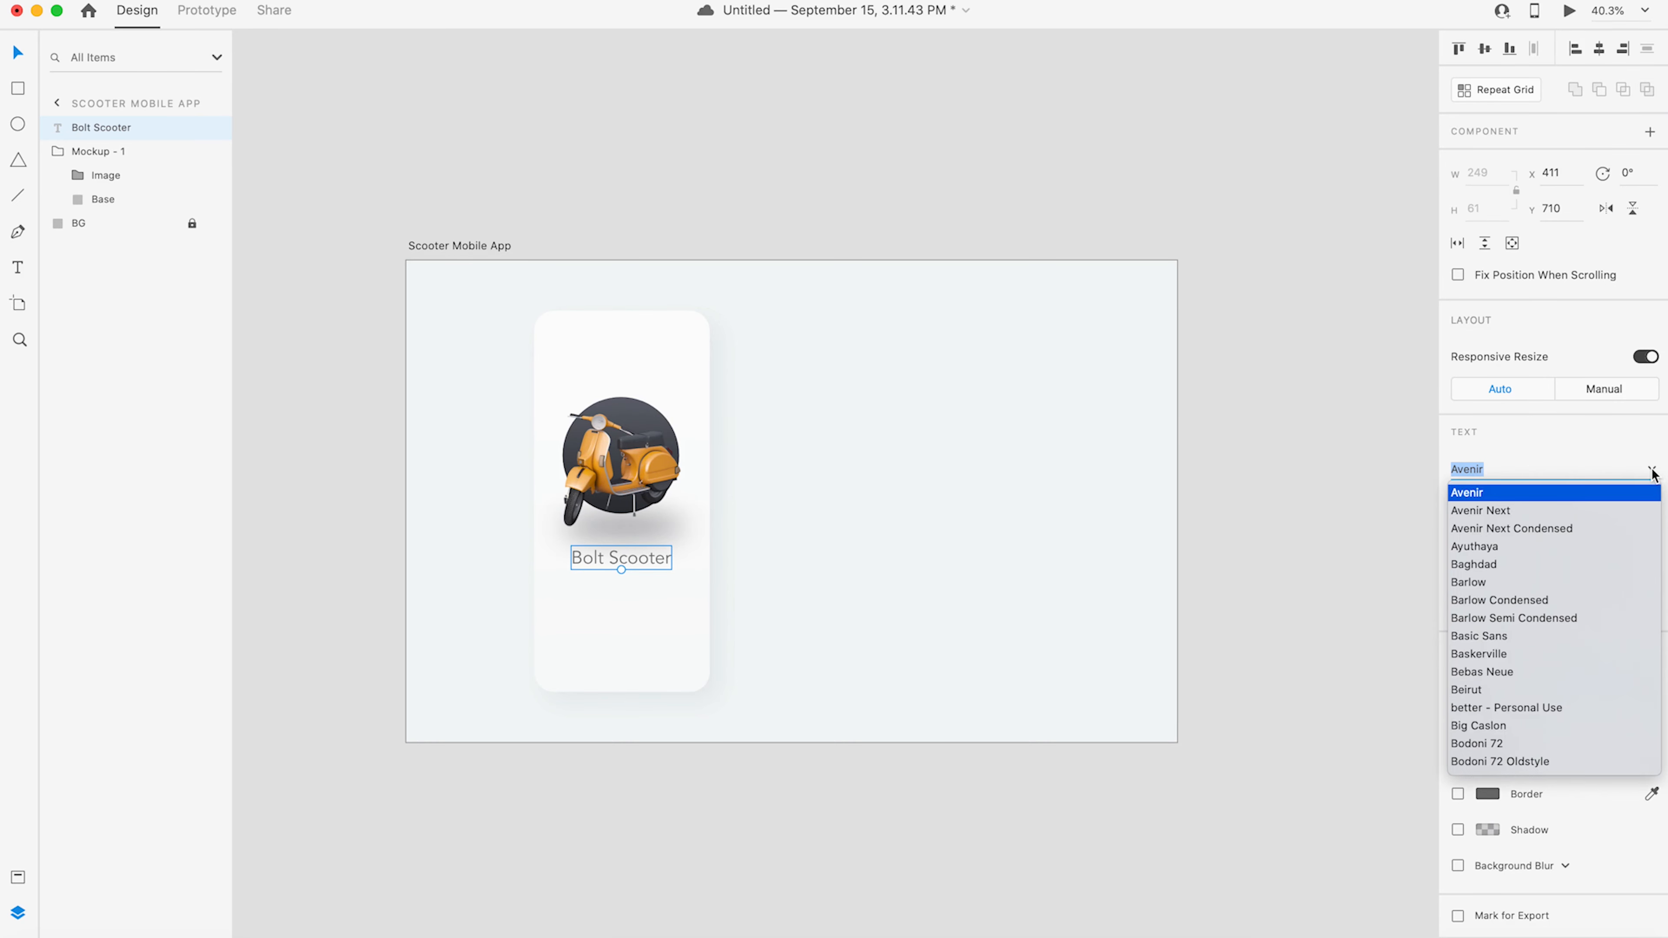
click(1508, 511)
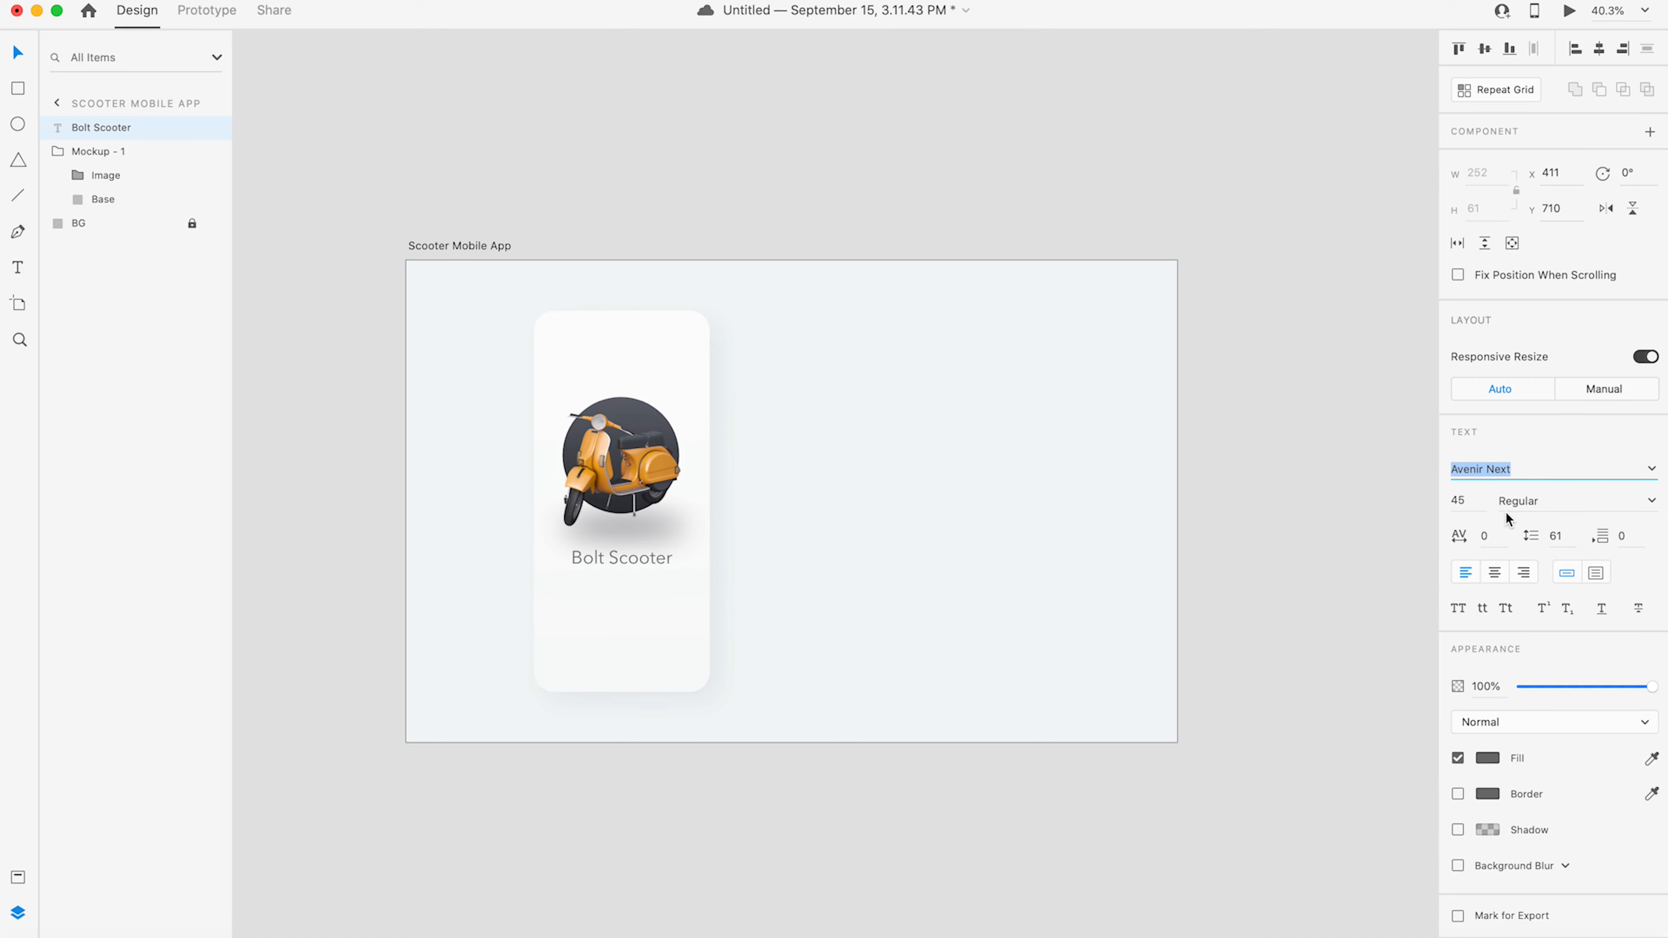
click(1652, 503)
click(1511, 670)
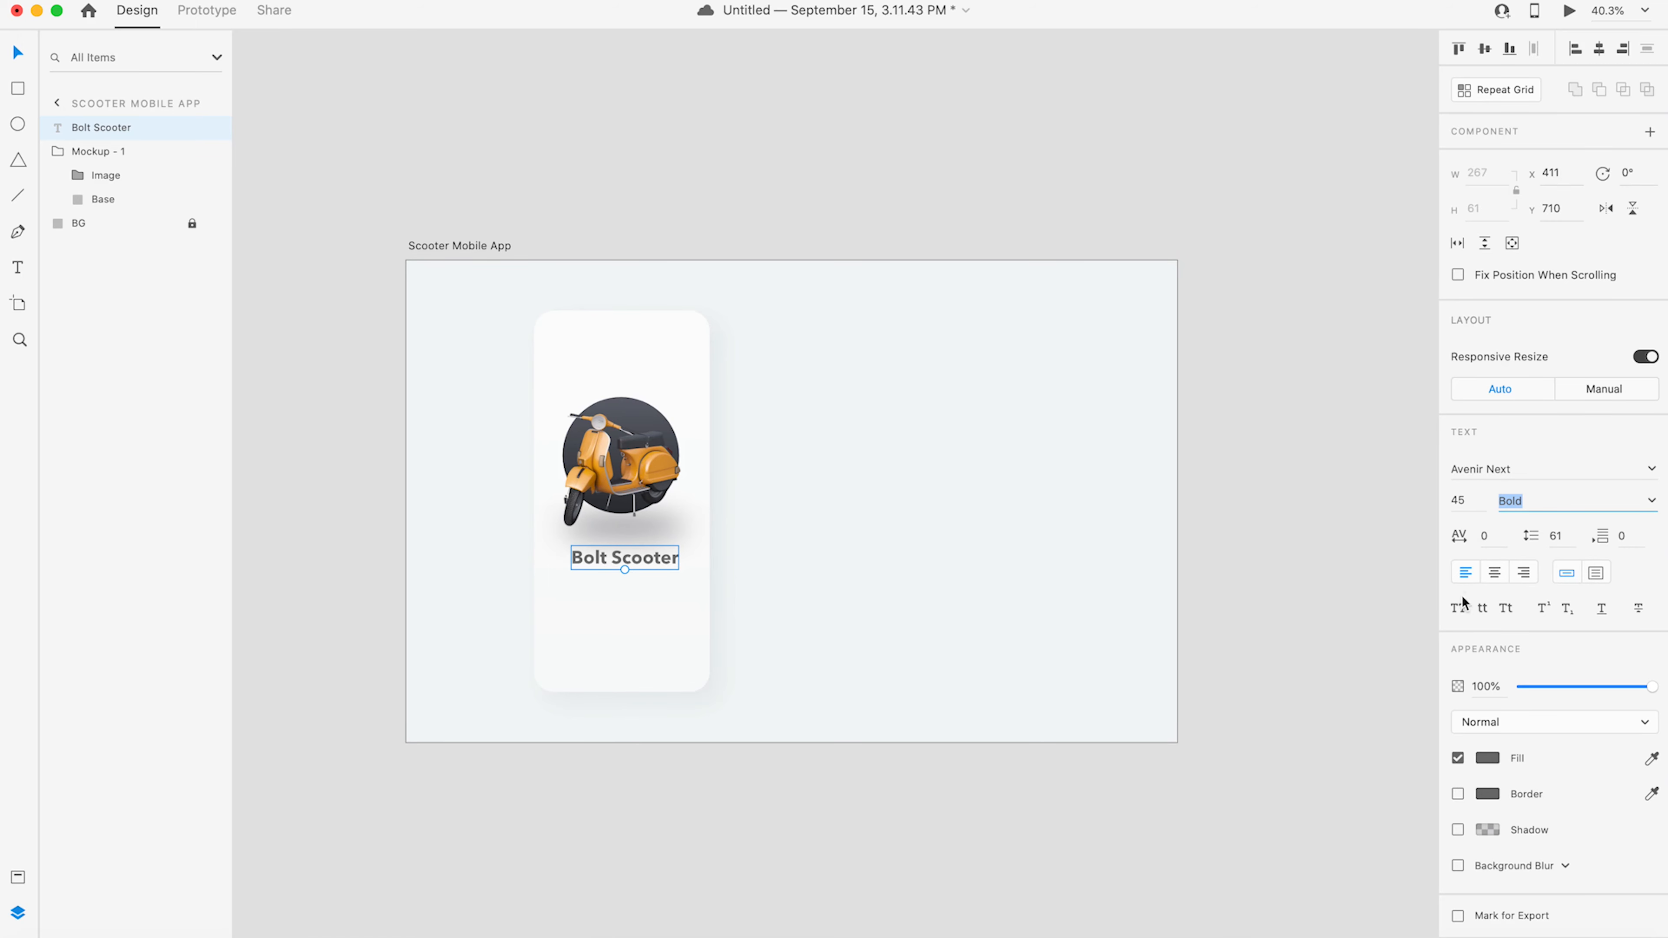
- Make the title uppercase and reduce it to font size 36, positioned at X 401 under the scooter
click(1458, 610)
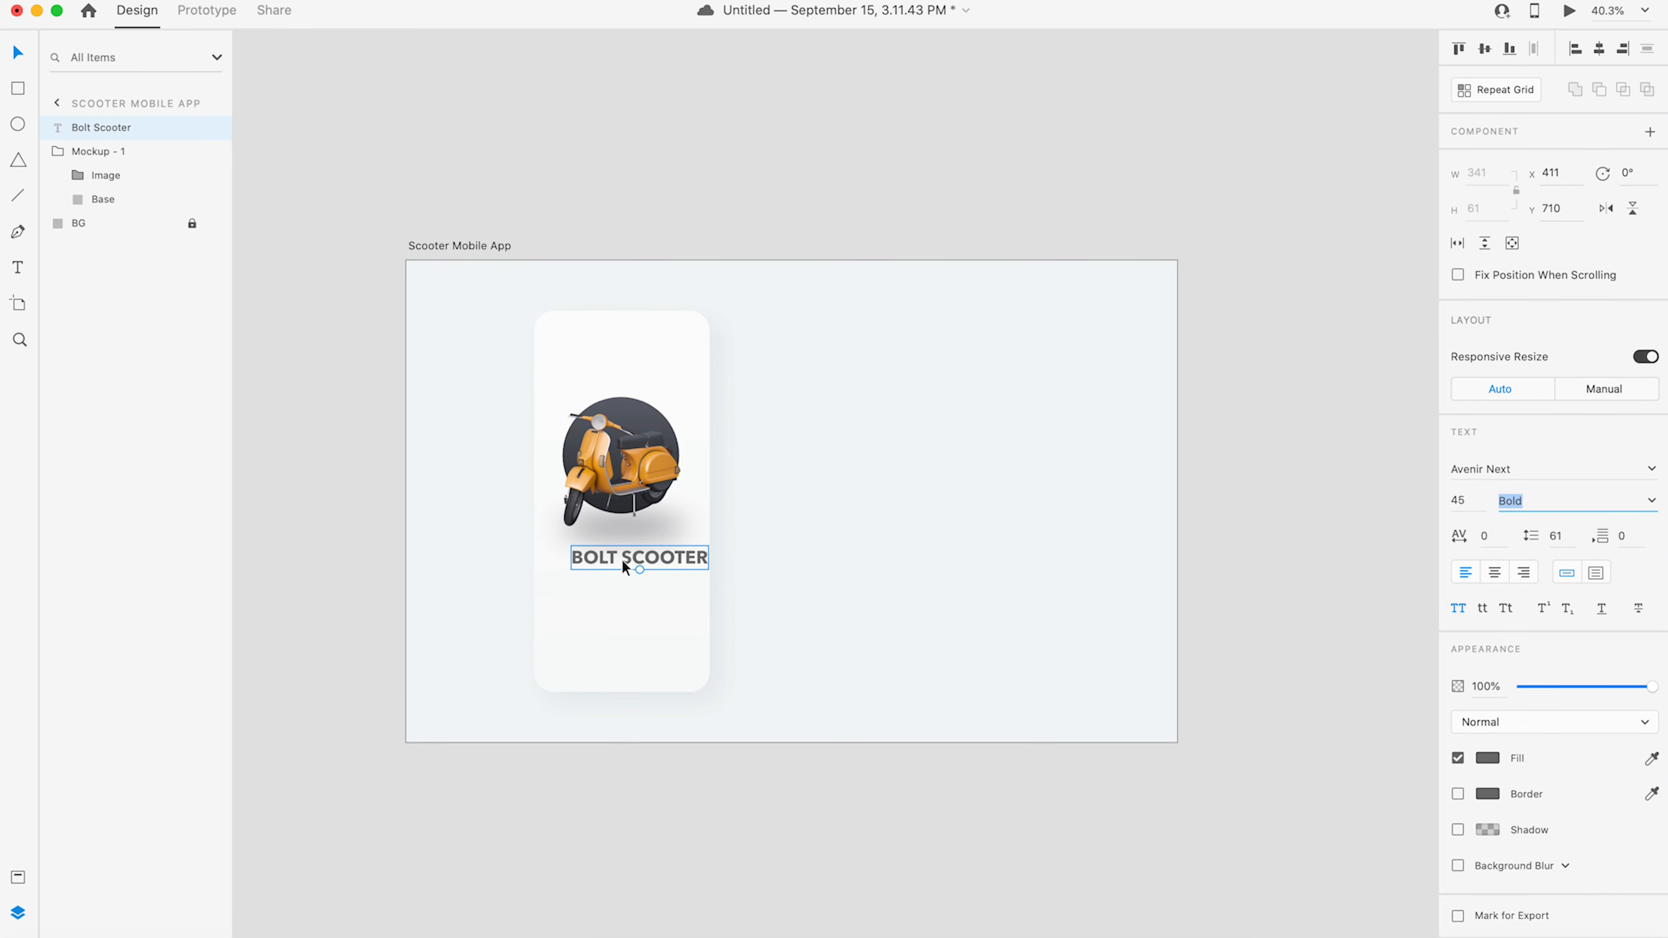
drag(640, 569, 648, 557)
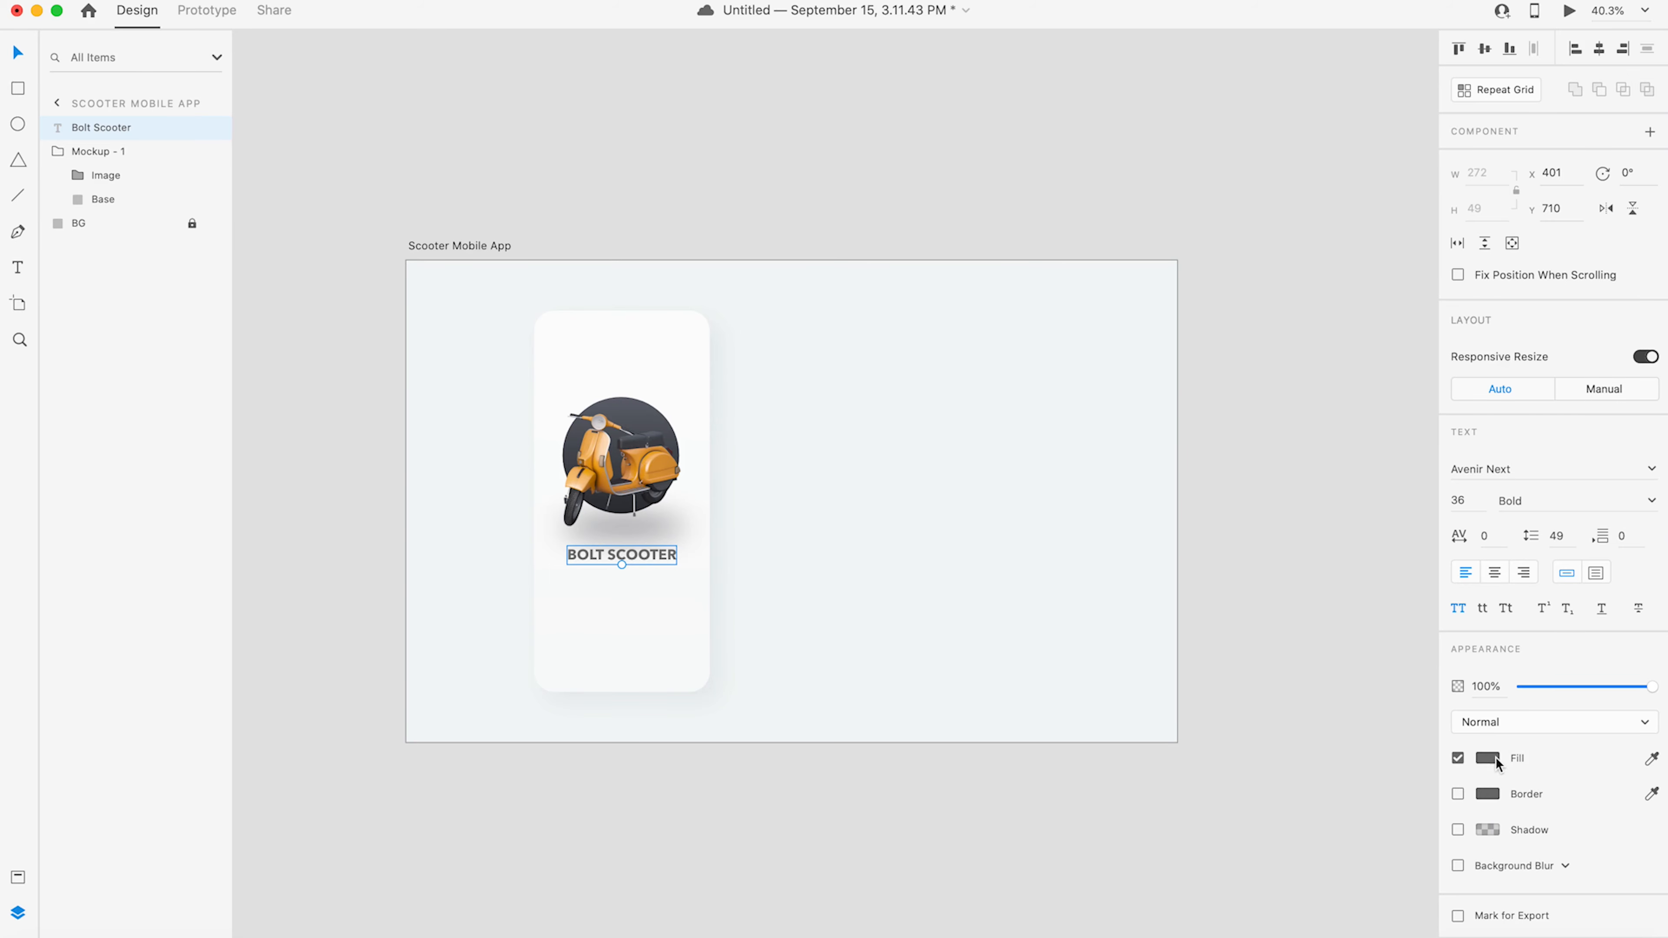
- Fill the title with the dark colour sampled from the circle and shift the title down to Y 731
click(1651, 760)
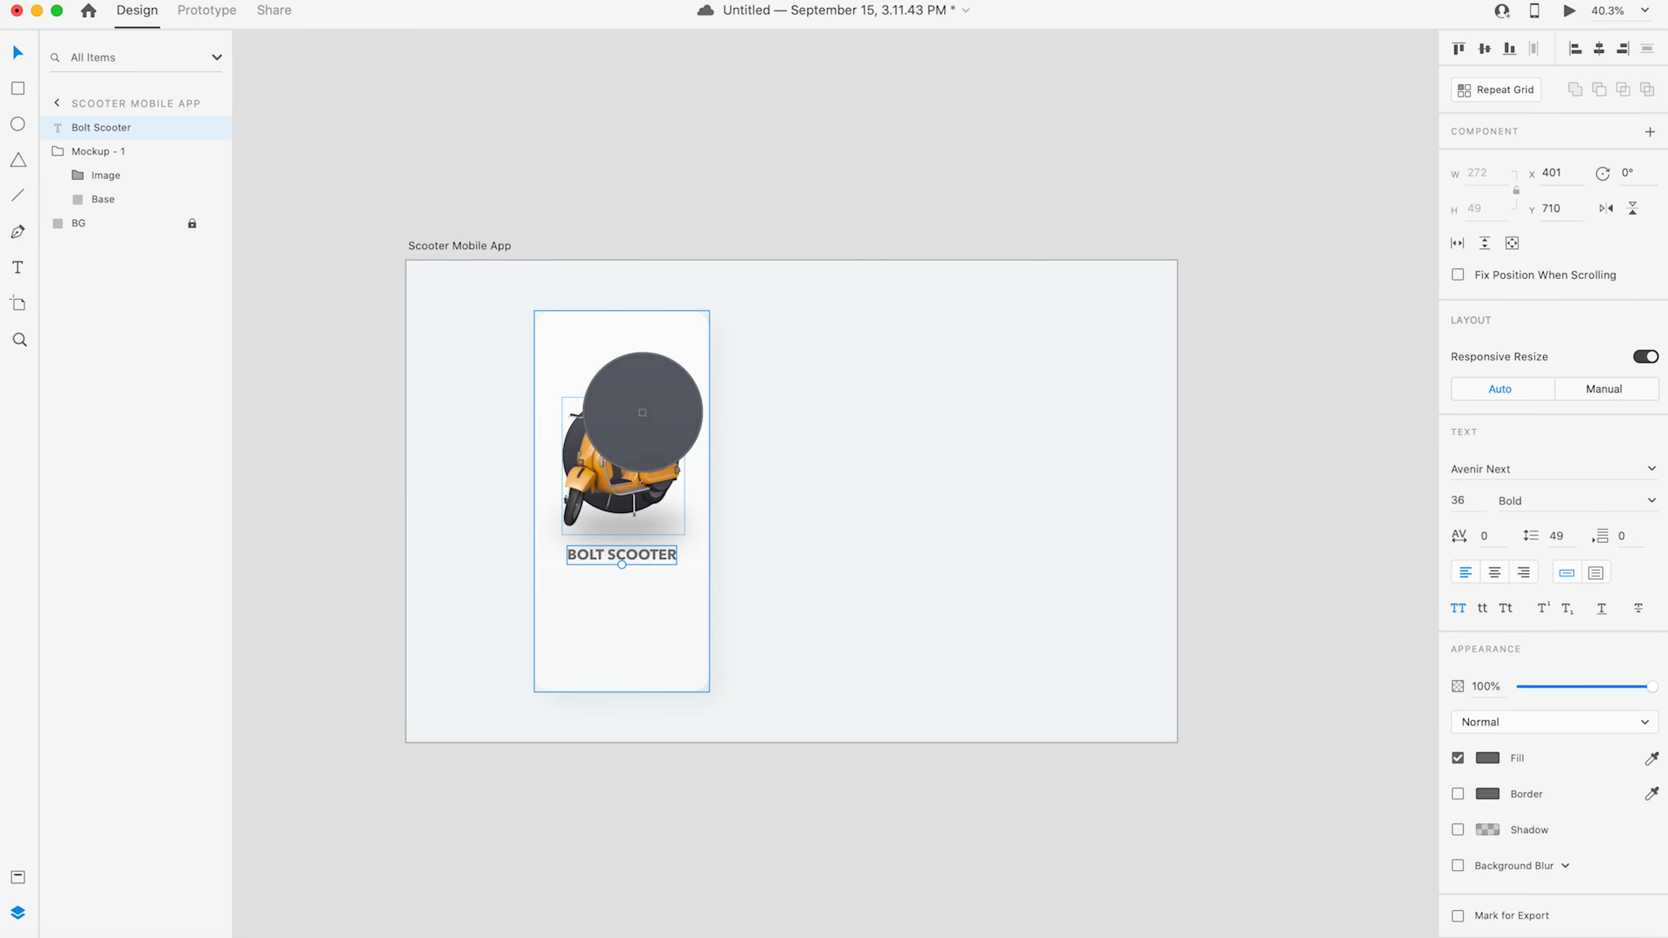
click(644, 414)
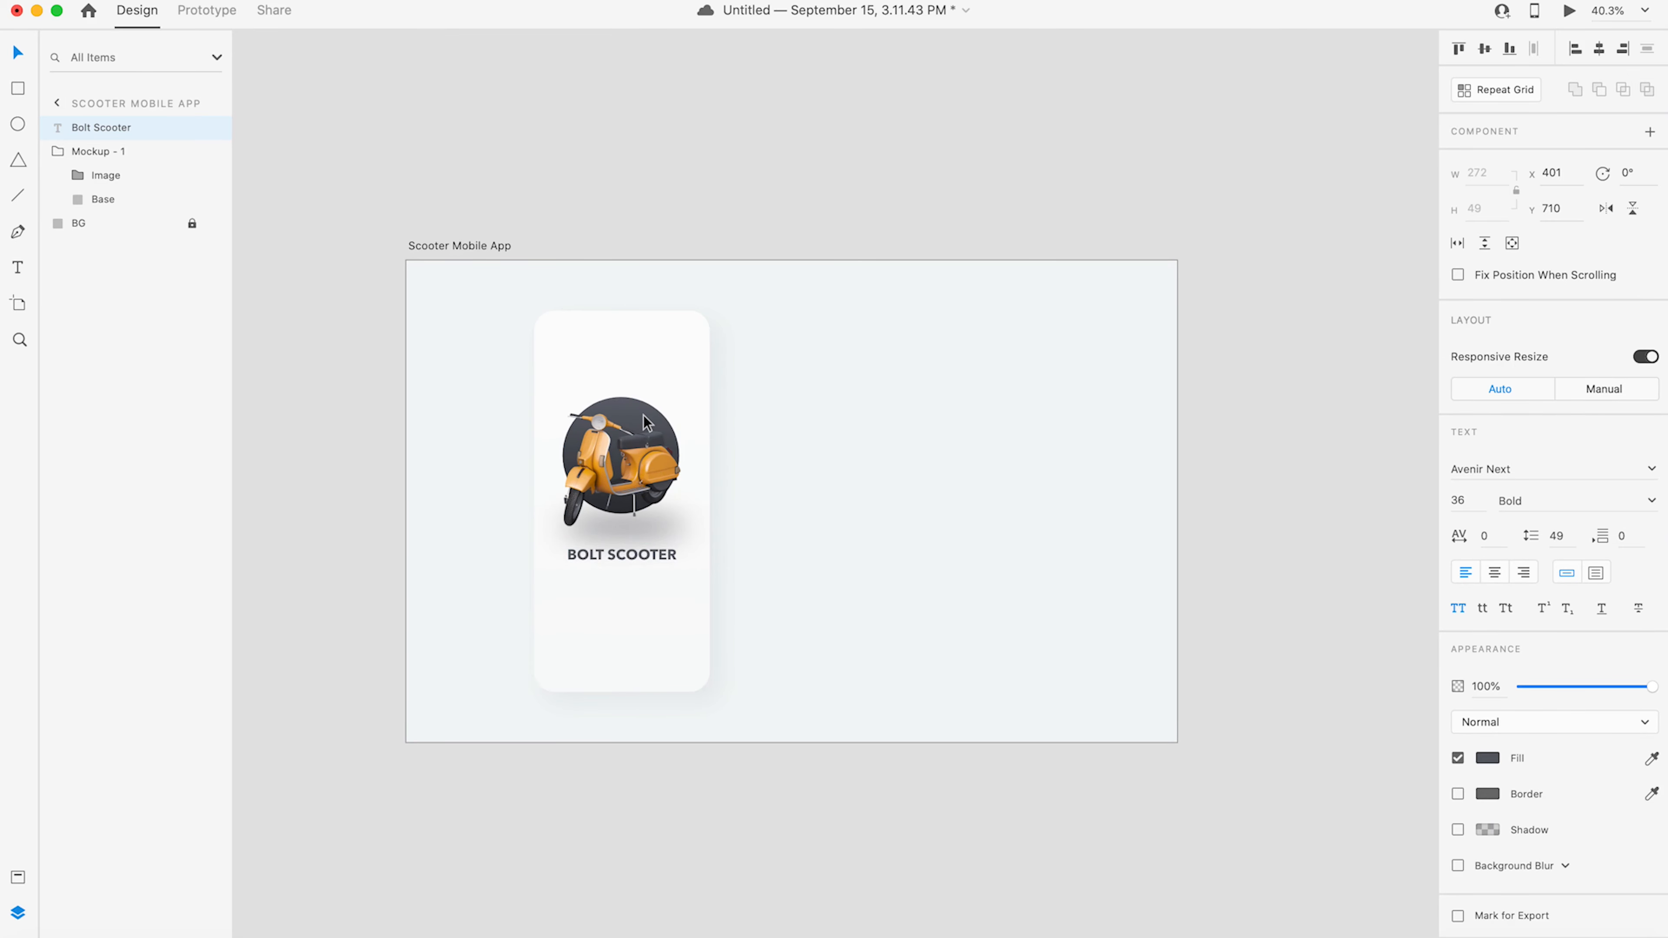
drag(638, 554, 641, 561)
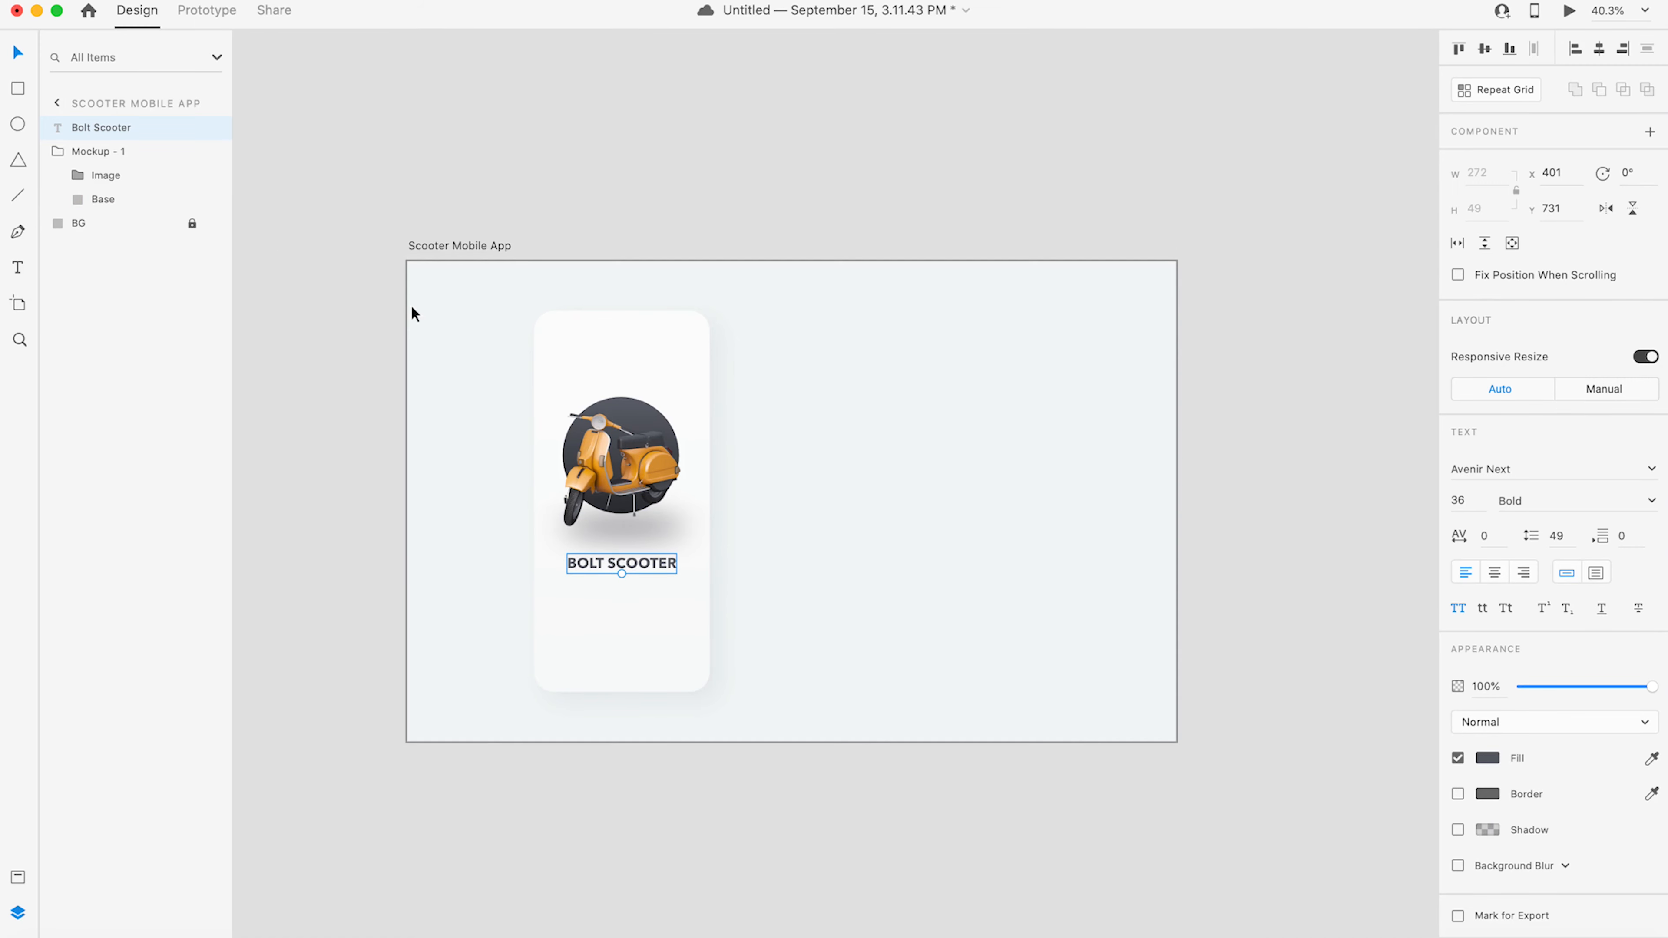
- Draw a text area about 298 × 111 below the title and enter "Welcome to your scooter app. Please see what’s available for your!"
click(26, 276)
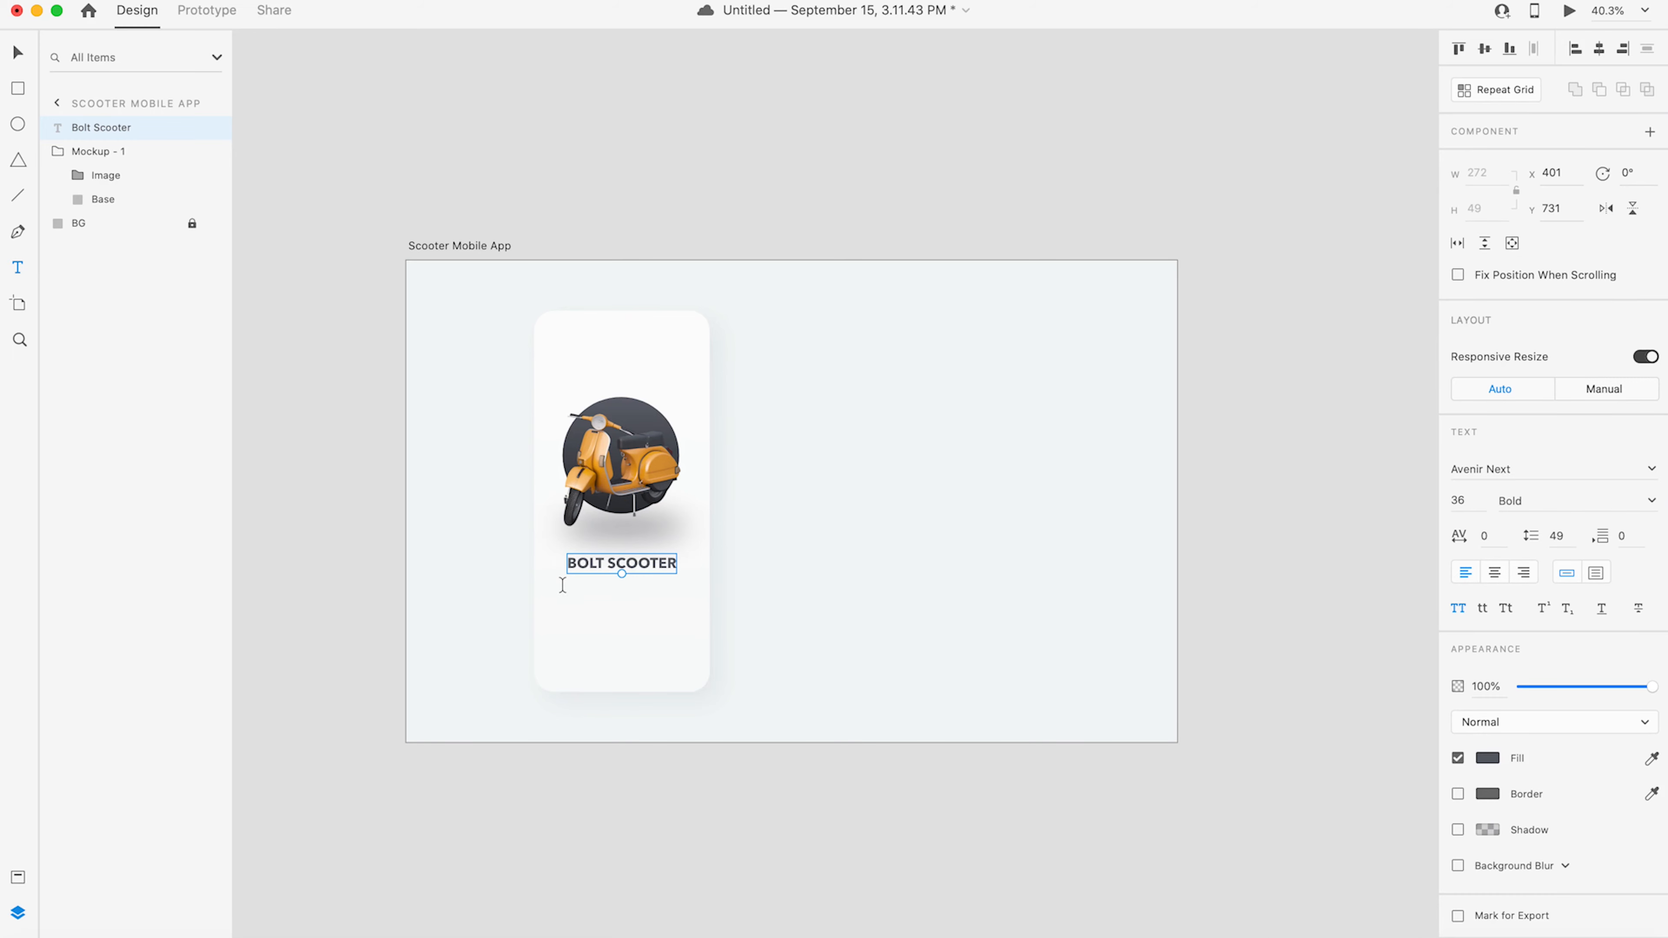
drag(562, 585, 681, 634)
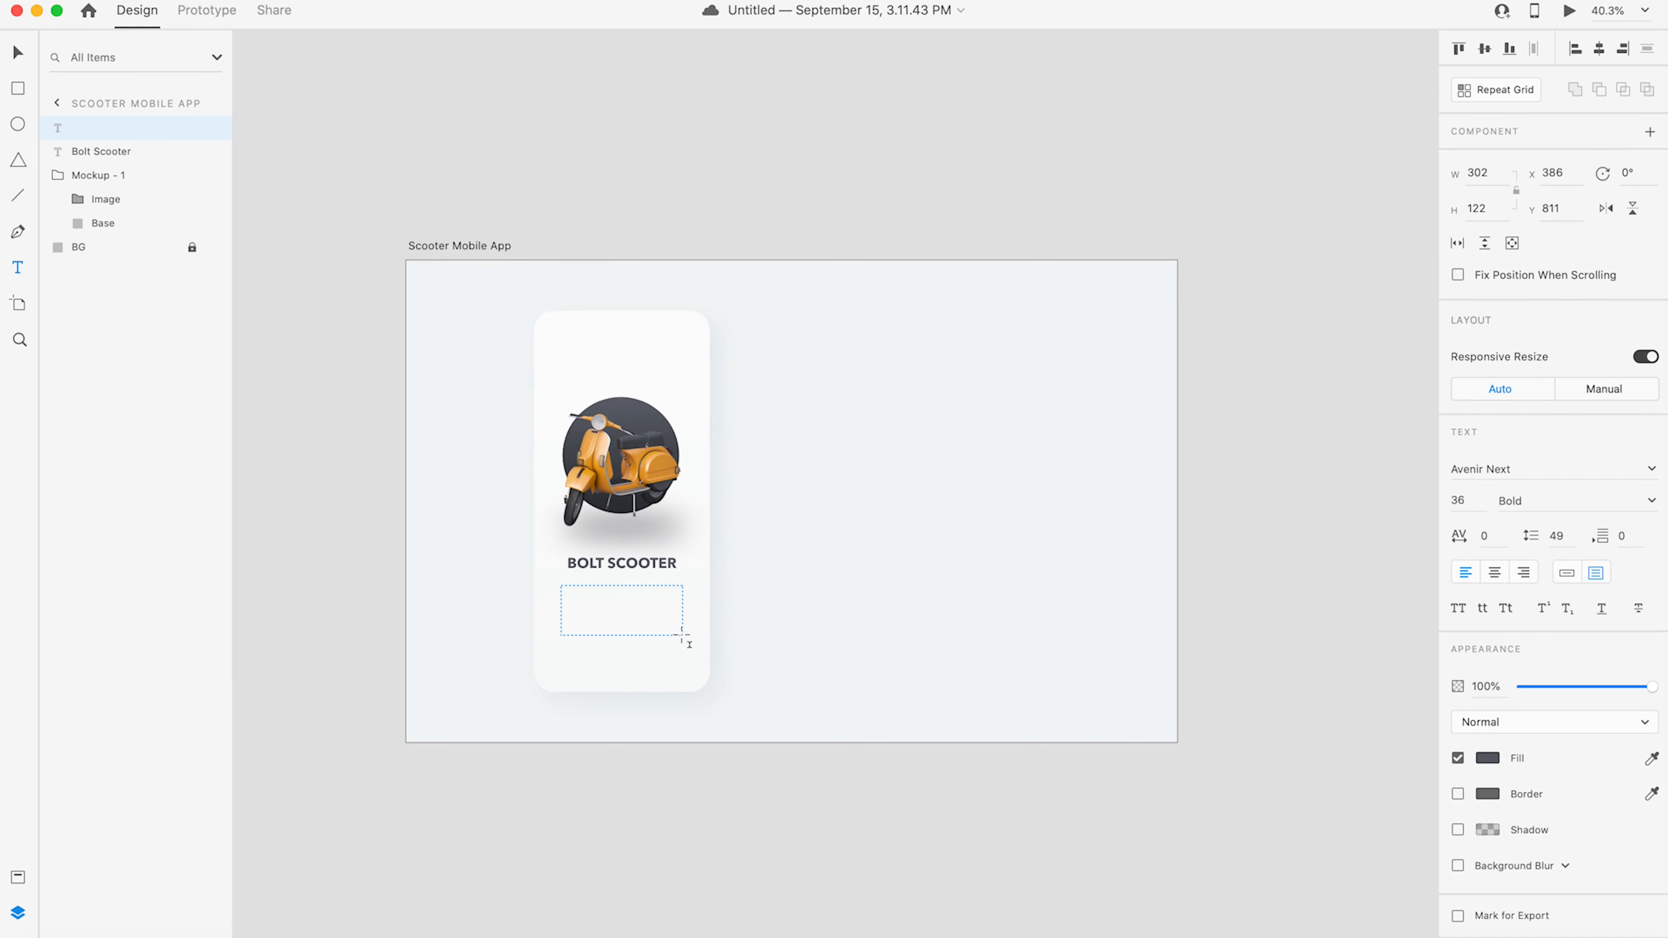
drag(683, 635, 681, 629)
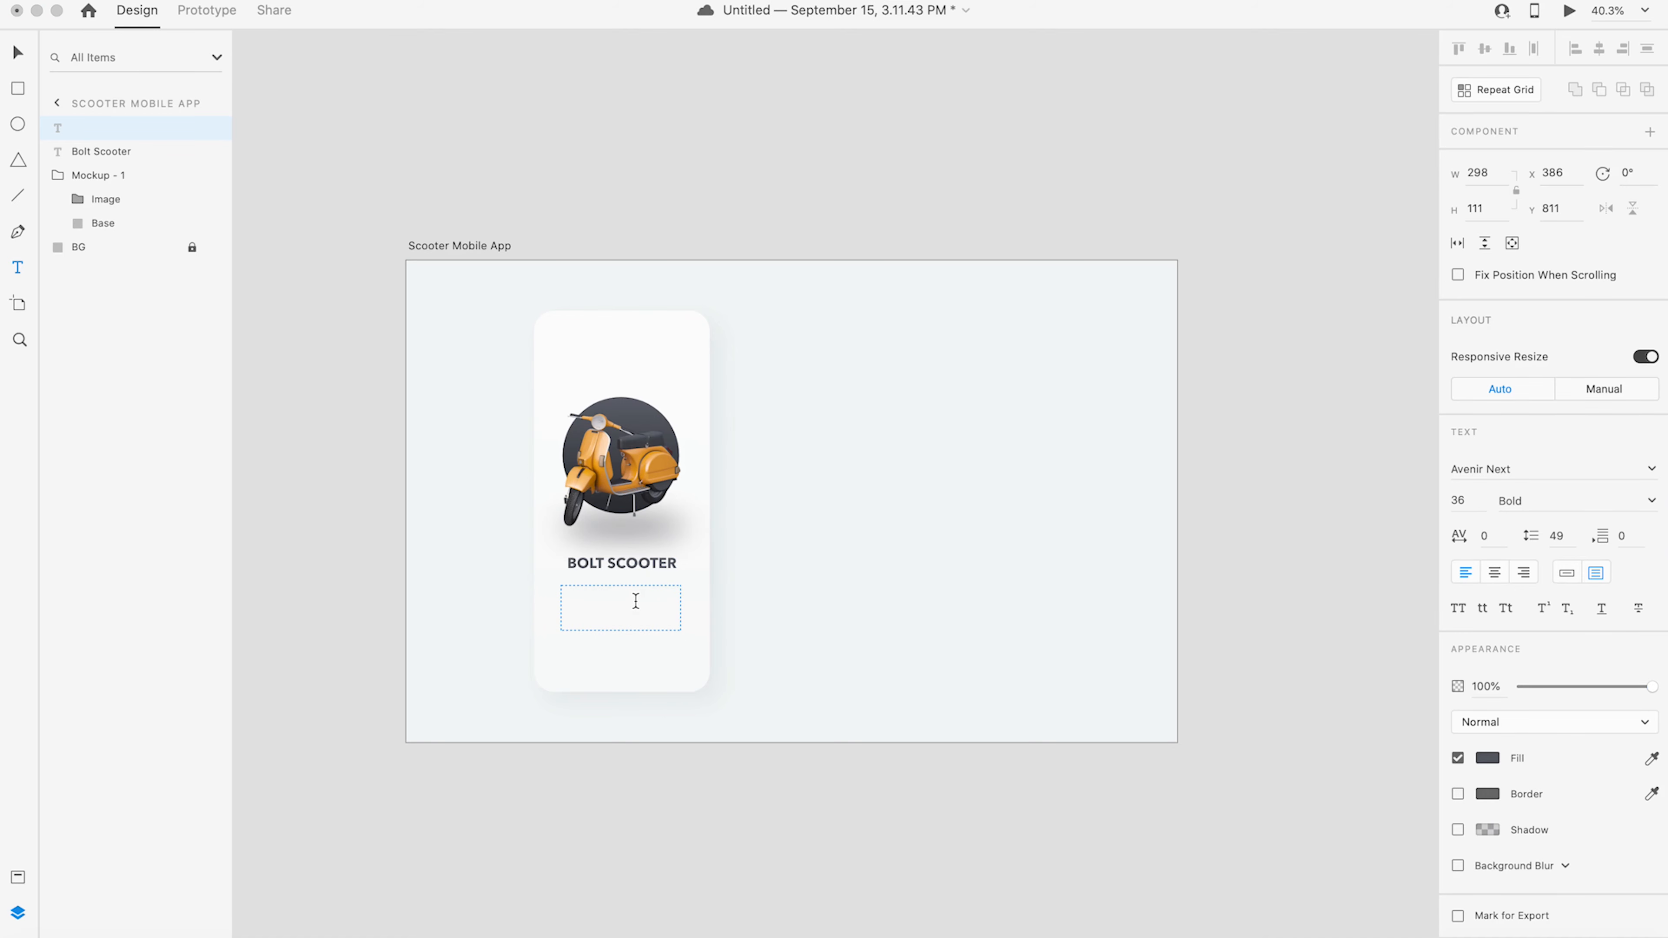
text(anything)
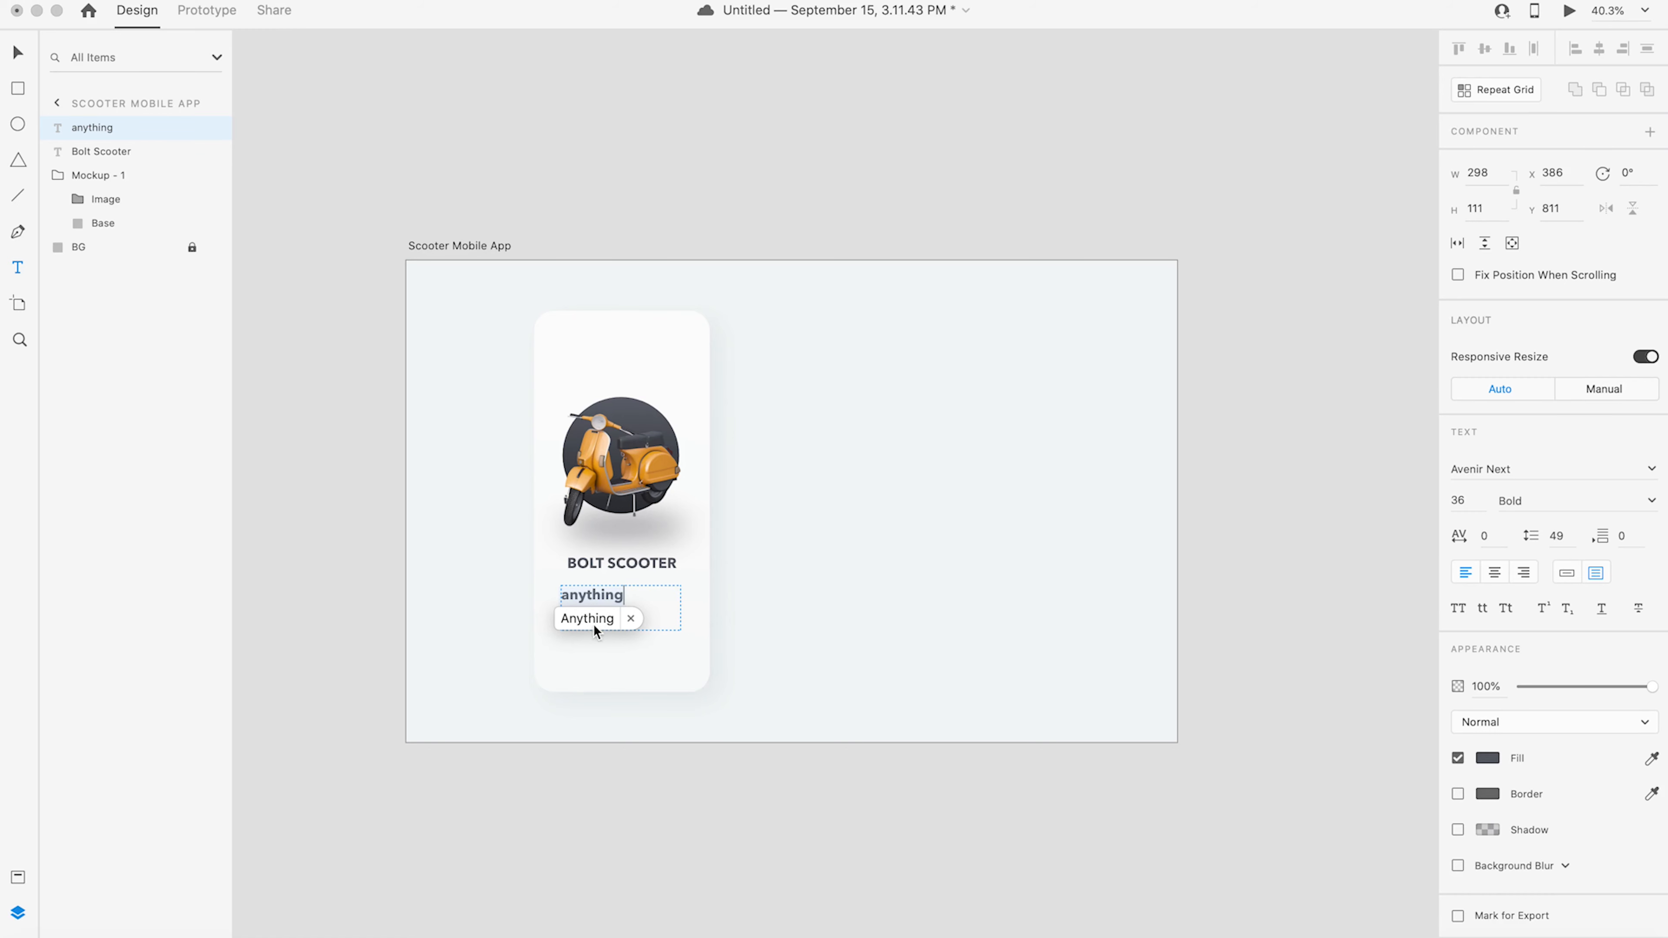
click(592, 620)
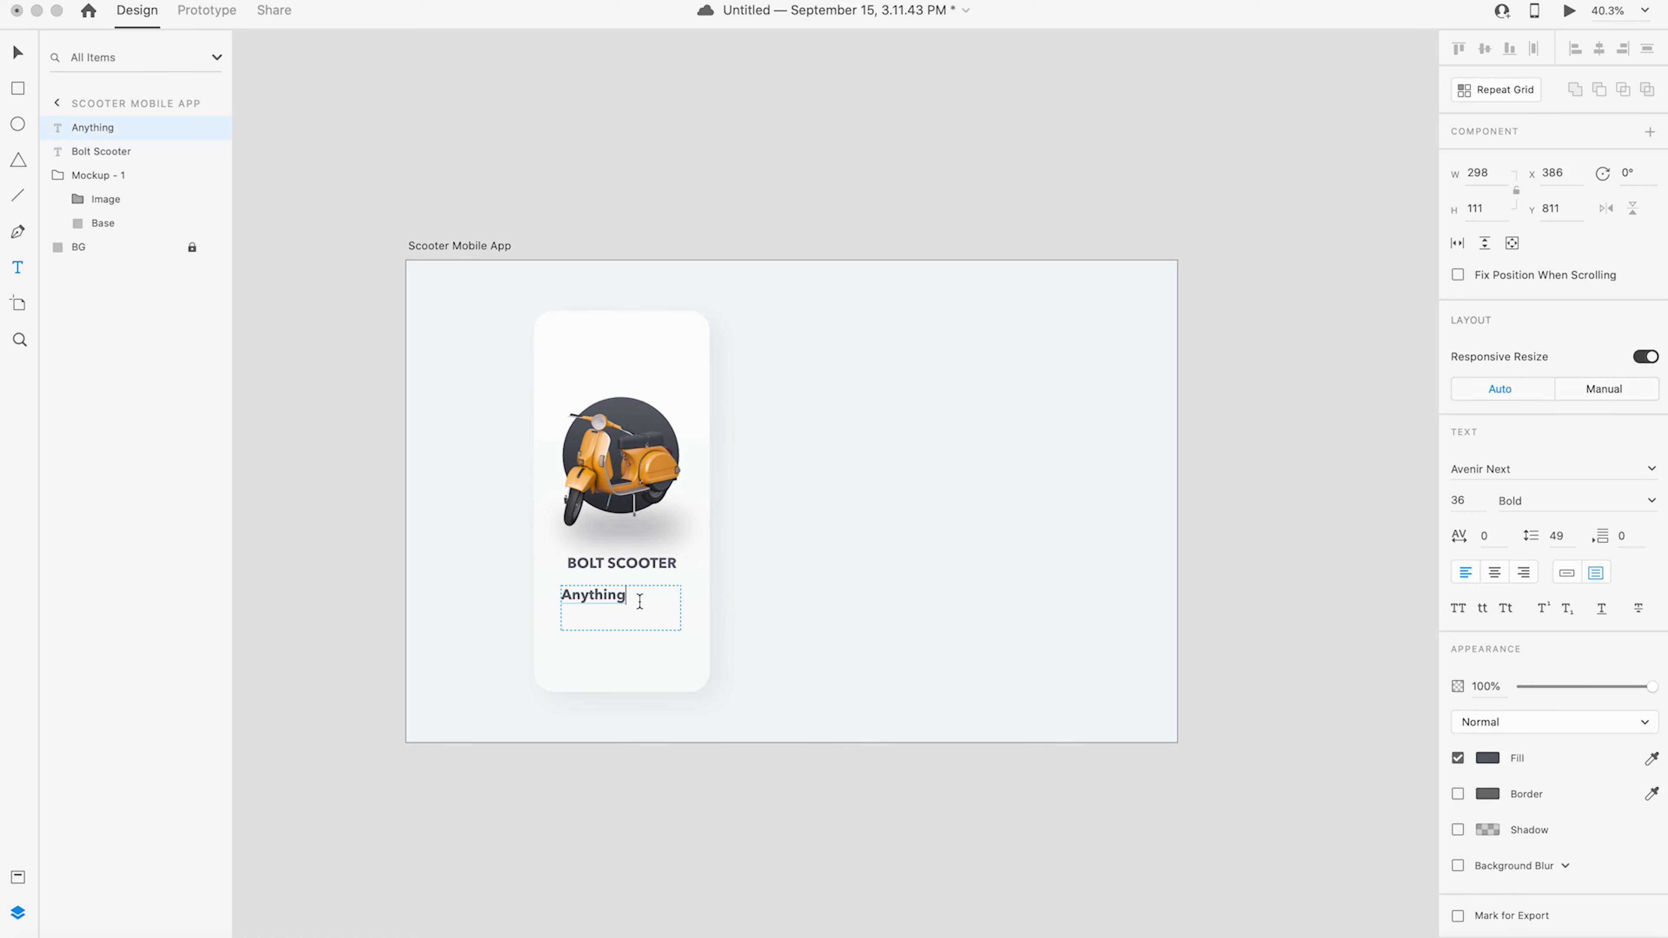
key(super+a)
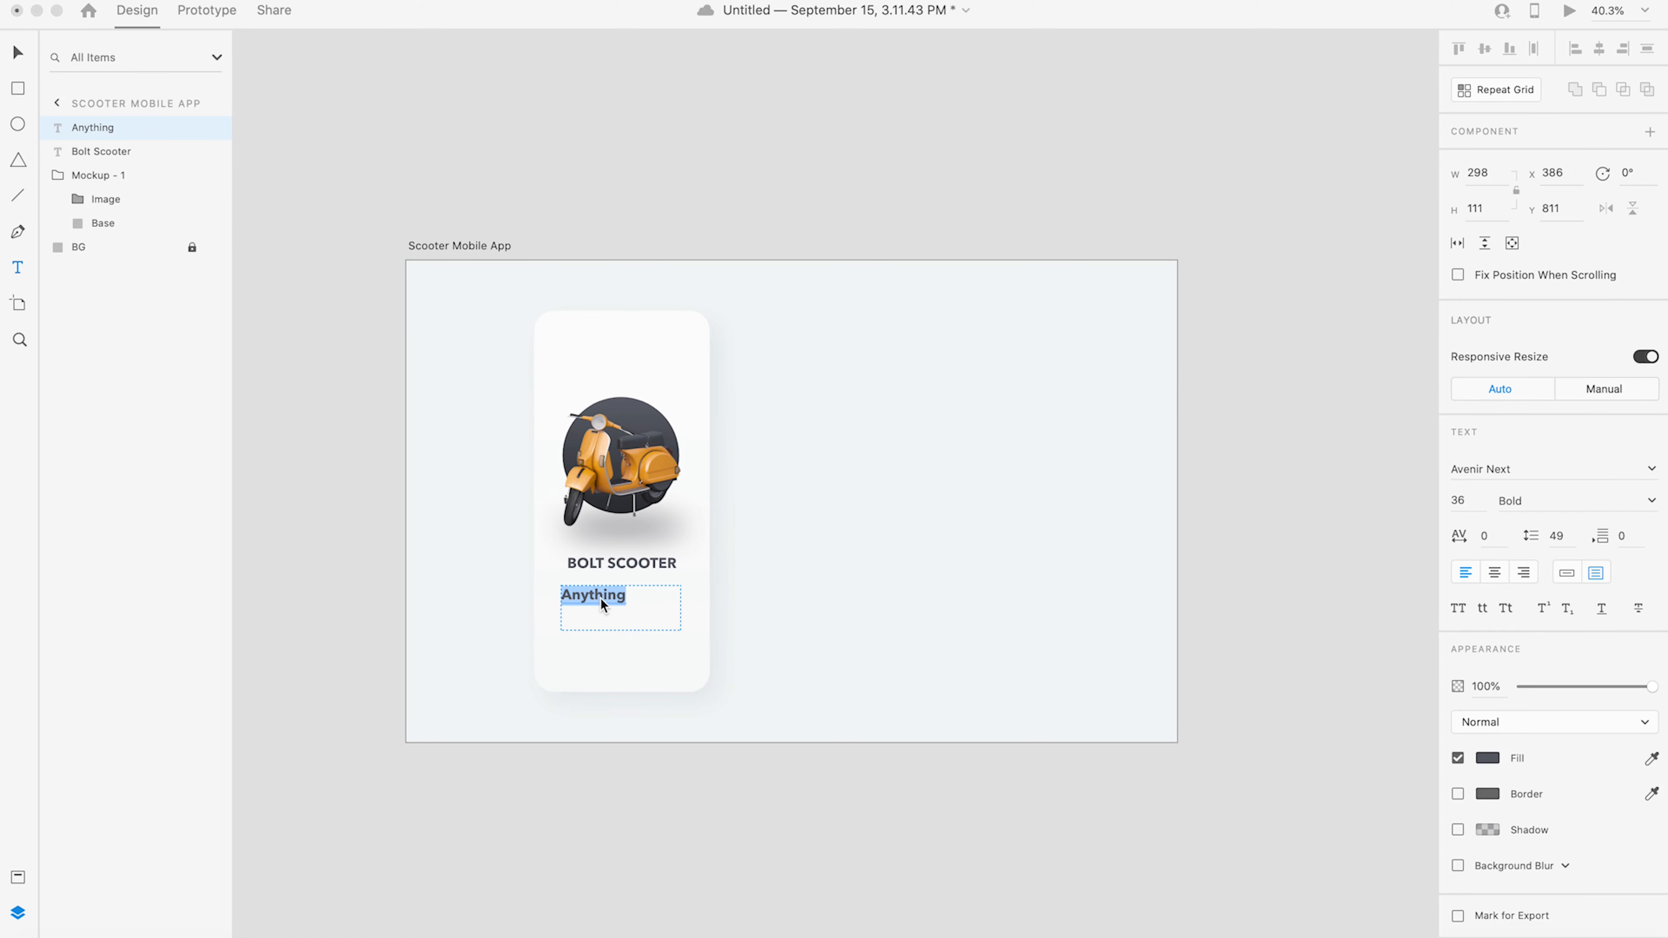
text(Welcome to your scooter app. Please see what’s available for your!)
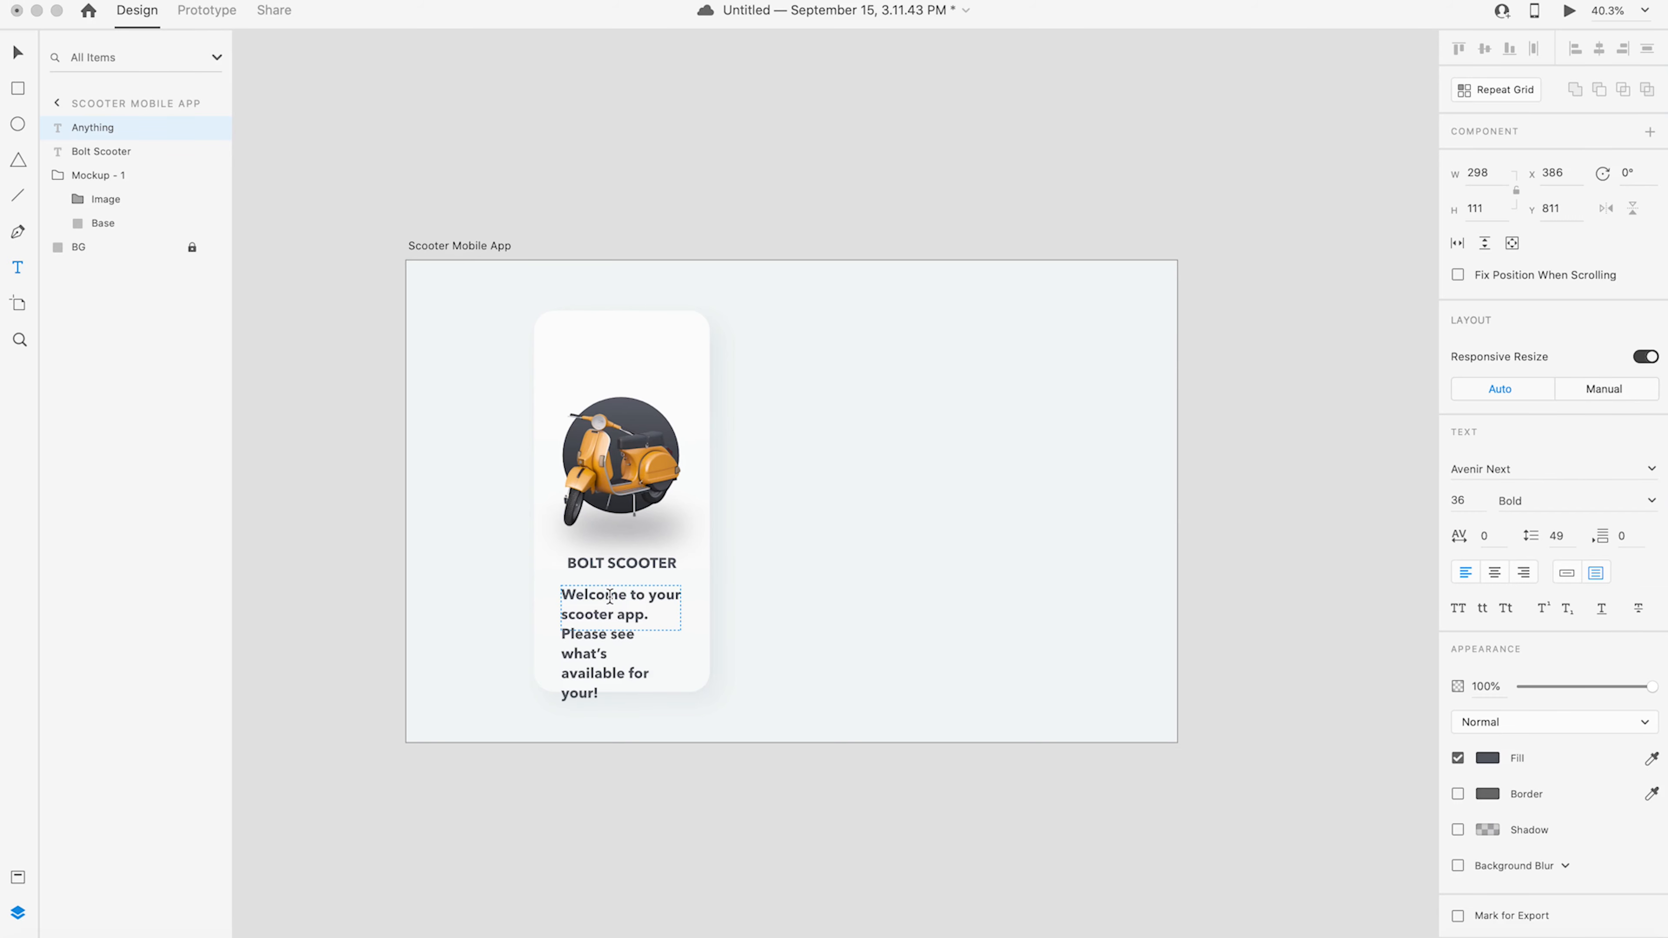
- Change the whole welcome paragraph's font weight to Medium
key(super+a)
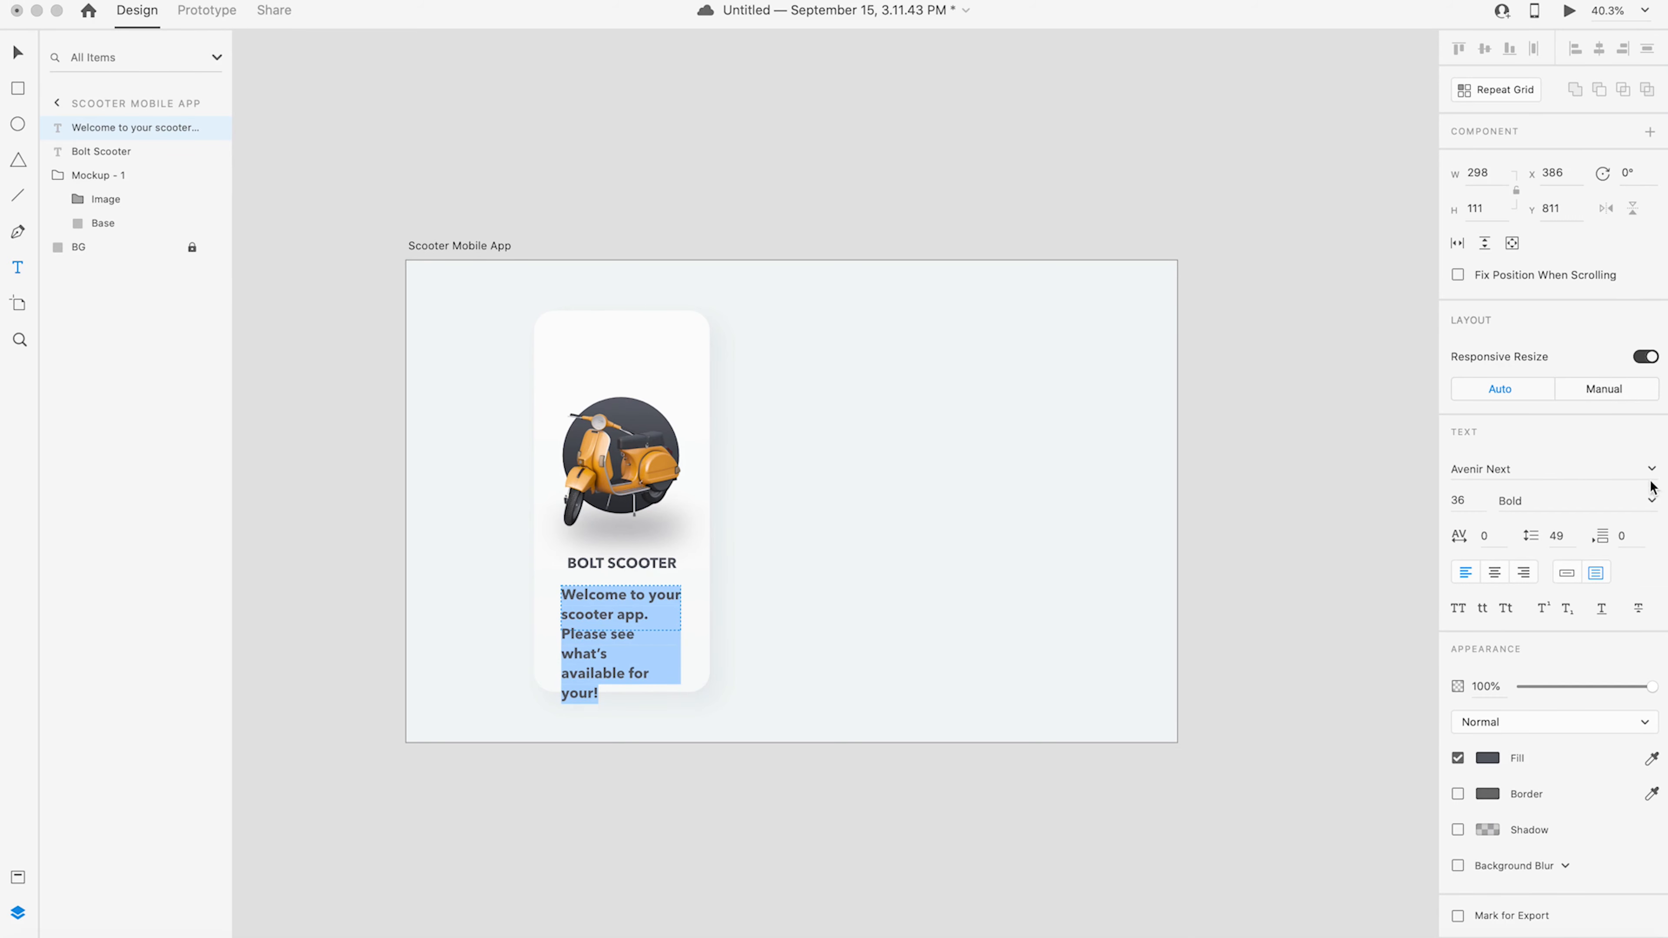
click(1651, 502)
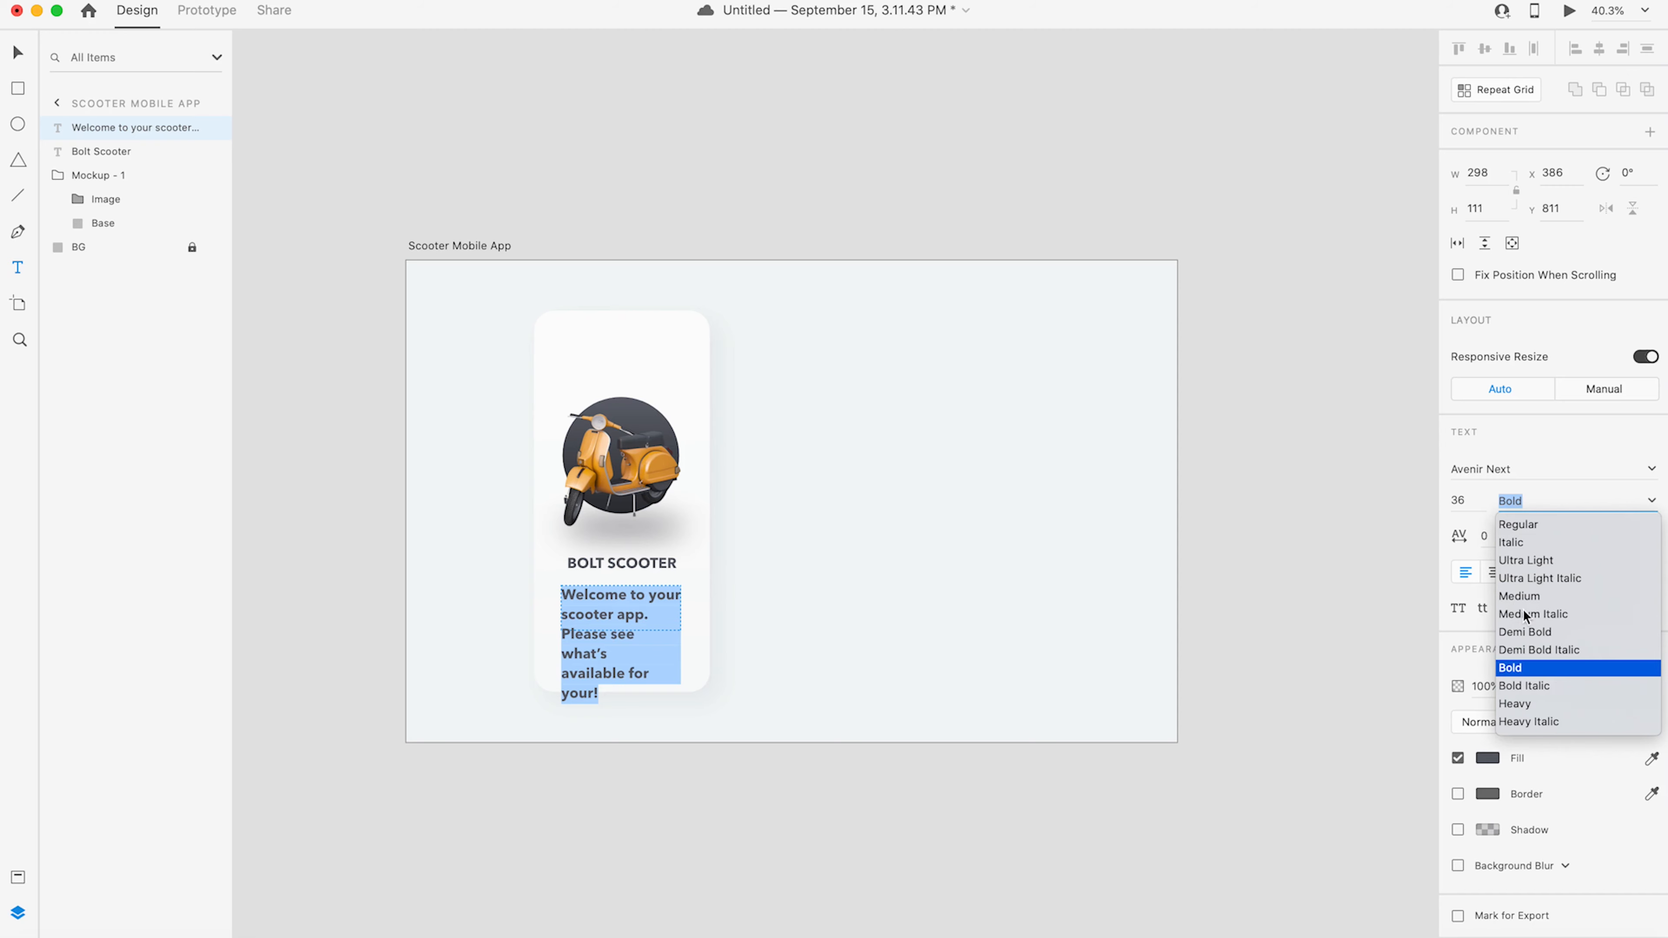
click(1524, 598)
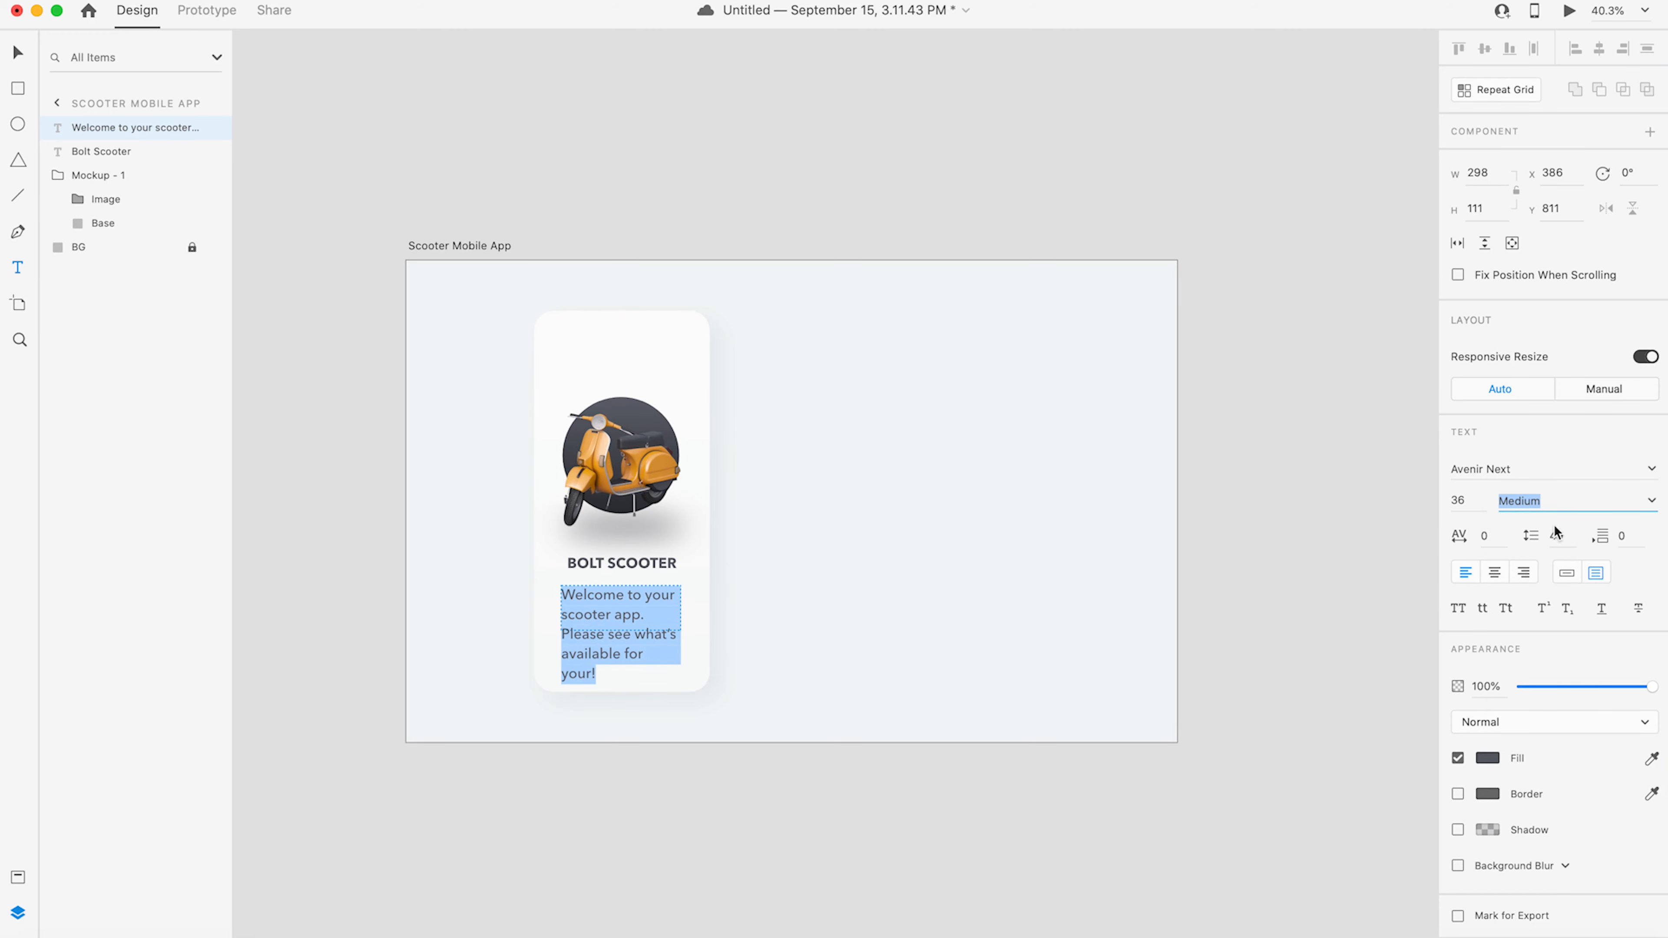
- Set the welcome paragraph's font size to 28 and centre-align its text
click(1466, 500)
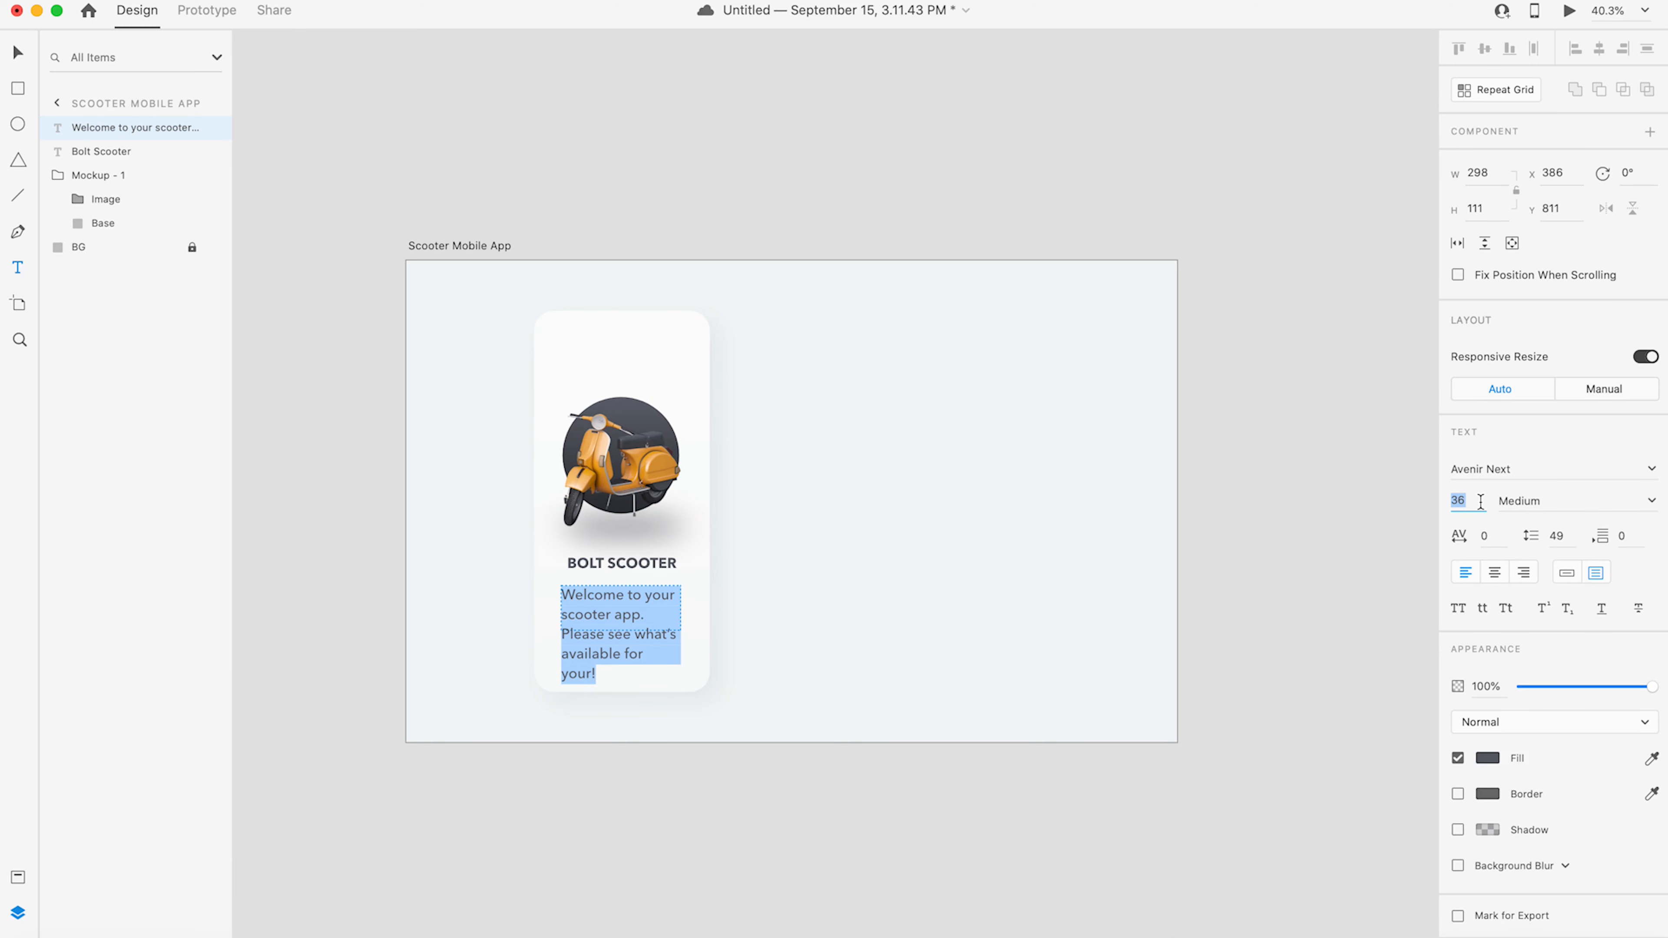
text(28)
key(Tab)
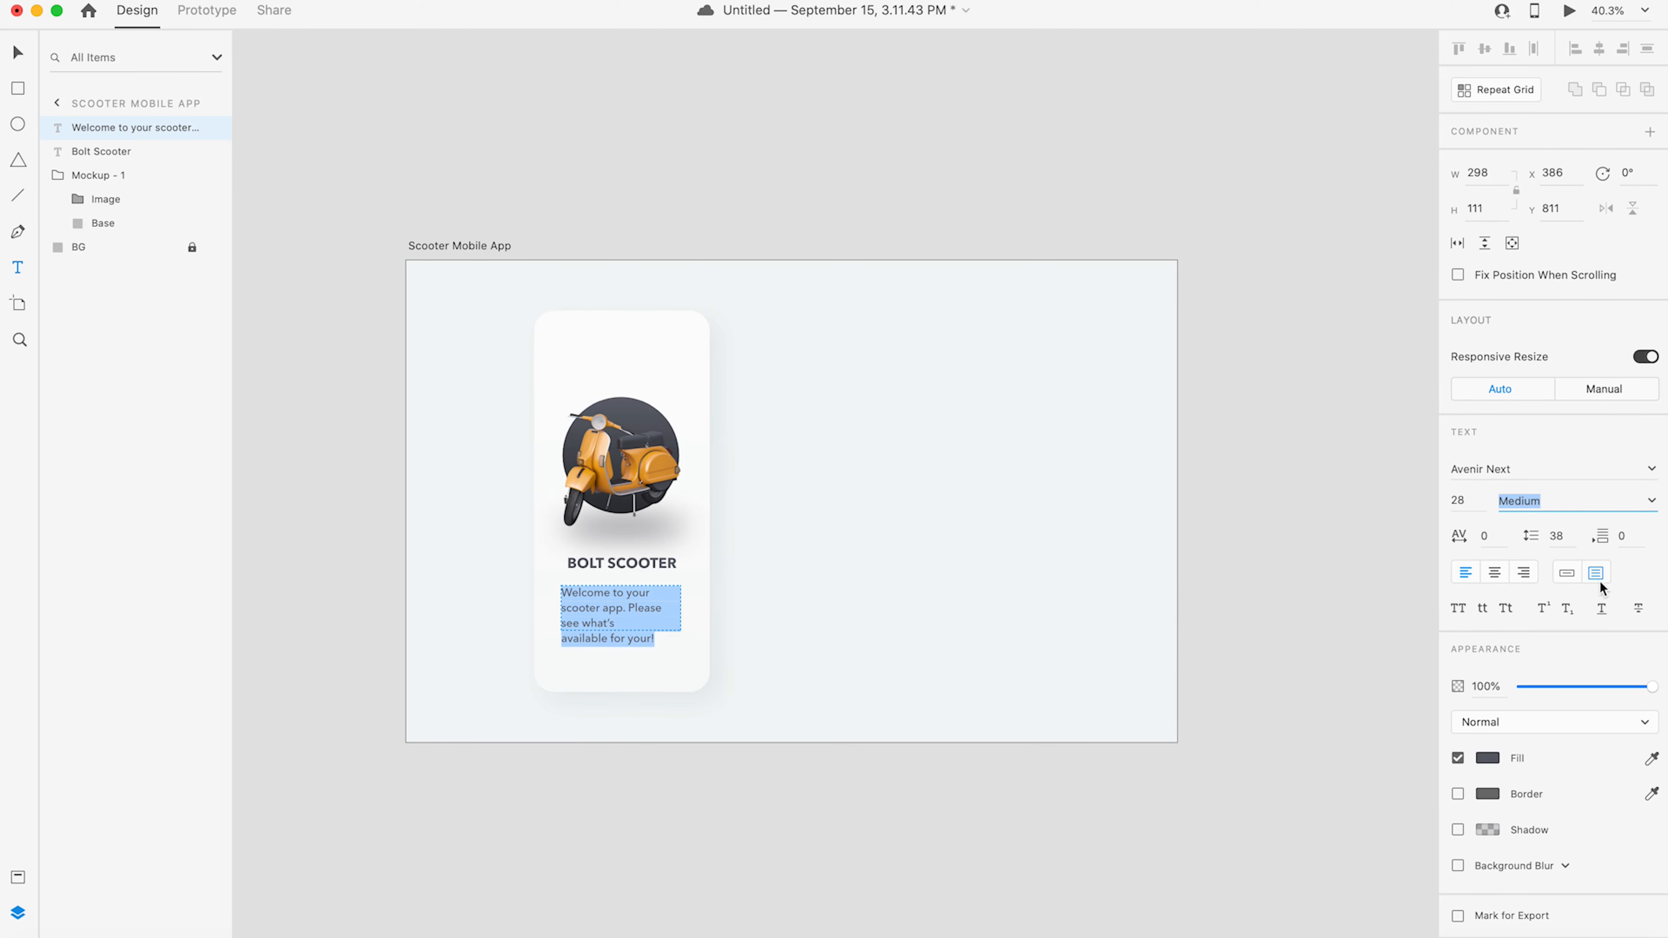
click(1503, 574)
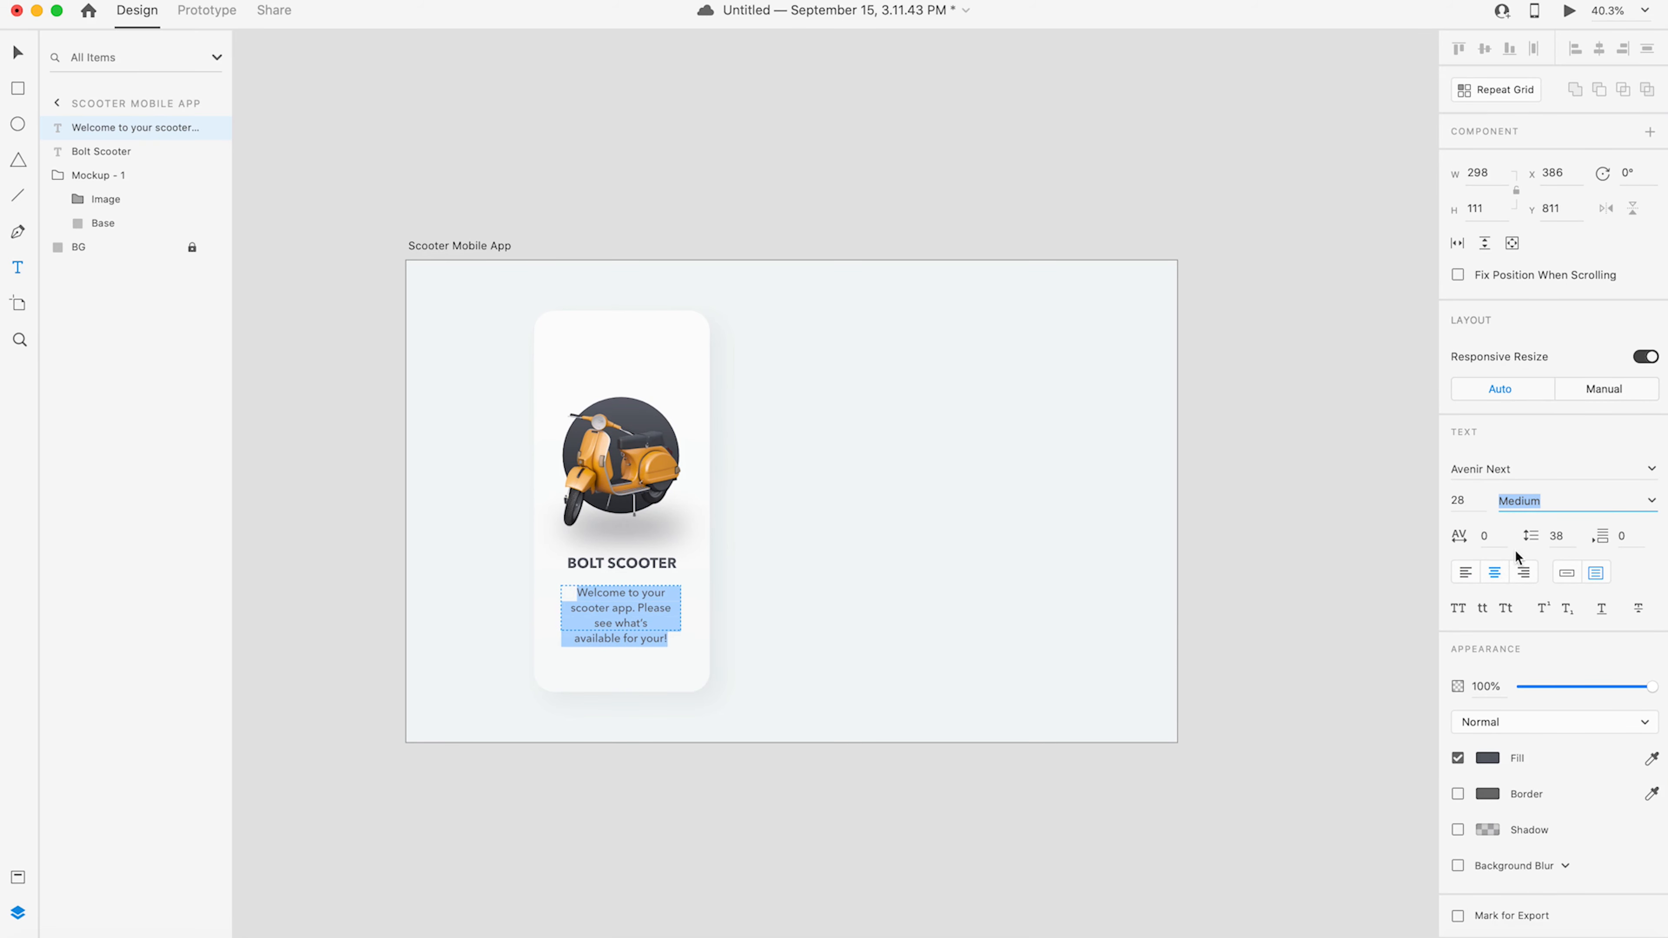
- Tighten the welcome paragraph's line spacing to 32
click(1566, 536)
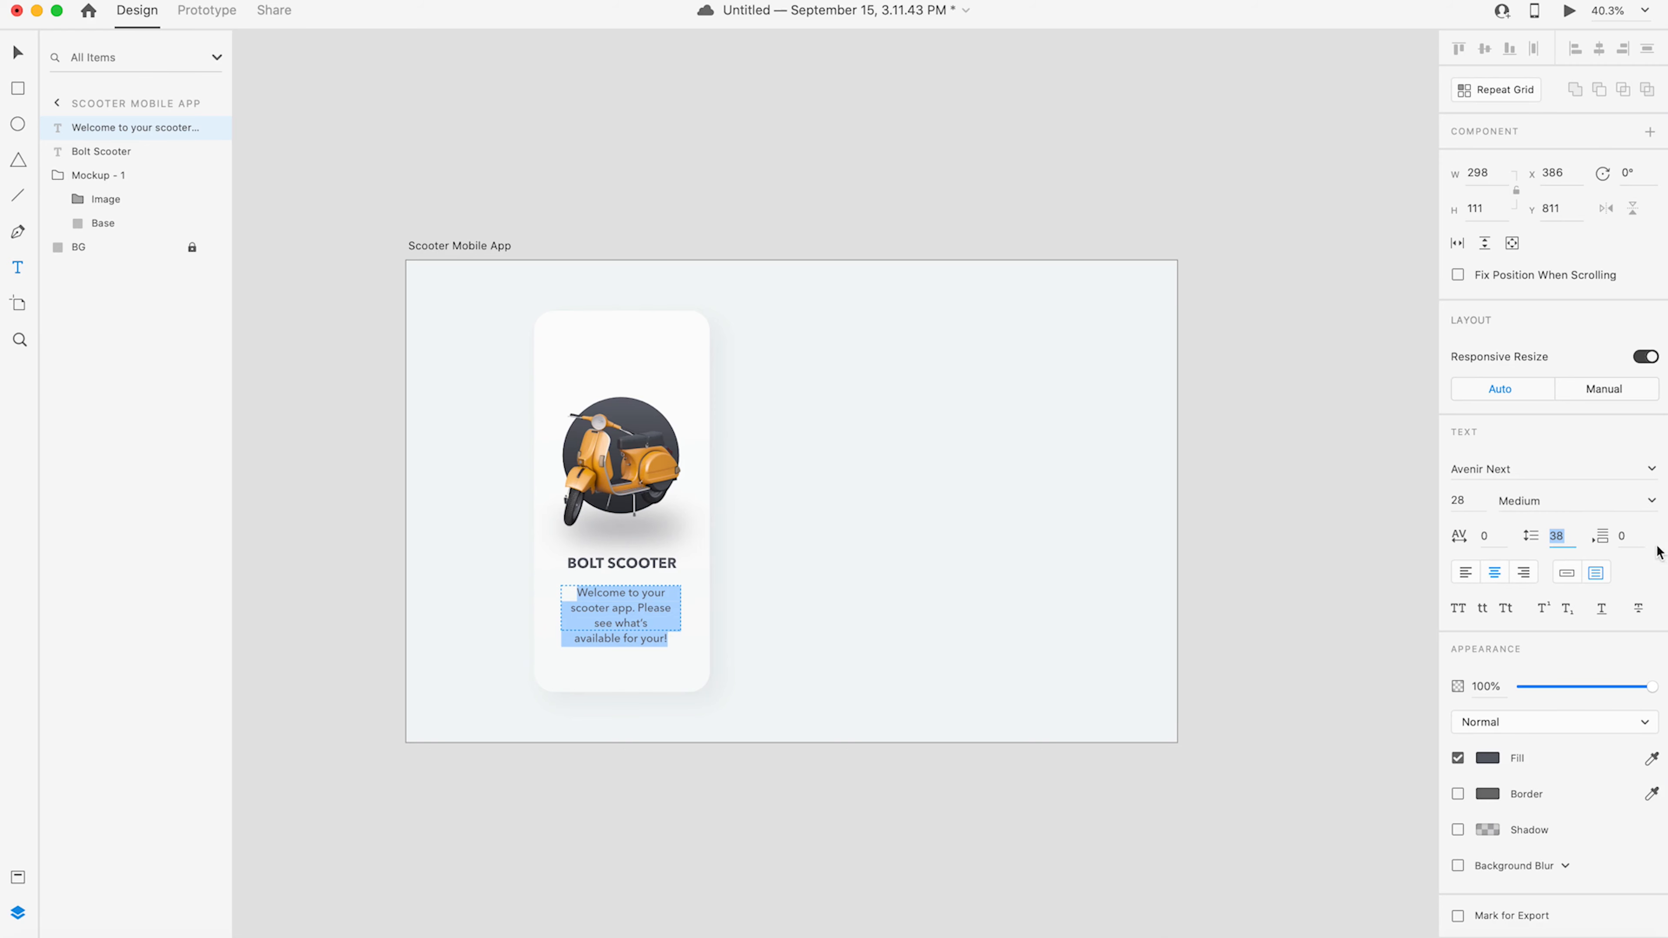
key(Down)
key(Down)
key(Down)
key(Down)
key(Down)
key(Down)
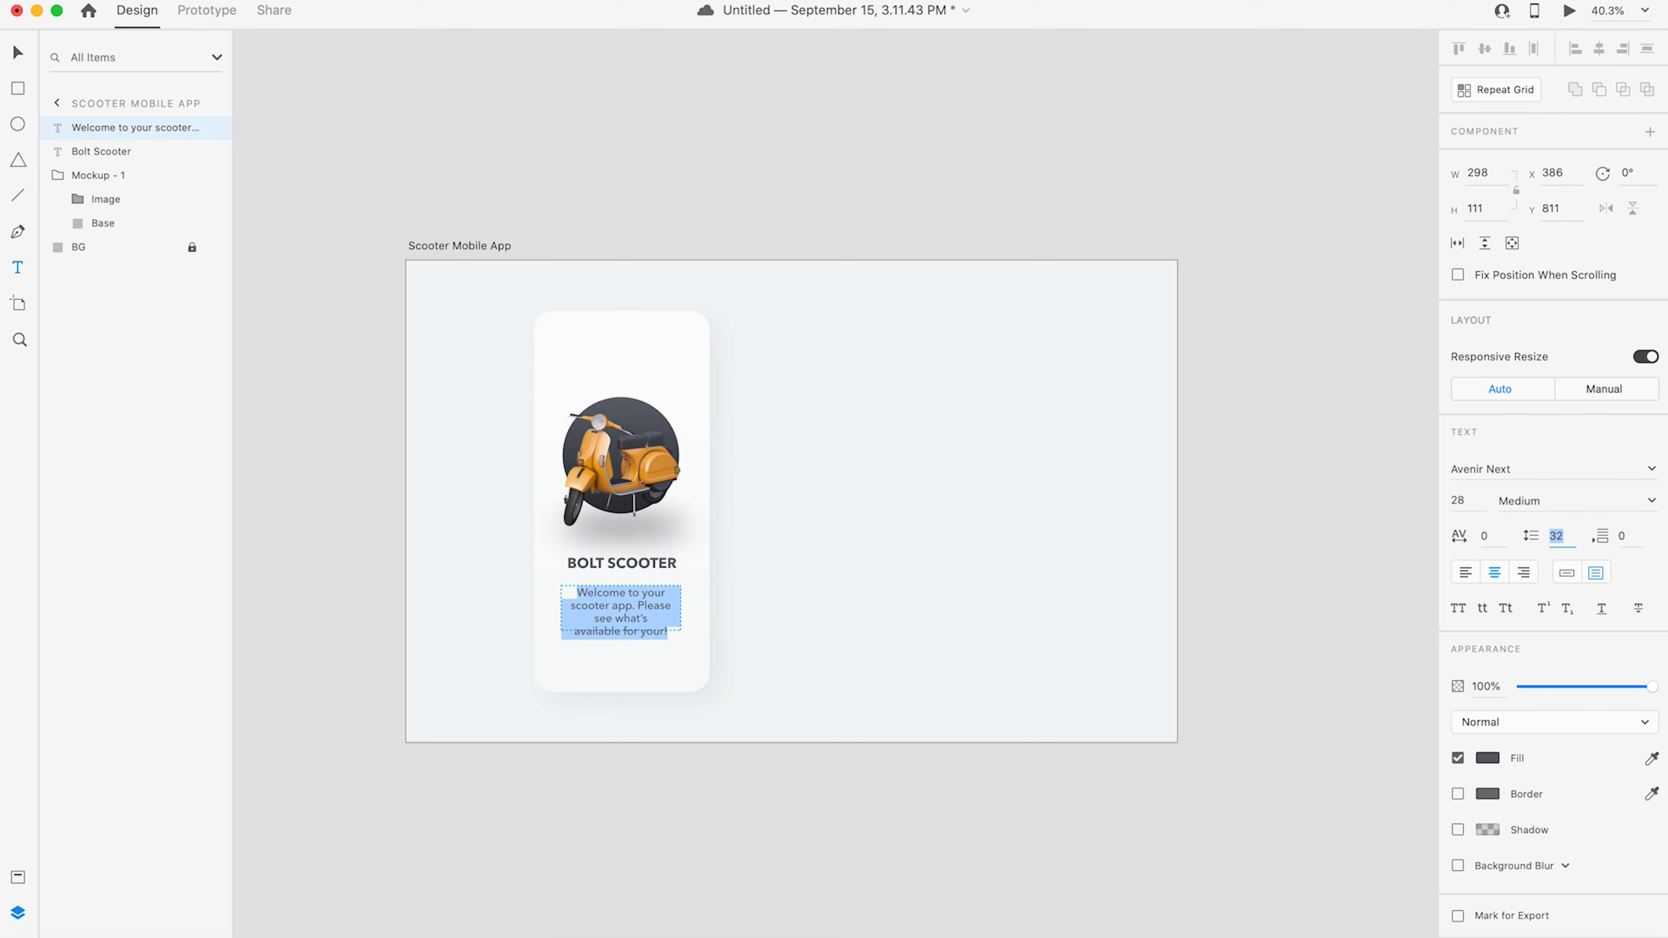
key(Up)
key(Down)
- Finish editing the paragraph text and enlarge its text area symmetrically to about 372 × 139
click(19, 54)
key(Escape)
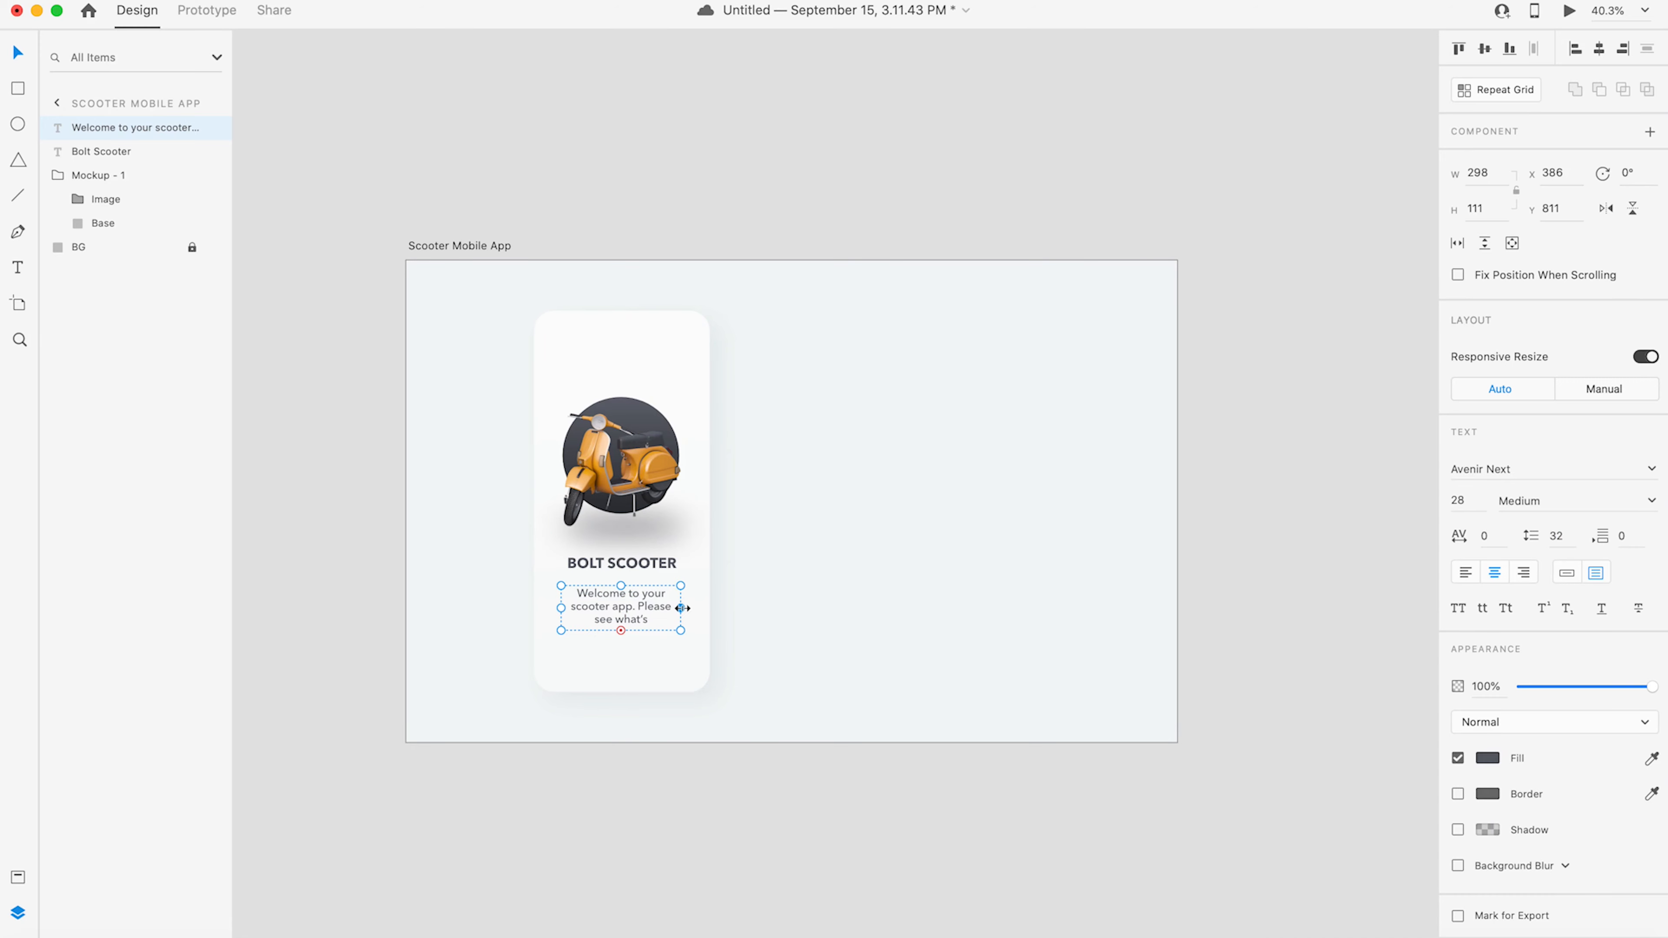
key(alt)
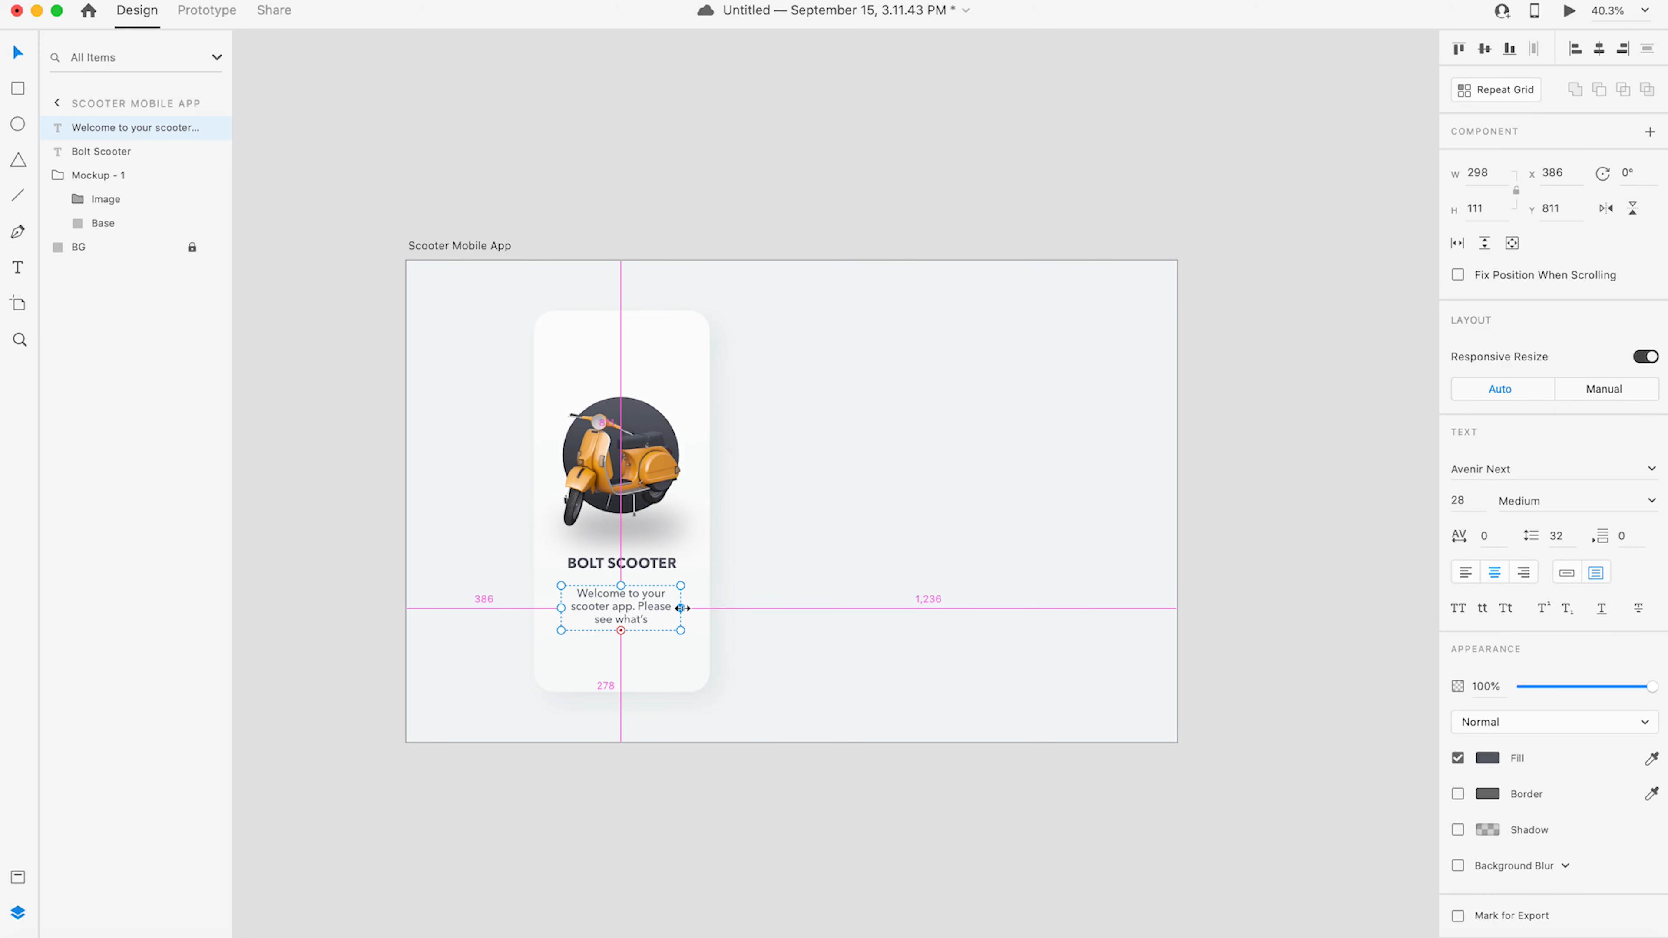
drag(682, 608, 621, 641)
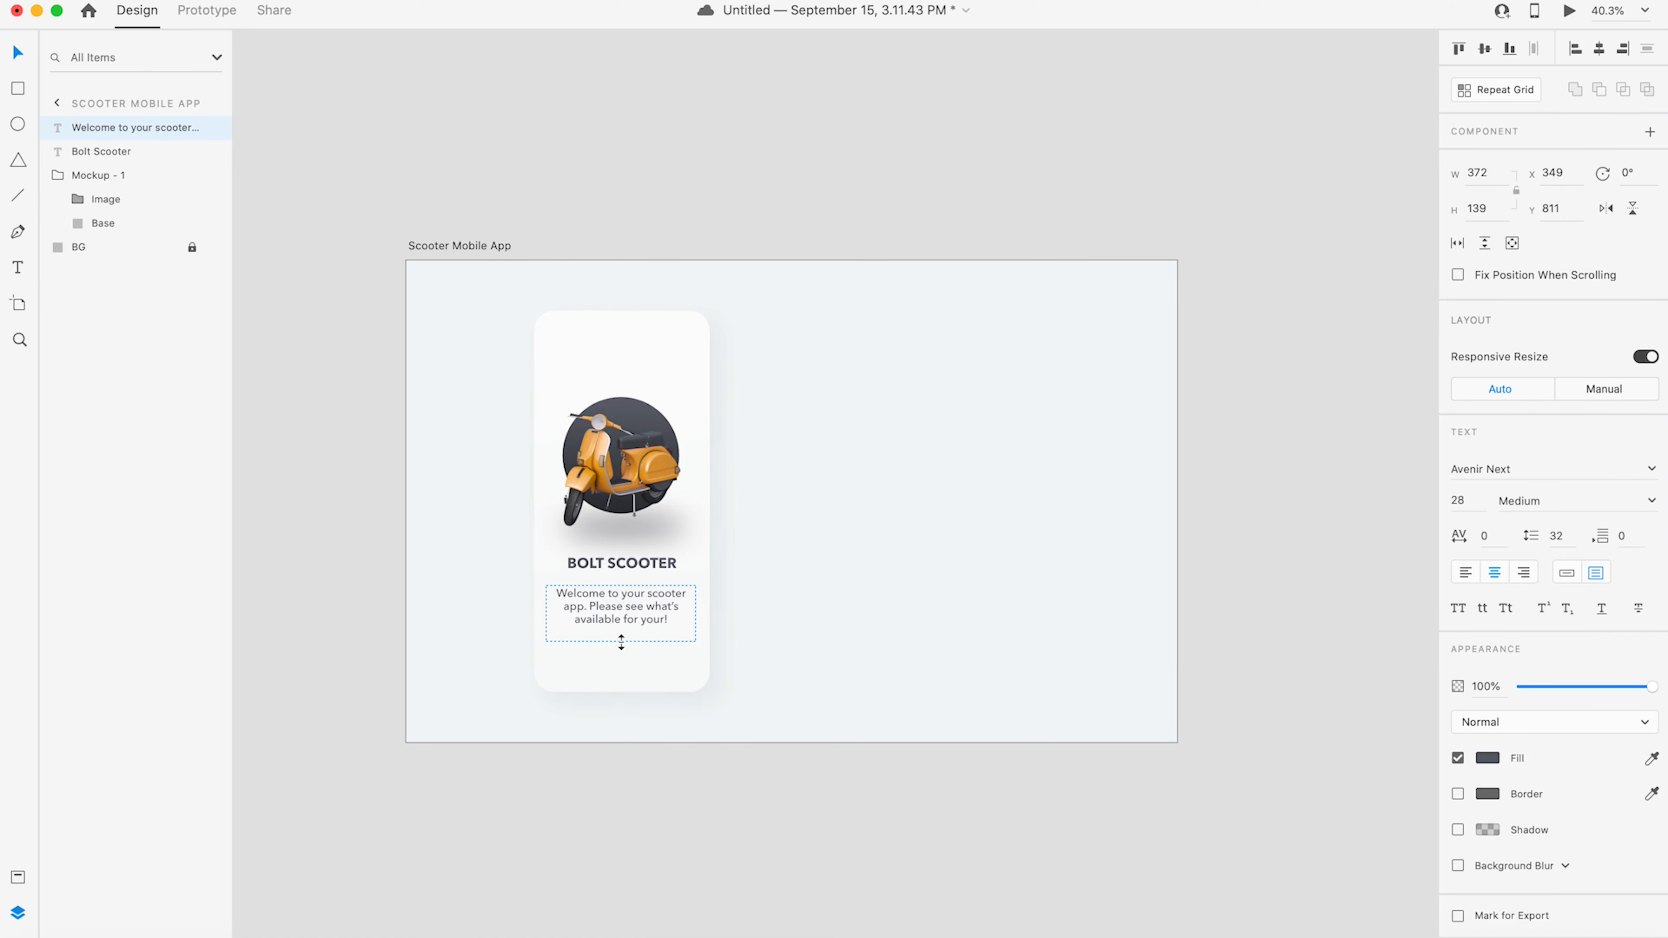
- Lighten the welcome paragraph's fill to a soft blue-grey
click(1488, 759)
drag(1275, 707, 1260, 692)
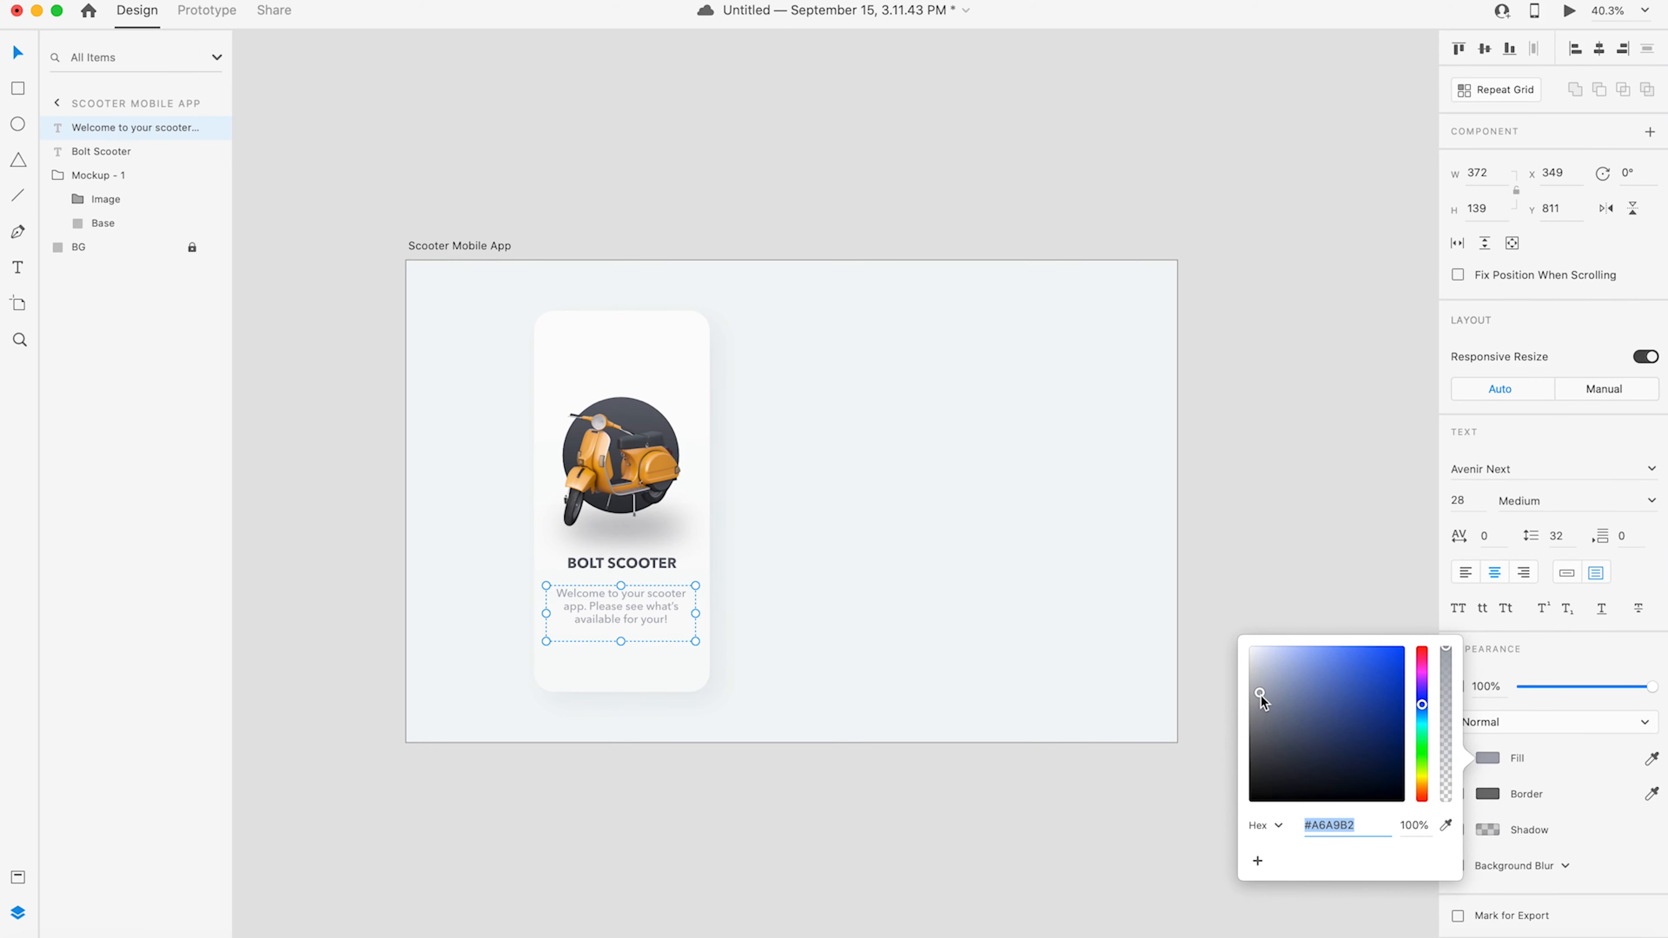
drag(1260, 695, 1261, 697)
- Set the welcome paragraph's line spacing to 36
click(1562, 536)
key(Up)
key(Up)
key(Up)
key(Up)
key(Up)
key(Up)
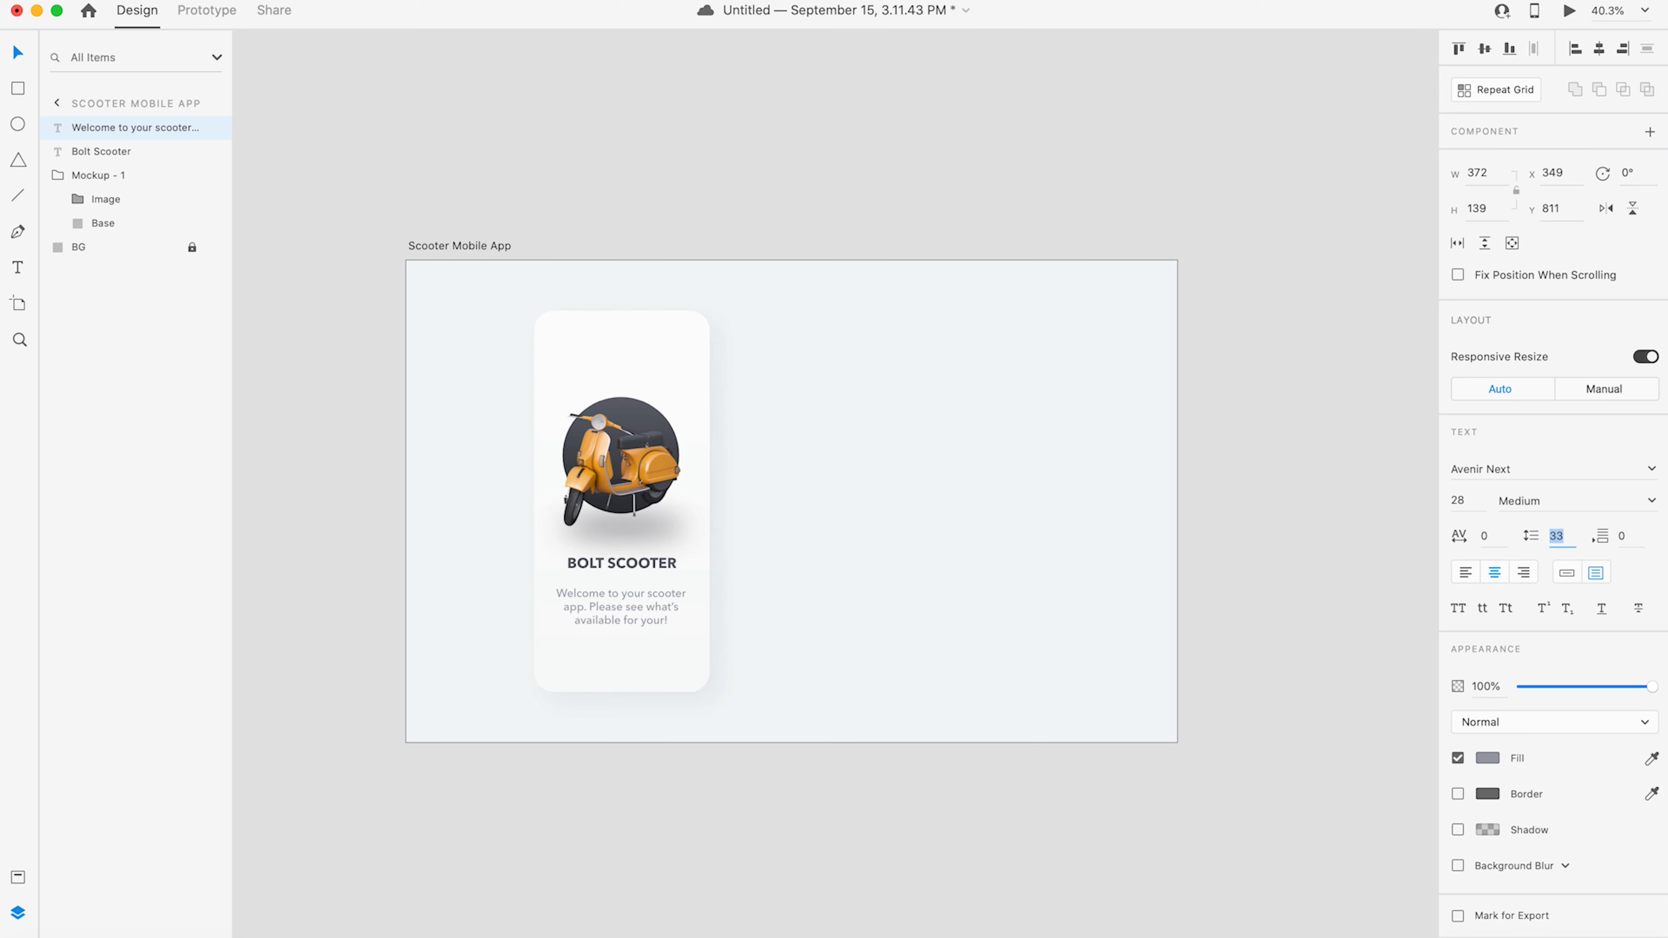
key(Down)
key(Down)
- Set the paragraph's font size to 26 and widen its text area symmetrically to about 392
click(1472, 501)
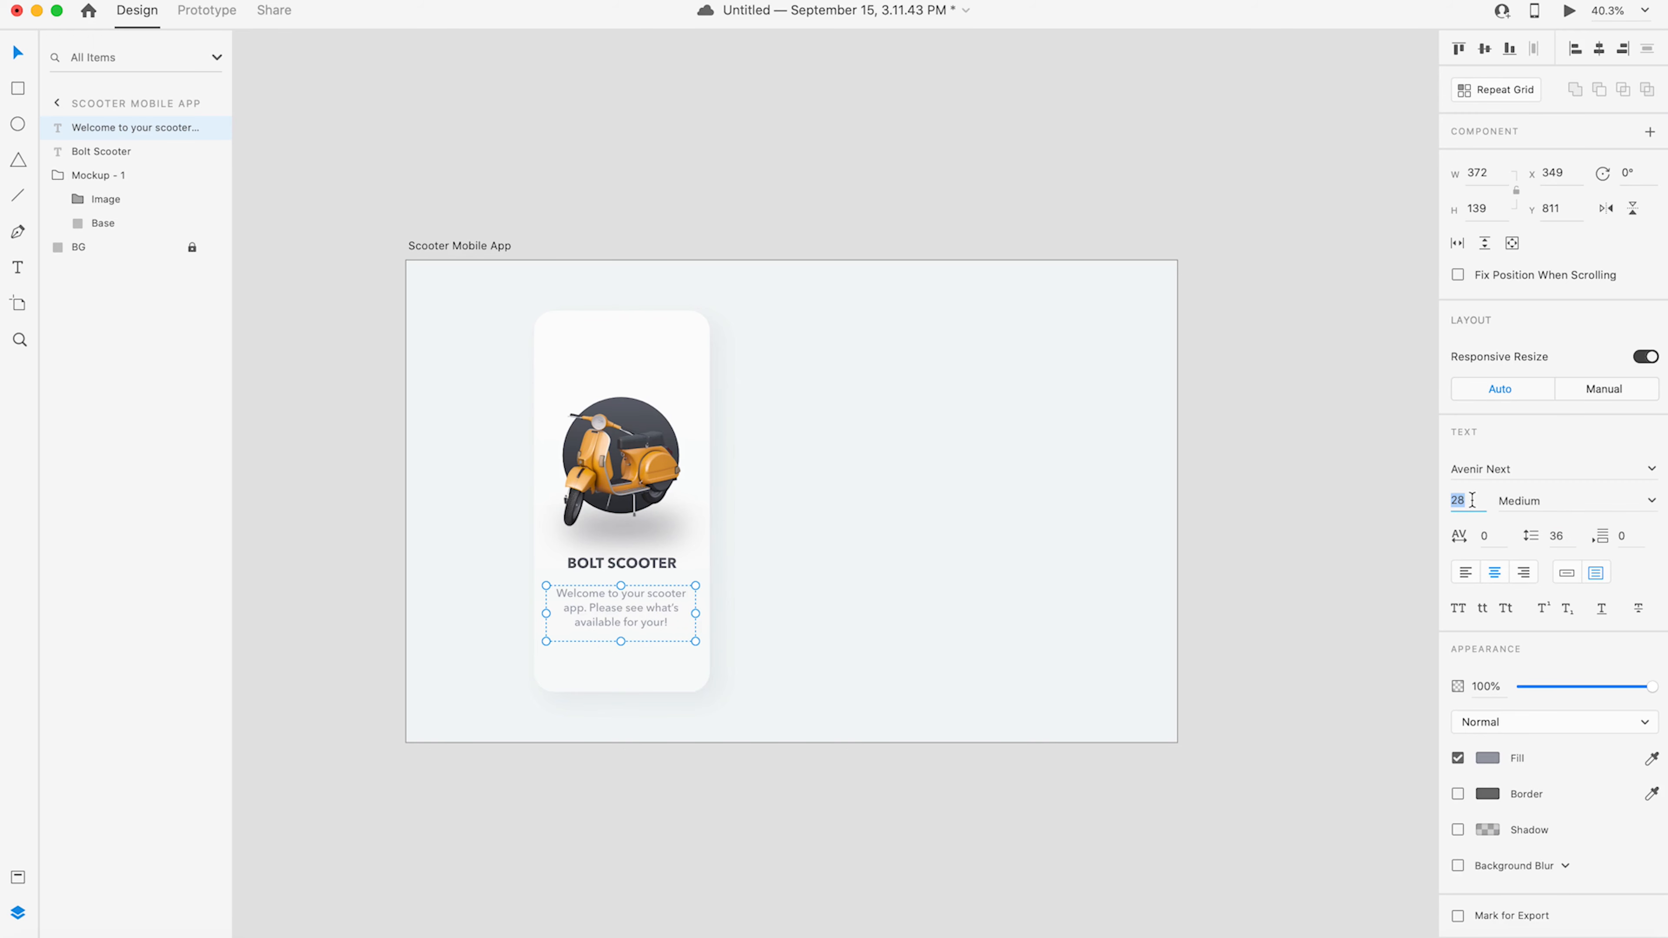
text(26)
key(Return)
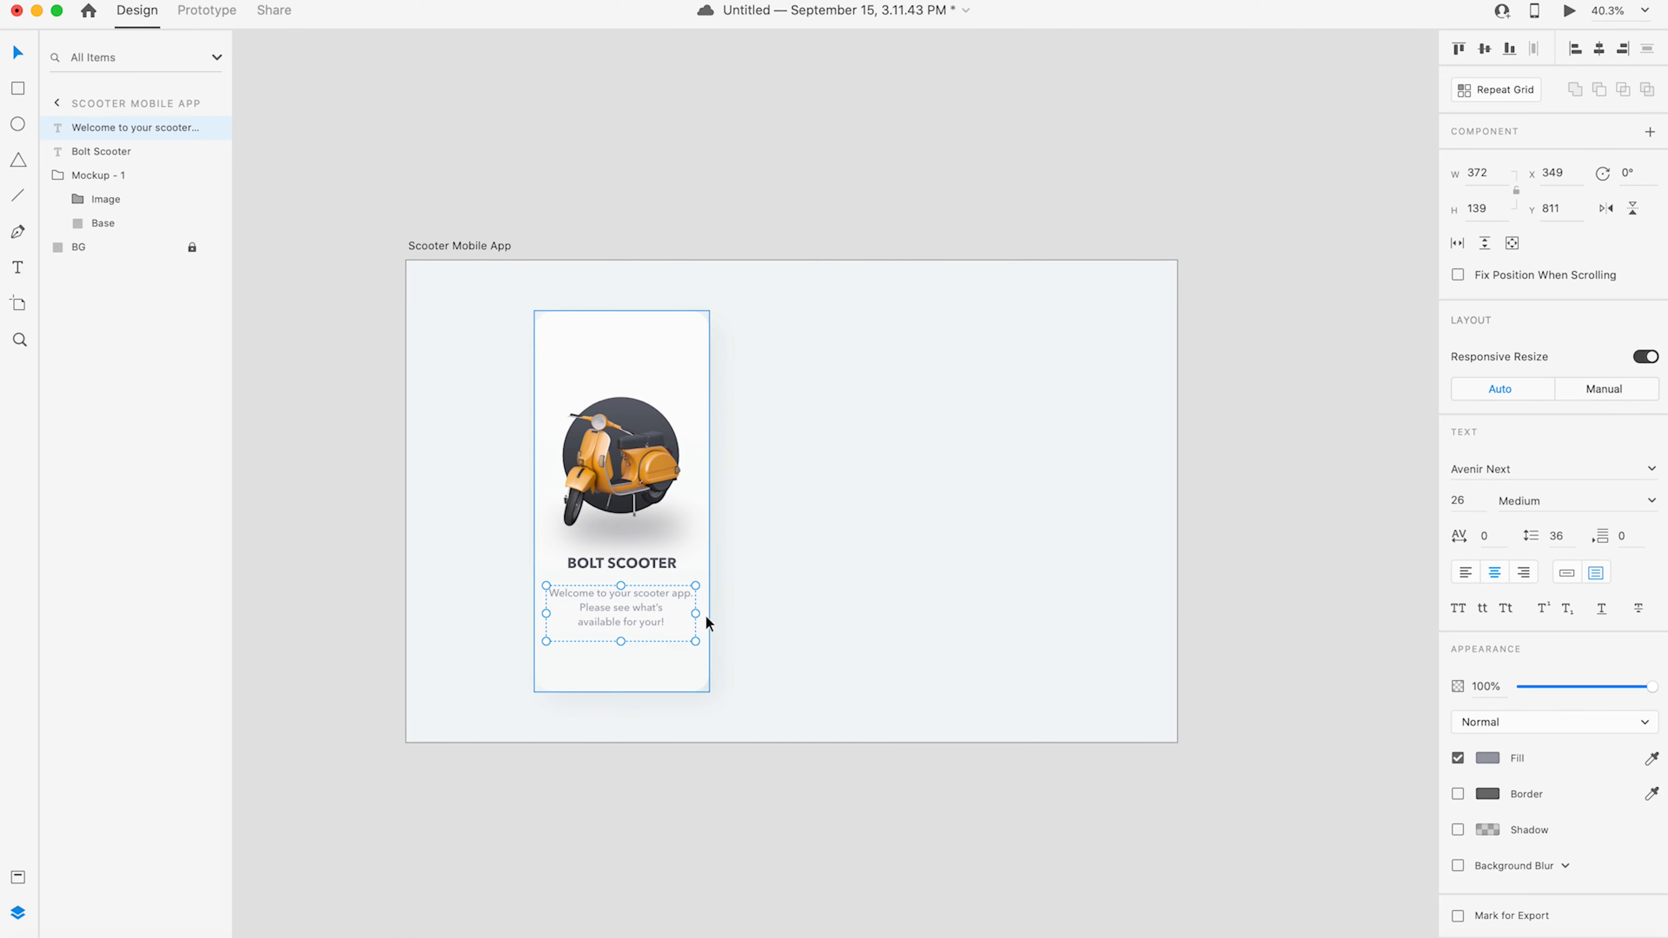
key(alt)
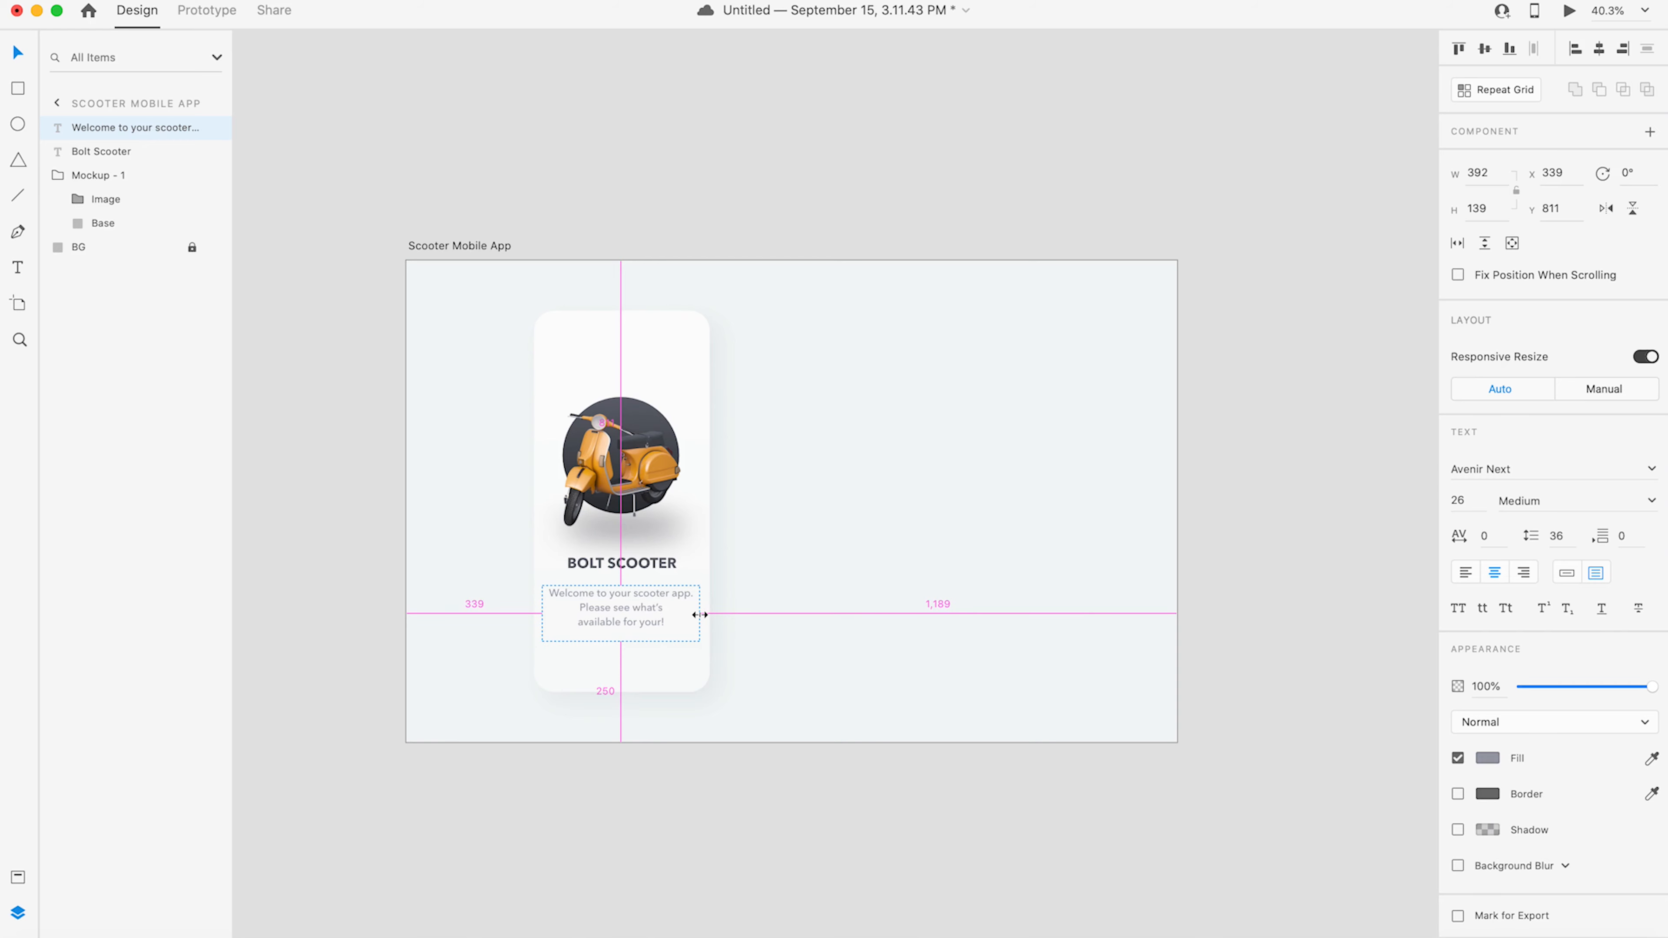
drag(696, 614, 701, 614)
- Remove the line break before "available" in the paragraph and insert one before "for your!"
double_click(593, 623)
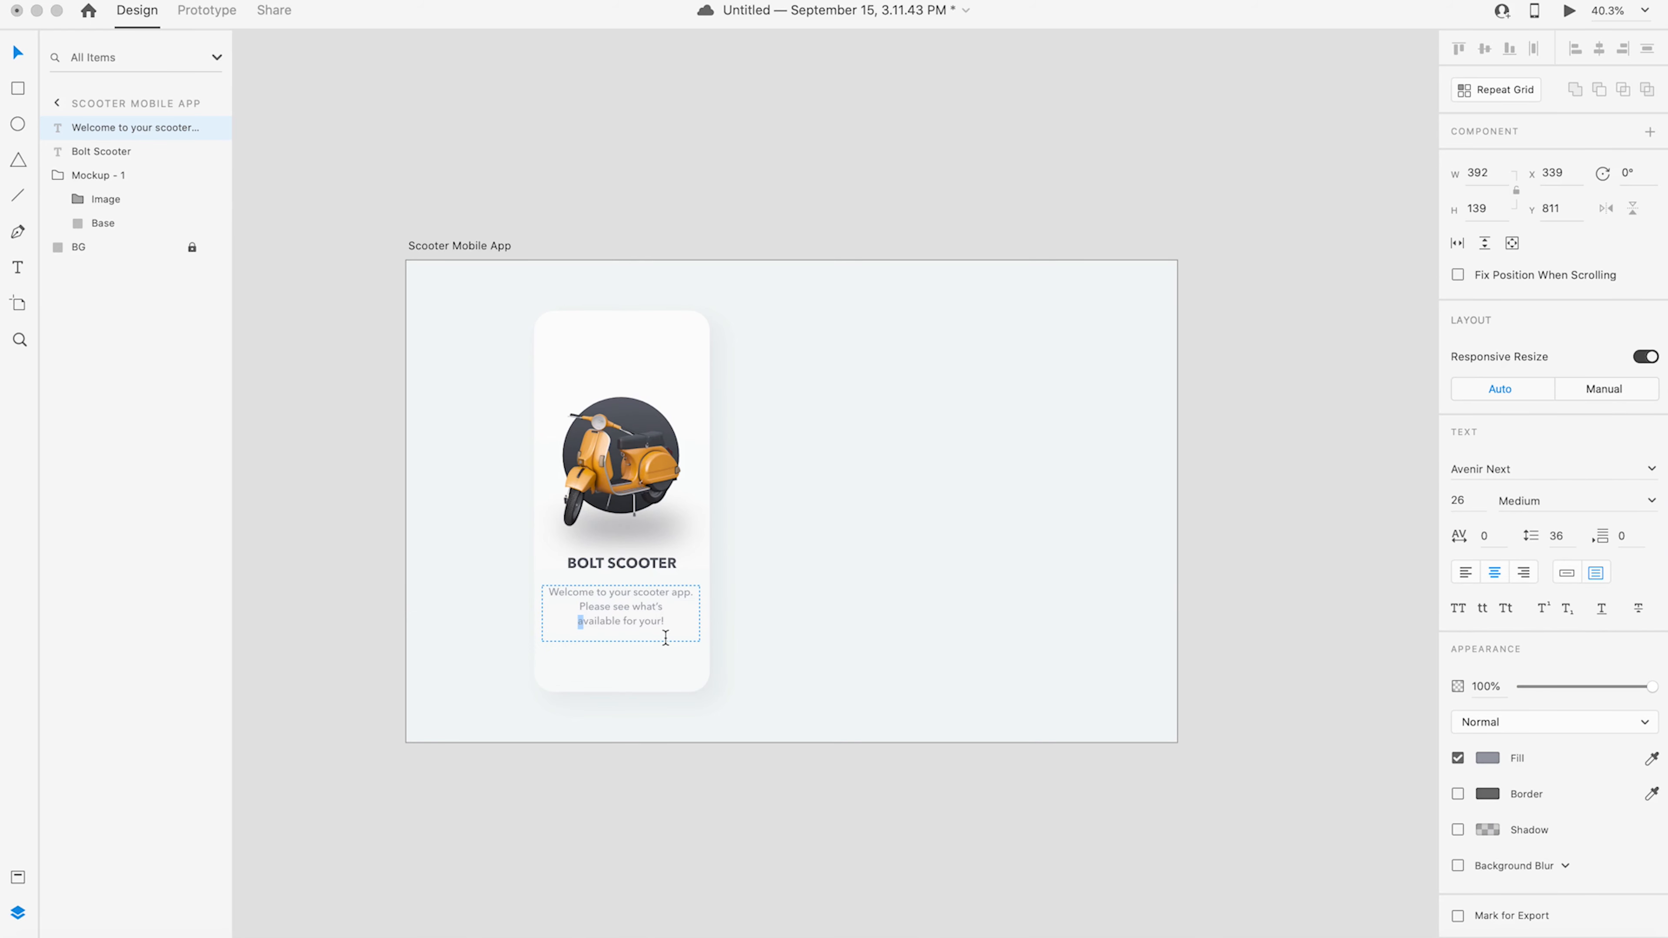
key(Left)
key(BackSpace)
click(680, 606)
key(BackSpace)
key(Return)
click(705, 176)
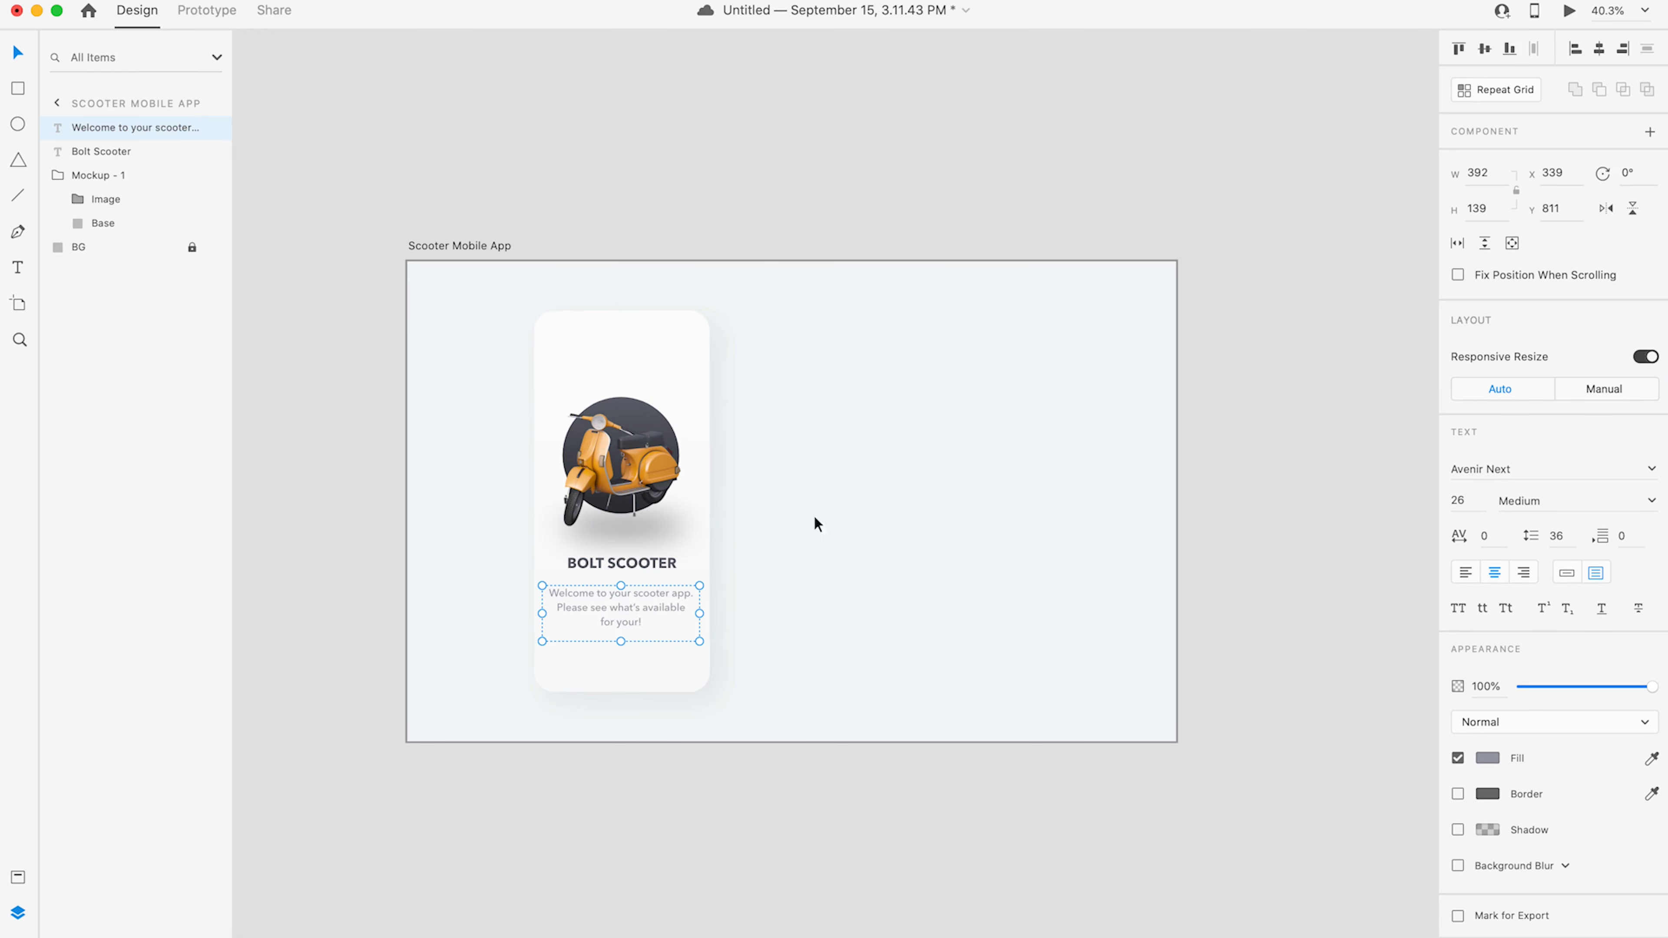
- Narrow the paragraph's text area symmetrically to about 354 and remove the line break before "for your!"
click(819, 164)
click(616, 628)
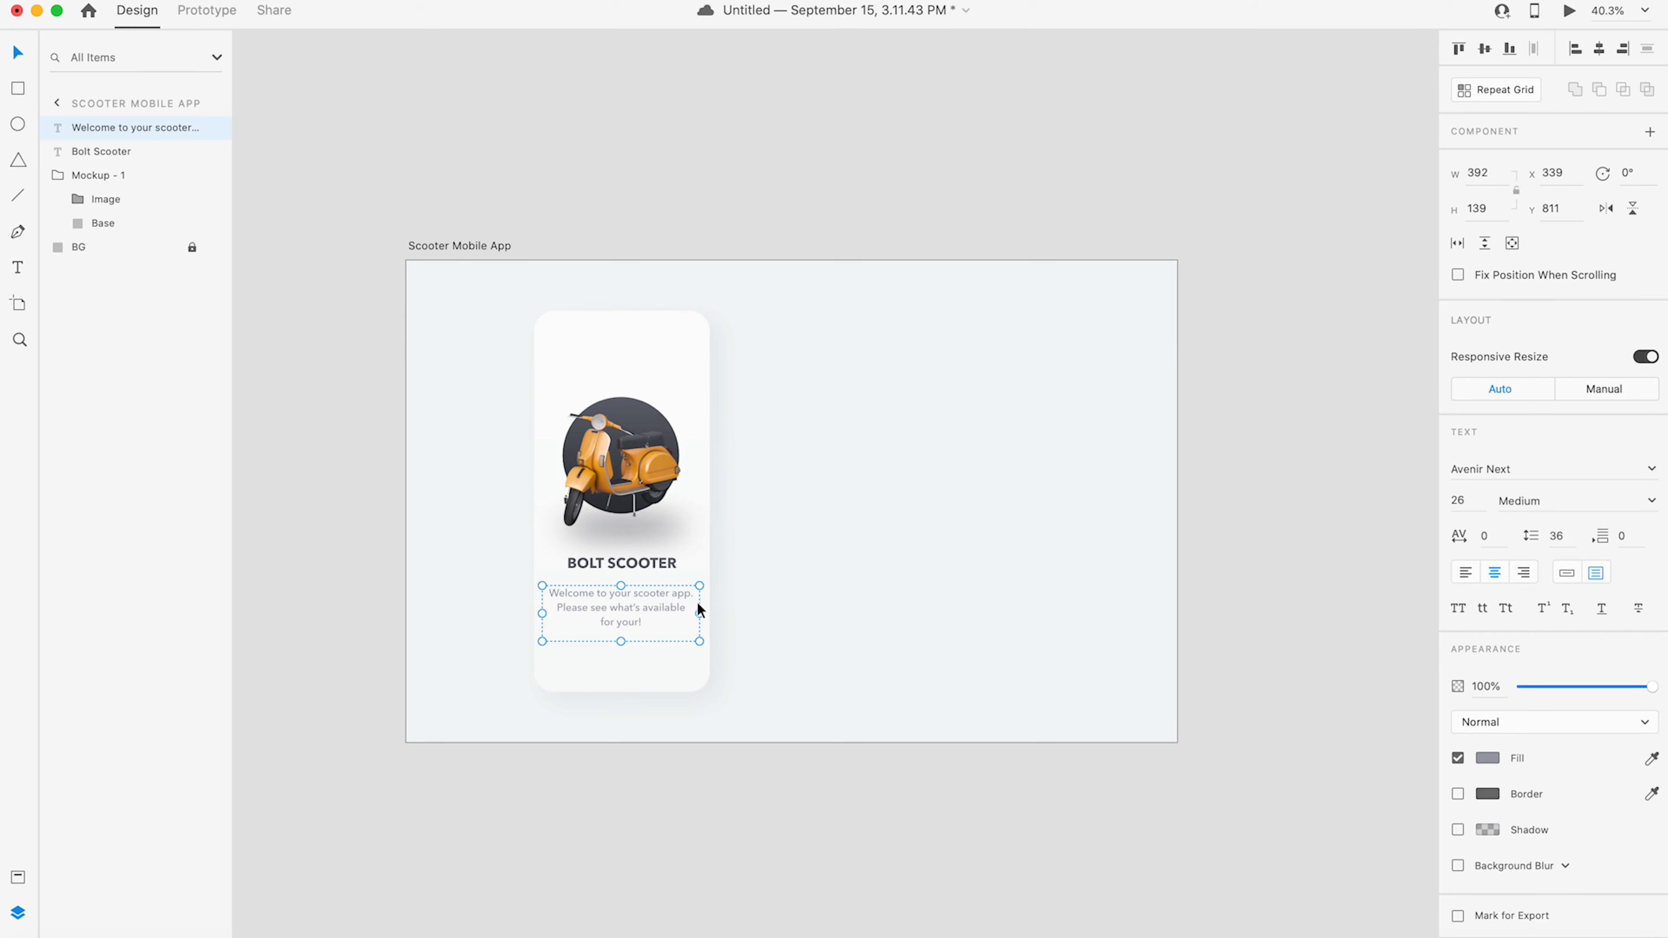
key(alt)
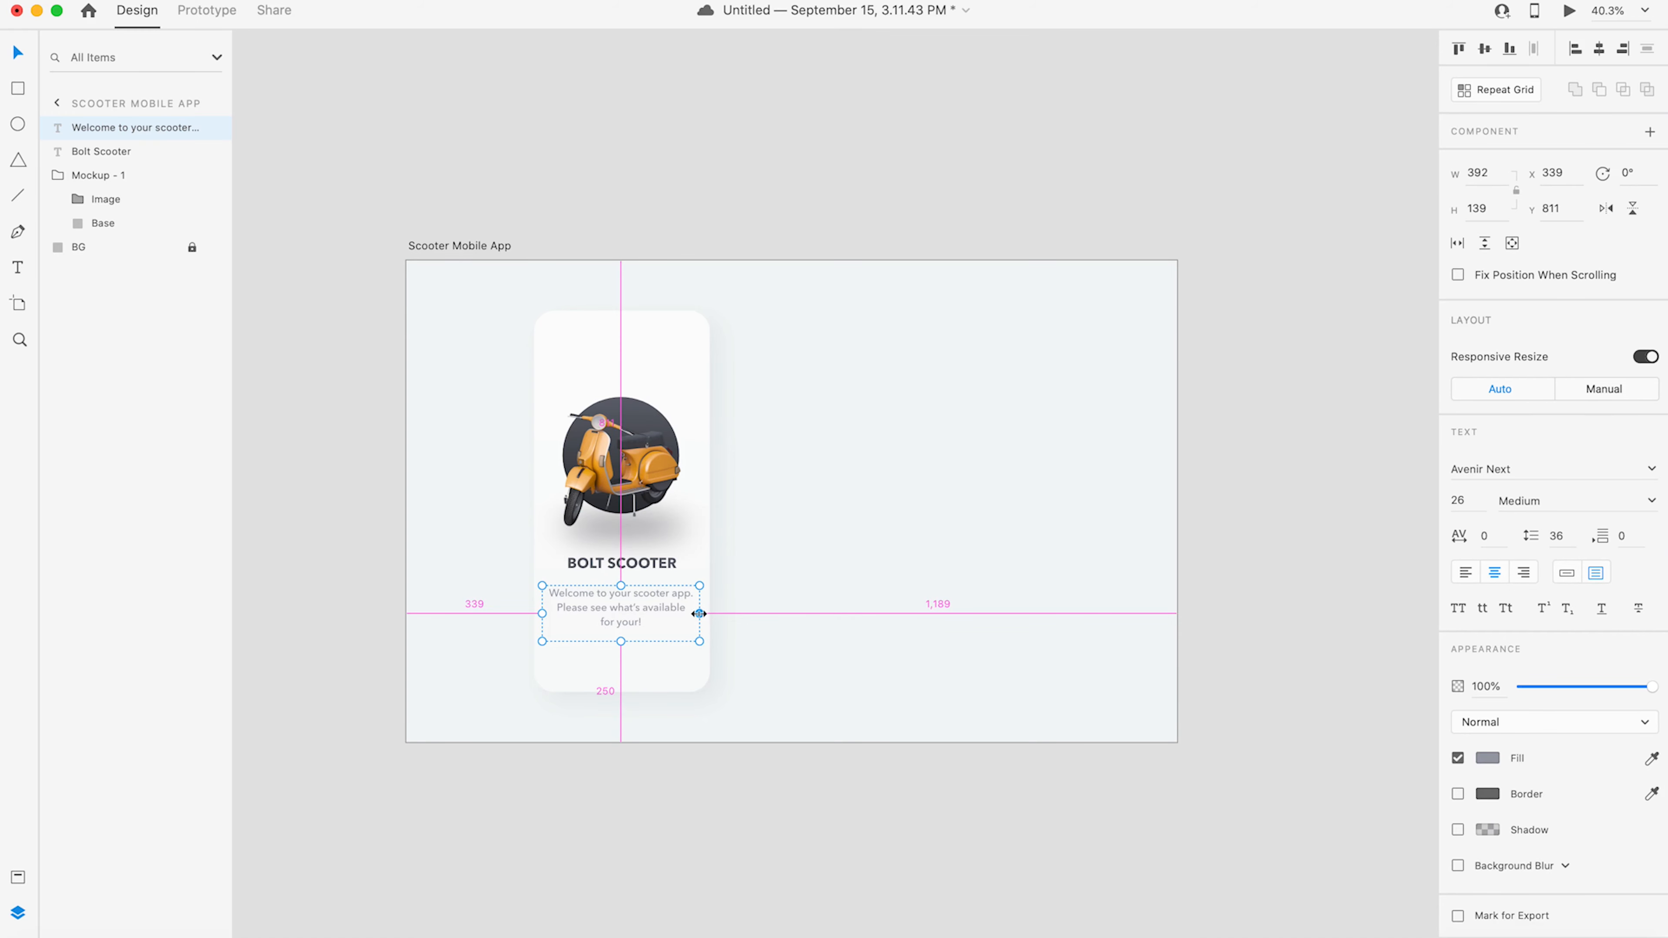
drag(699, 614, 693, 614)
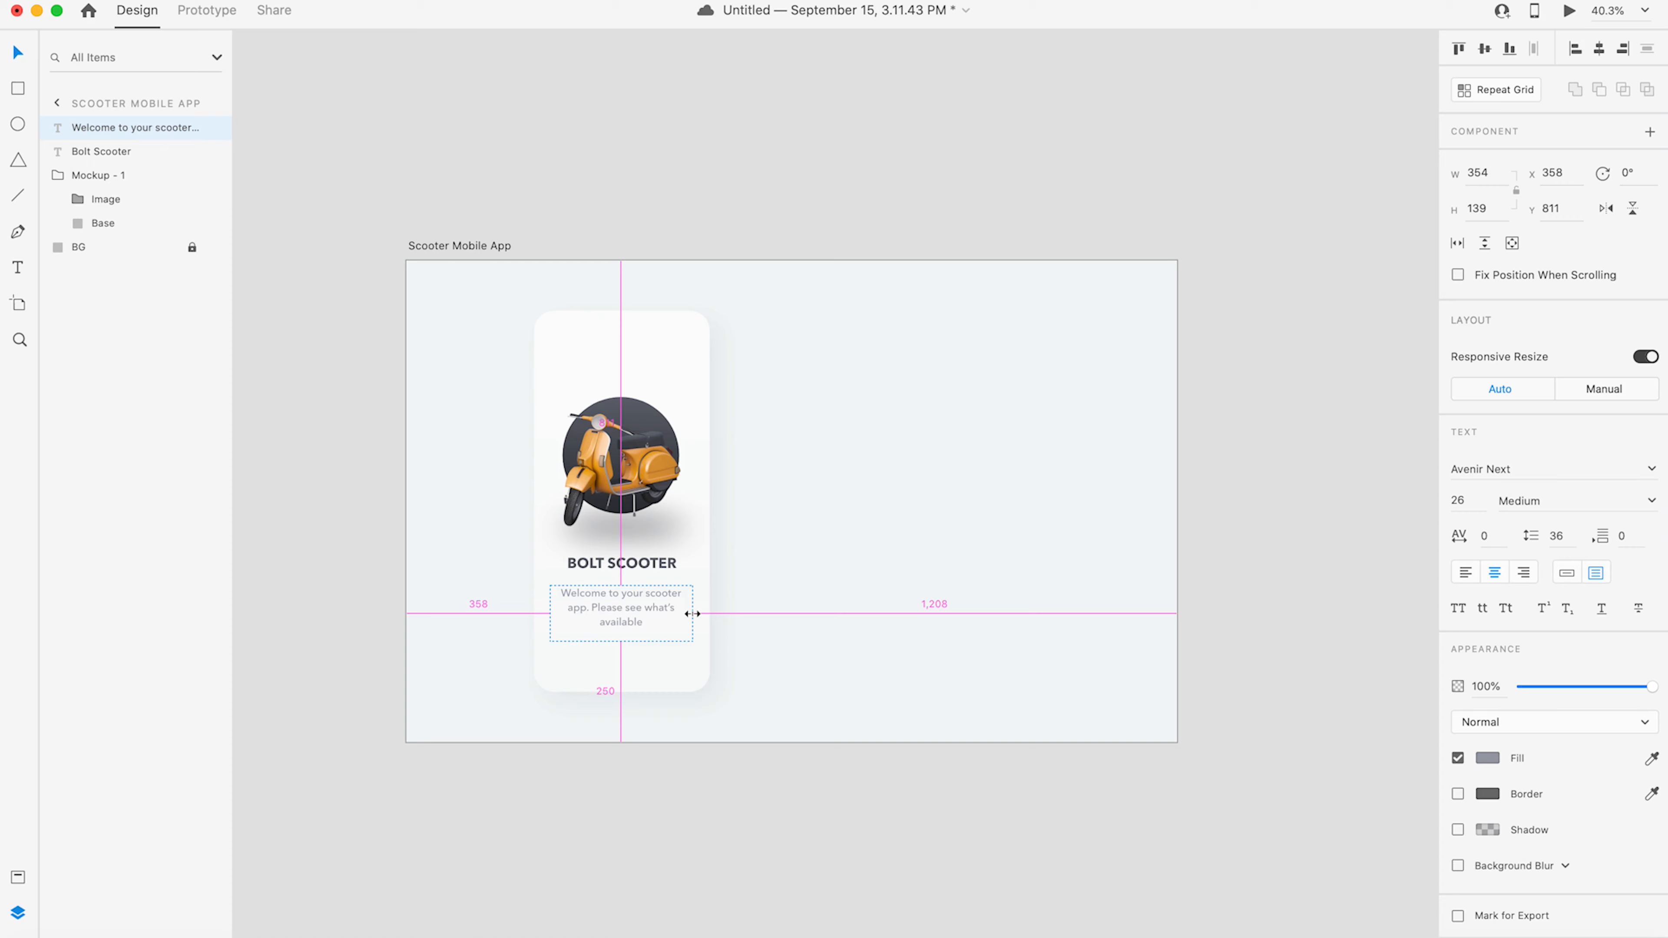
double_click(663, 626)
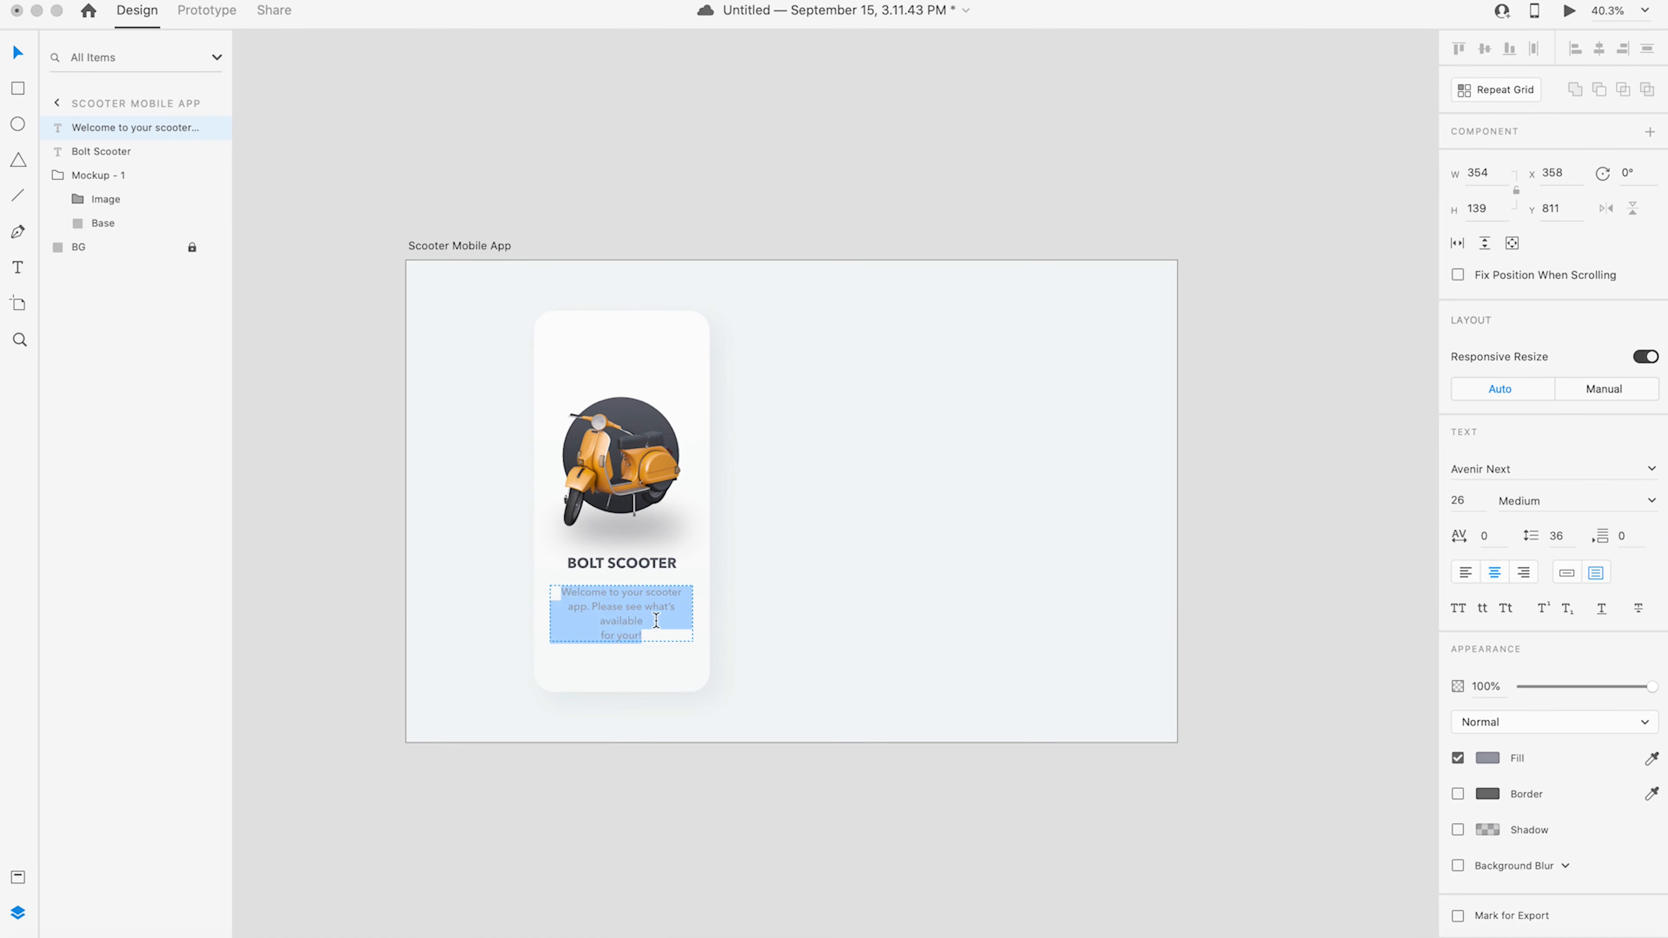
click(601, 635)
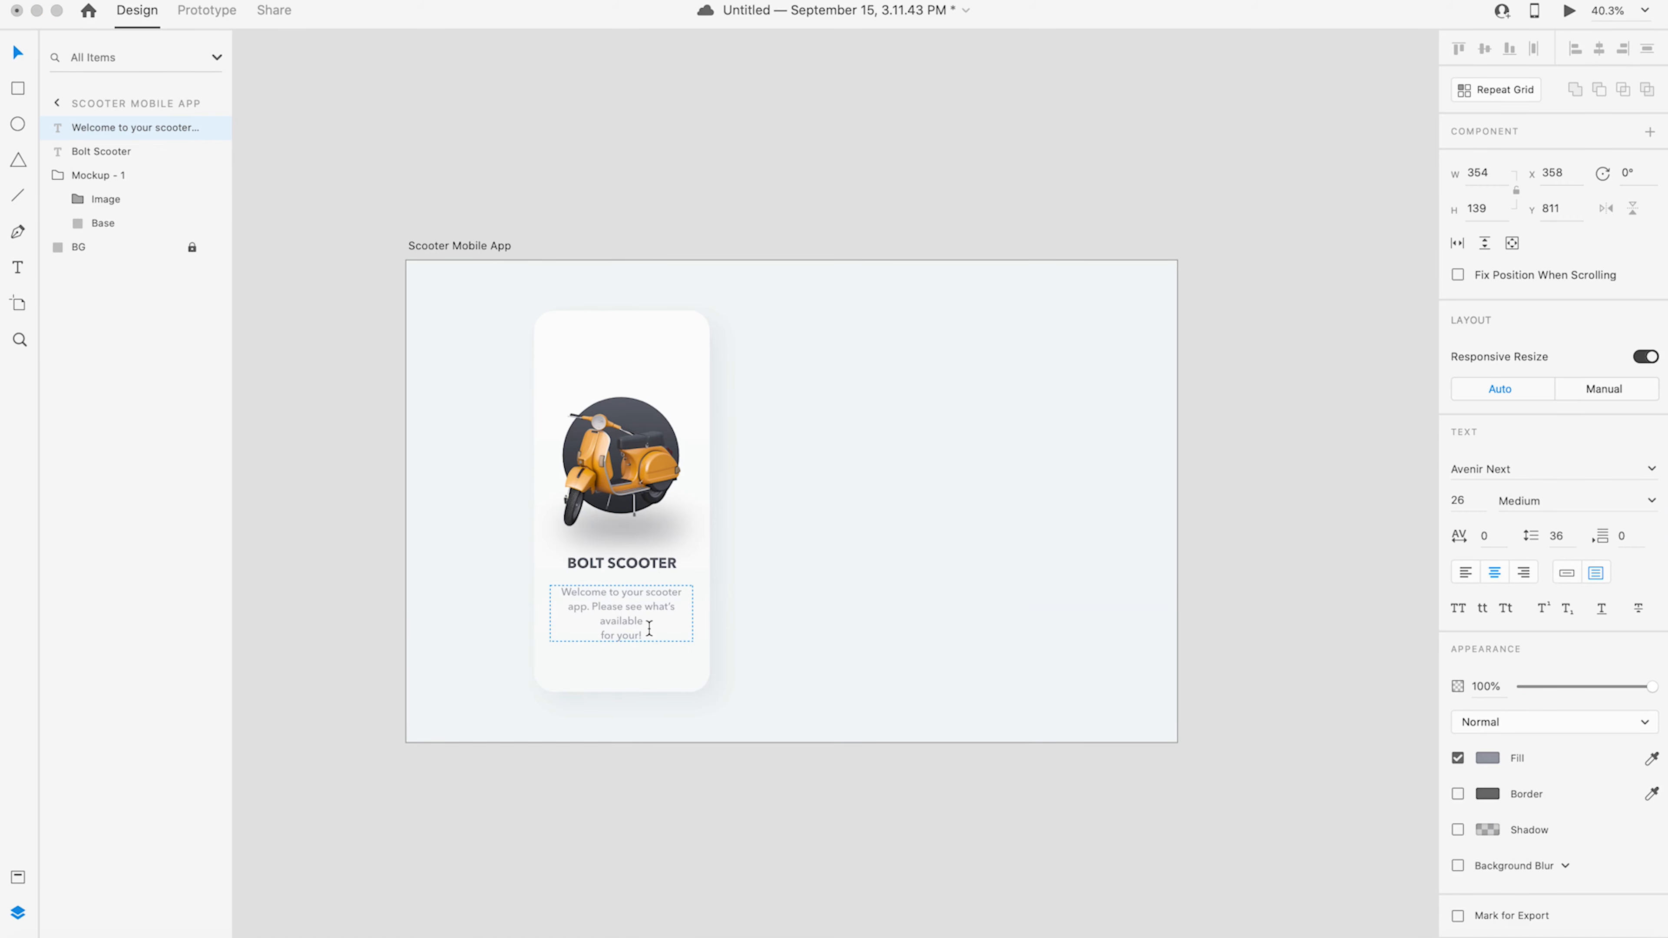
key(BackSpace)
key(Escape)
key(Escape)
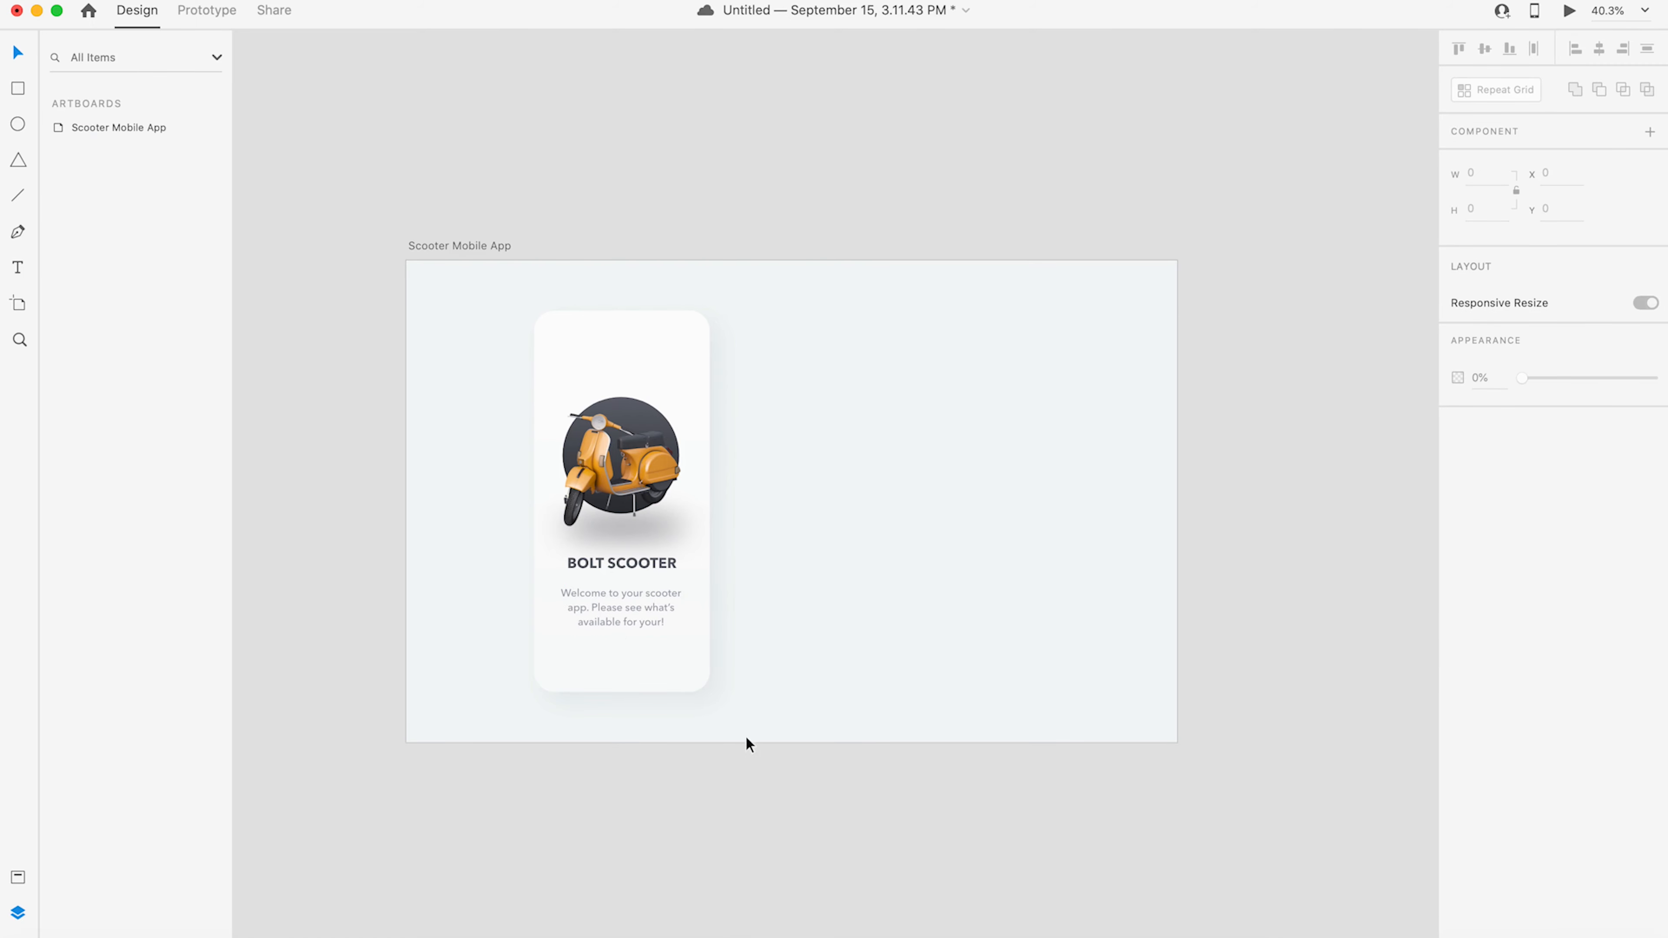
- Try font size 22 on the welcome paragraph and settle on 20
click(654, 577)
drag(771, 555, 677, 546)
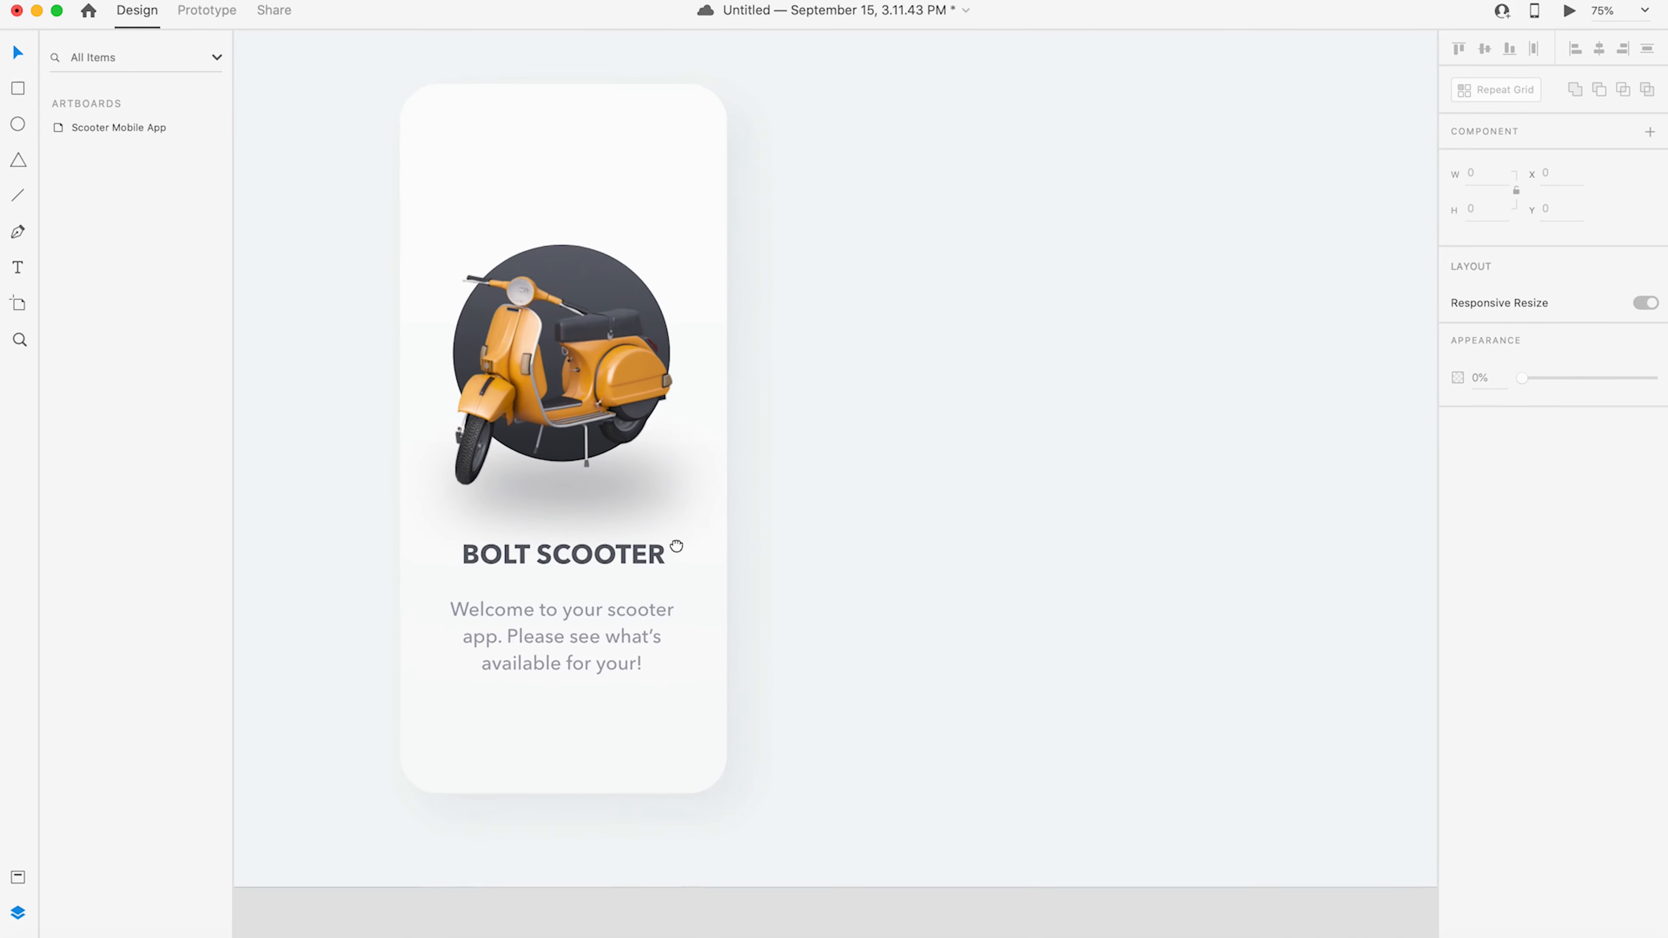
click(624, 634)
click(1464, 501)
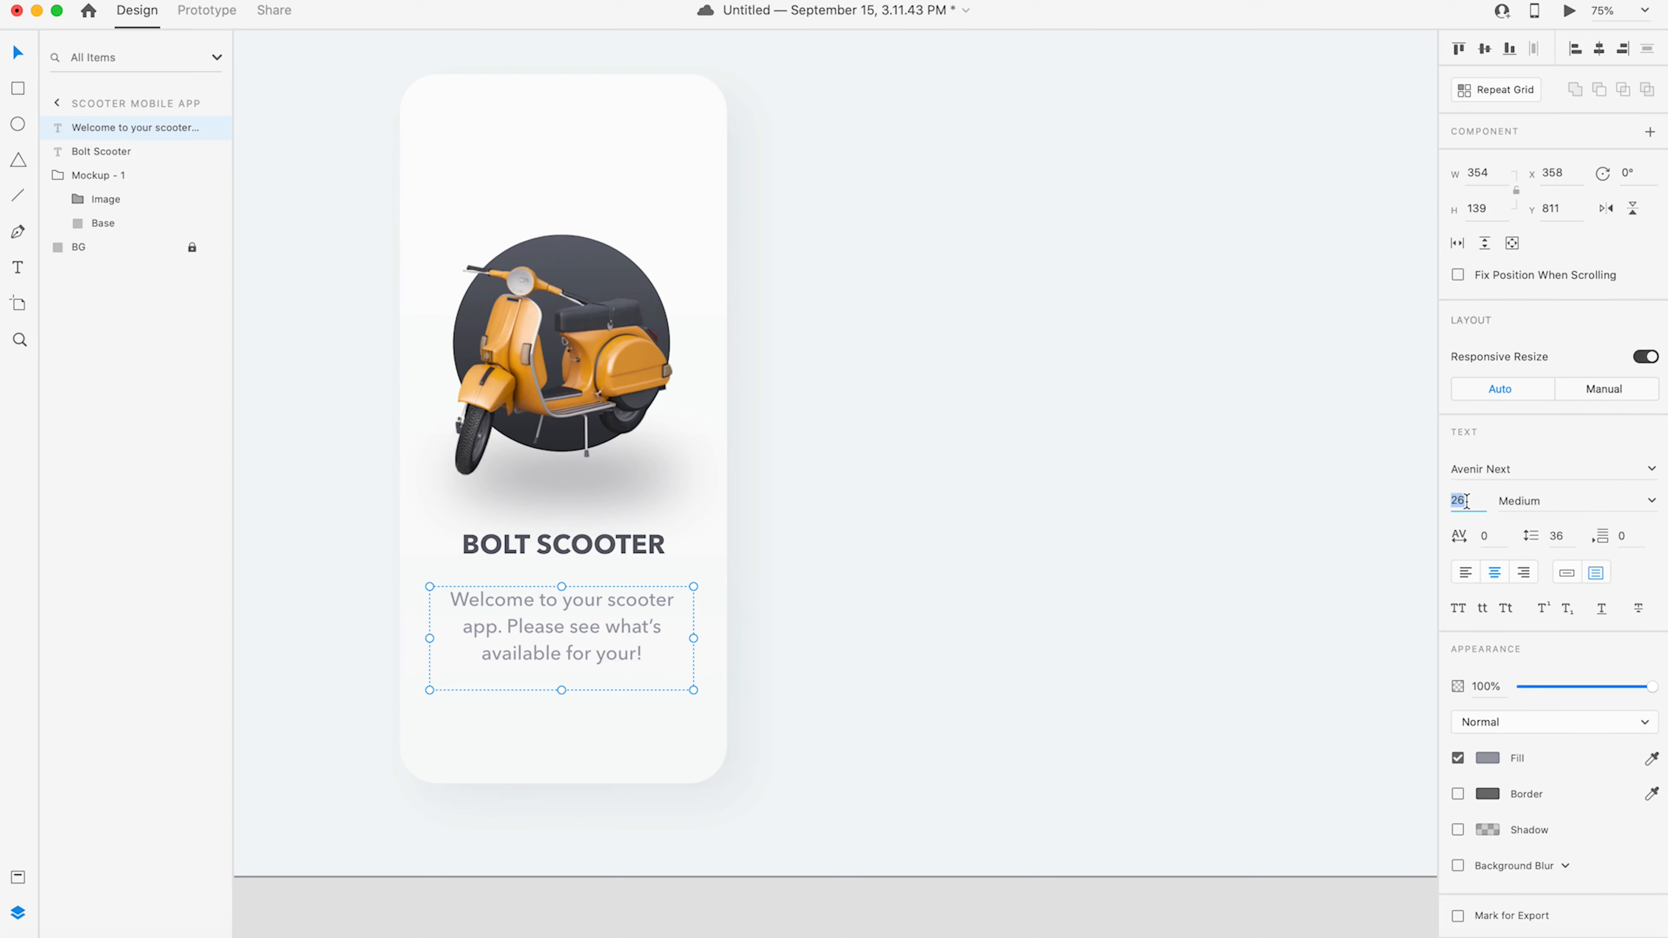
text(22)
key(Tab)
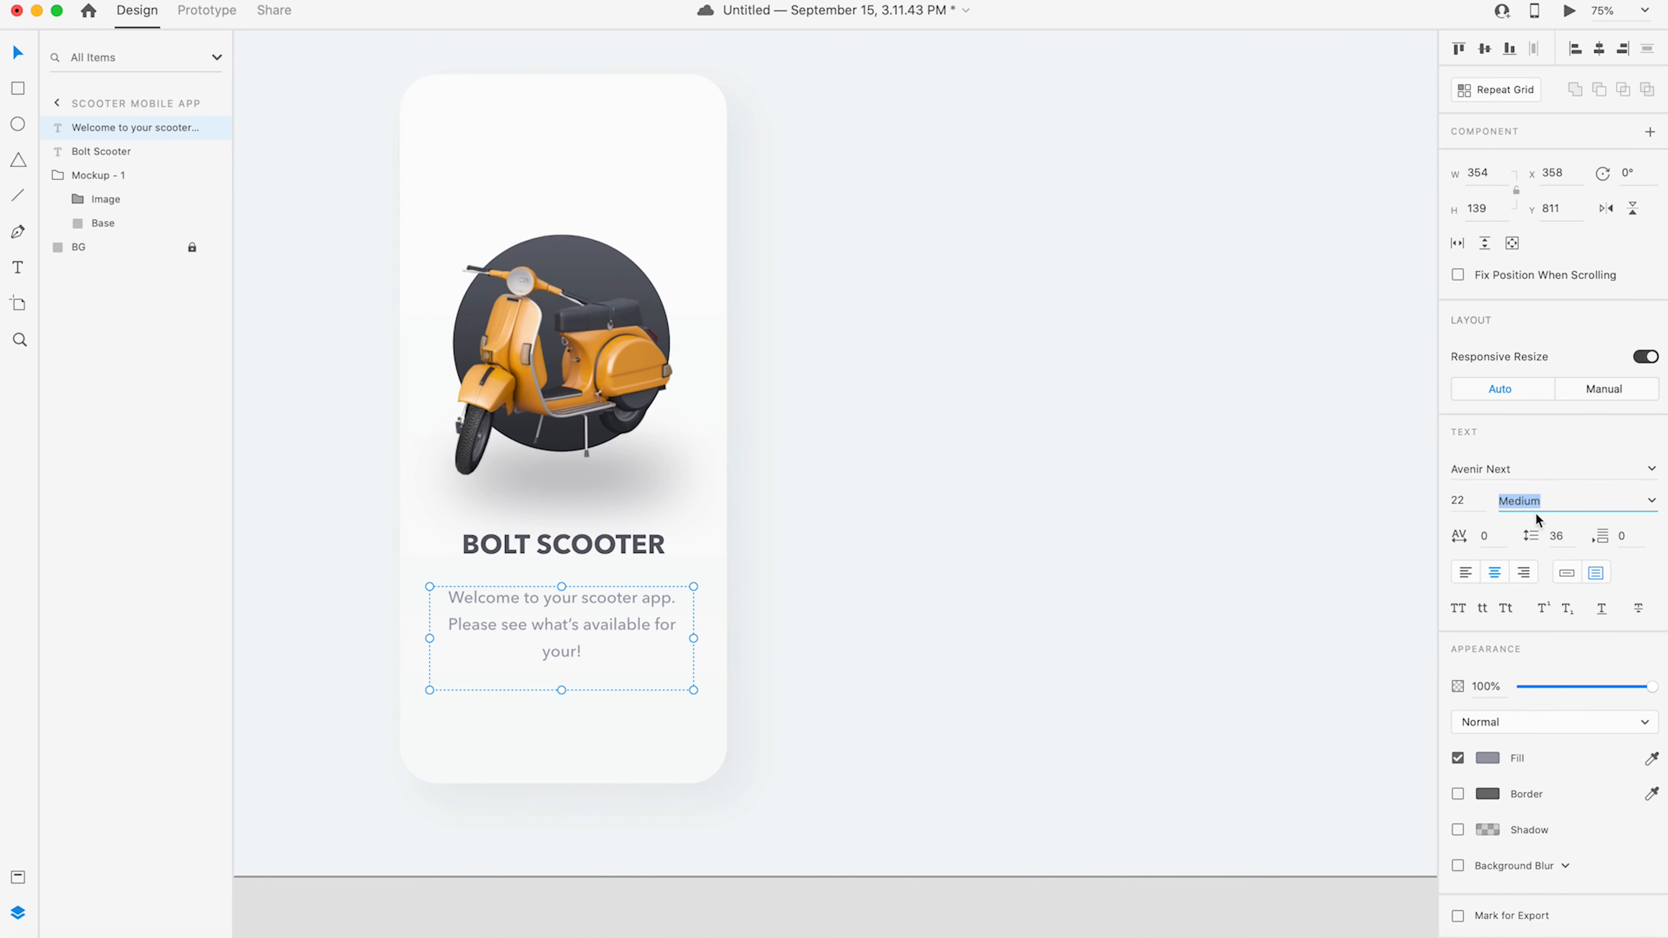
click(1476, 502)
text(20)
key(Return)
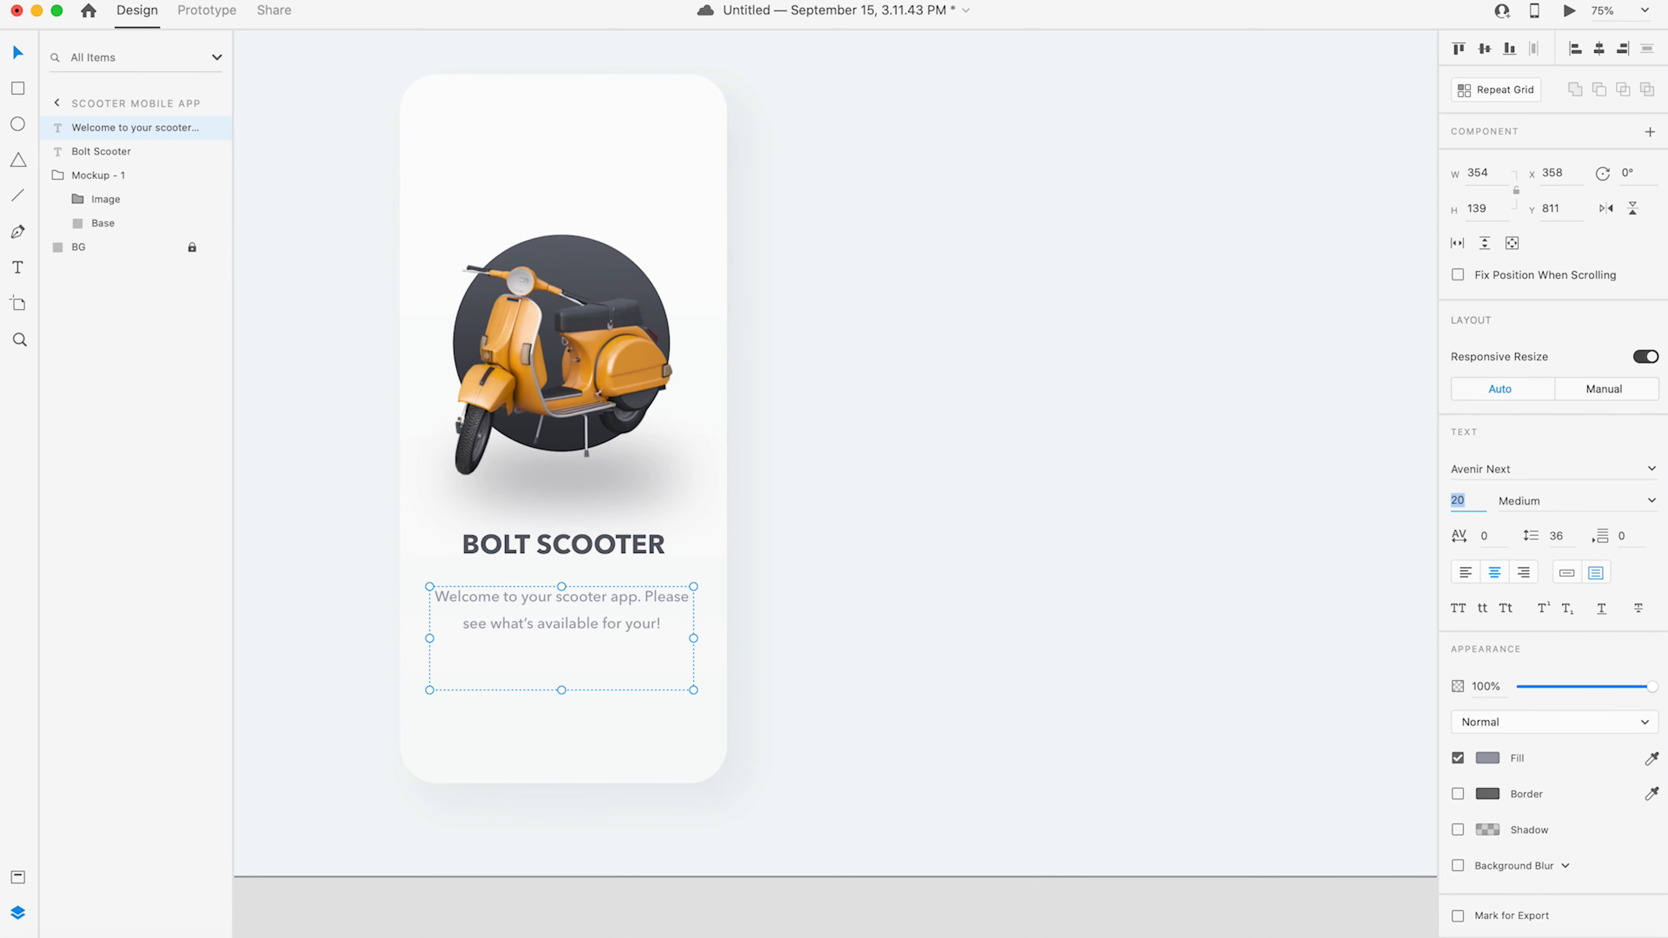
- Shrink the paragraph's text area to about 276 × 108, keeping it centred under the title
drag(693, 637, 668, 638)
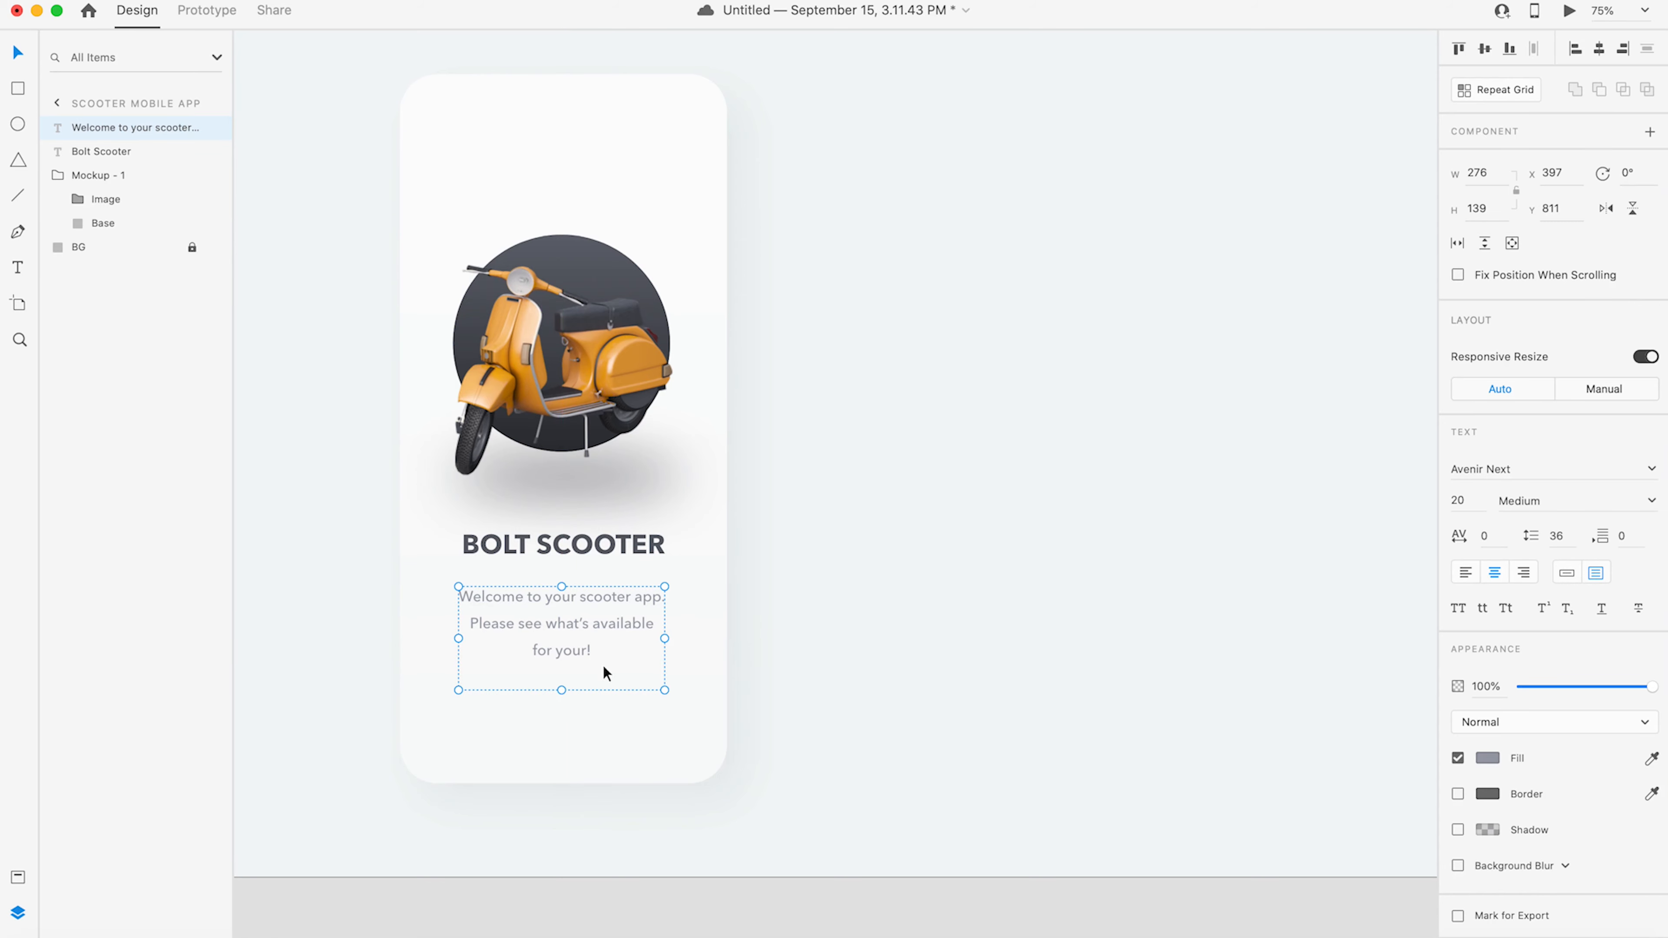
drag(562, 690, 565, 667)
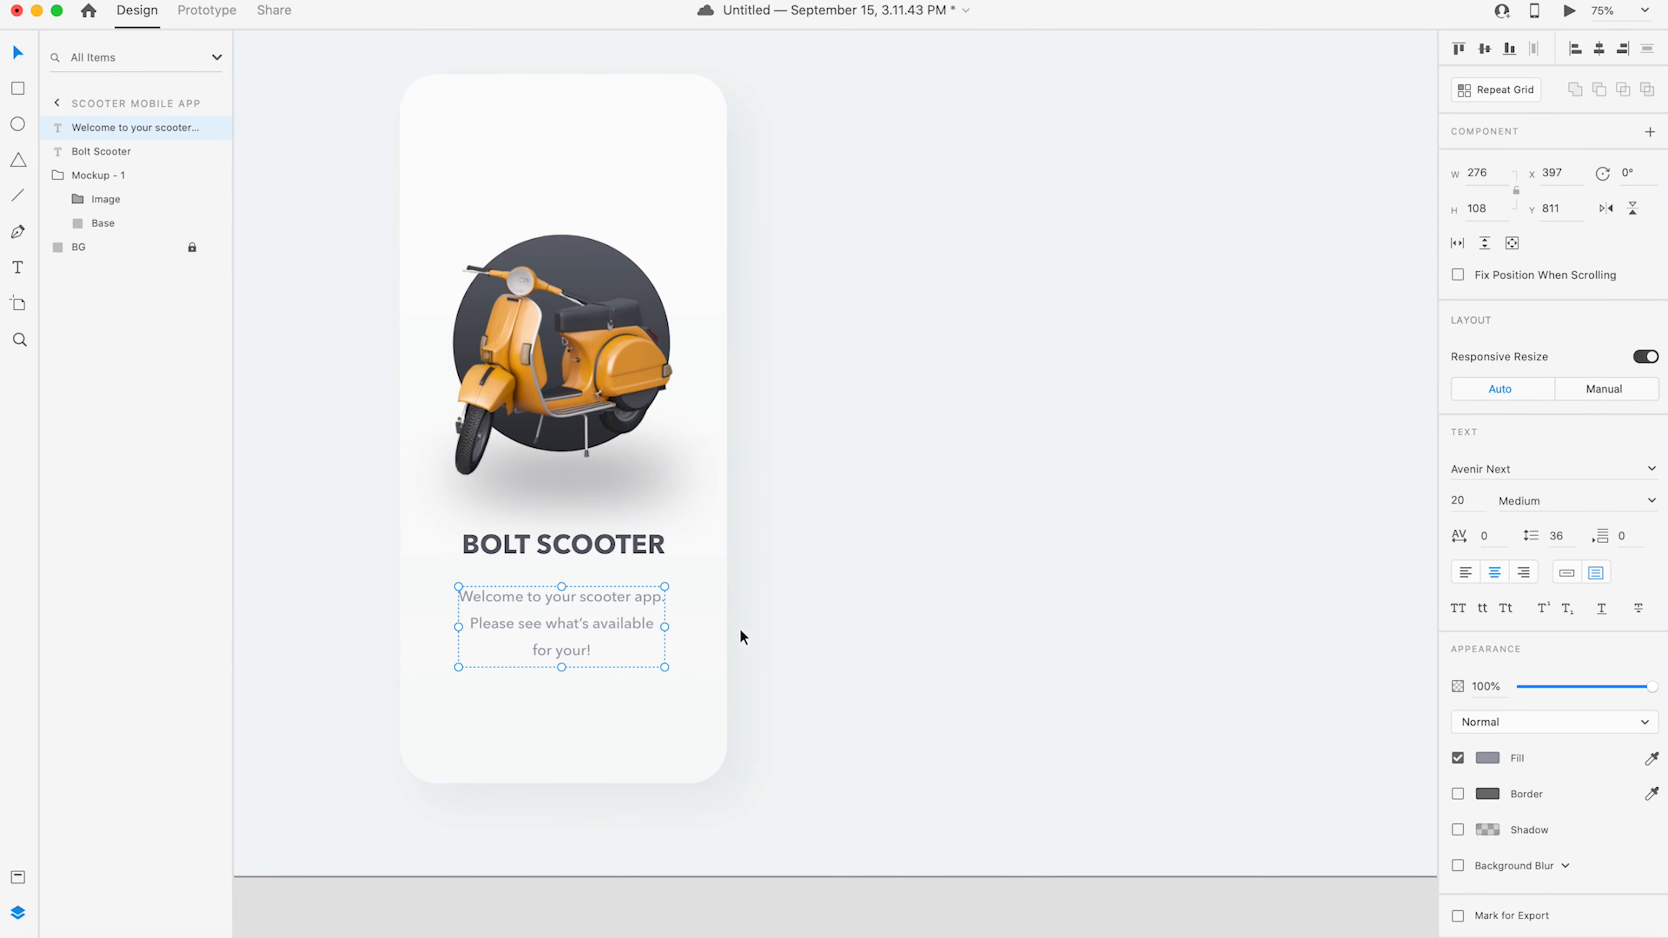
click(813, 598)
- Duplicate the welcome paragraph and place the copy above the scooter at X 397, Y 196
click(613, 618)
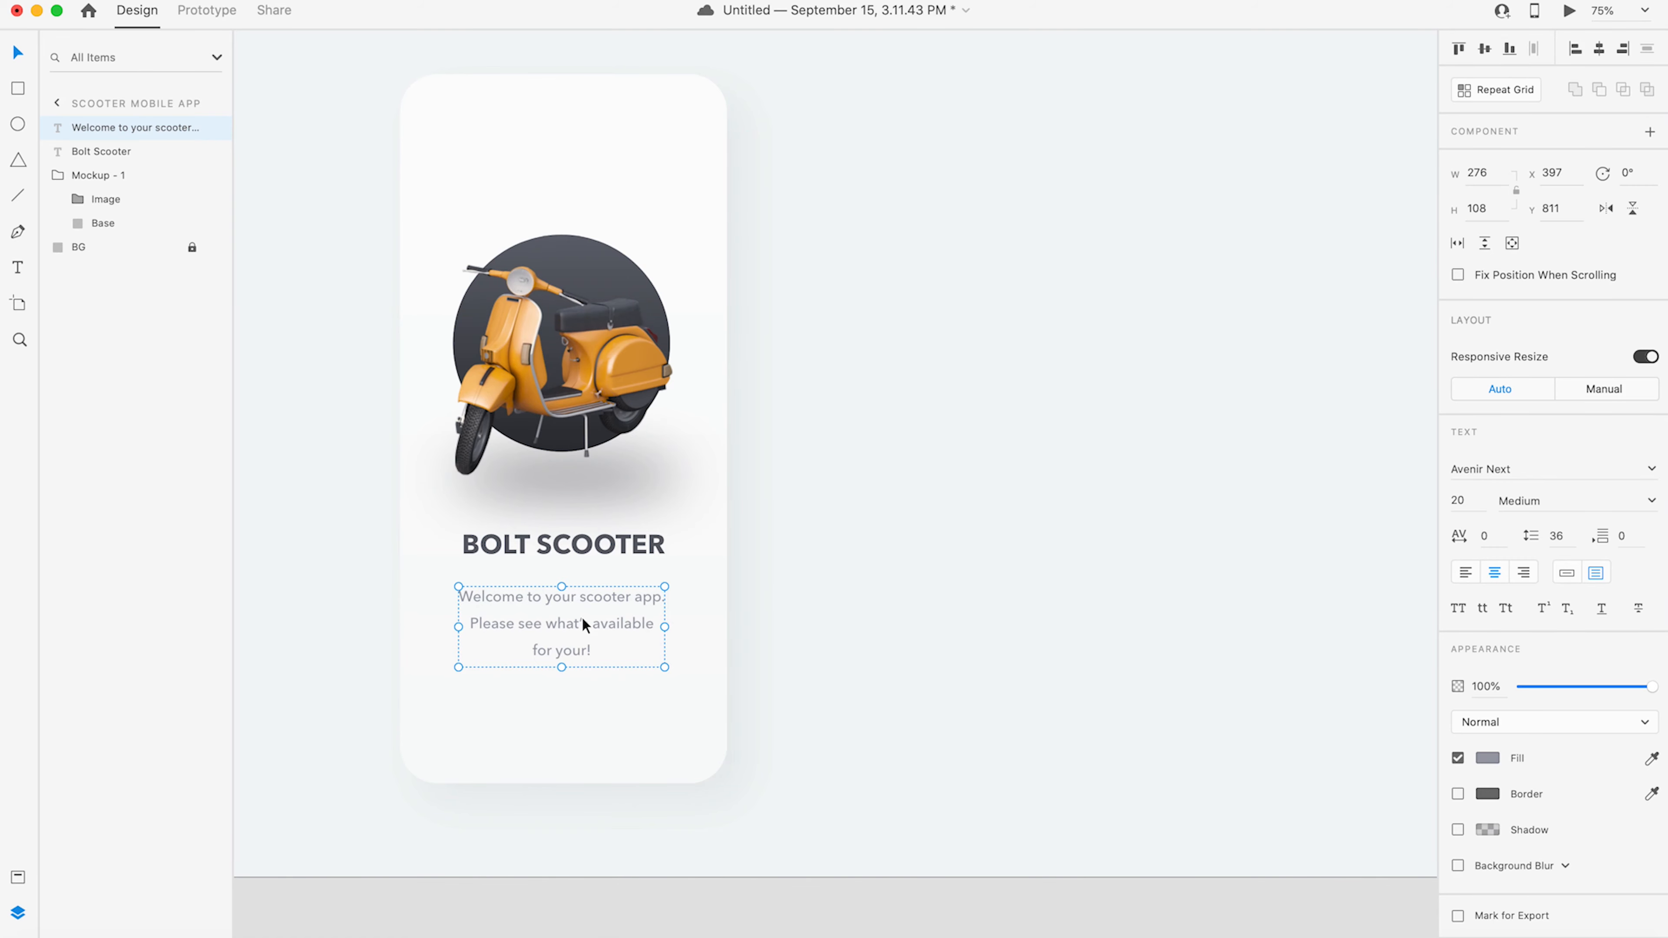
click(853, 632)
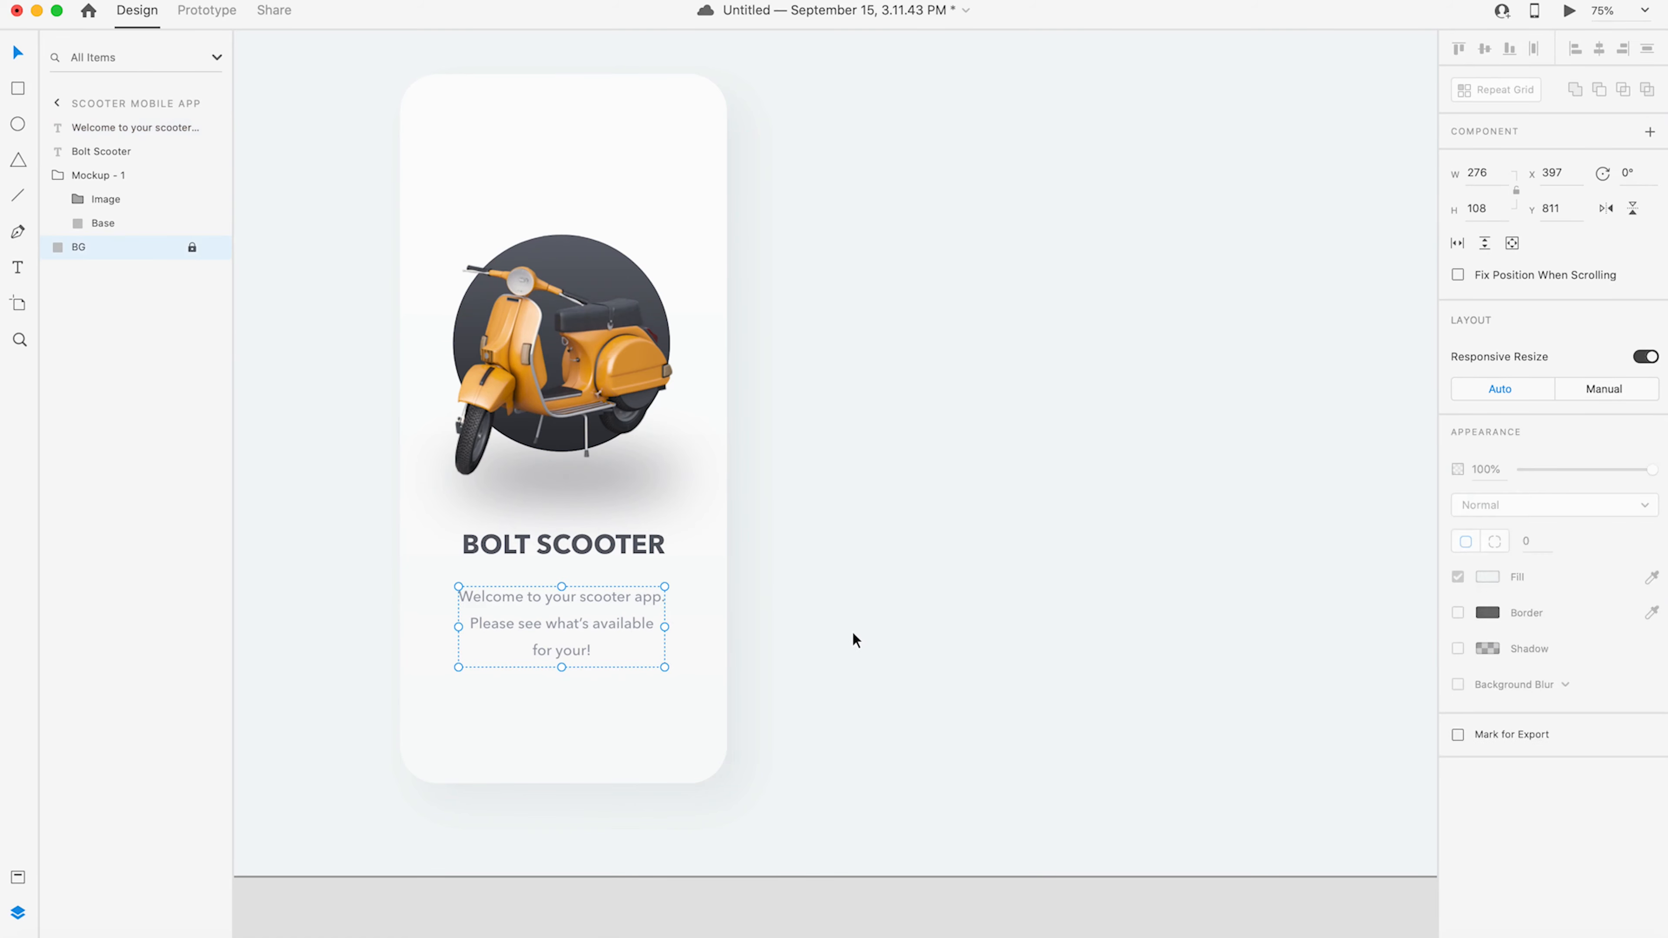
click(567, 598)
alt+drag(564, 596, 602, 137)
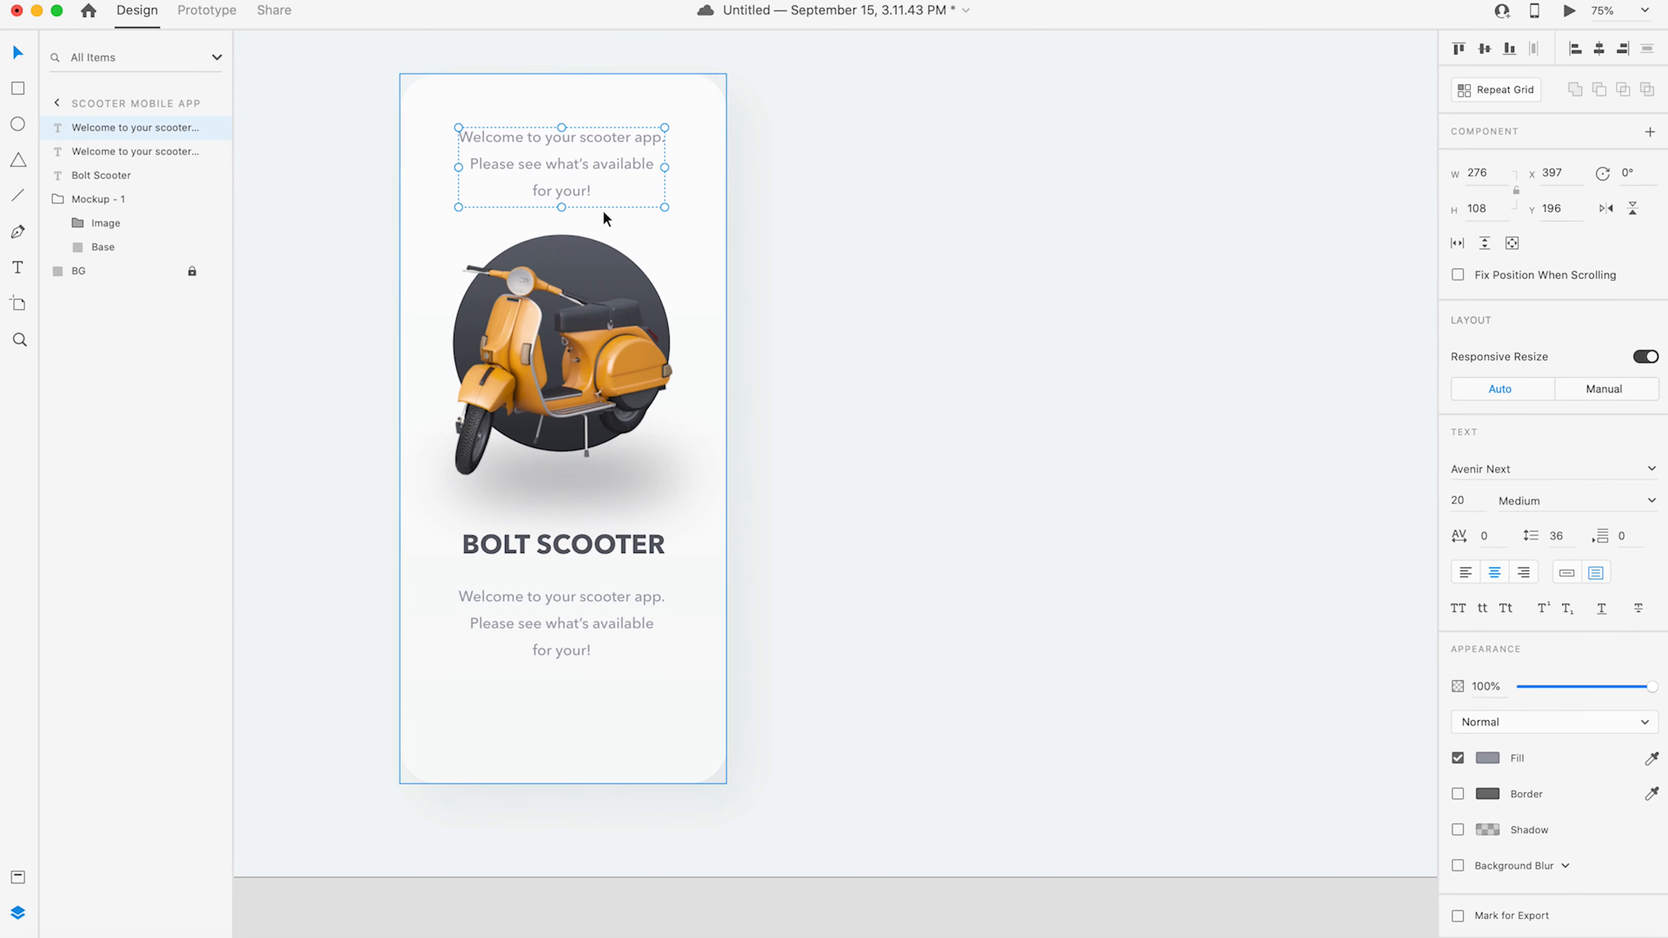
click(561, 606)
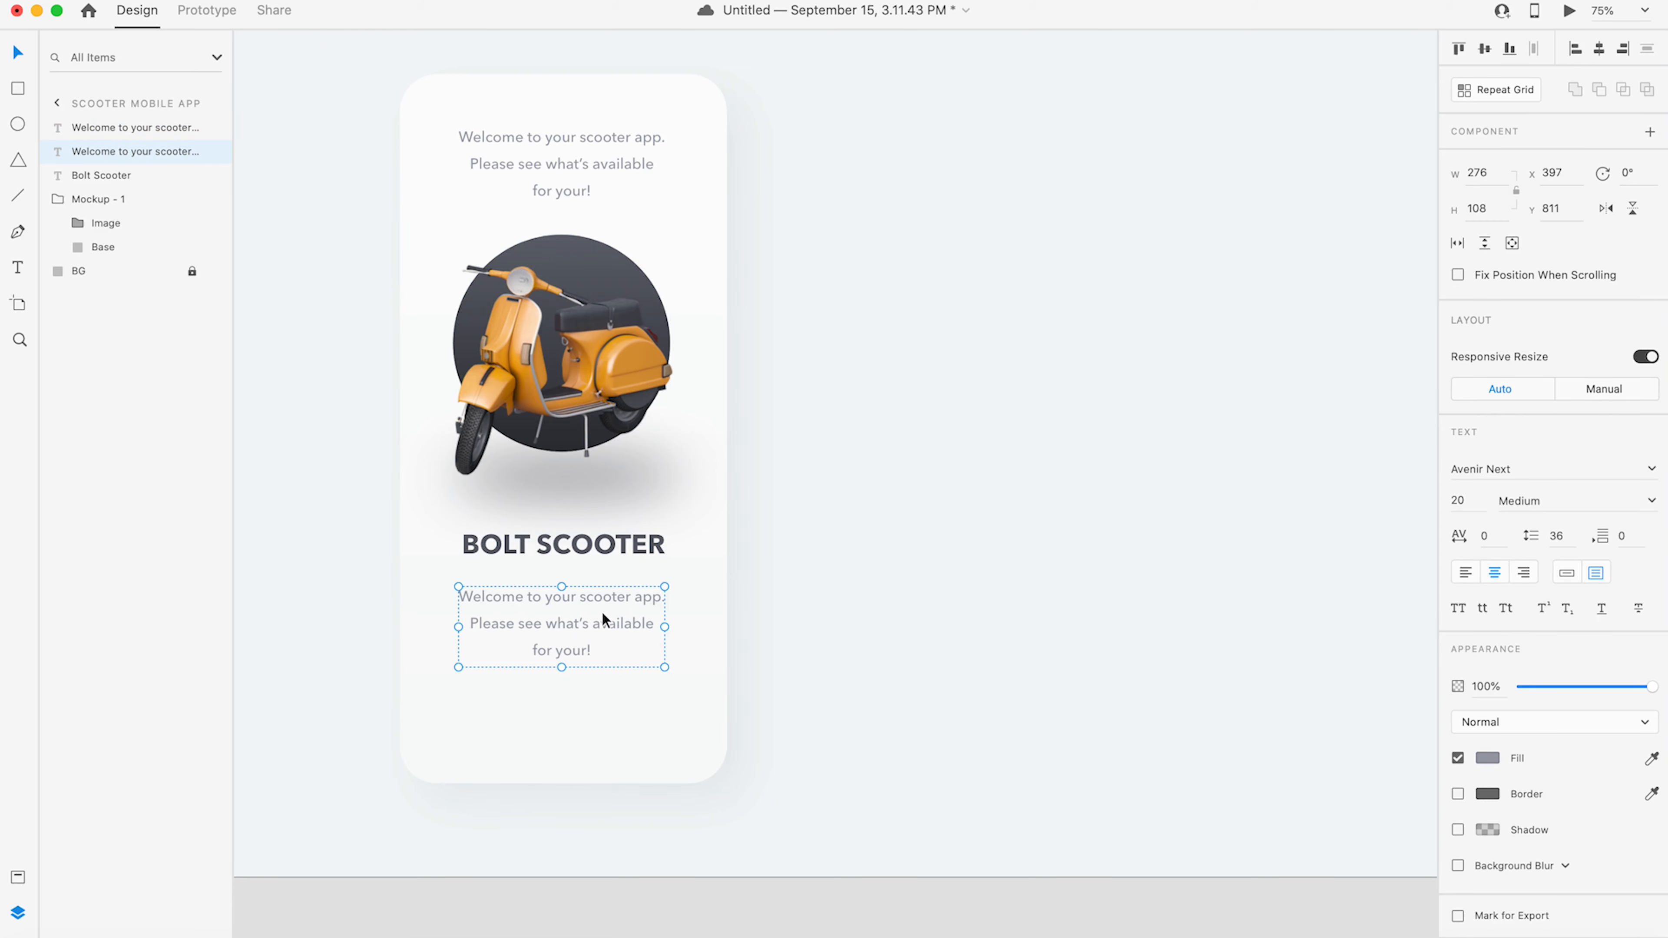
key(super+d)
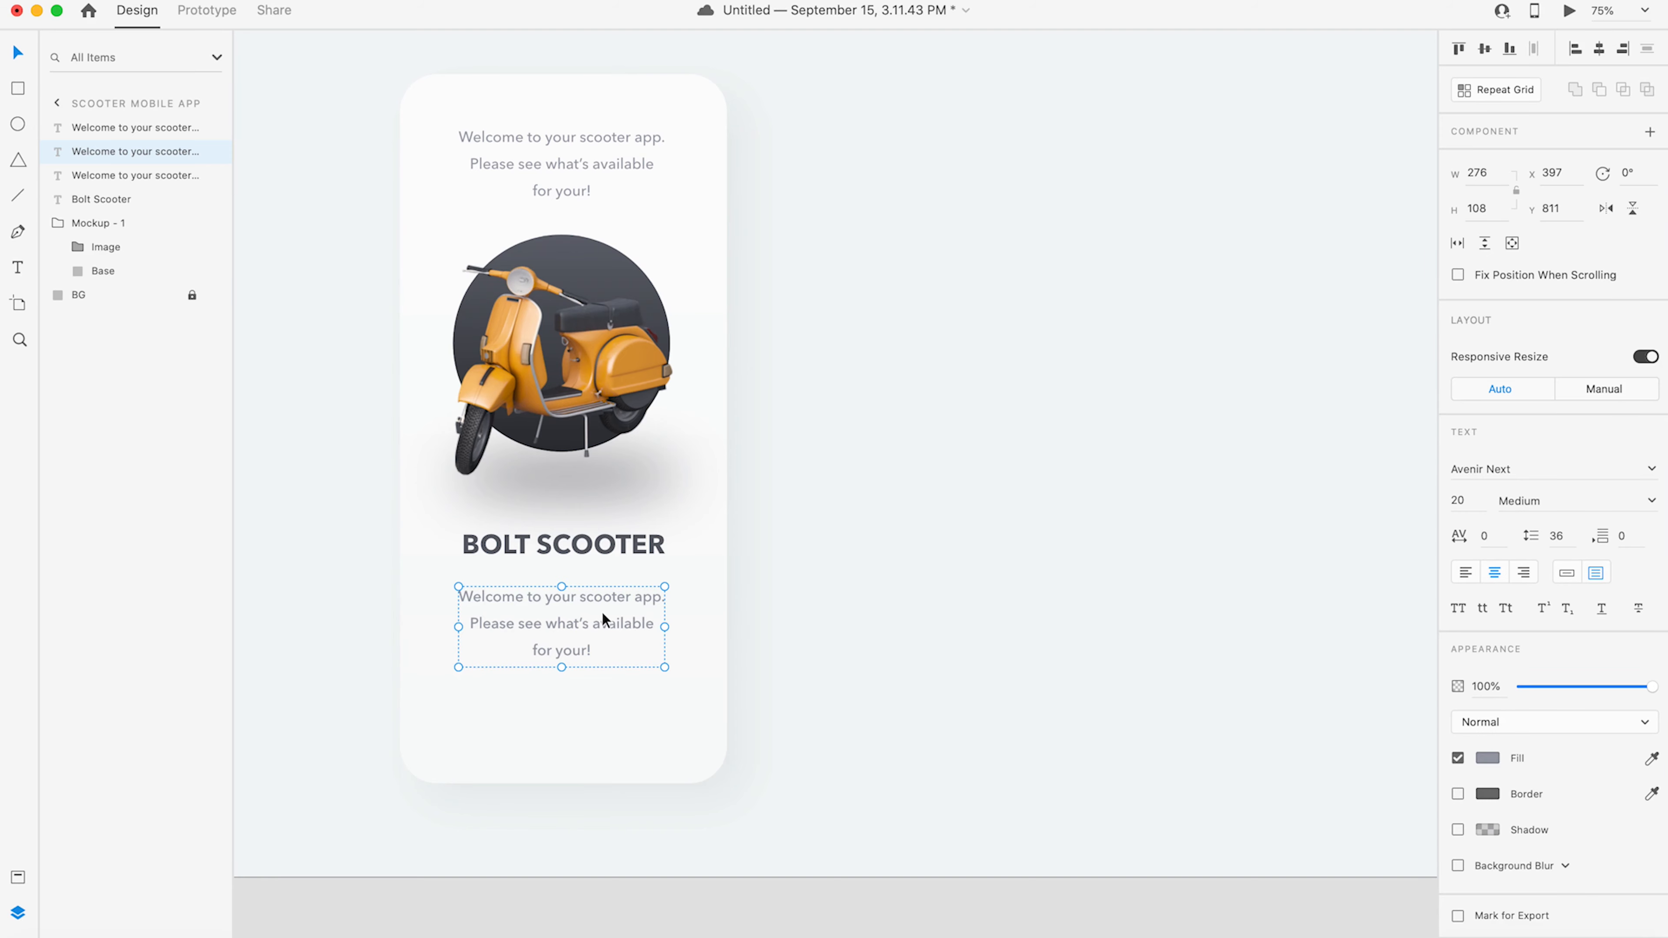
key(Delete)
- Replace the upper copy's text with "Skip" and change it from a fixed text area to auto-width text
double_click(571, 164)
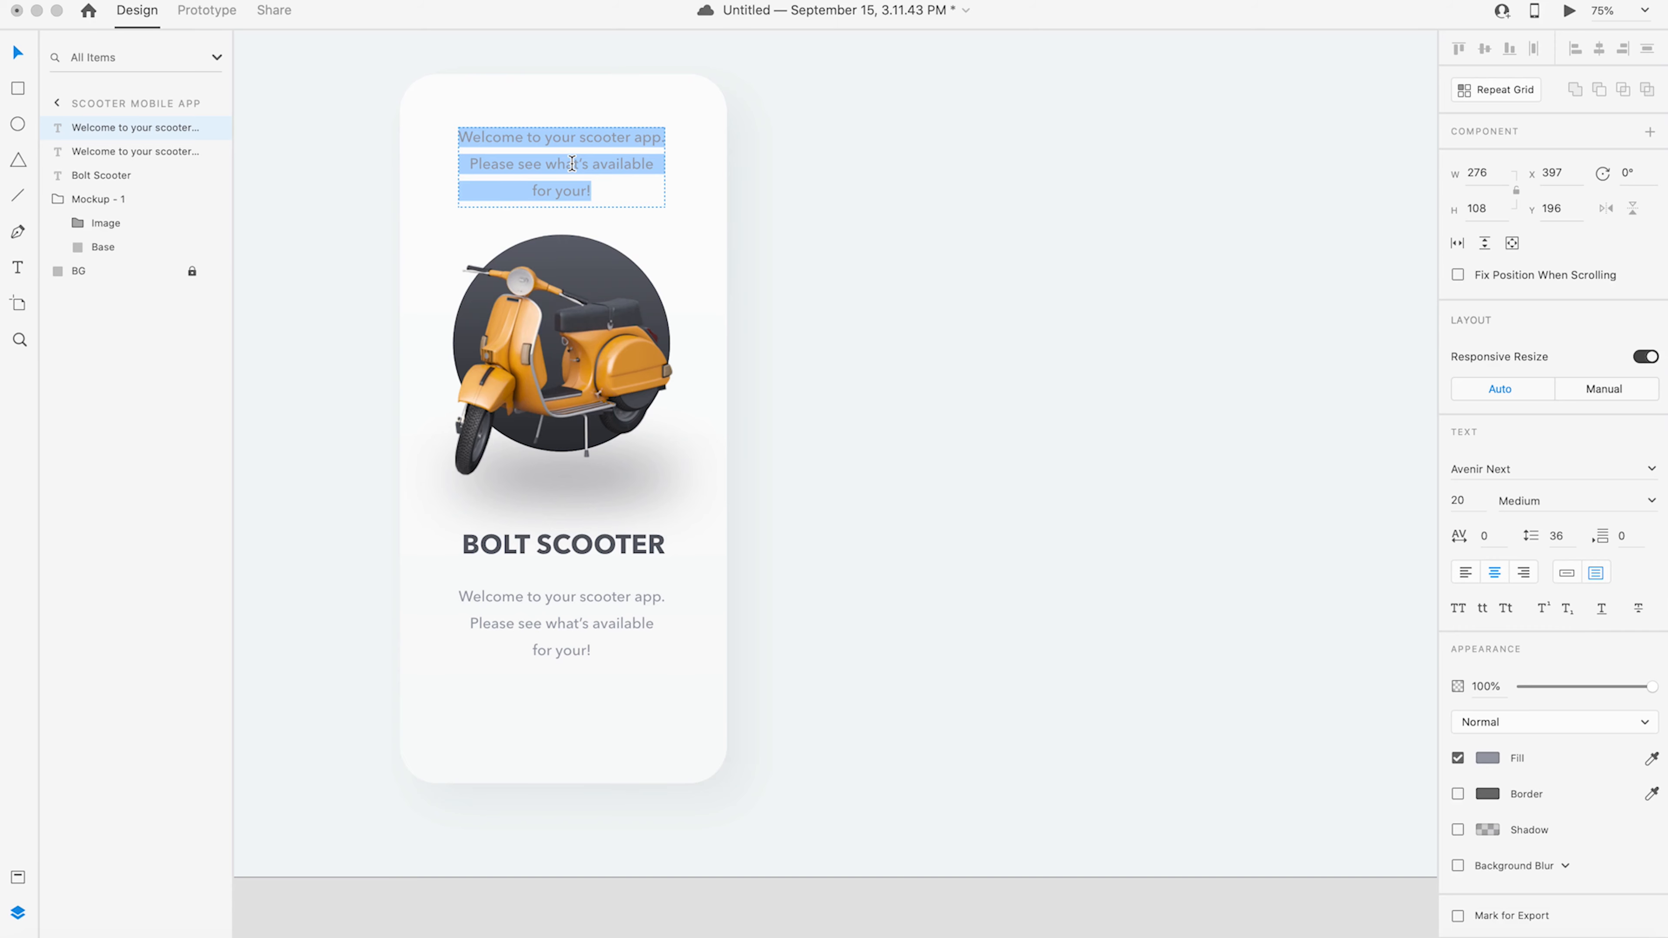
text(Skipt)
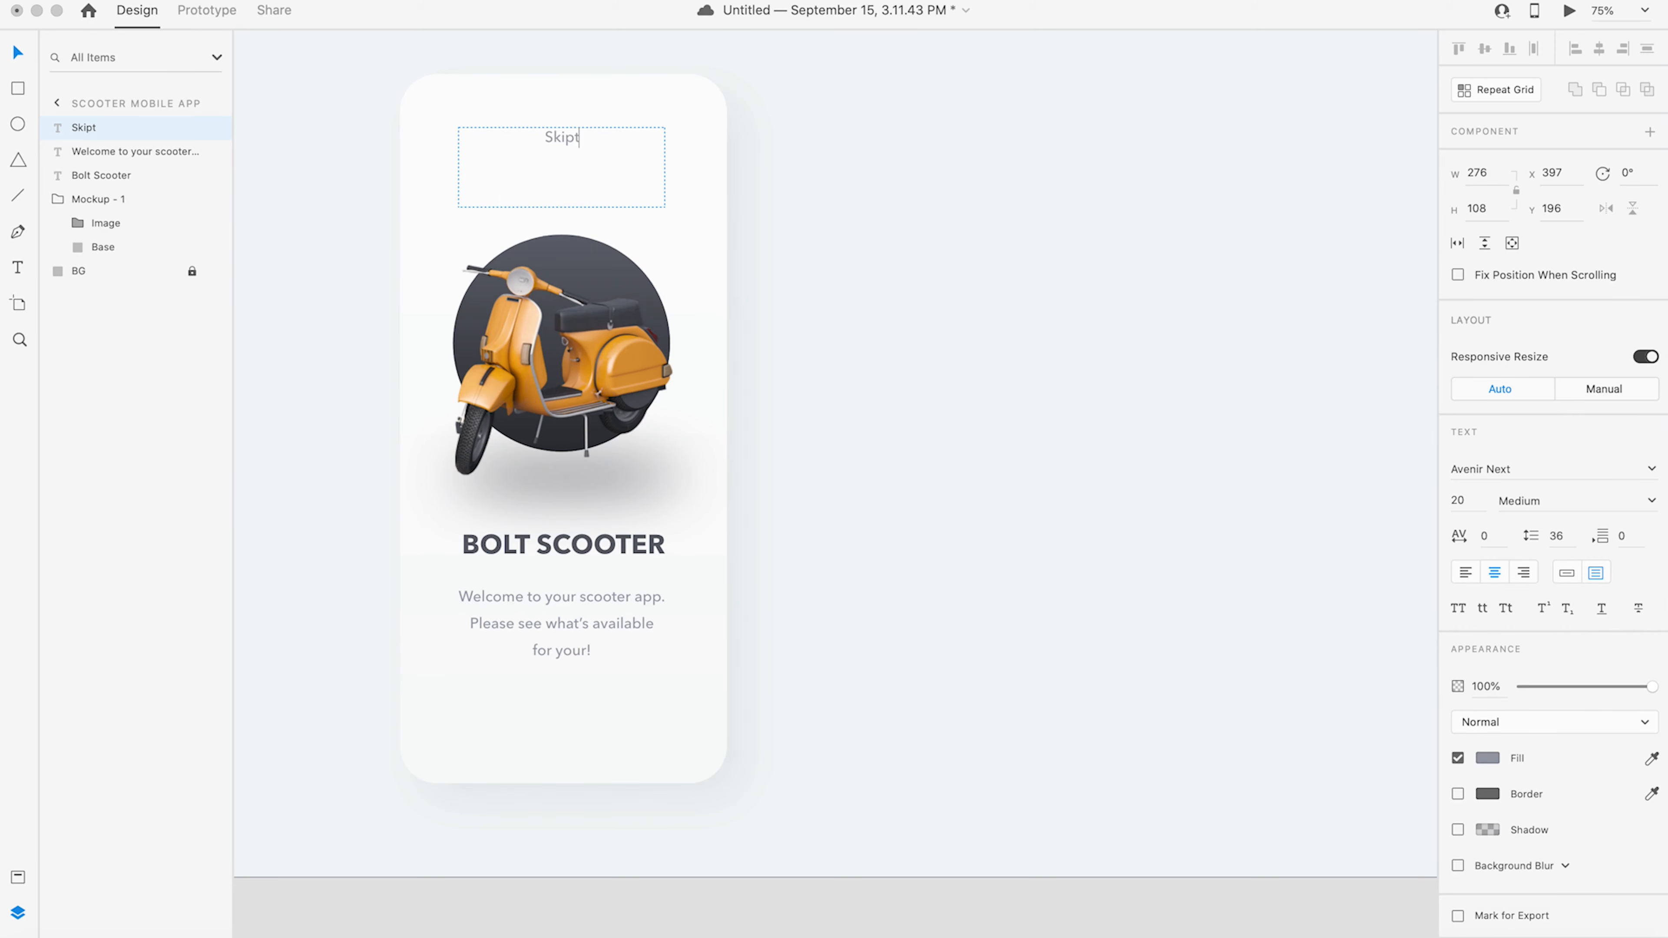
key(BackSpace)
click(1568, 575)
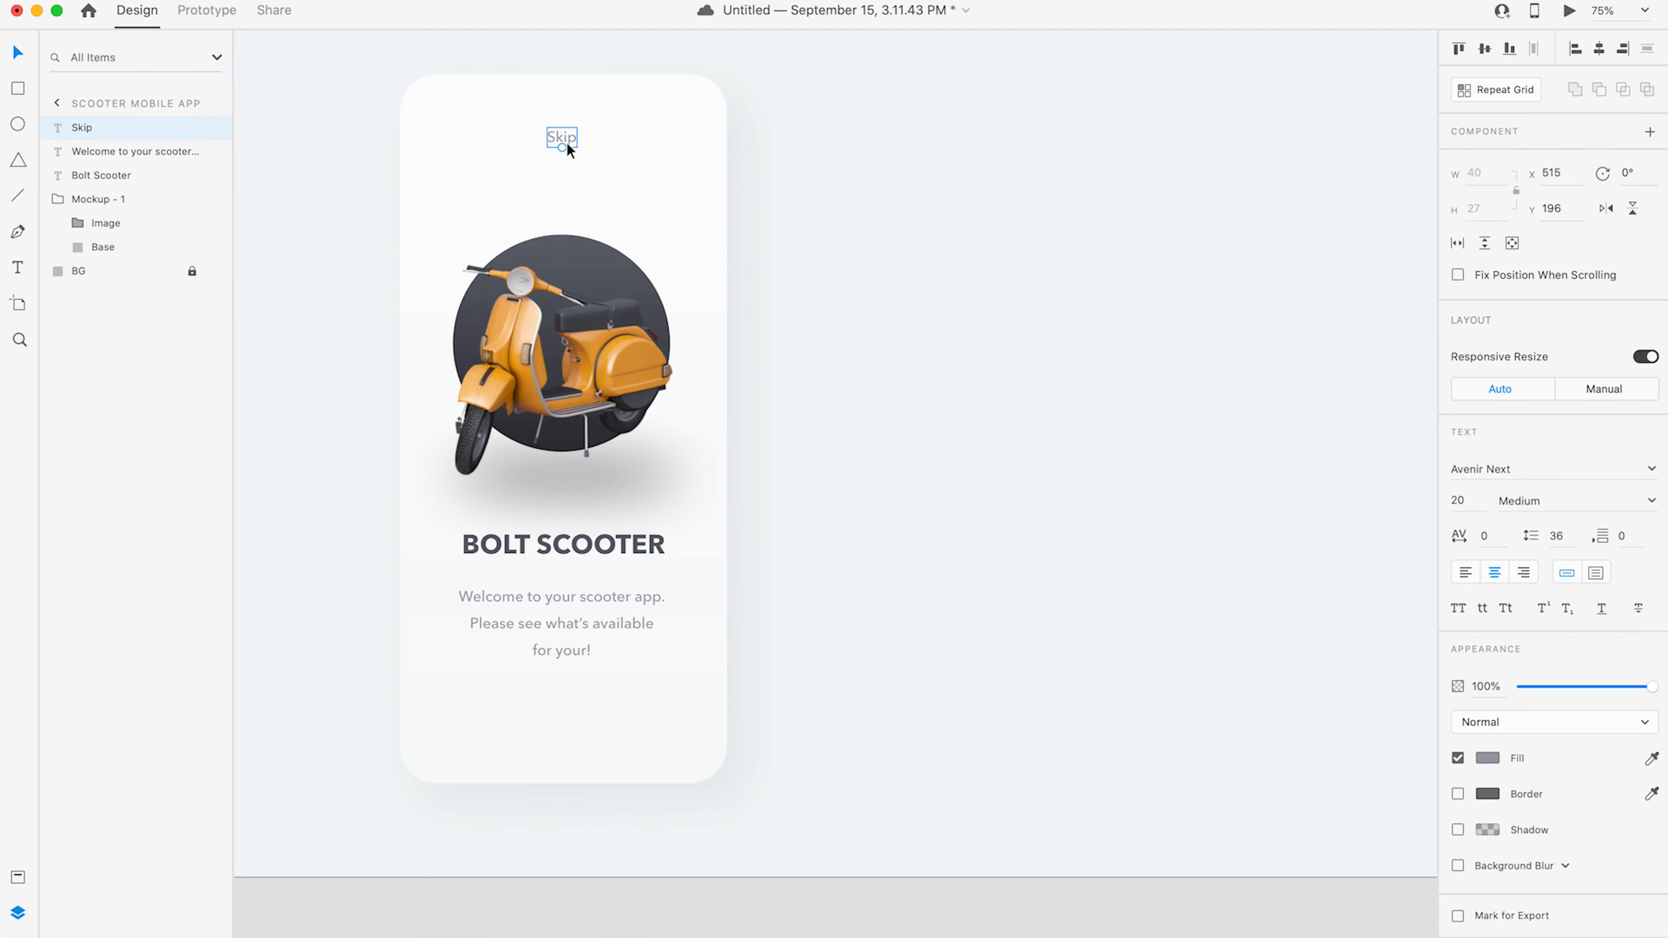
- Reduce the Skip label to font size 17 and move it to the mockup's upper-right corner at X 673, Y 169
drag(561, 146, 687, 116)
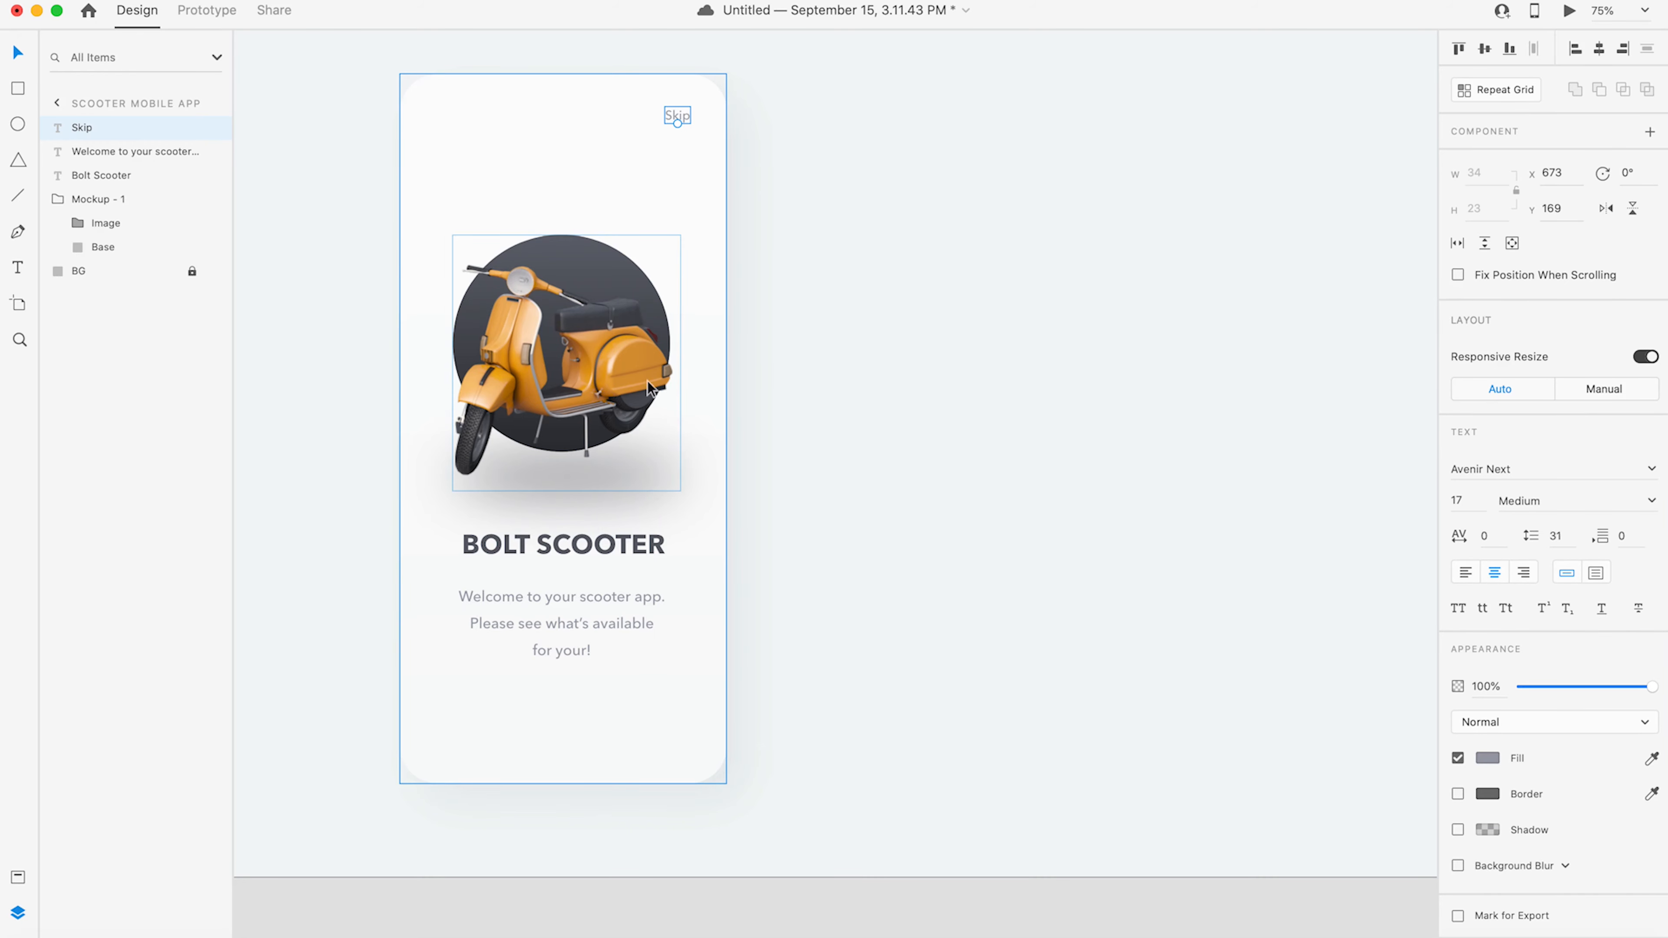
scroll(663, 387, down, 2)
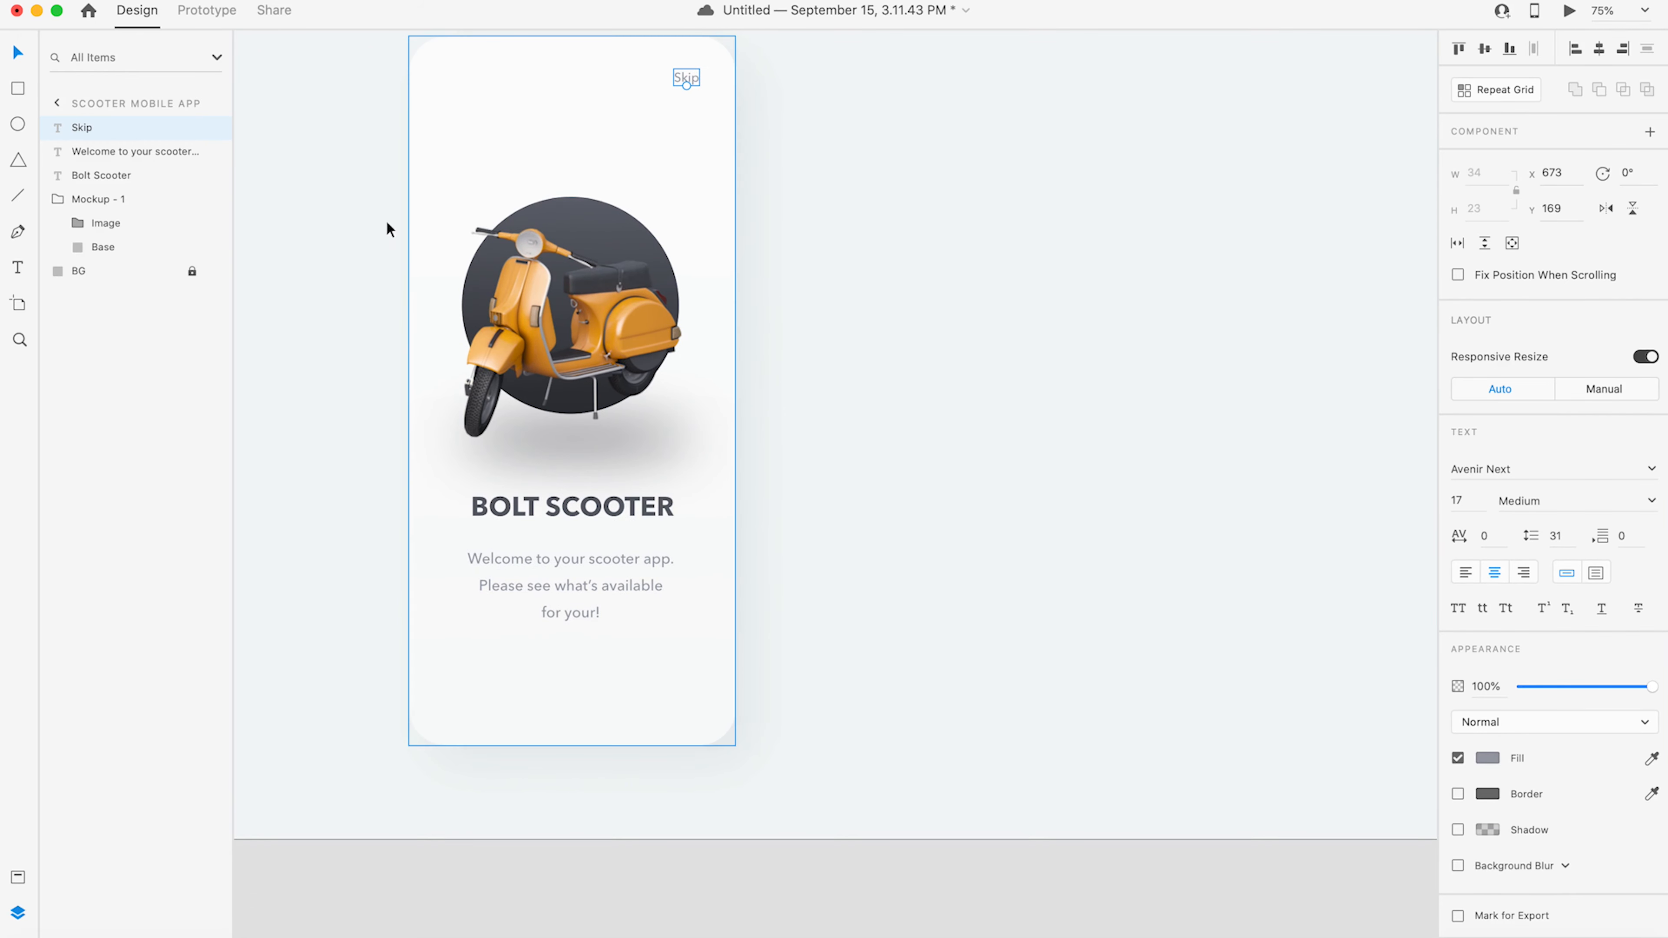
- Move the Skip, welcome paragraph and Bolt Scooter text layers into the Mockup - 1 group above its Image layer
shift+click(83, 174)
drag(83, 174, 82, 210)
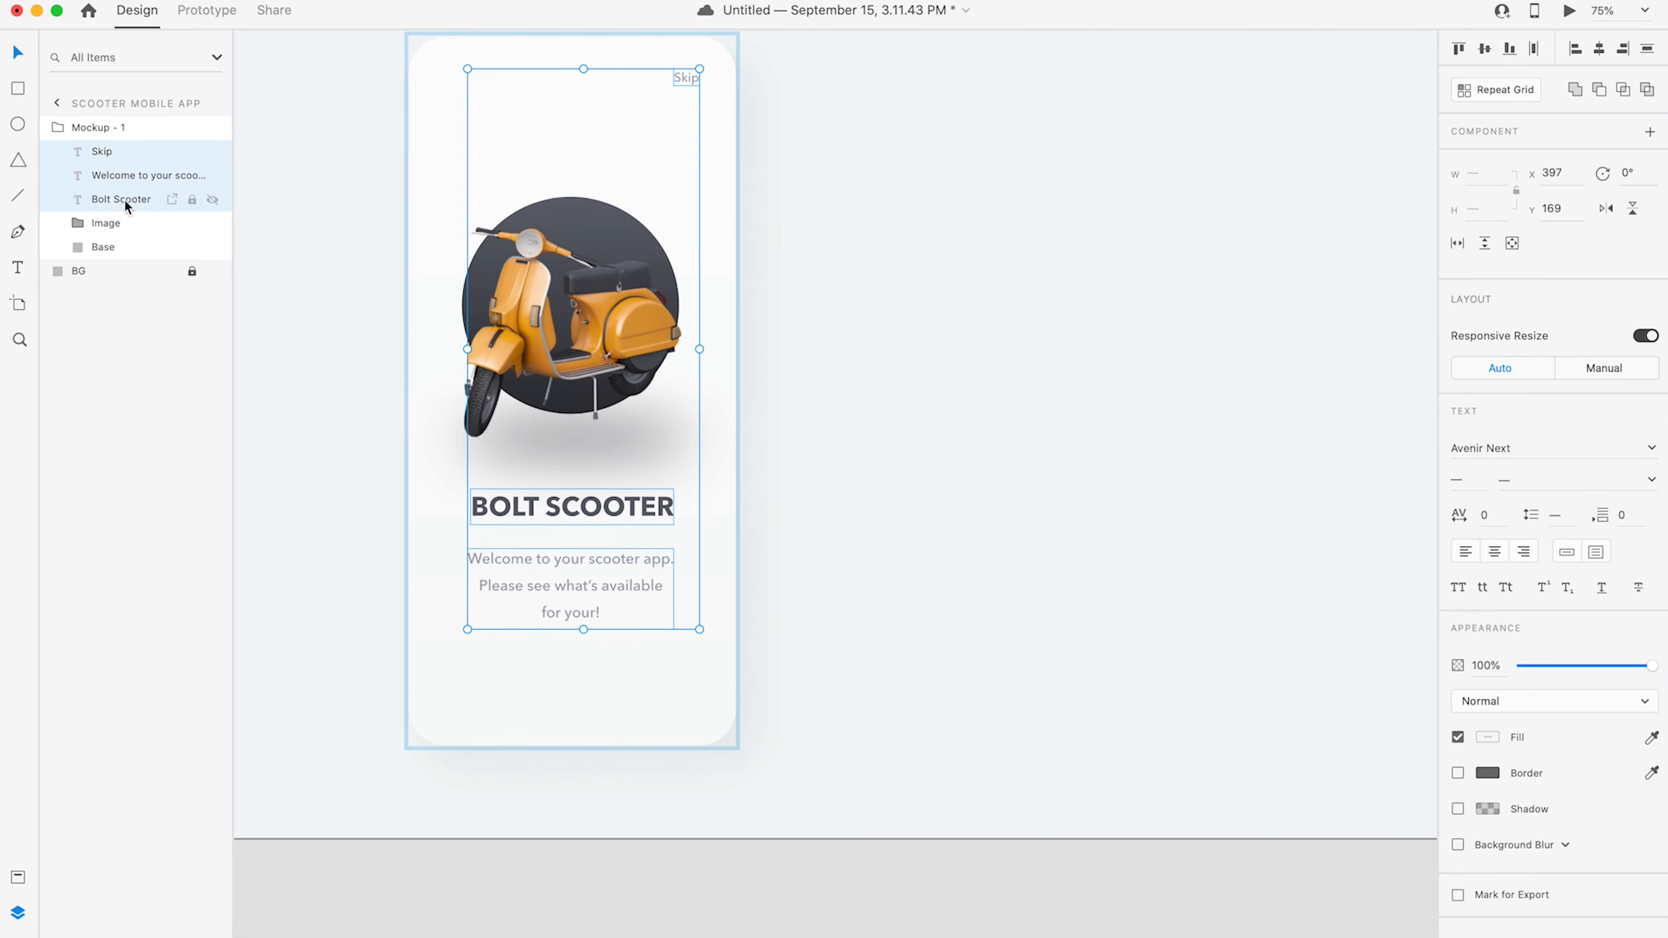
click(61, 129)
click(212, 128)
click(213, 128)
click(499, 917)
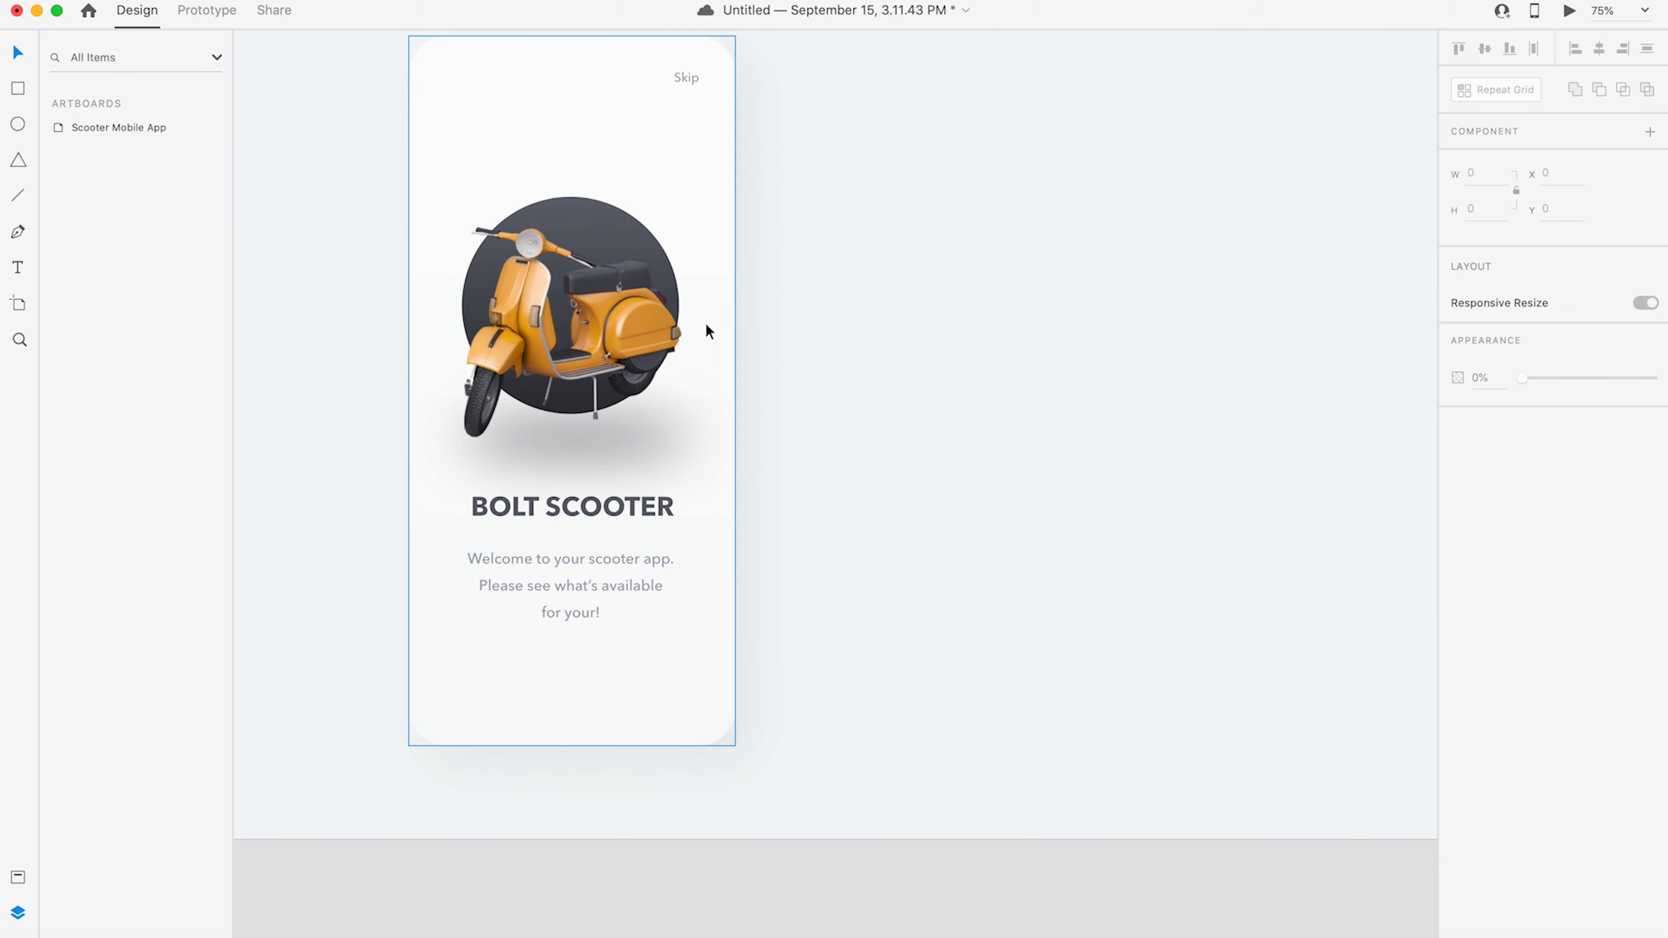
- Draw a borderless rectangle about 225 × 77 below the welcome paragraph, filled with orange sampled from the scooter's body
click(18, 88)
mouse_move(478, 634)
mouse_down()
mouse_move(664, 692)
mouse_move(646, 691)
mouse_up()
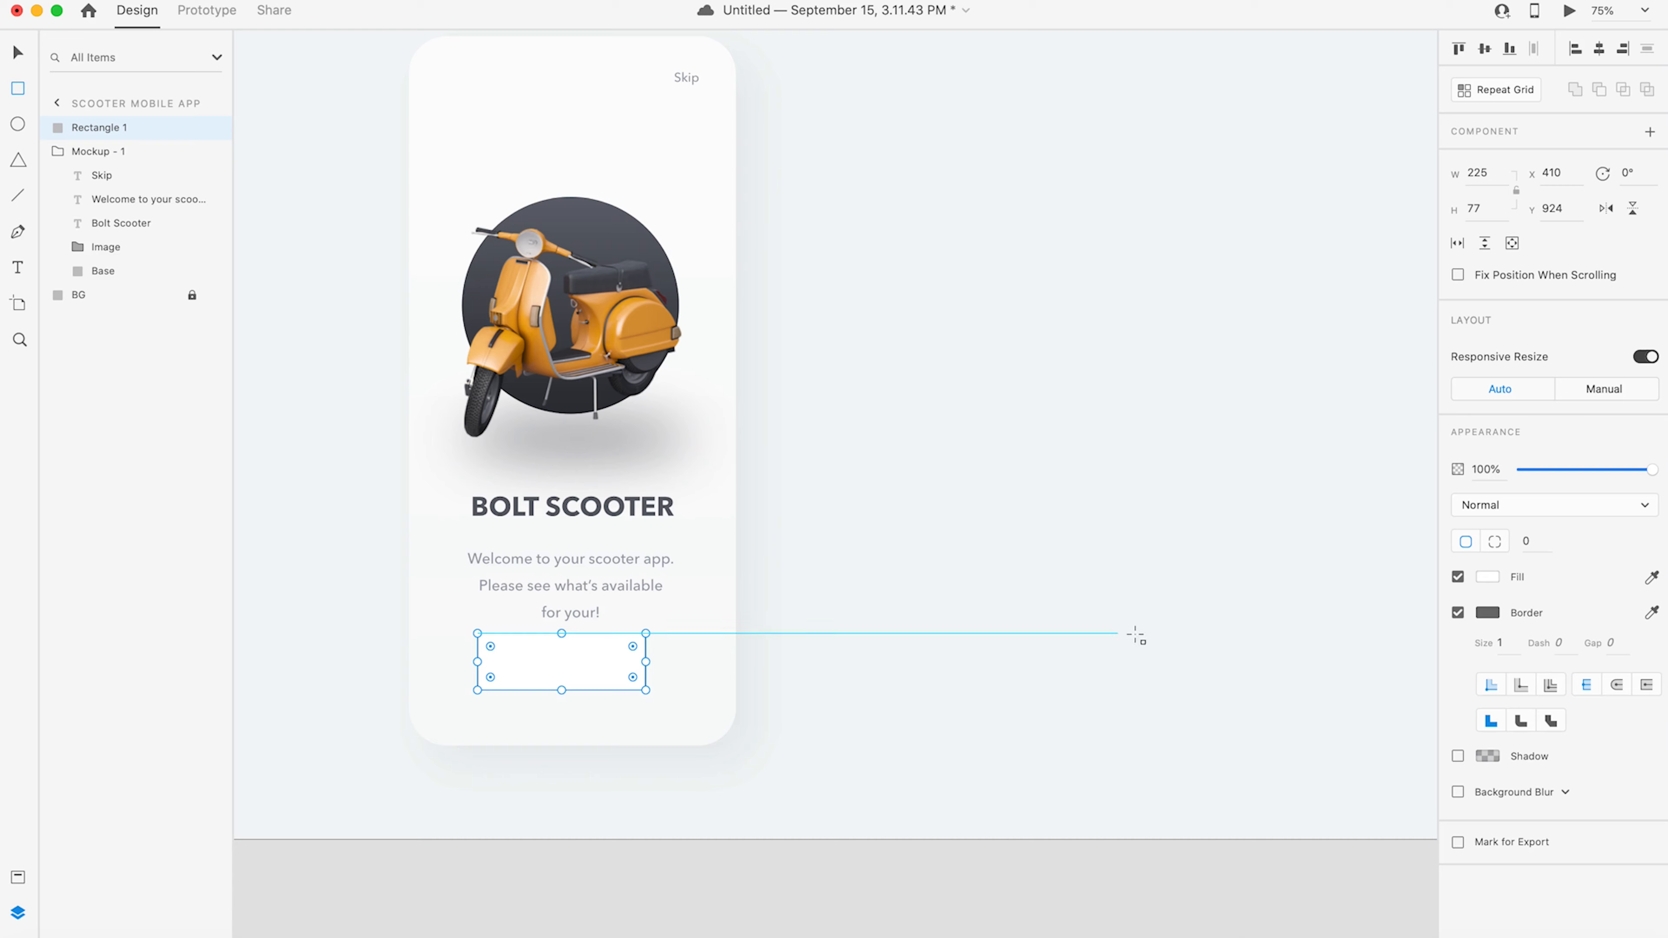
click(1461, 614)
click(1651, 578)
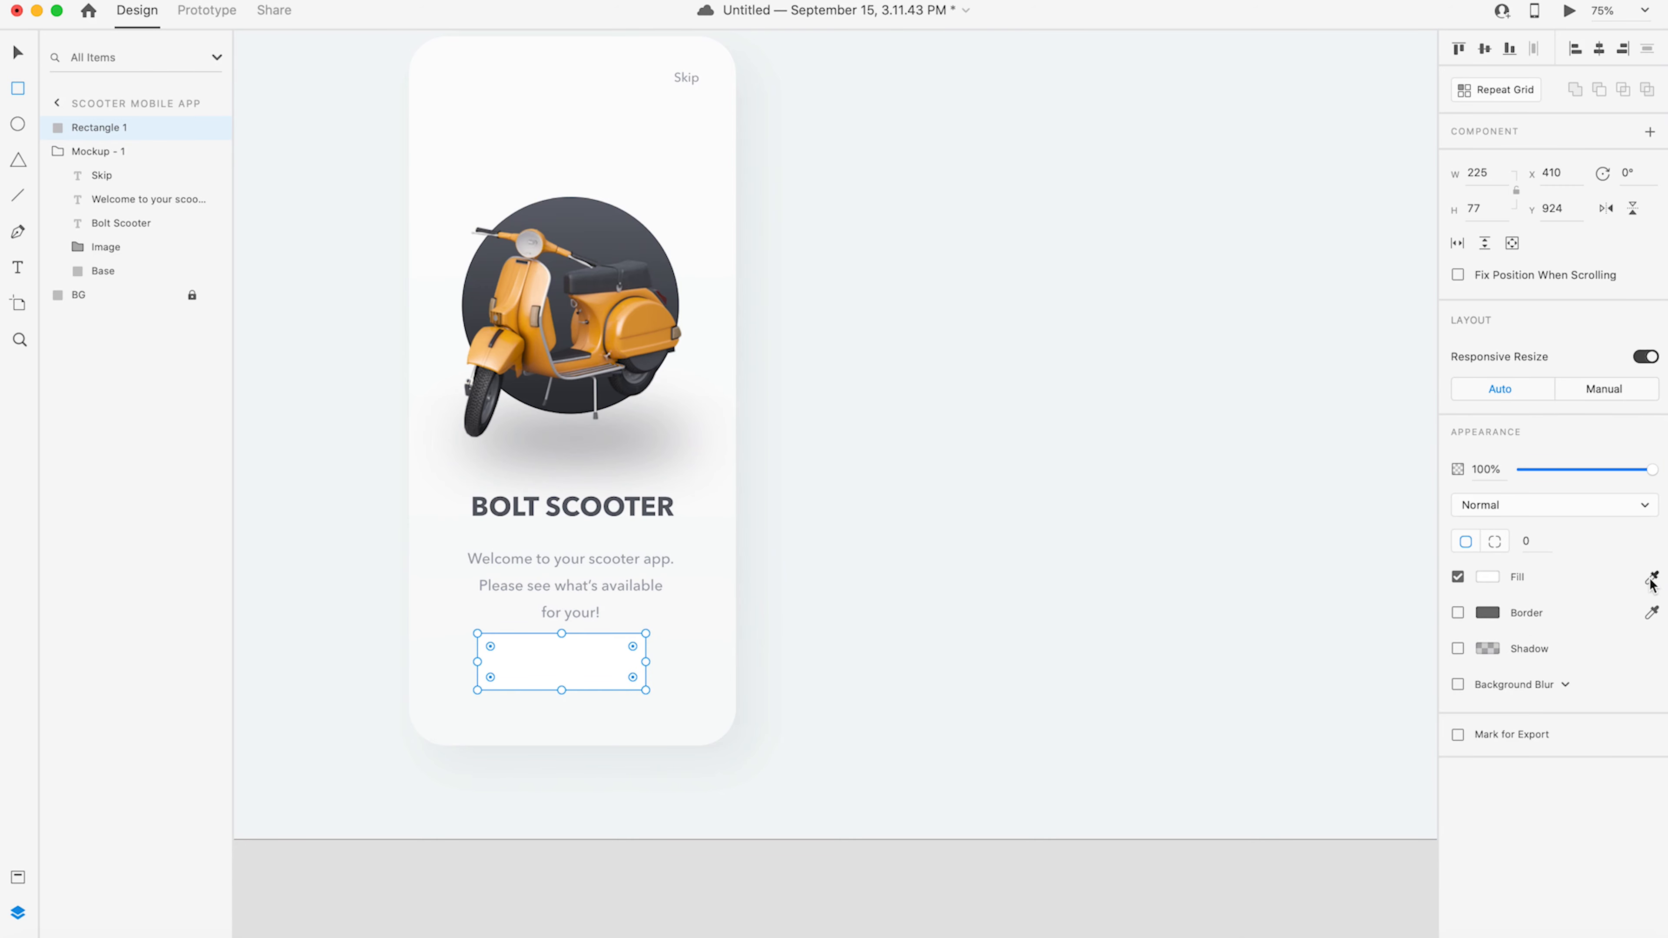
click(640, 319)
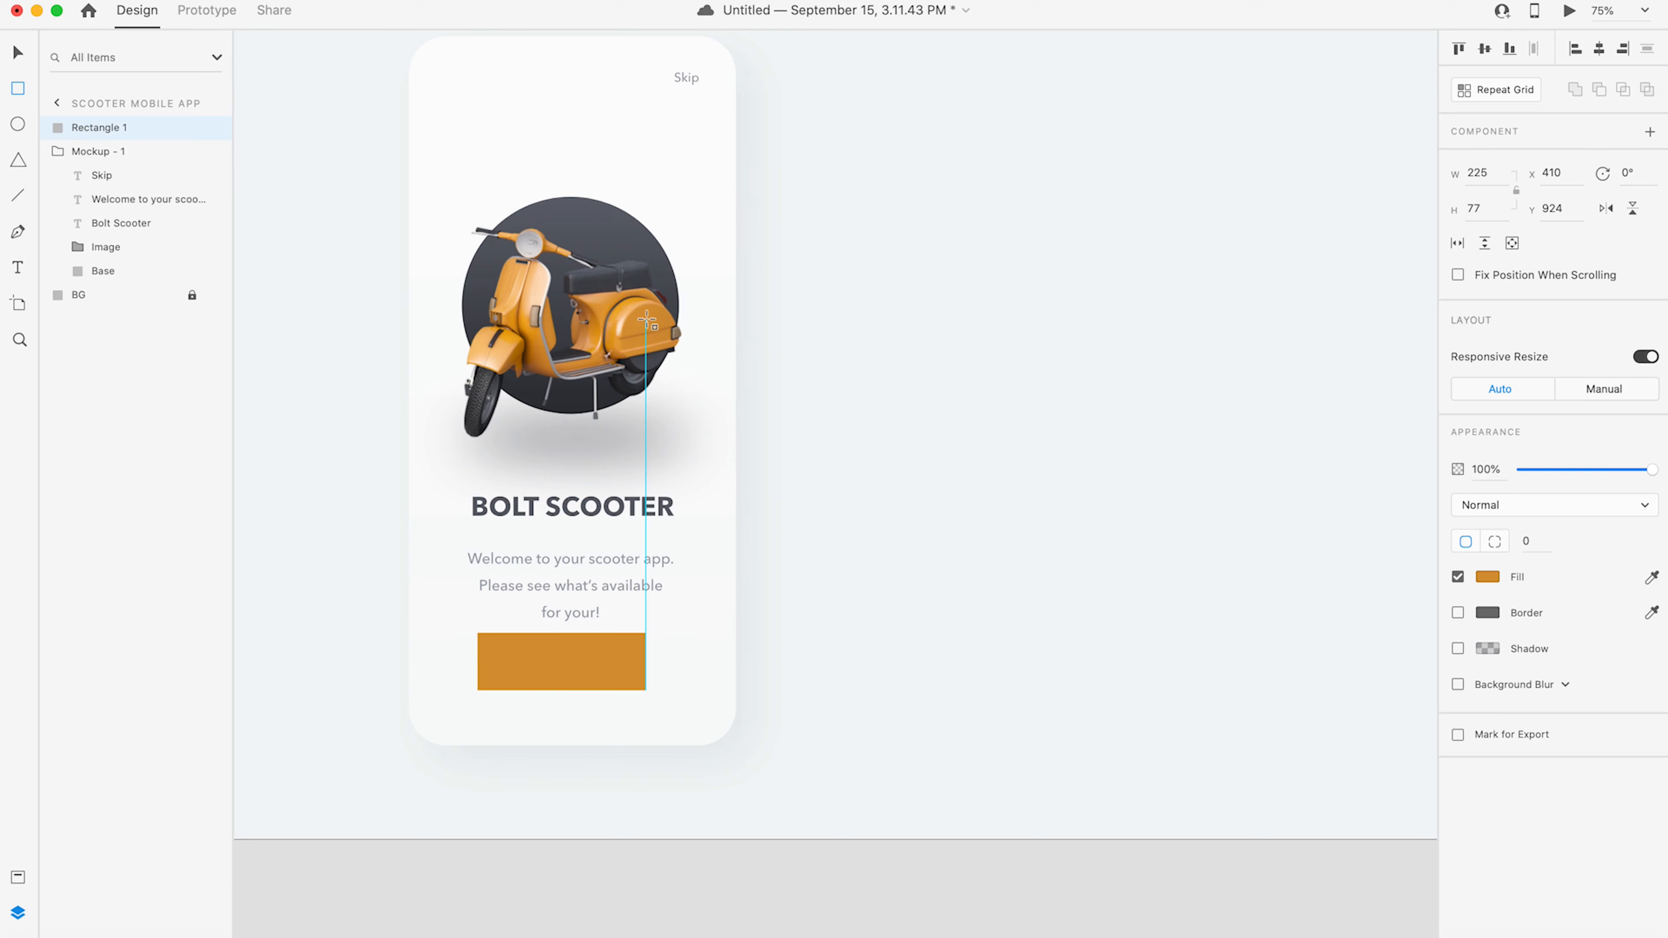
- Set the orange rectangle's corner radius to 50
click(1525, 541)
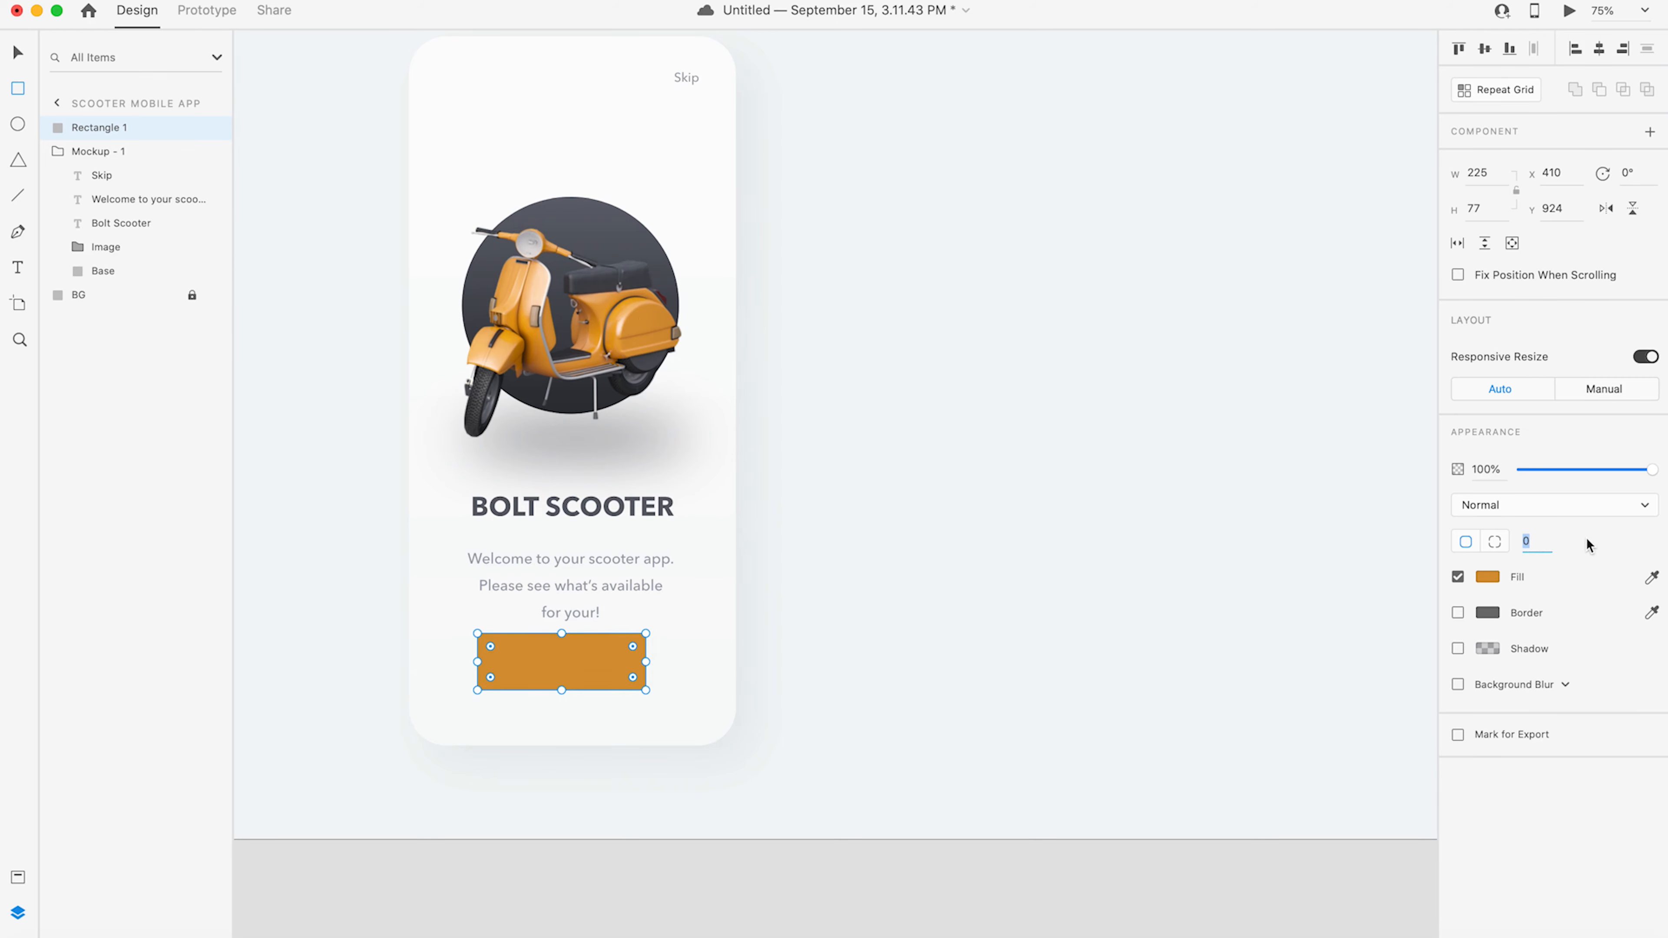
text(50)
key(Return)
click(17, 53)
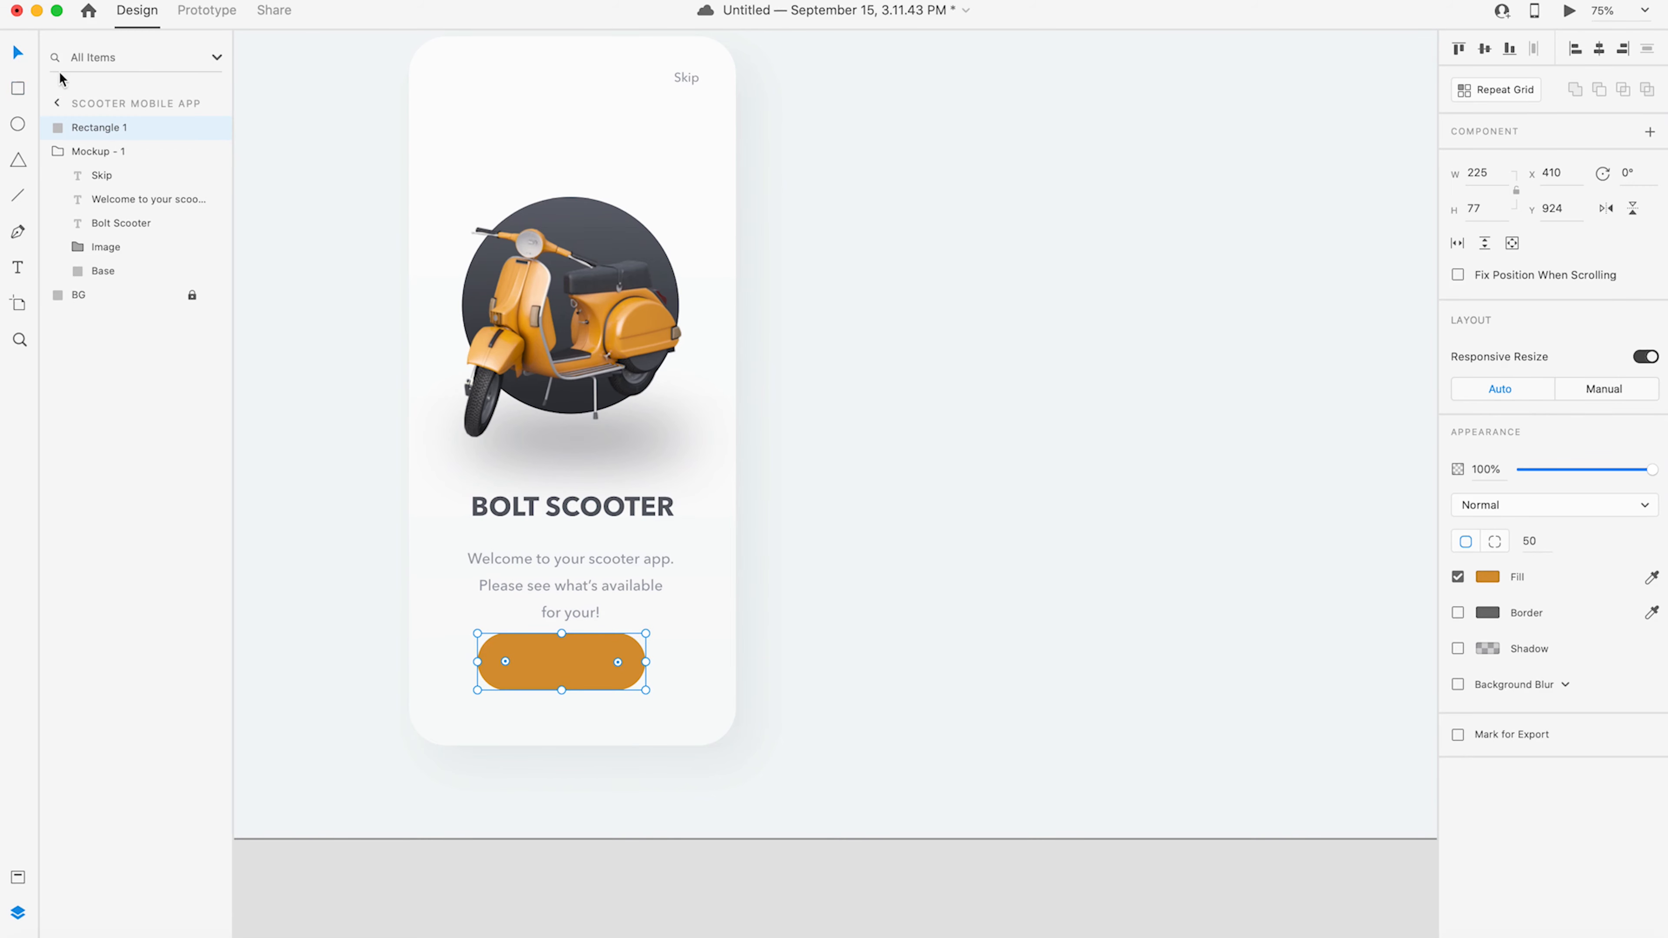
- Rename the orange rectangle's layer as CTA and move it into the Mockup - 1 group above Skip
double_click(103, 129)
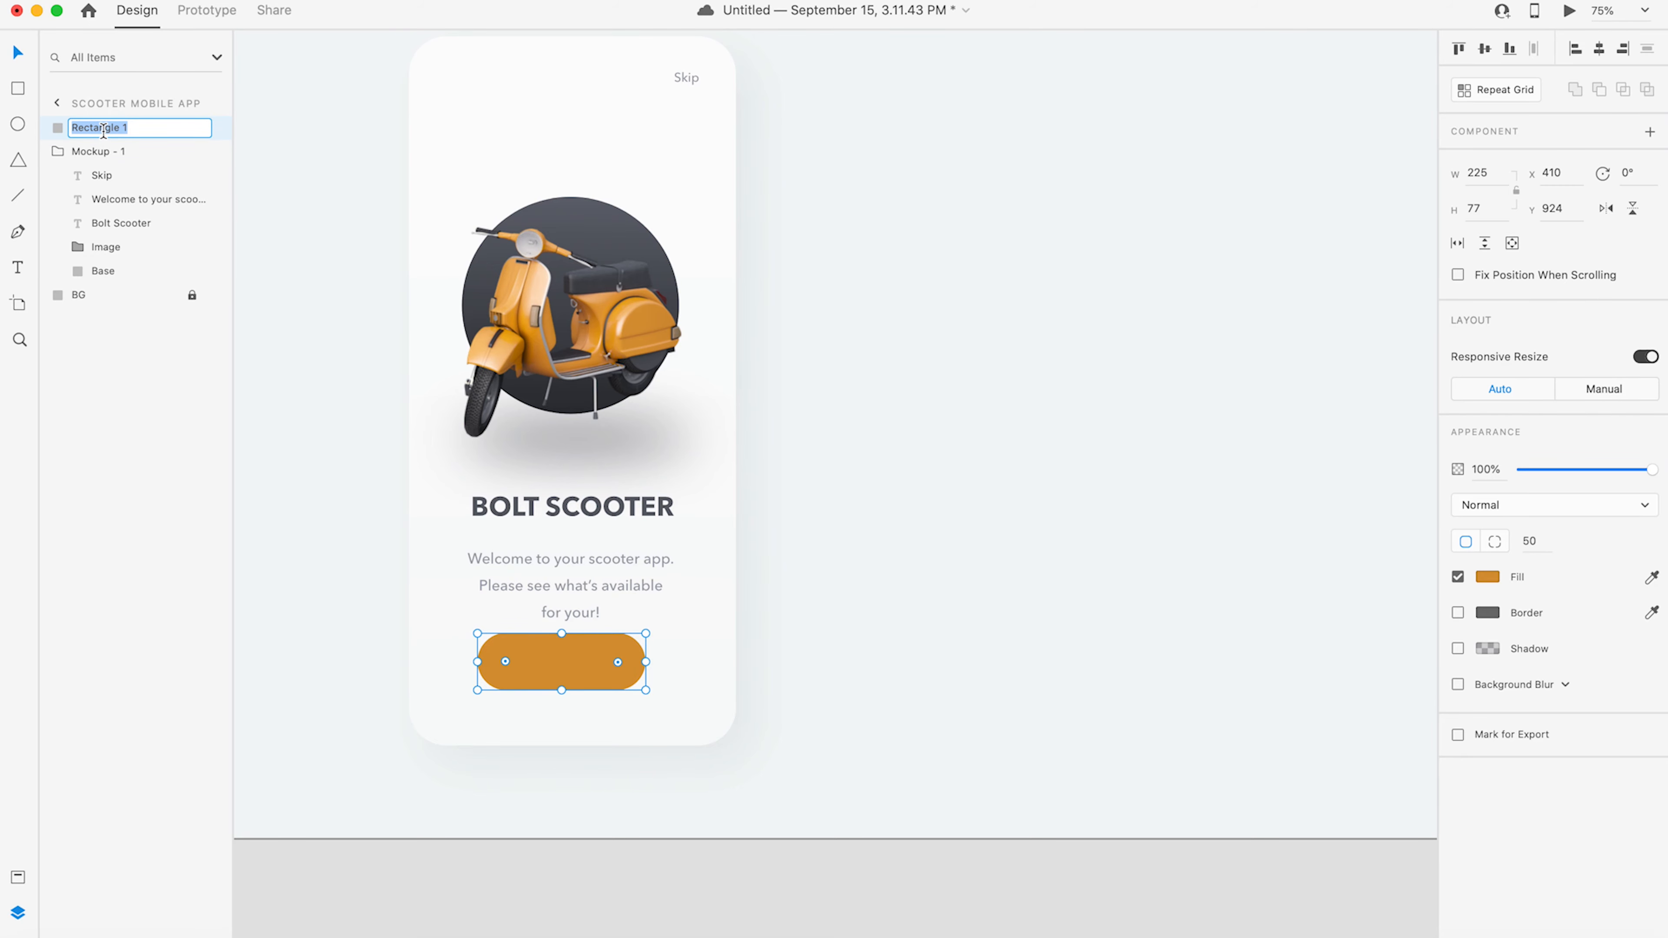
text(CTA)
key(Return)
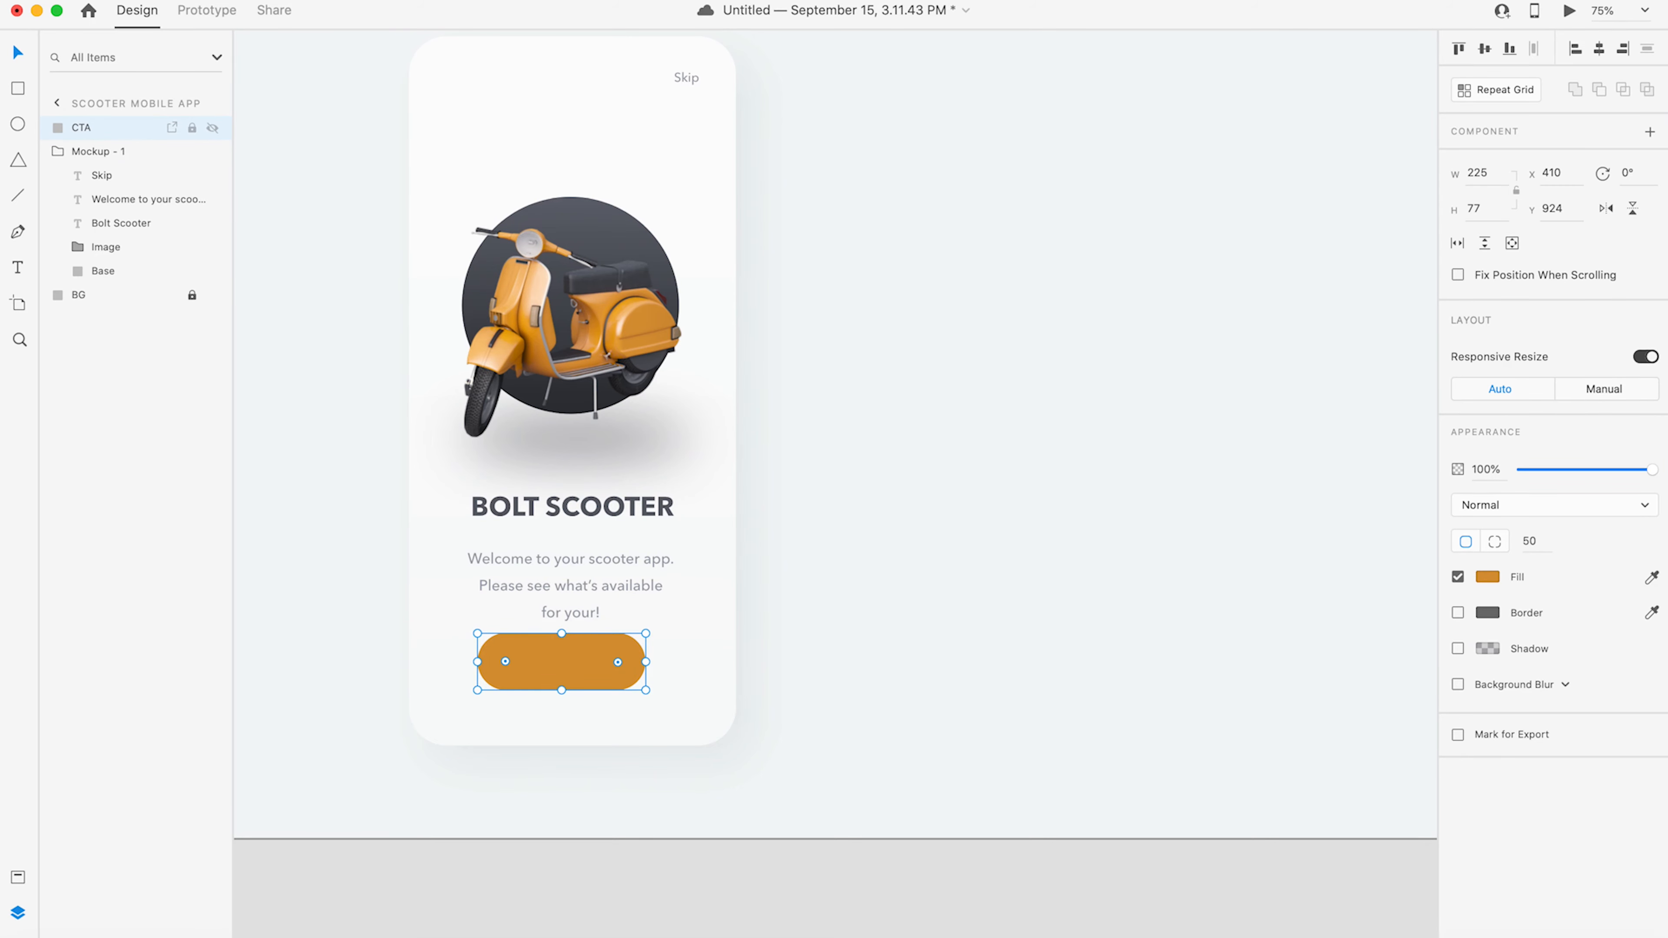
drag(103, 125, 110, 170)
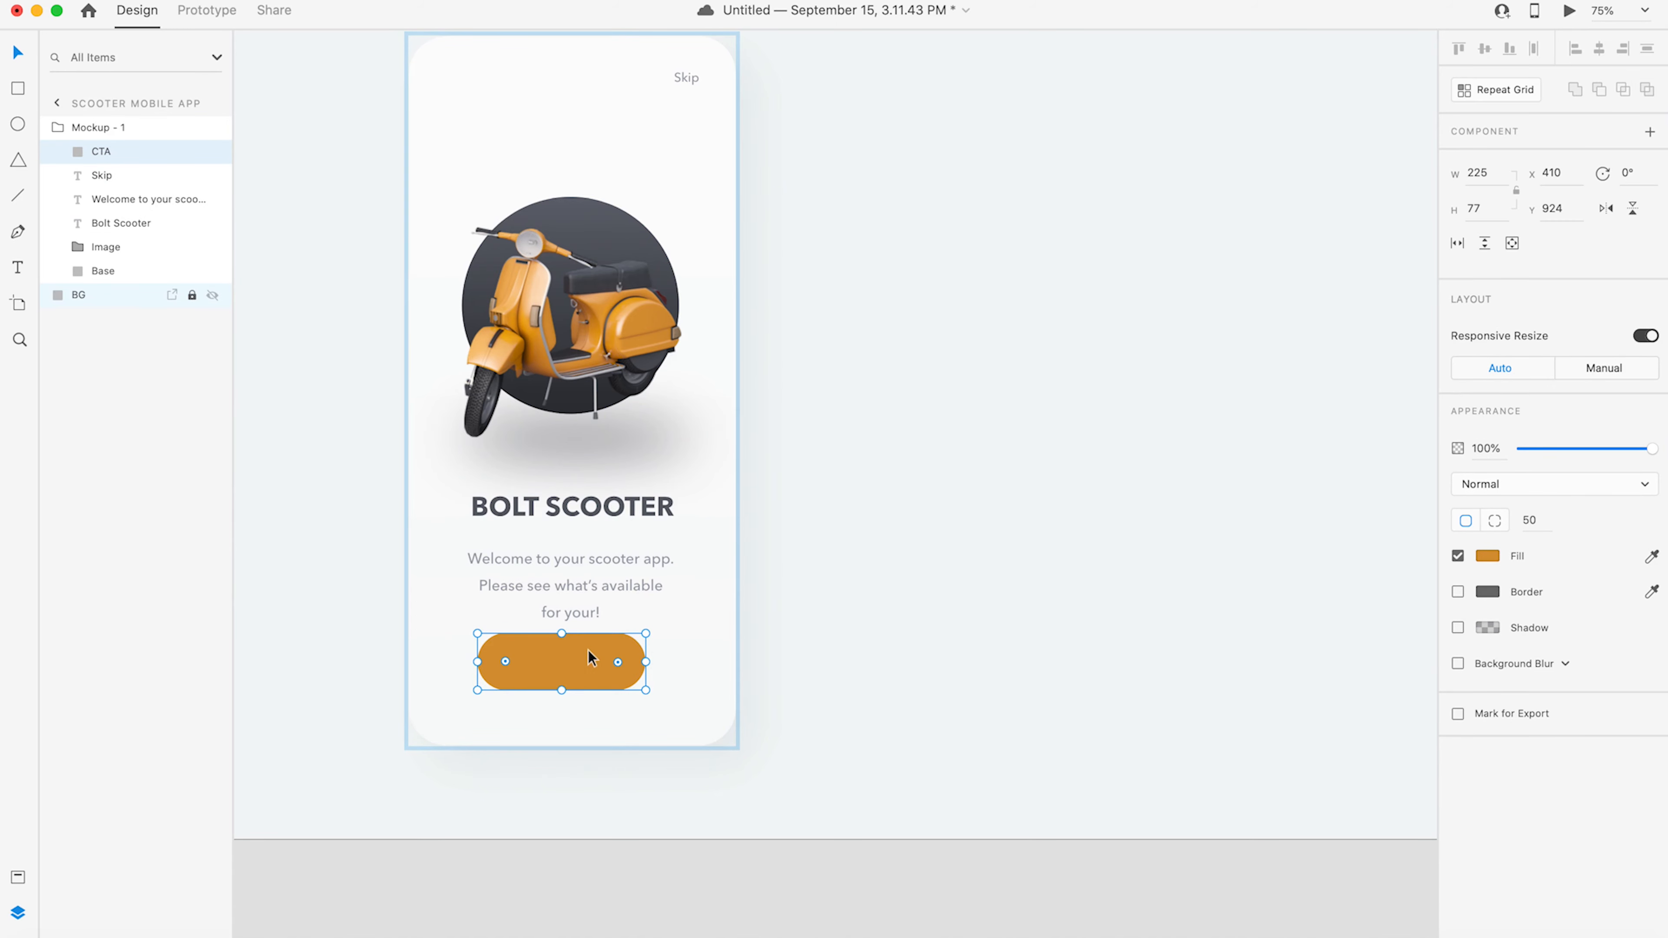
- Move the CTA shape to X 429, Y 950, duplicate it at Y 982 and fill the copy with darker orange #A7742B
drag(587, 669, 599, 706)
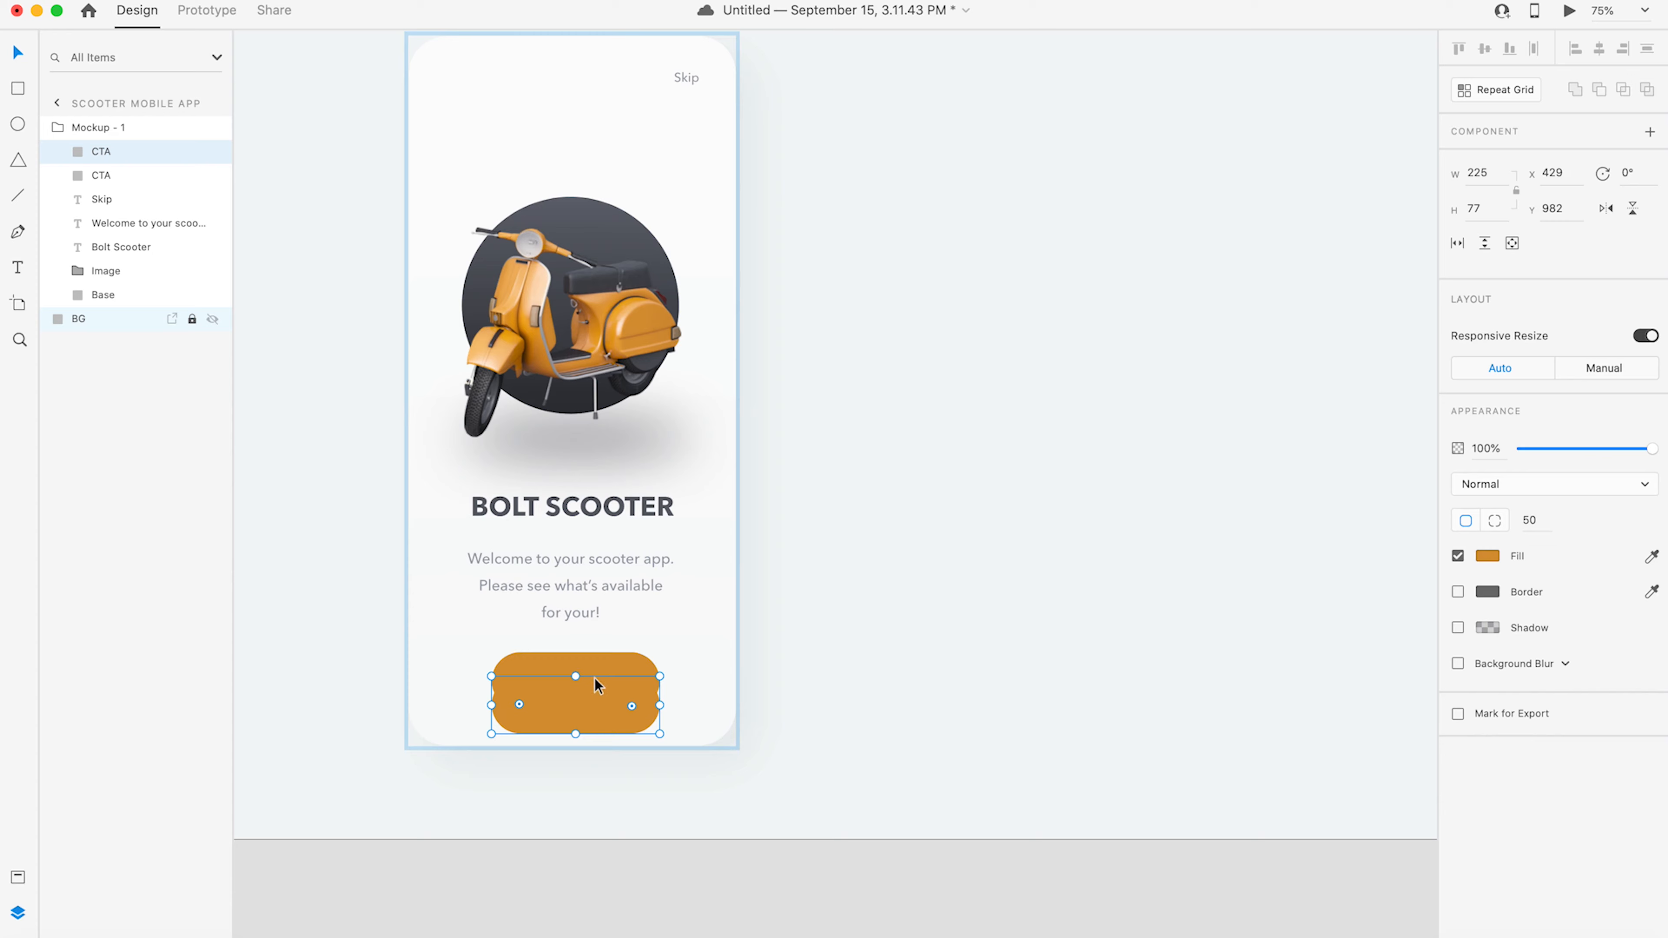
click(1486, 556)
click(1369, 502)
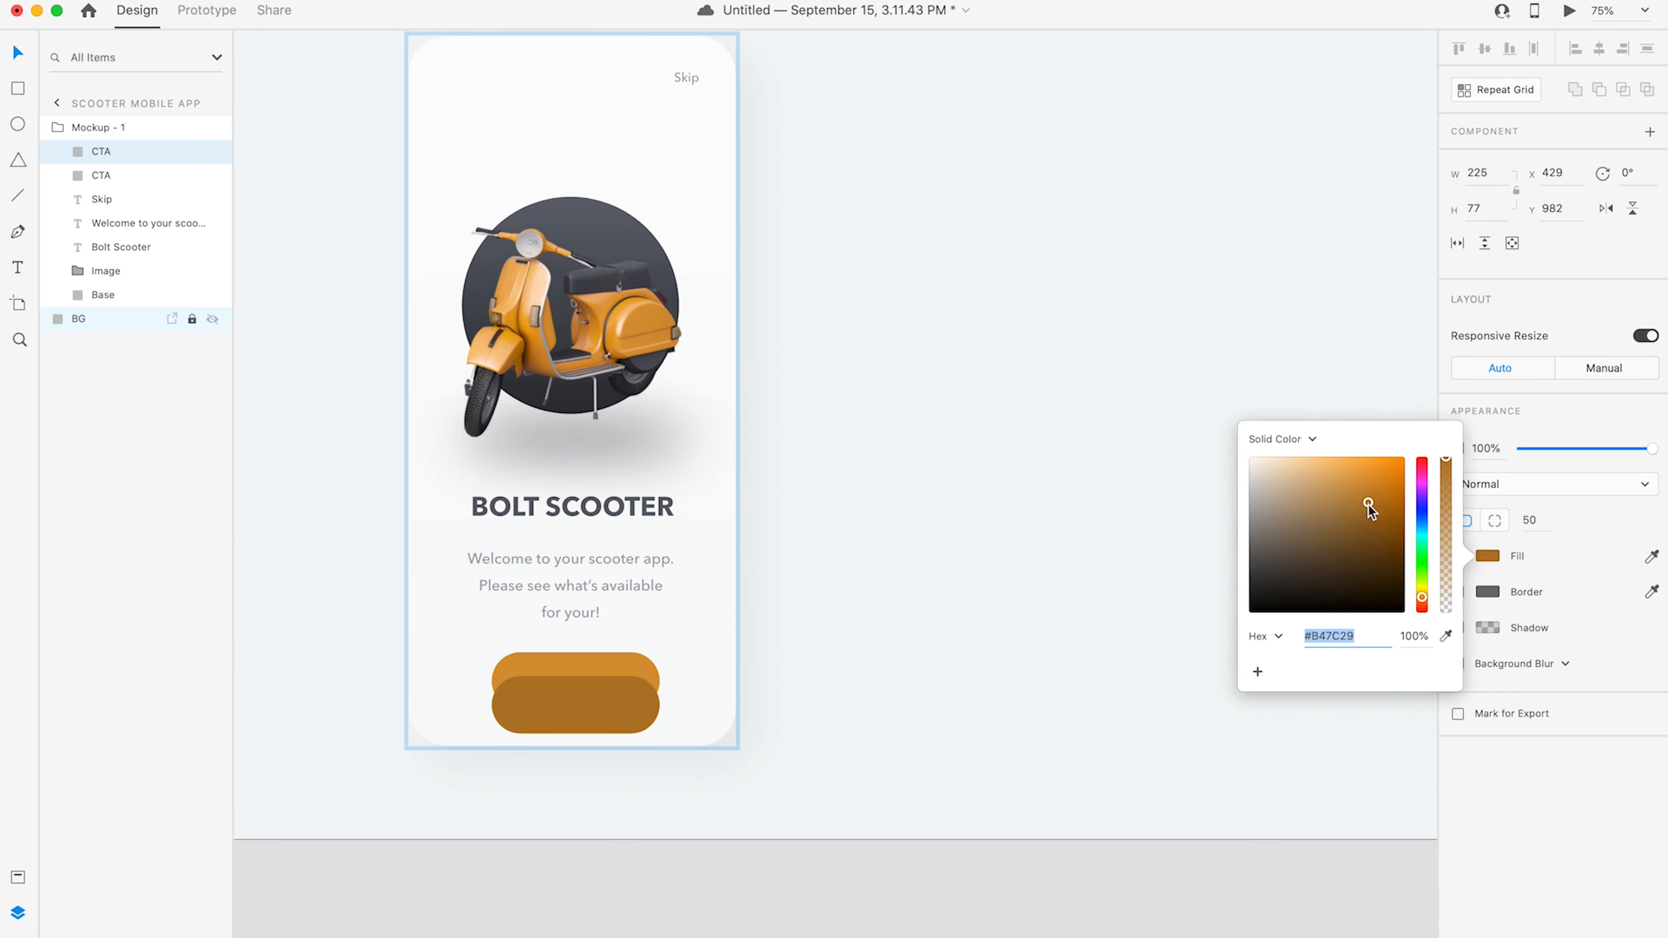
drag(1364, 508, 1366, 513)
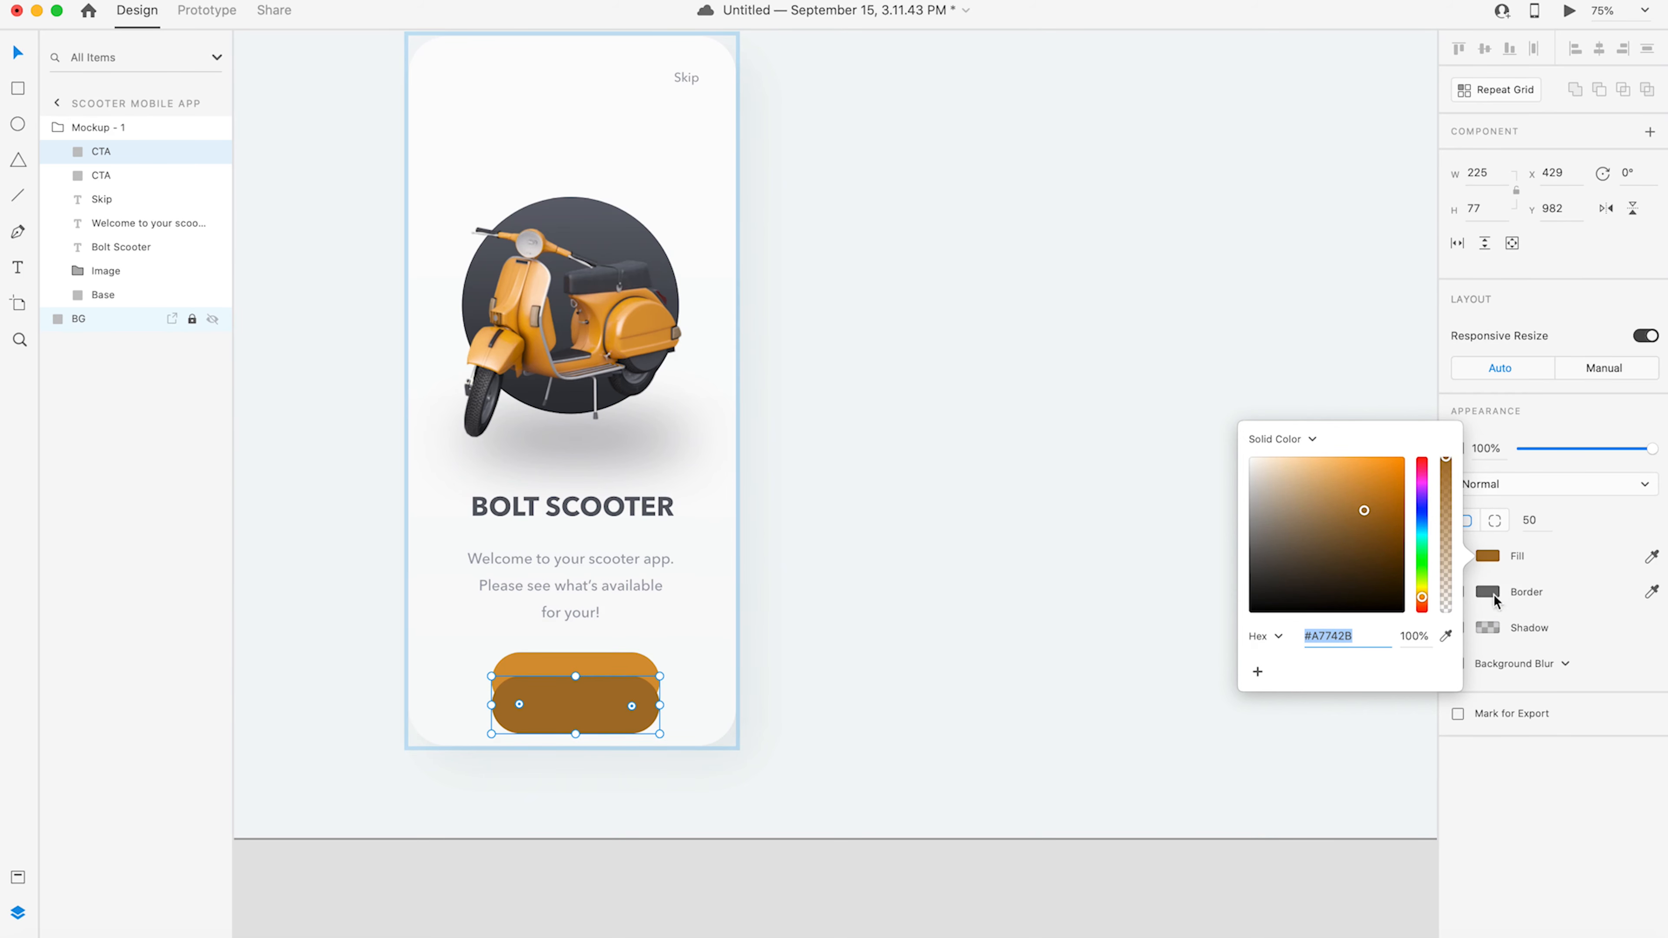
- Apply an Object Blur of 24 to the darker button copy
click(1531, 649)
click(1564, 662)
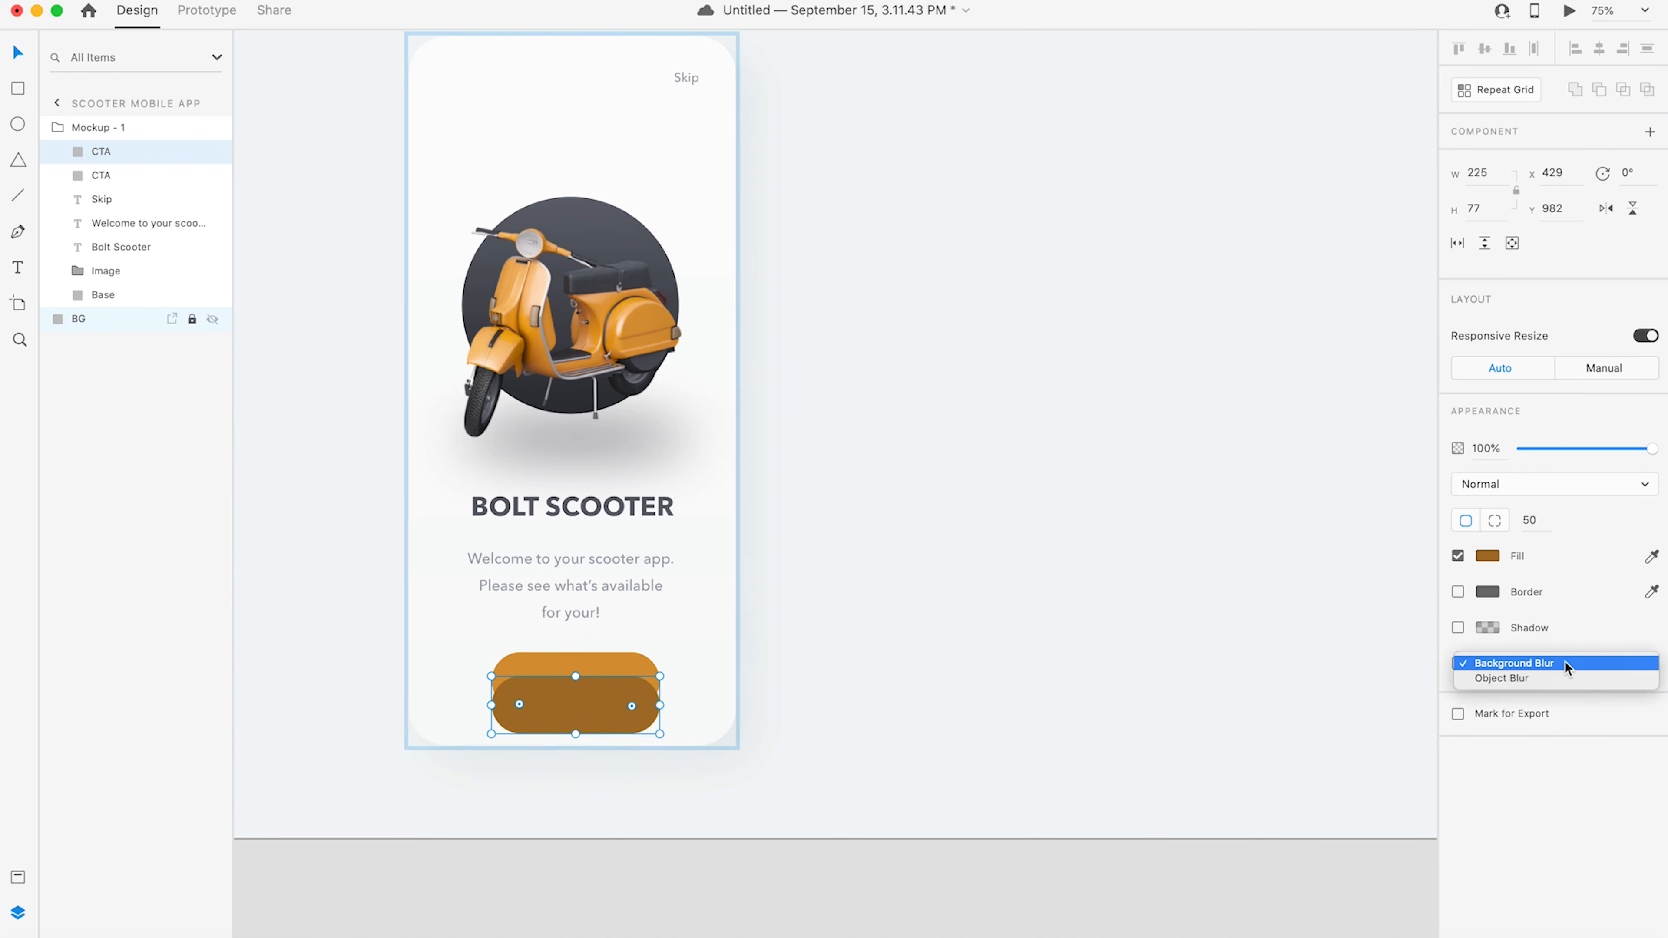
click(1504, 679)
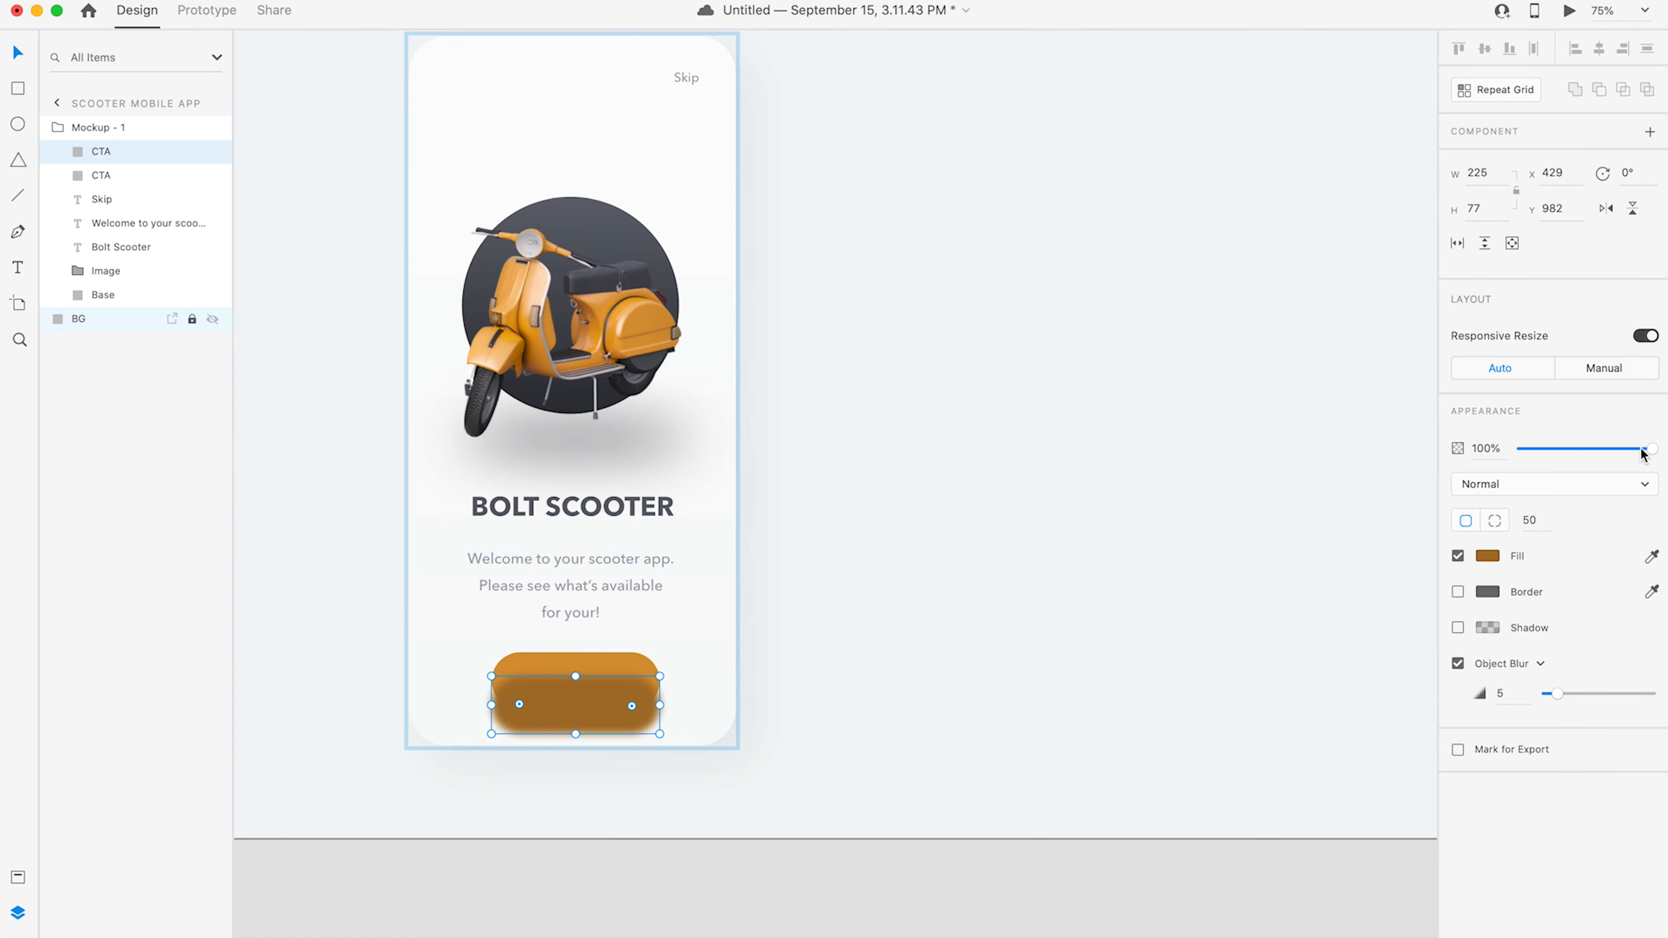
drag(1558, 697, 1583, 700)
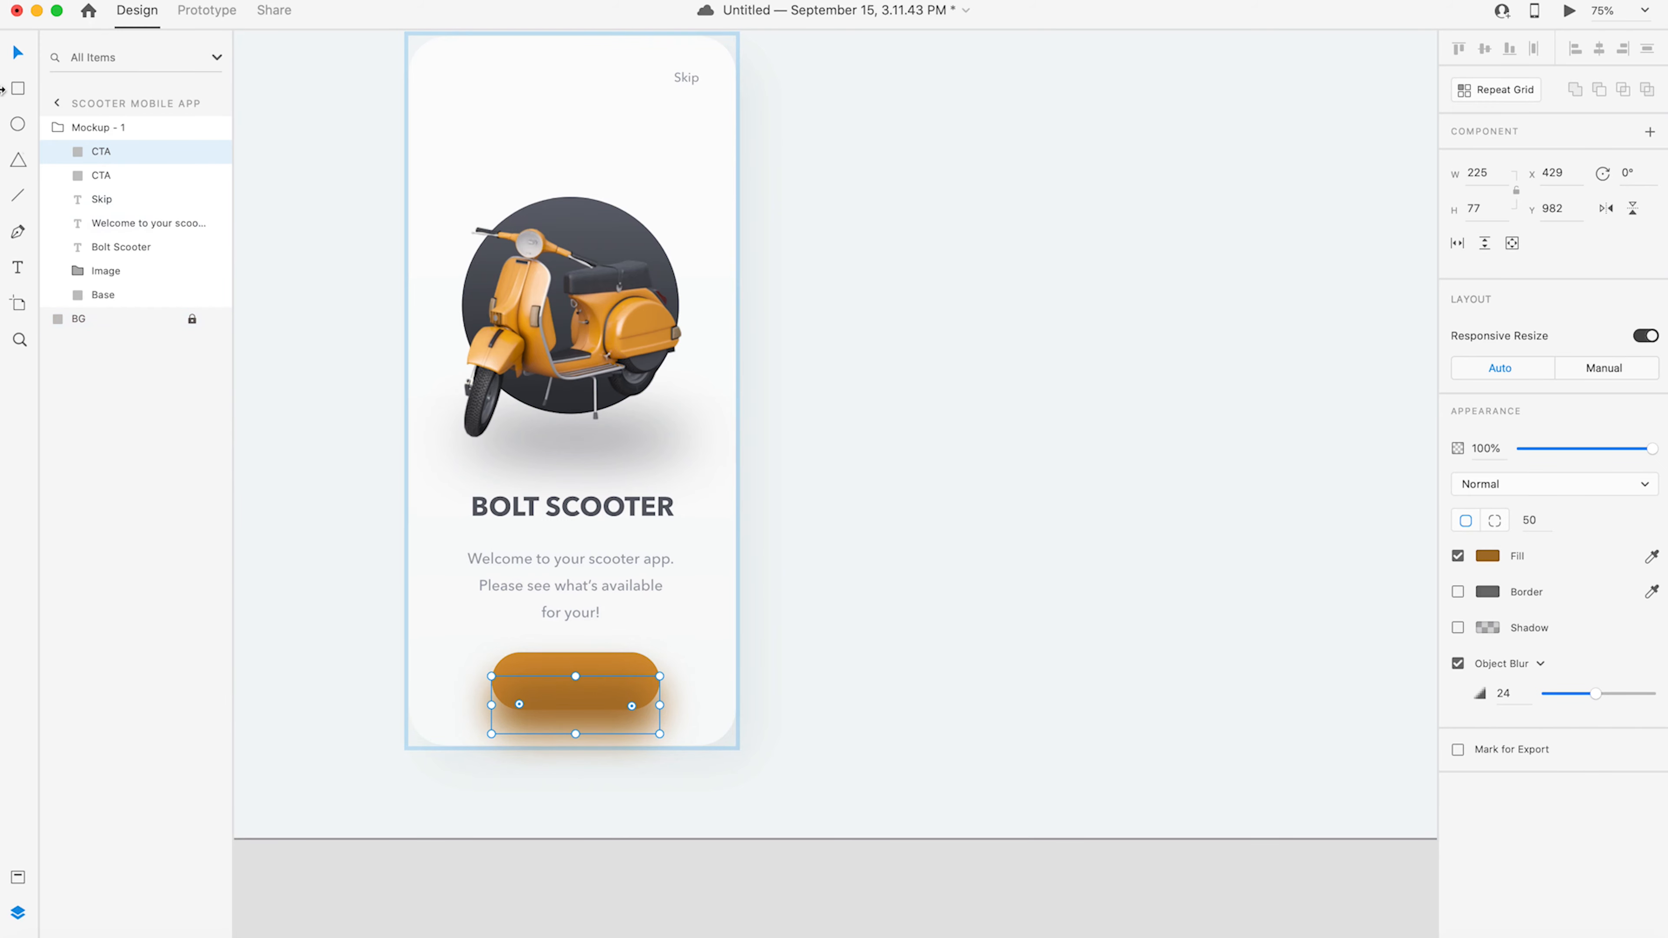
- Rename the blurred copy's layer as CTAb Shadow and place it beneath the CTA layer
double_click(116, 152)
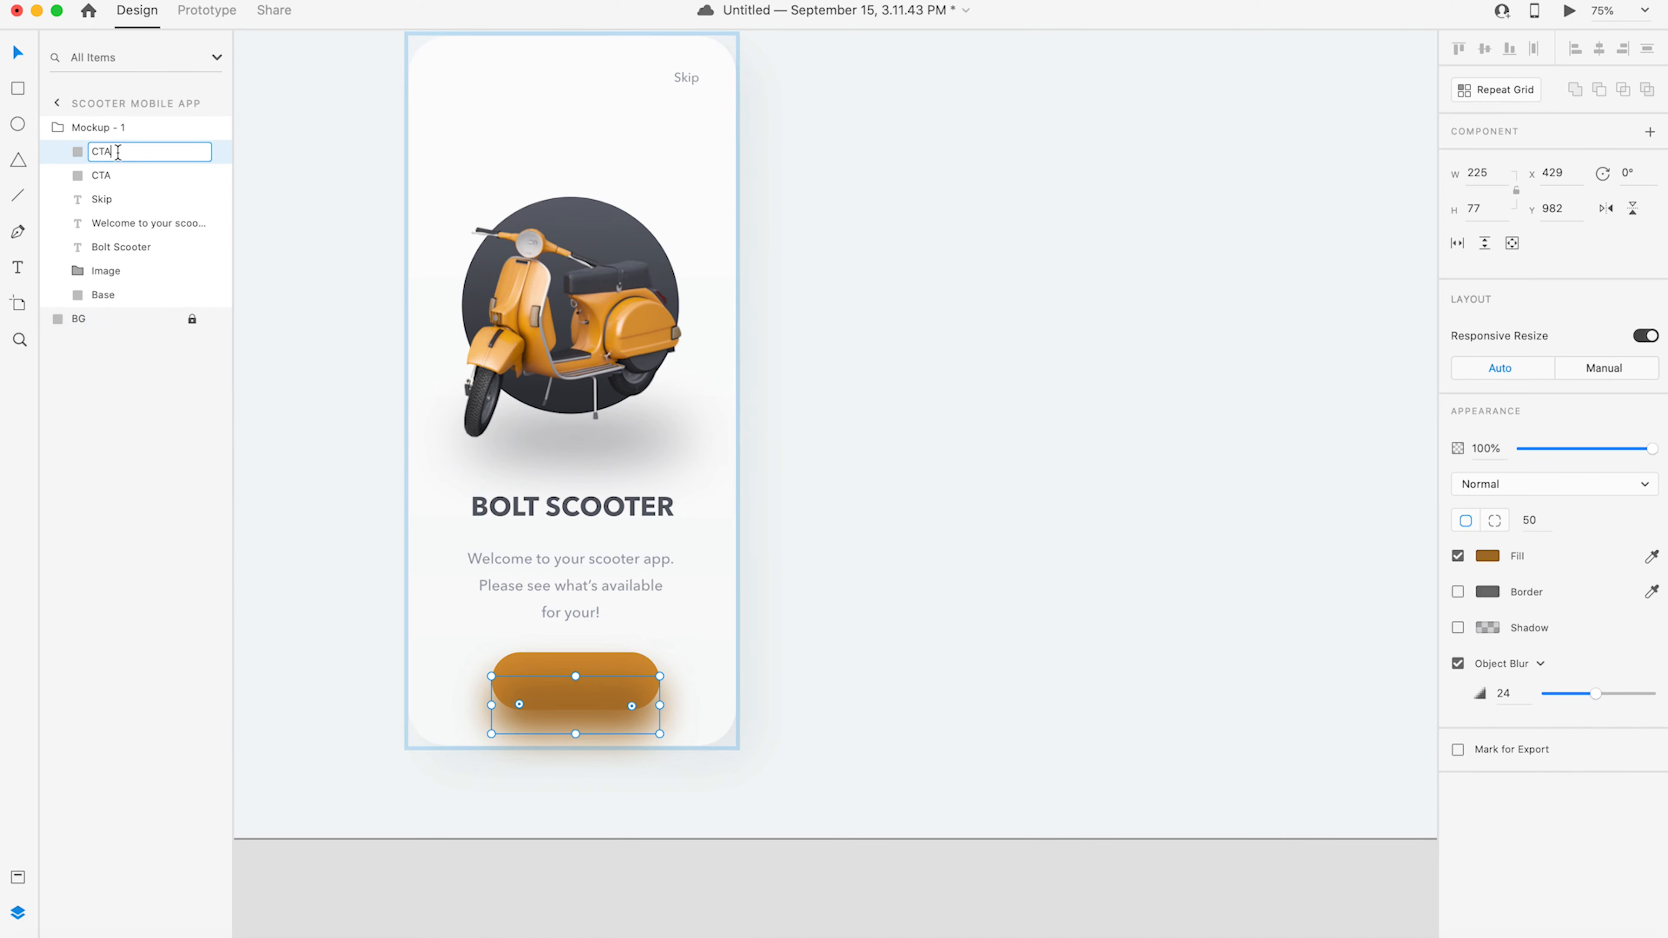
text(b Shadow)
key(Return)
drag(118, 151, 119, 177)
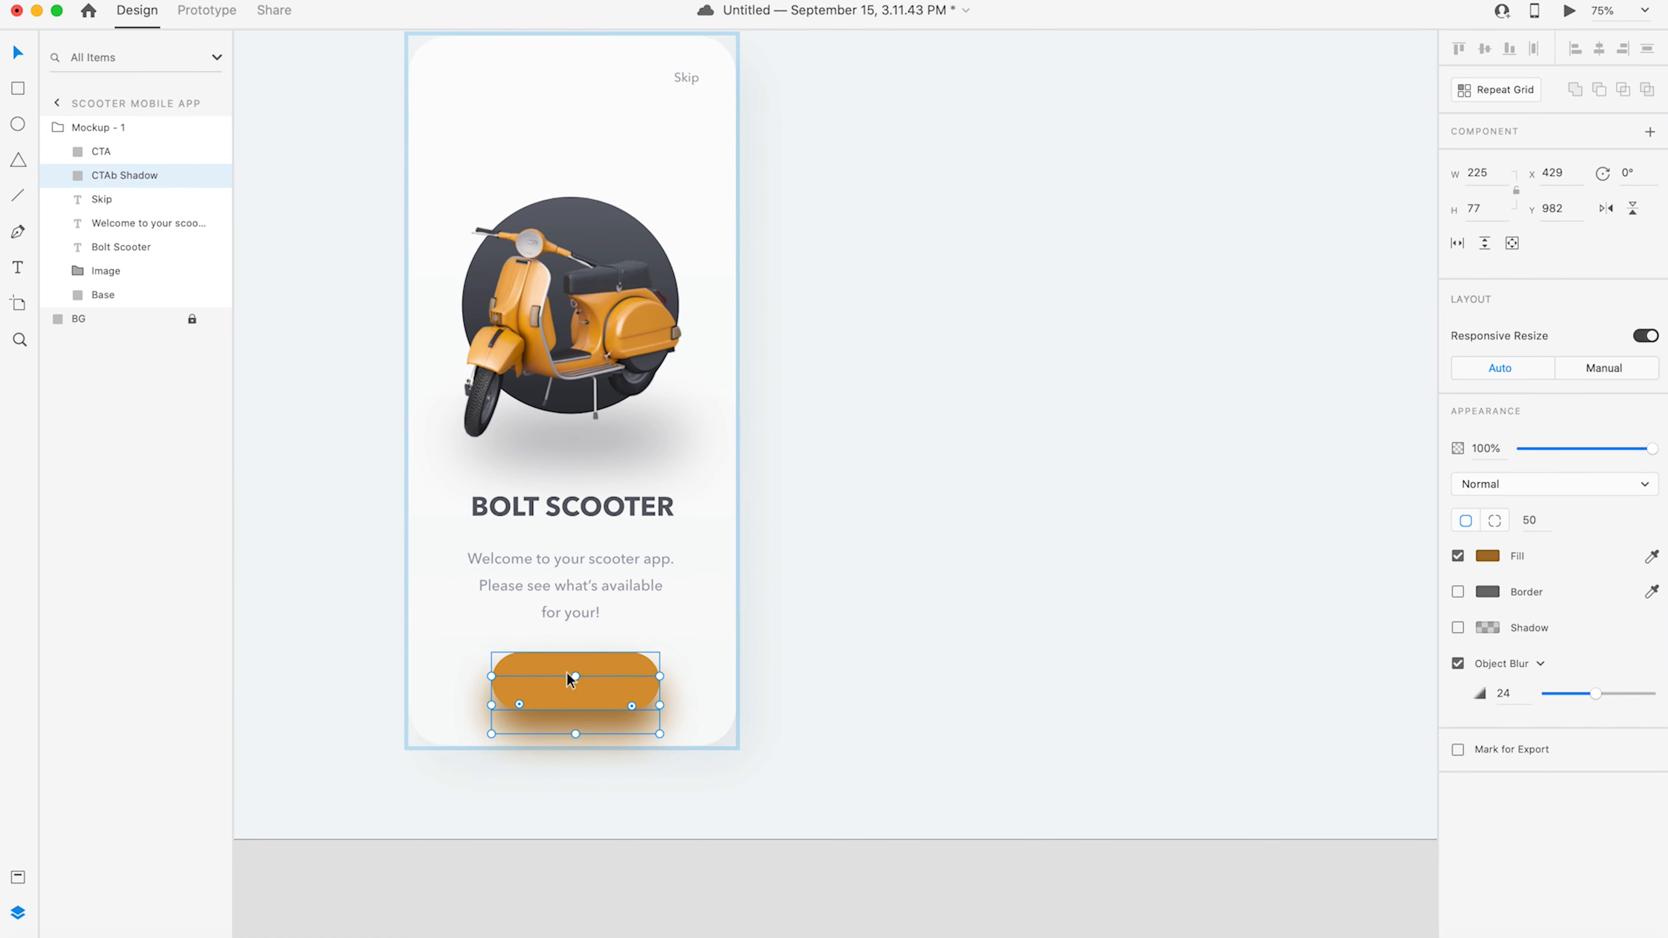
- Reduce the button shadow's height to about 39 at Y 999 and set its opacity to 71%
drag(575, 676, 618, 718)
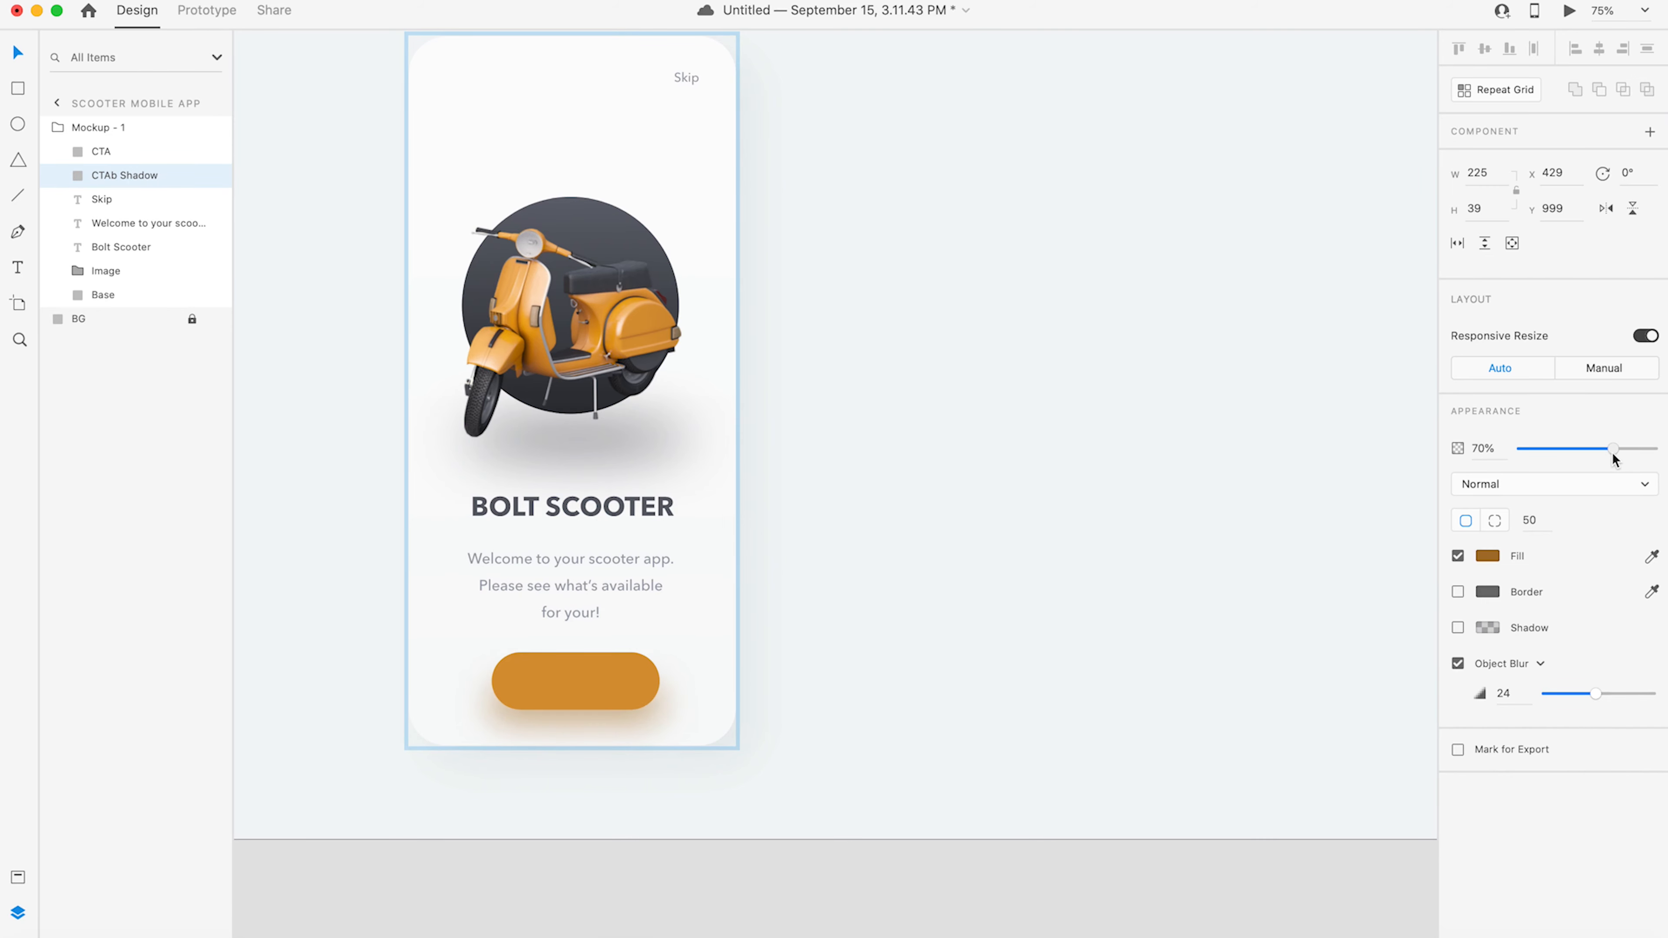
drag(1612, 452, 1614, 451)
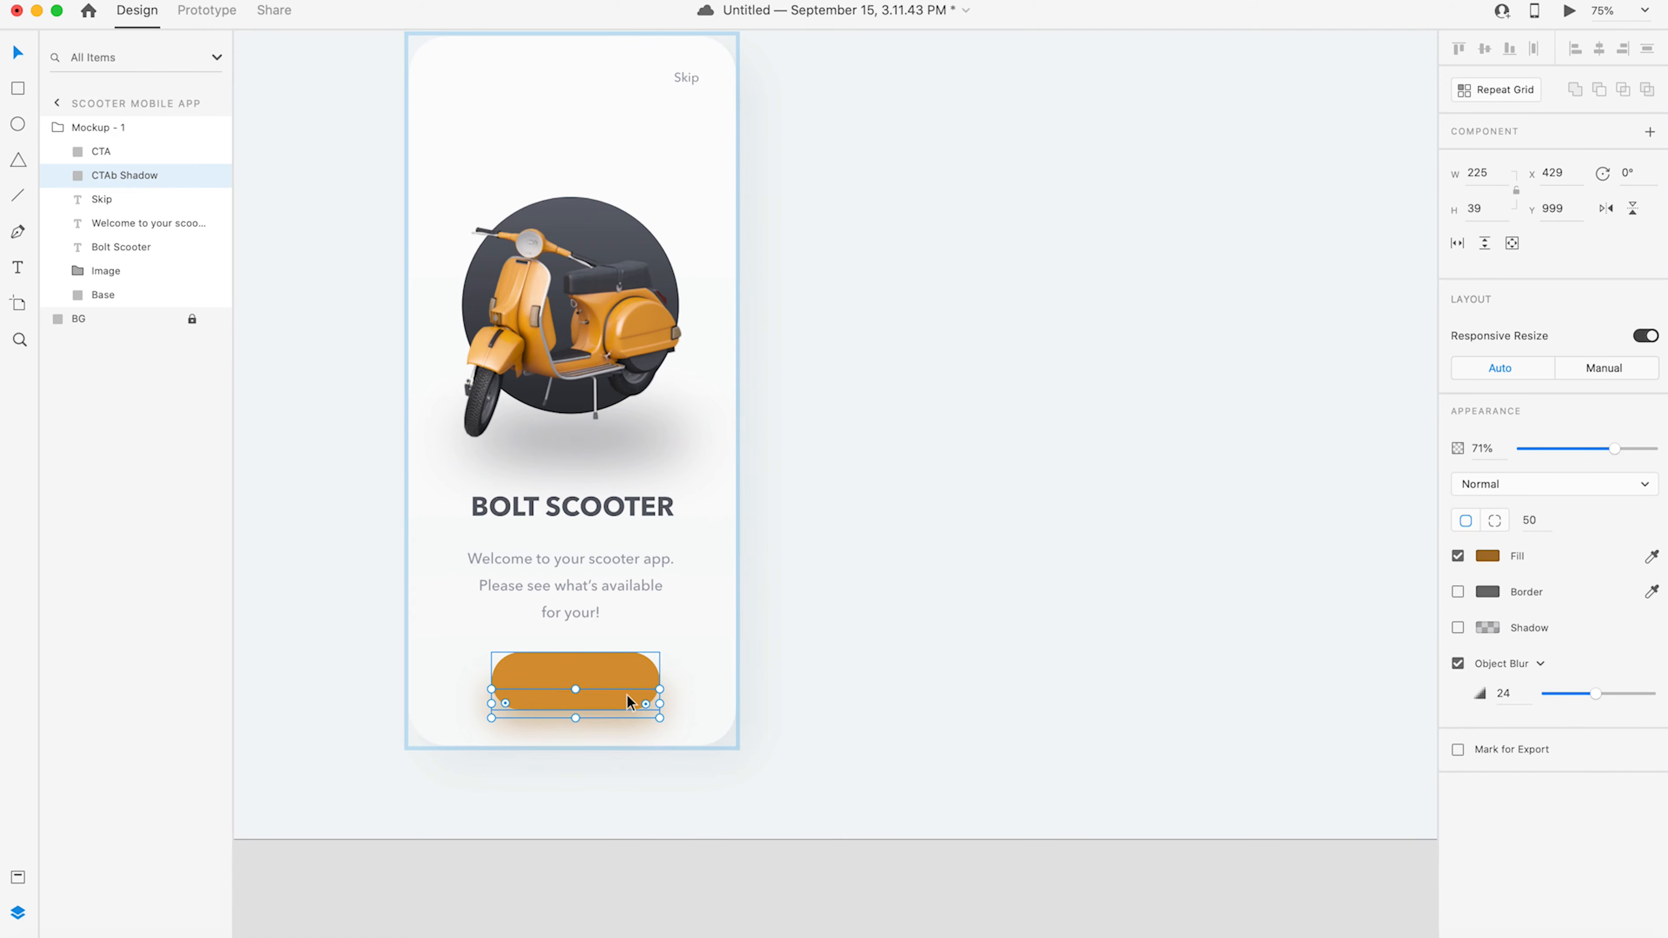
- Group the CTA shape with its shadow and name the group Button
shift+click(633, 668)
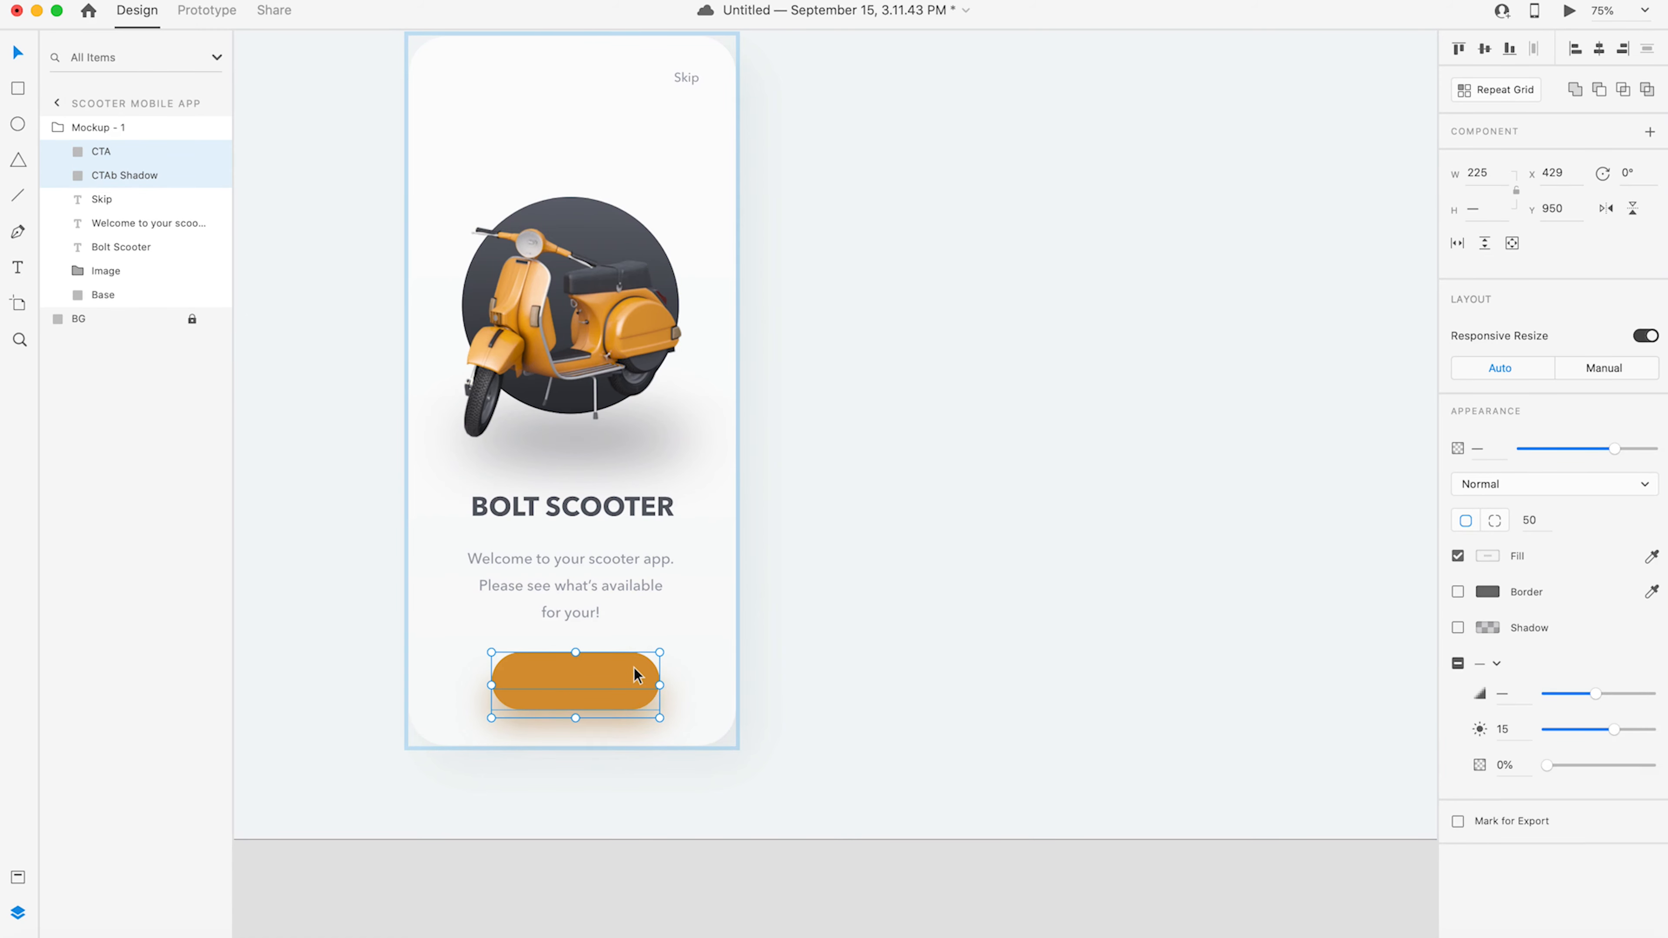
key(super+g)
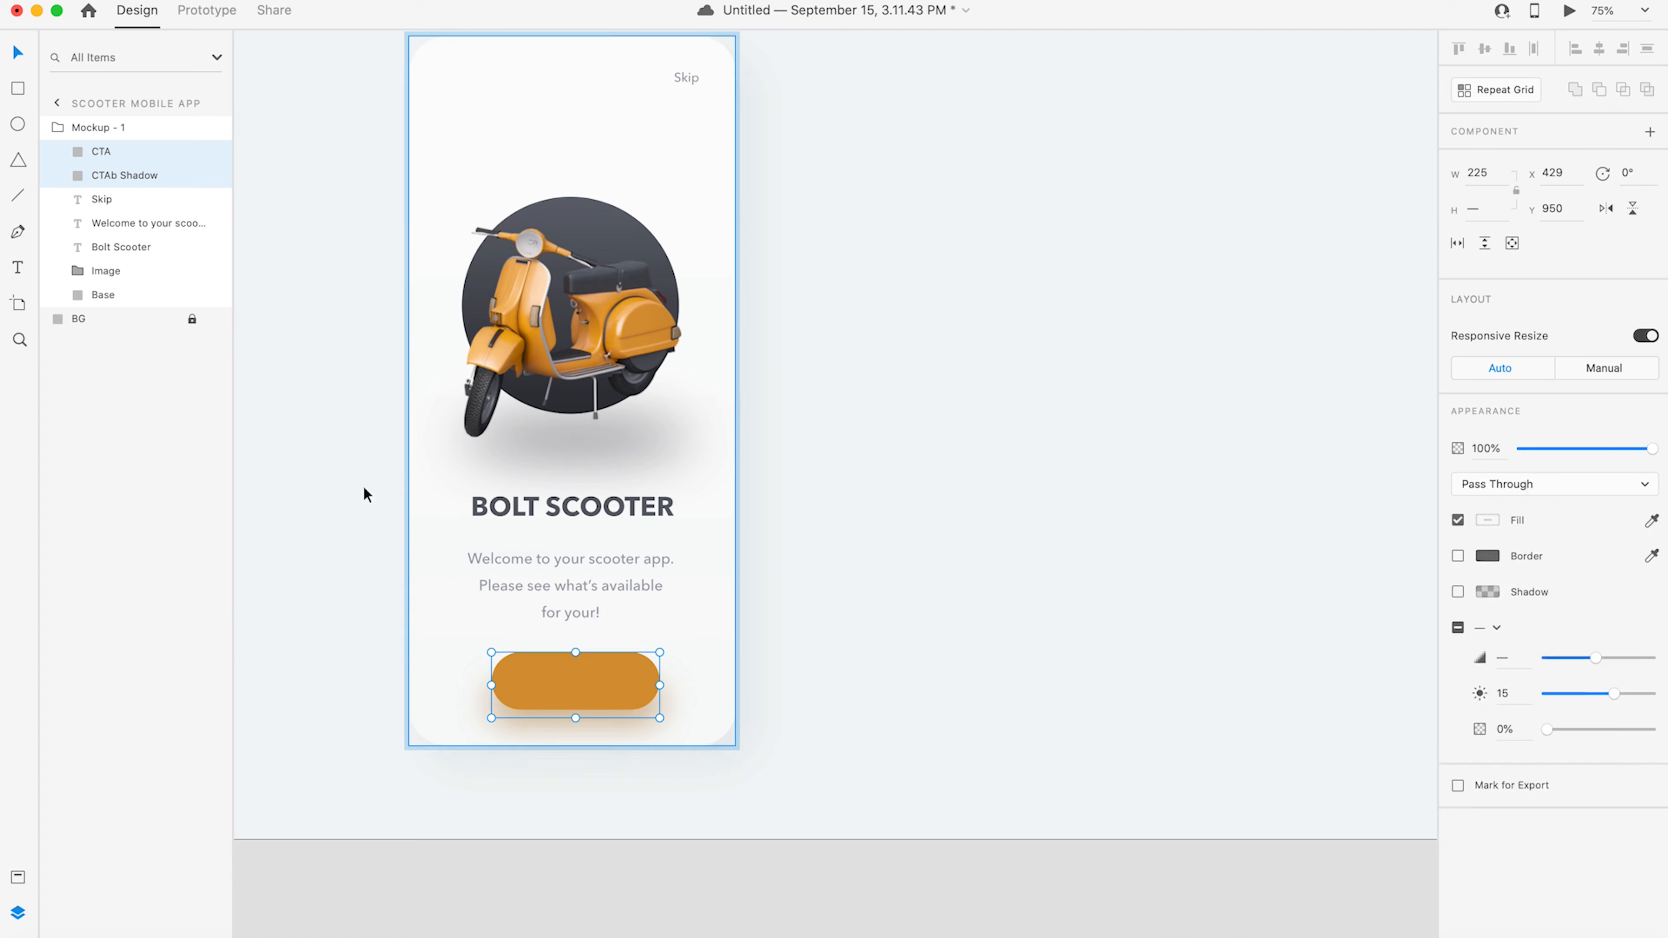
double_click(112, 152)
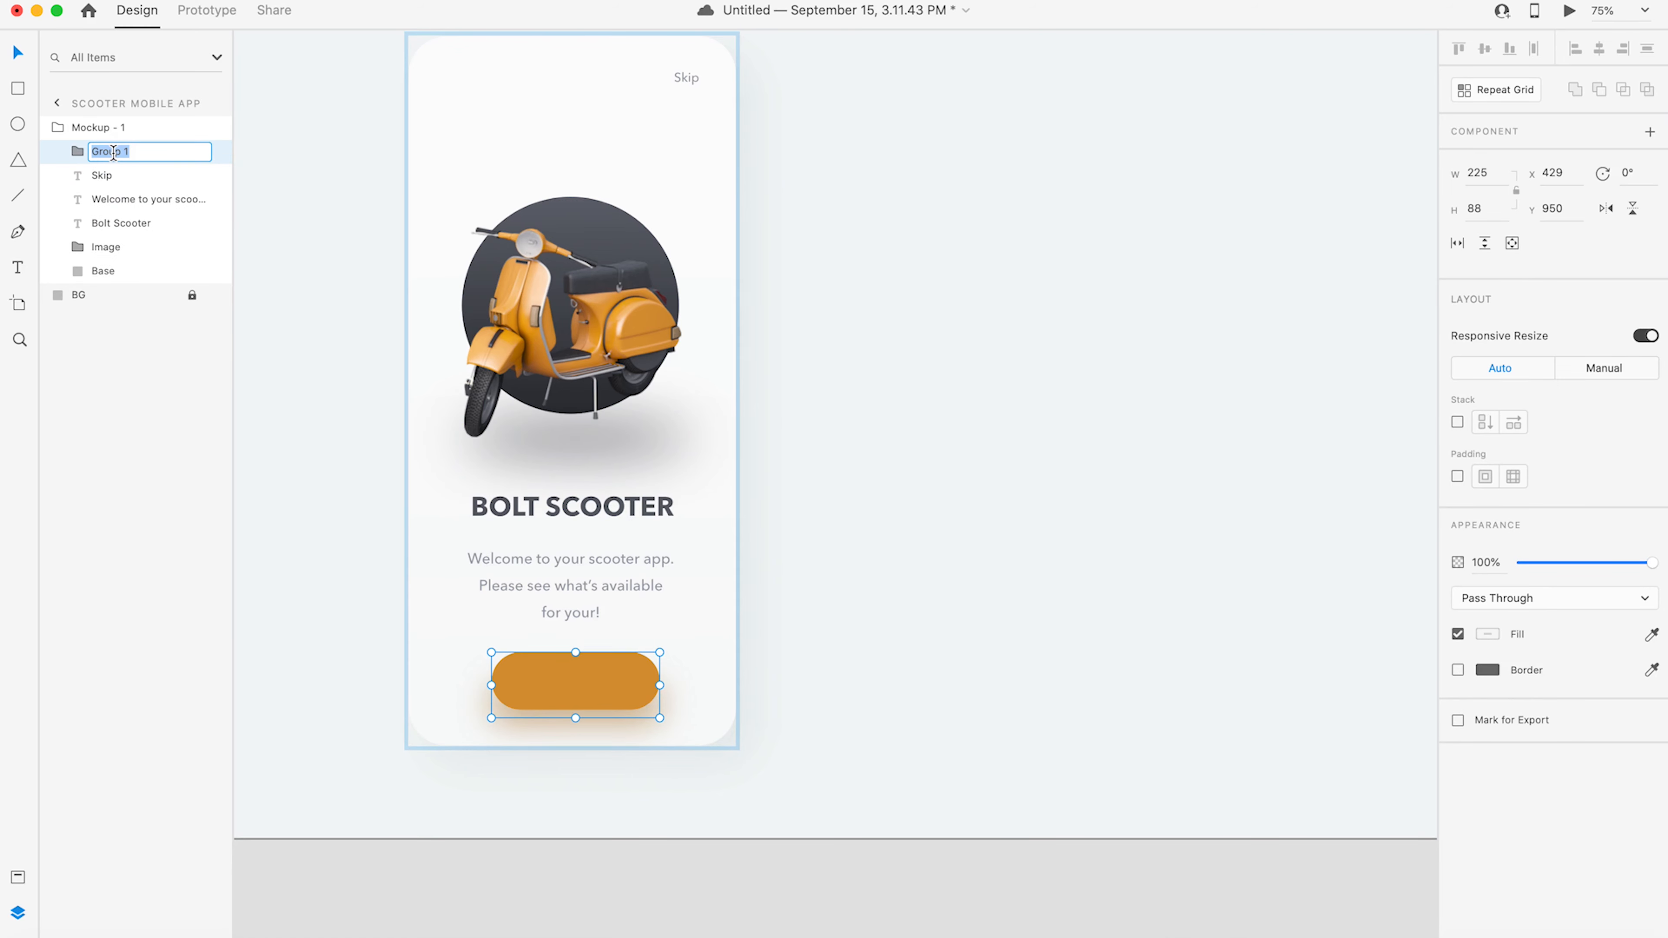
text(Button)
key(Return)
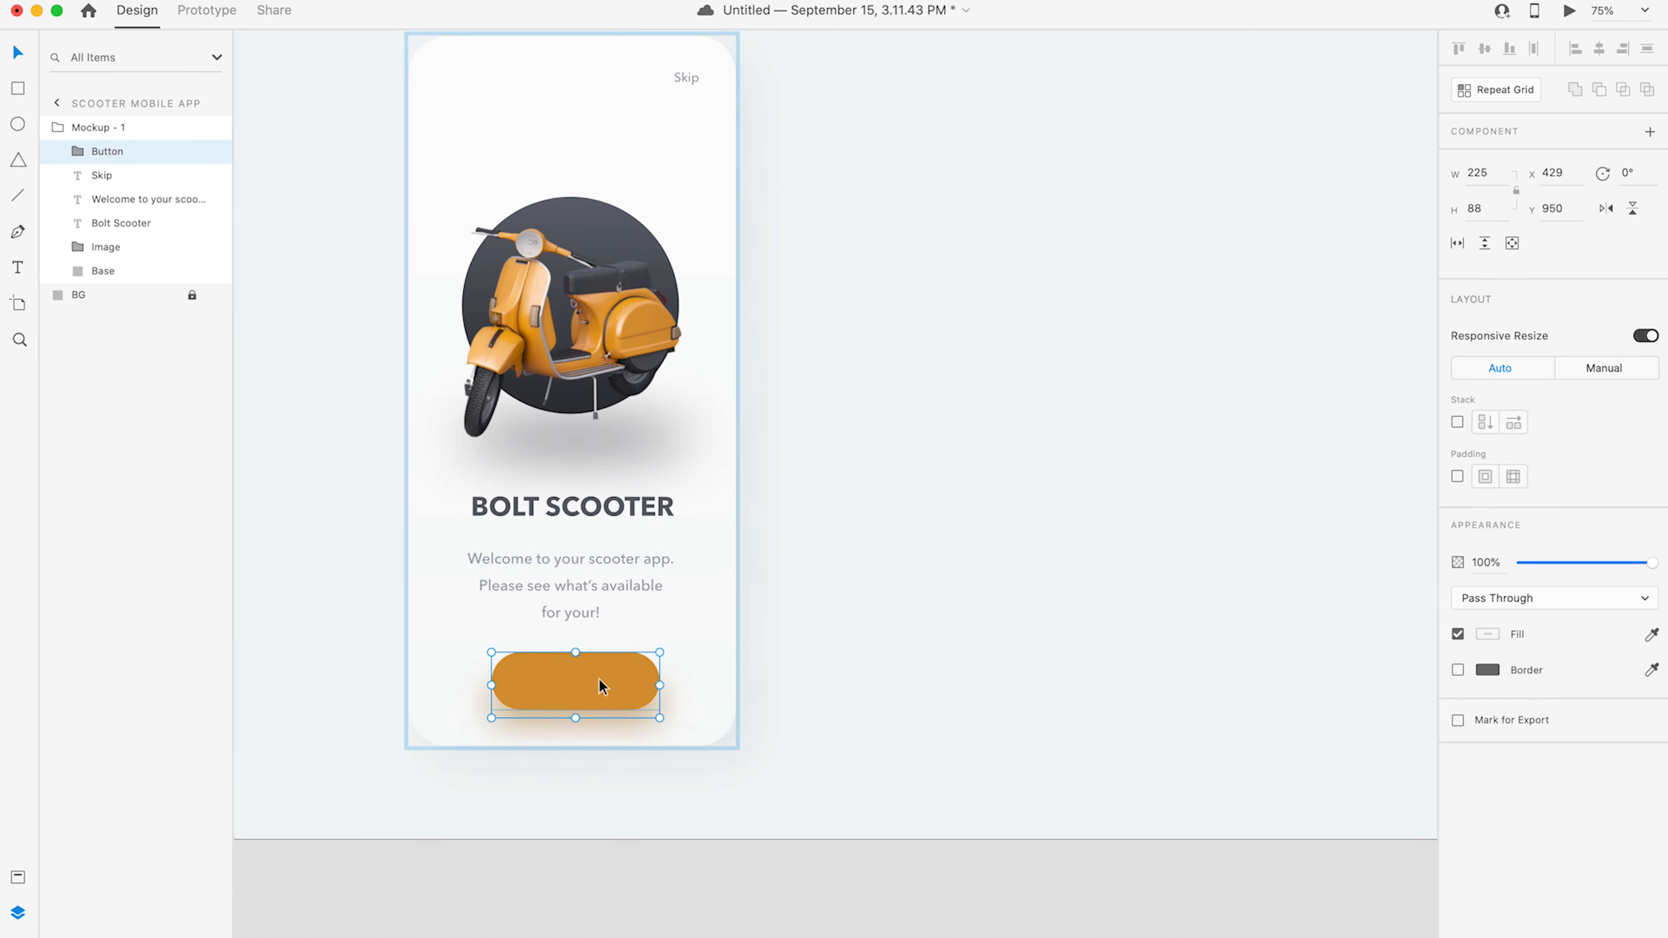
mouse_move(600, 681)
mouse_down()
mouse_move(597, 663)
mouse_move(591, 684)
mouse_up()
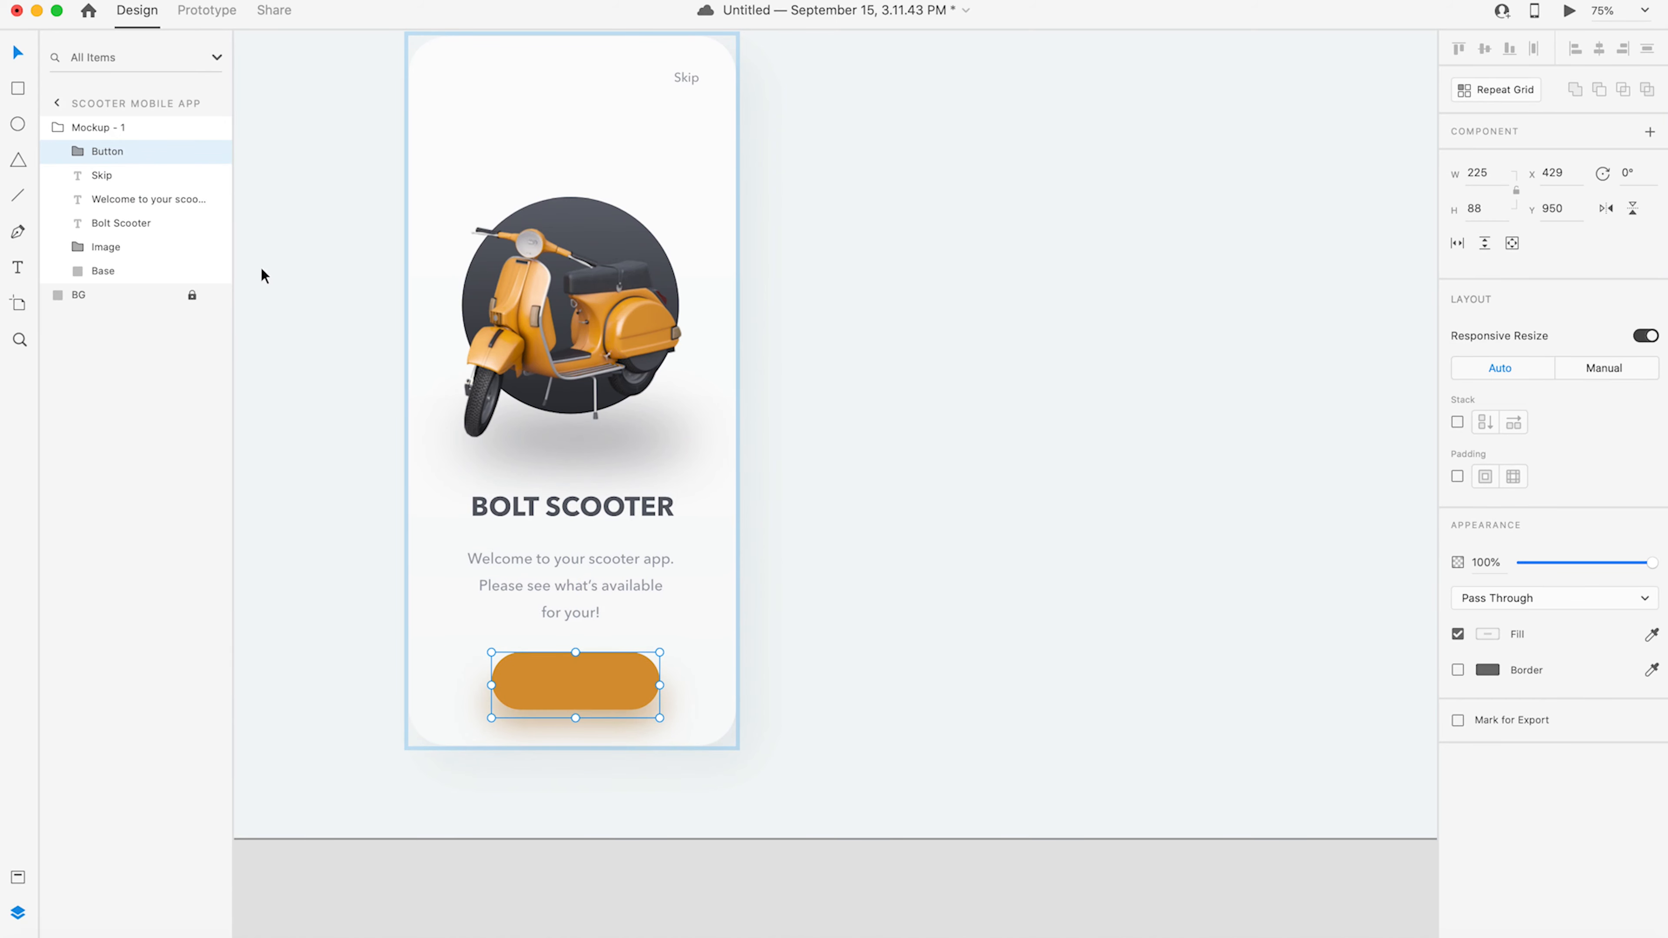
- Add the text "Next" above the CTA shape inside the Button group
click(78, 151)
click(136, 173)
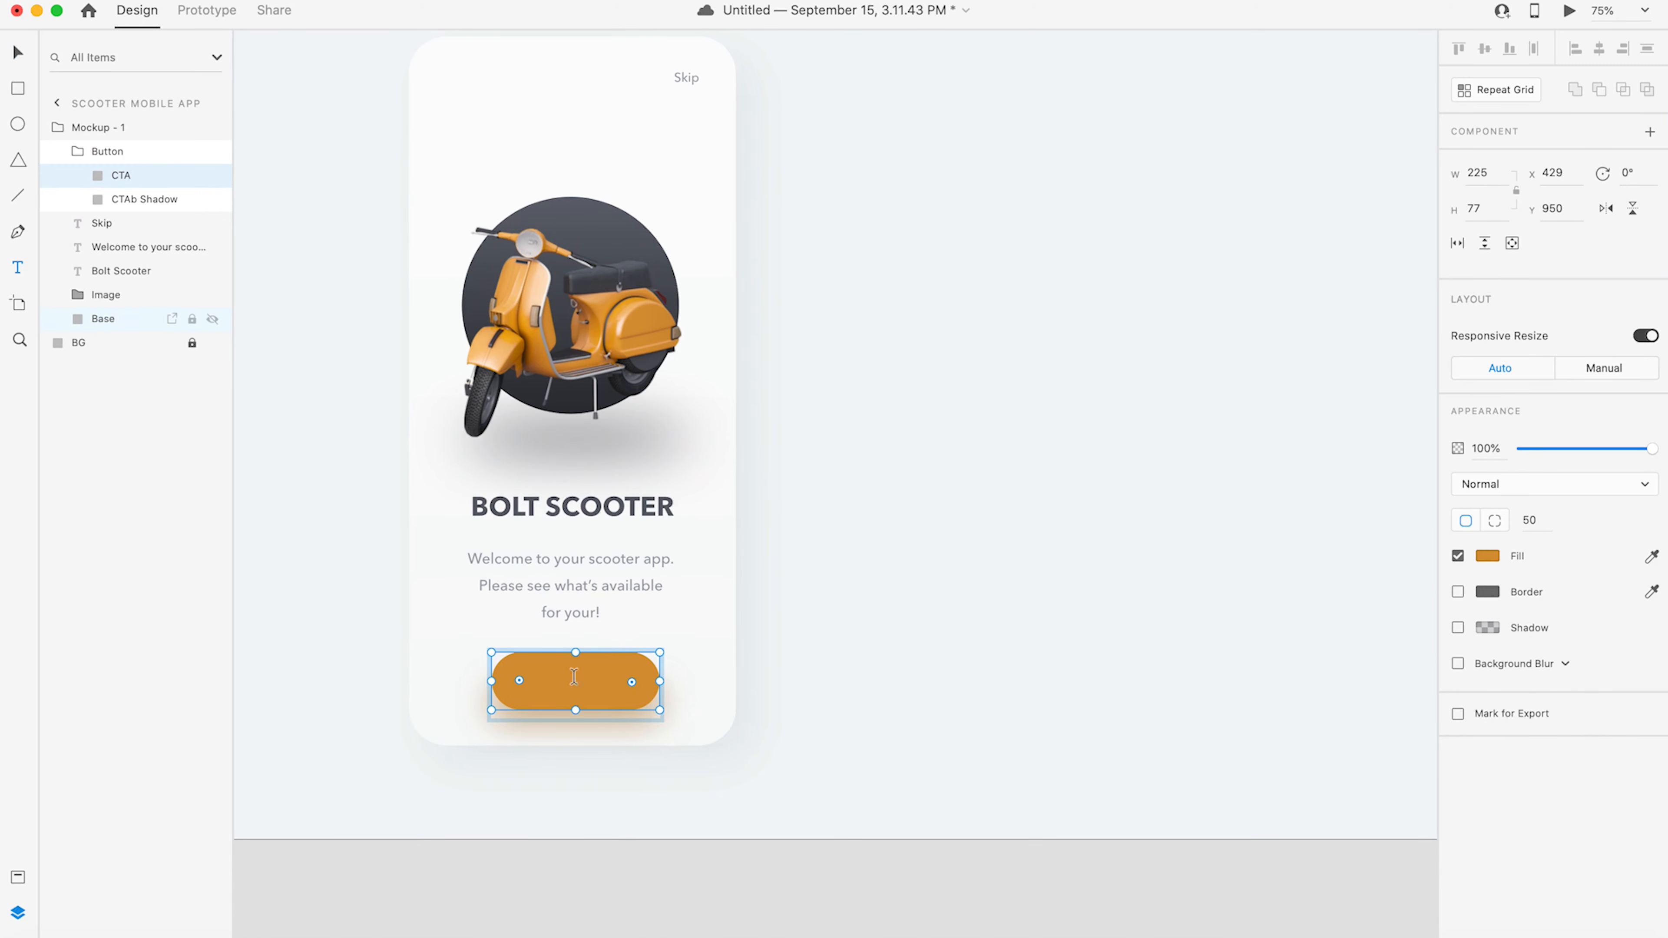
key(t)
click(548, 679)
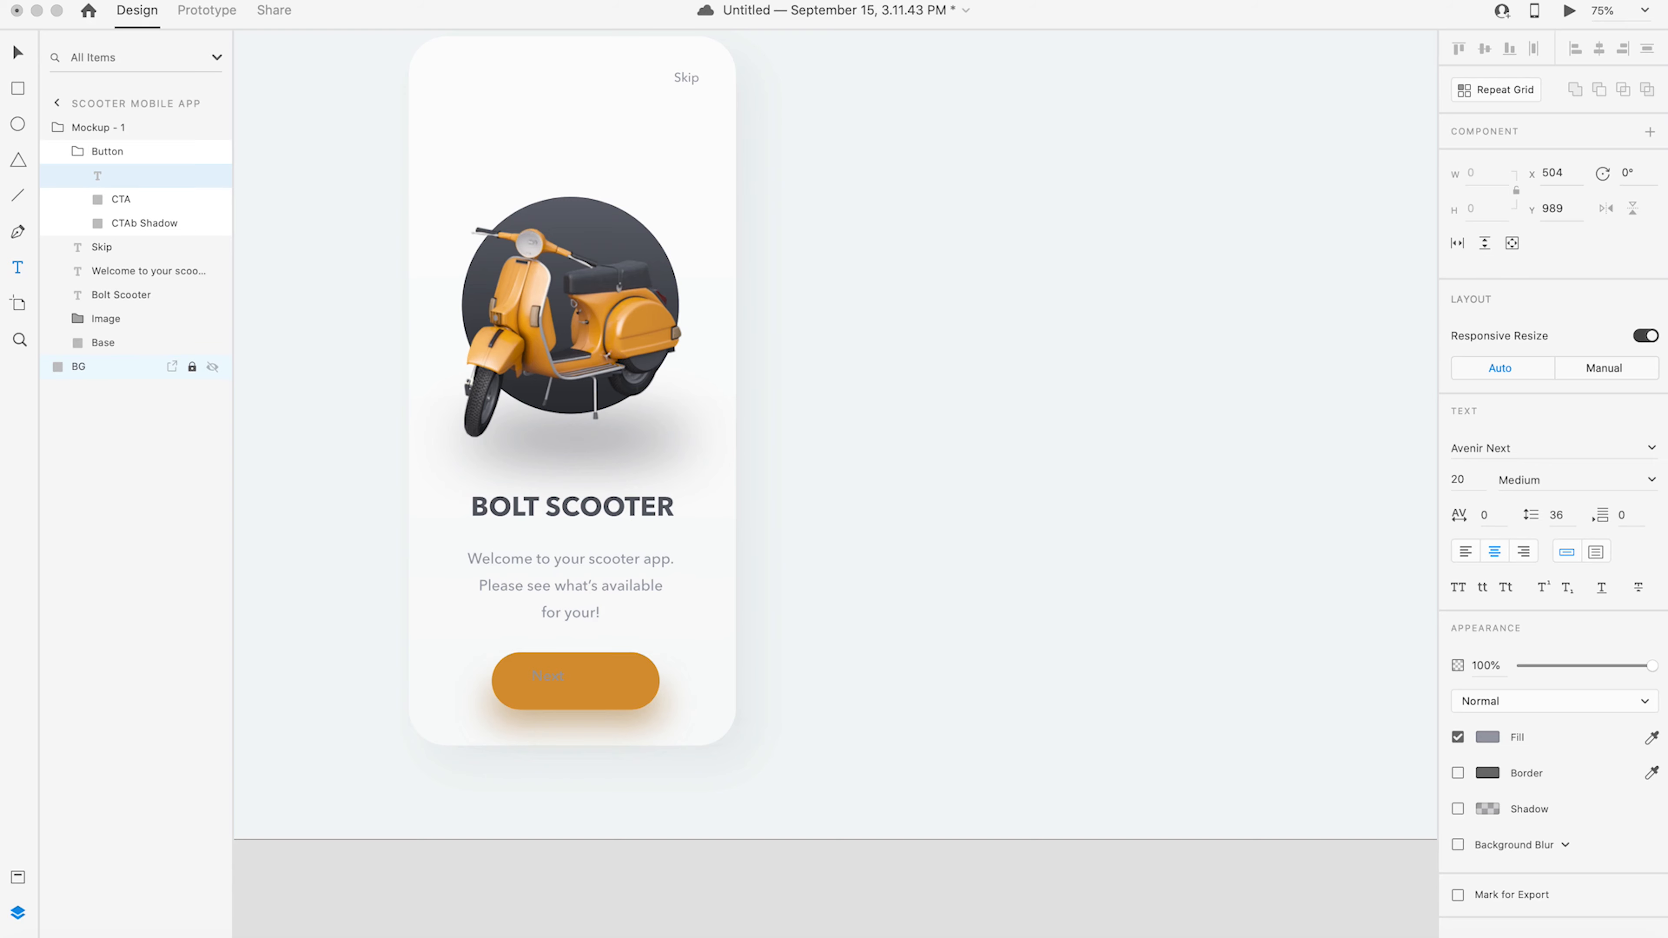
- Change the fill of the Next label to white, #FFFFFF
key(super+a)
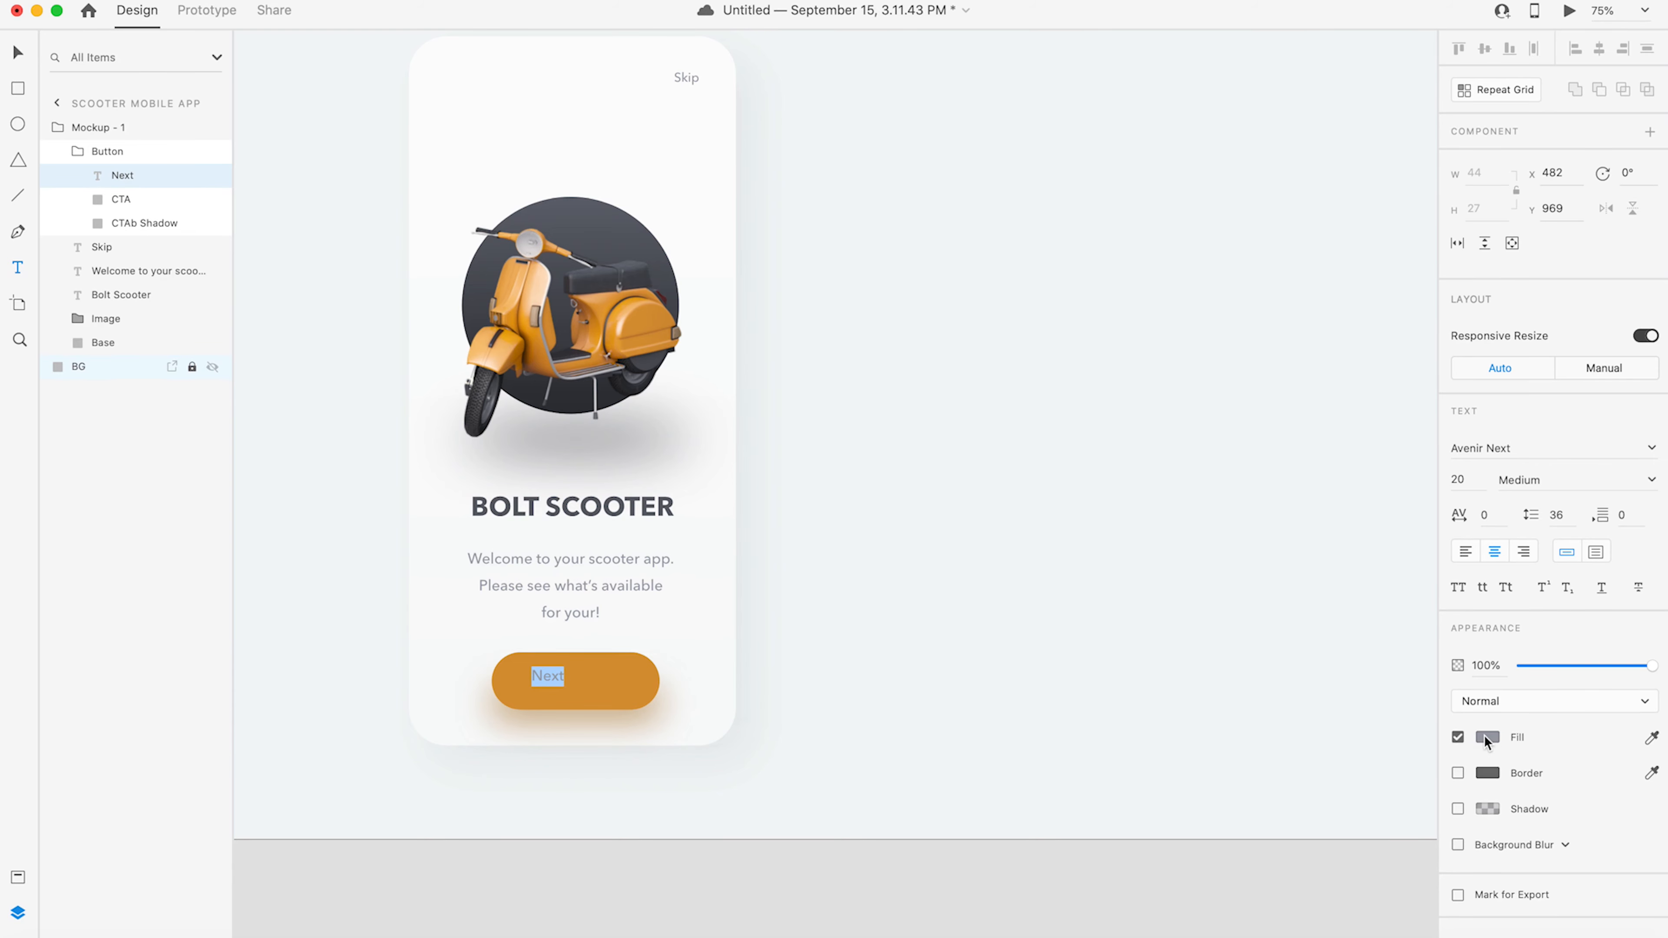
click(1487, 737)
drag(1264, 667, 1178, 561)
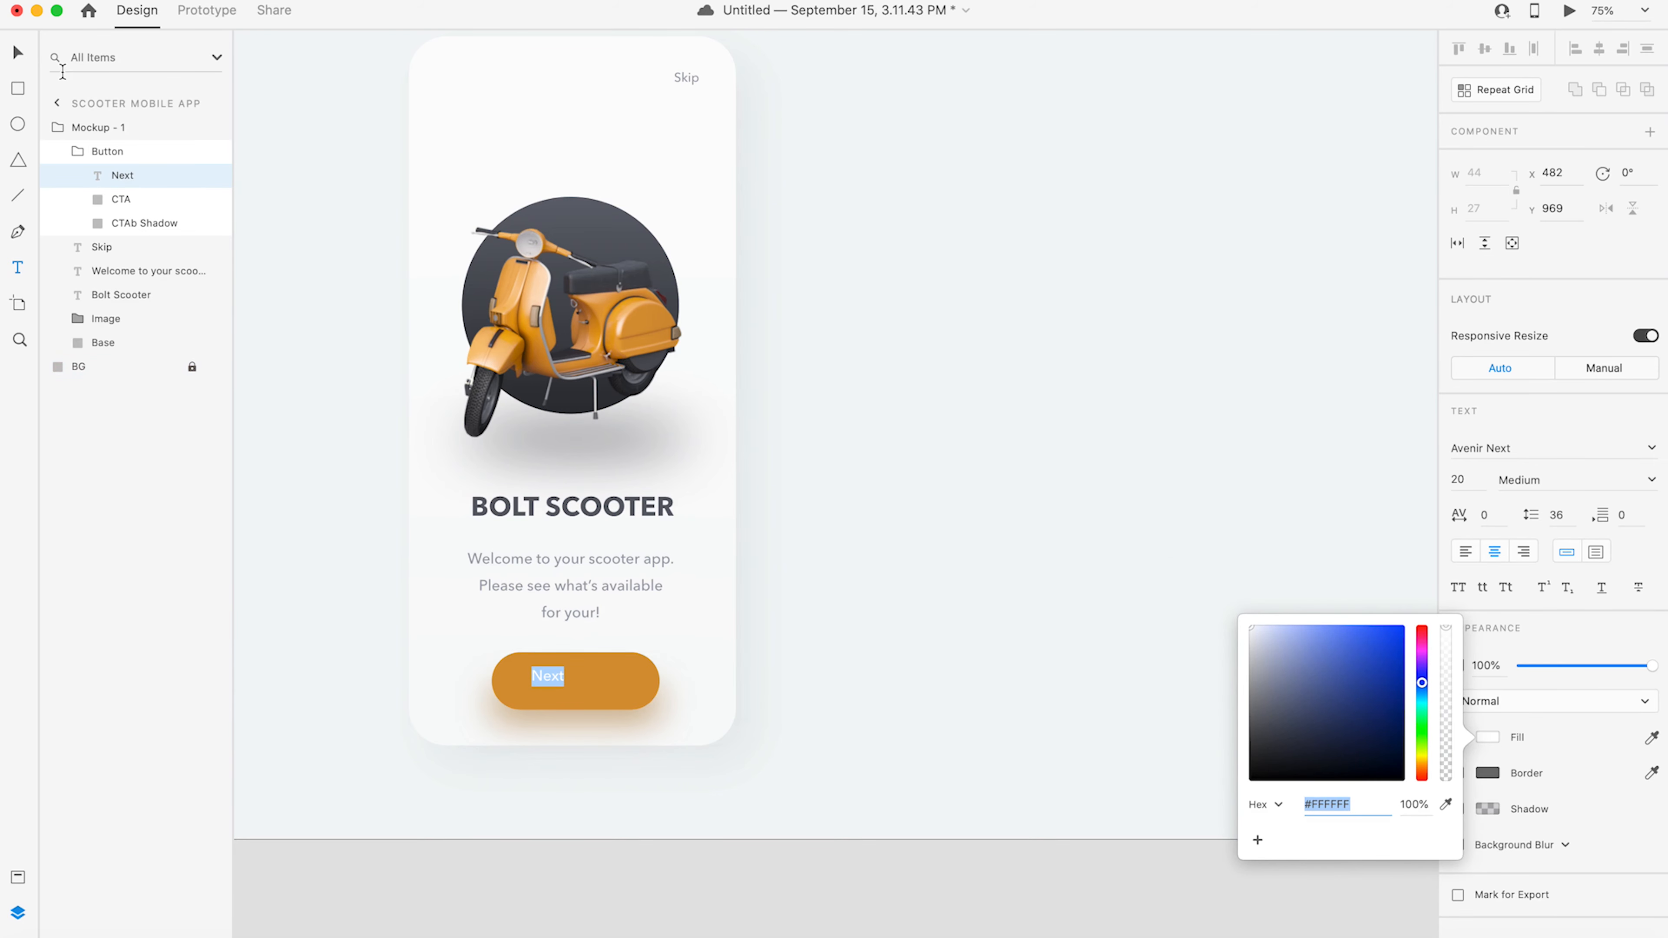
click(14, 56)
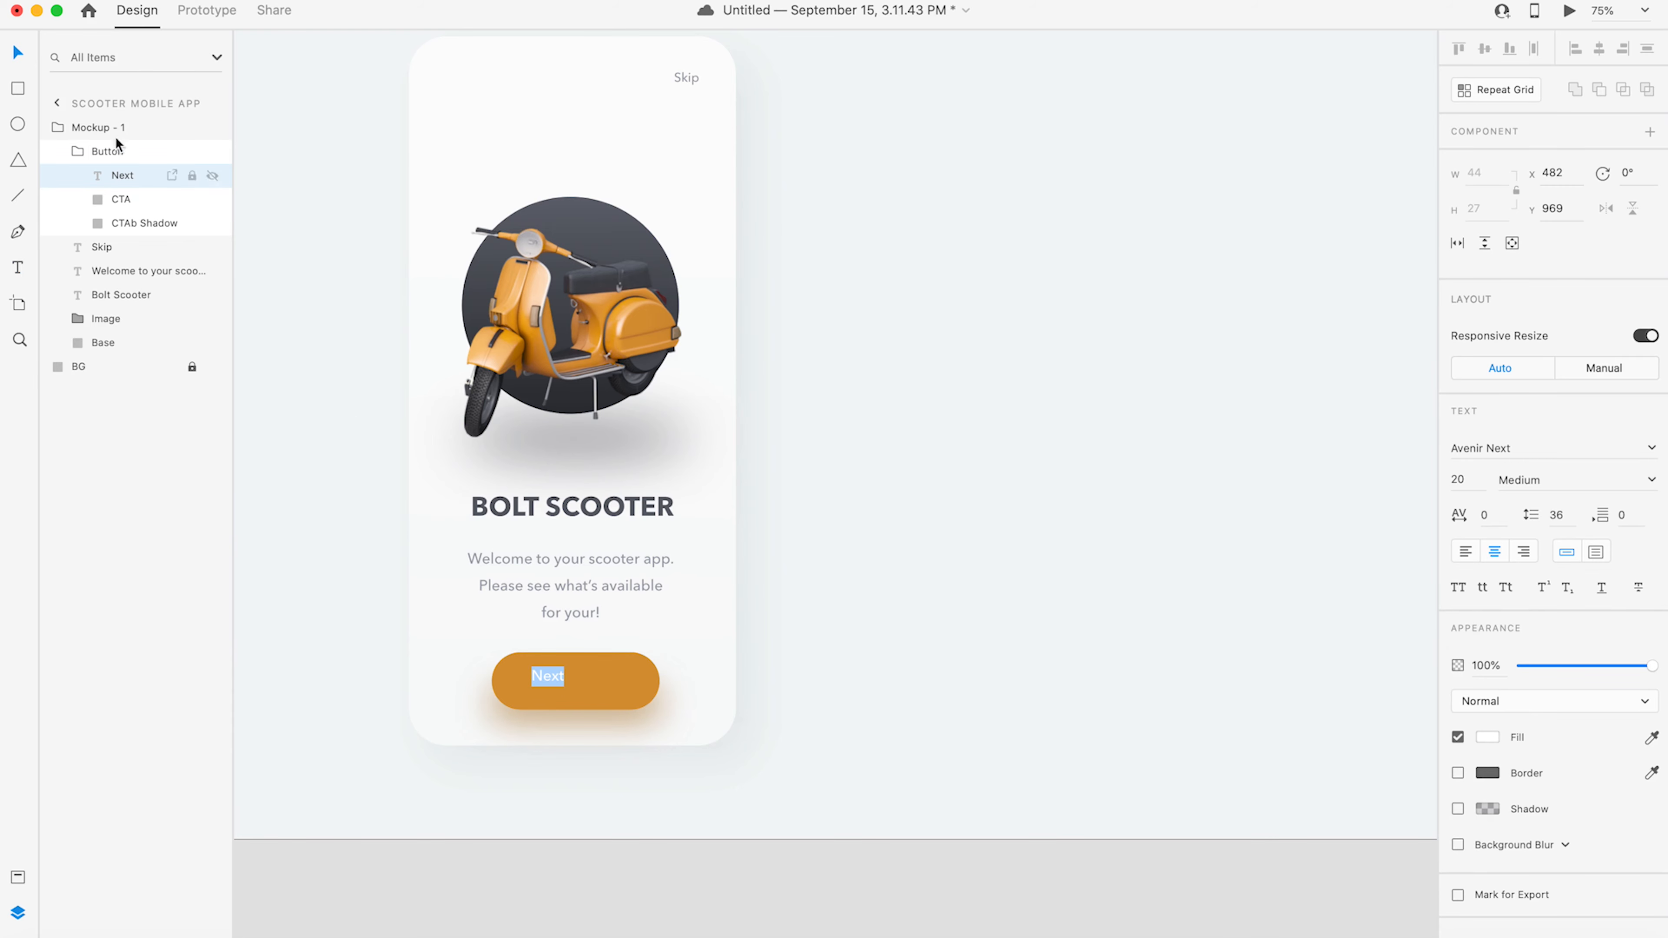
click(18, 54)
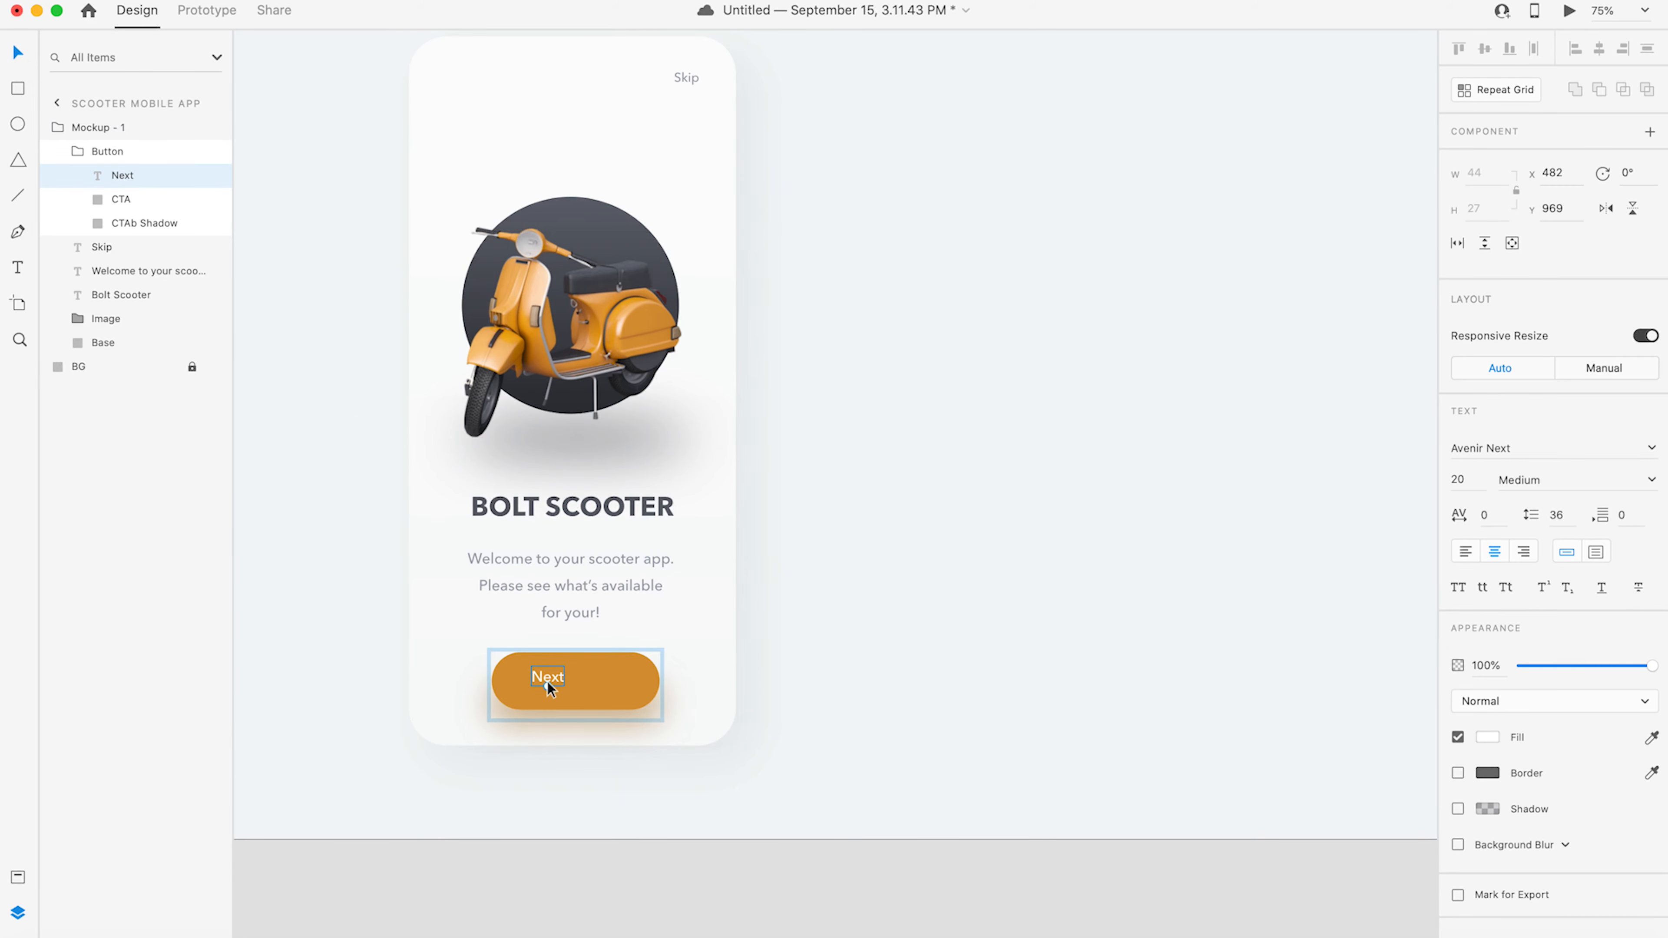
- Centre the Next label on the orange button and clear the selection
drag(548, 686, 582, 688)
click(628, 835)
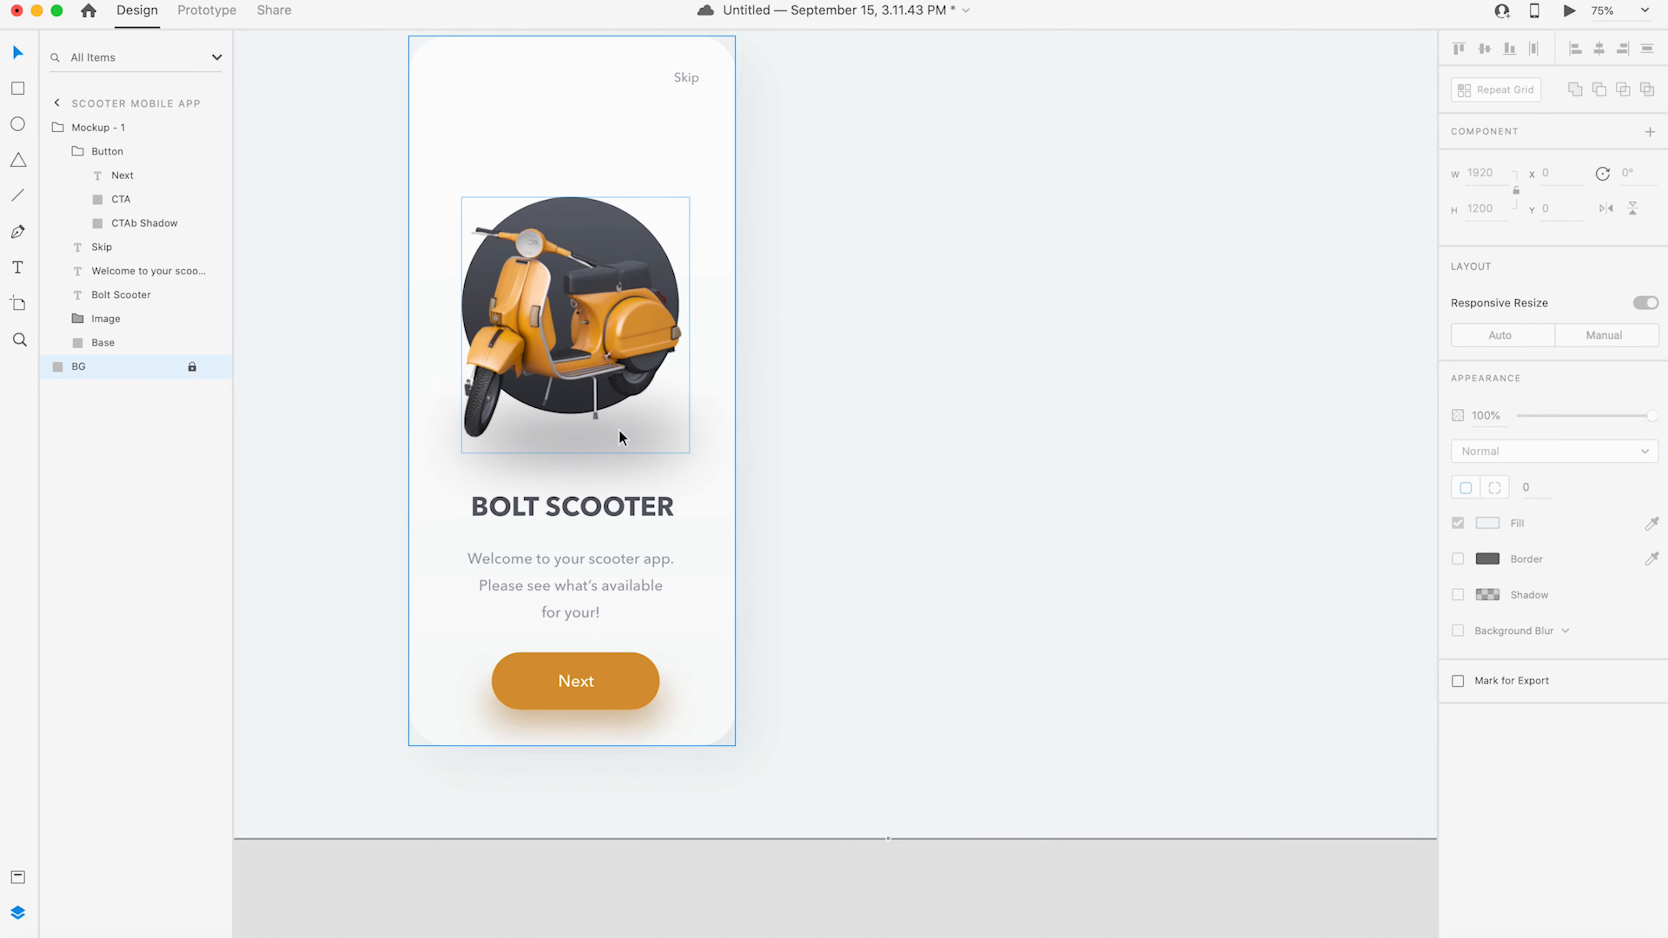
drag(629, 285, 634, 379)
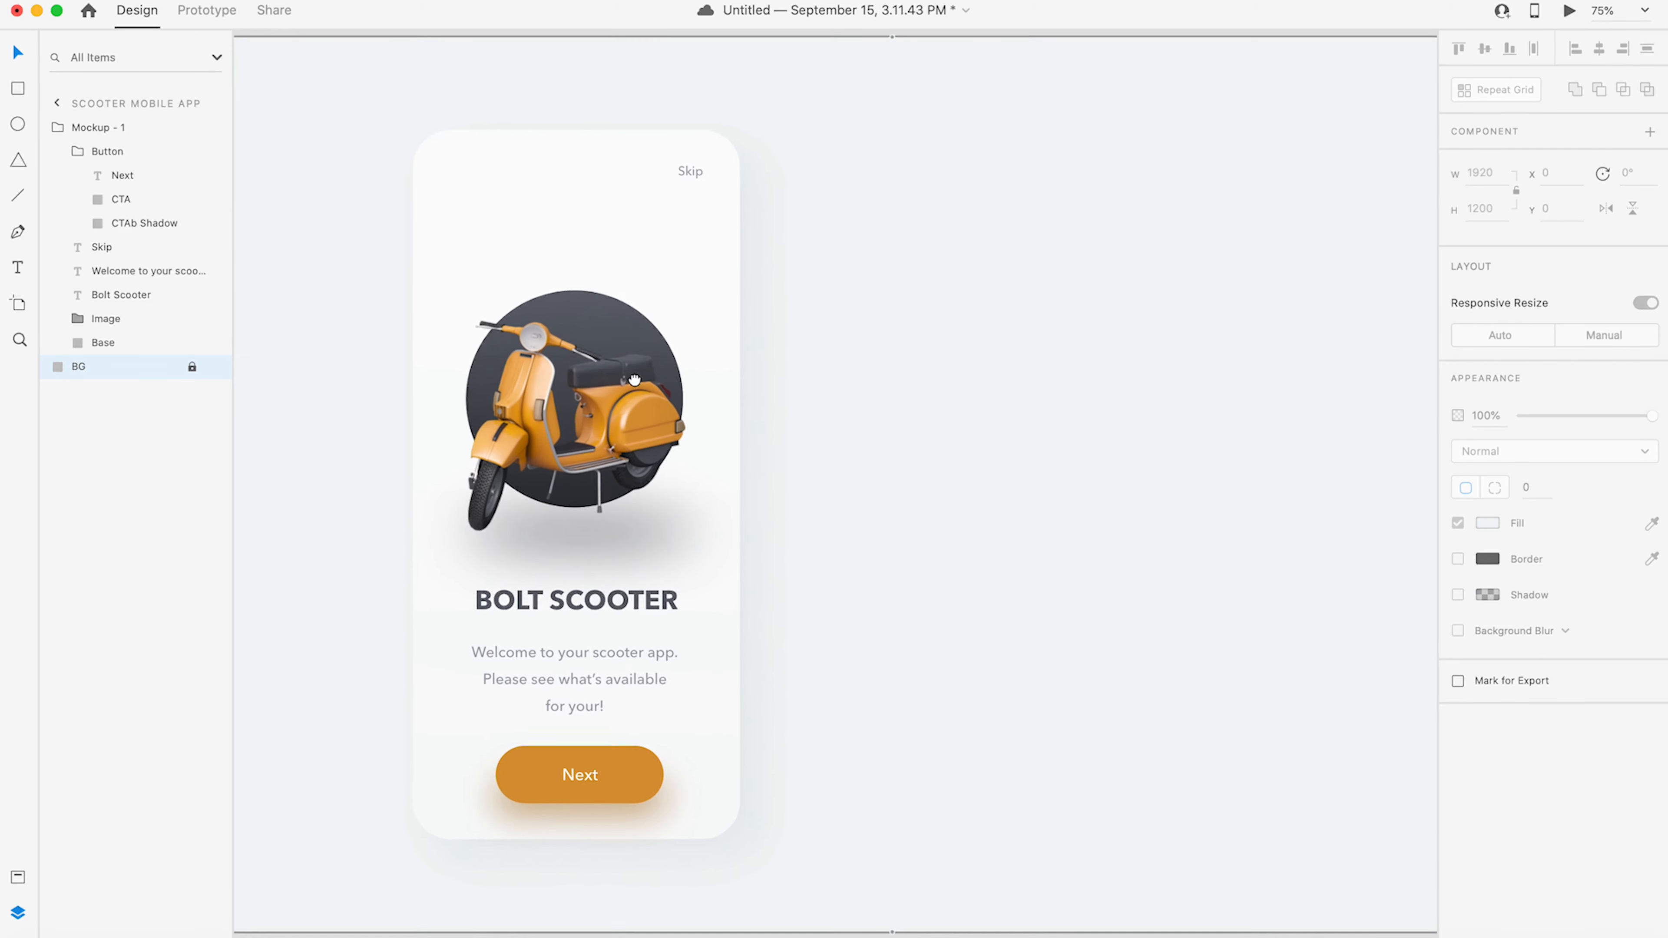
scroll(634, 380, left, 3)
scroll(701, 391, down, 2)
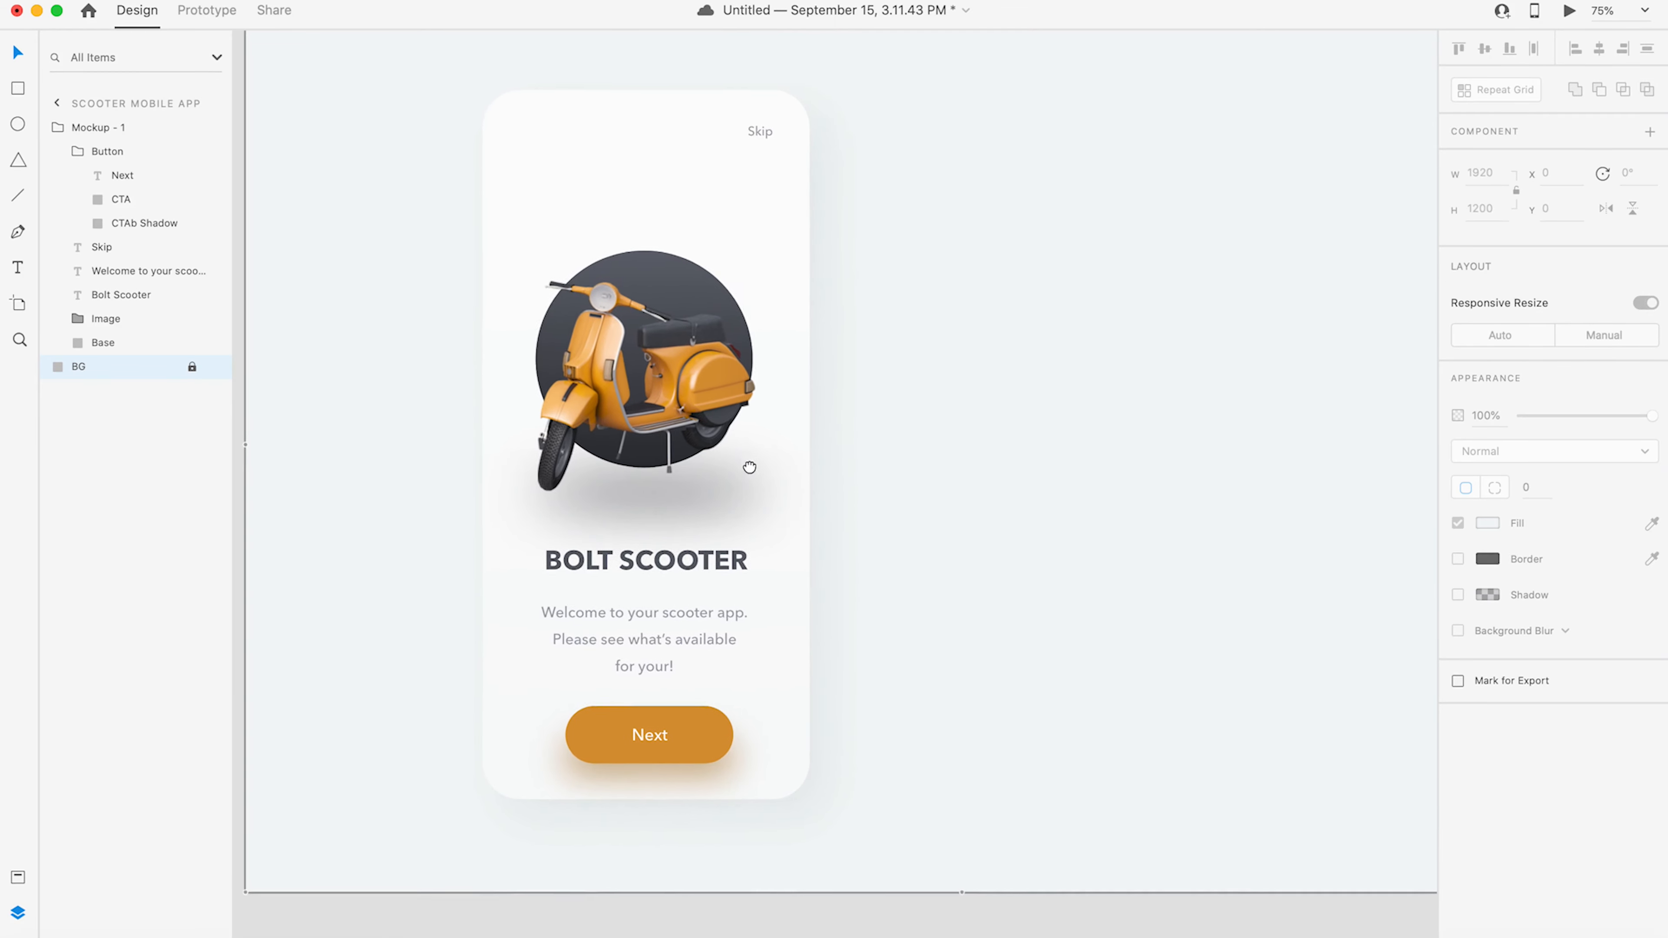
scroll(748, 414, up, 2)
scroll(745, 374, down, 3)
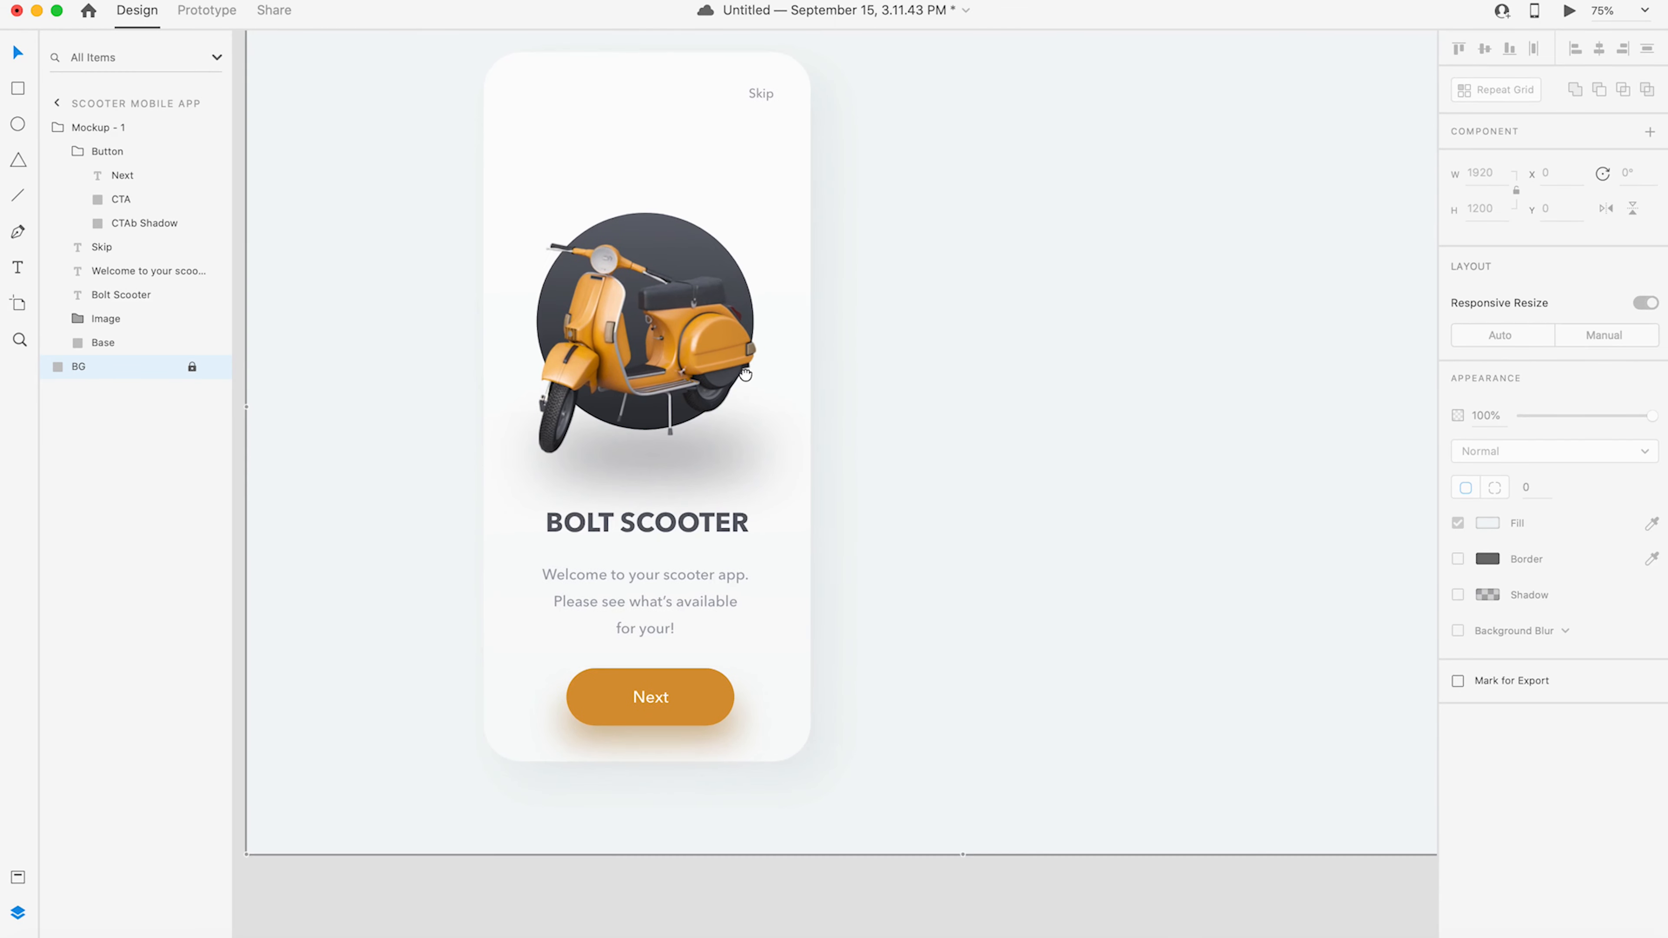
scroll(752, 466, up, 2)
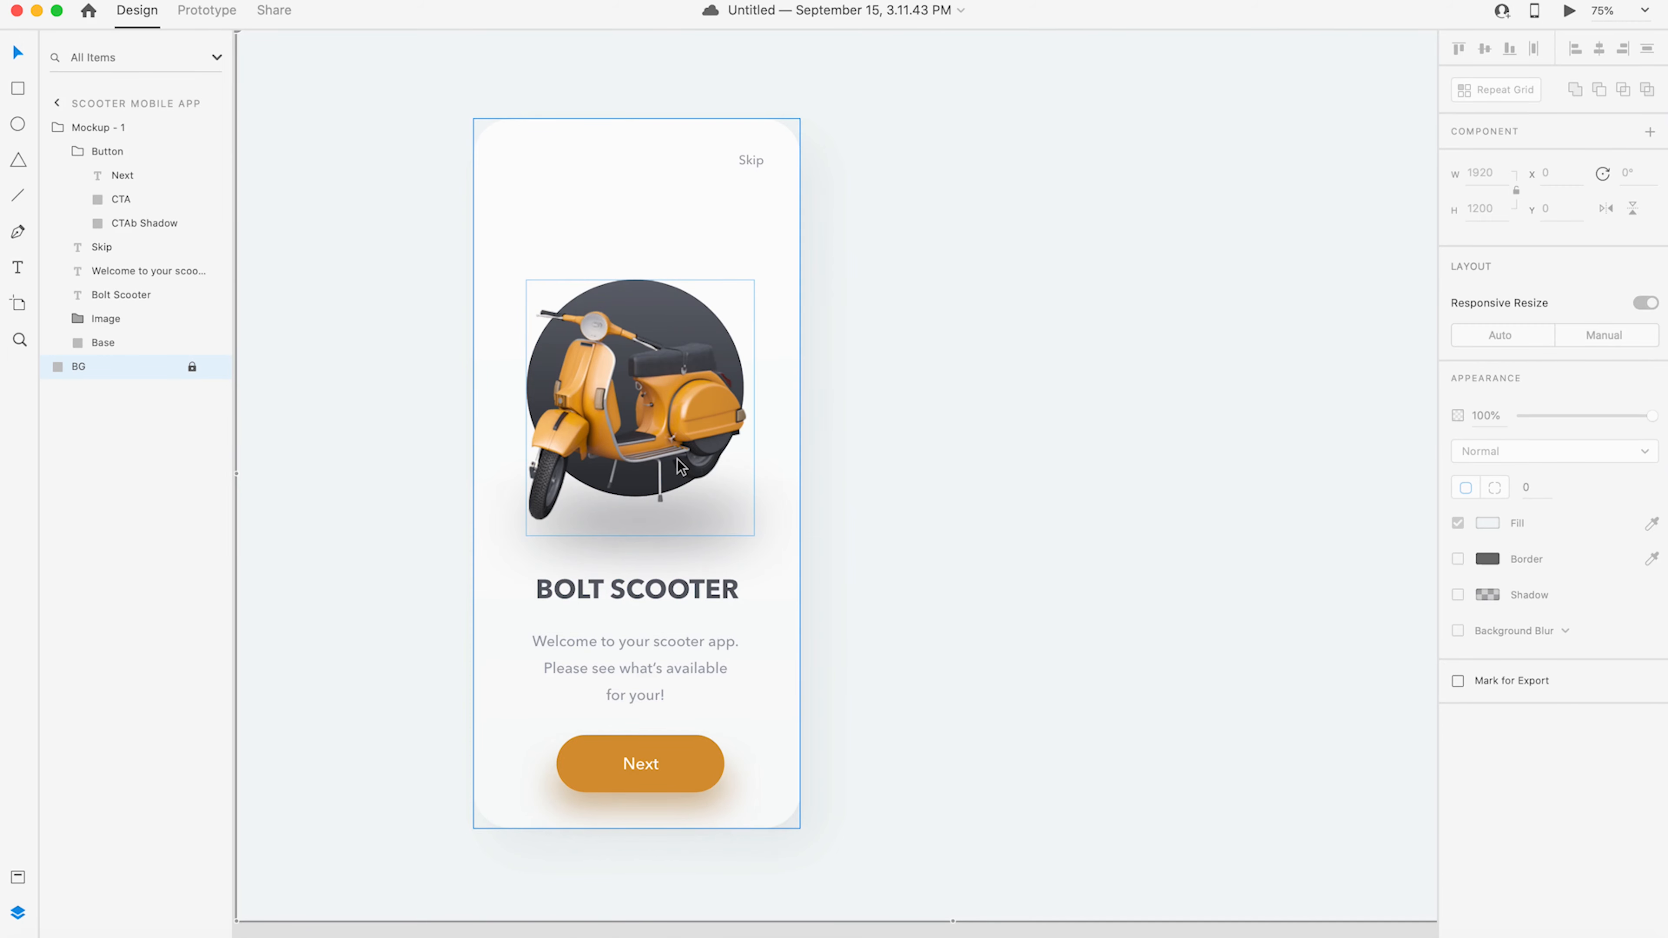
- Move the scooter image, title, welcome paragraph and Next button up together to Y 251, excluding the Skip label
click(677, 378)
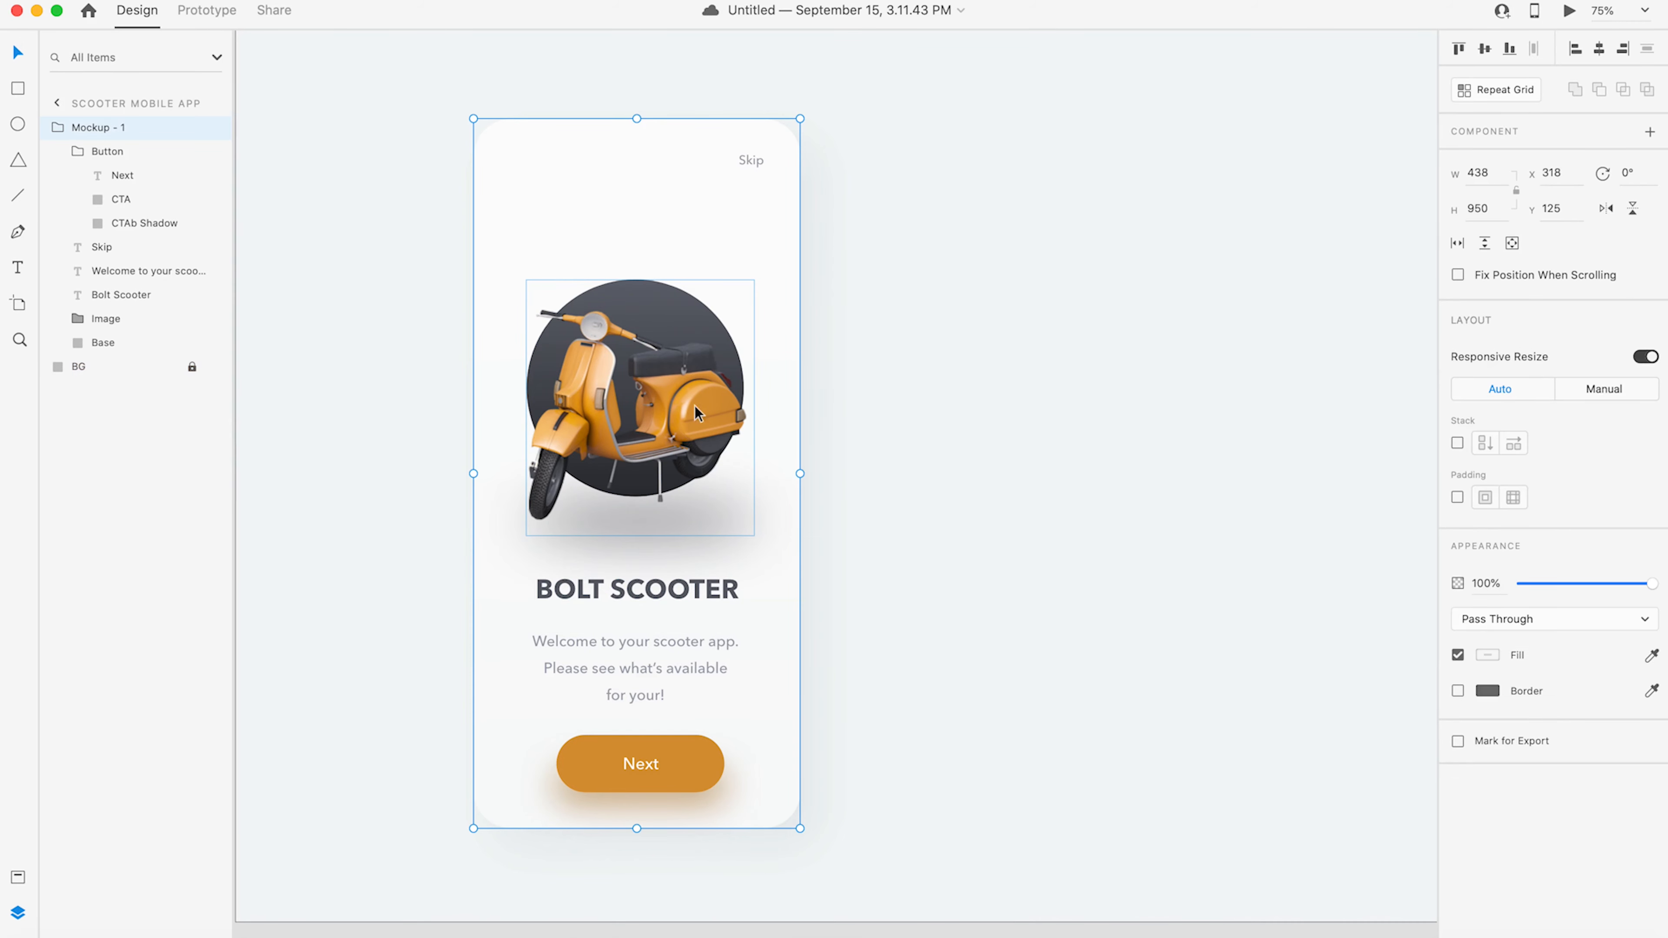
double_click(691, 398)
click(69, 319)
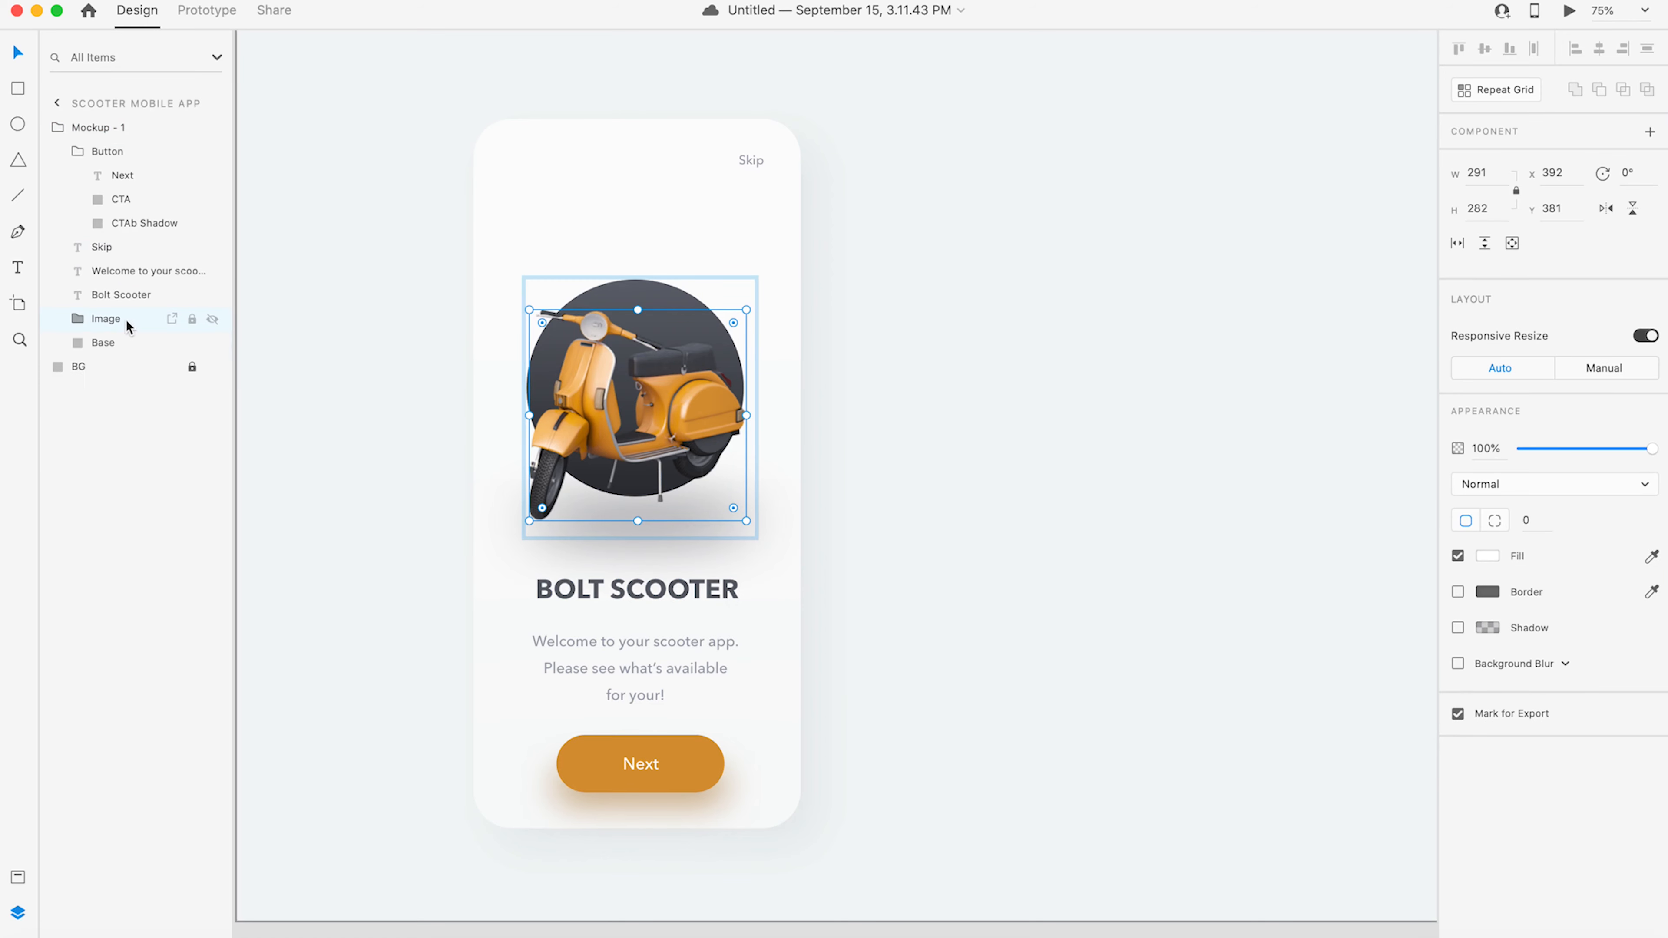
click(127, 319)
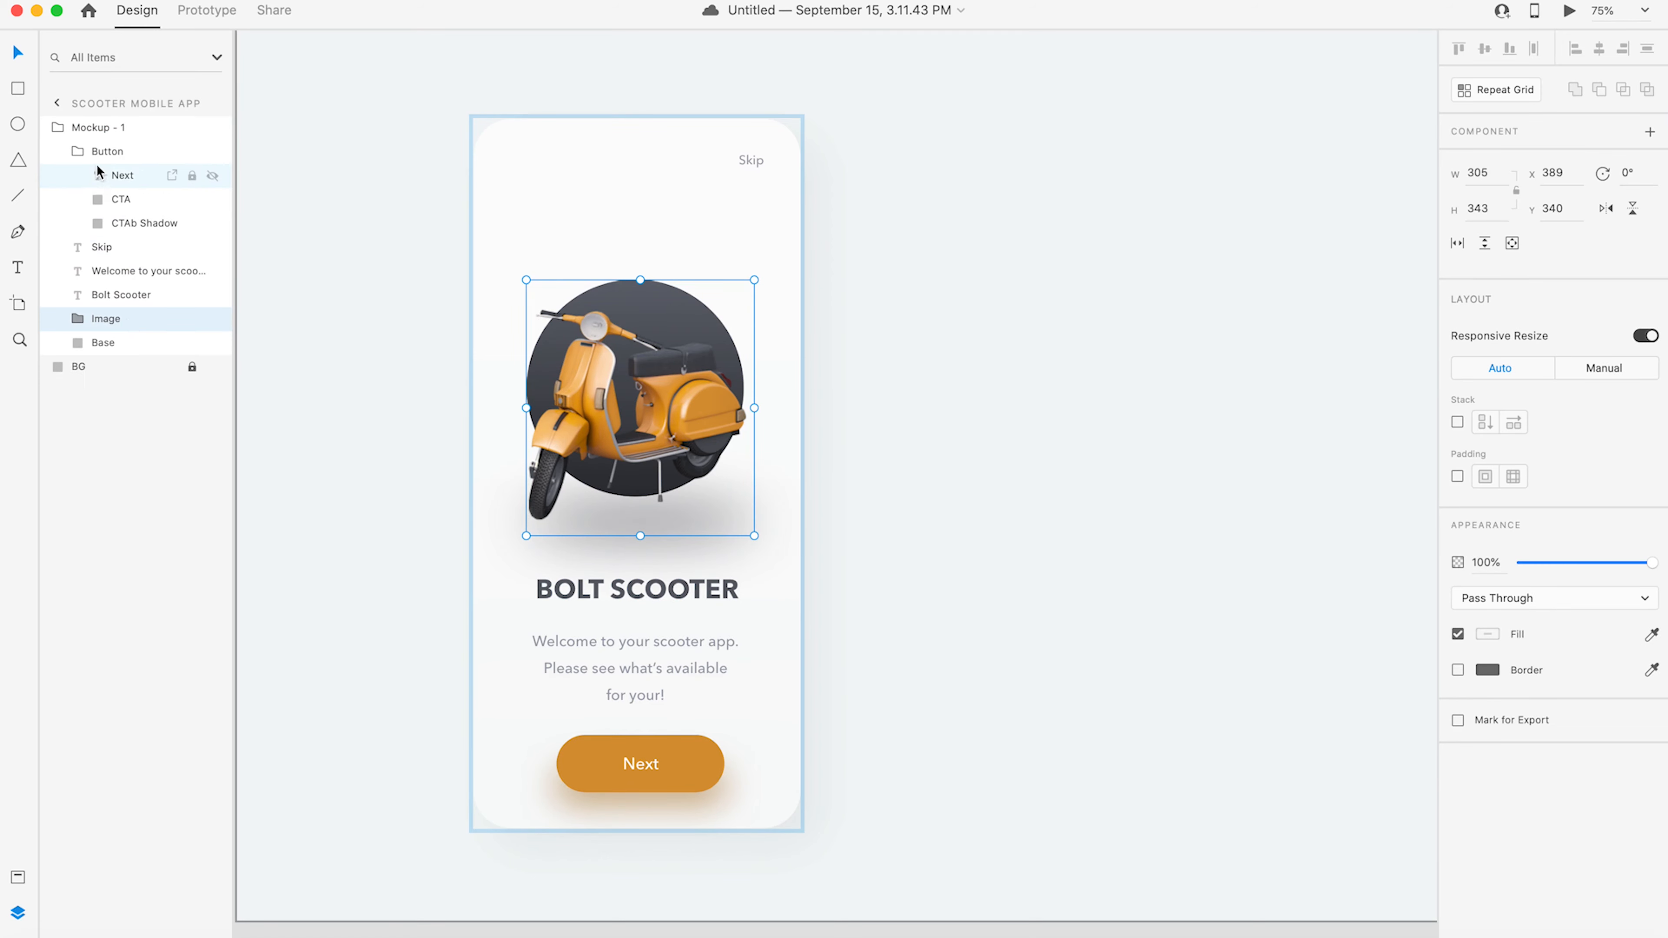
click(77, 153)
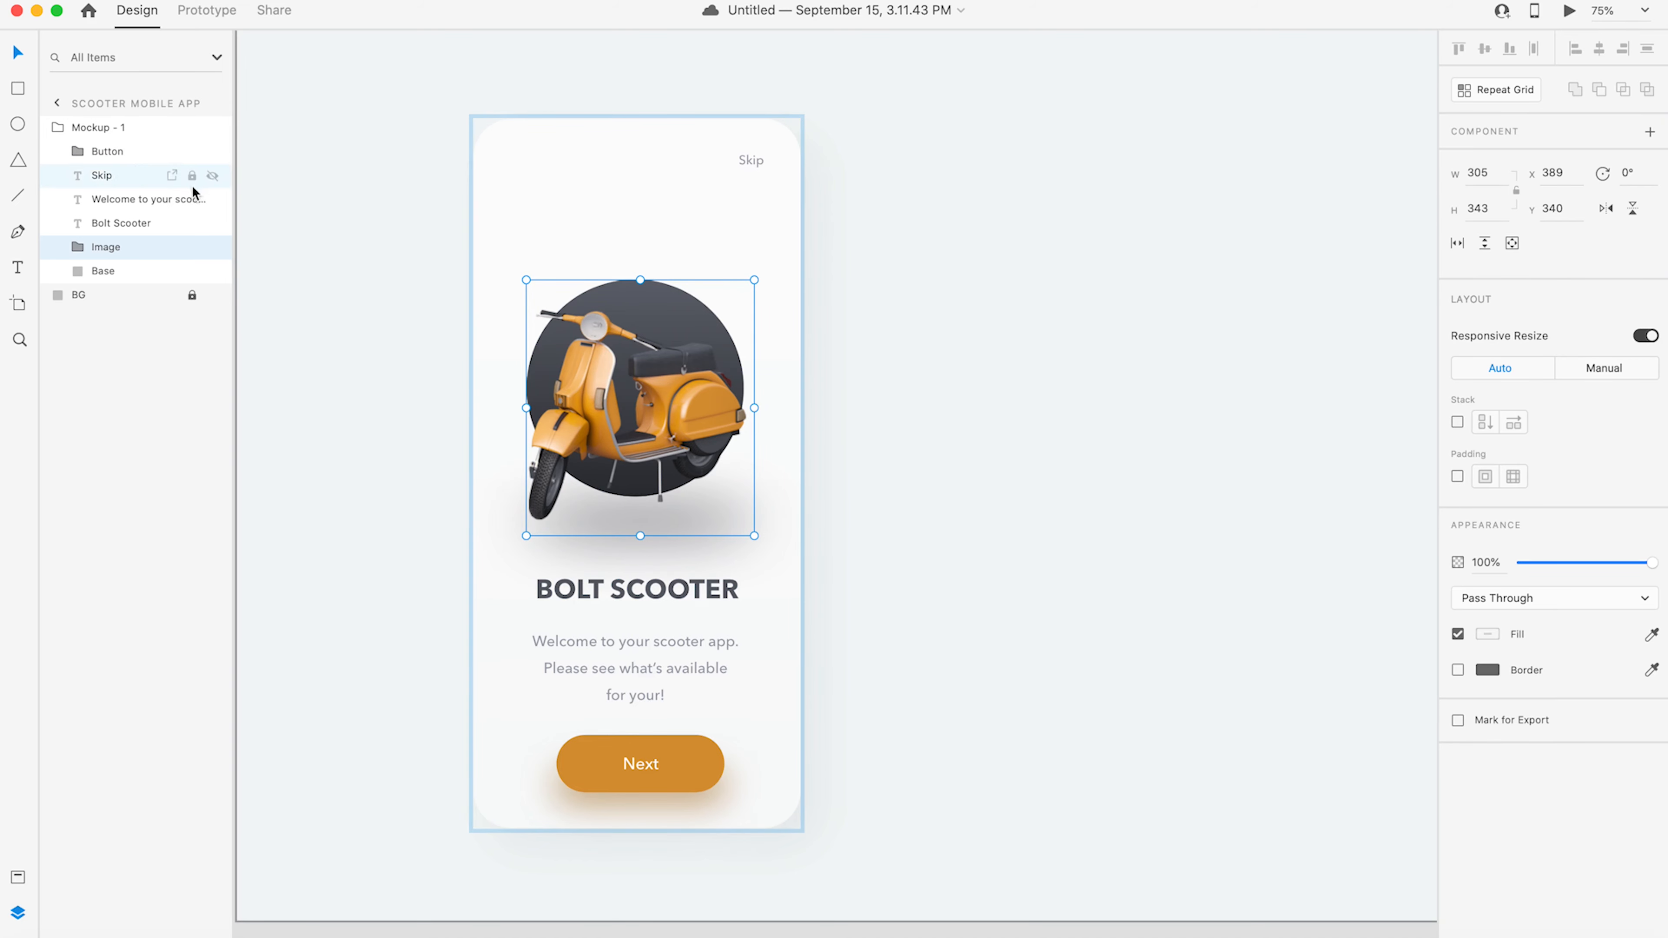
shift+click(129, 151)
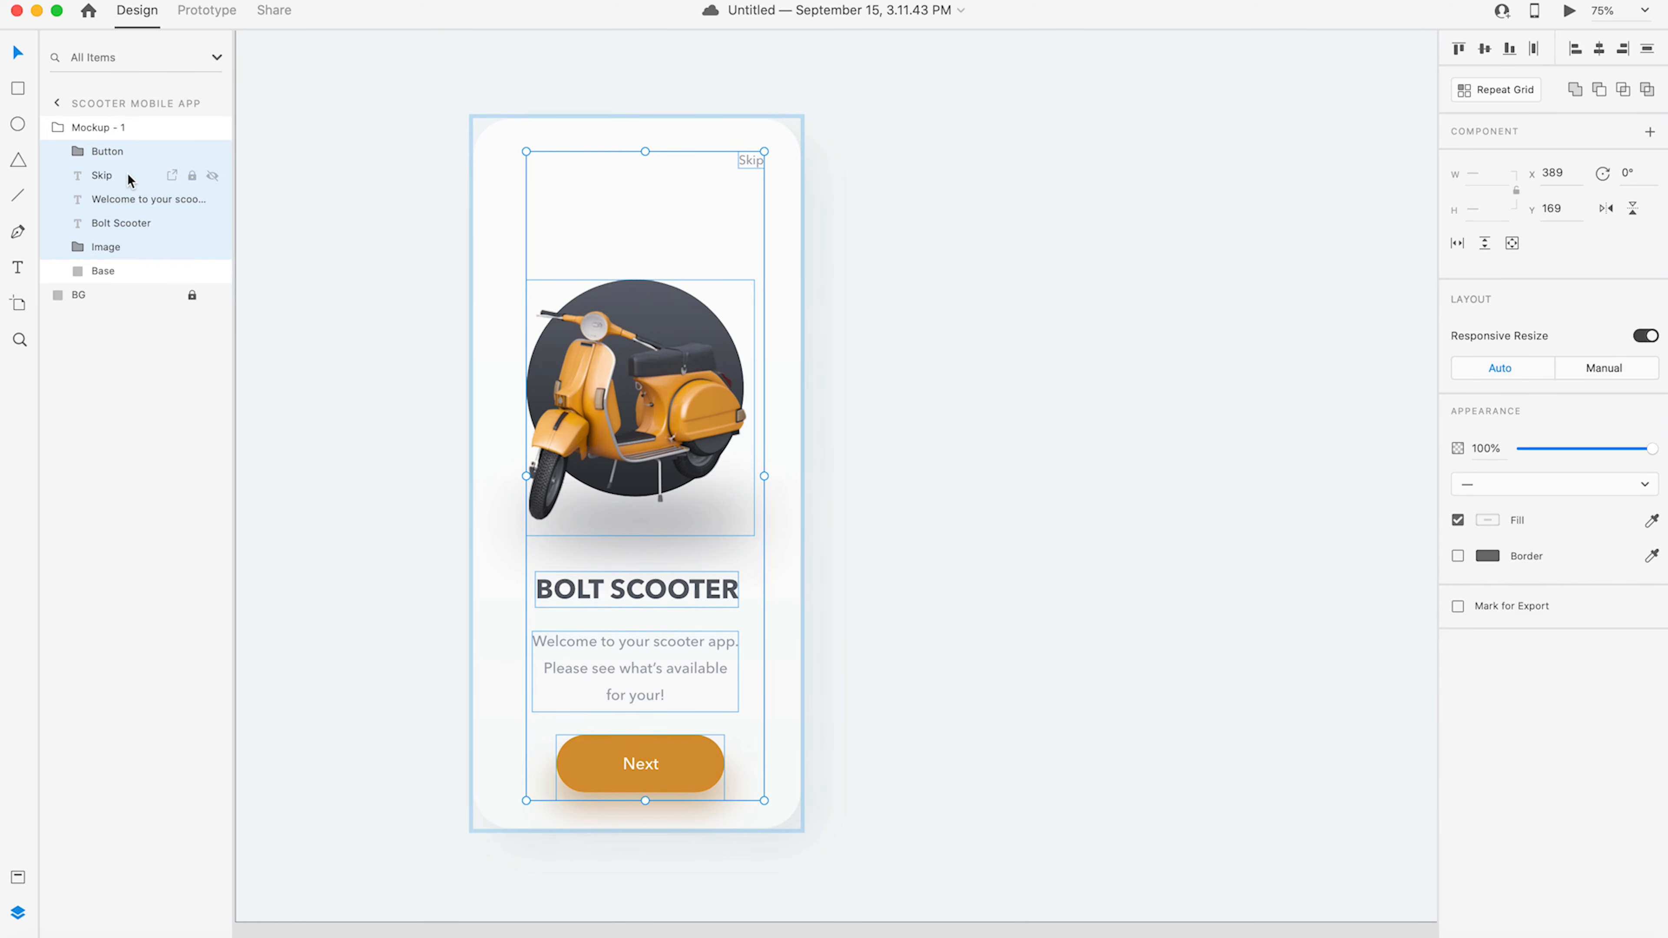
super+click(150, 175)
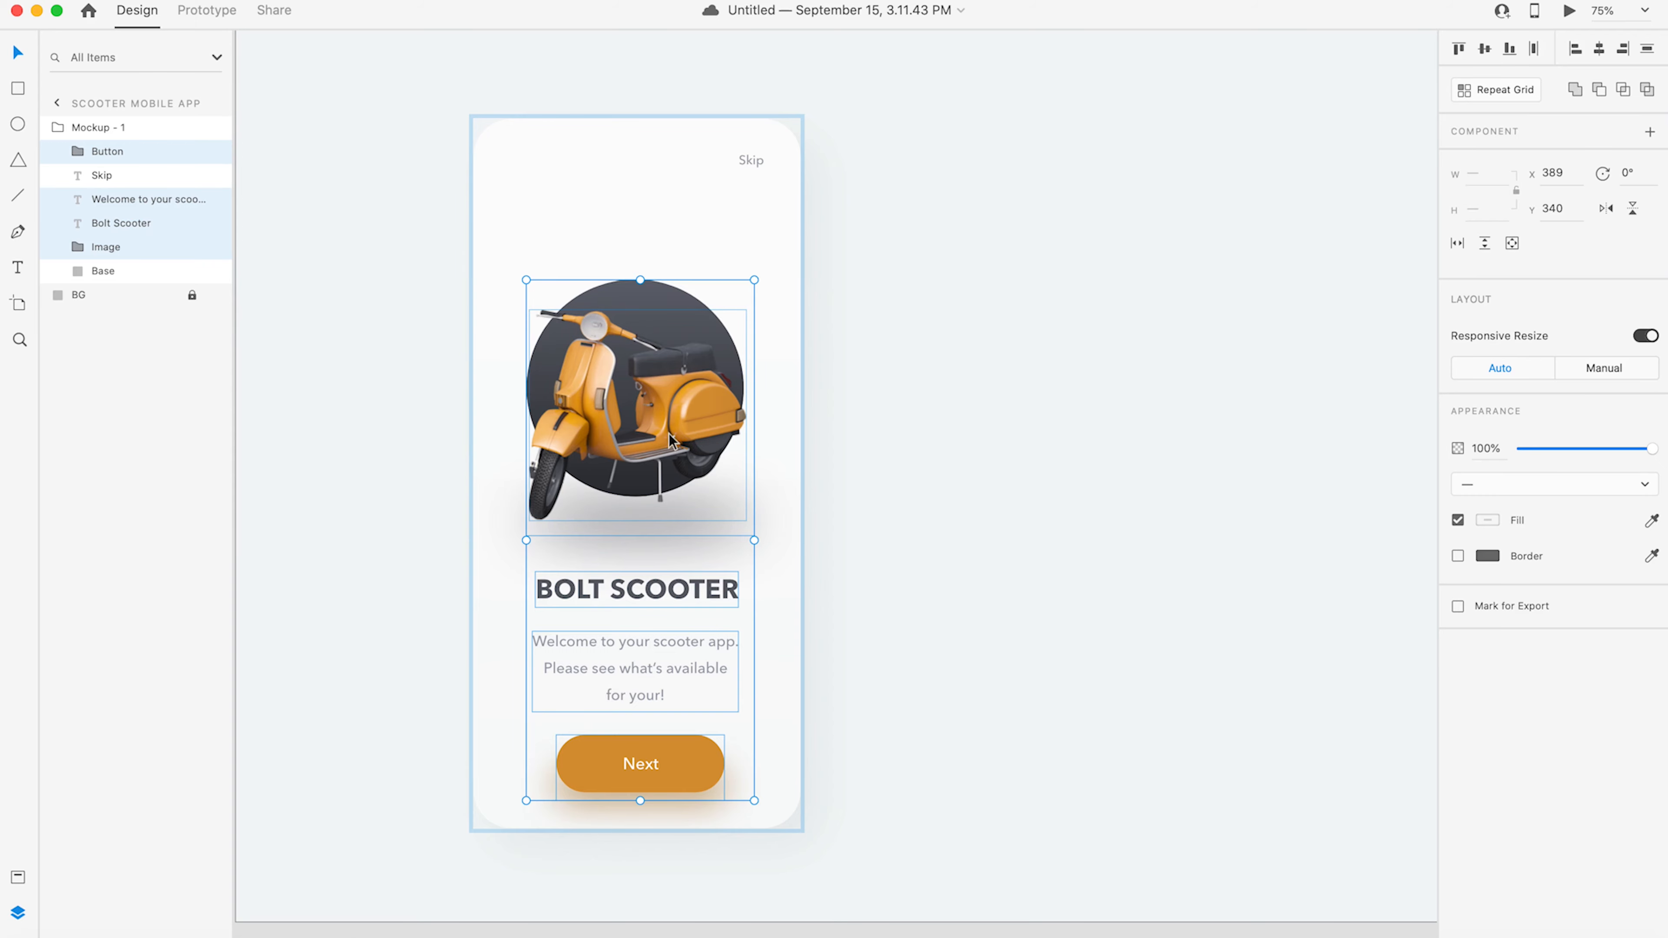
drag(677, 434, 673, 365)
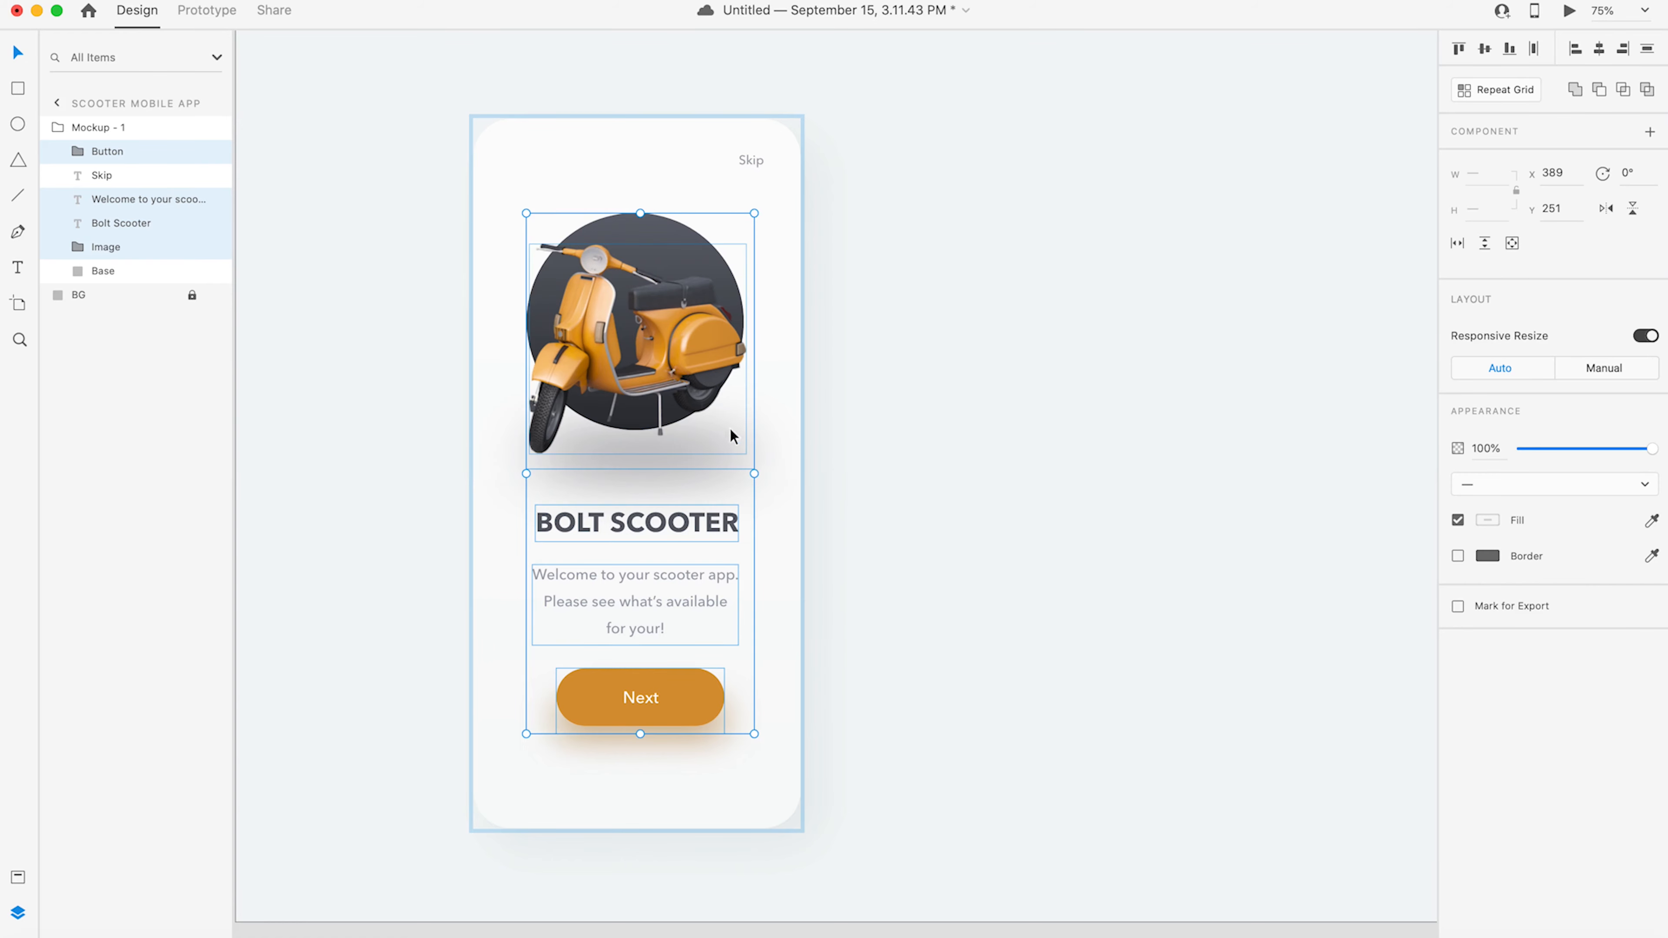
click(824, 537)
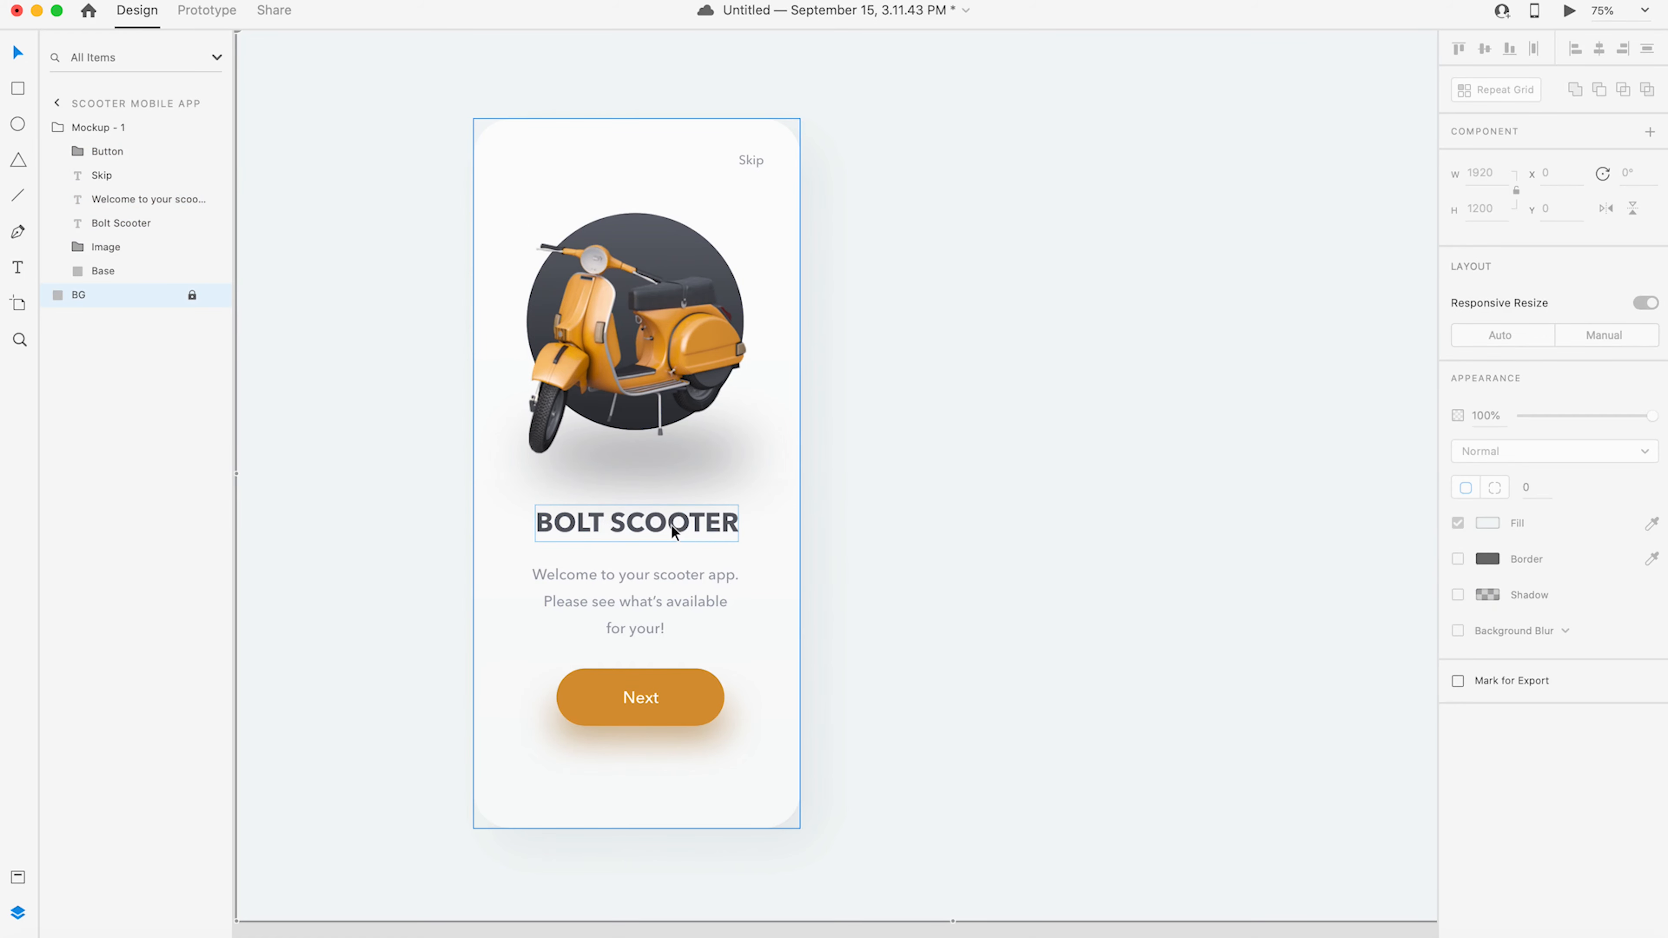
- Set the BOLT SCOOTER title's font size to 32 and centre it horizontally on the phone screen
double_click(689, 527)
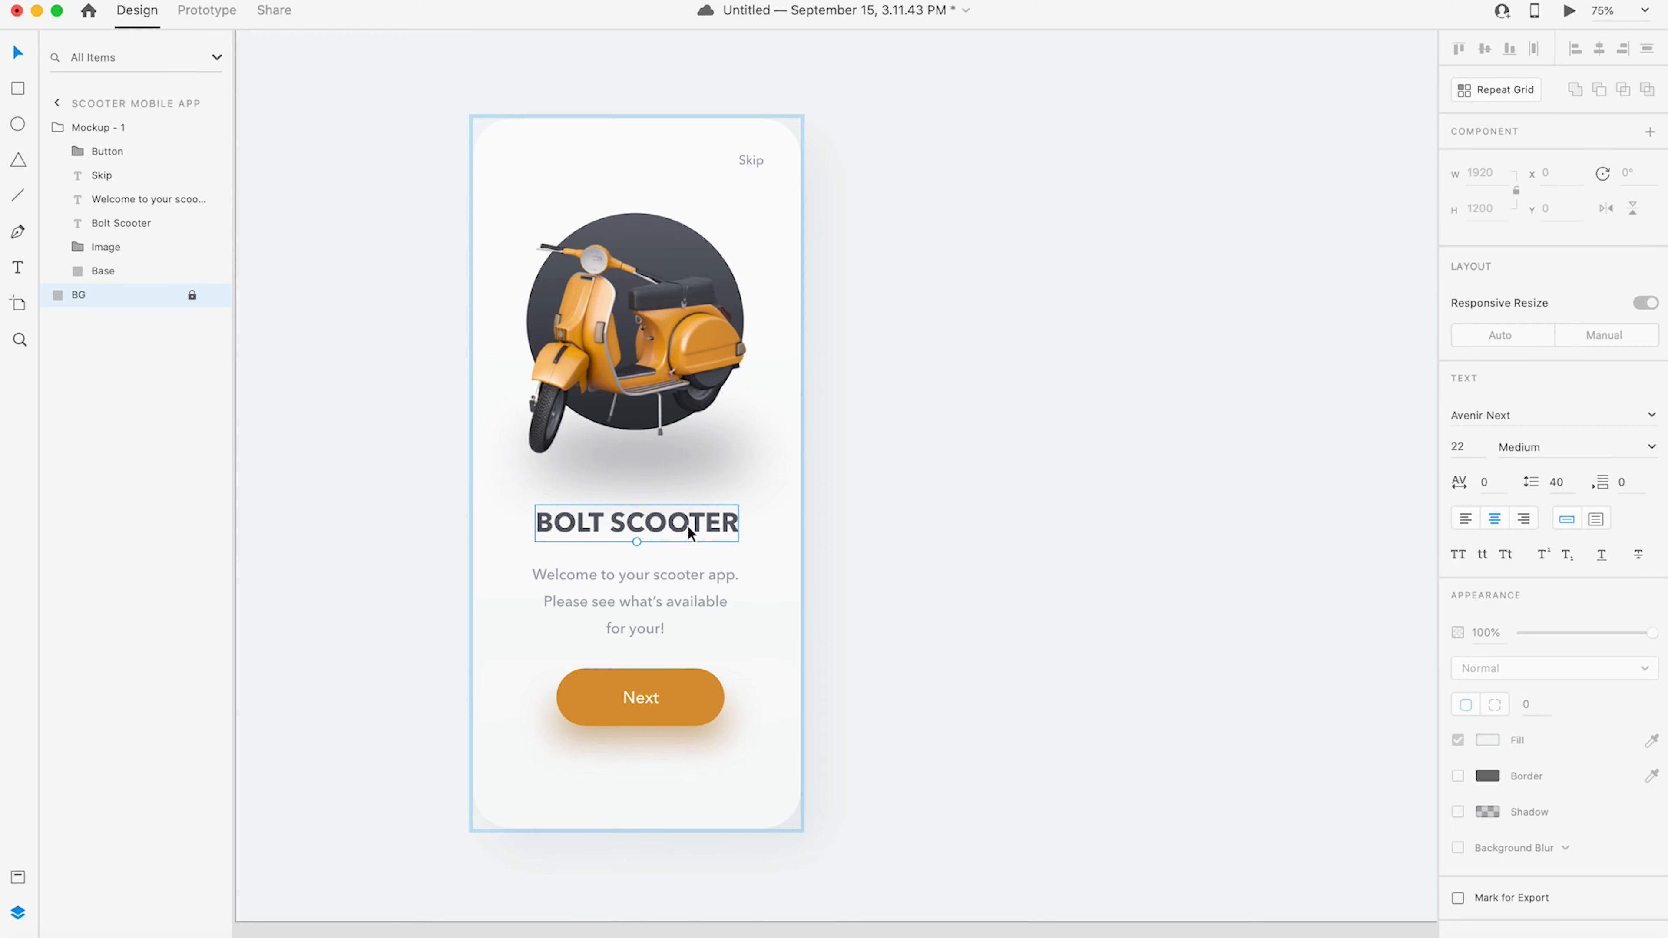
click(1472, 485)
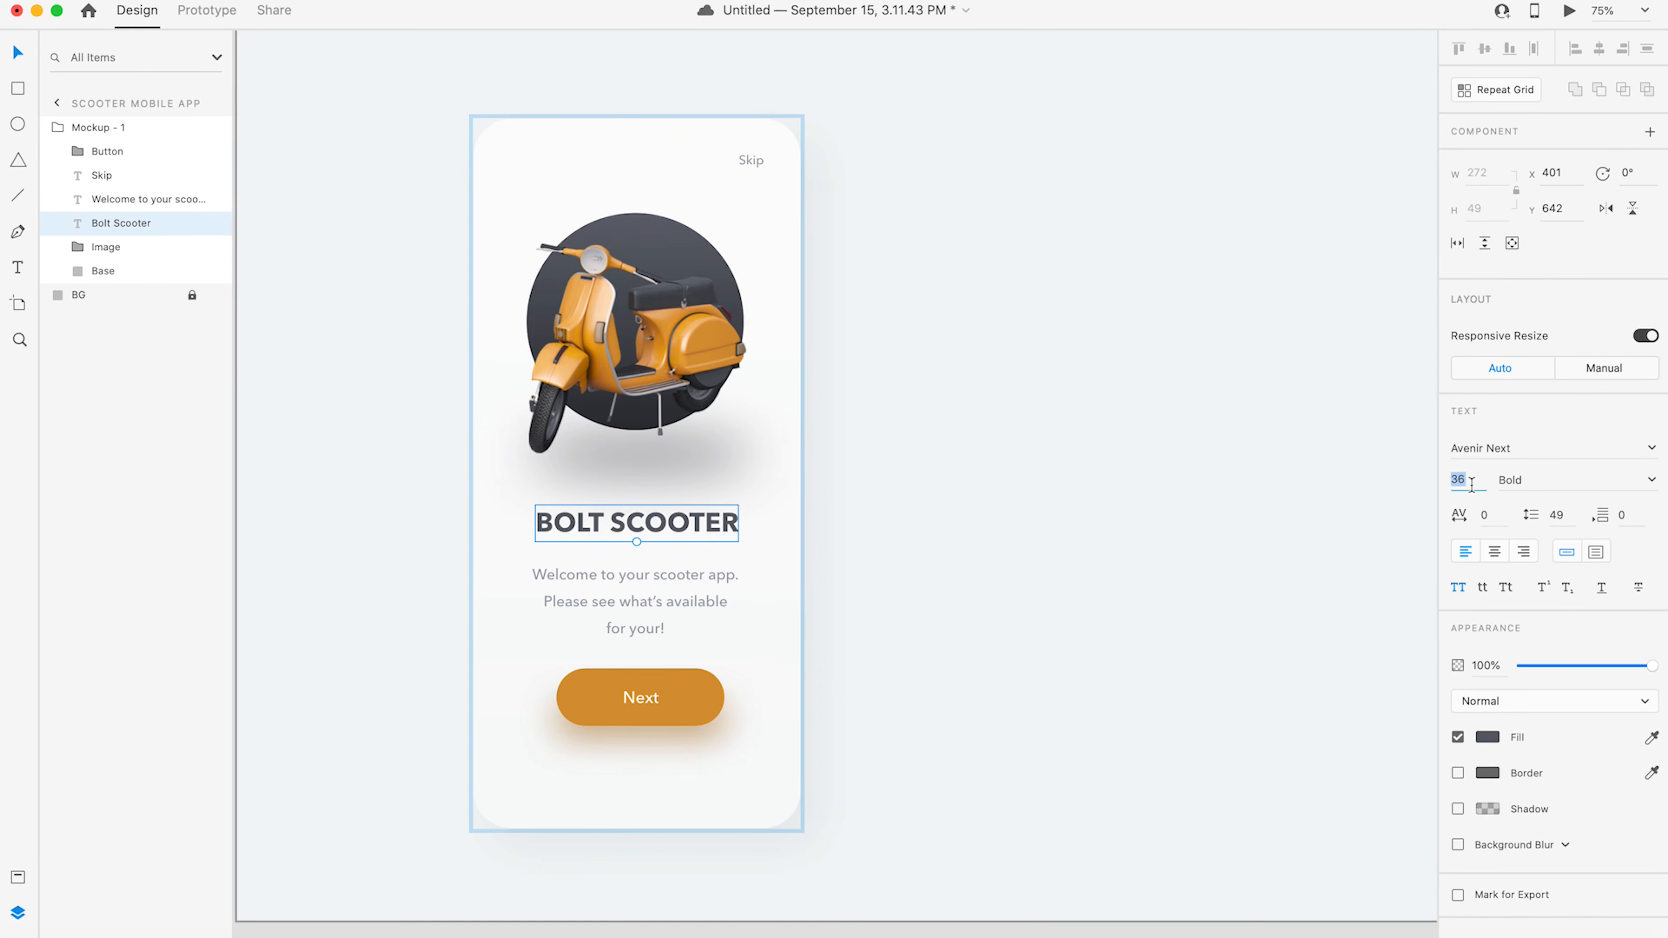
text(32)
key(Return)
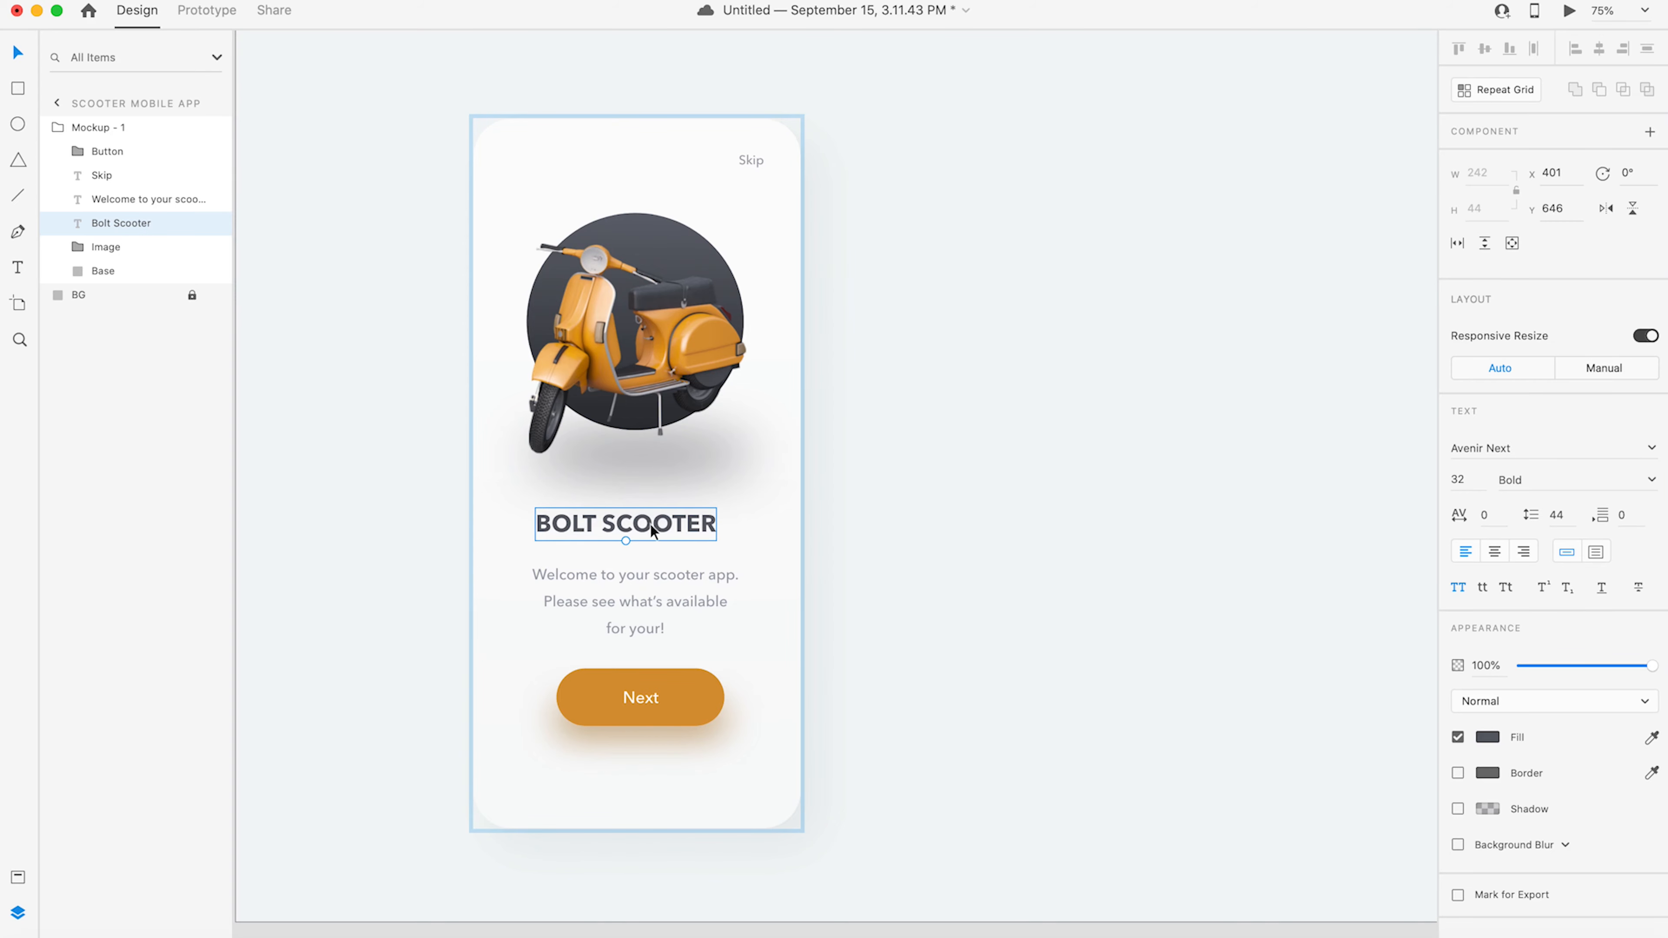
drag(653, 532, 665, 561)
- Move the welcome paragraph up to Y 702 beneath the title and narrow its text box symmetrically to 246 wide
click(678, 580)
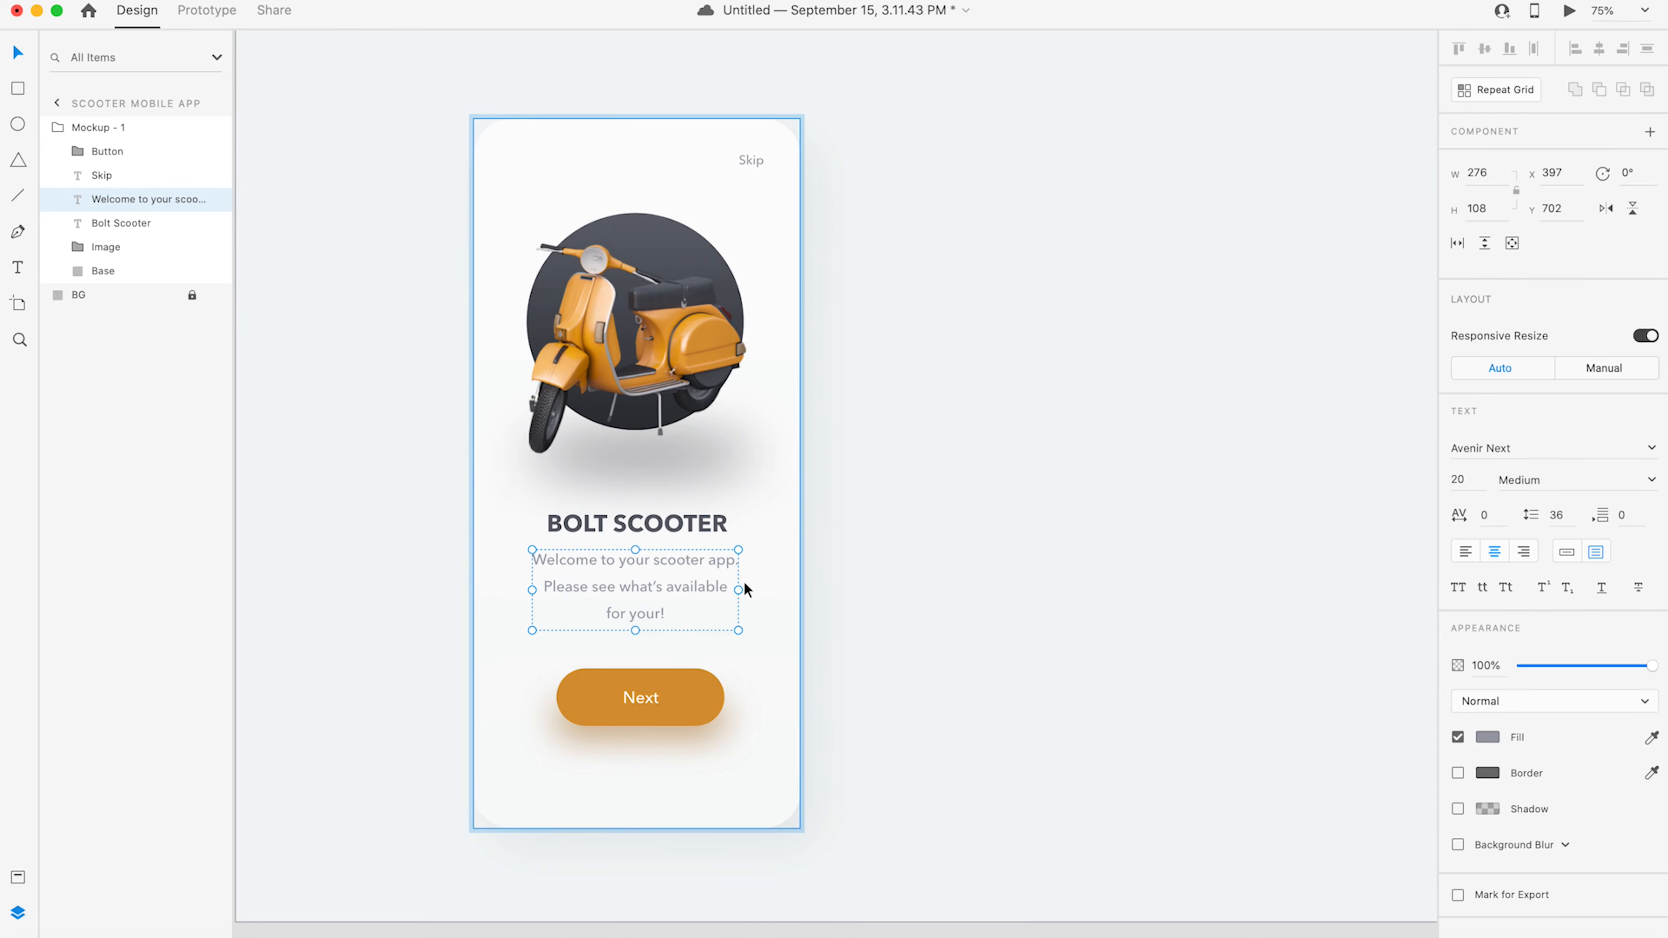
key(alt)
drag(737, 590, 729, 586)
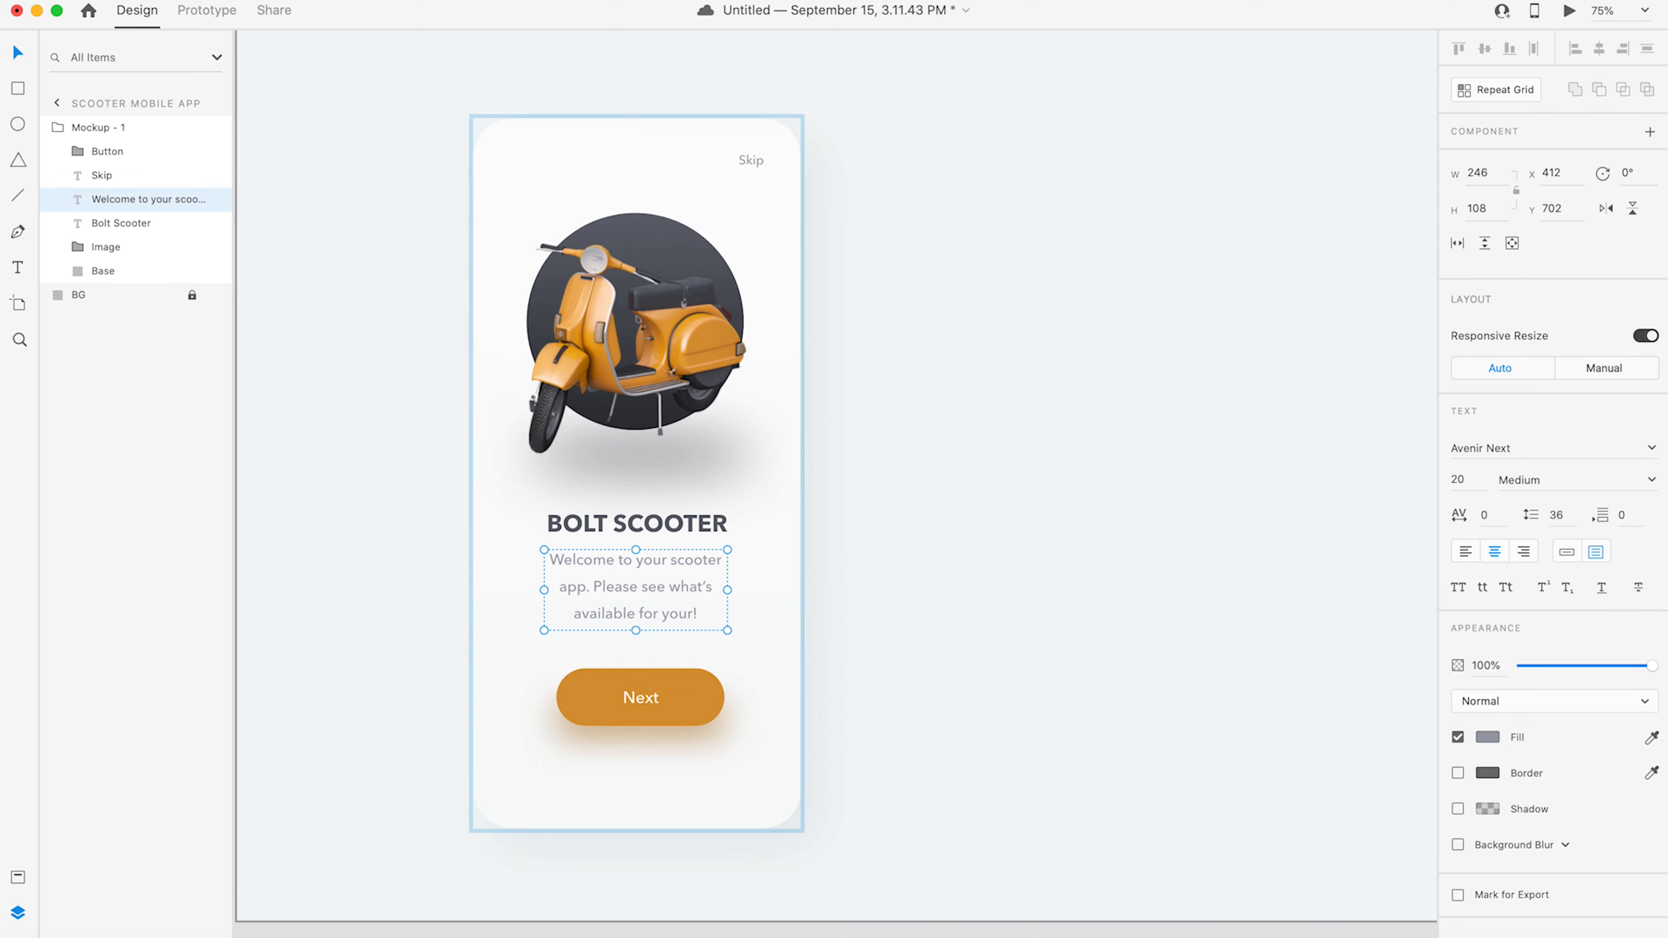
- Reduce the welcome paragraph's line spacing to 31 and clear the selection
click(1558, 516)
key(Down)
key(Down)
key(Down)
key(Down)
key(Down)
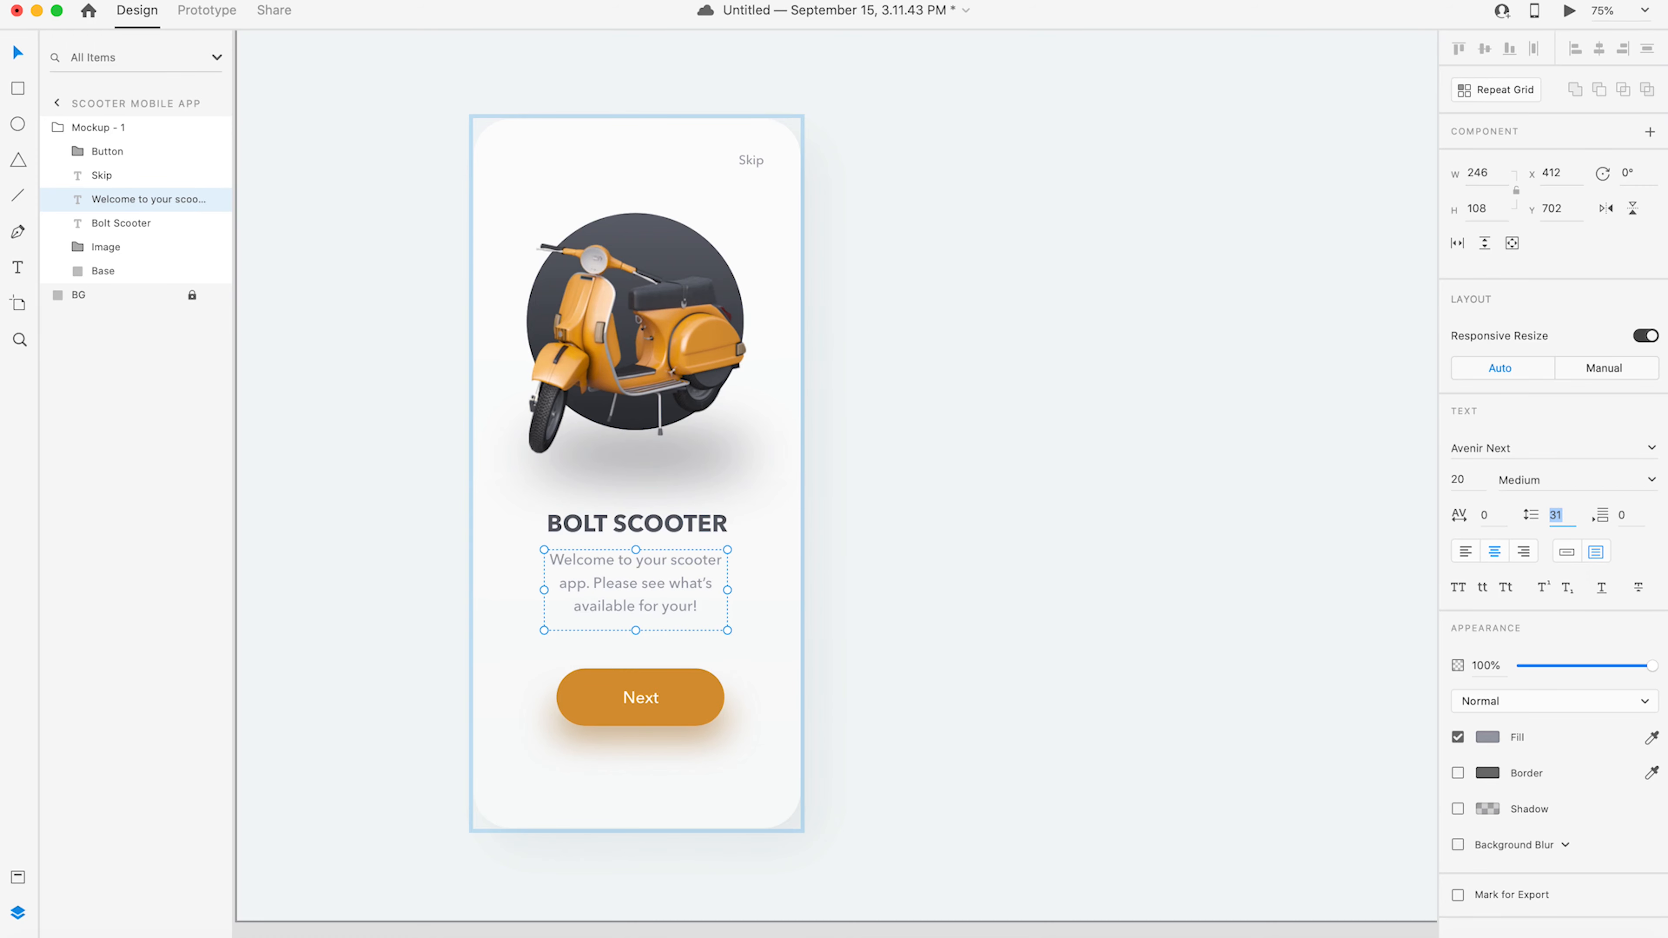
click(930, 570)
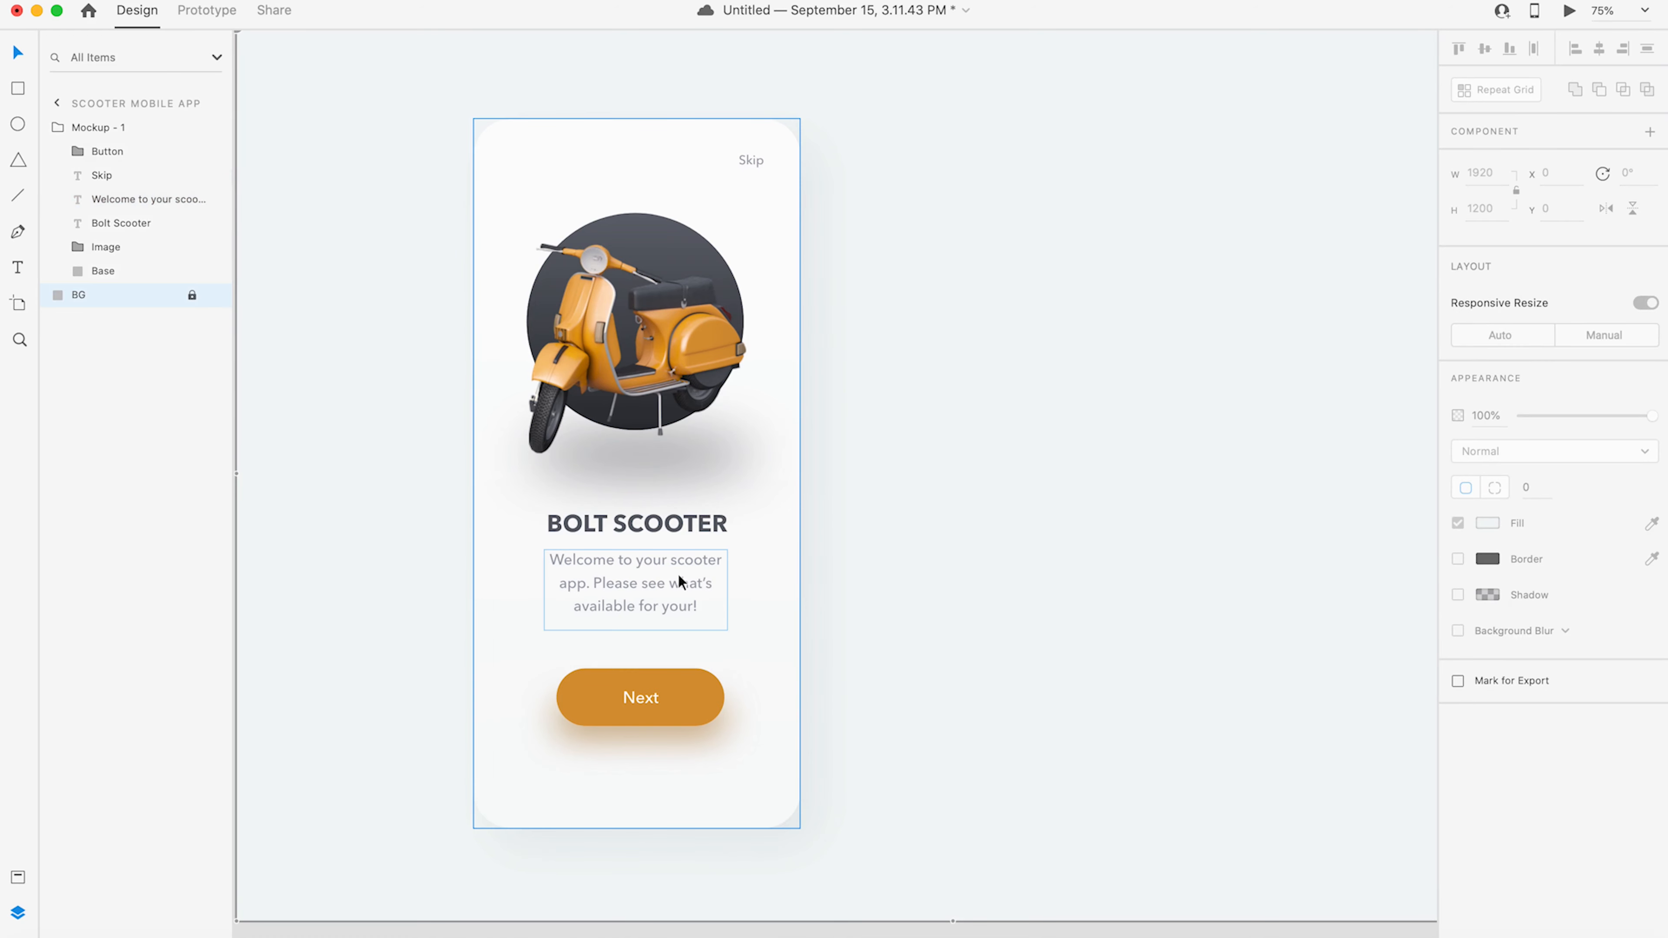
- Move the title and welcome paragraph down together to Y 650
click(677, 572)
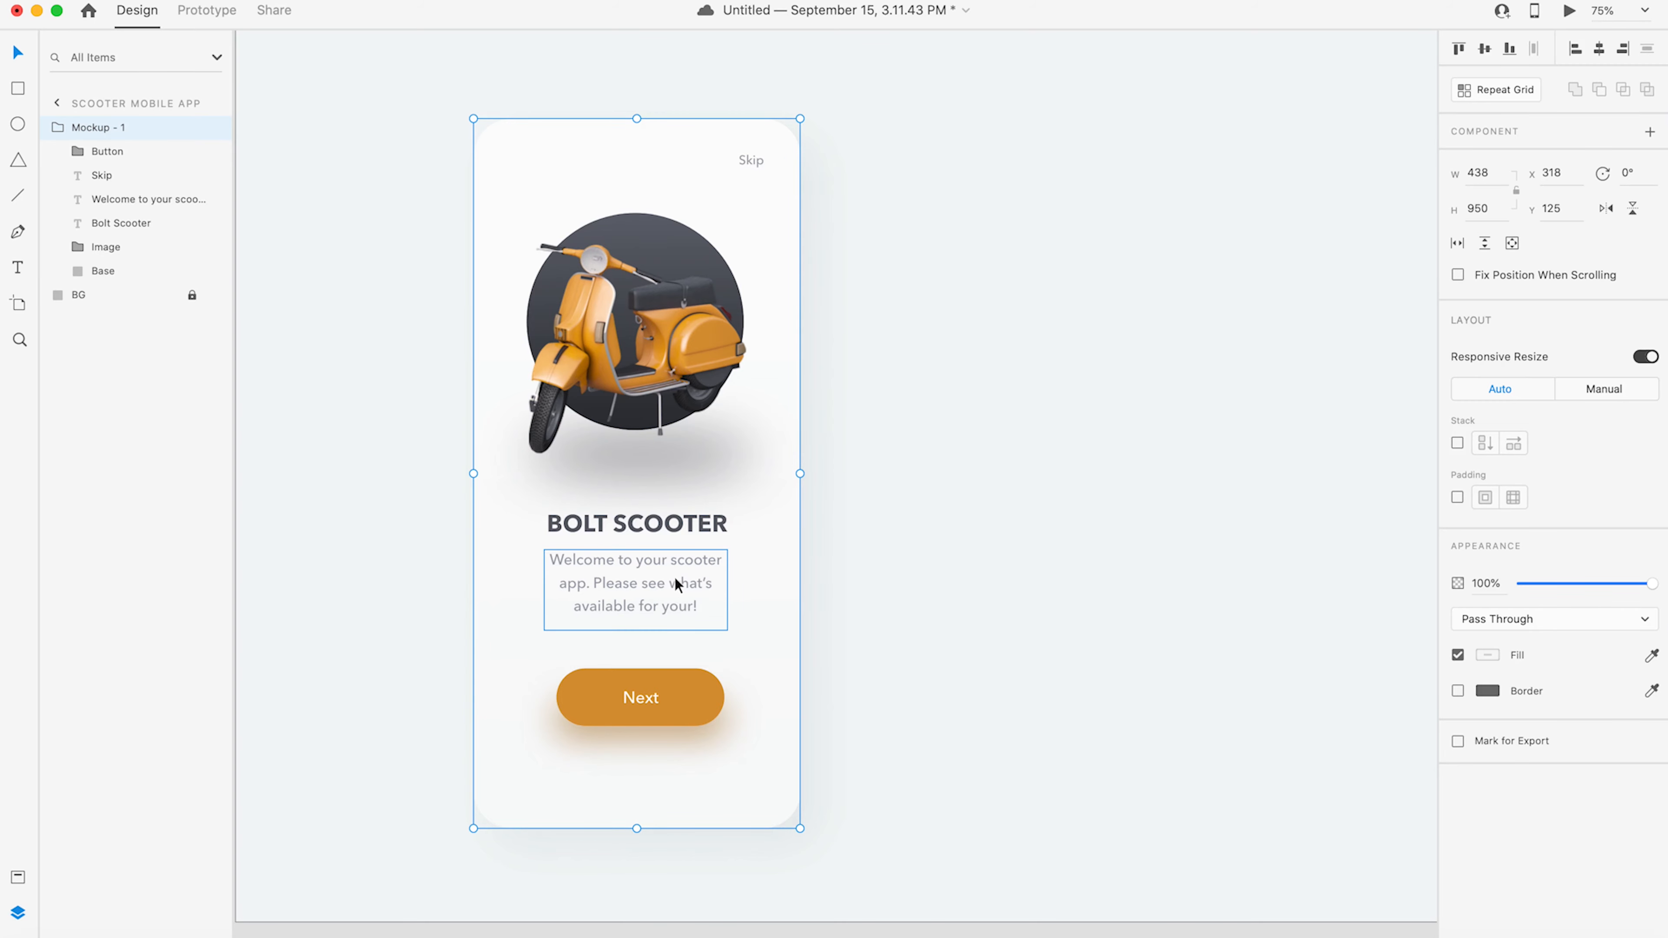
double_click(674, 578)
shift+click(698, 531)
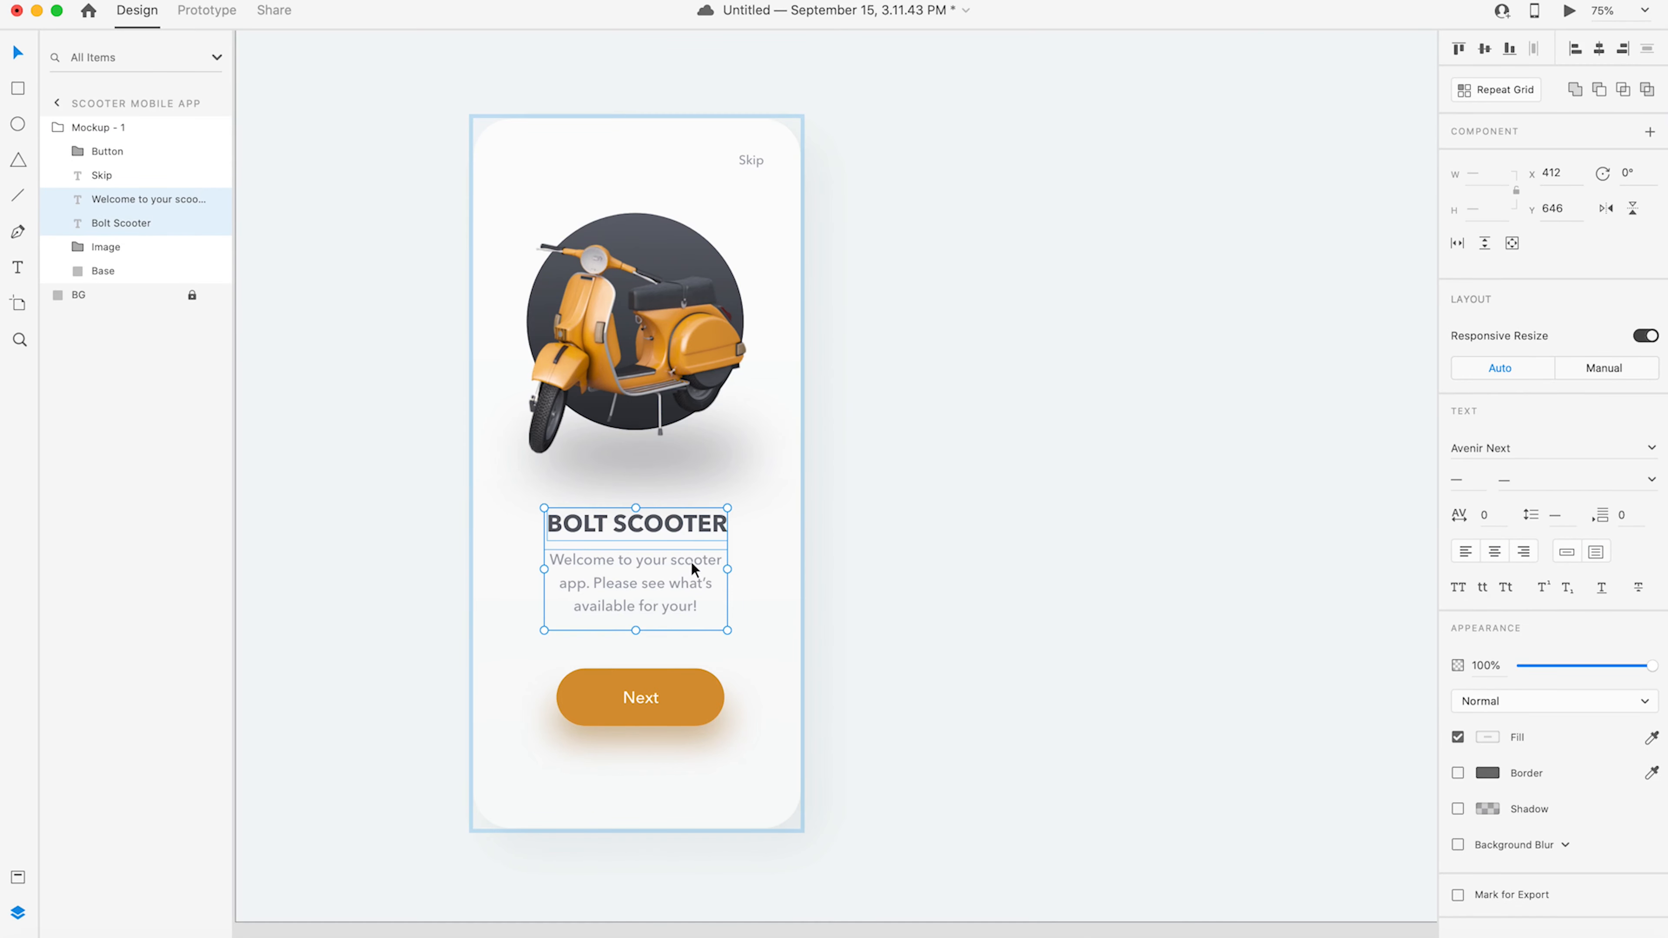
mouse_move(692, 564)
mouse_down()
mouse_move(692, 548)
mouse_move(687, 565)
mouse_up()
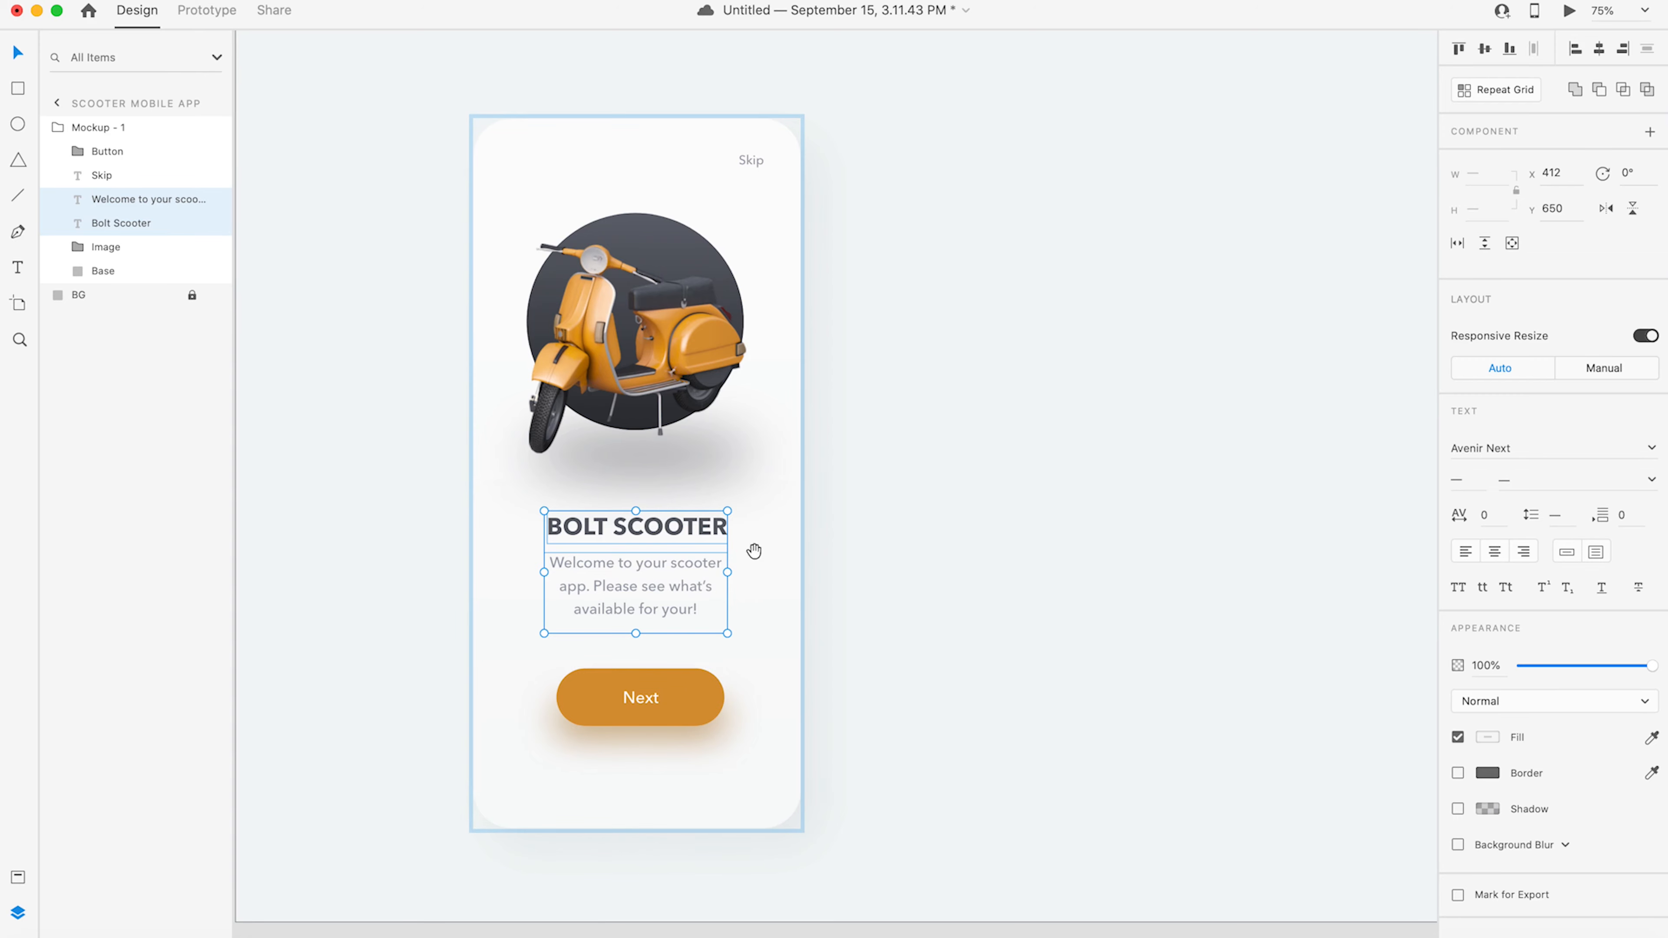
- Draw a small circle about 13 px across below the Next button, above the Button group in the layers, without a border
mouse_move(752, 551)
mouse_down()
mouse_move(748, 573)
mouse_move(747, 541)
mouse_up()
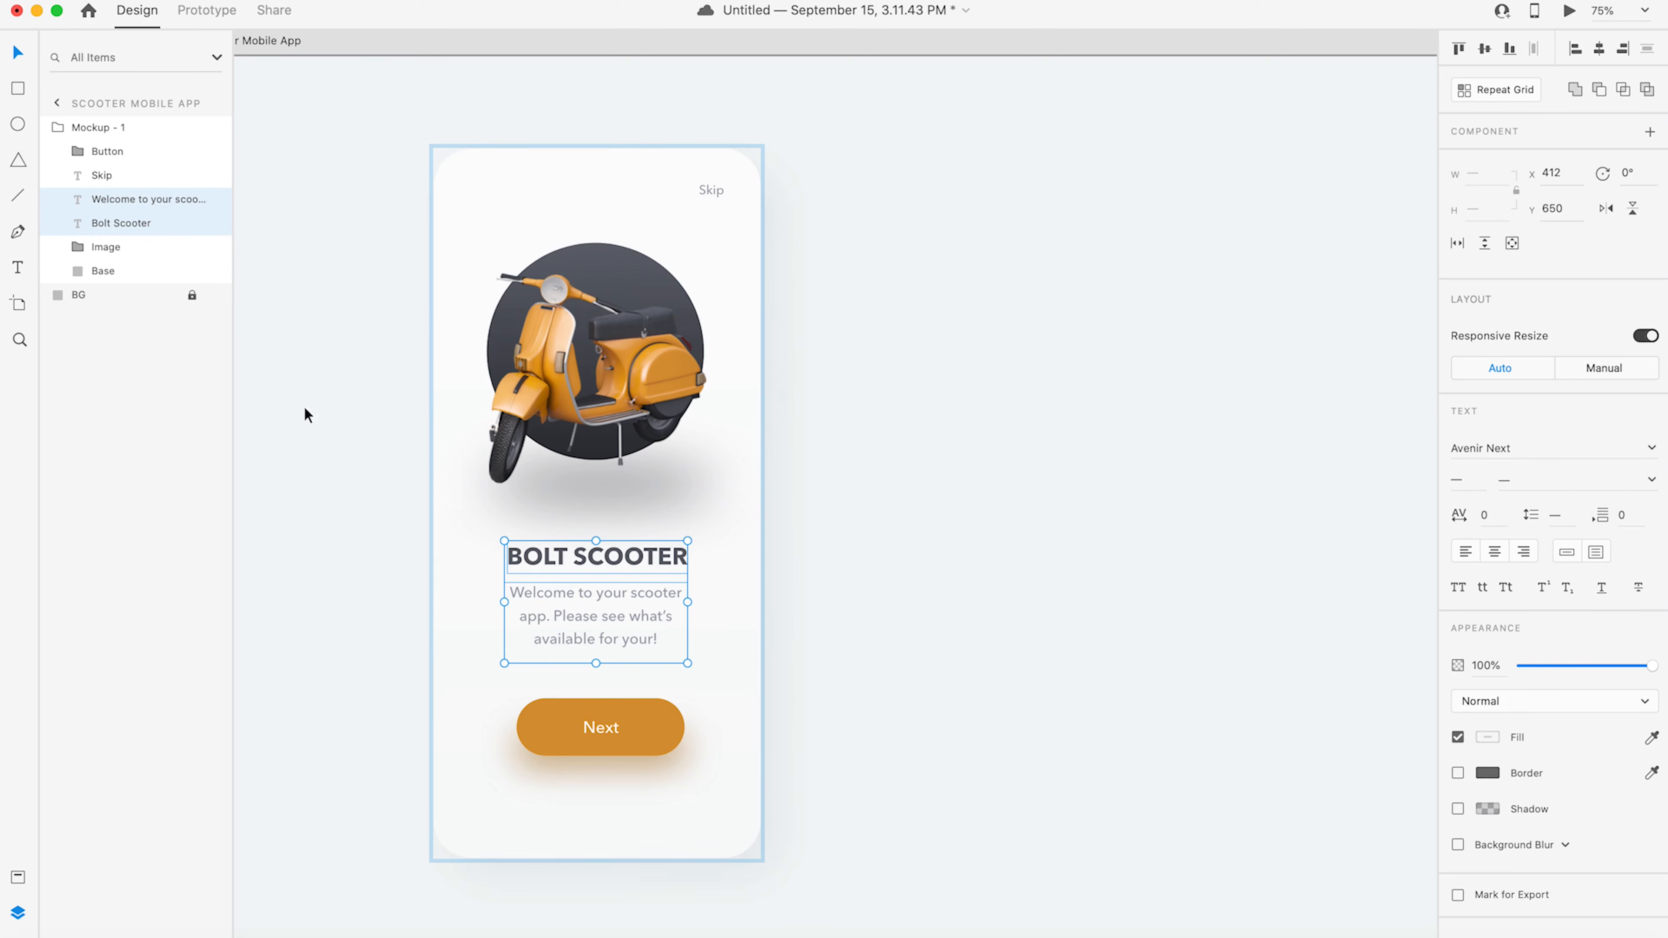
click(124, 151)
click(18, 124)
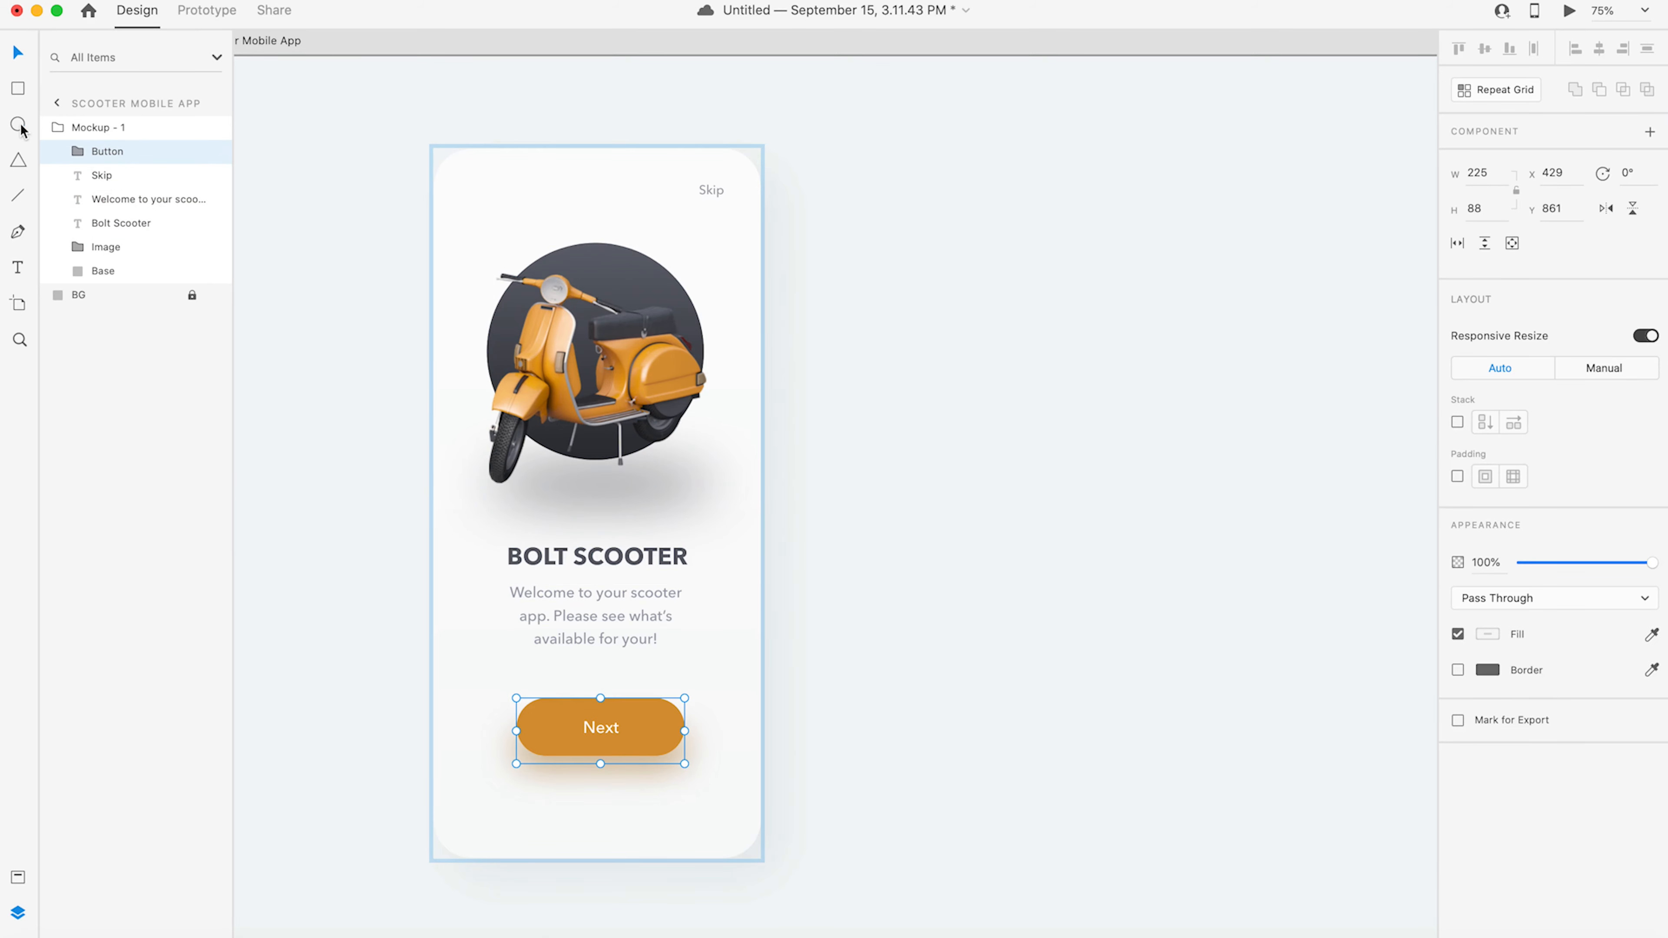
drag(562, 802, 574, 814)
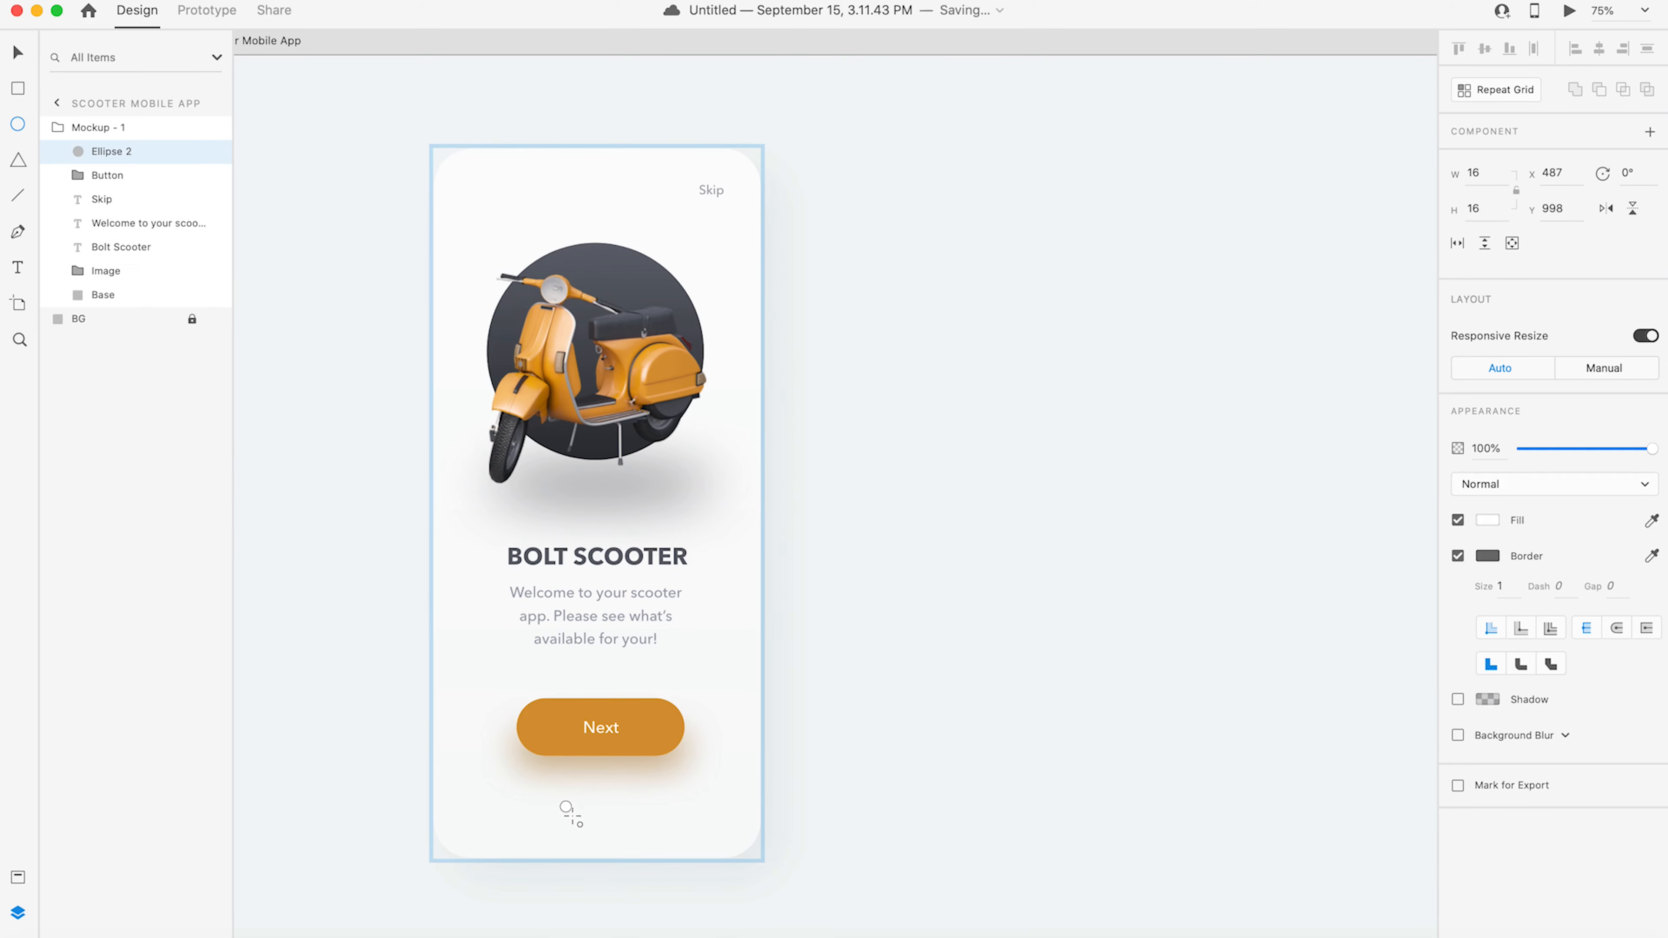
click(1459, 557)
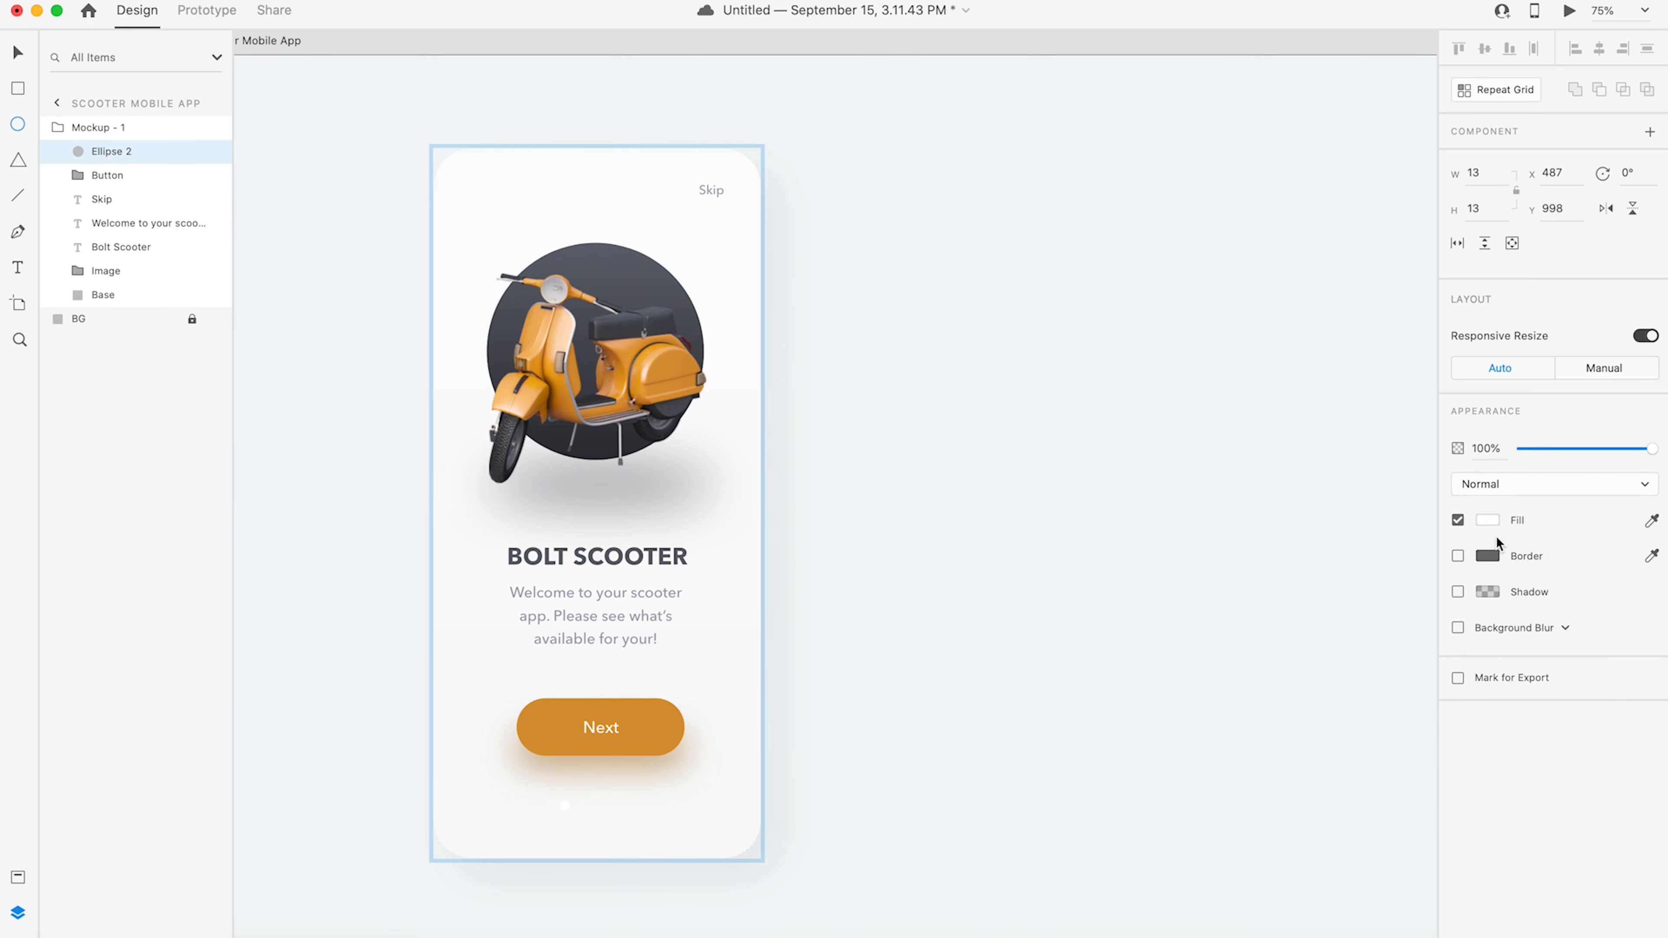
- Fill the small circle with the orange sampled from the Next button
click(1651, 520)
click(651, 722)
click(18, 52)
- Duplicate the orange dot twice in a horizontal row with 11 px gaps
click(583, 799)
click(585, 803)
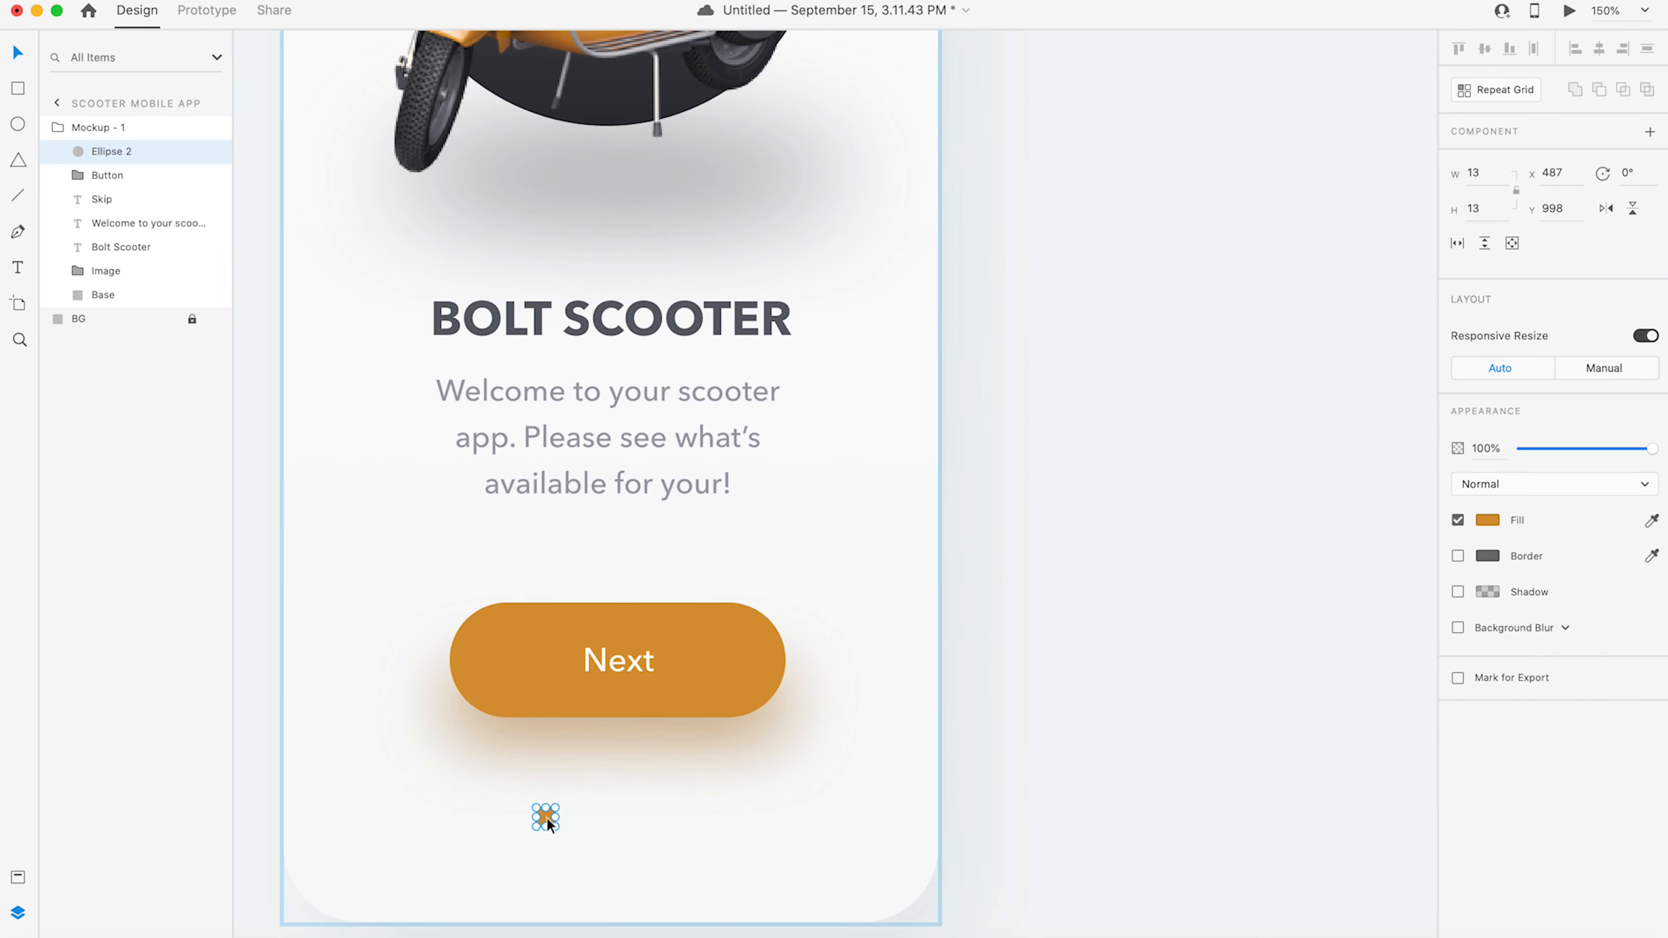
drag(547, 818, 578, 819)
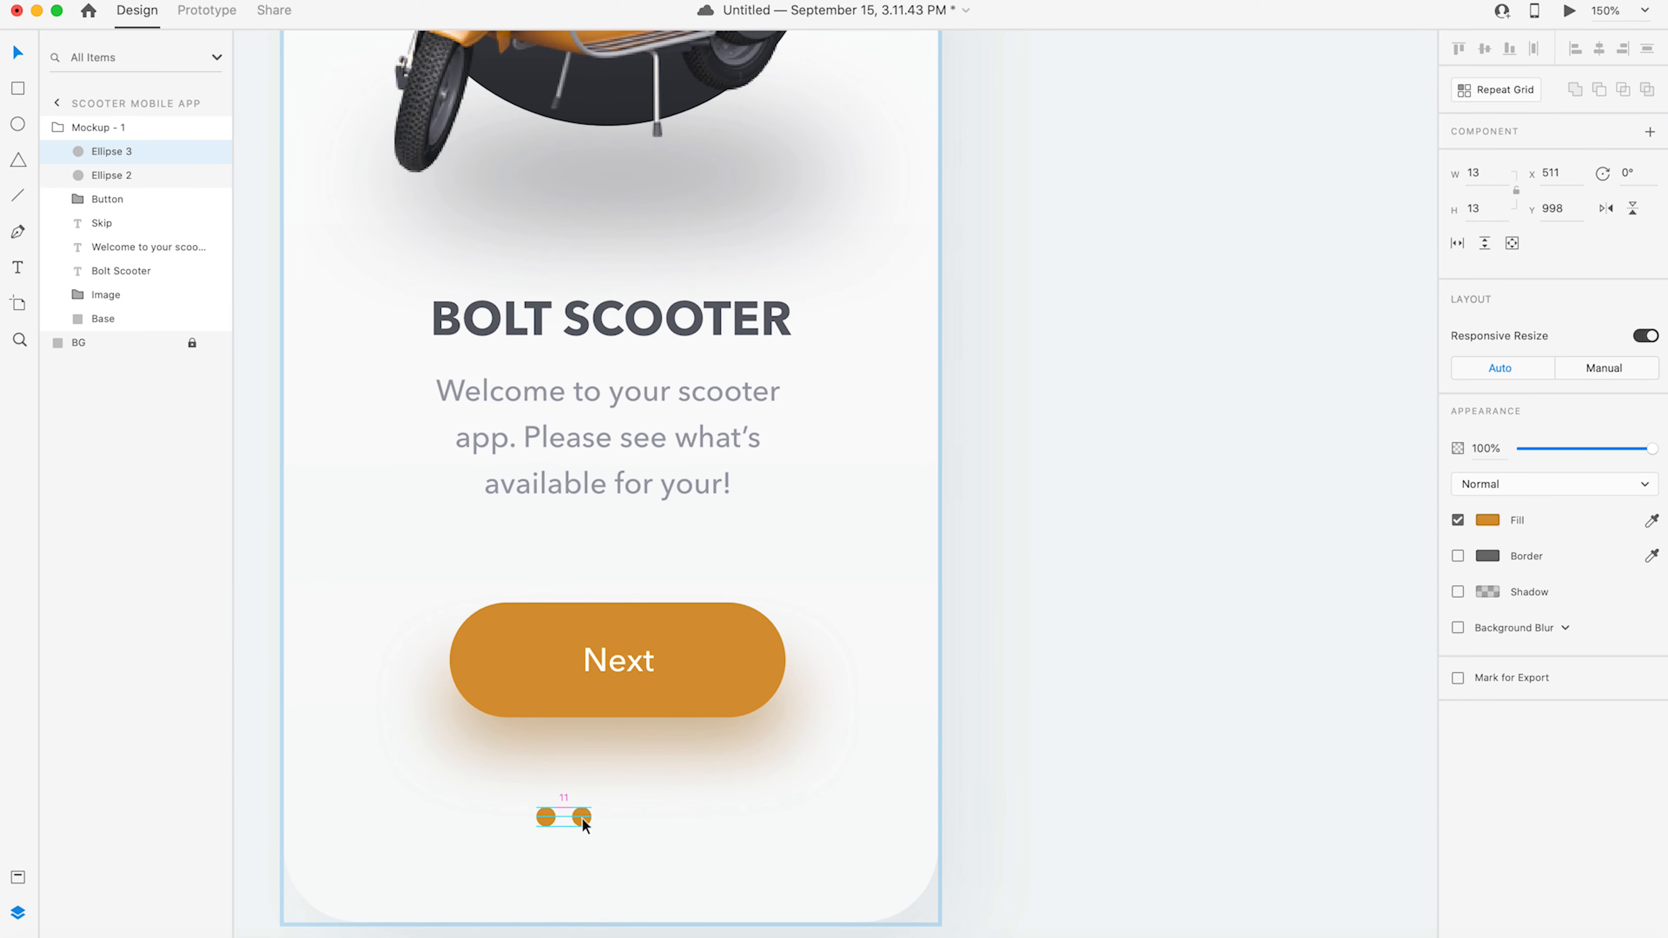
drag(583, 820, 615, 814)
- Fill the second and third dots with the dark grey sampled from the BOLT SCOOTER title
shift+click(583, 815)
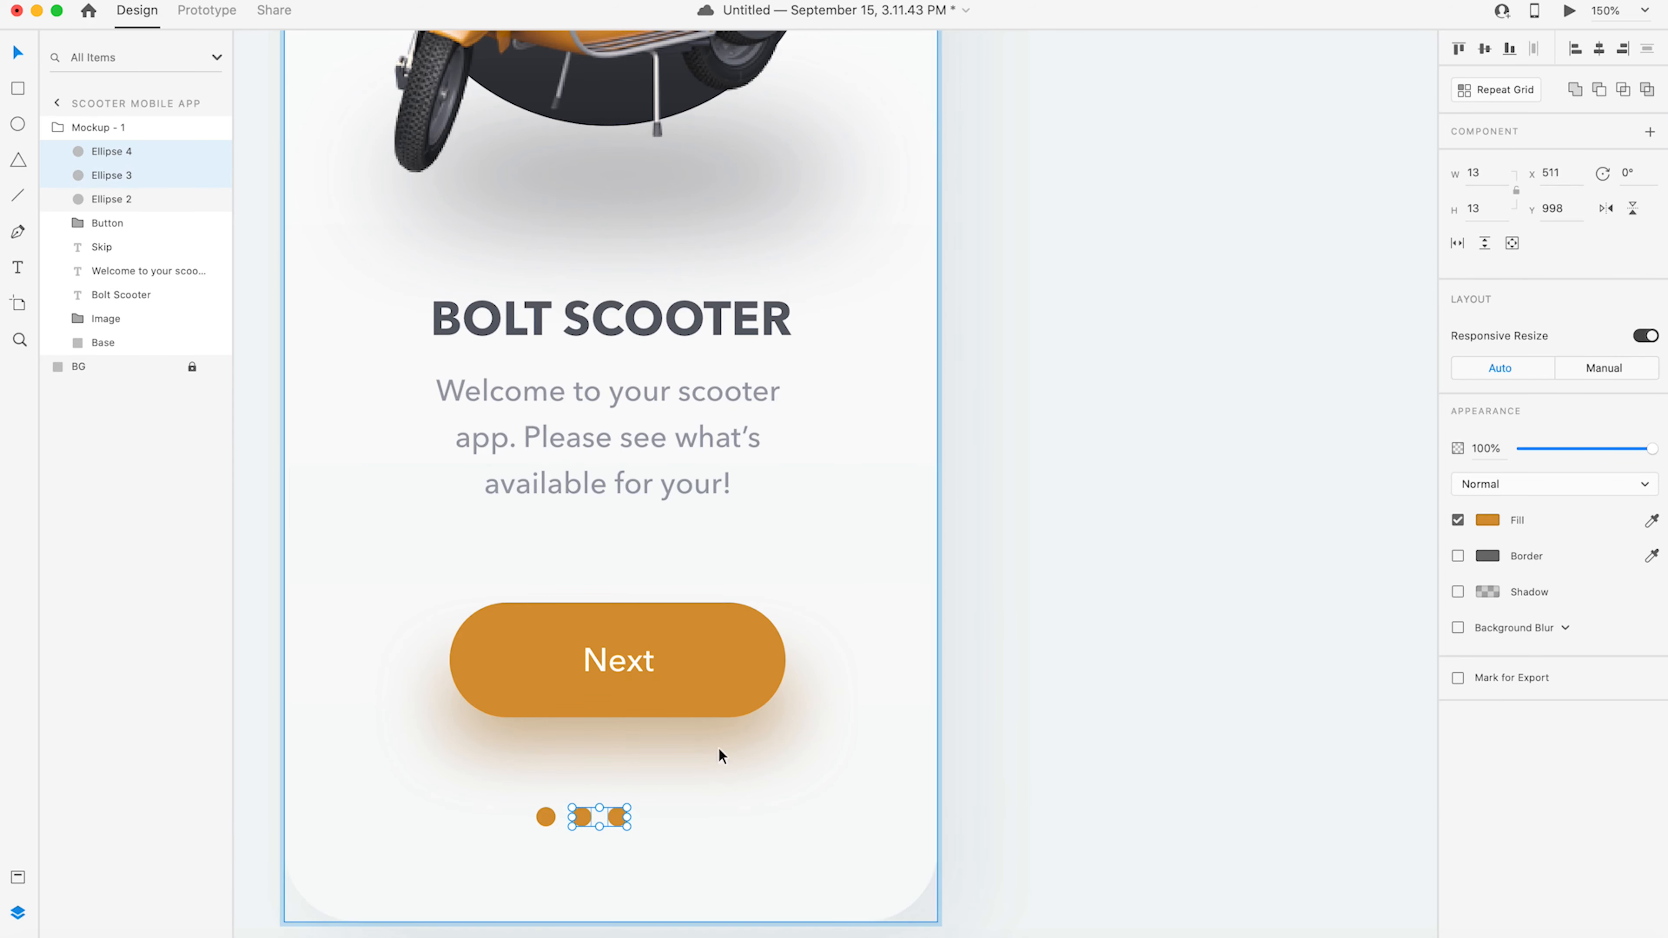
key(i)
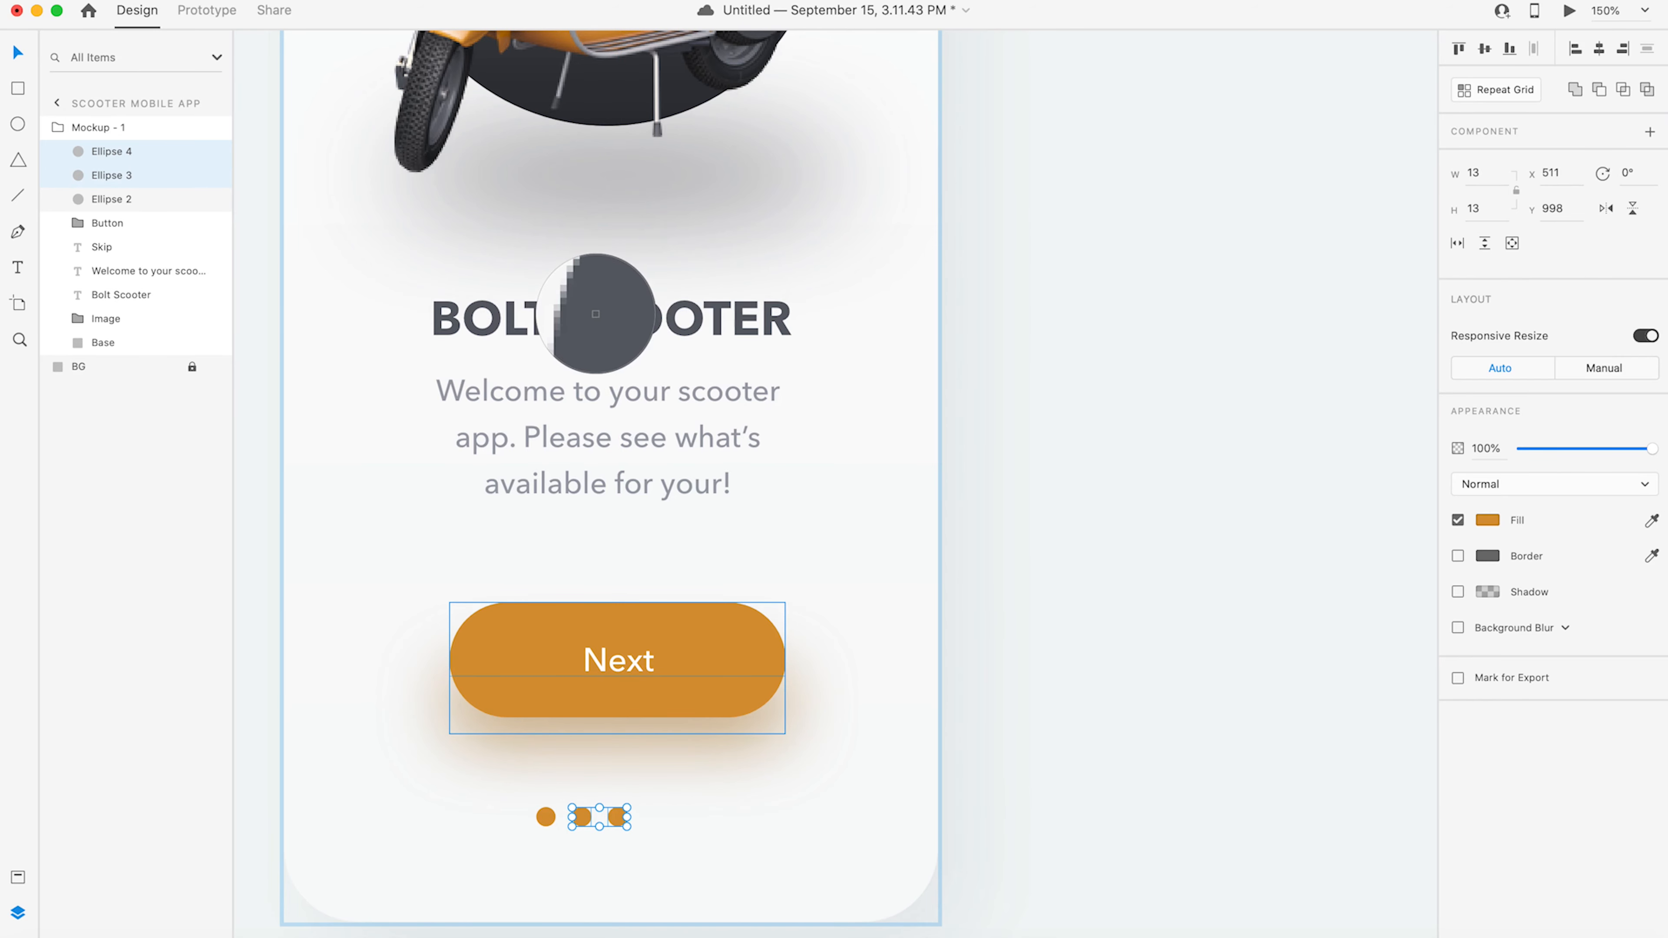
click(596, 313)
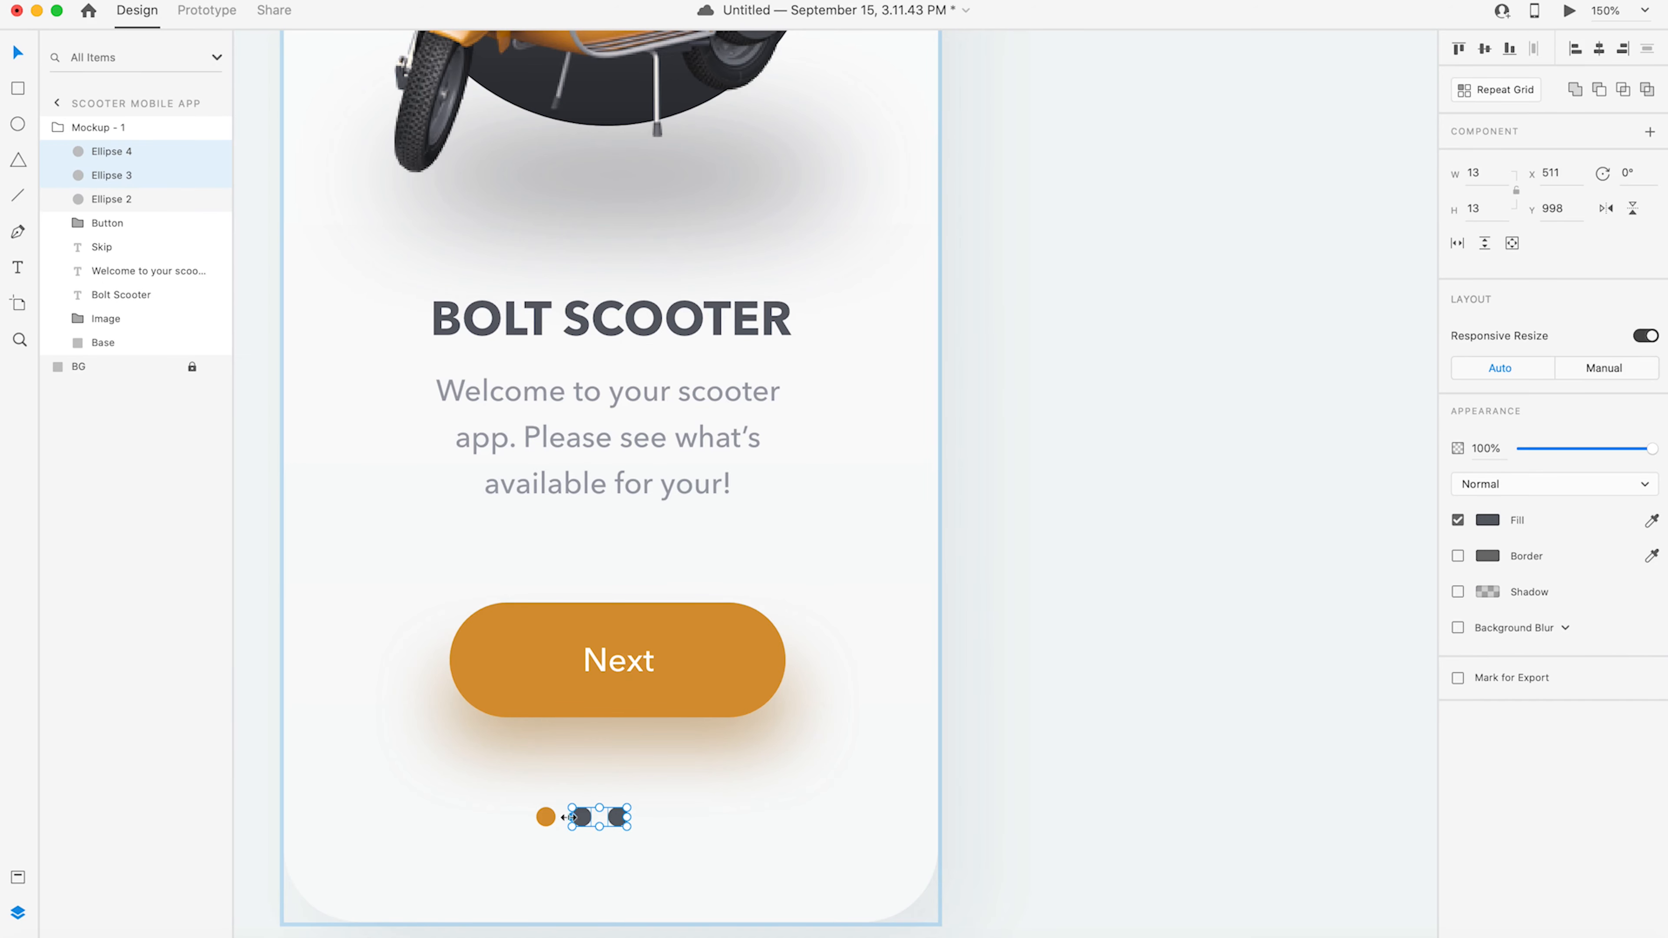
- Centre the row of three dots on the phone screen at X 507 and group them as Dots
shift+click(550, 822)
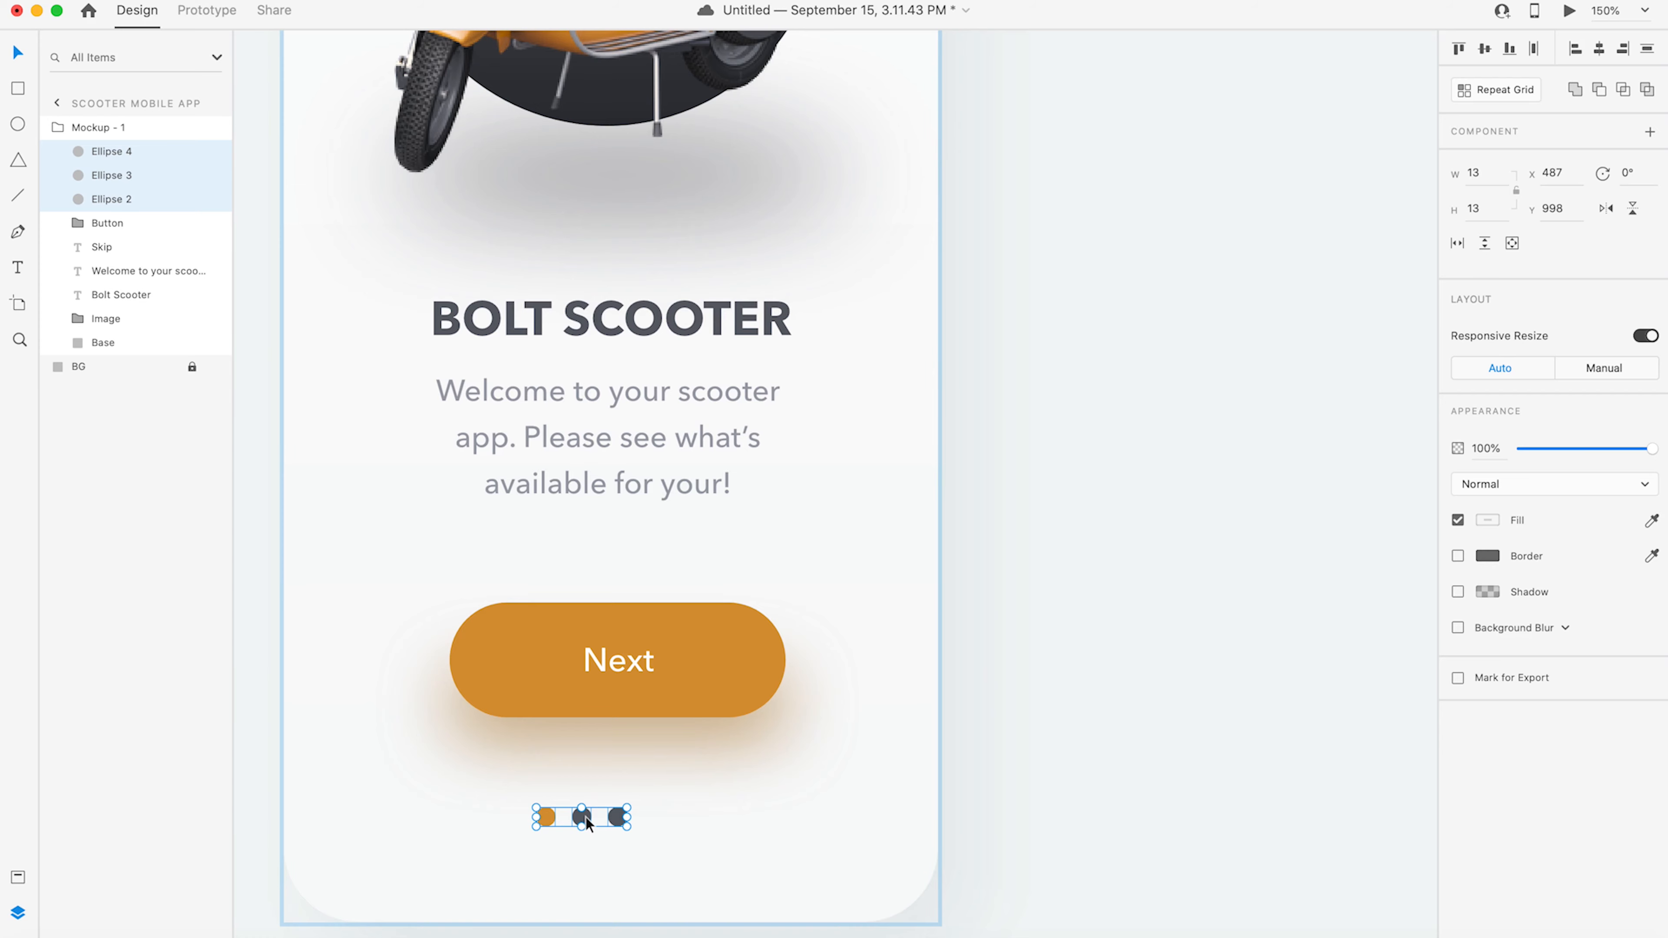
drag(586, 823, 617, 825)
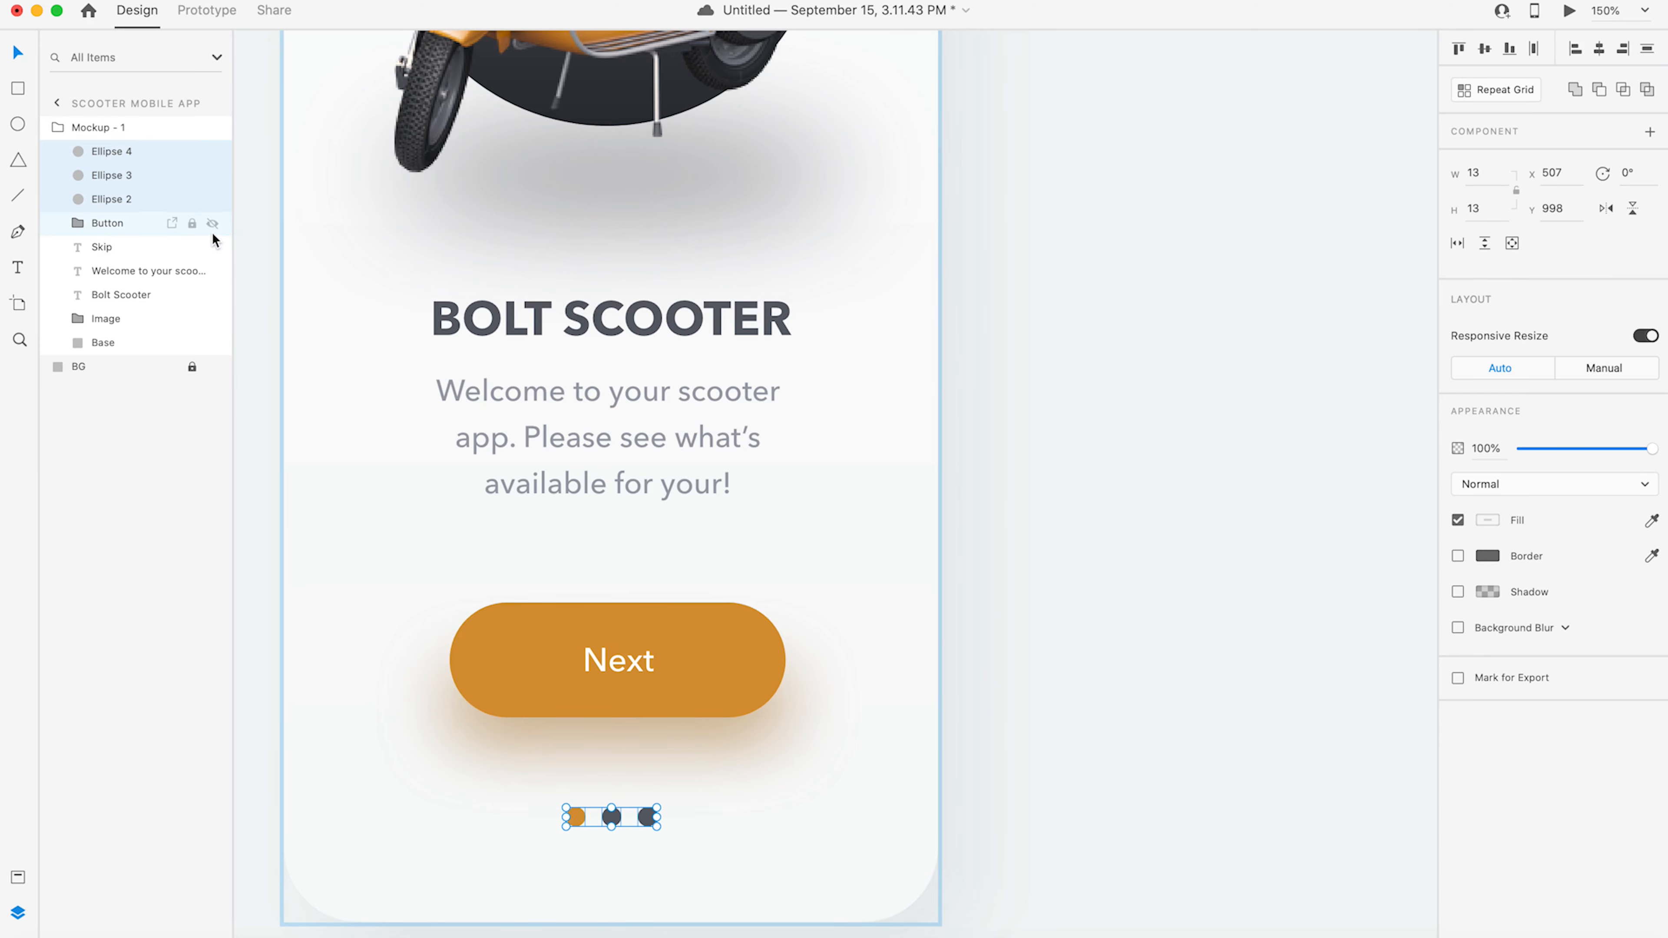
key(super+g)
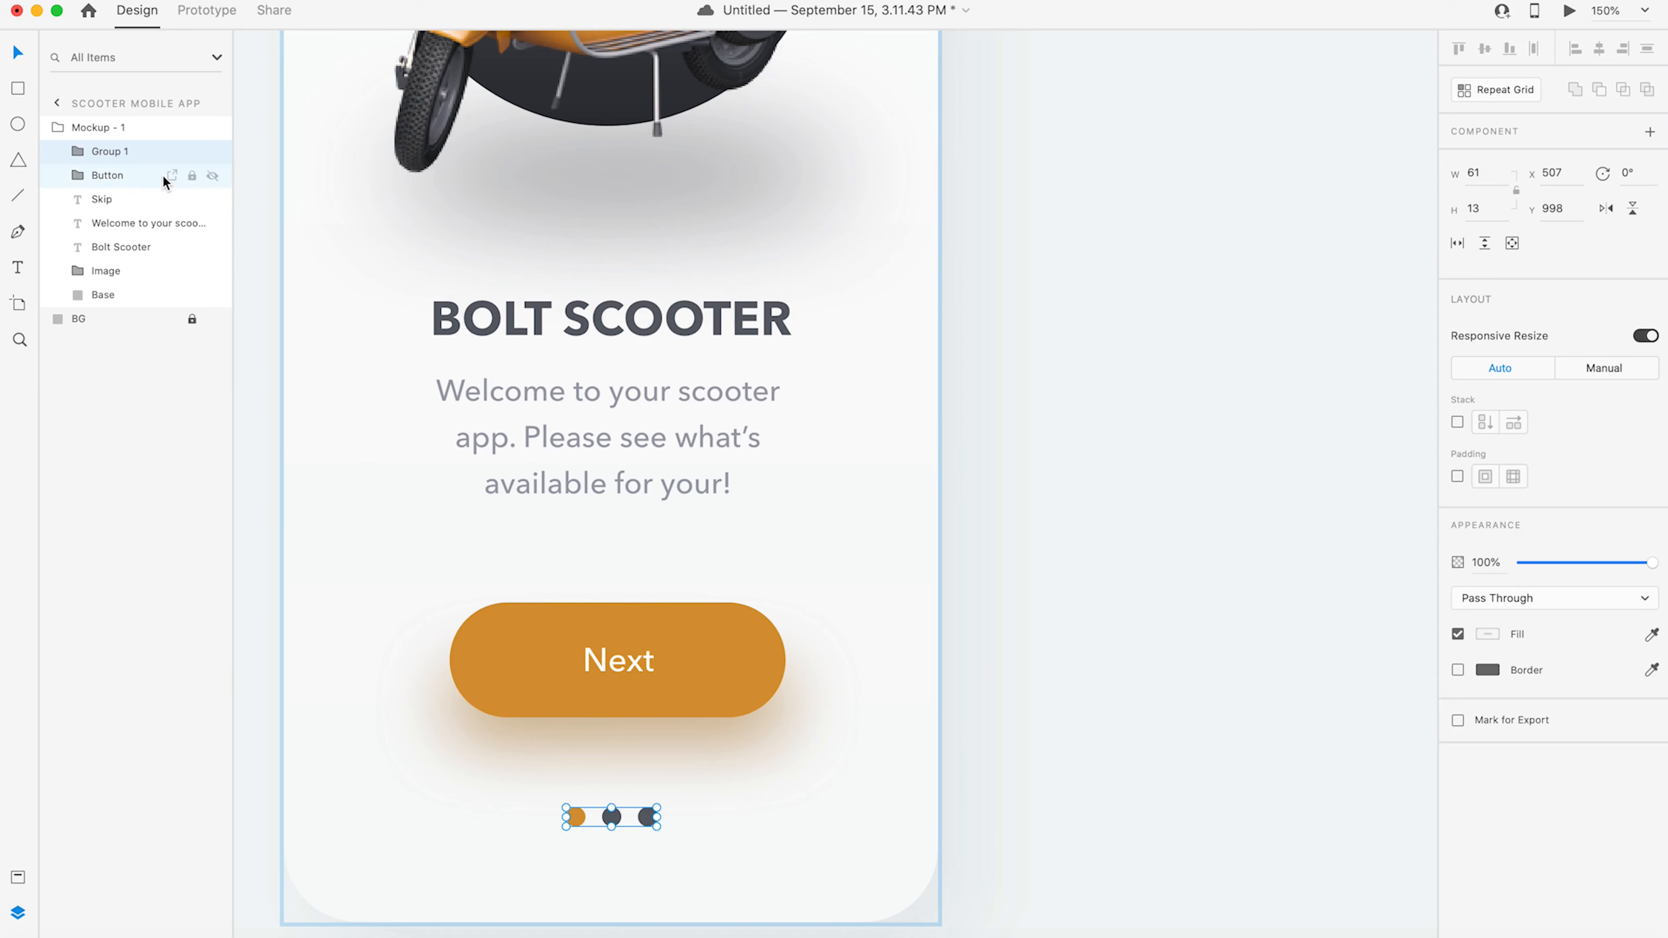
double_click(153, 153)
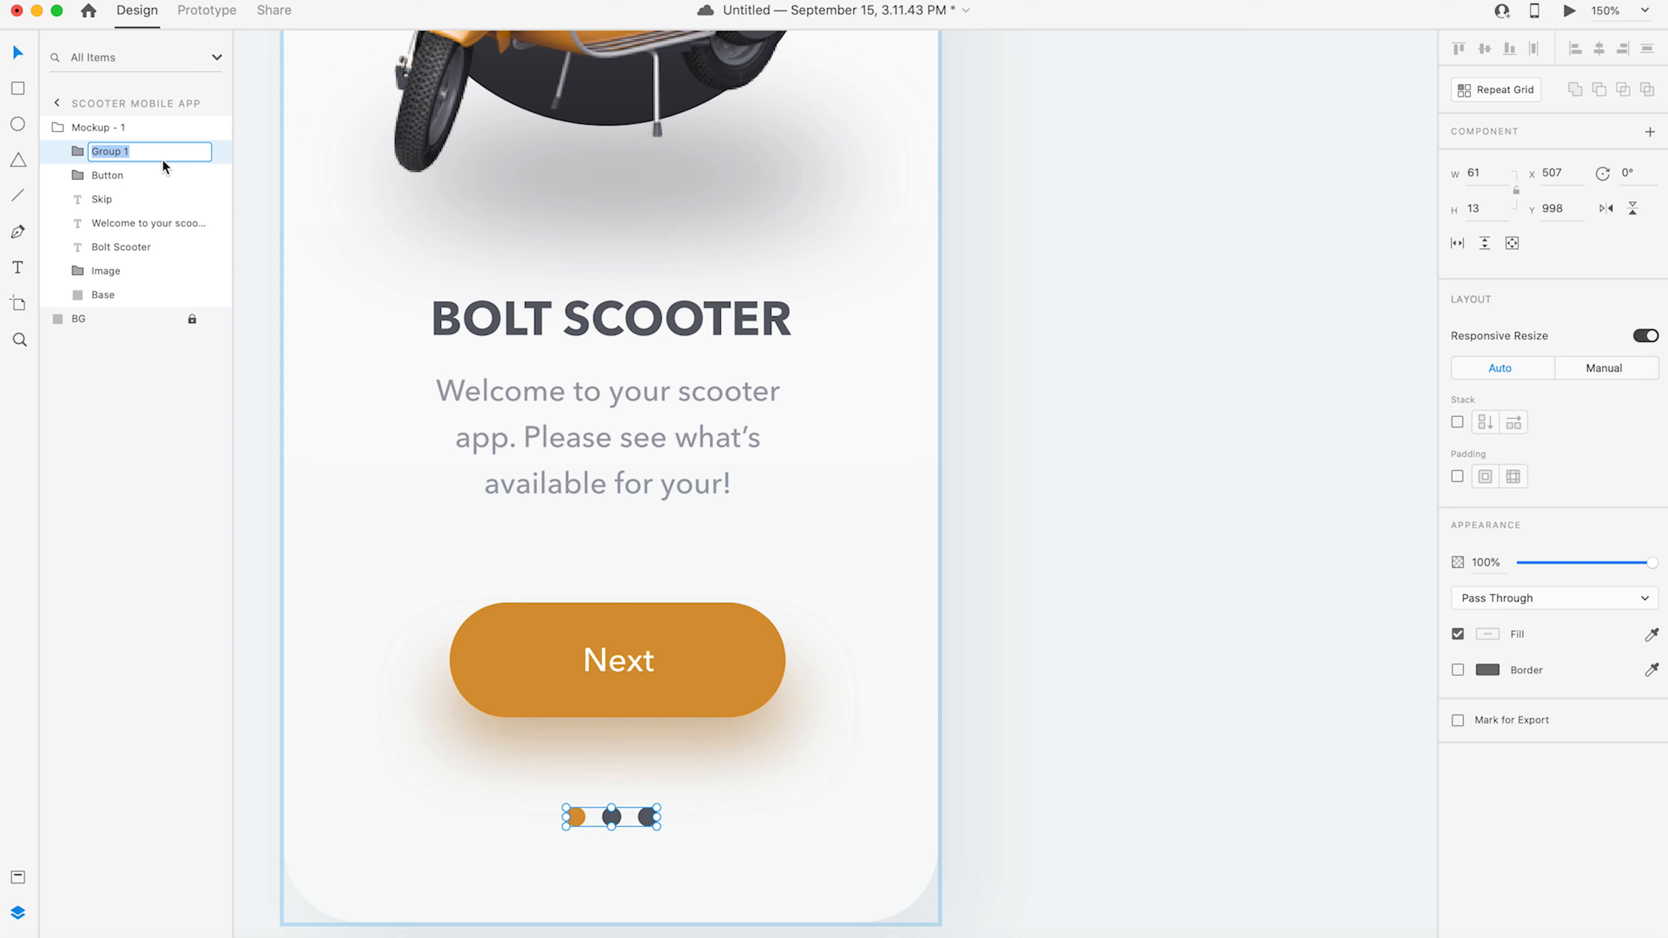
text(Dots)
key(Return)
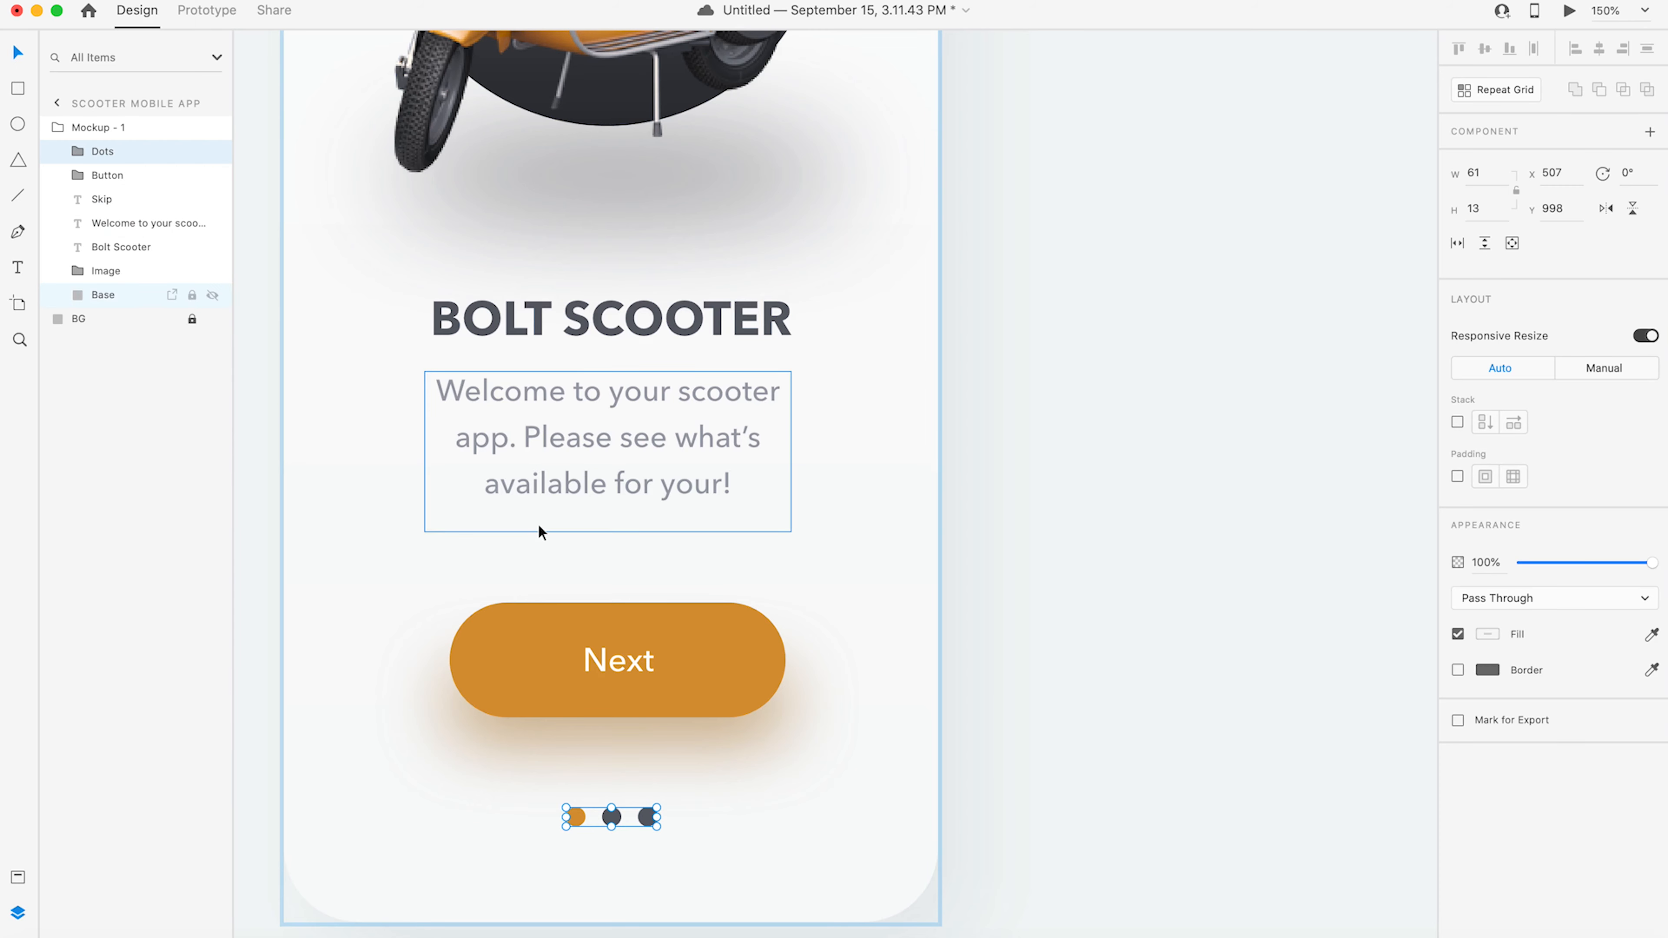
- Enlarge the first orange pagination dot evenly from its centre to 19 by 19 px
scroll(590, 479, down, 3)
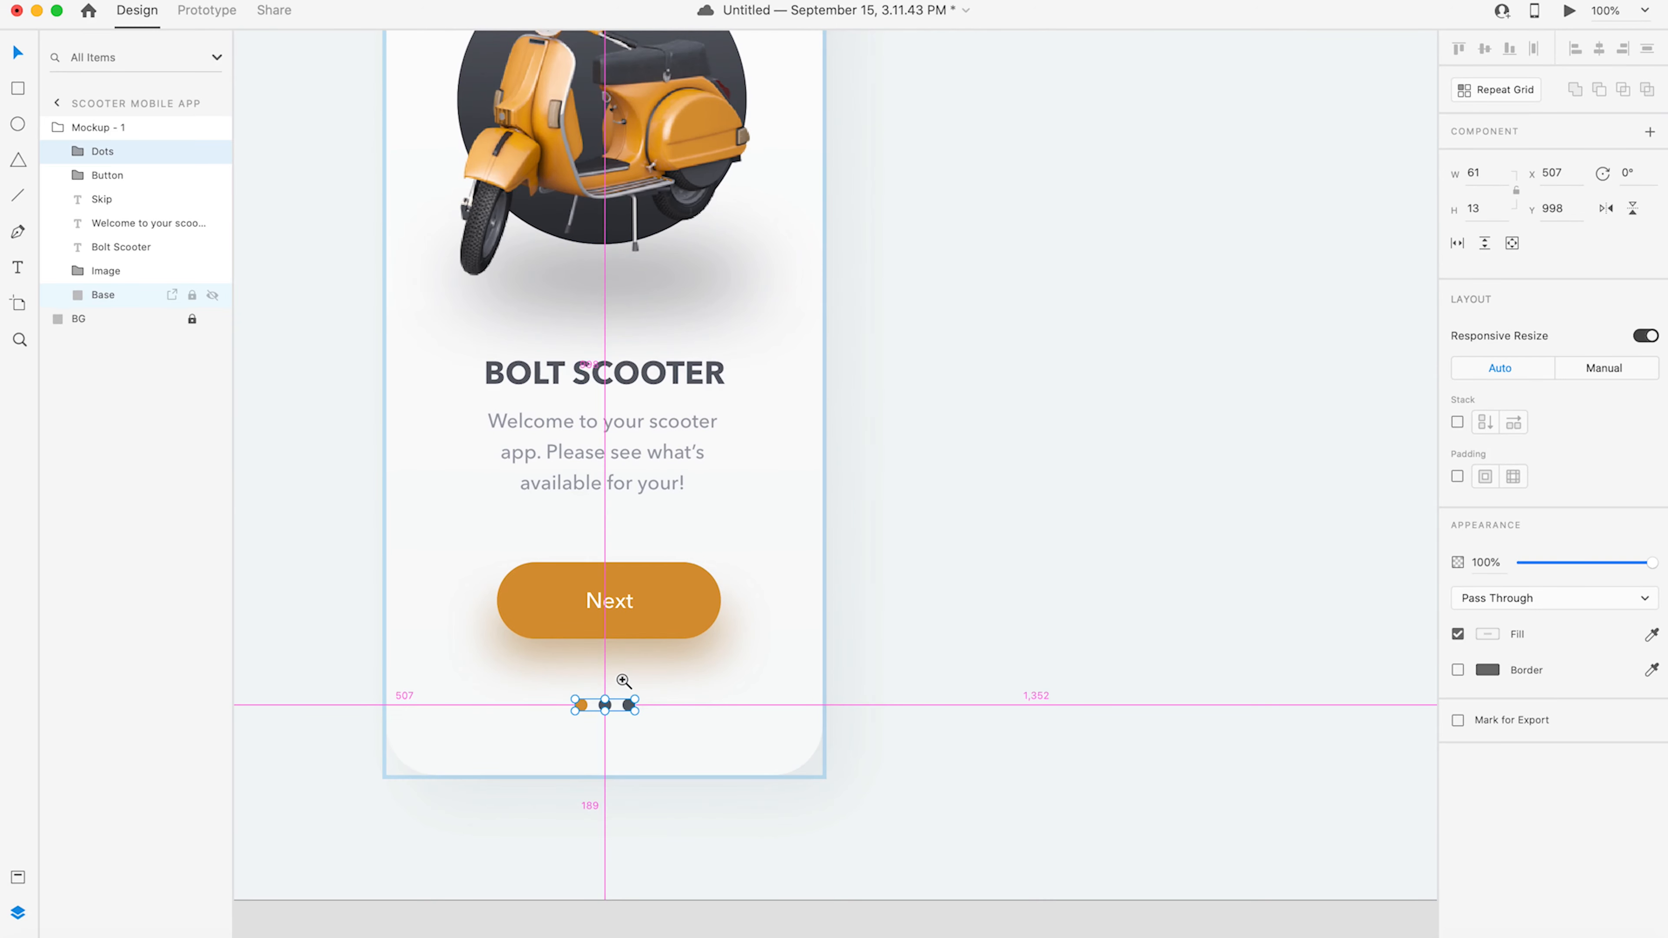
scroll(622, 682, up, 3)
double_click(562, 720)
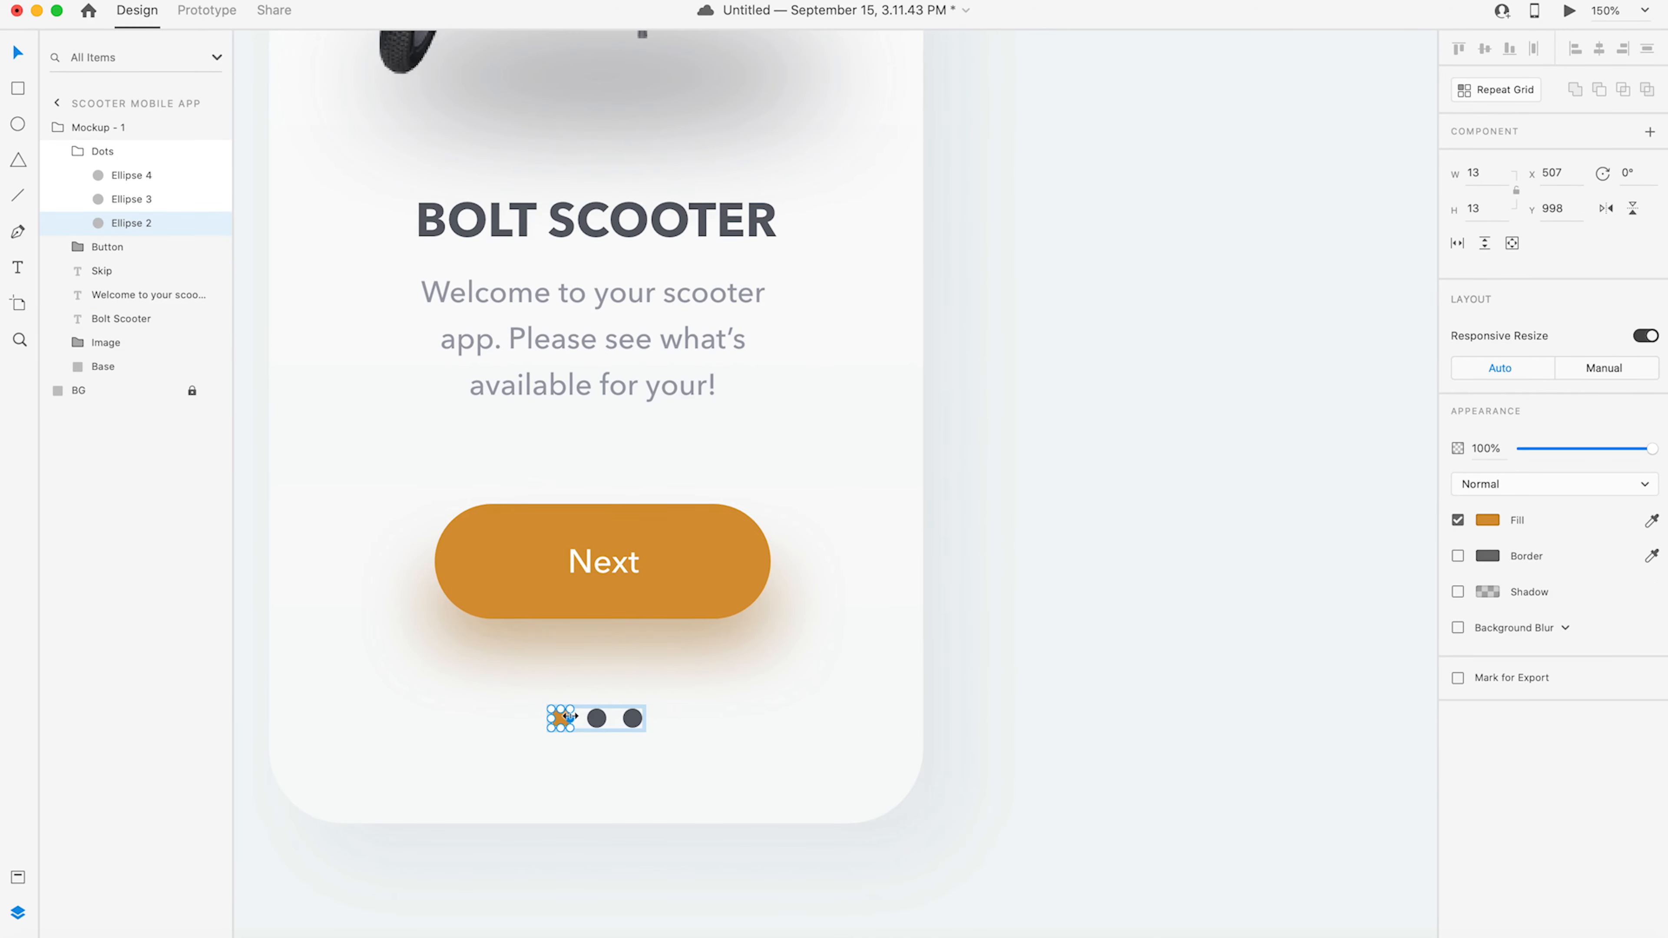
key(alt)
drag(570, 708, 575, 702)
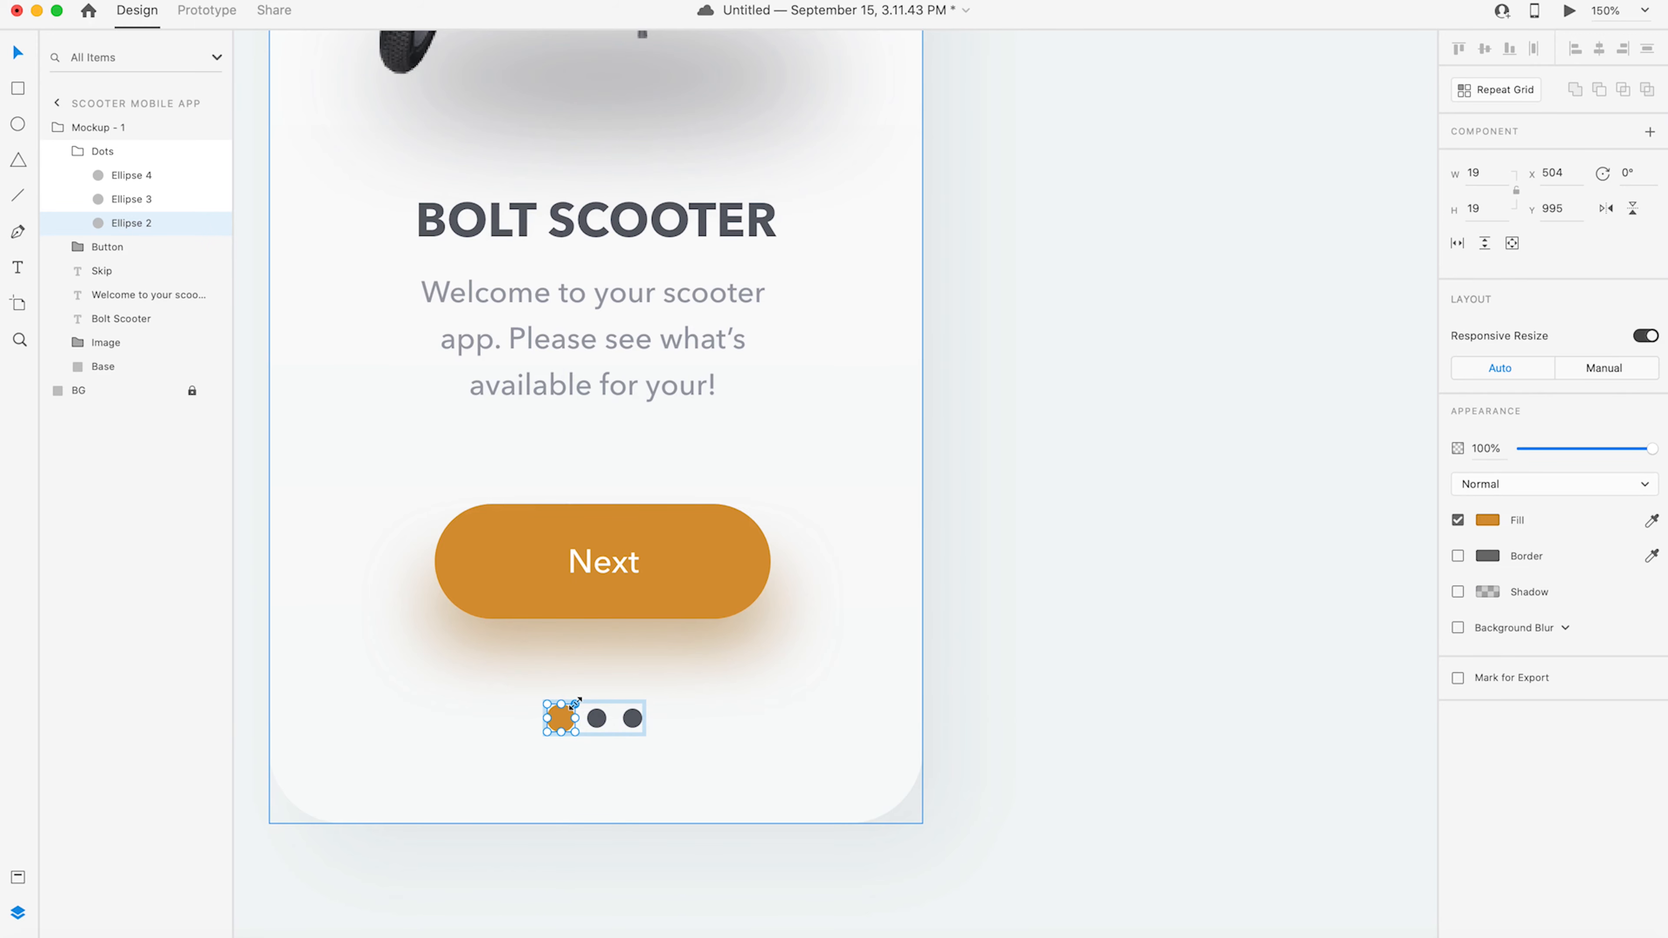
double_click(576, 708)
click(588, 880)
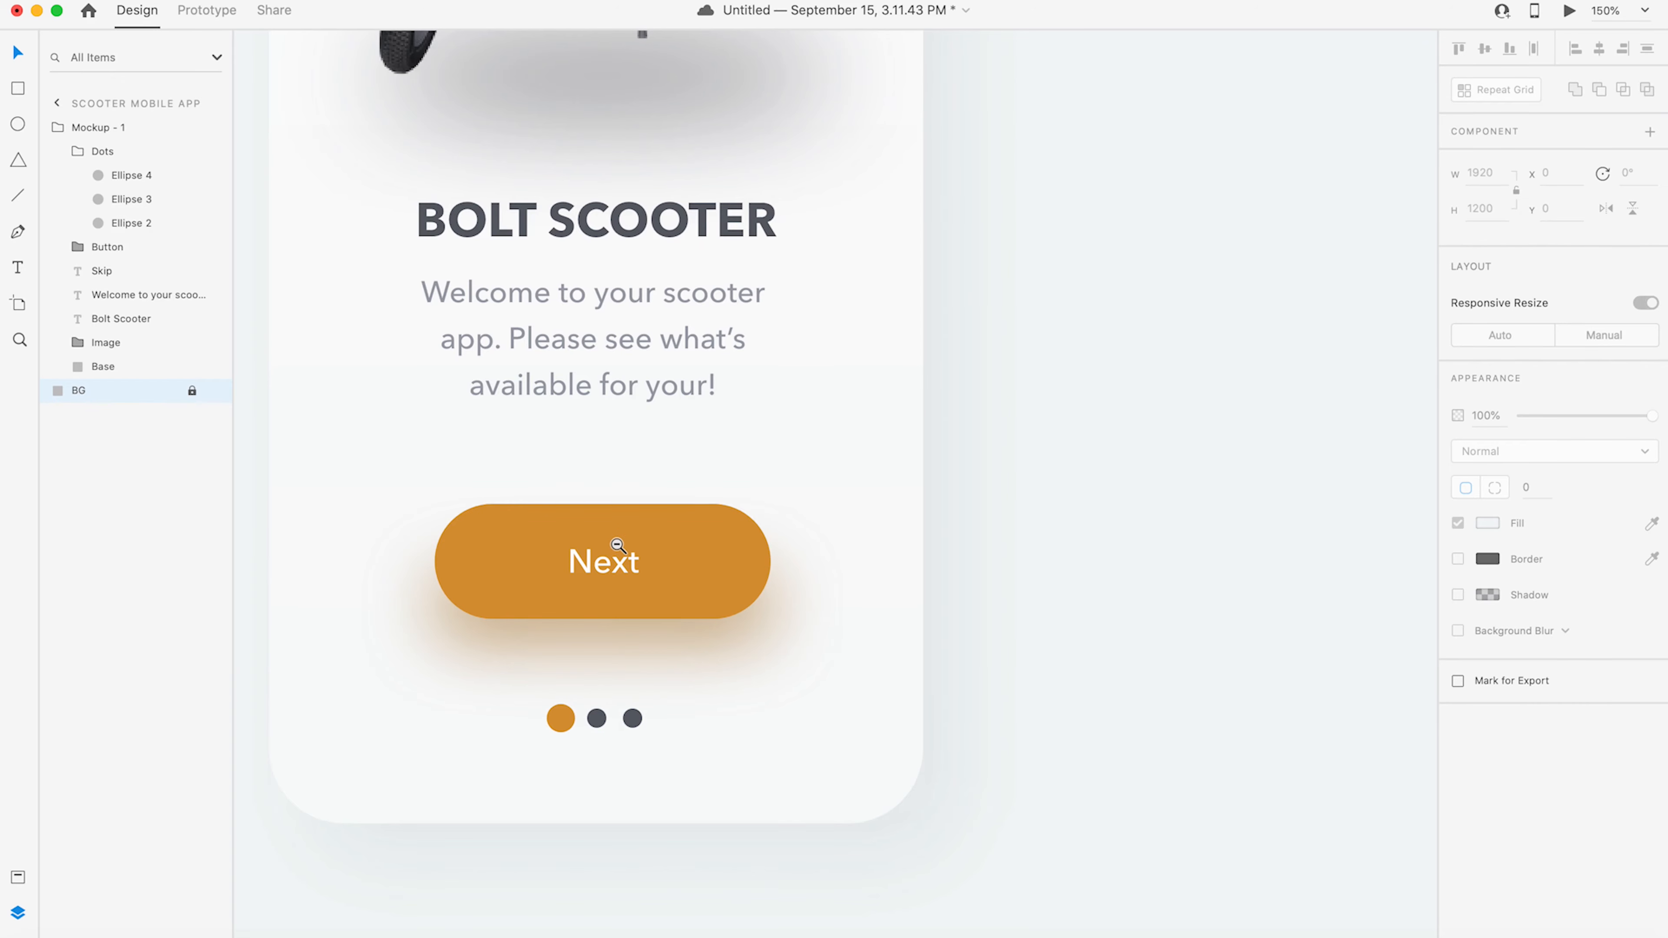
- Collapse the Mockup - 1 group in the layer list and save the document
scroll(607, 543, down, 5)
drag(727, 436, 663, 634)
drag(666, 525, 633, 496)
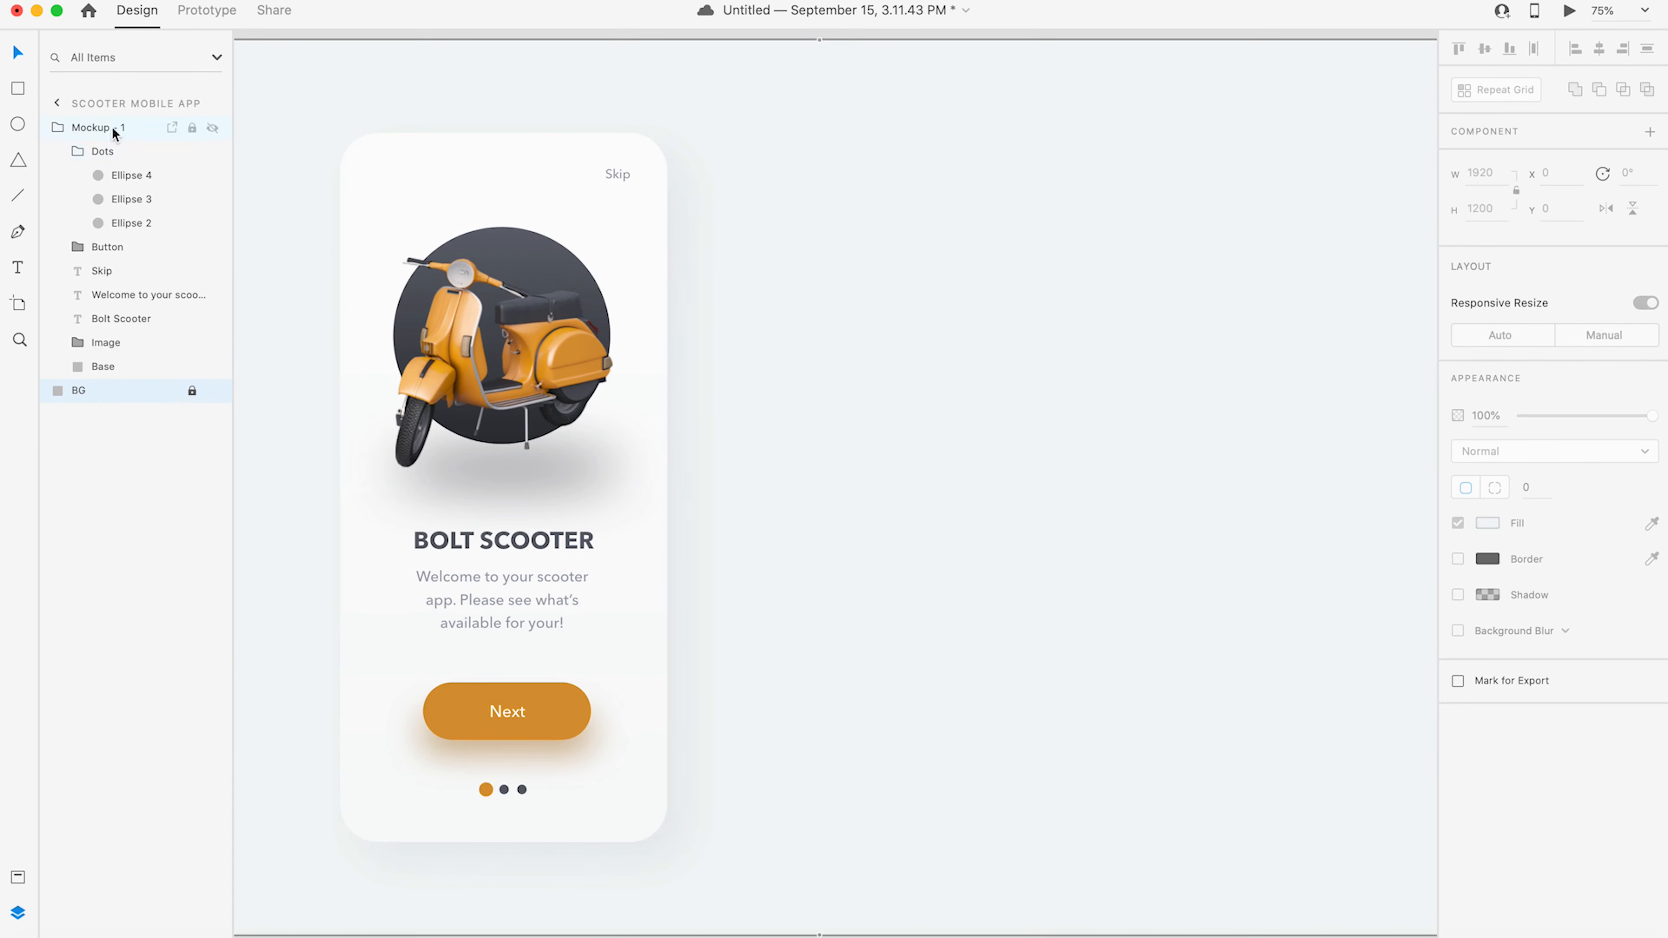
click(57, 127)
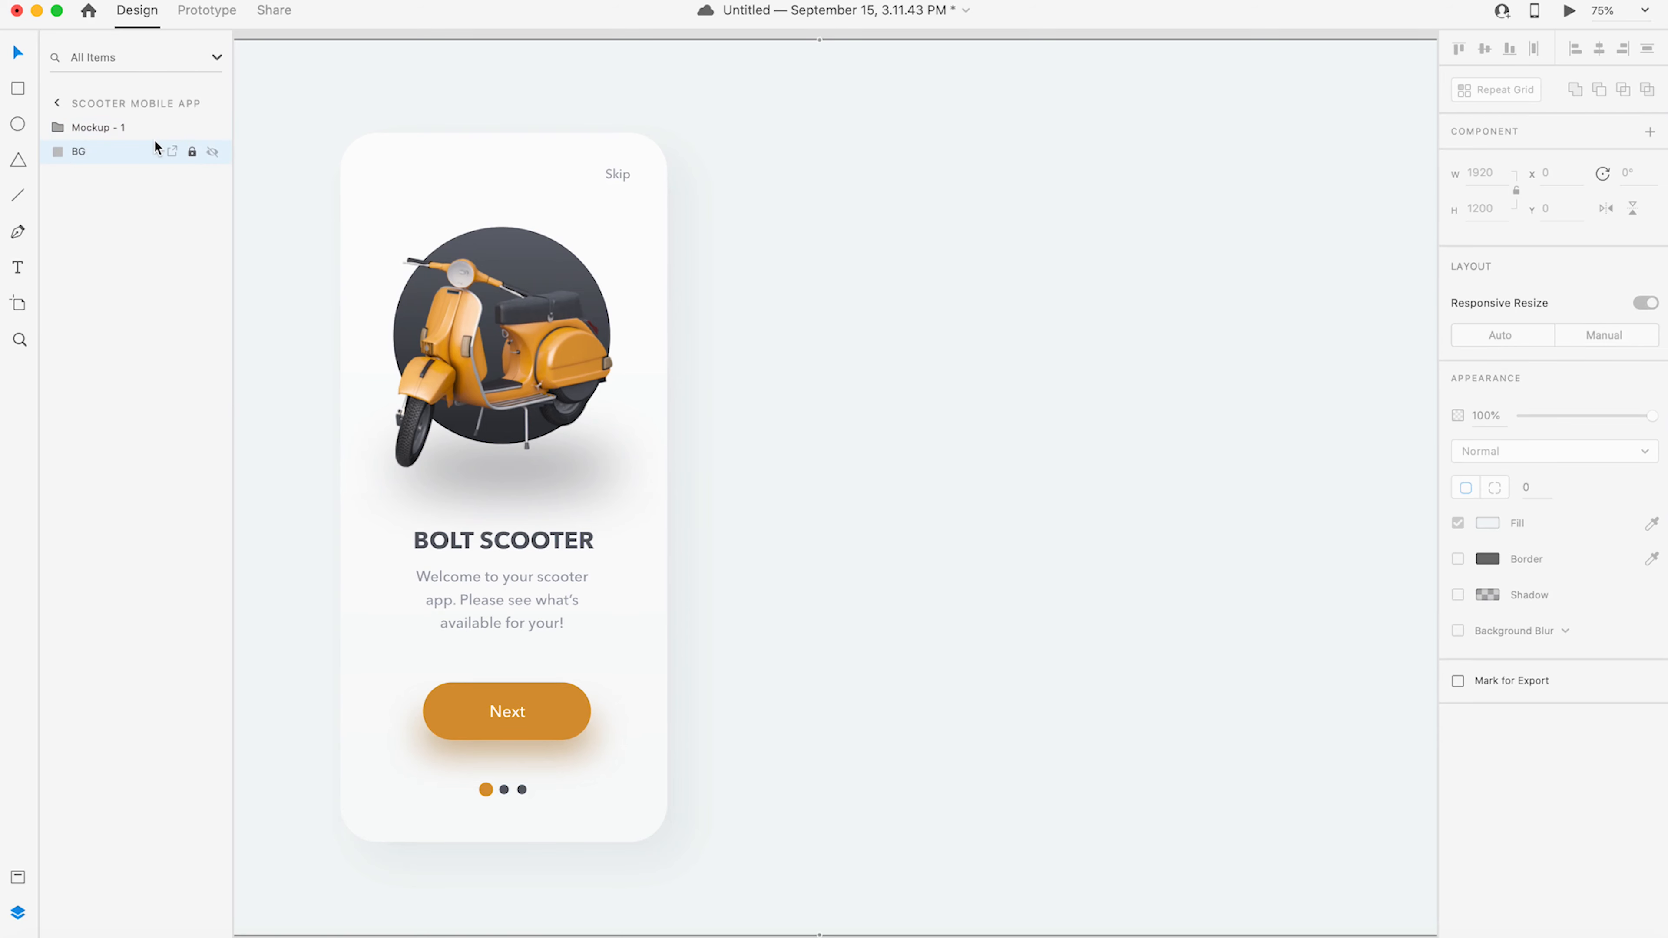
click(99, 126)
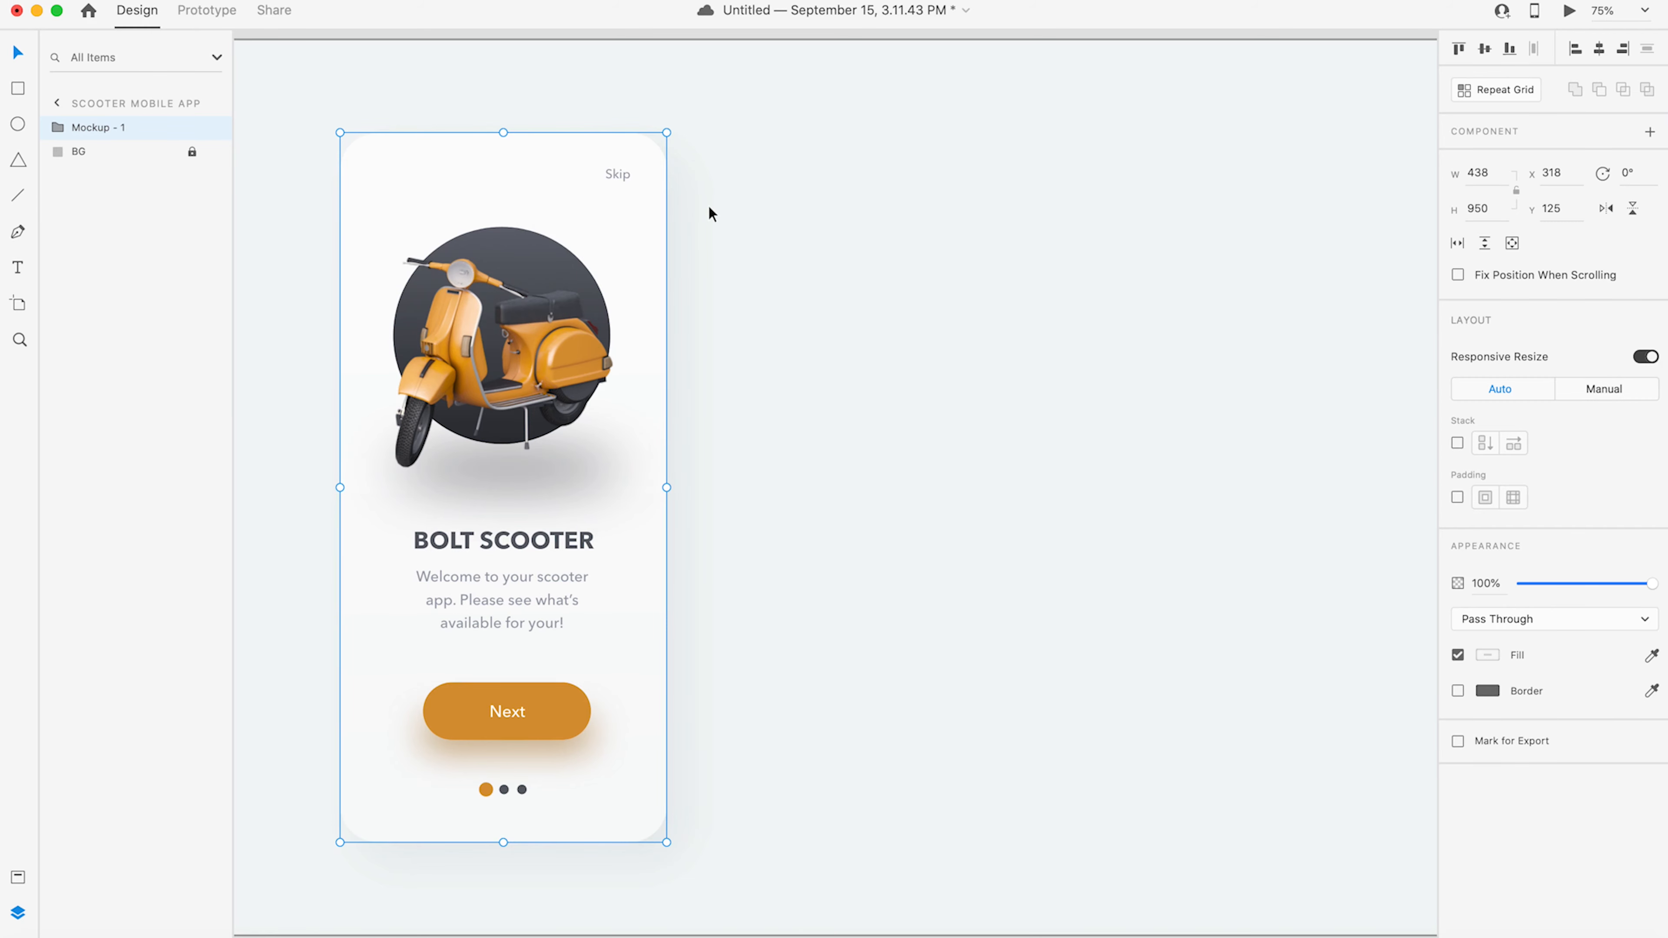
key(super+s)
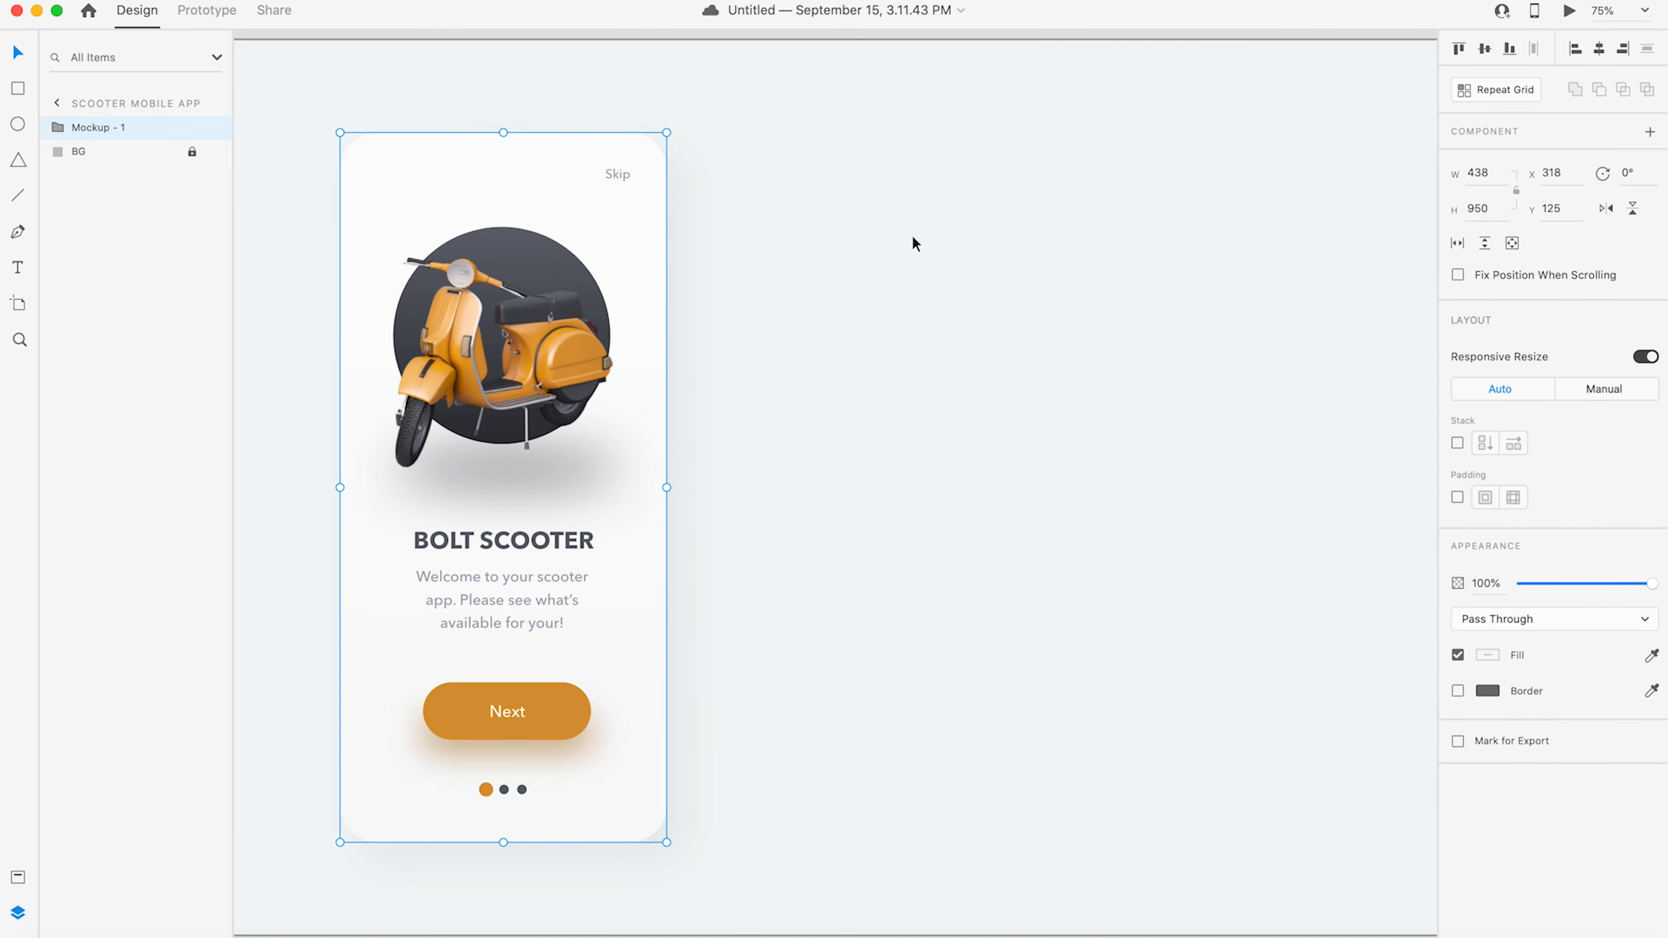
- Add the fill colours of all three pagination dots to the document's colour assets
double_click(520, 790)
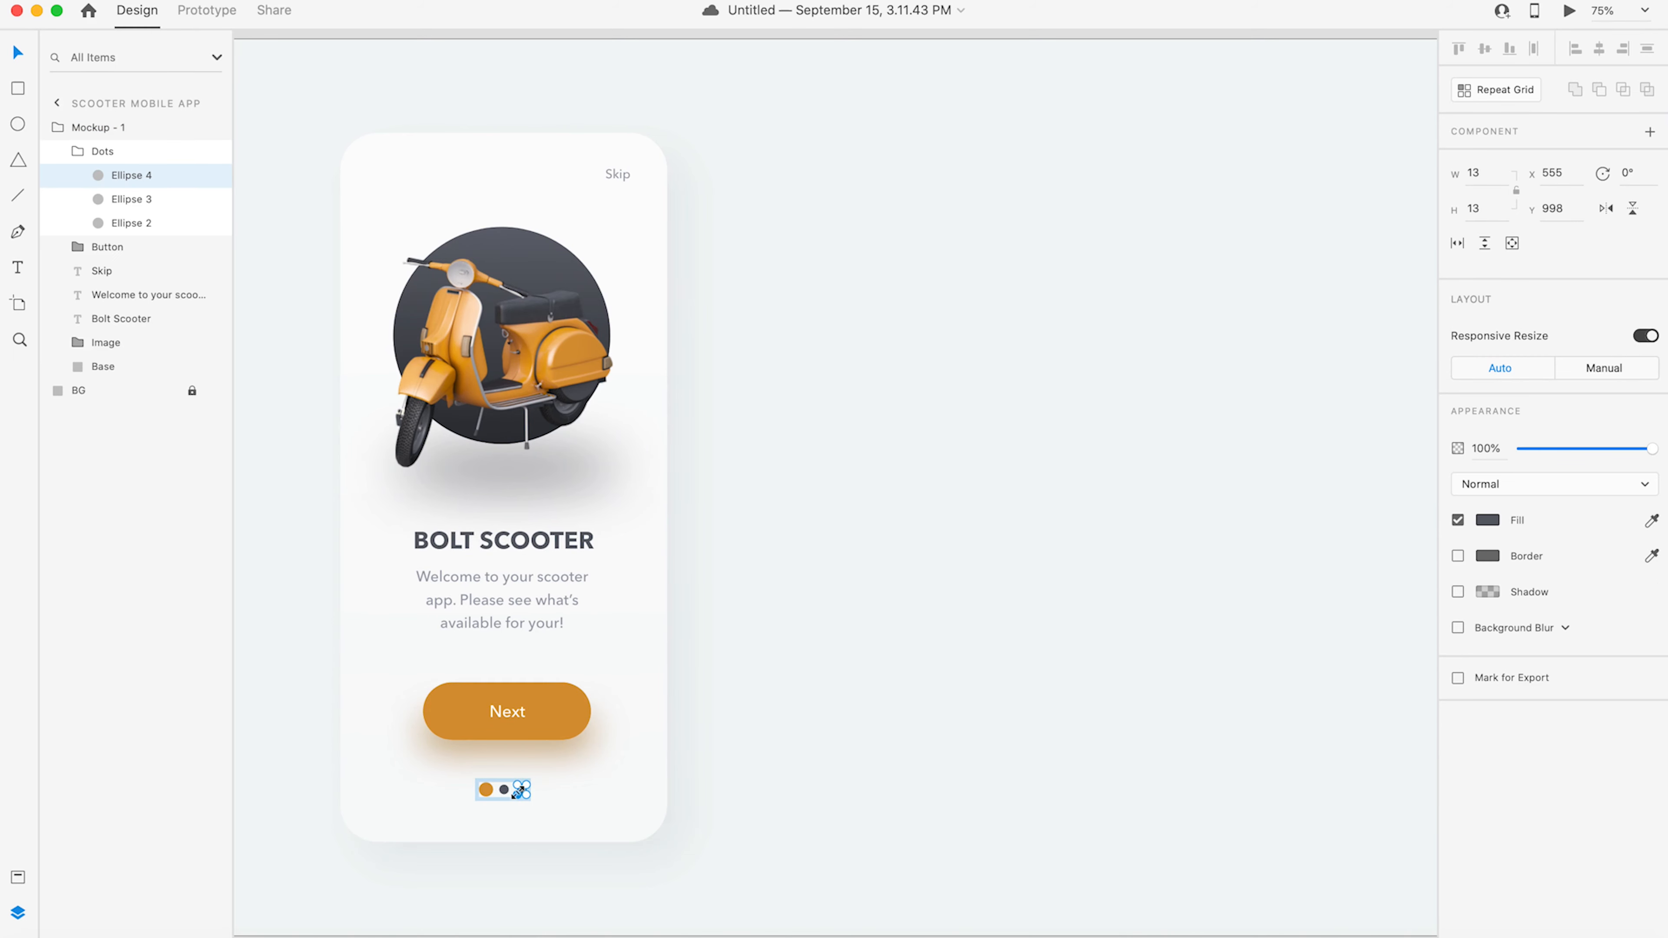
shift+click(123, 223)
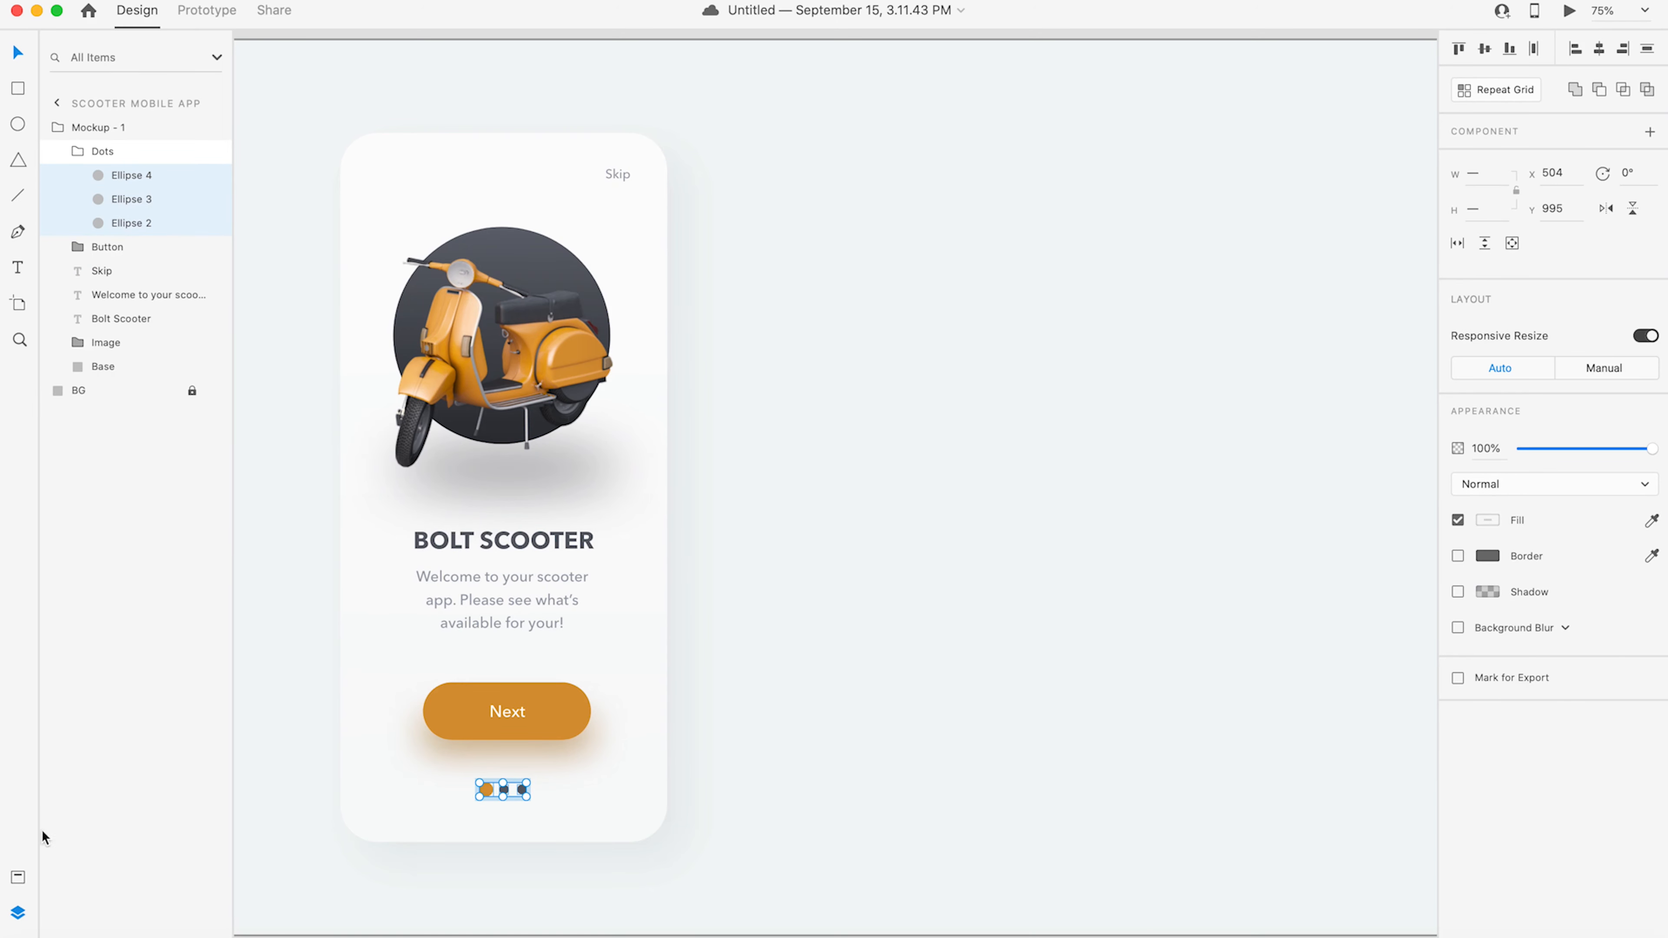
click(19, 879)
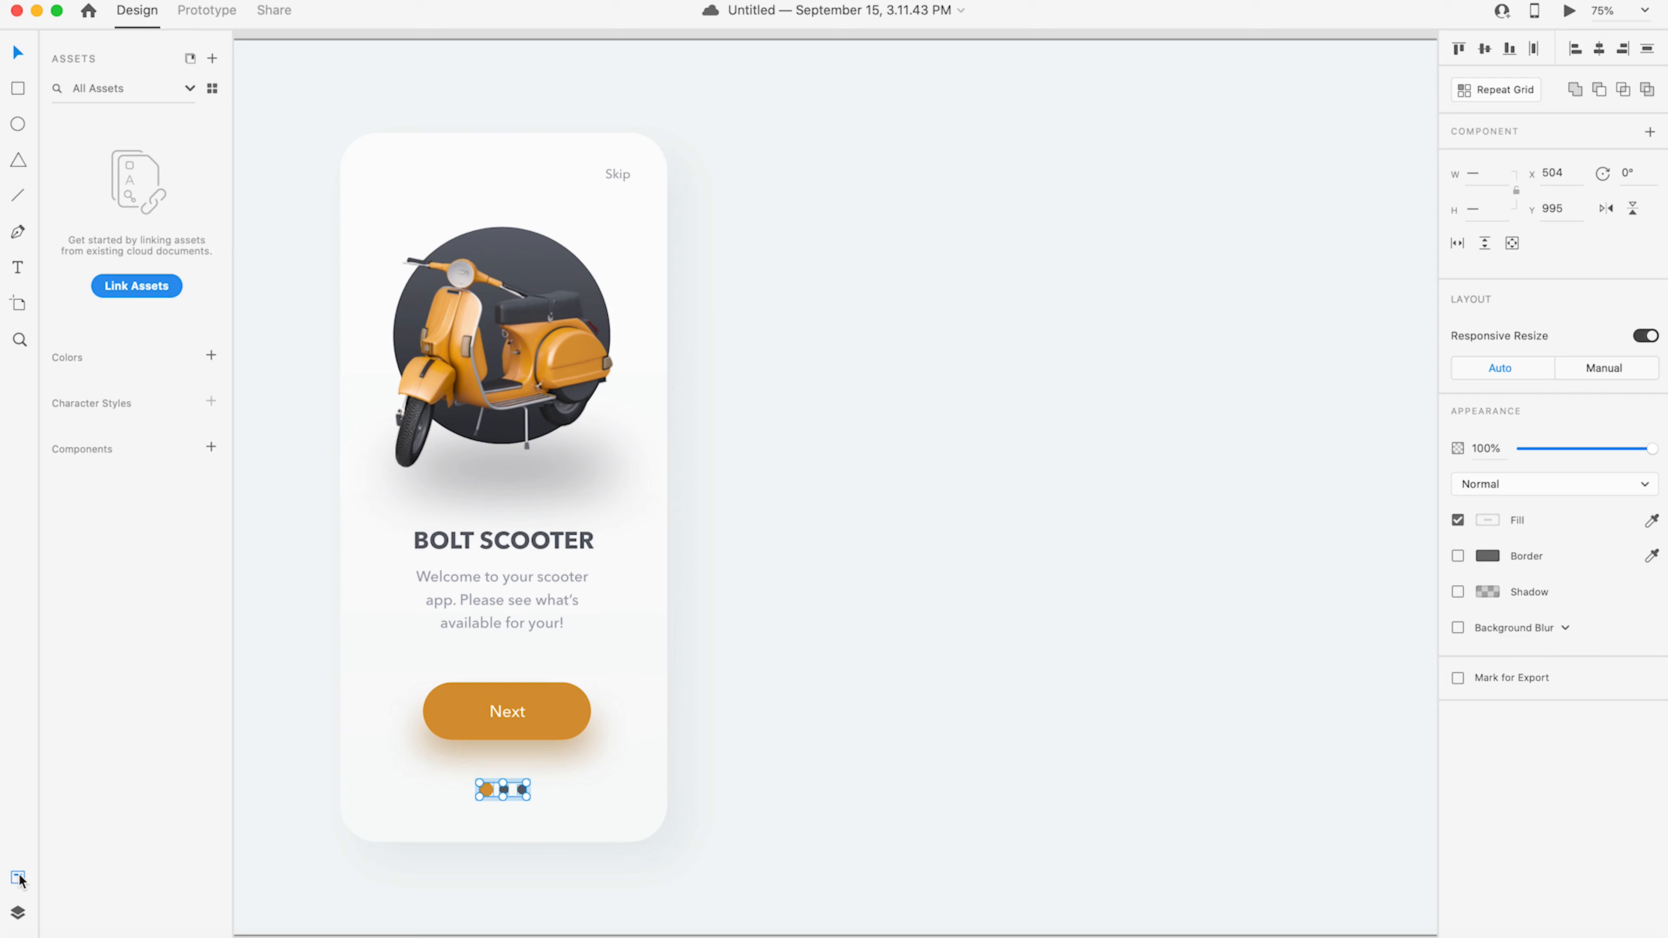
click(210, 357)
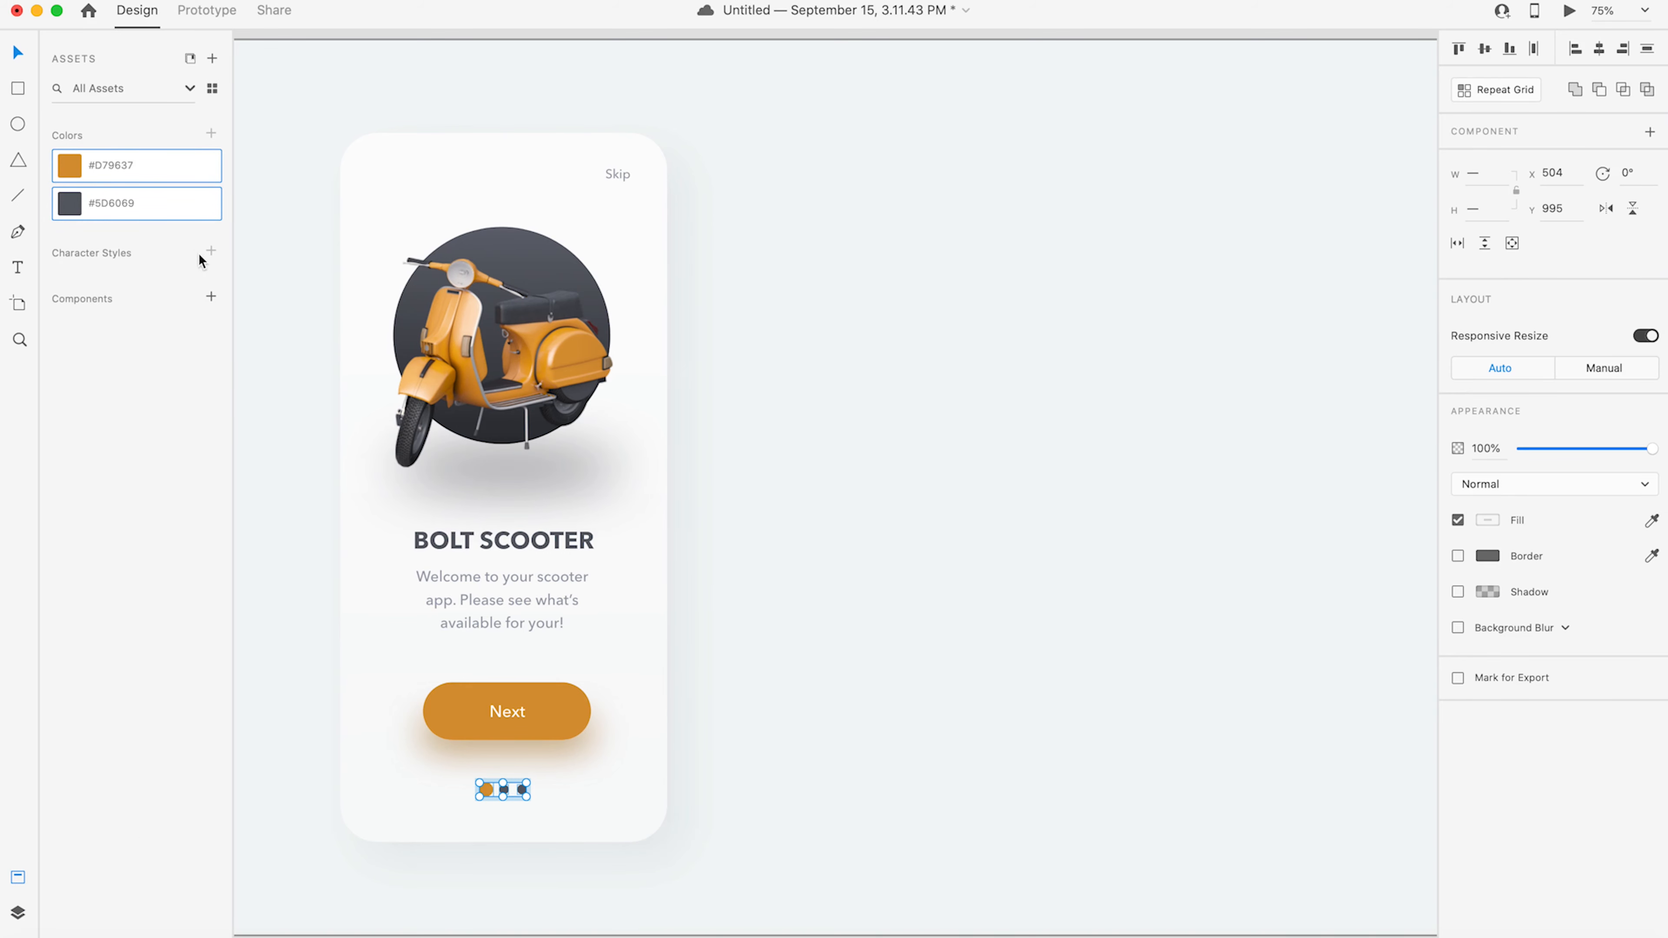
- Save the BOLT SCOOTER title and welcome paragraph as character styles, and the dark circle's gradient as a colour asset
click(538, 542)
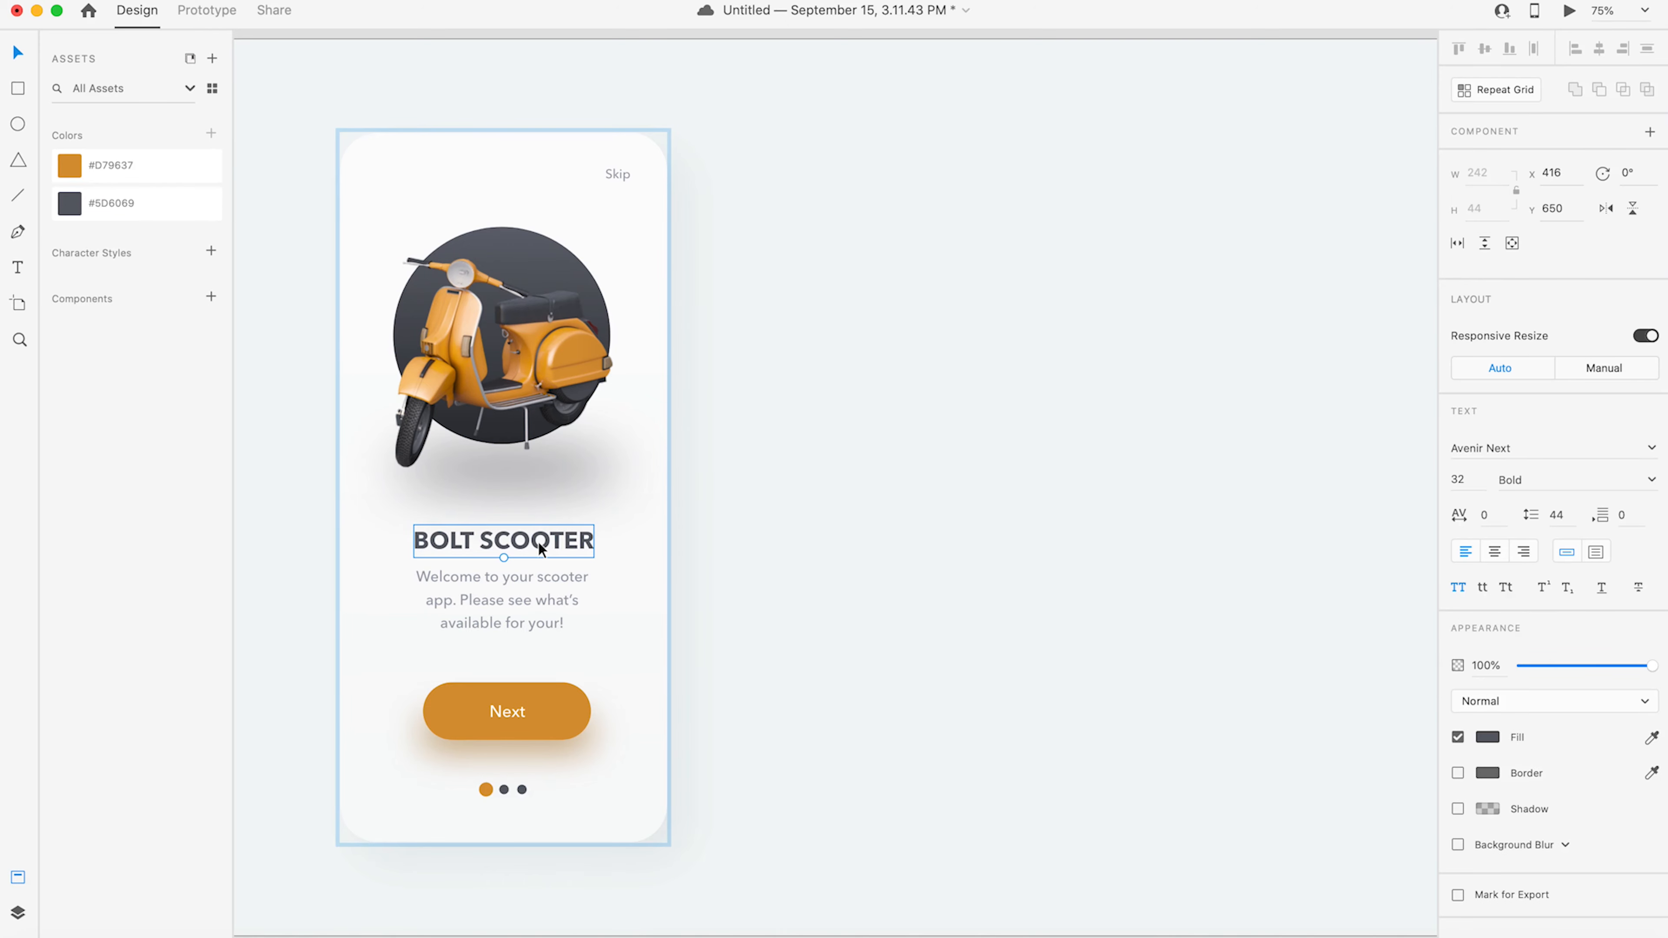
shift+click(525, 582)
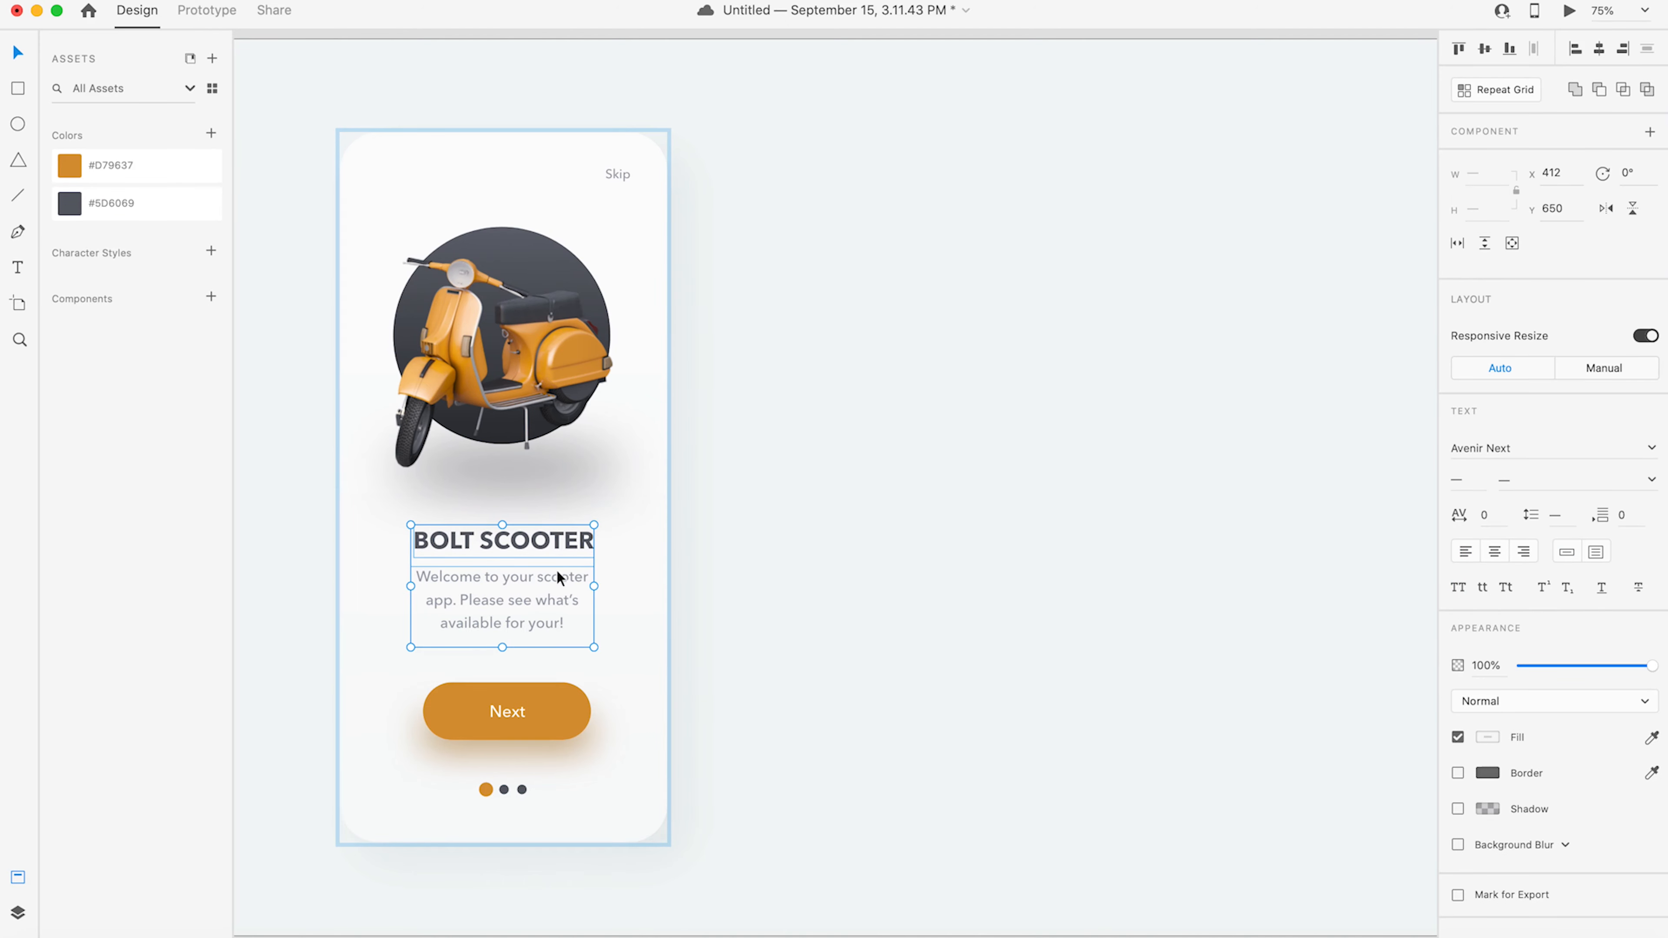
click(211, 252)
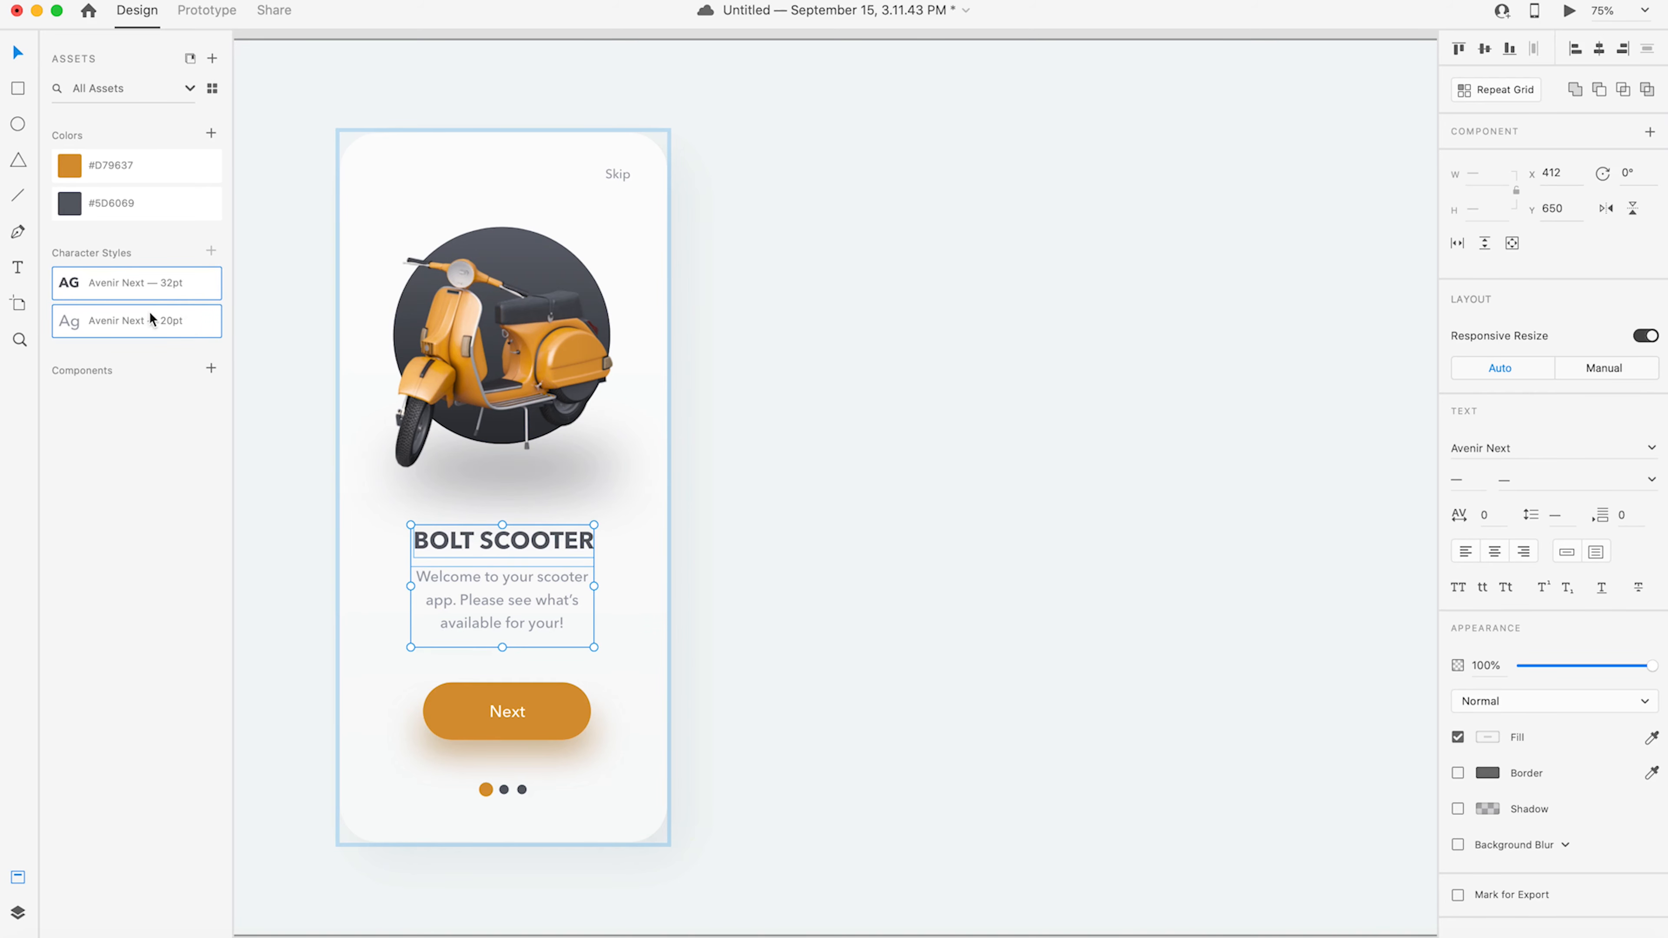
click(536, 241)
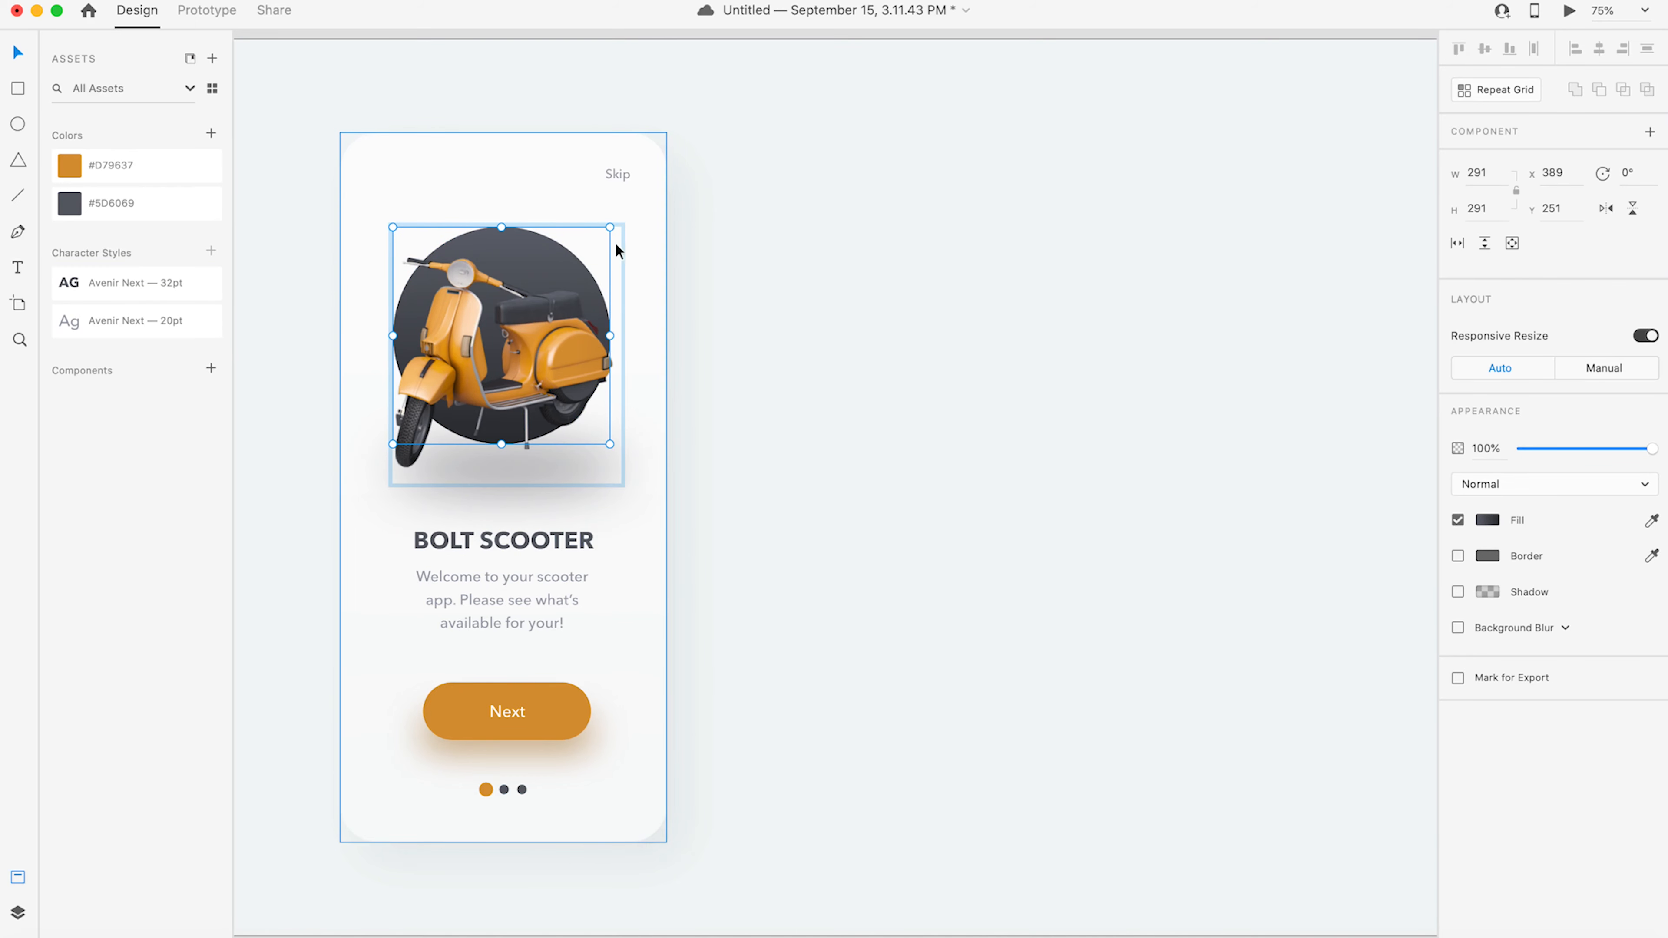
click(211, 133)
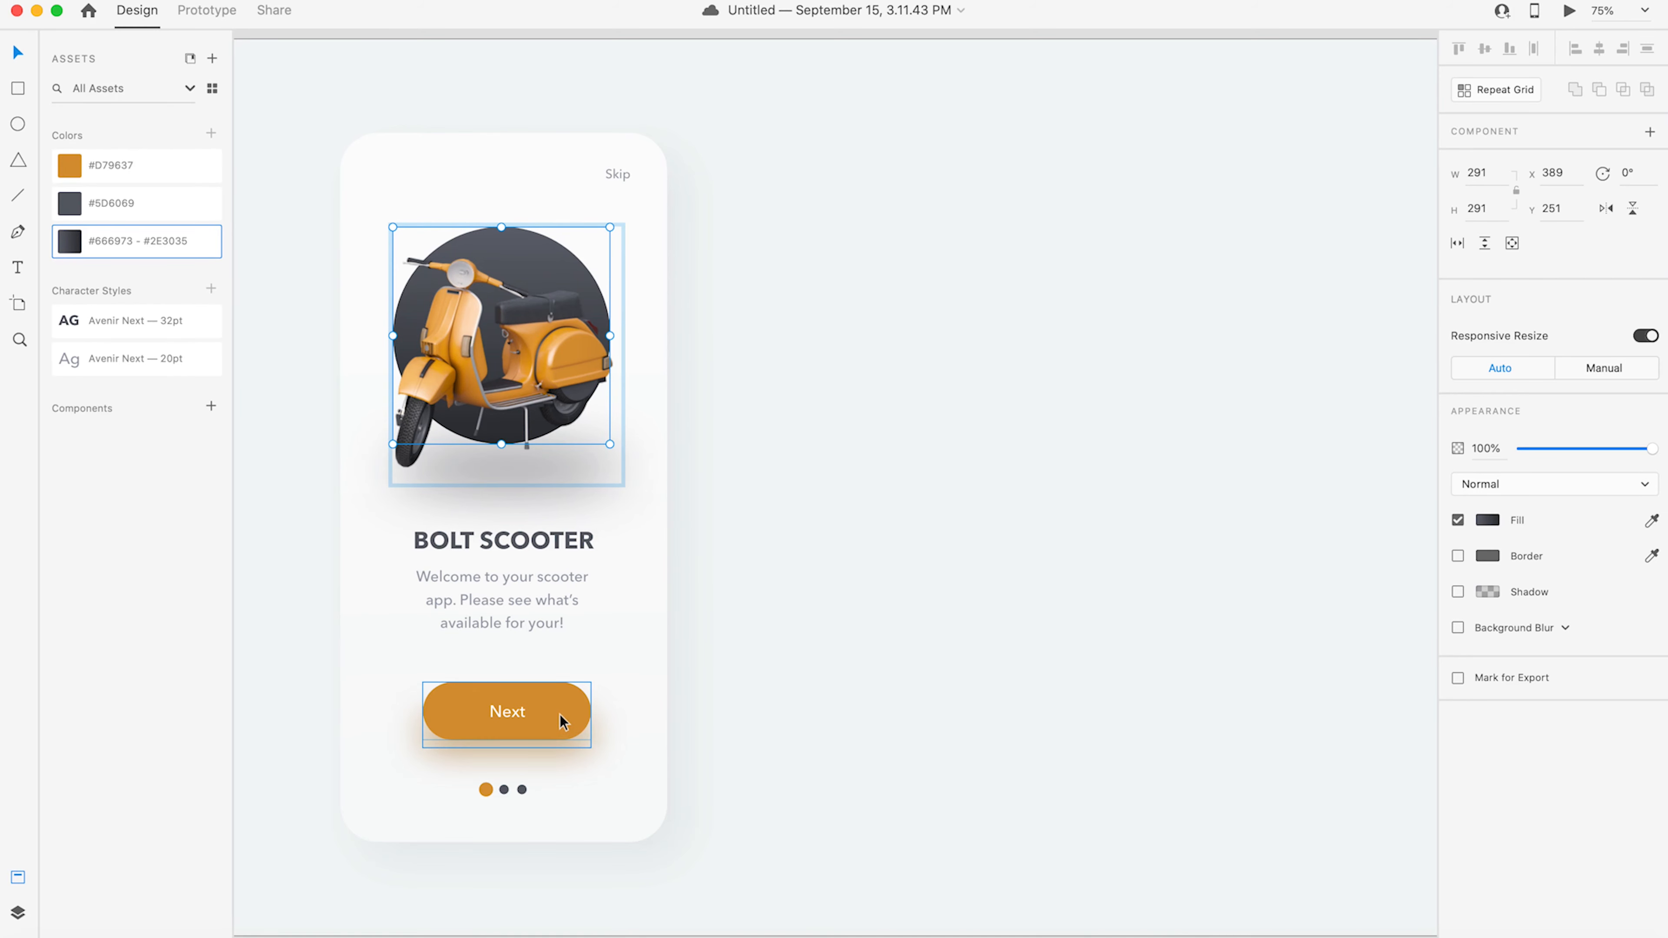
- Duplicate the whole Mockup - 1 group beside the original, placing the copy at X 853 and Y 125
click(549, 162)
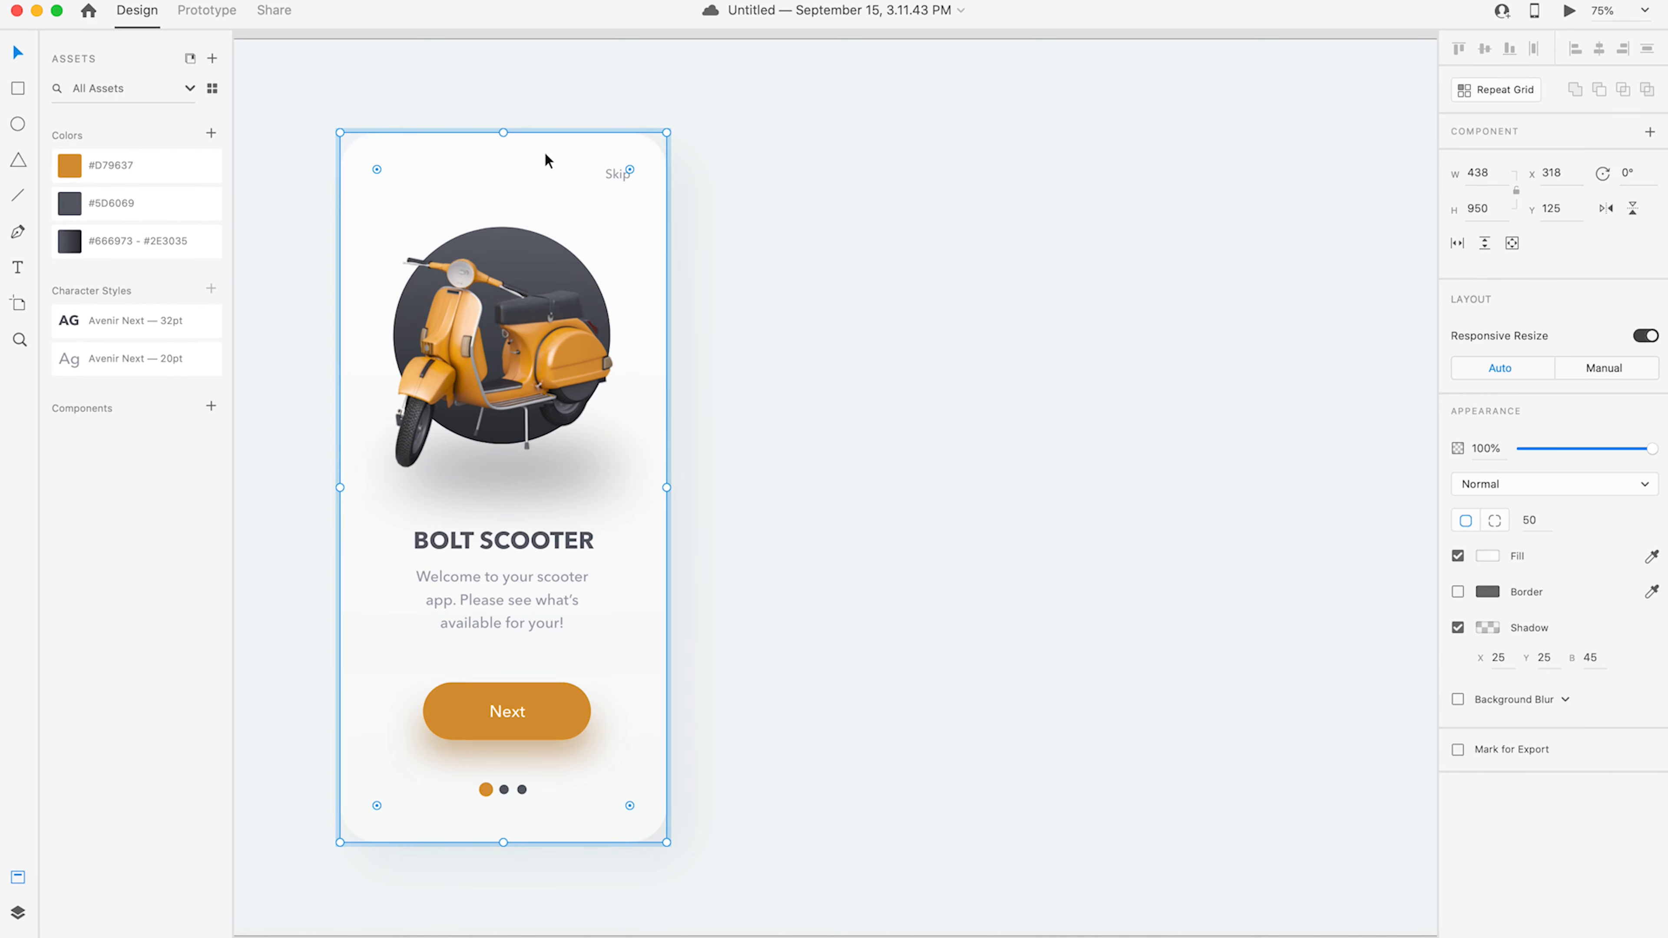
click(18, 913)
click(58, 128)
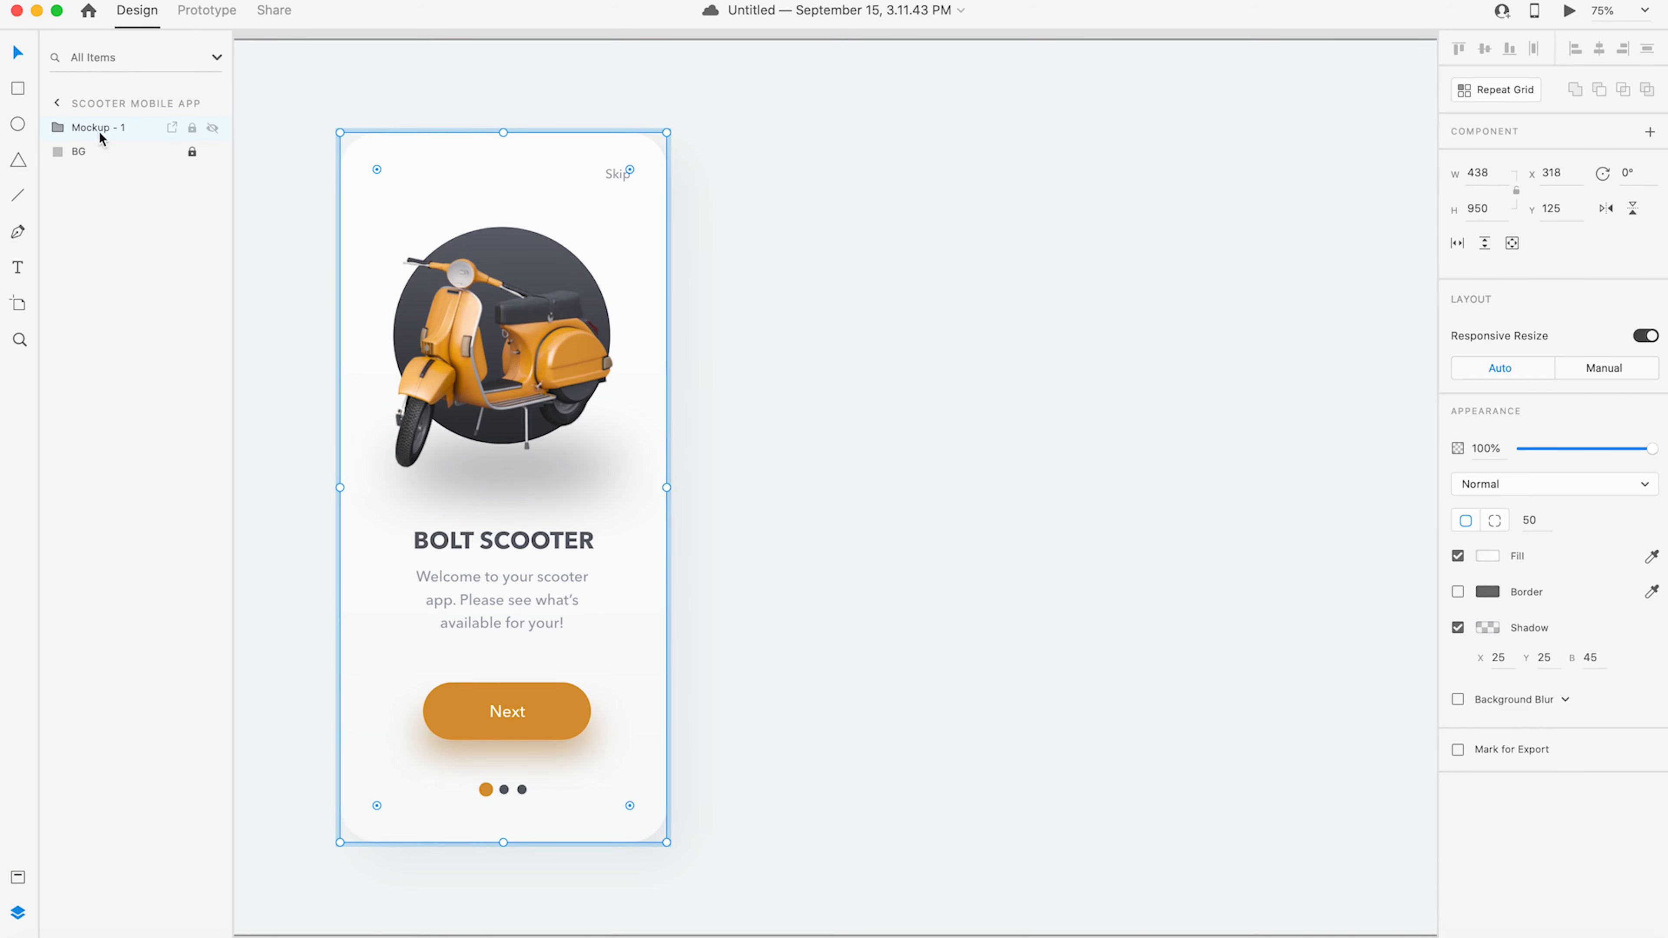
click(134, 131)
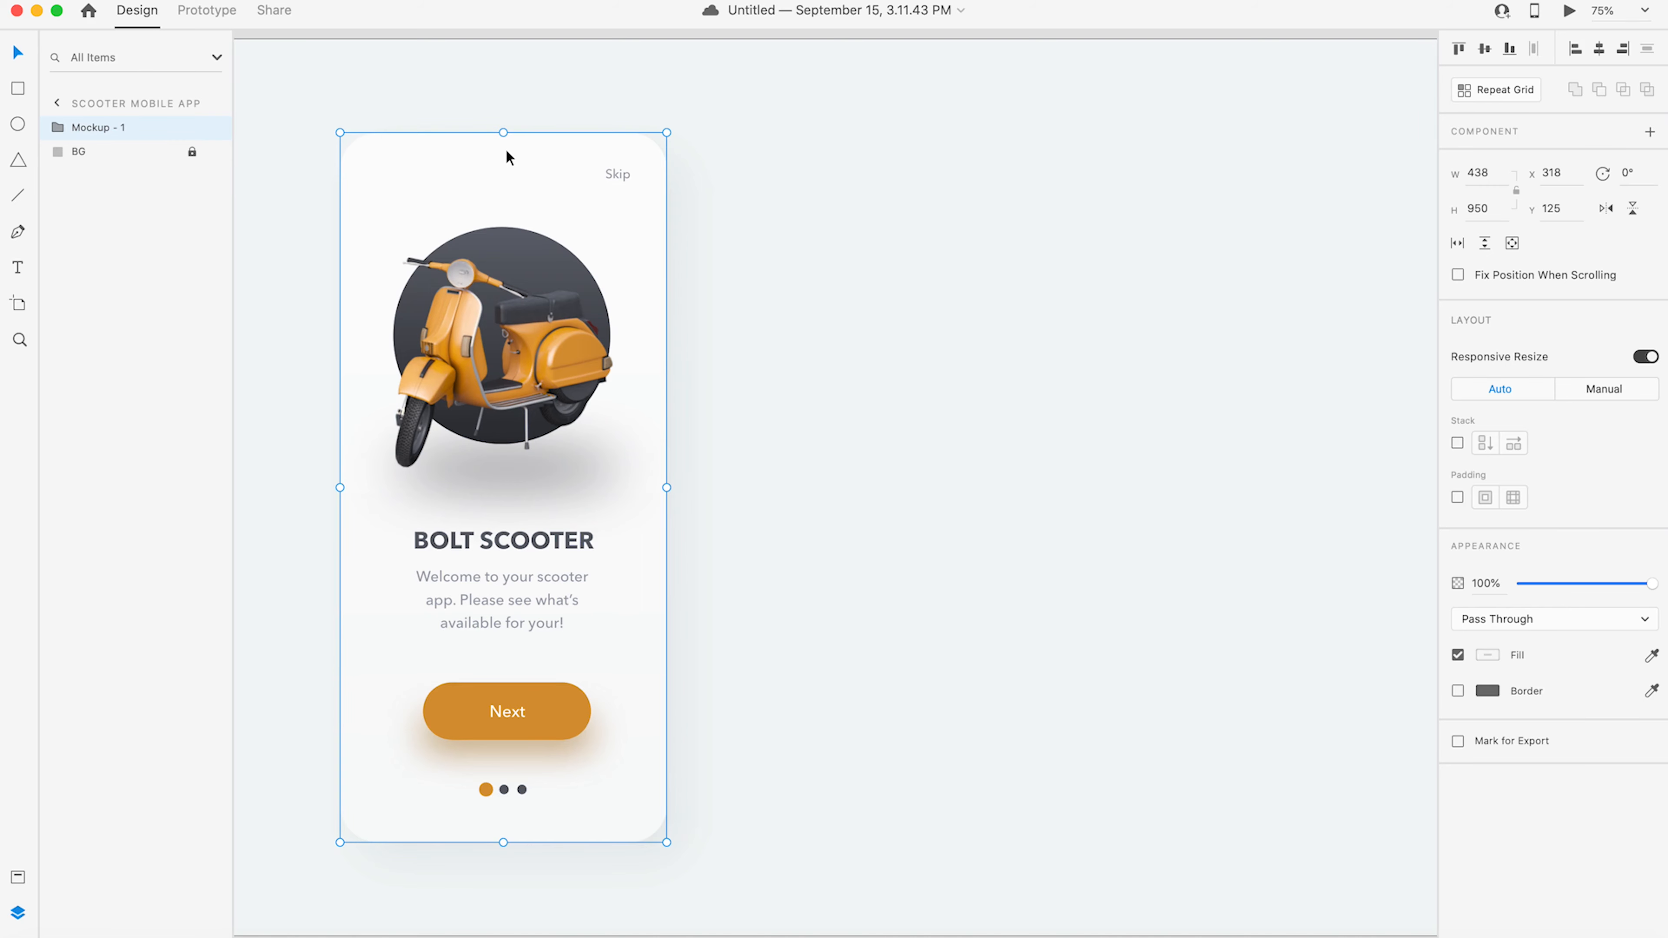
key(alt)
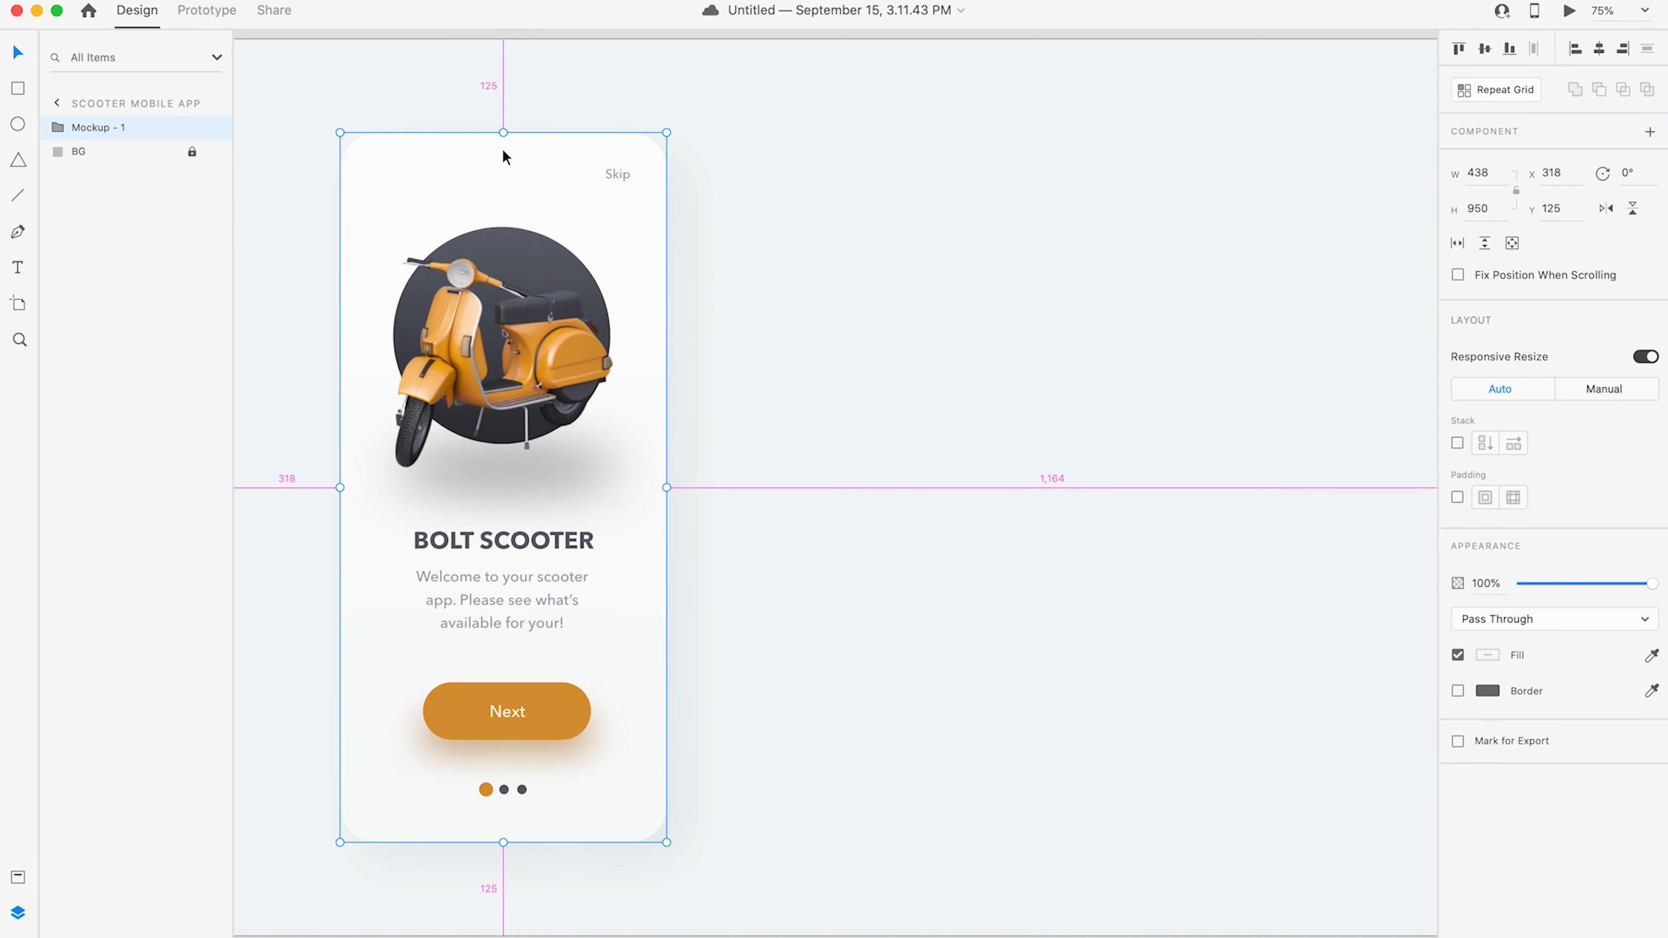
drag(503, 149, 903, 172)
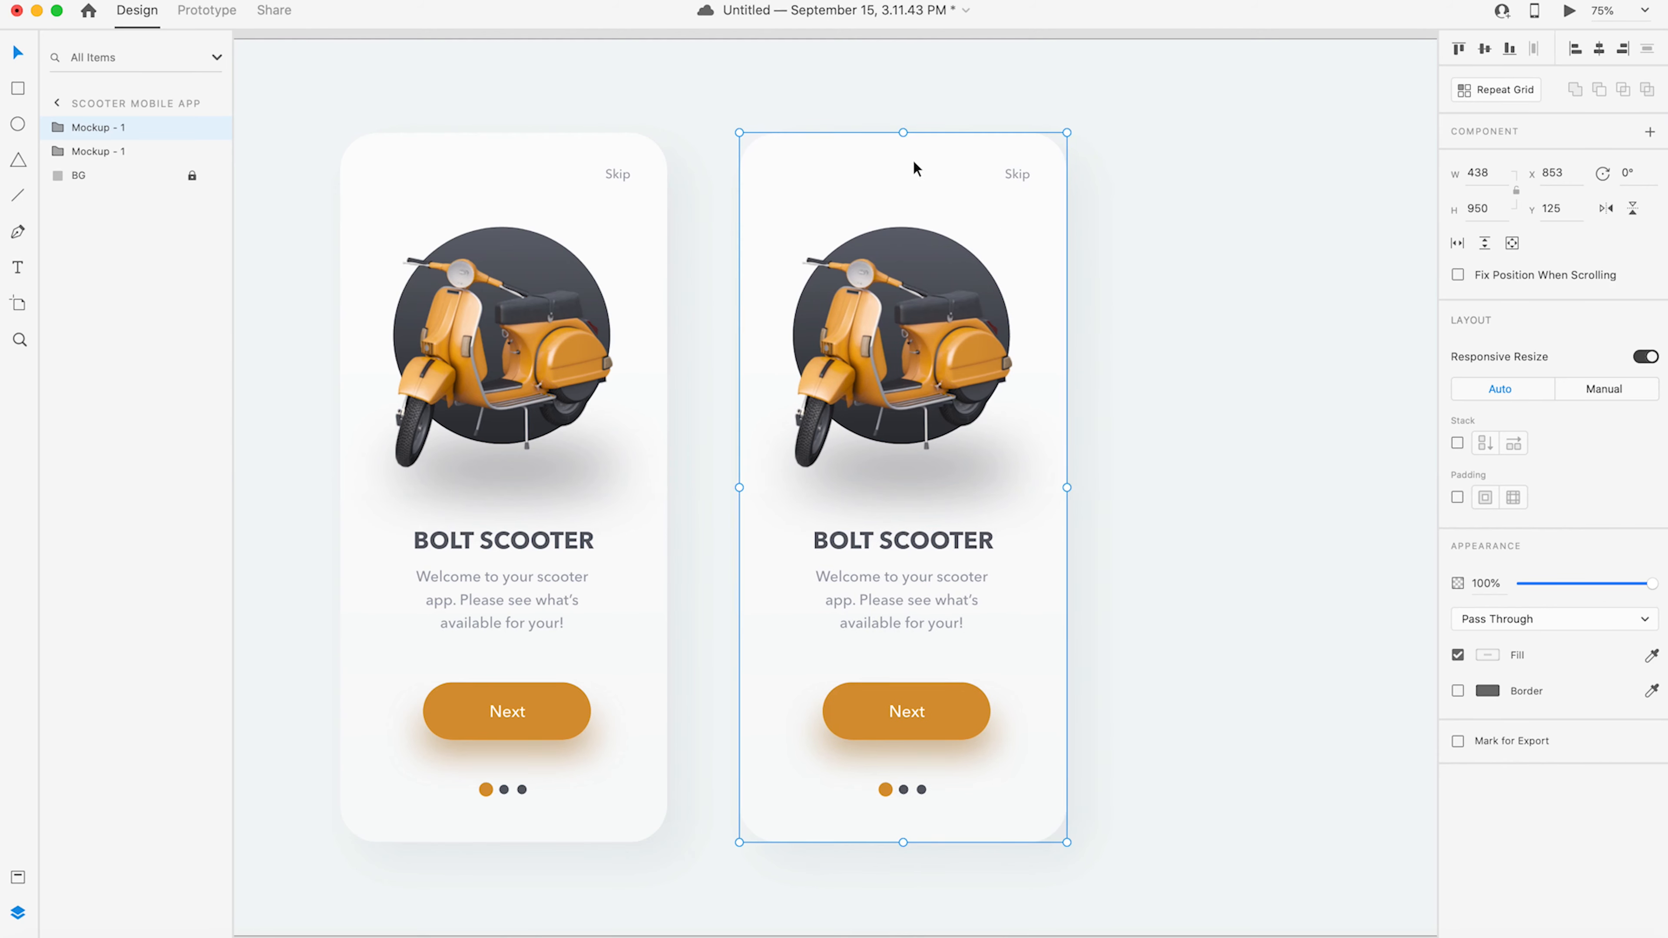
- Rename the duplicated mockup group as Mockup - 2
key(super+Tab)
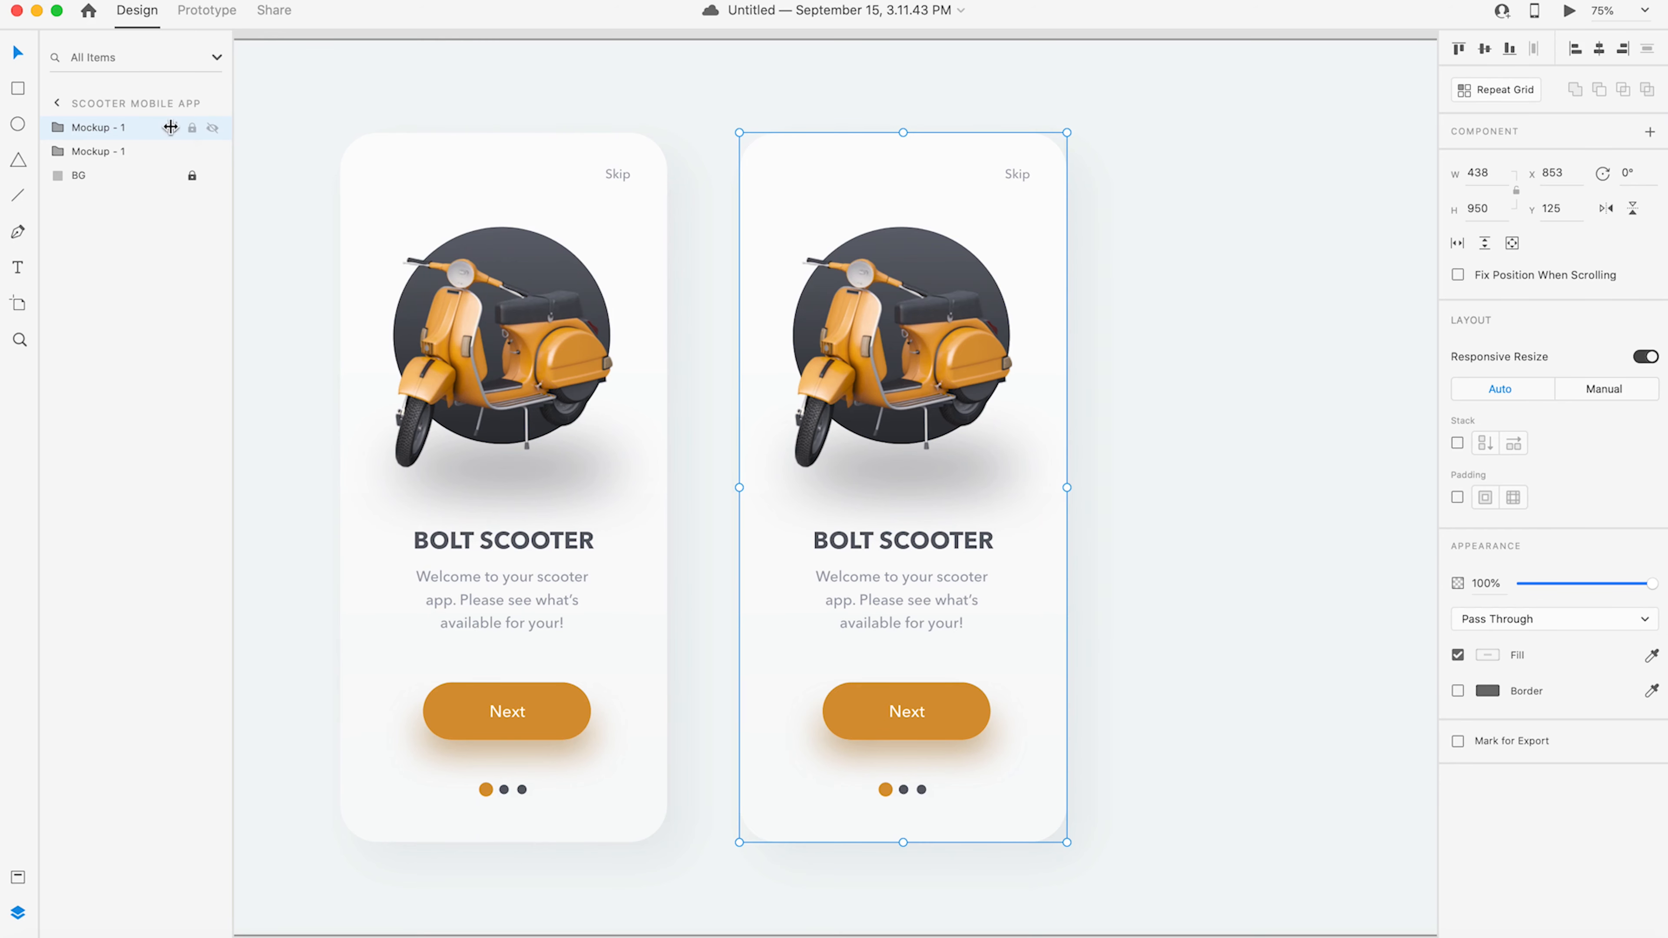
double_click(118, 128)
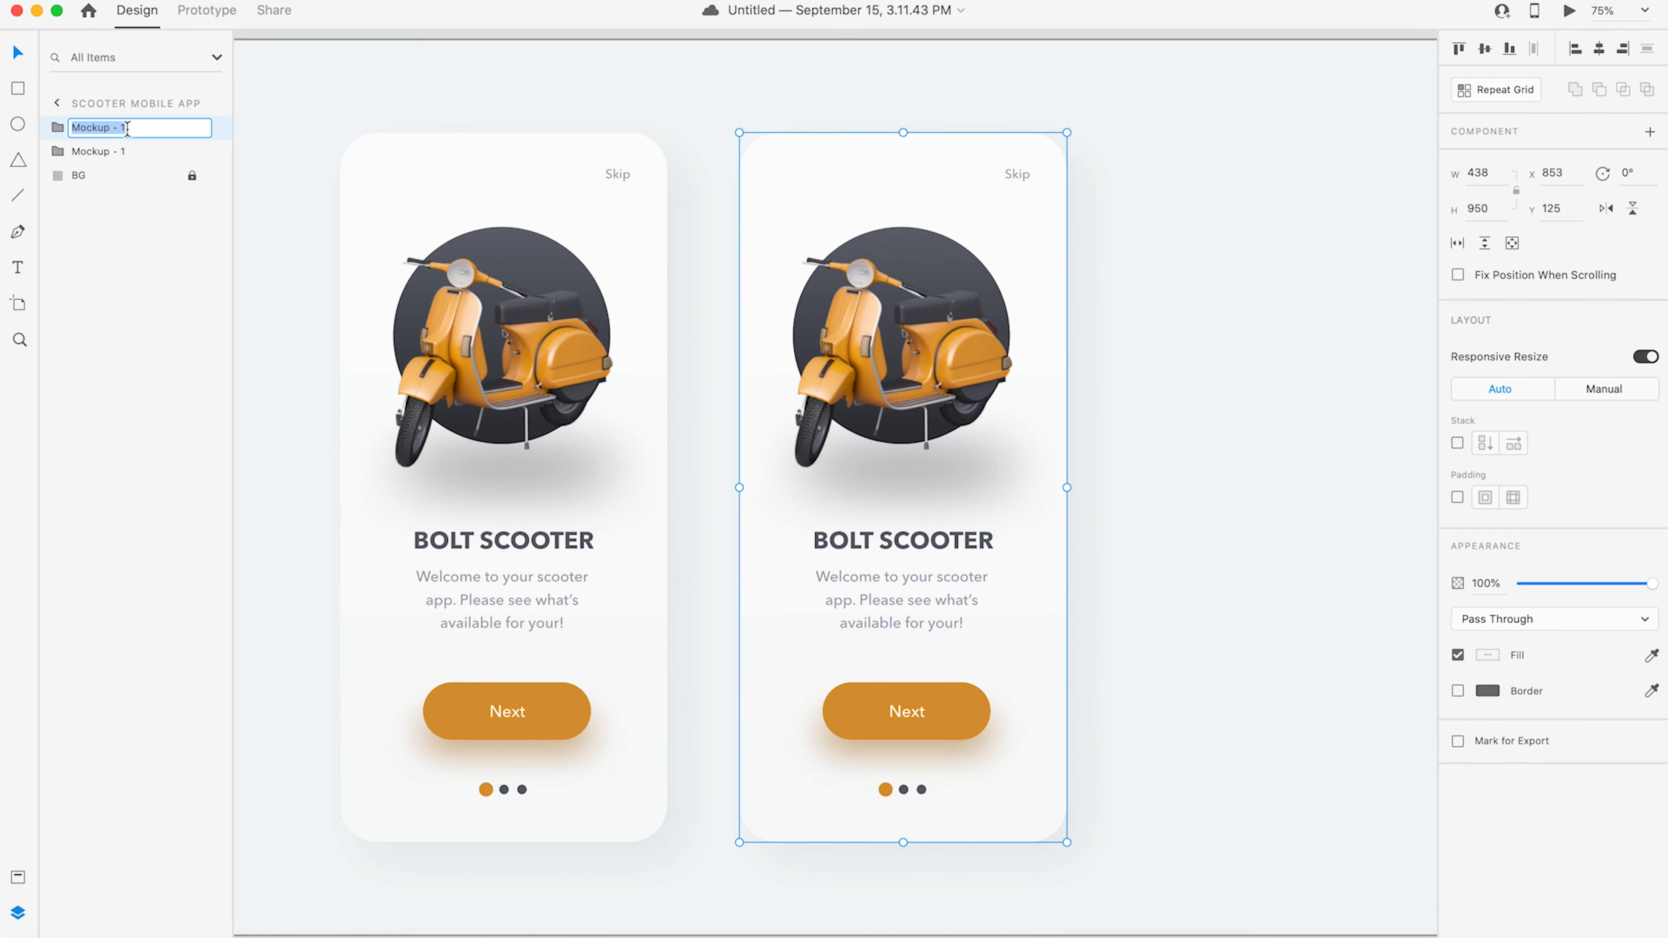
click(148, 129)
text(2)
key(Return)
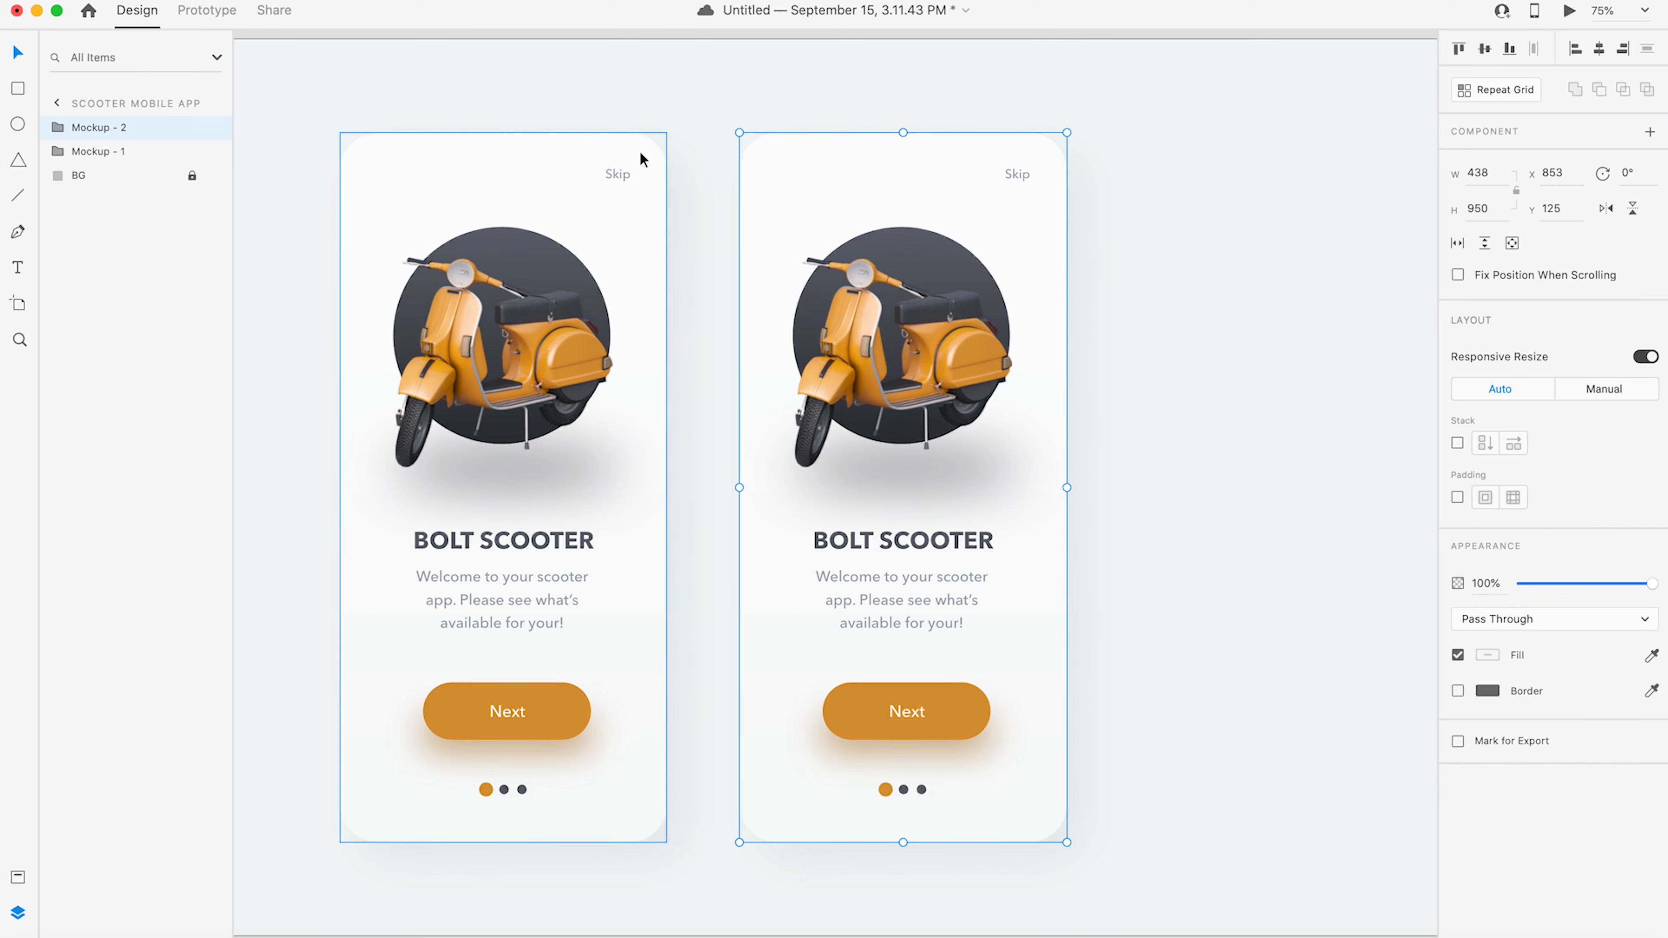
- Start saving the file as a local document and browse to Desktop/uiuicreative/YouTube/Recordings/004_Adobe_XD-02
click(102, 0)
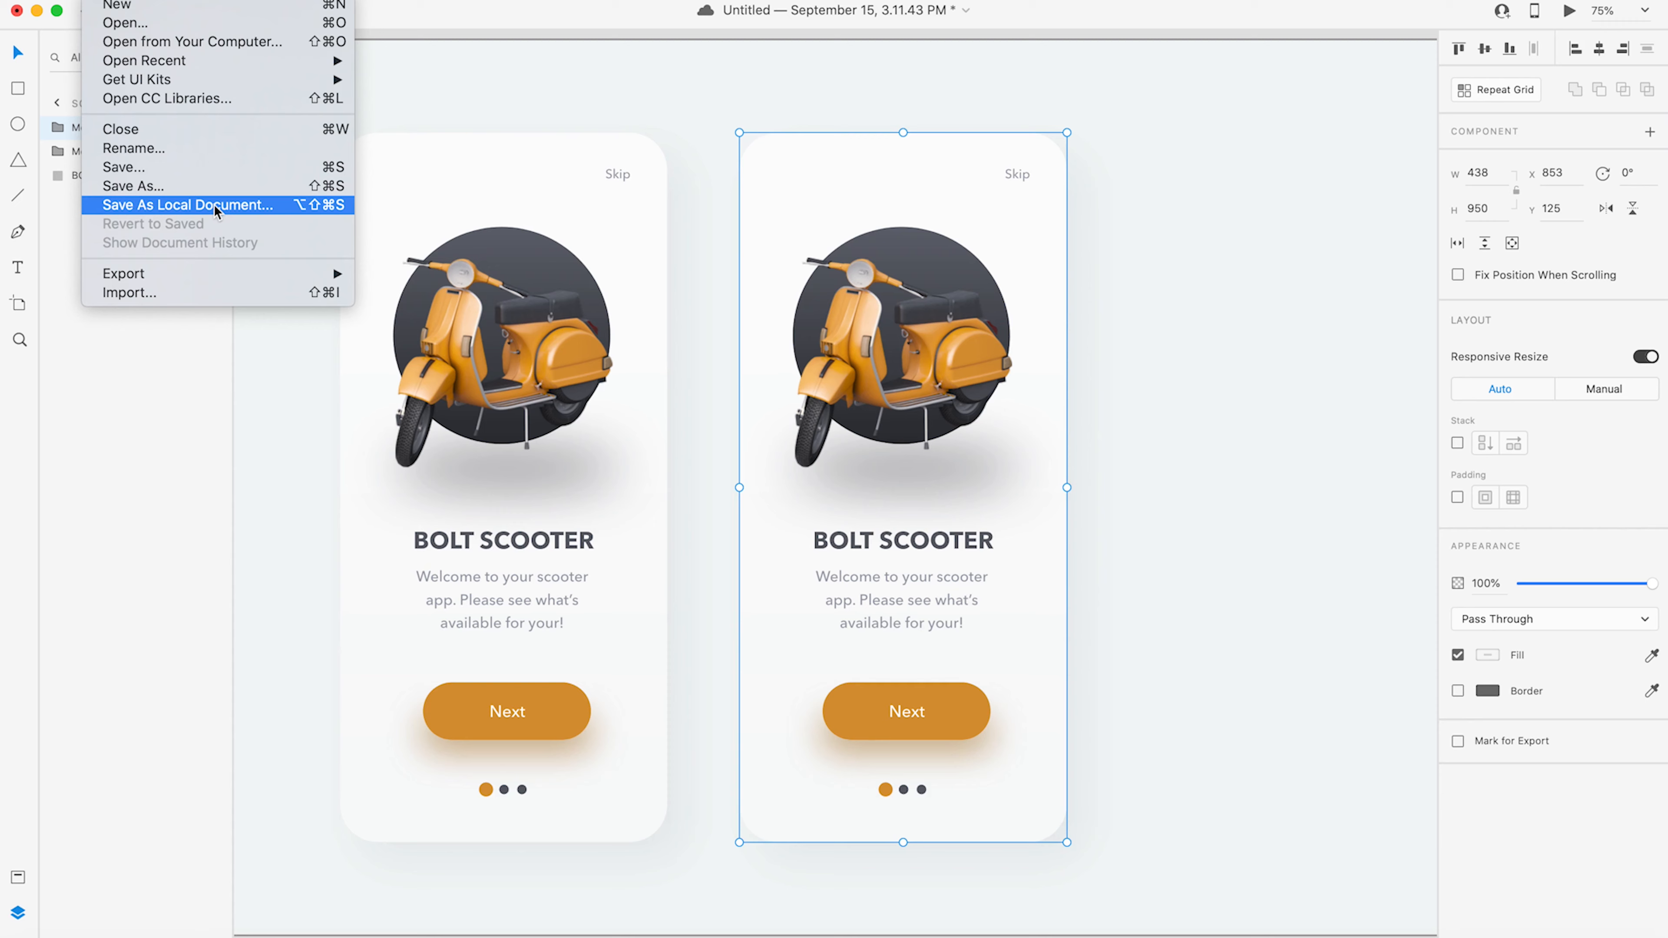
click(238, 205)
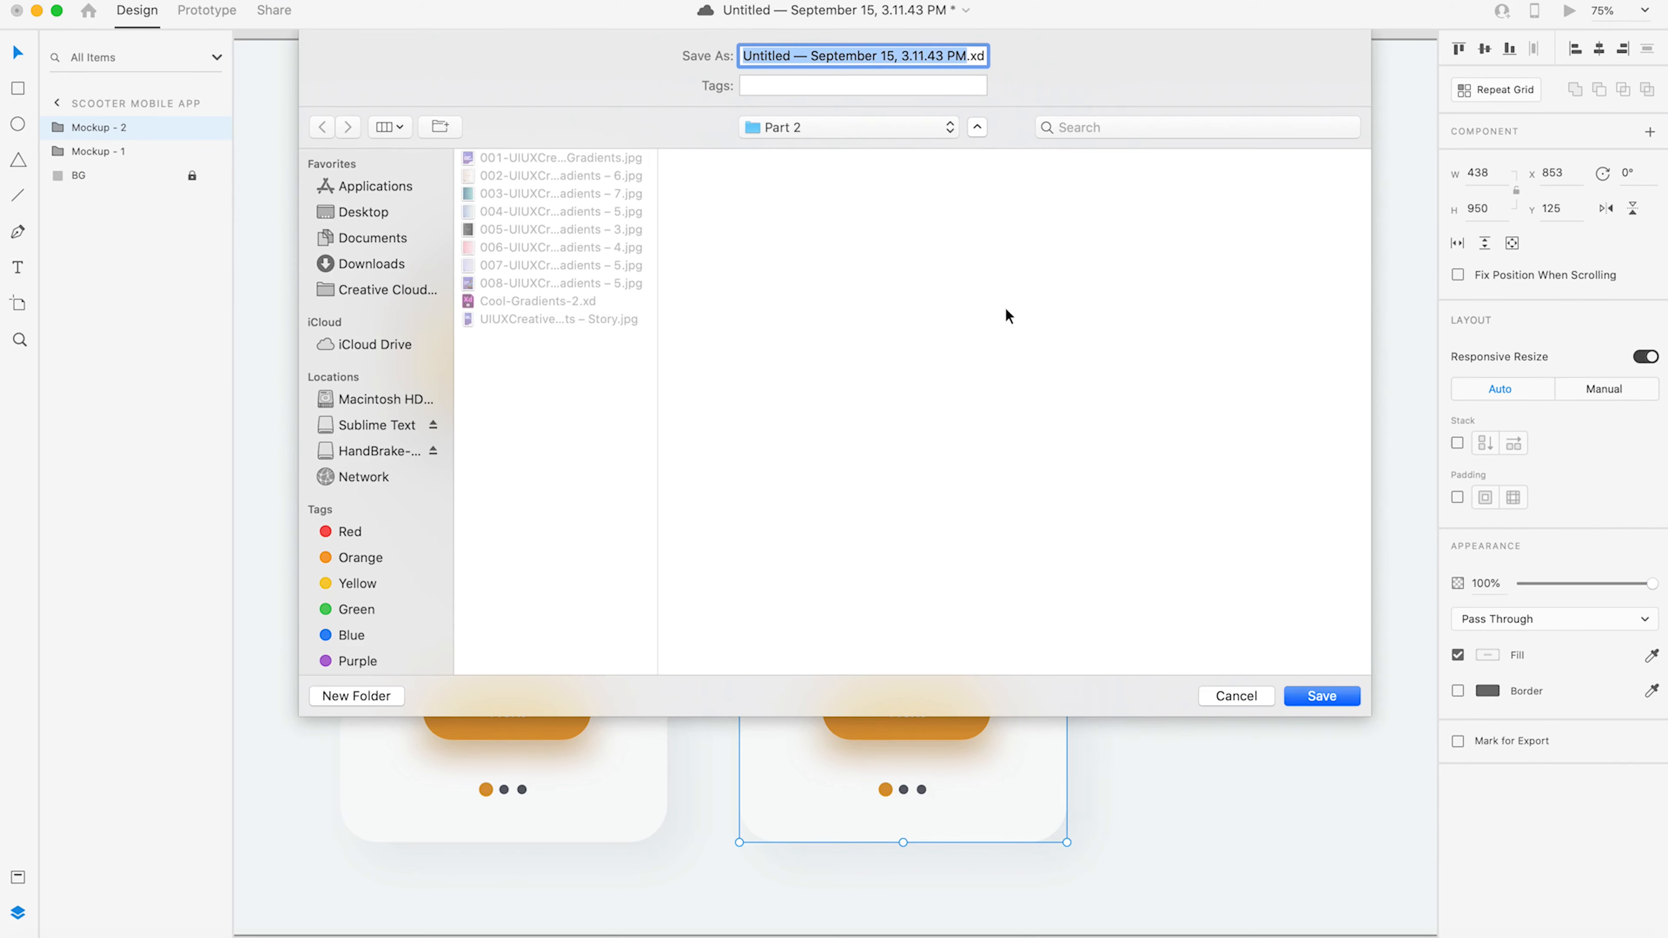
click(392, 213)
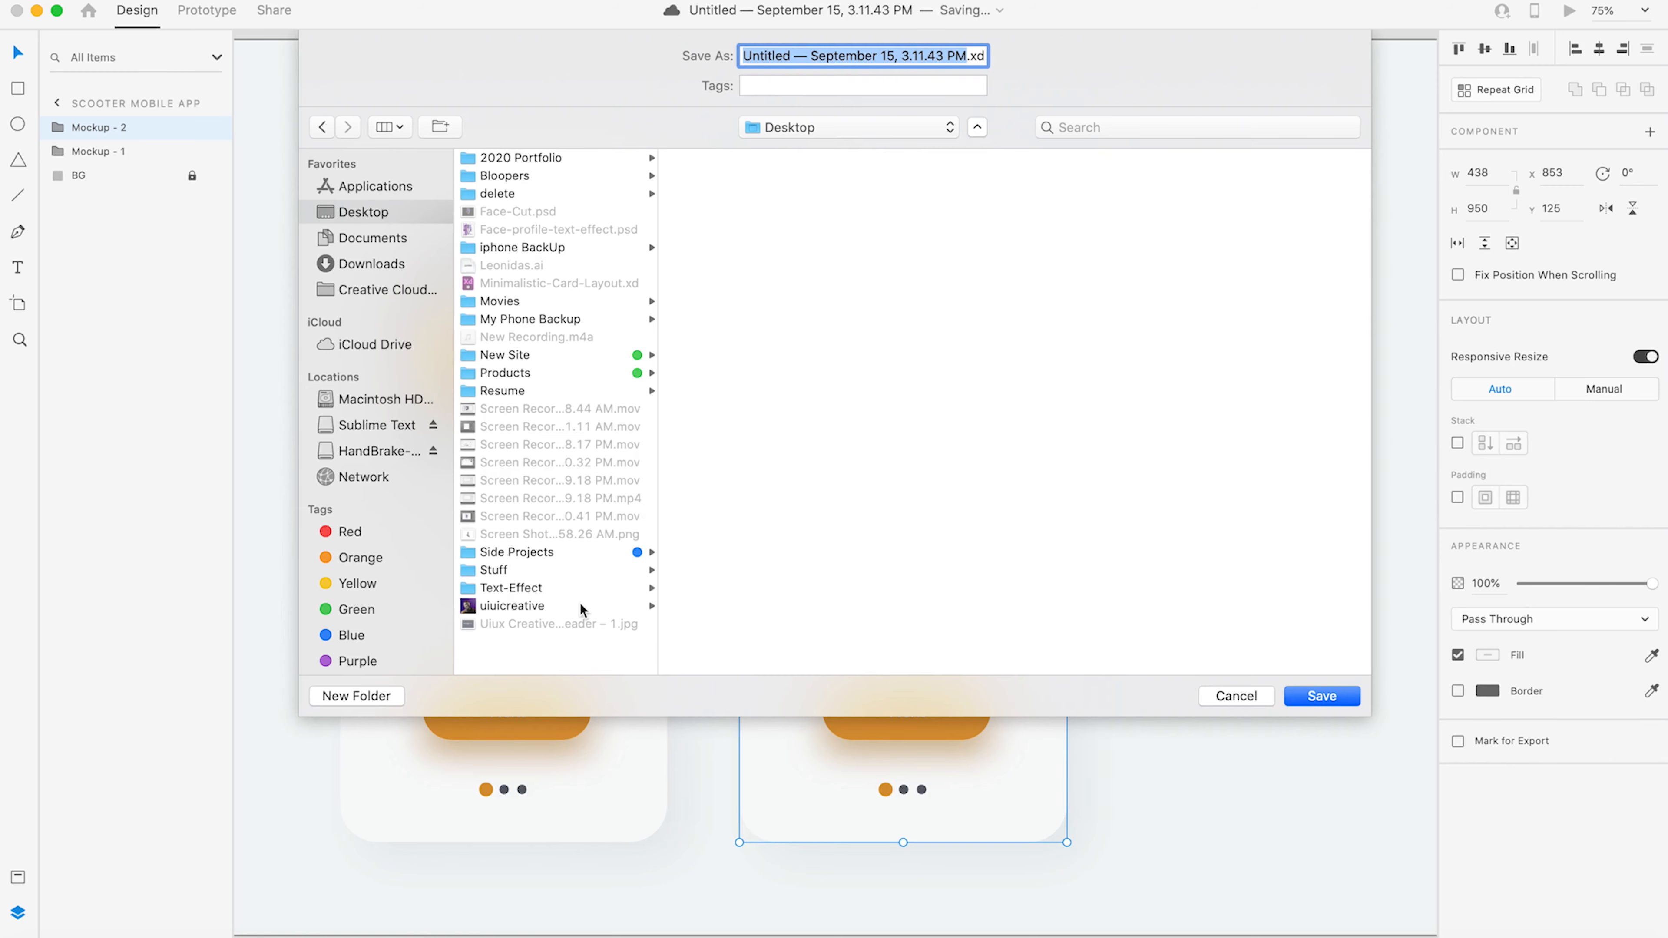
click(595, 606)
click(774, 374)
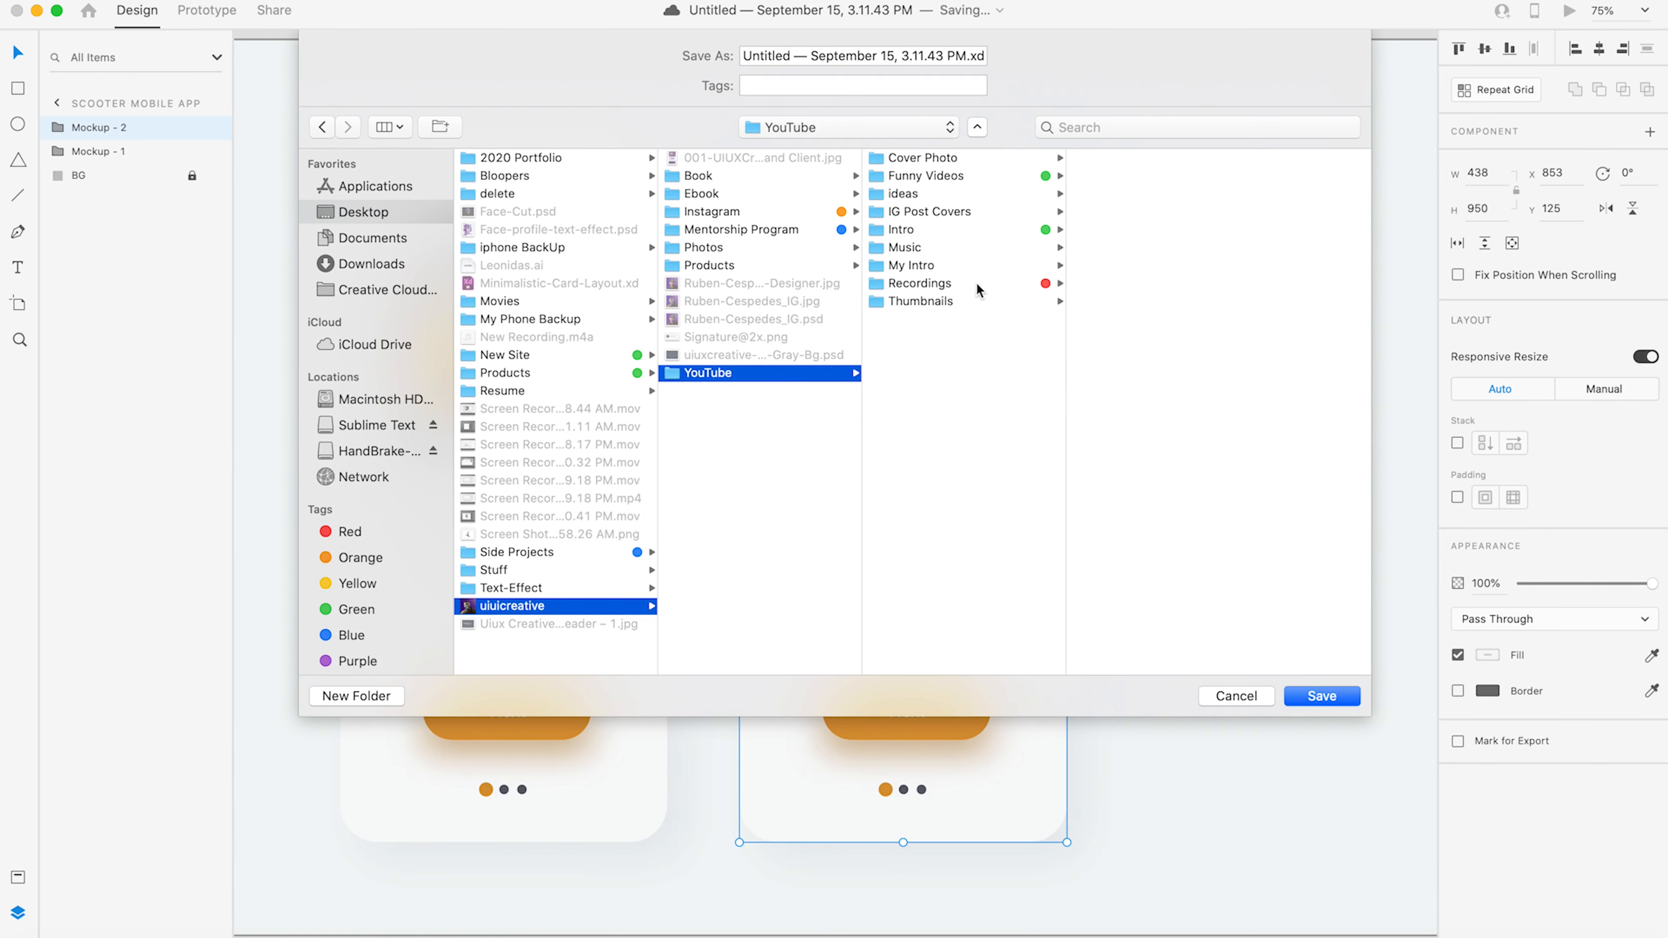
click(943, 287)
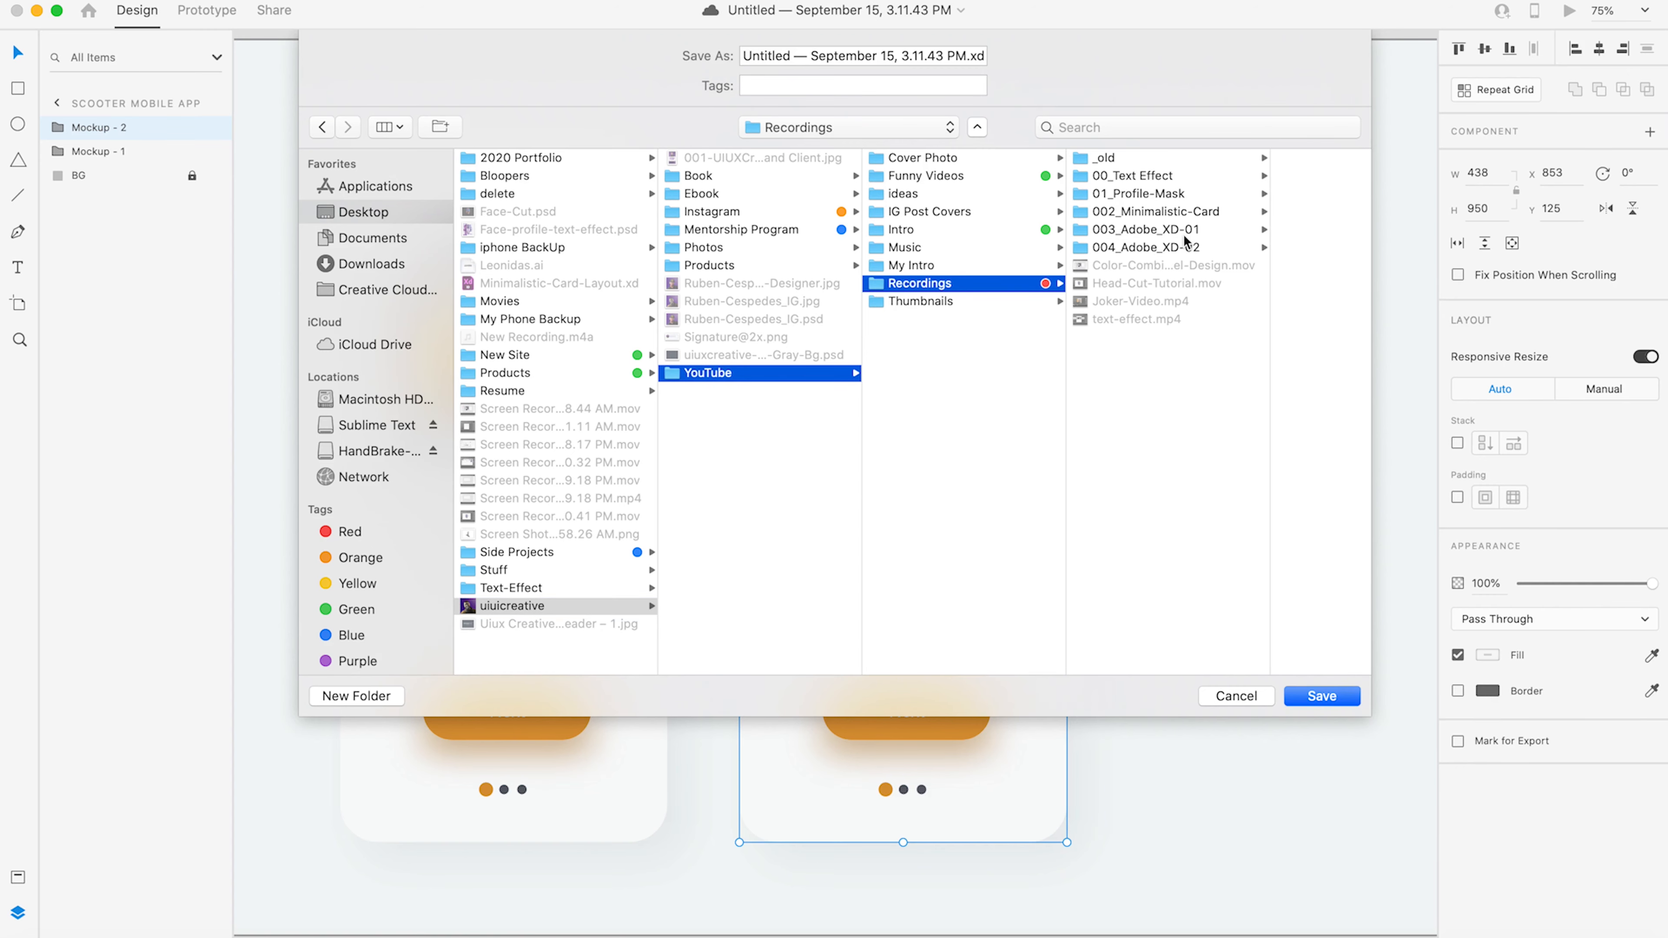
click(1182, 249)
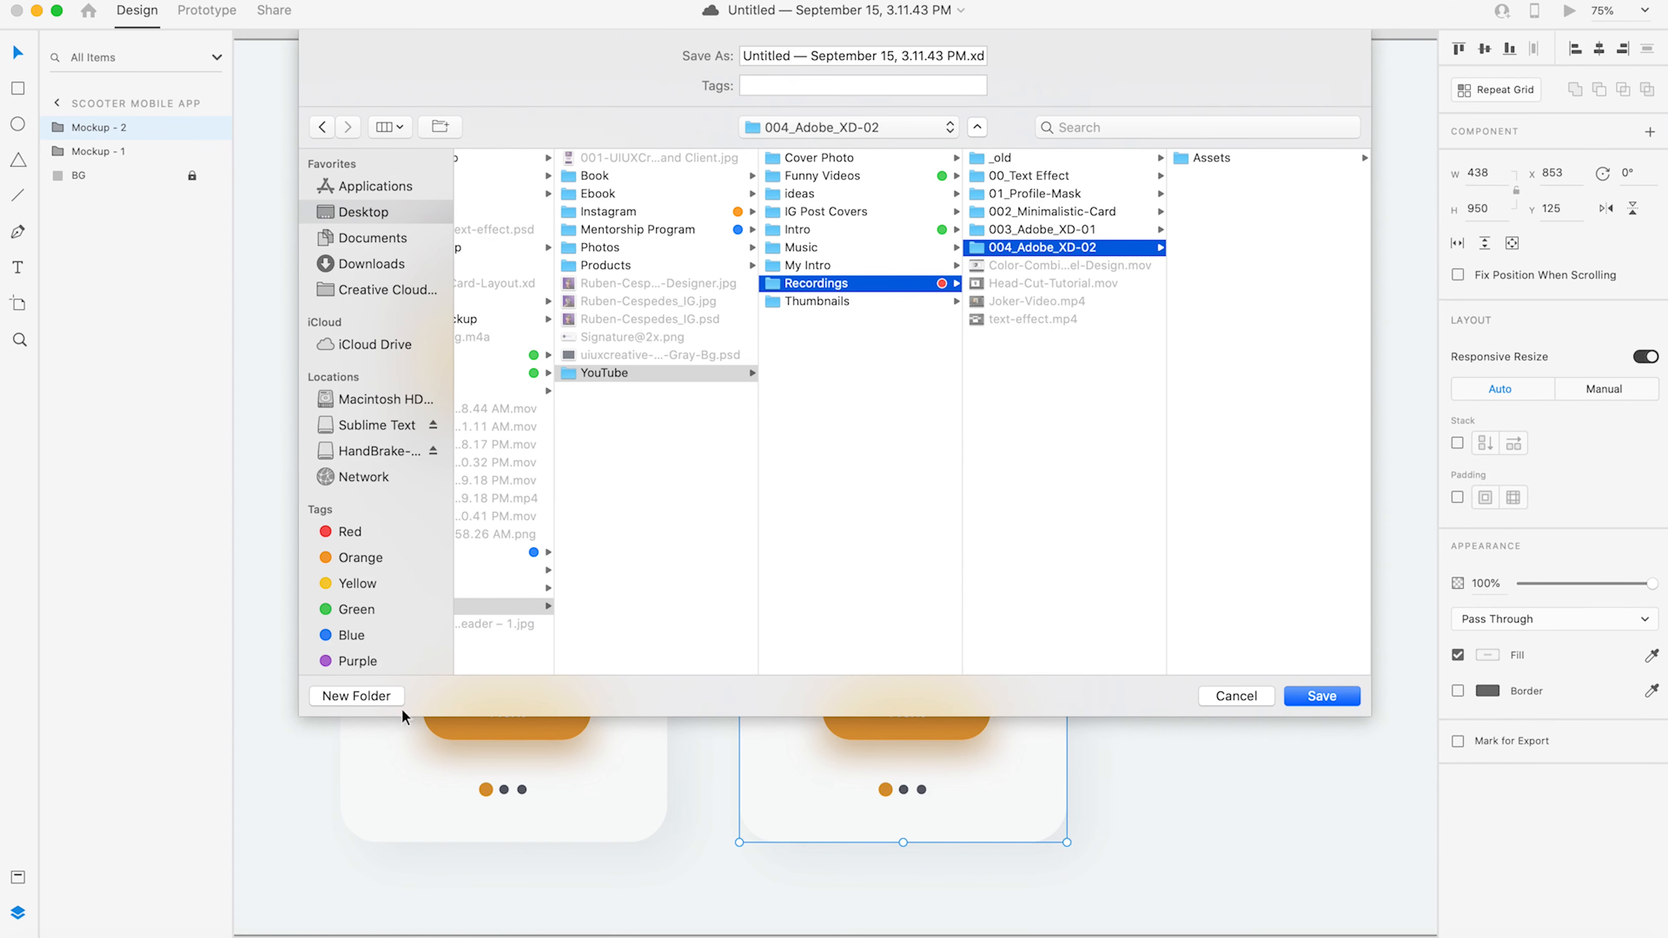
- Create a new folder called Designs inside 004_Adobe_XD-02 as the save location
click(362, 696)
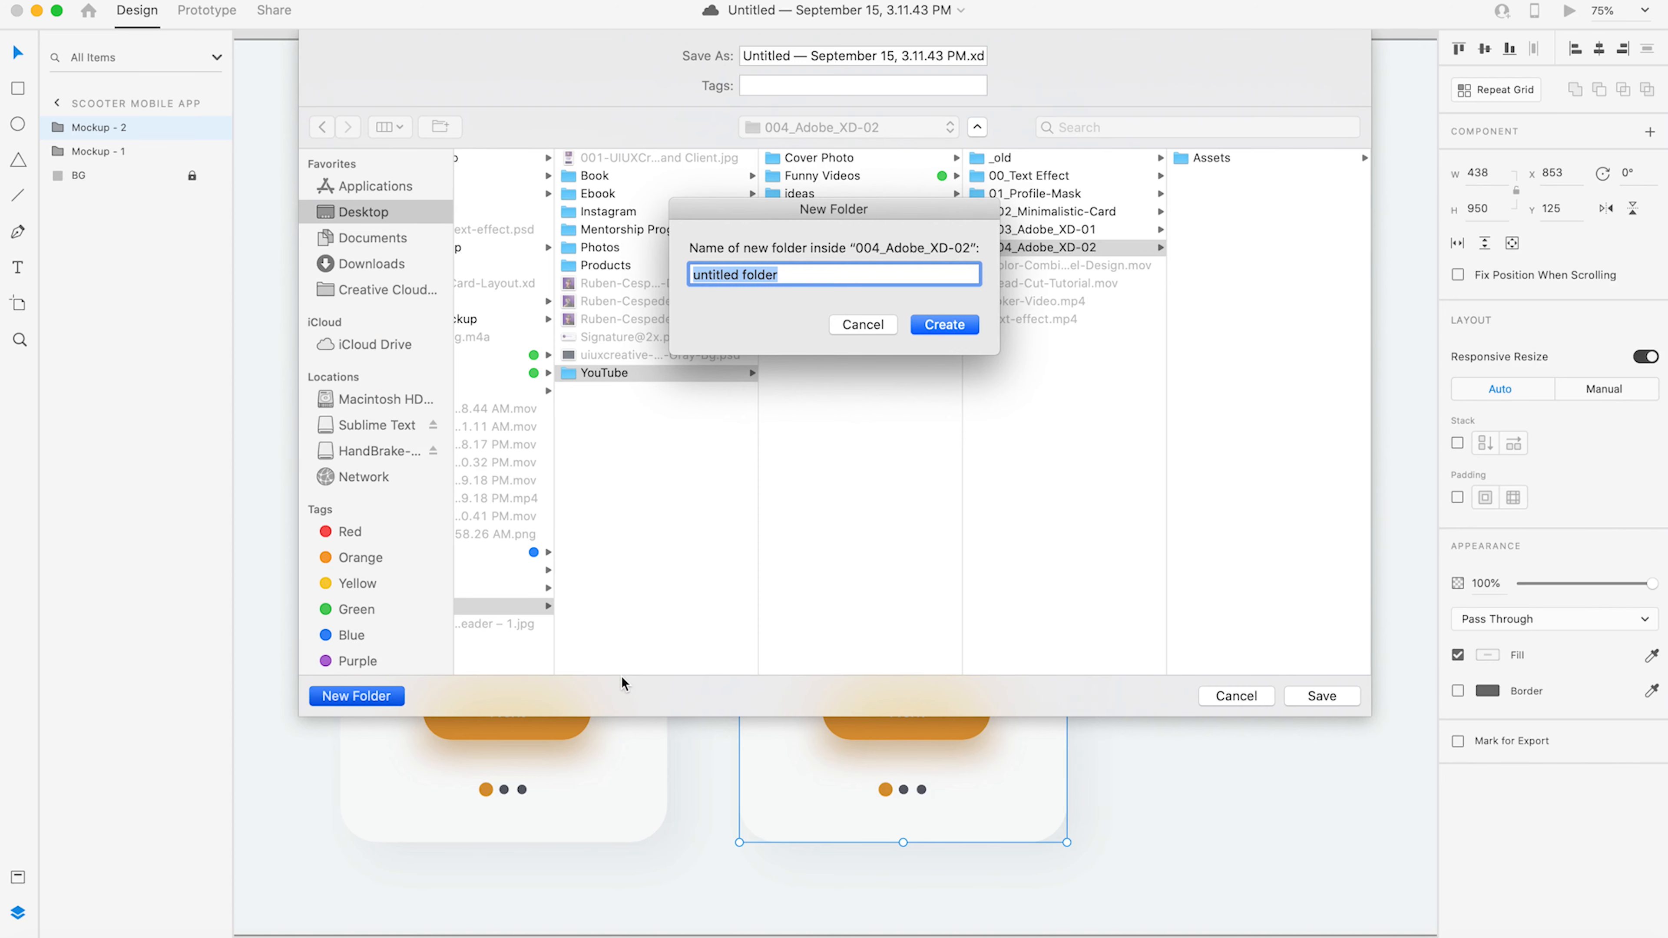
text(Designs)
key(Return)
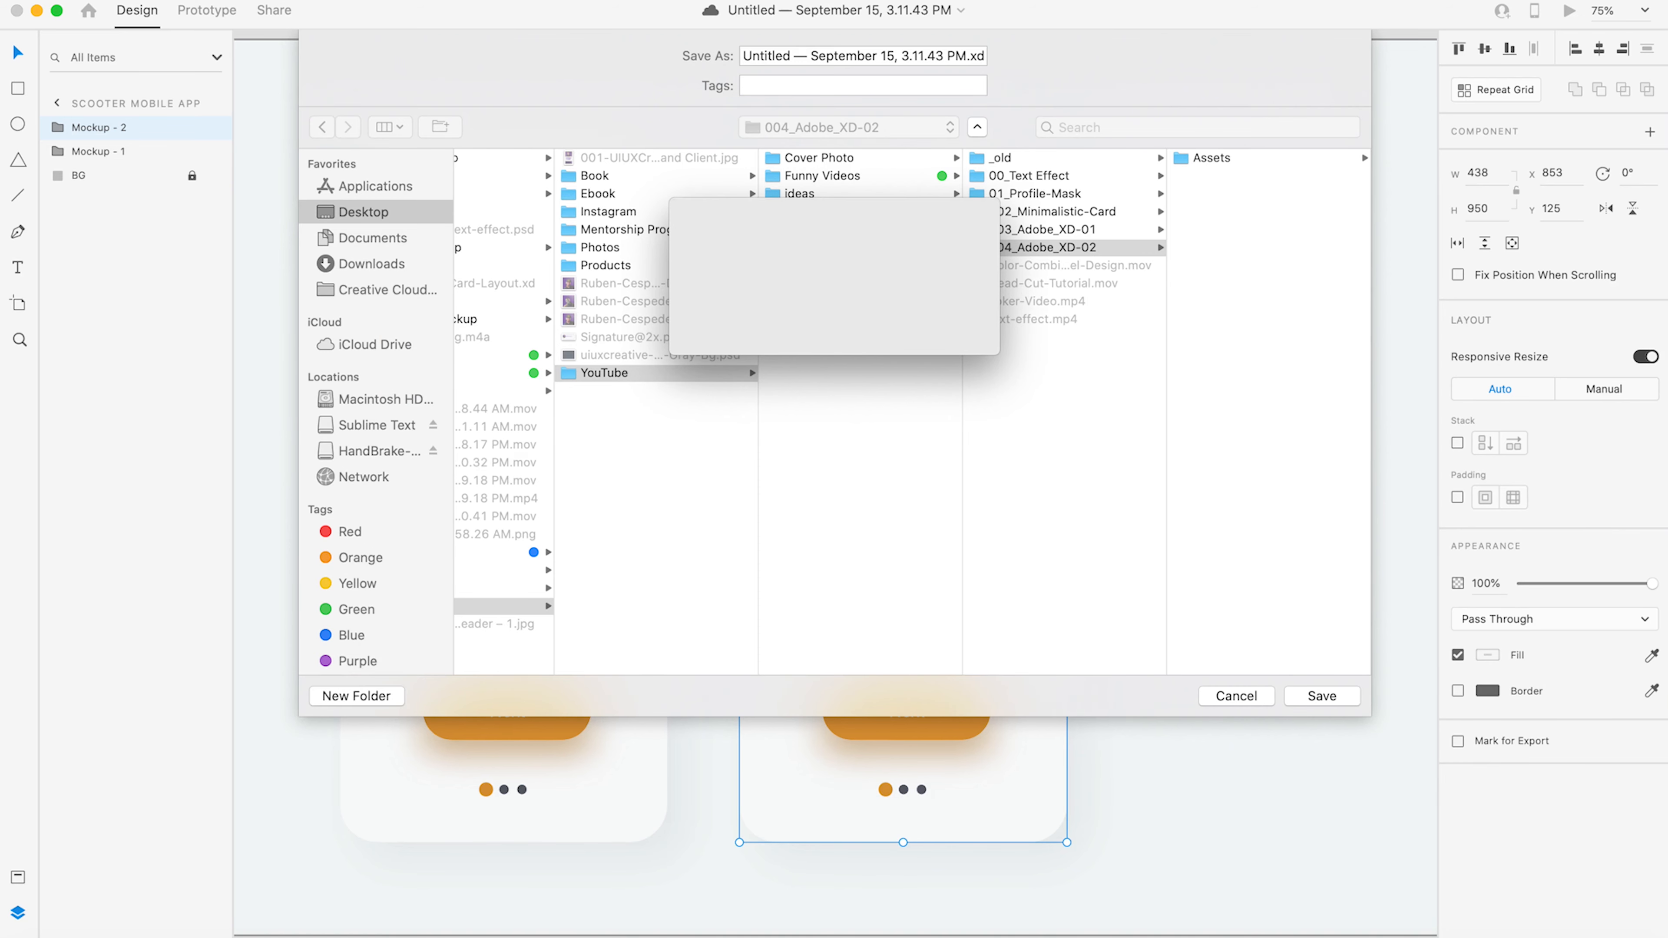
- Open the local document's file name for editing, selecting everything before the .xd extension
click(886, 55)
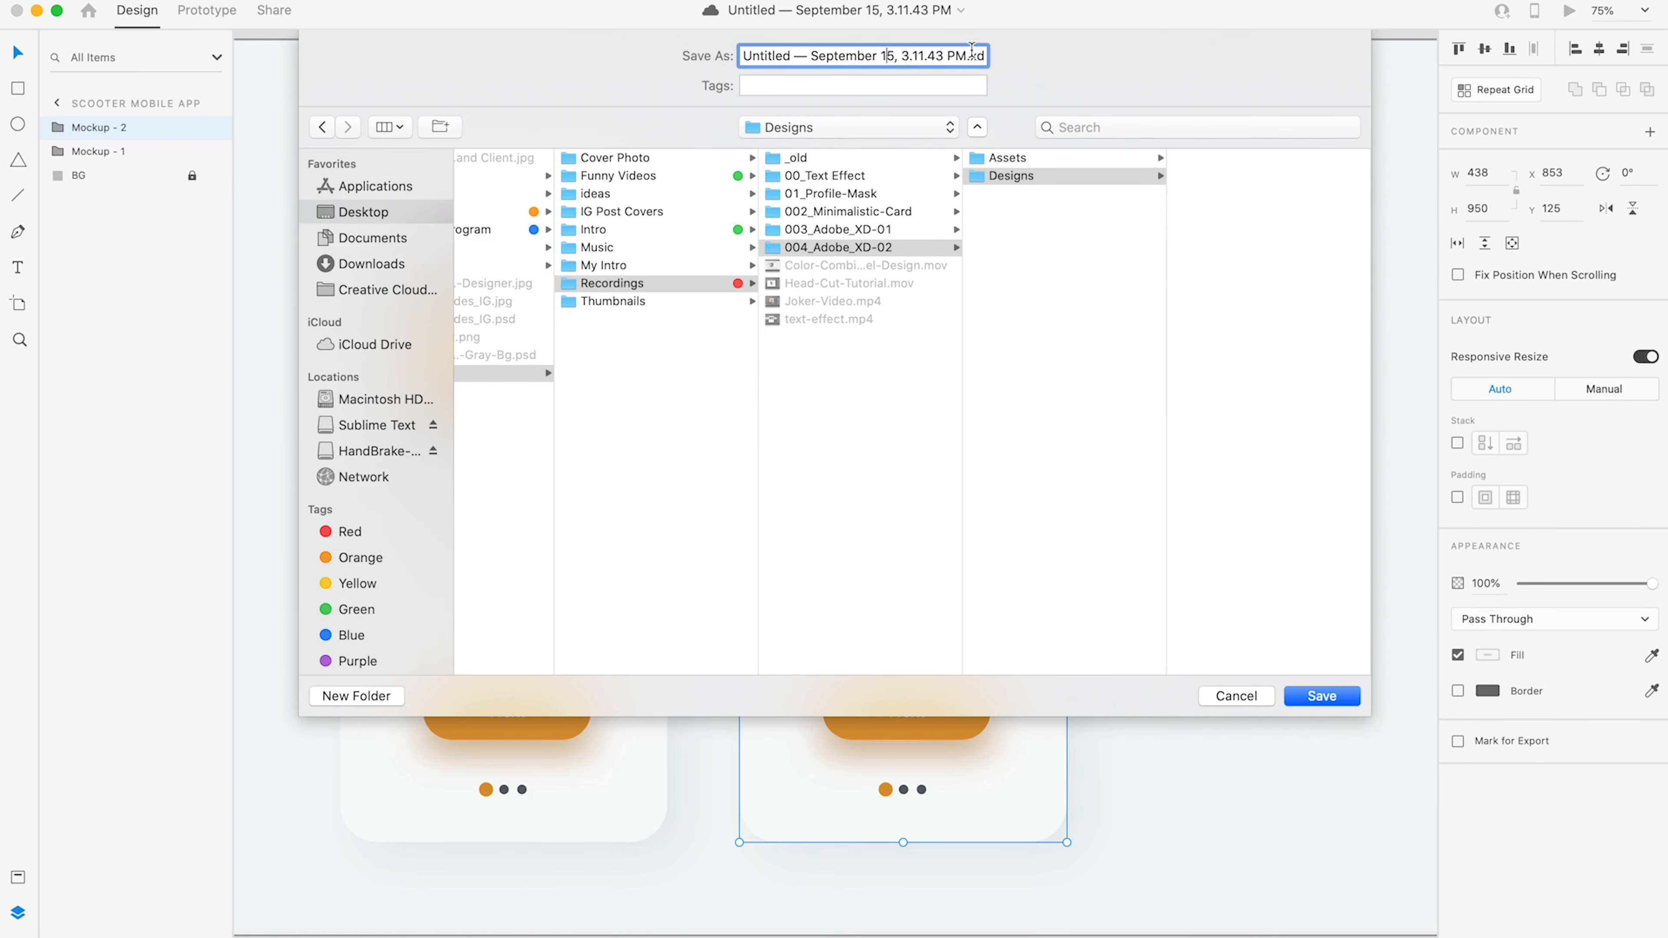
drag(965, 55, 656, 52)
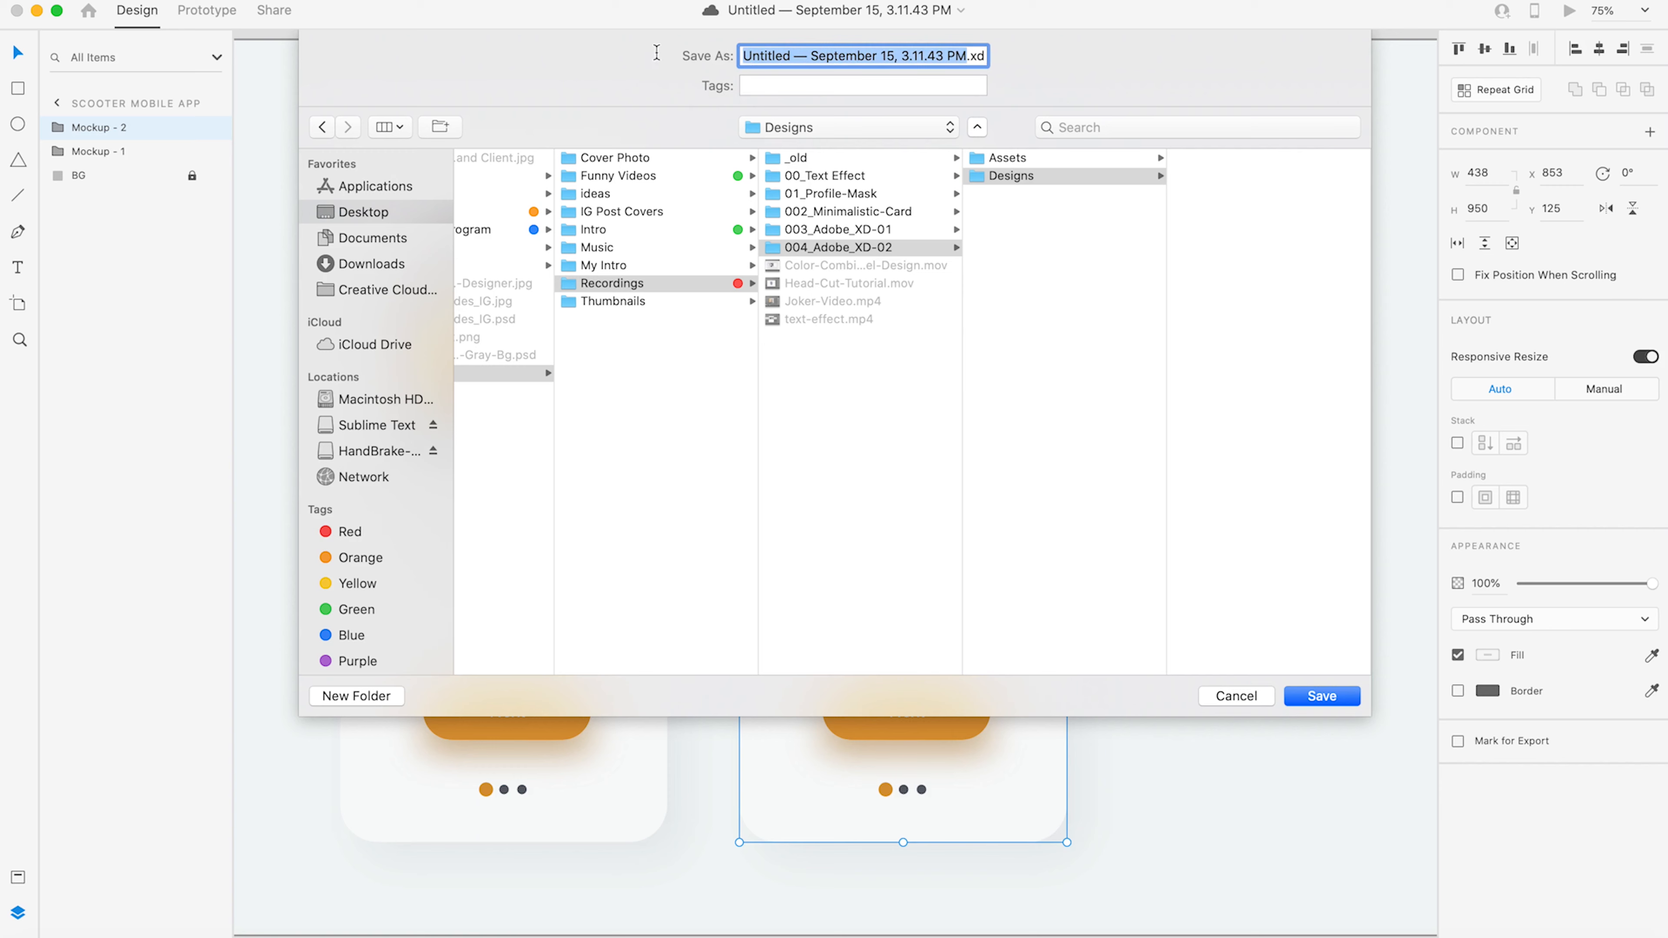
- Save the document under the name Scooter-Mobile-App in the Designs folder
text(Scooter)
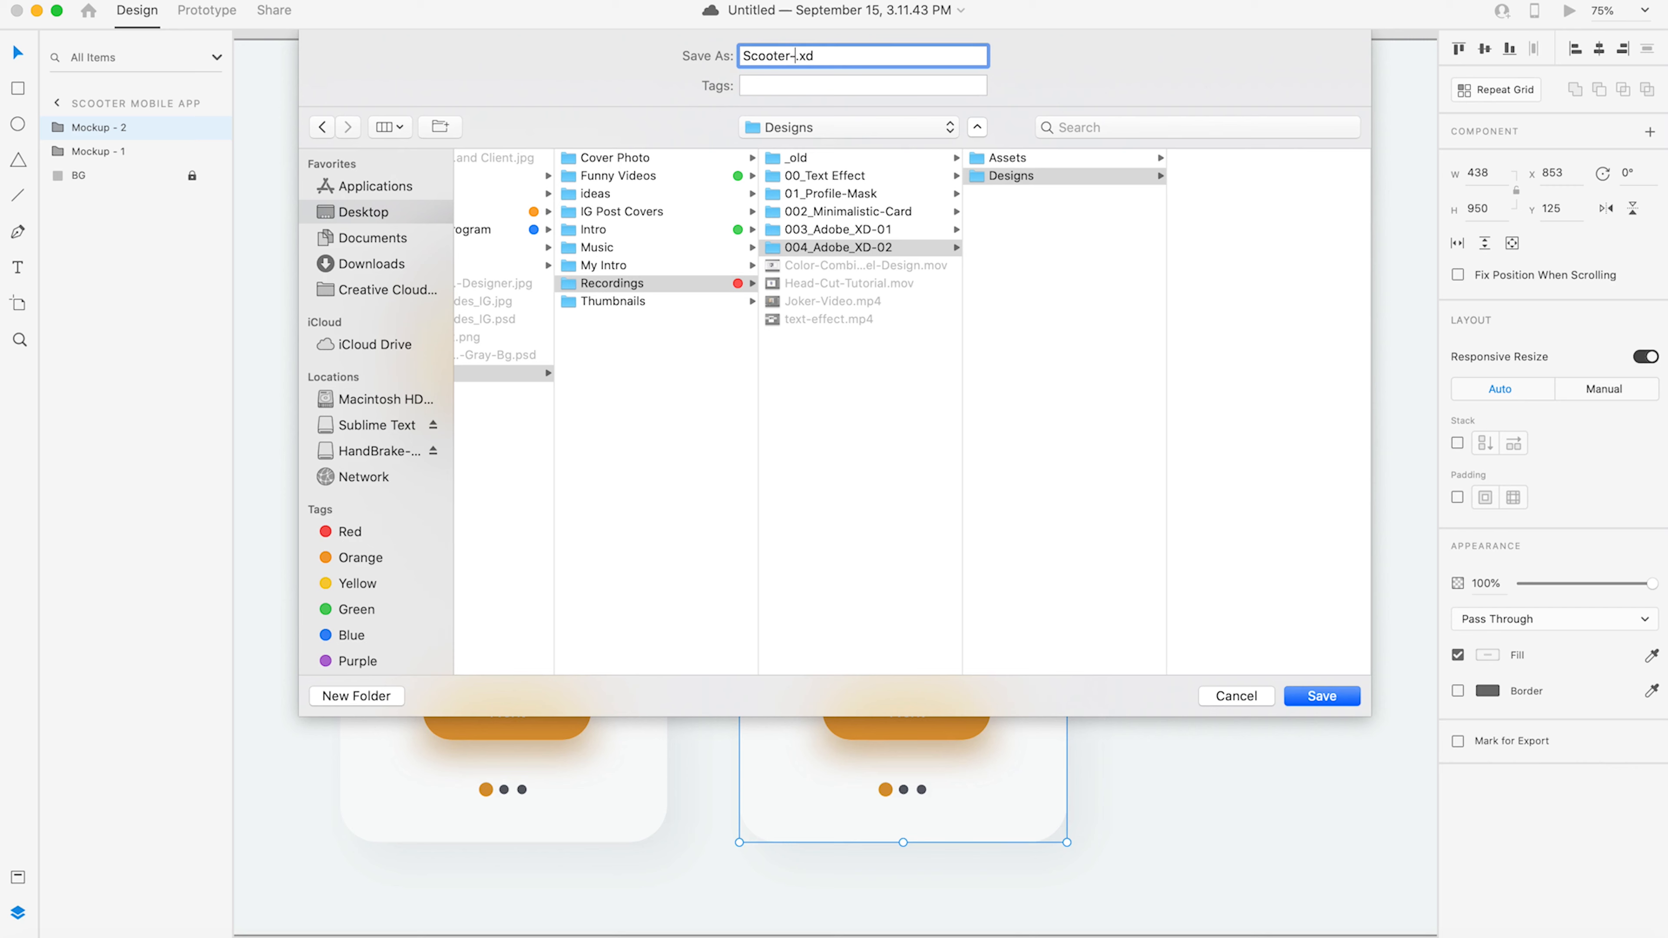
text(-Mobile )
text(App)
key(Return)
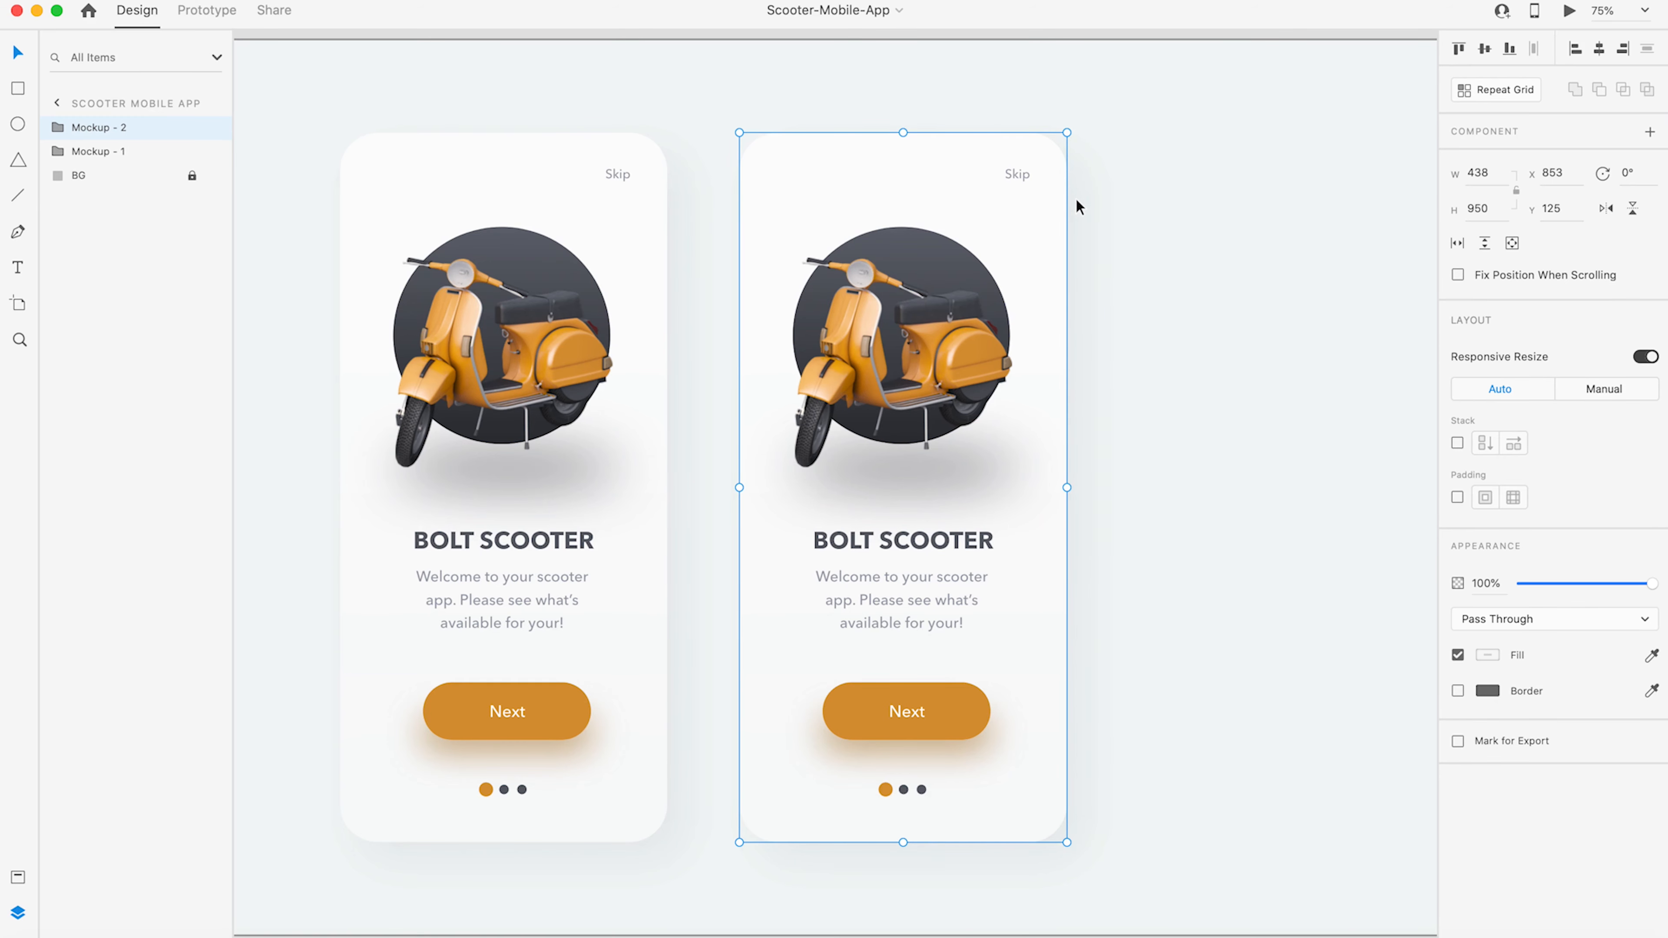
- Lock the Mockup - 1 group so the first phone screen cannot be edited
click(1189, 228)
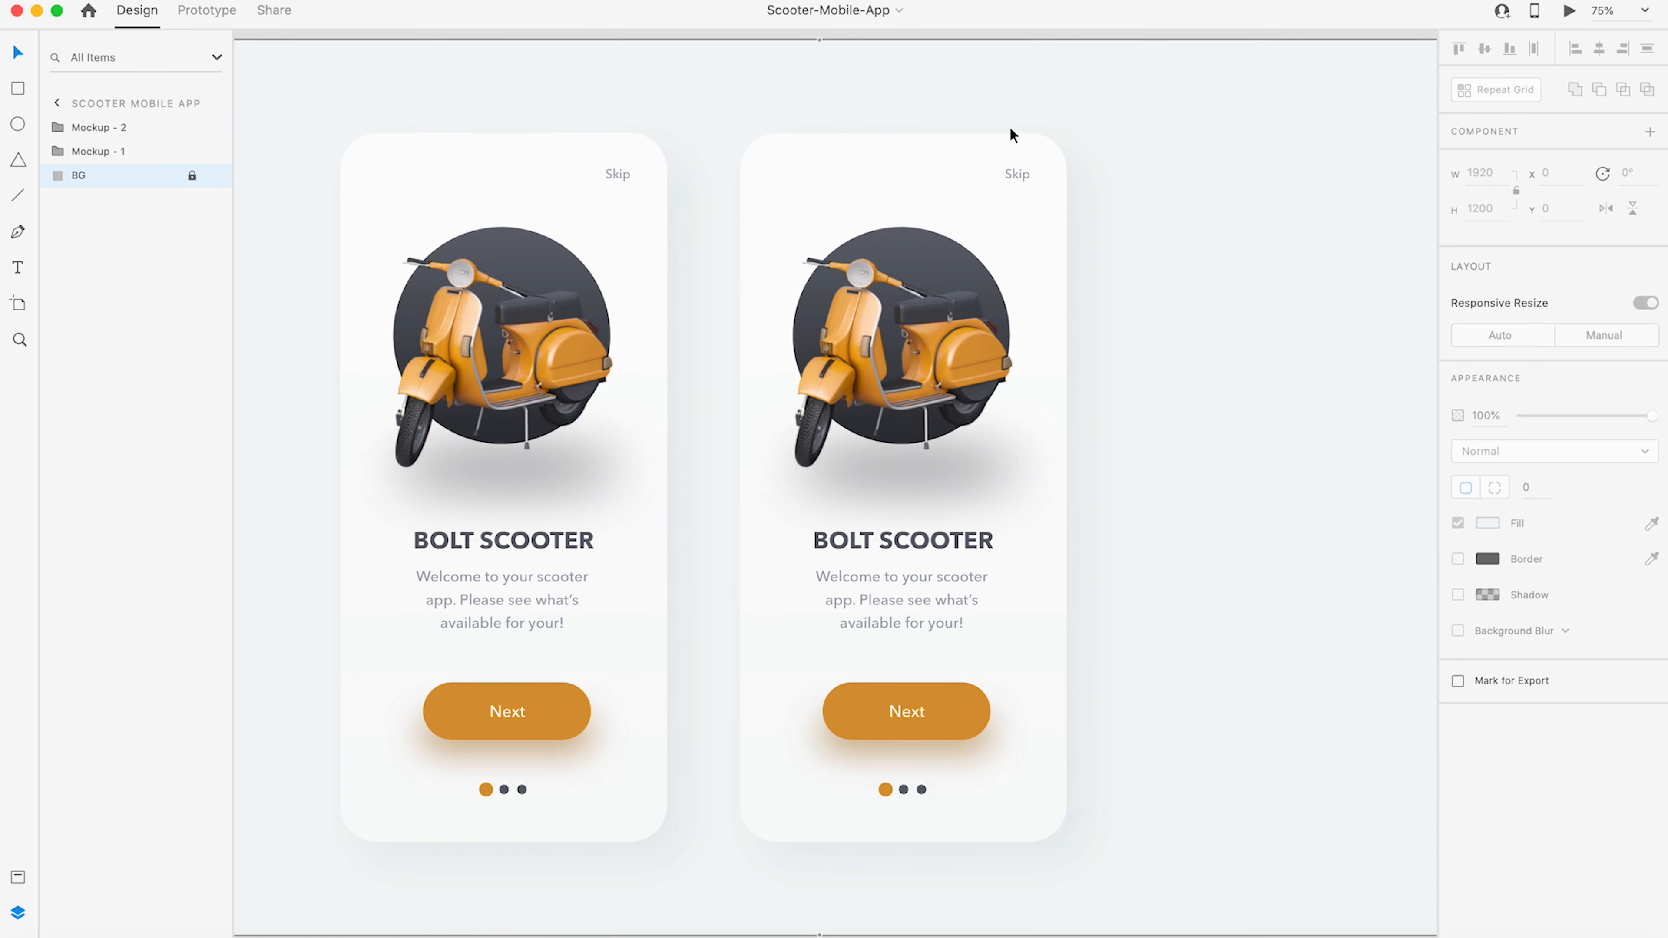
drag(927, 223, 864, 220)
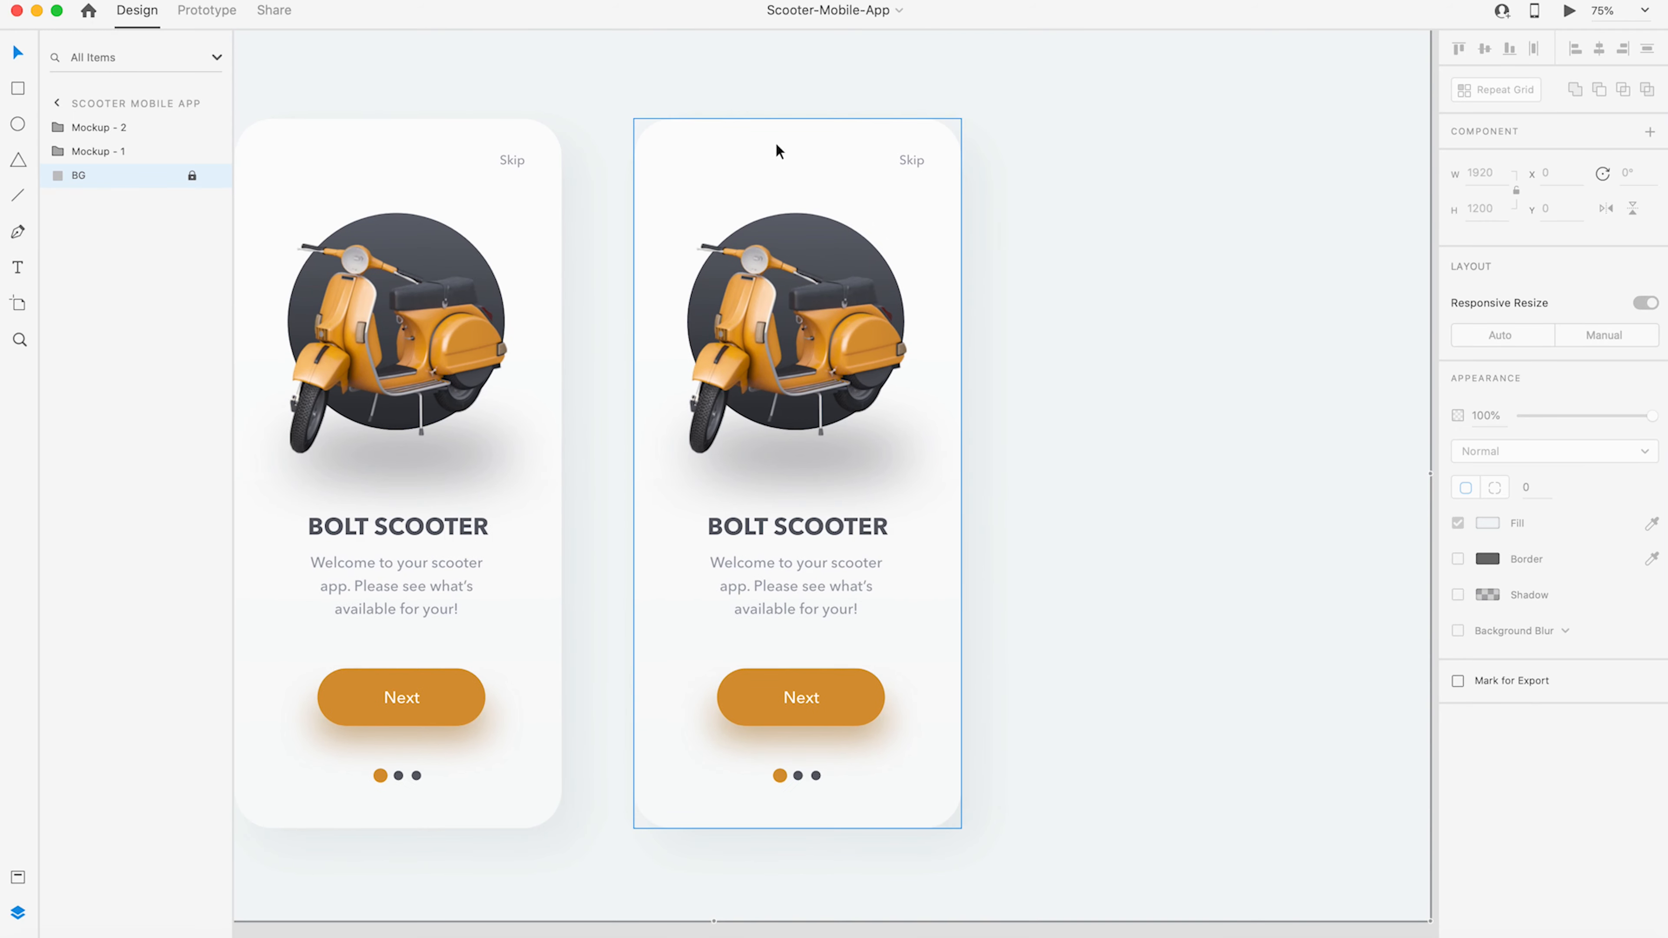
click(140, 153)
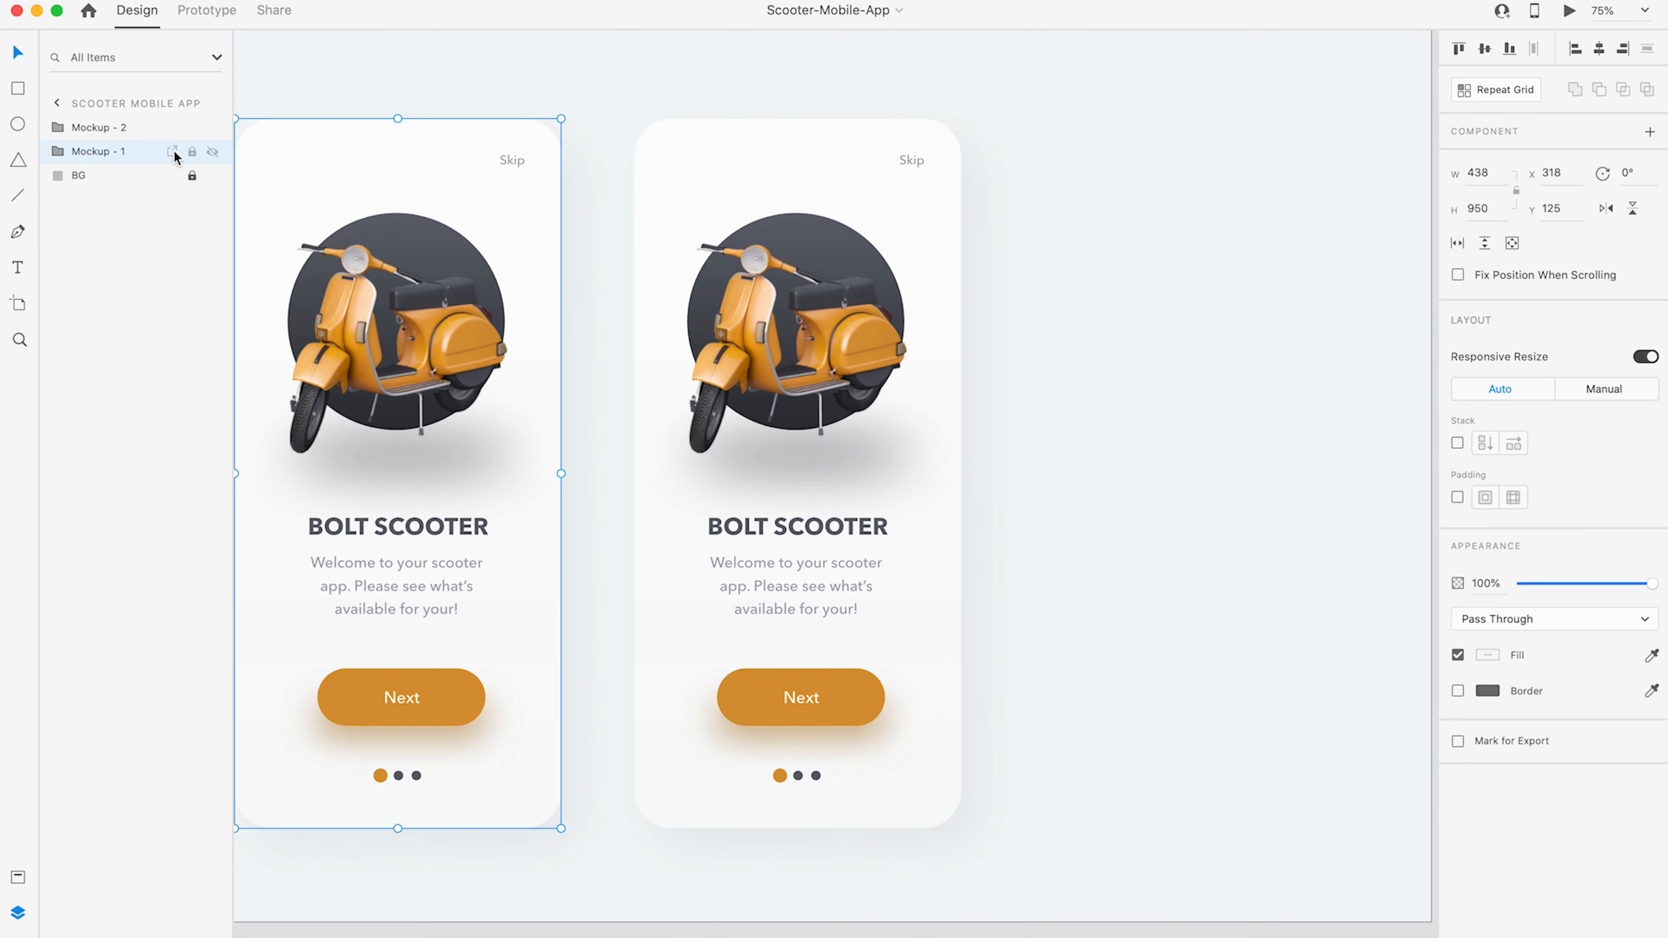
click(200, 153)
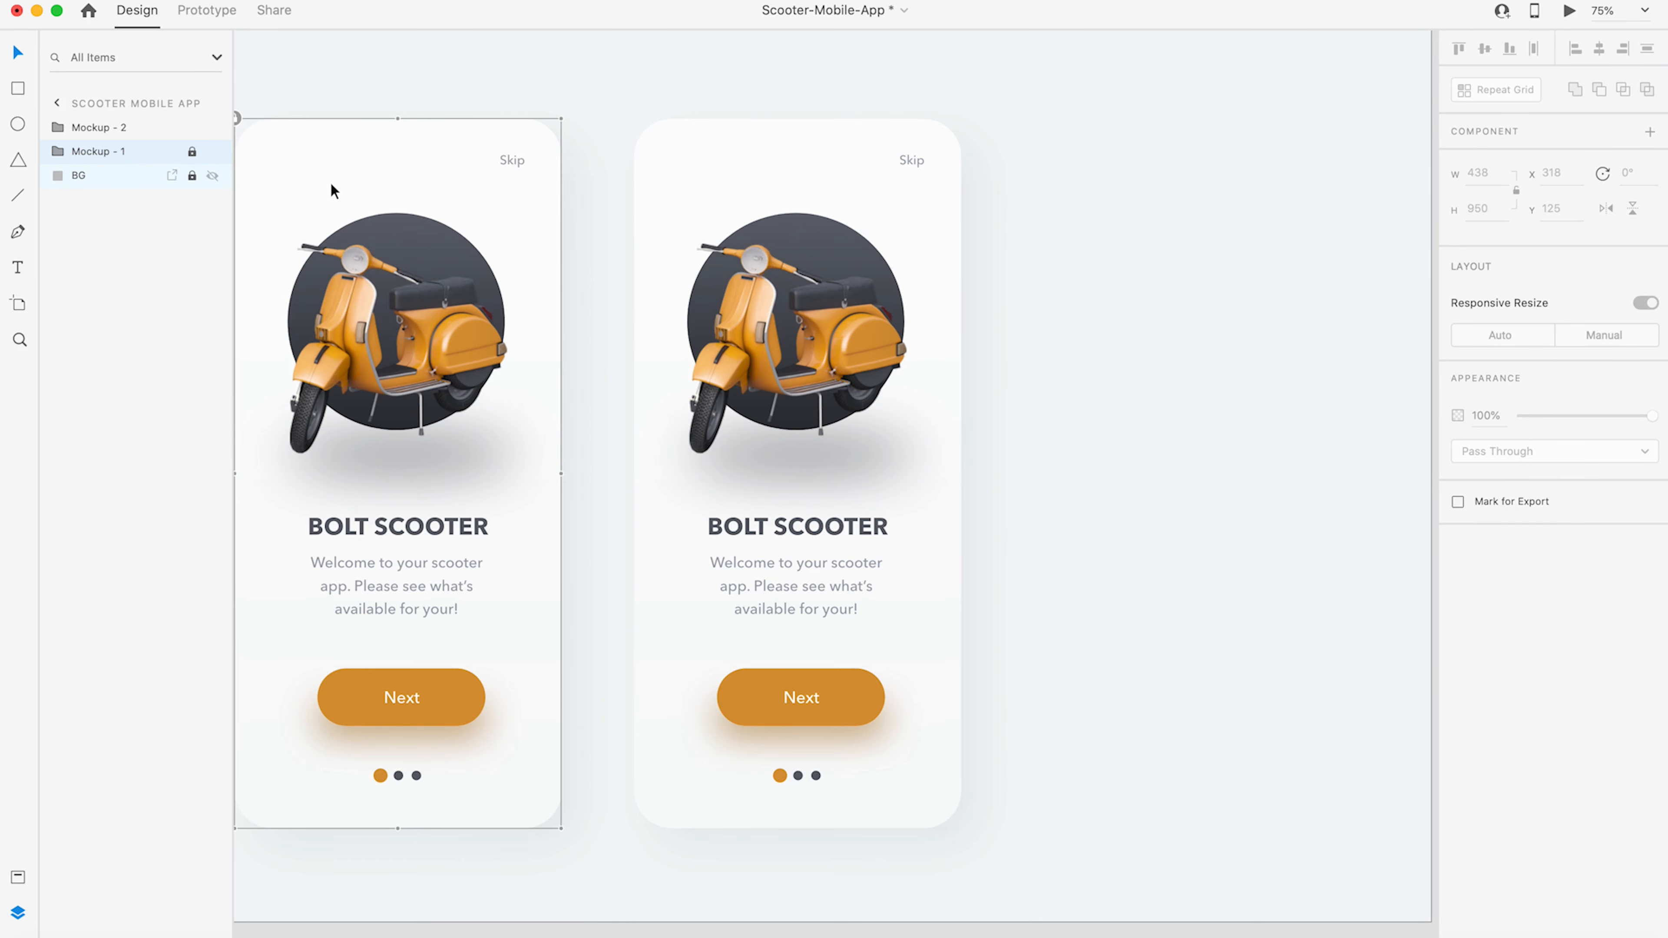
drag(444, 243, 496, 262)
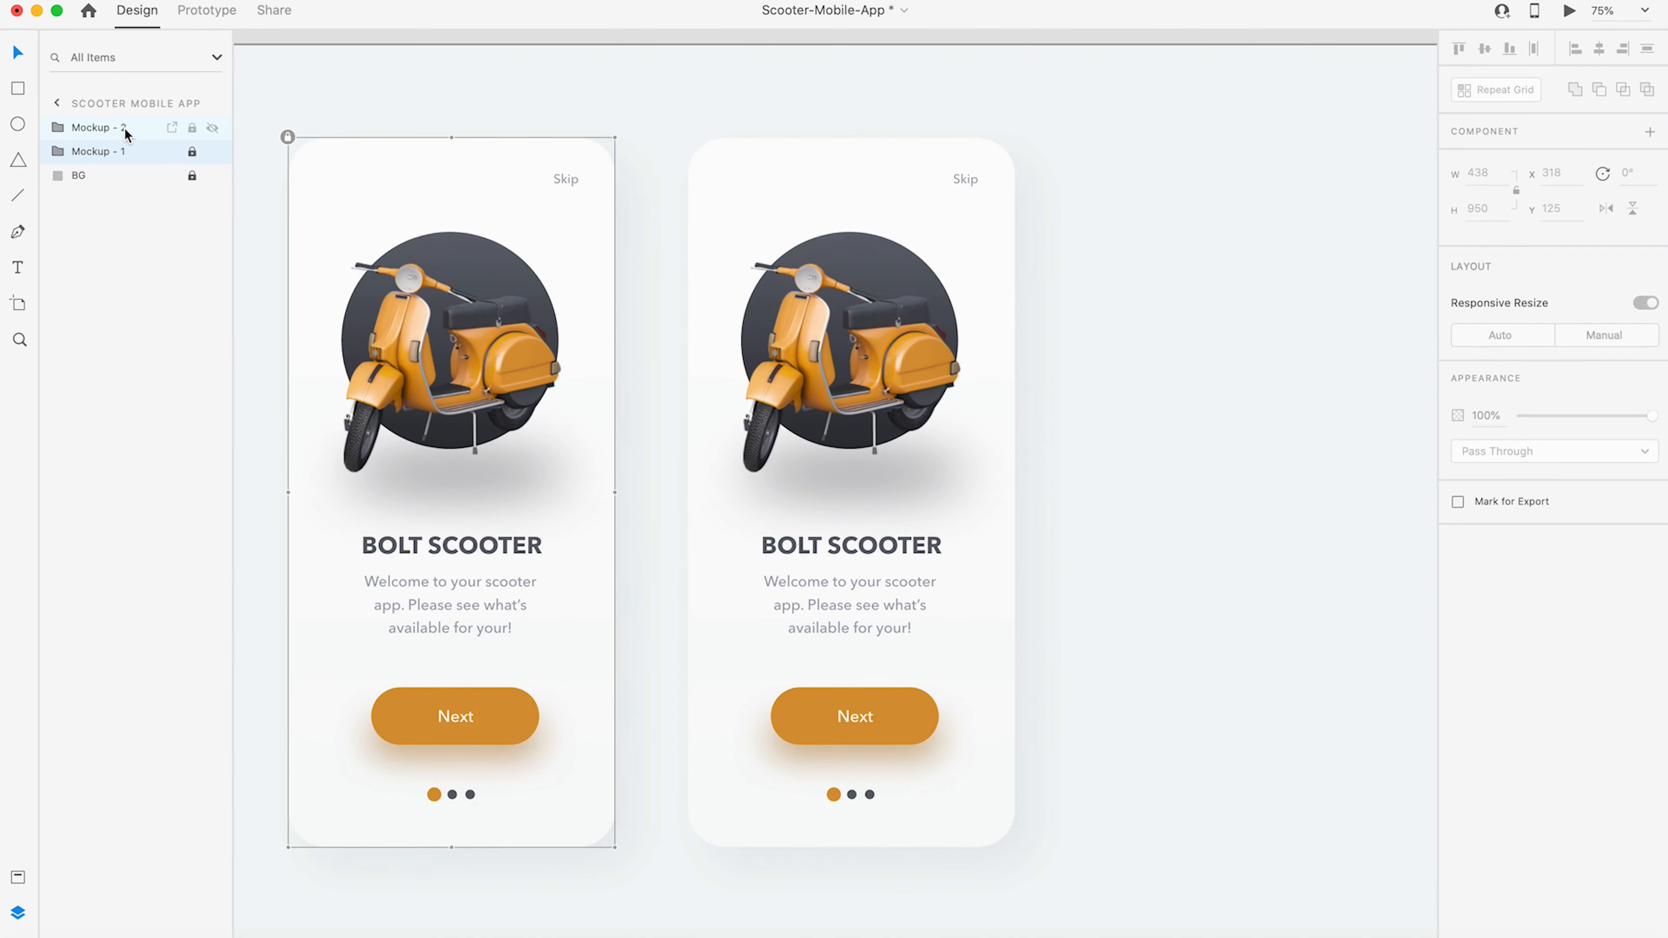
- Expand the Mockup - 2 group and select its Base shape
click(126, 132)
click(63, 126)
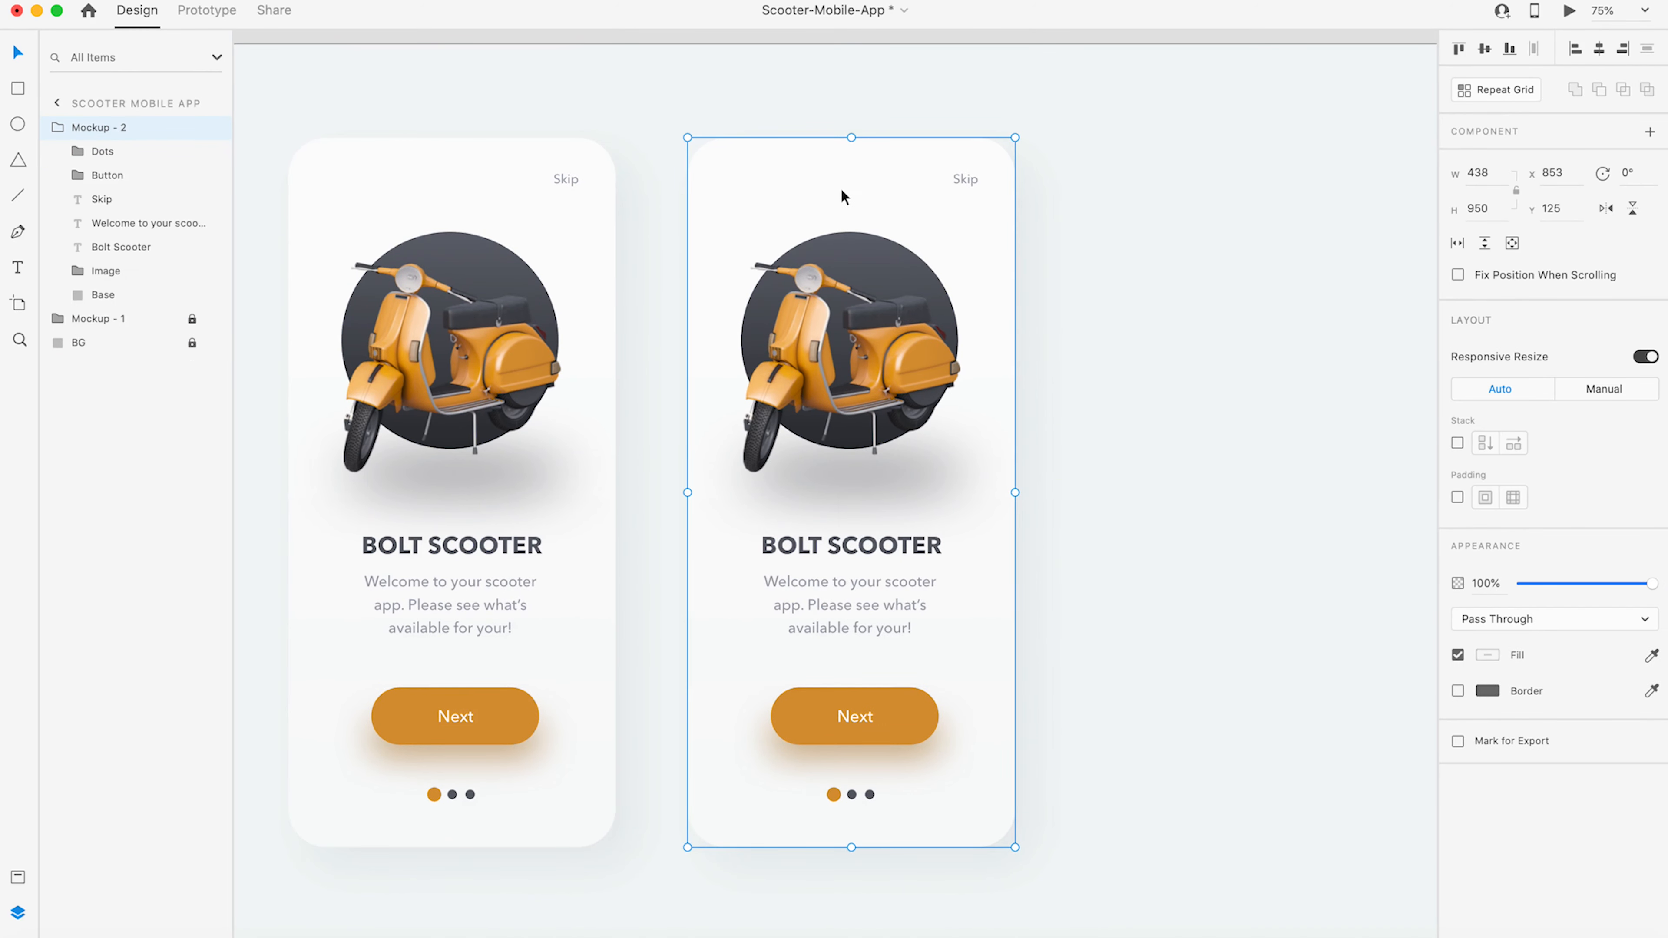
double_click(814, 173)
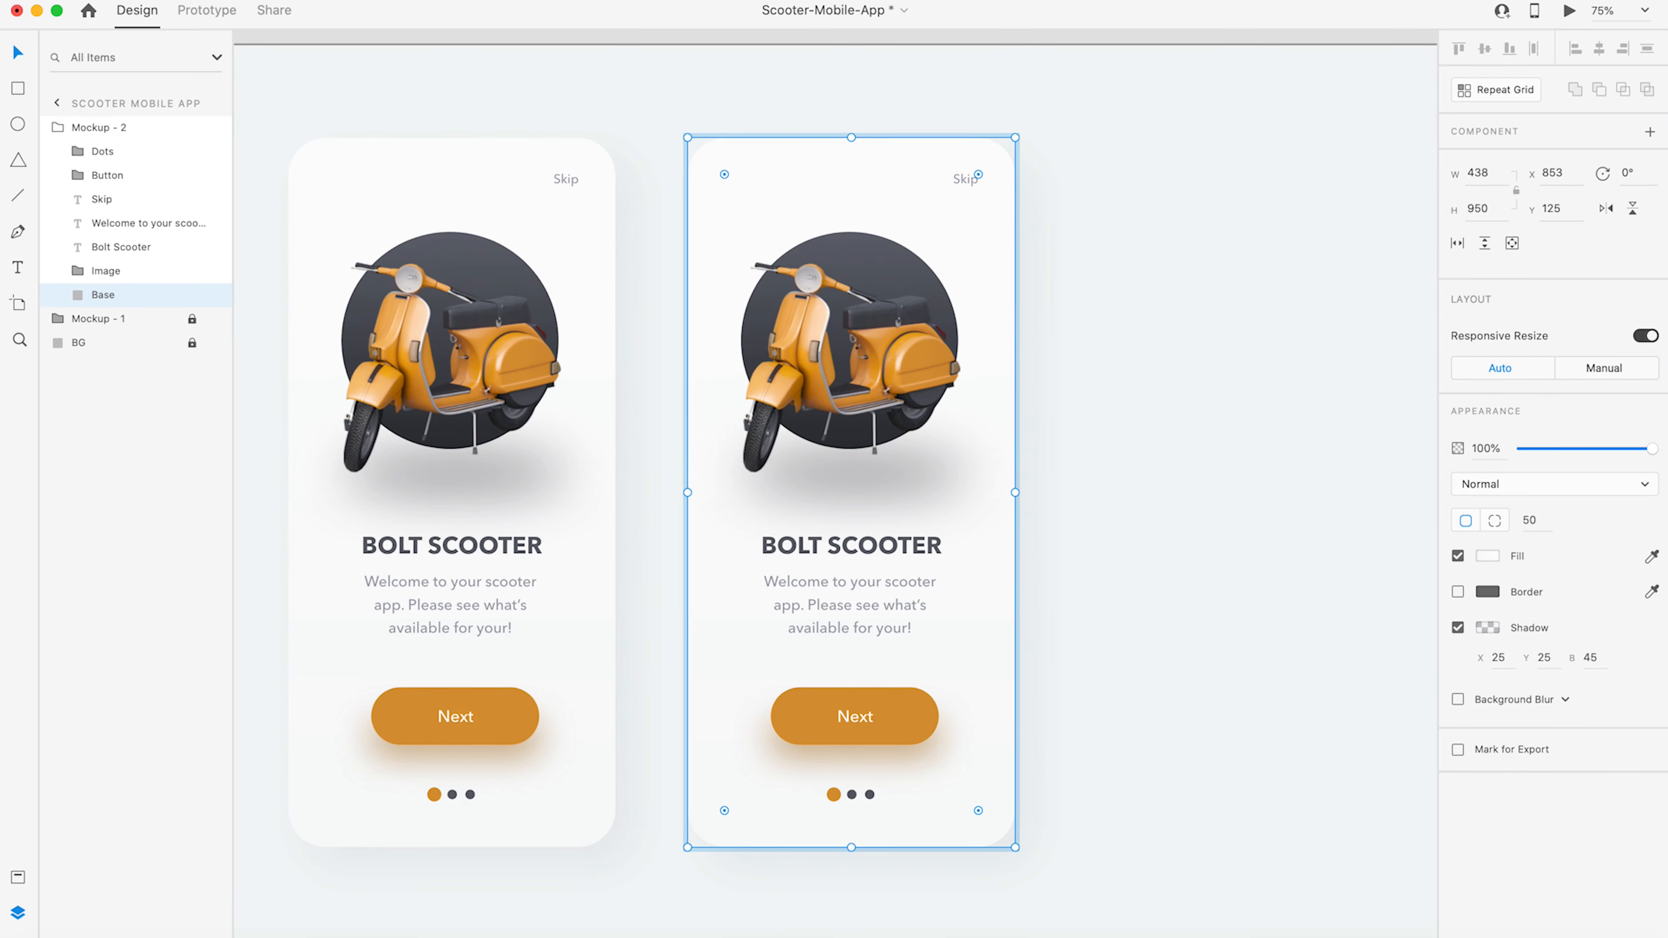
- Search the Icons 4 Design plugin for arrow and insert the Ionic ios-arrow-round-back icon into Mockup - 2
click(18, 877)
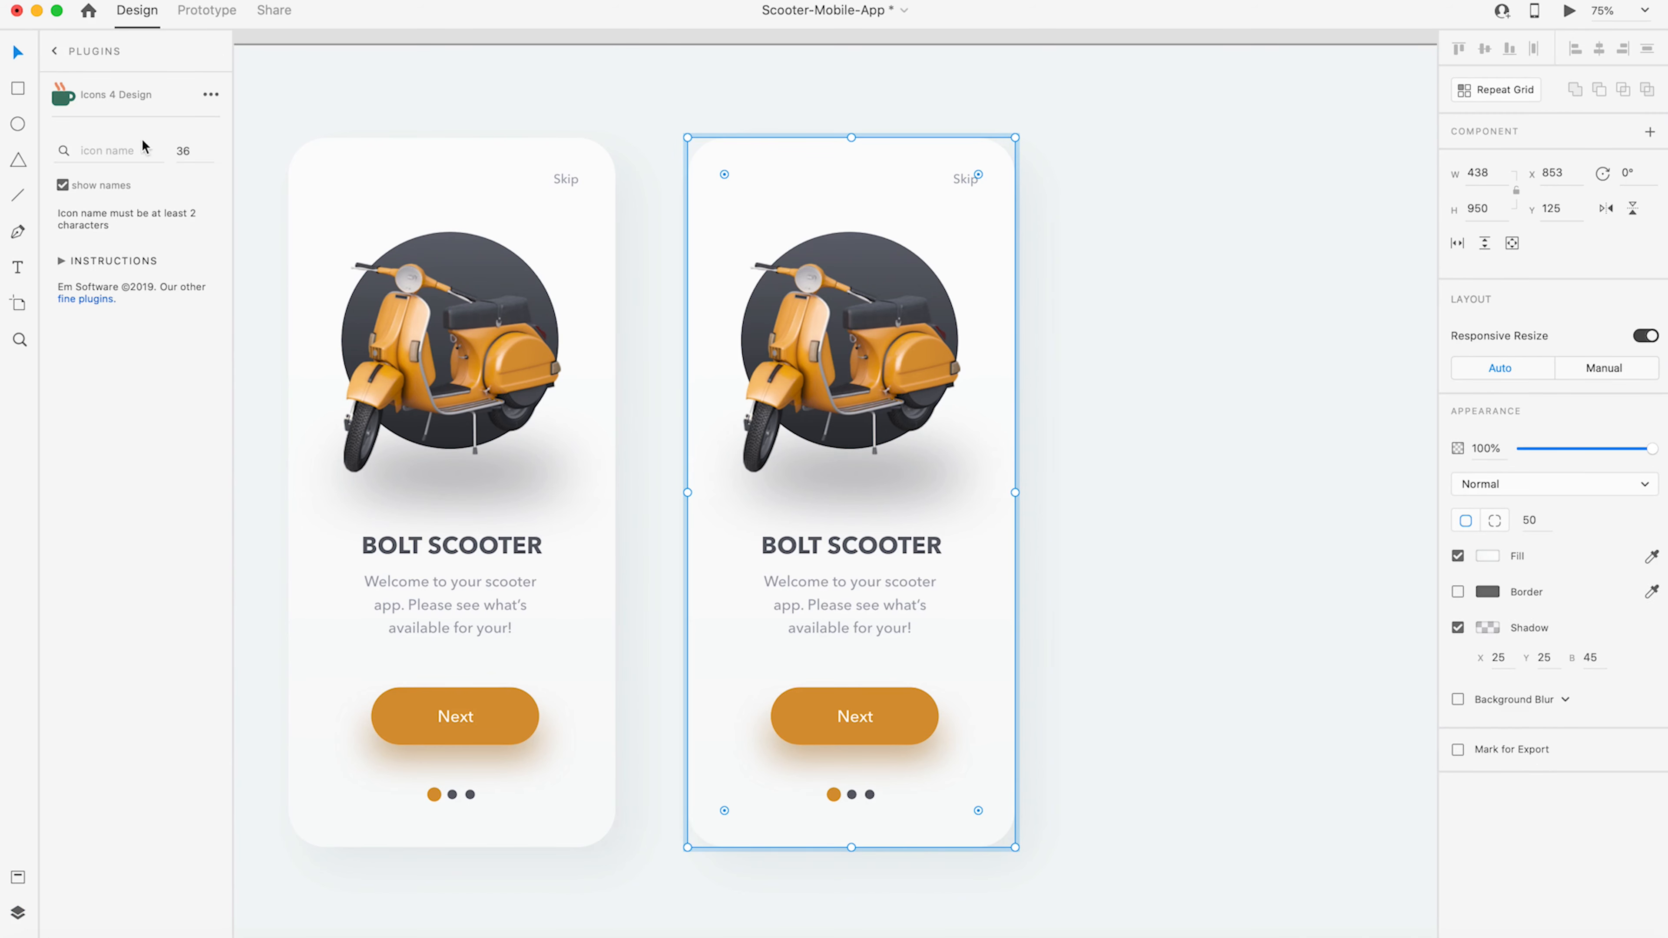
click(55, 51)
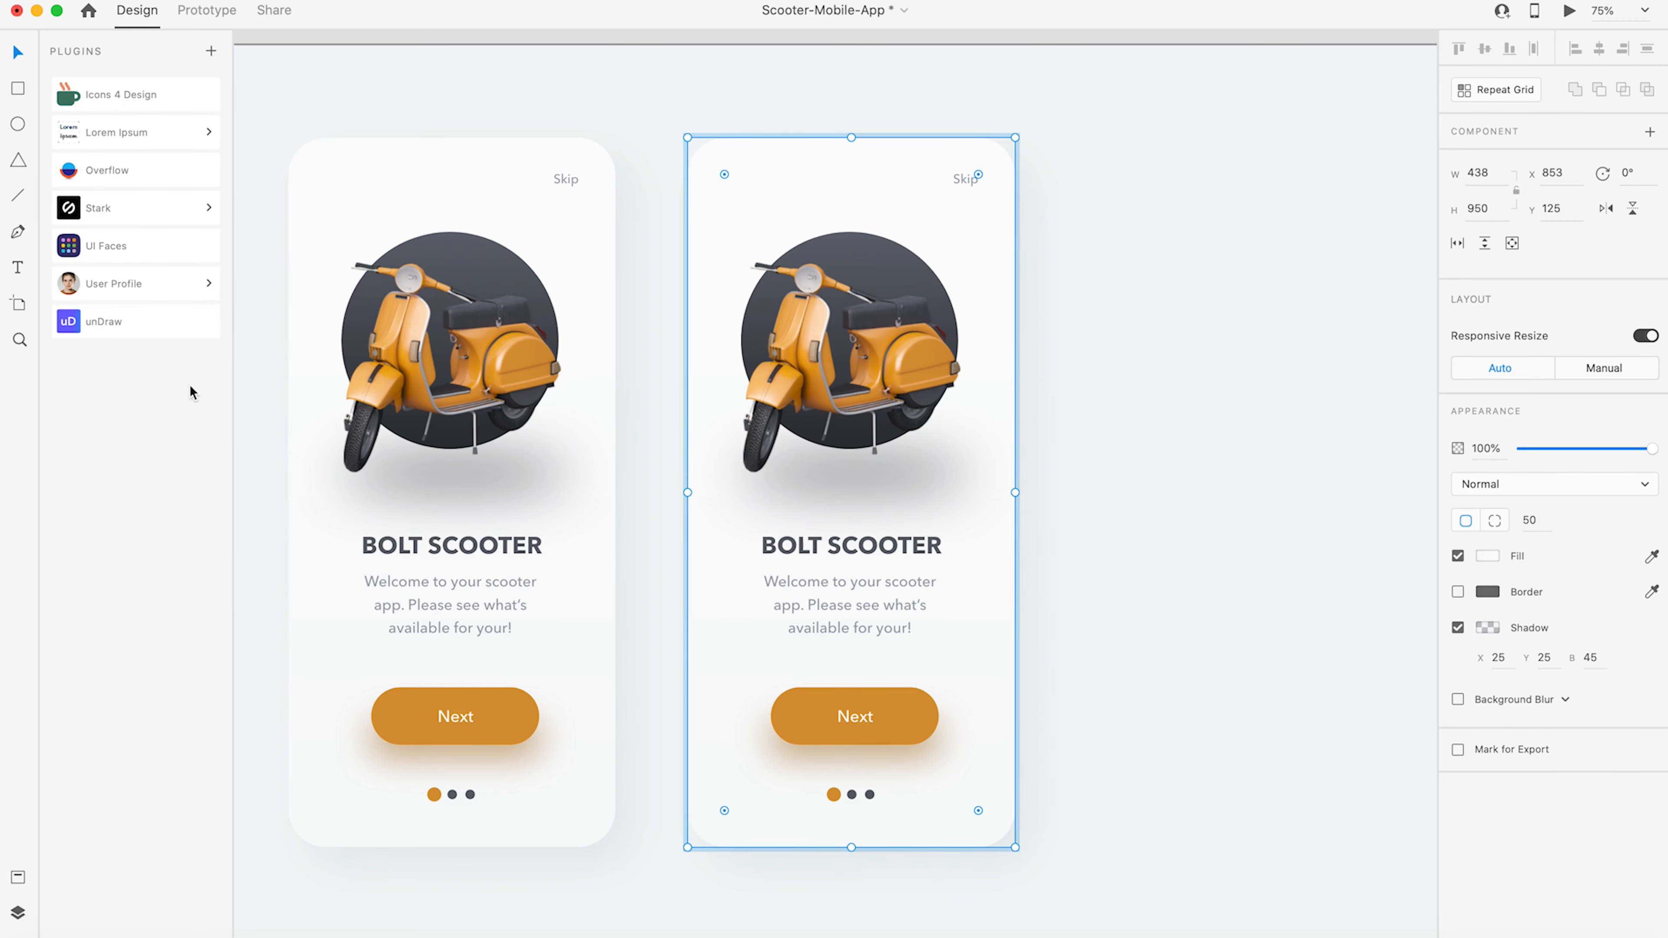
click(108, 99)
click(96, 150)
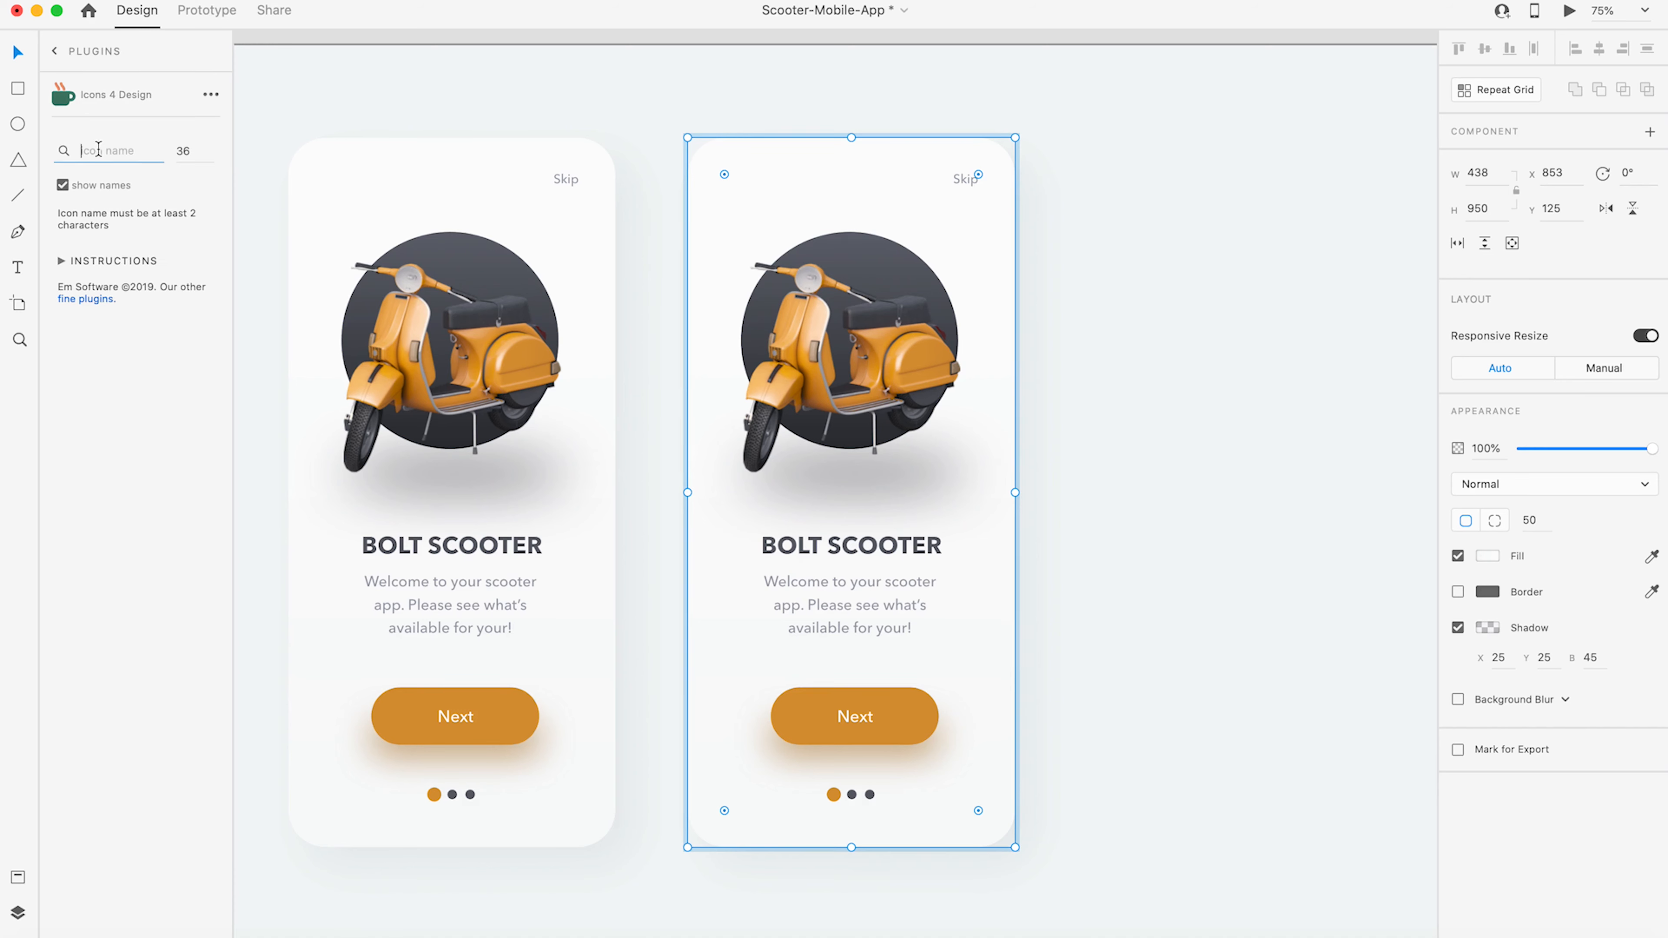
text(arrow)
key(Return)
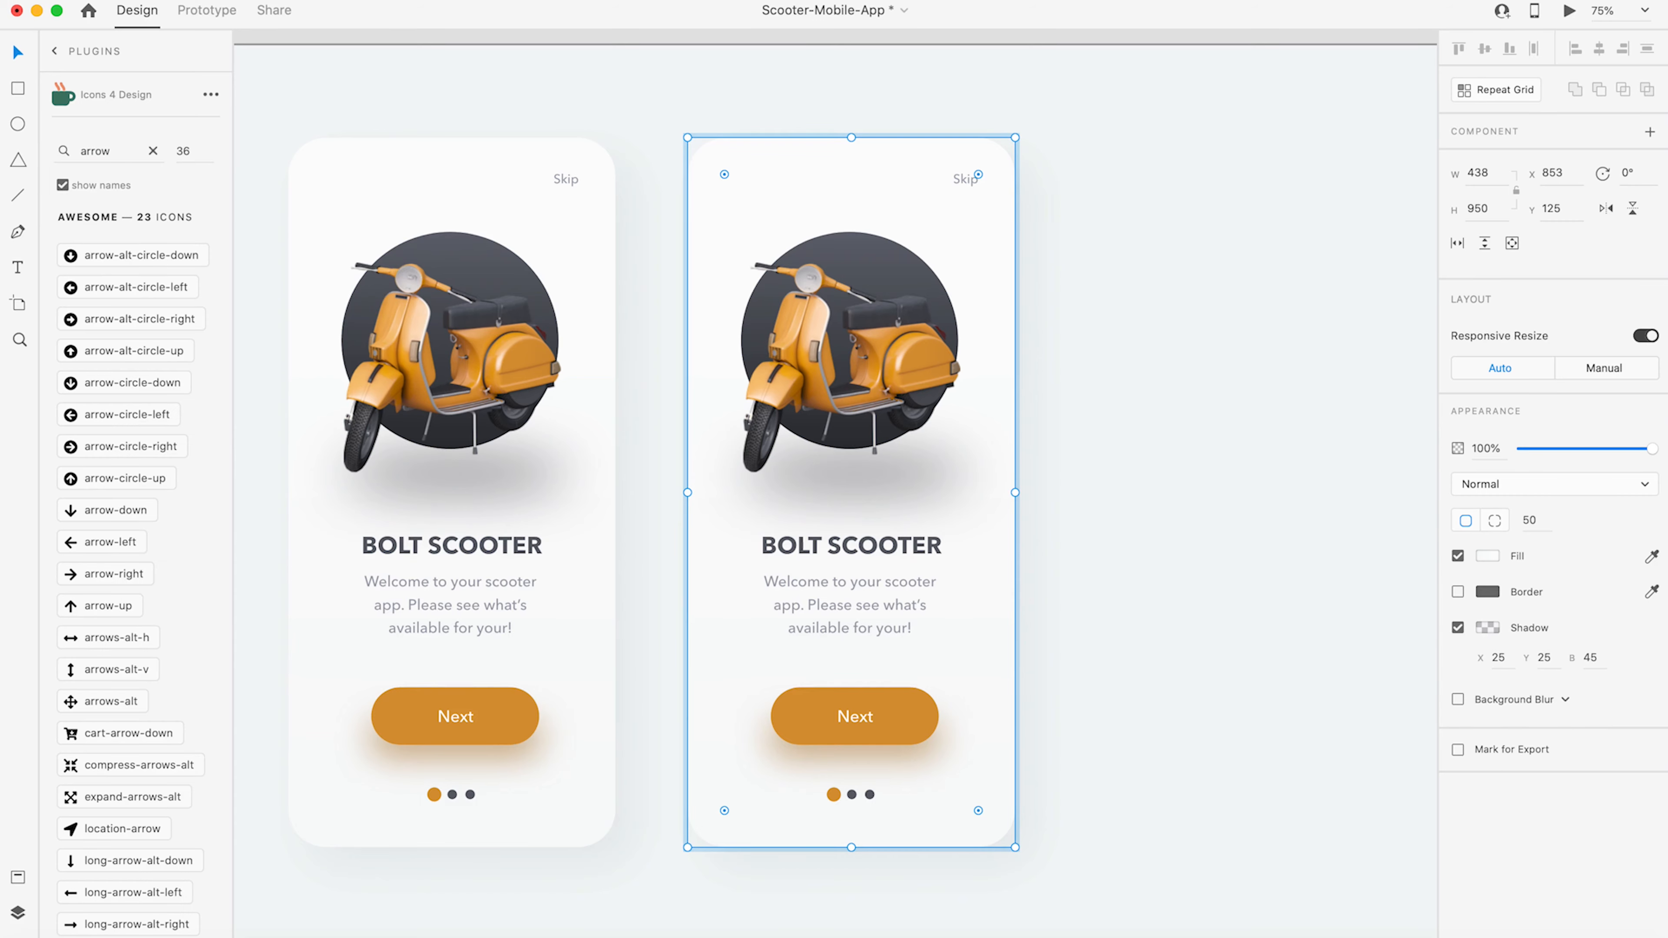
scroll(136, 572, down, 10)
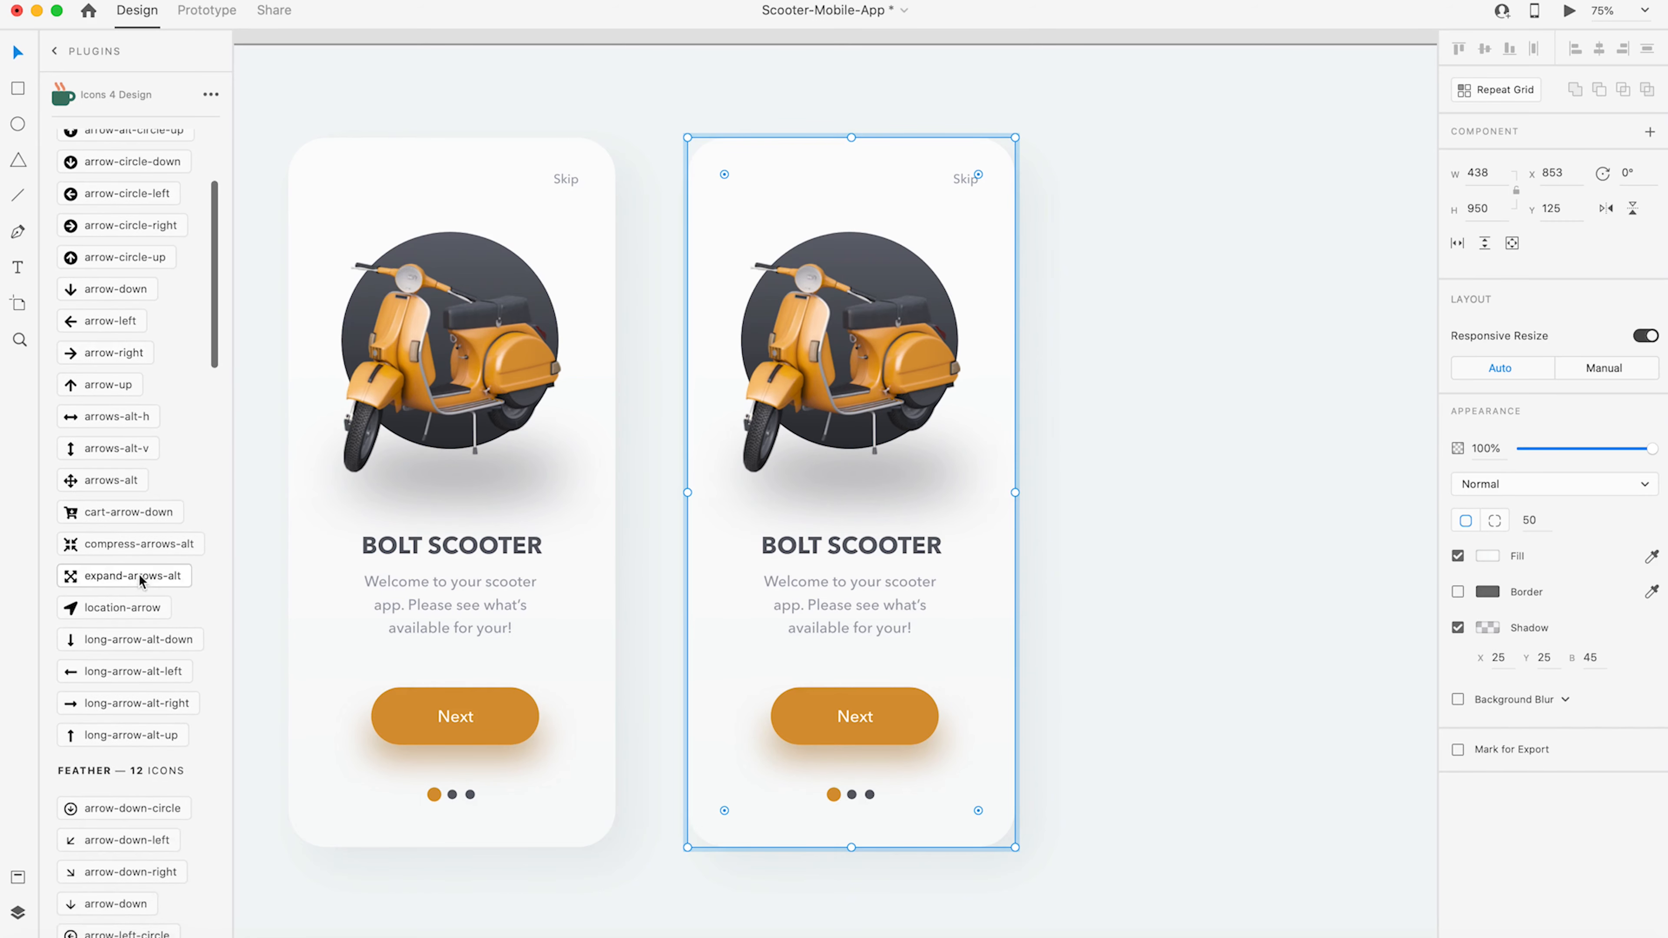
scroll(136, 569, down, 9)
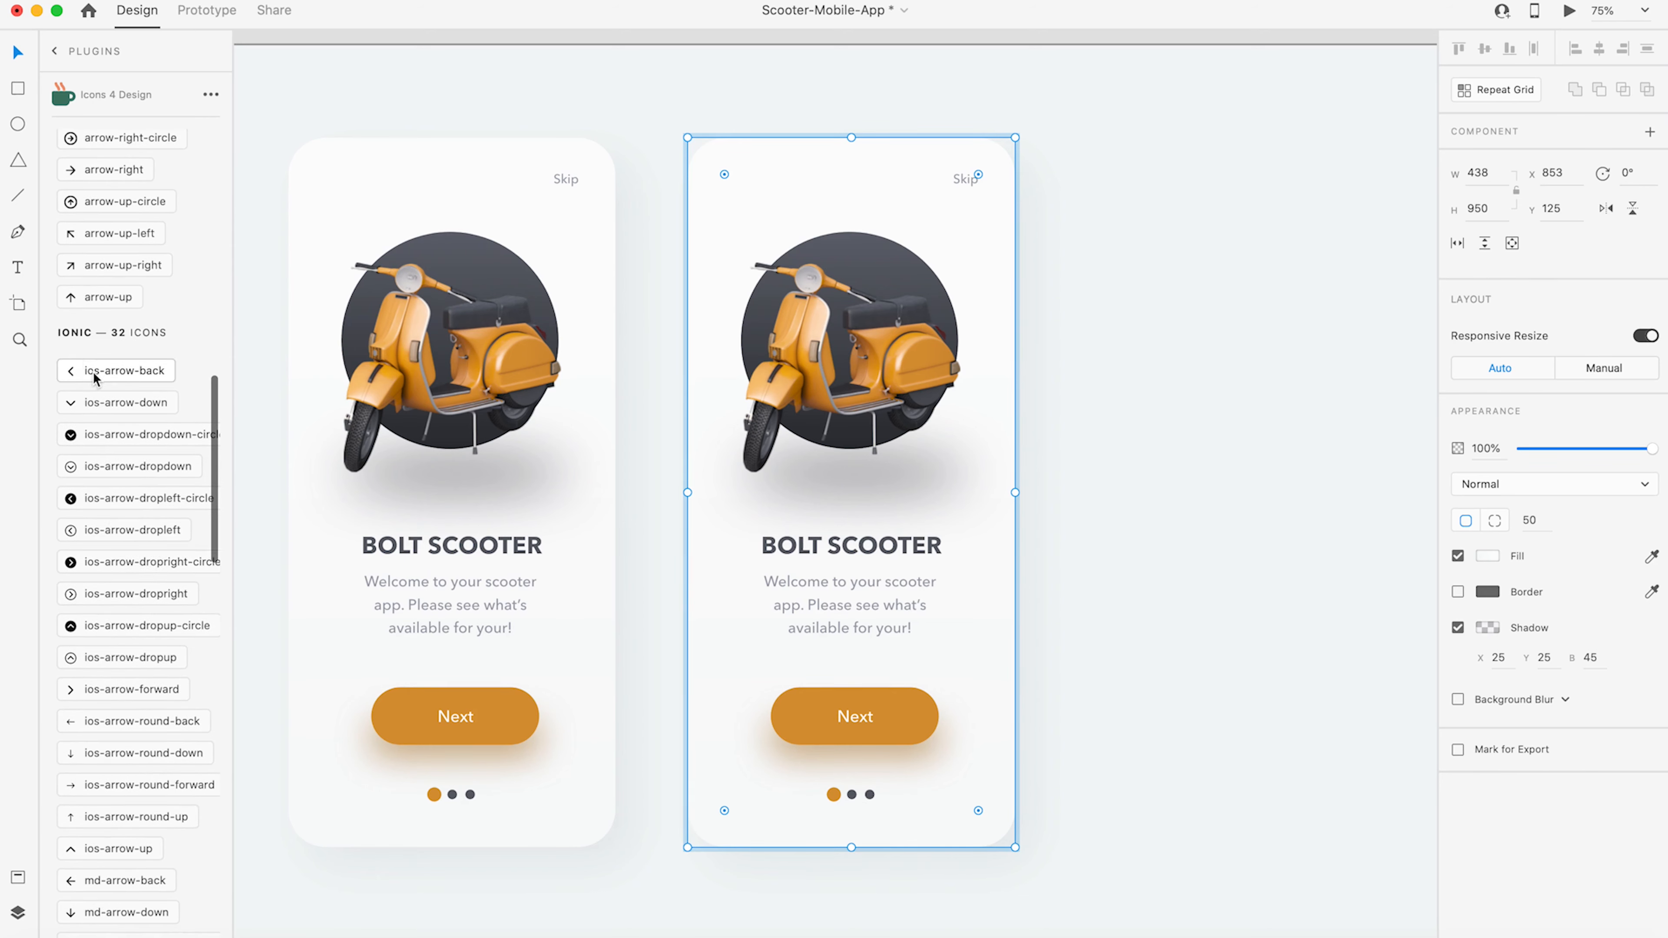
click(98, 720)
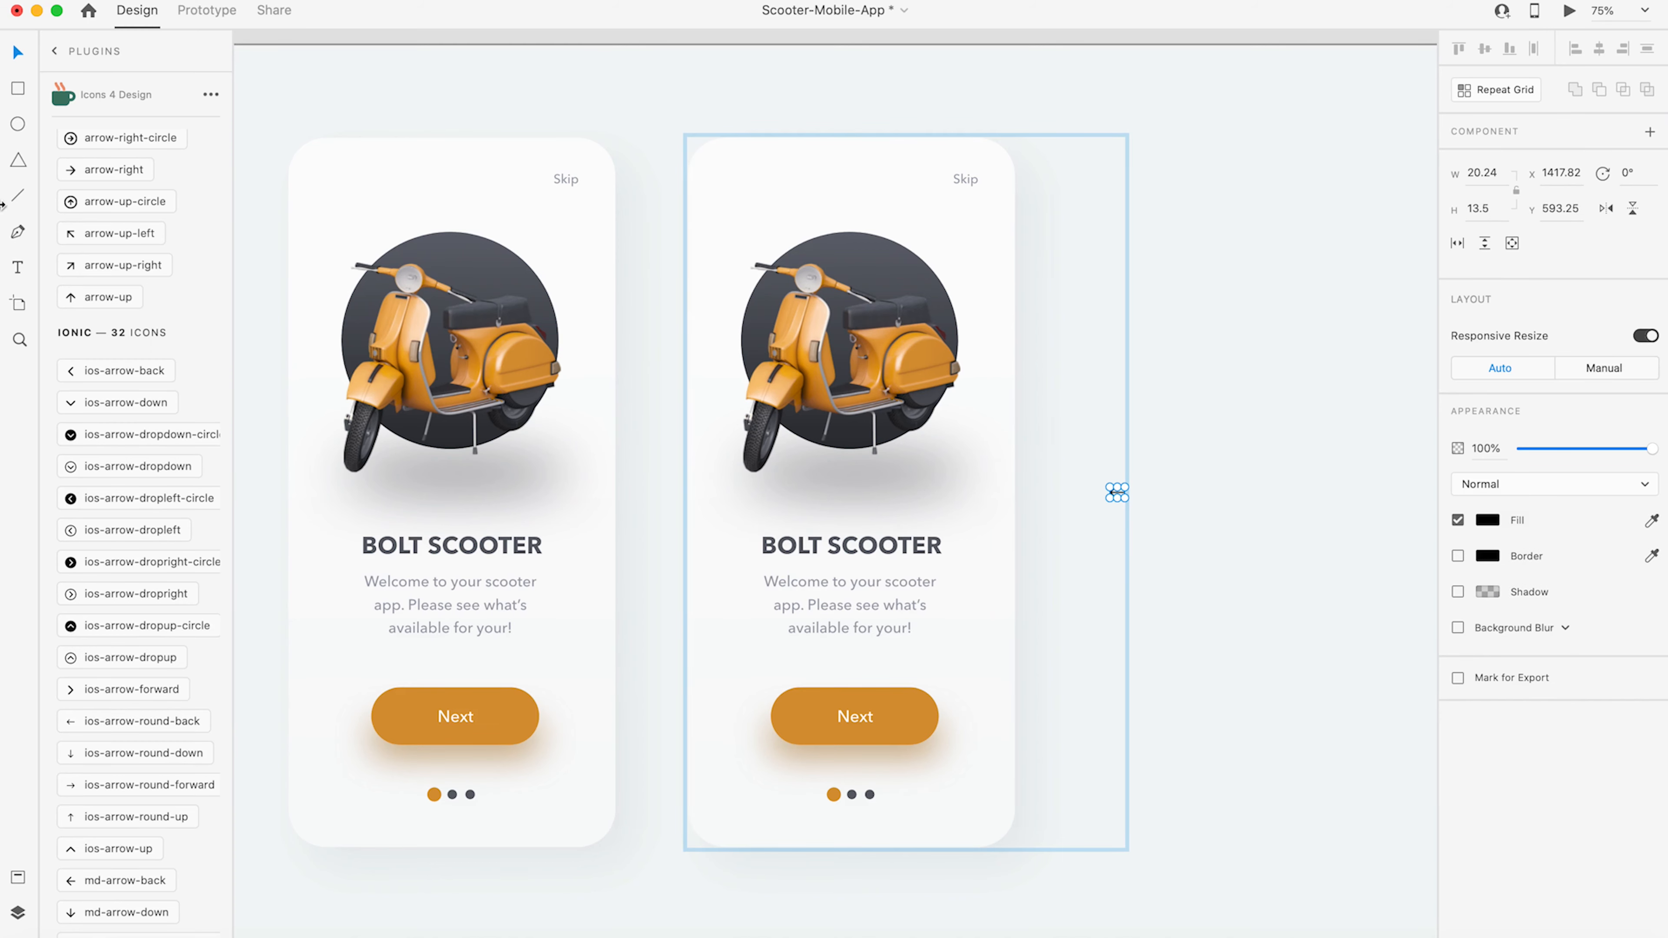
- Rename the inserted arrow icon's layer to "back arrow"
click(19, 879)
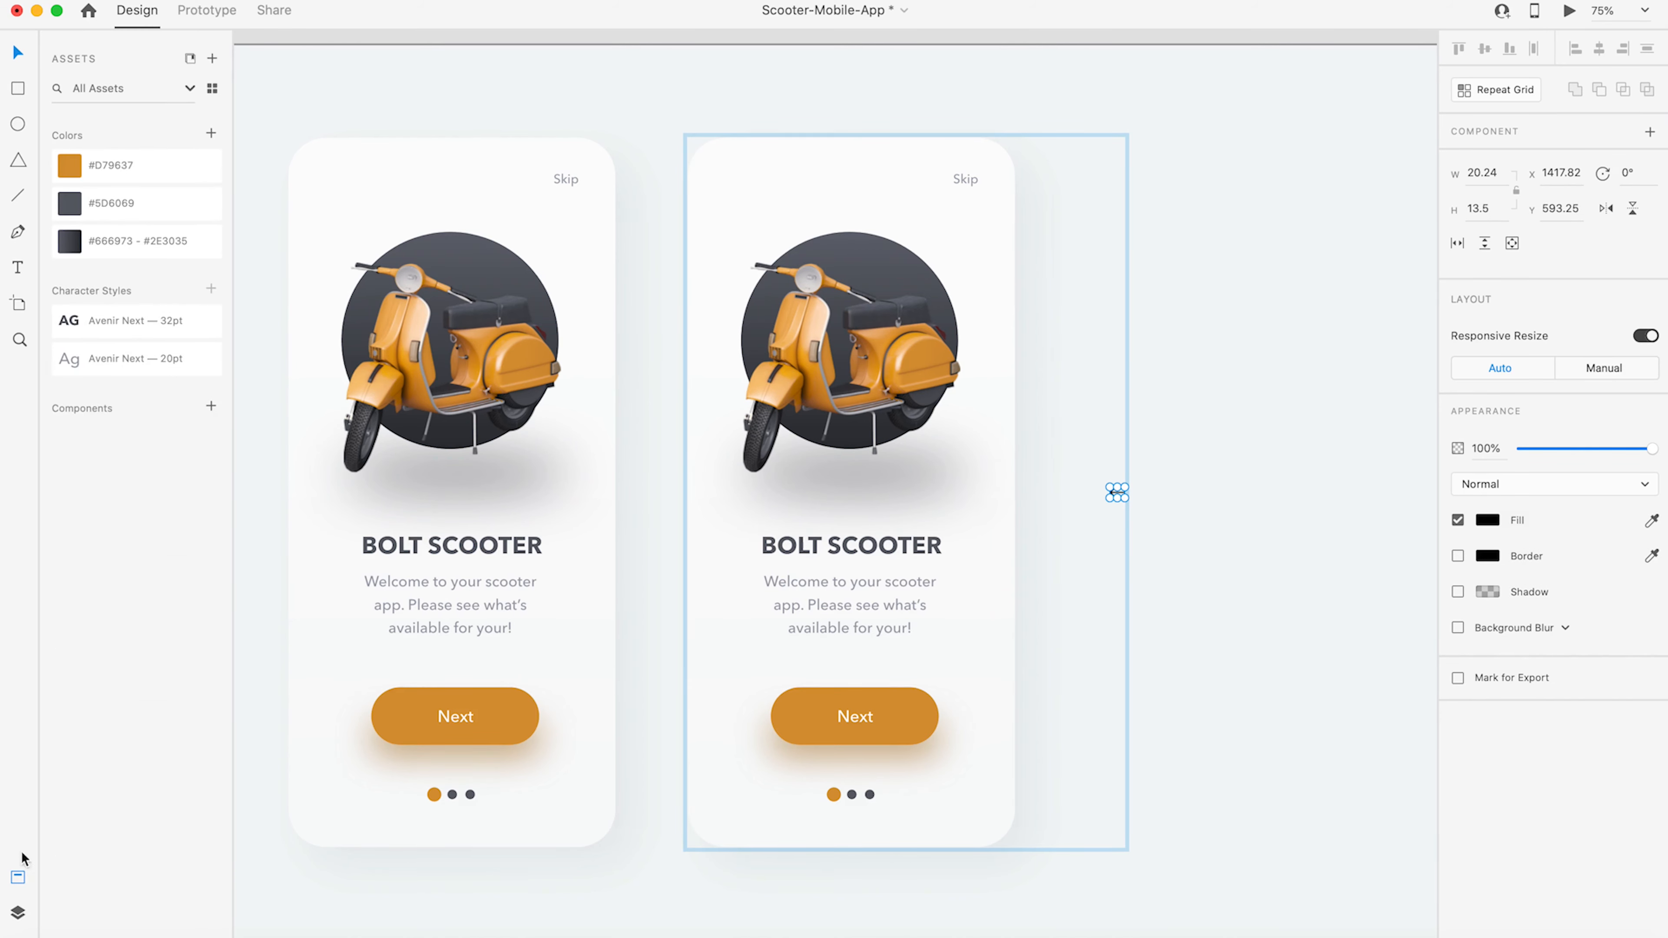
click(17, 914)
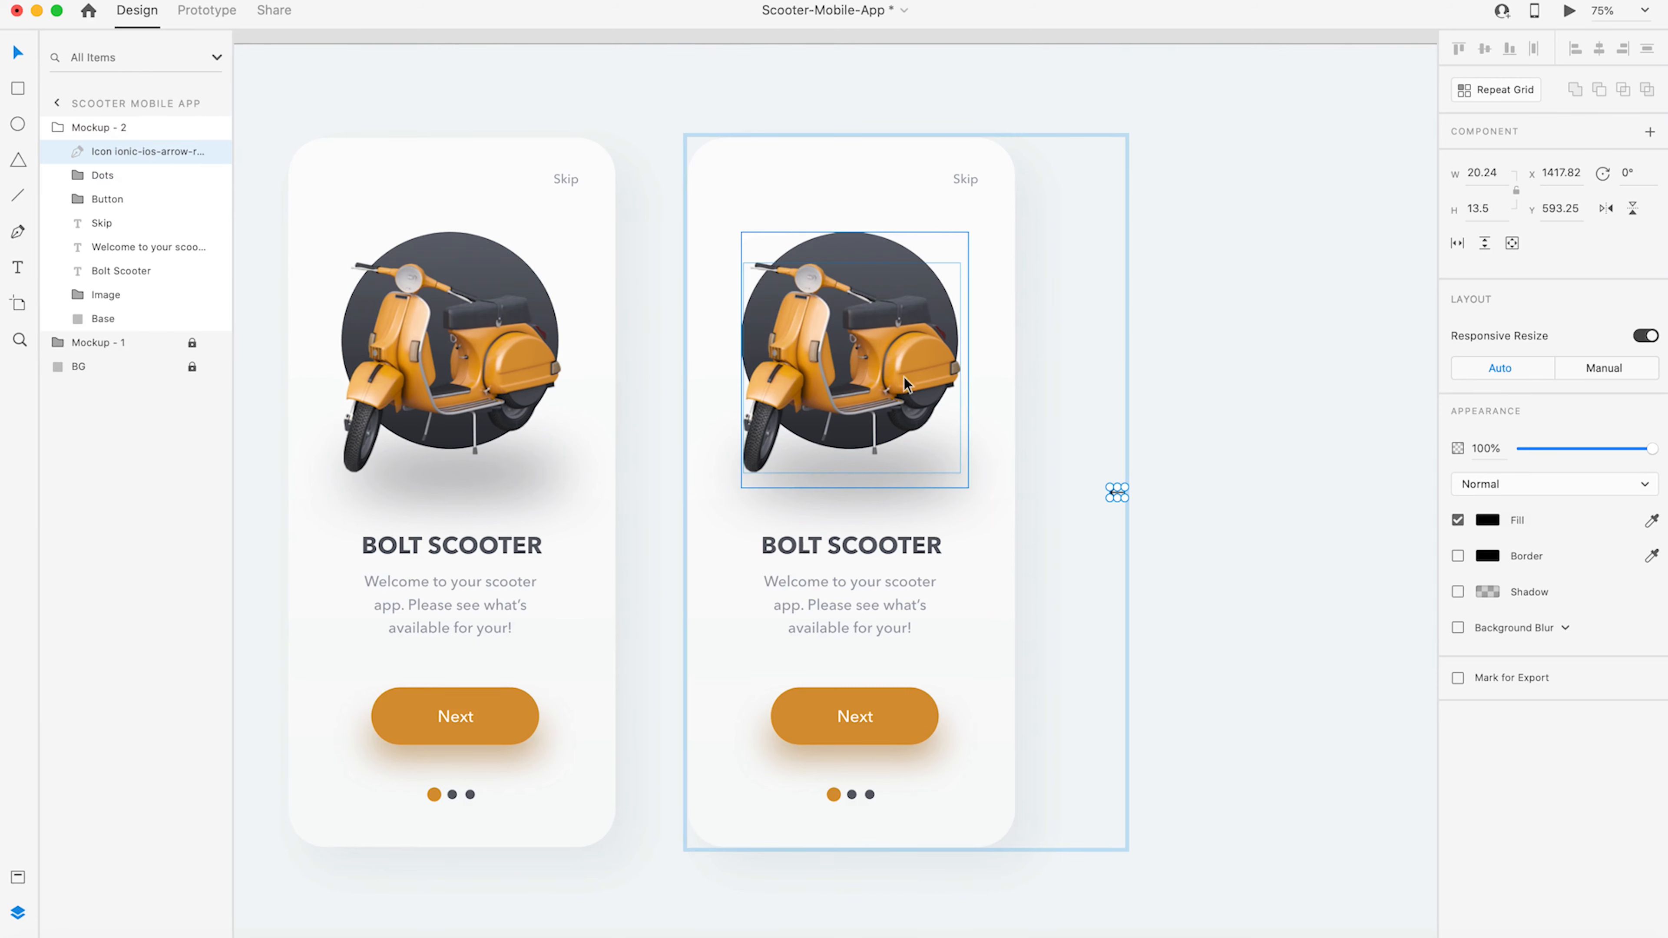
double_click(135, 151)
text(back arrow)
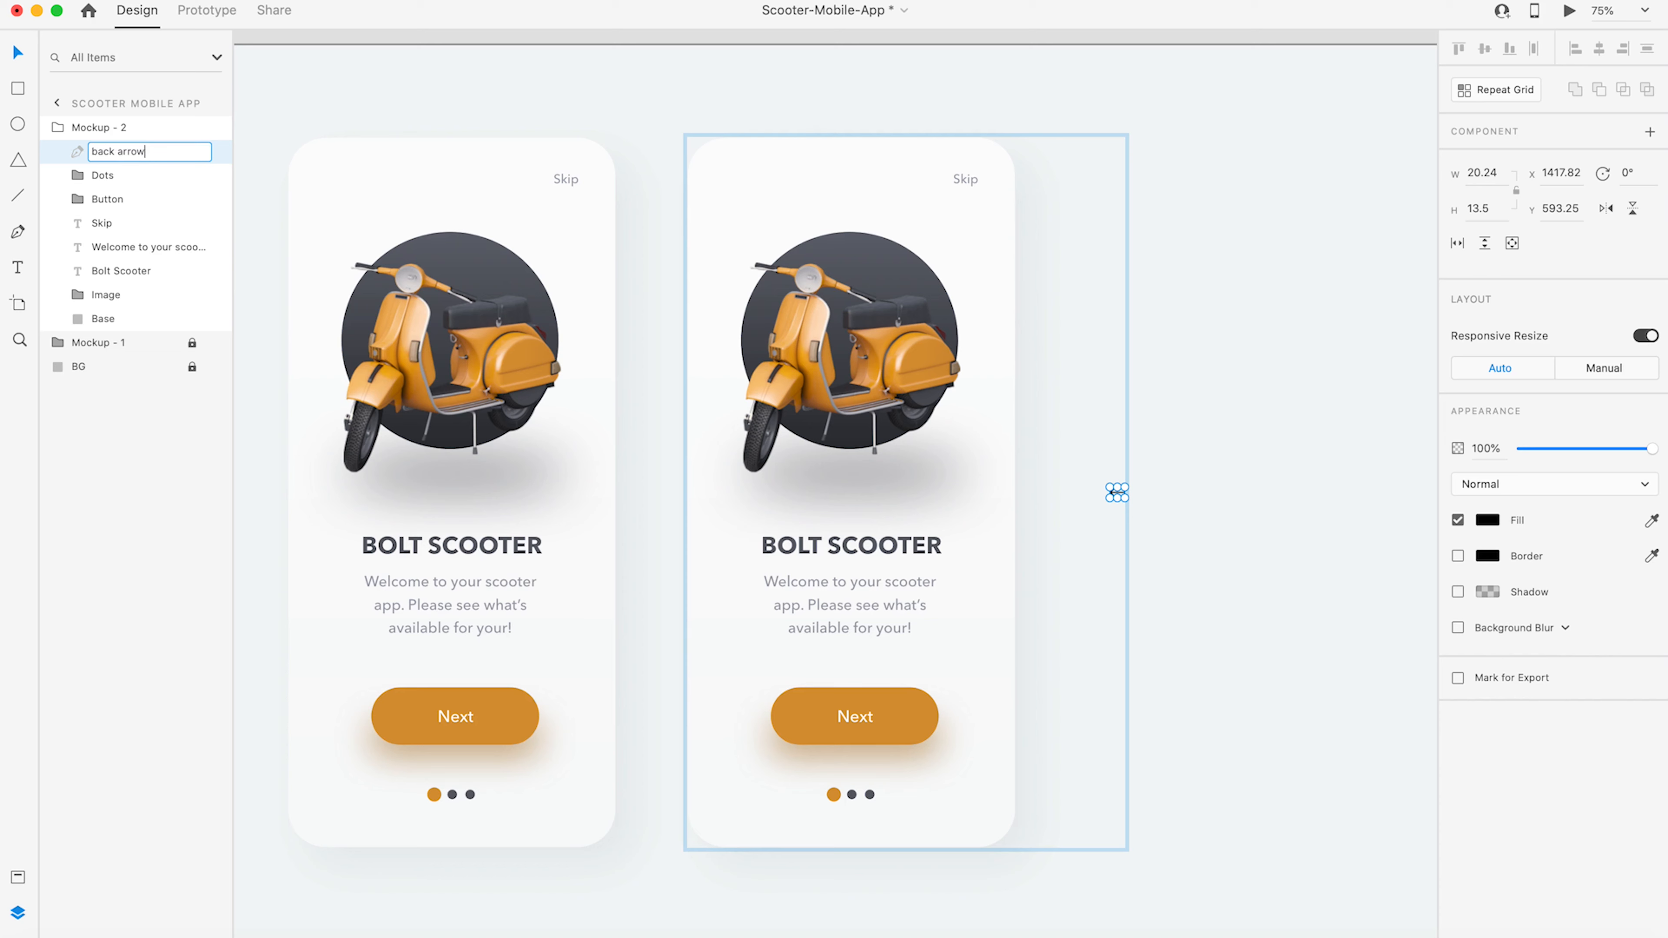
key(Return)
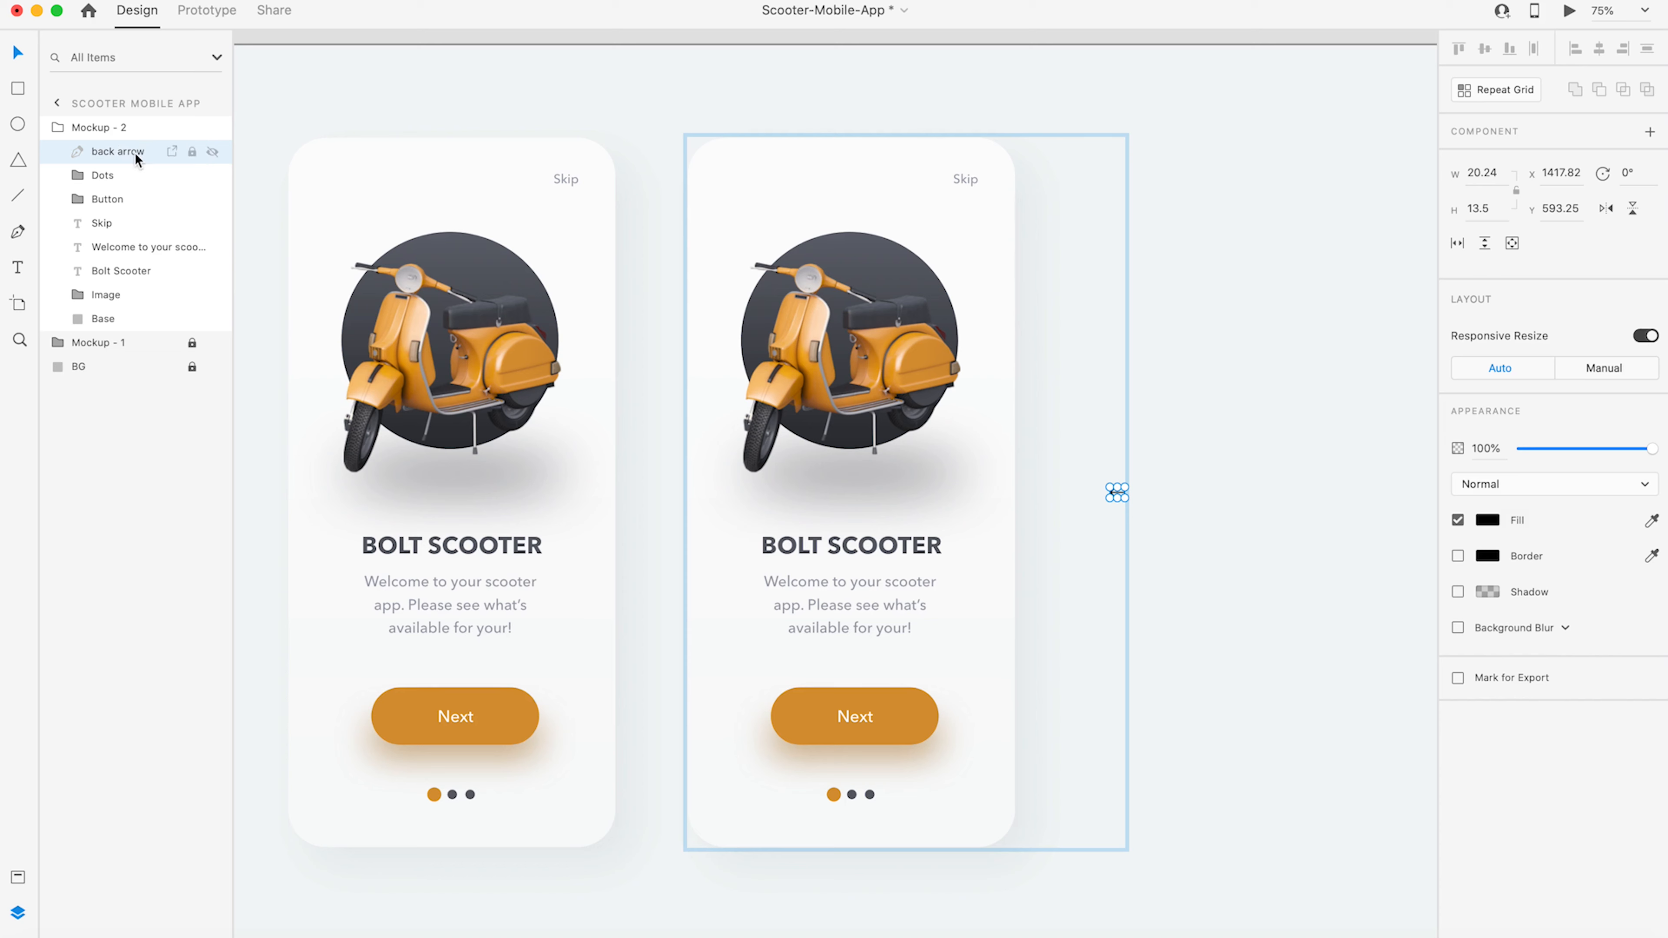
- Move the back arrow to the upper-left corner of the second phone screen, level with Skip, at about X 891, Y 174
key(shift+Left)
key(shift+Left)
key(shift+Left)
key(shift+Left)
key(shift+Left)
key(shift+Left)
key(shift+Left)
key(shift+Left)
key(shift+Left)
key(shift+Left)
key(shift+Left)
key(shift+Left)
key(shift+Left)
key(shift+Left)
key(shift+Left)
key(shift+Left)
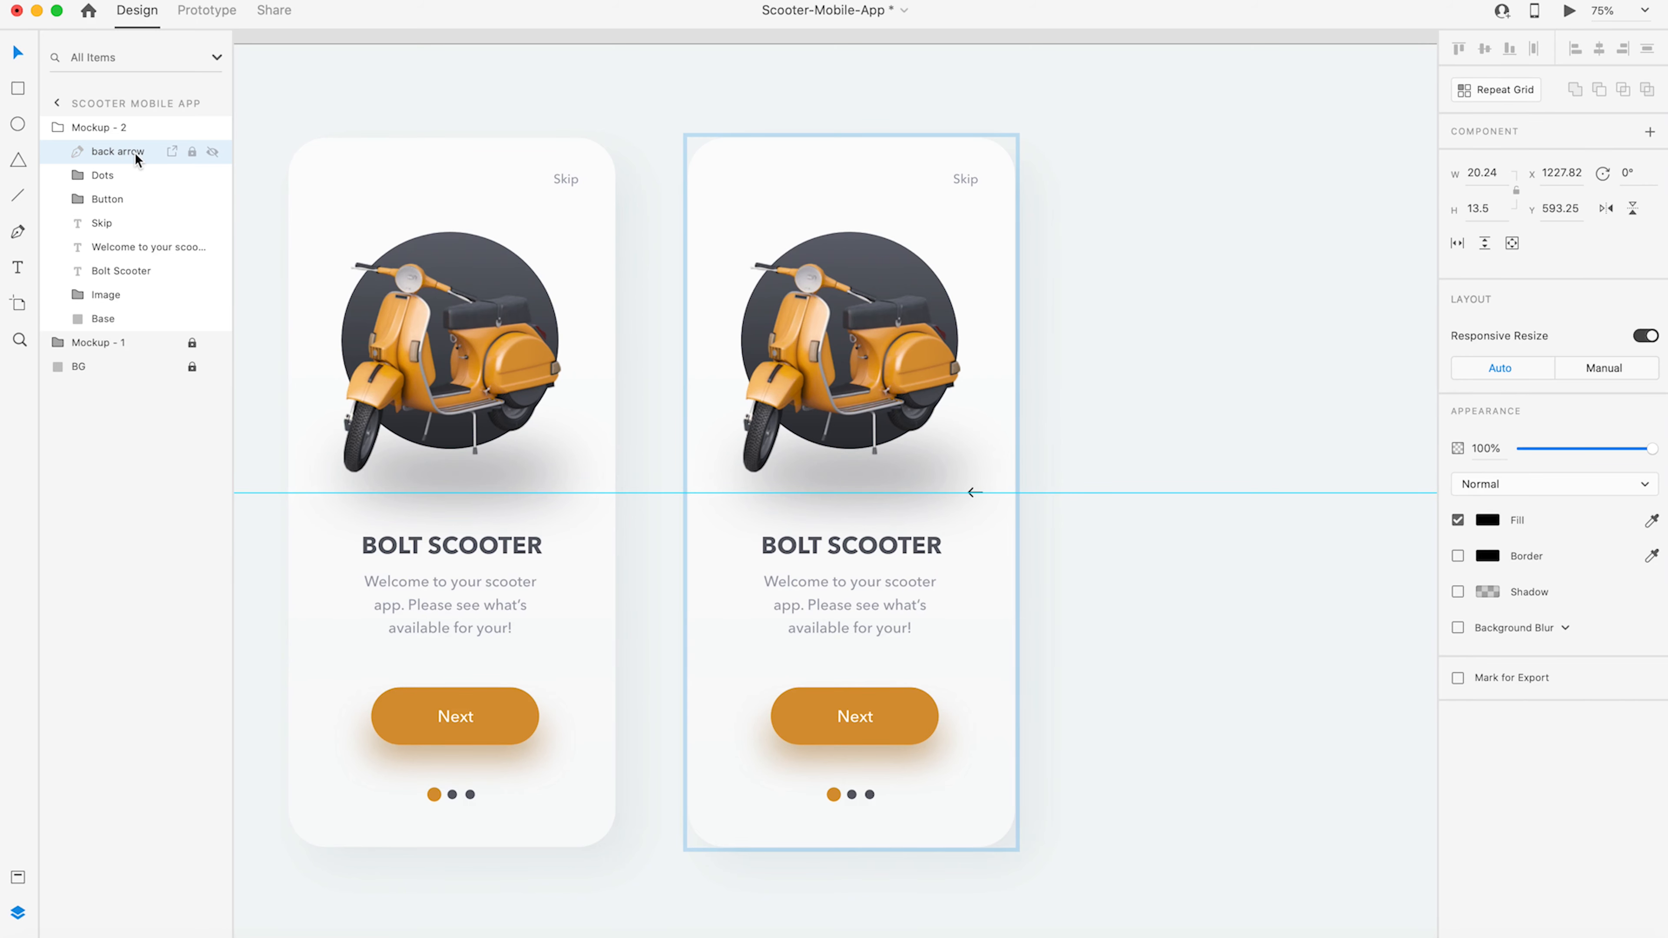
key(shift+Left)
key(shift+Left)
key(shift+Left)
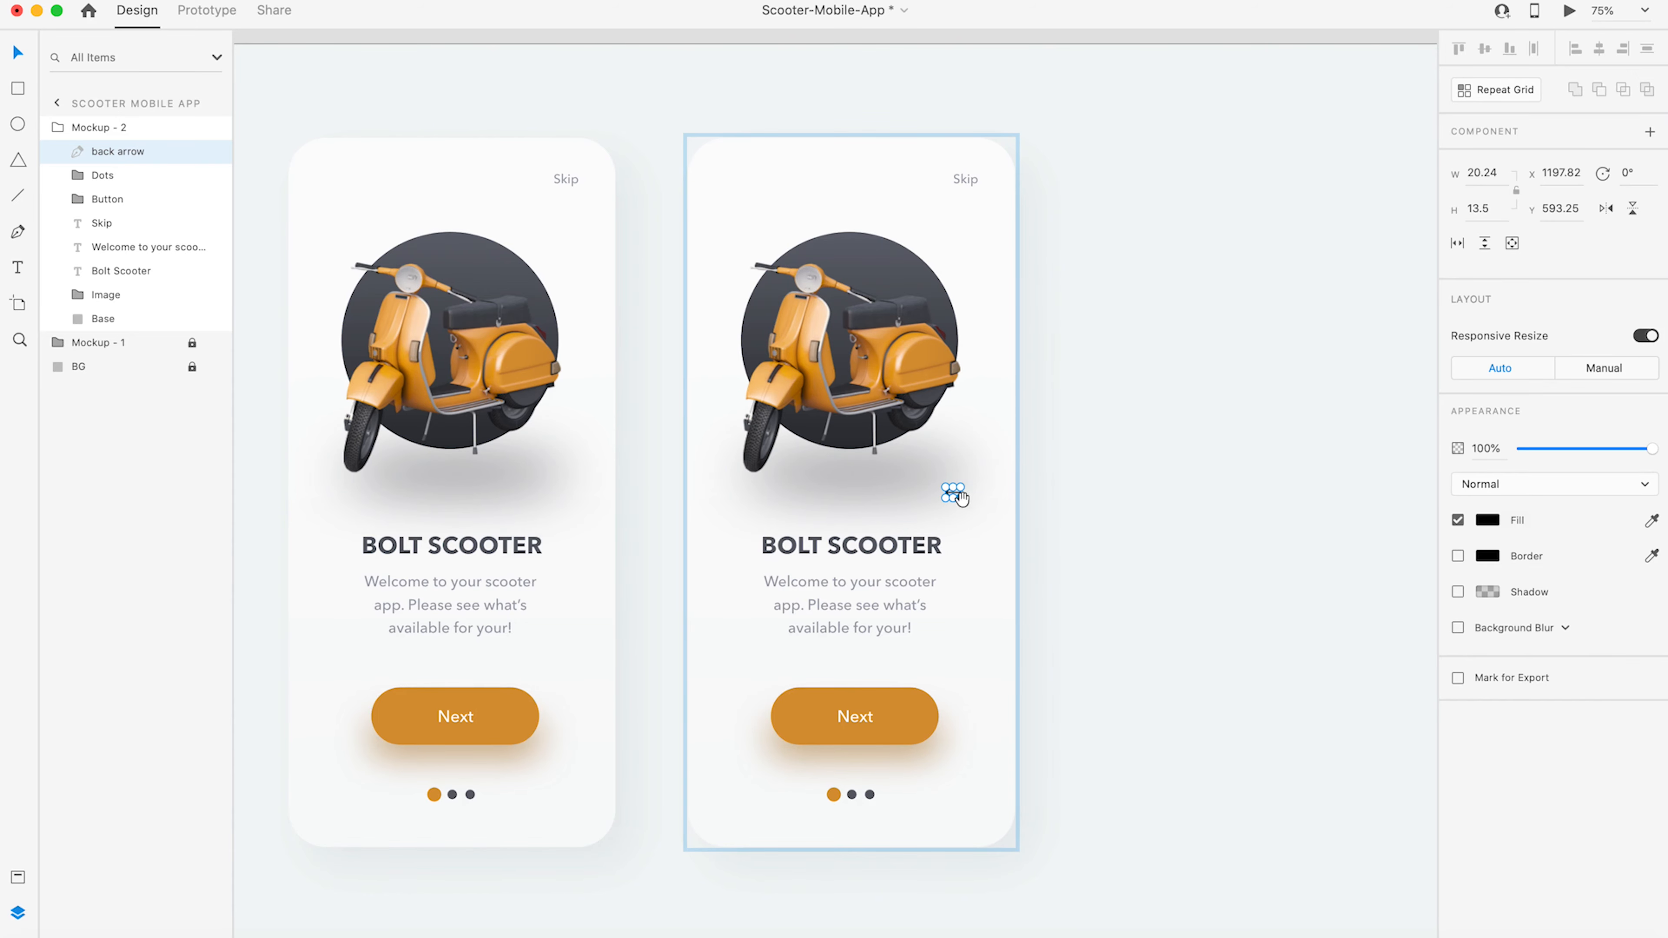
scroll(949, 486, up, 2)
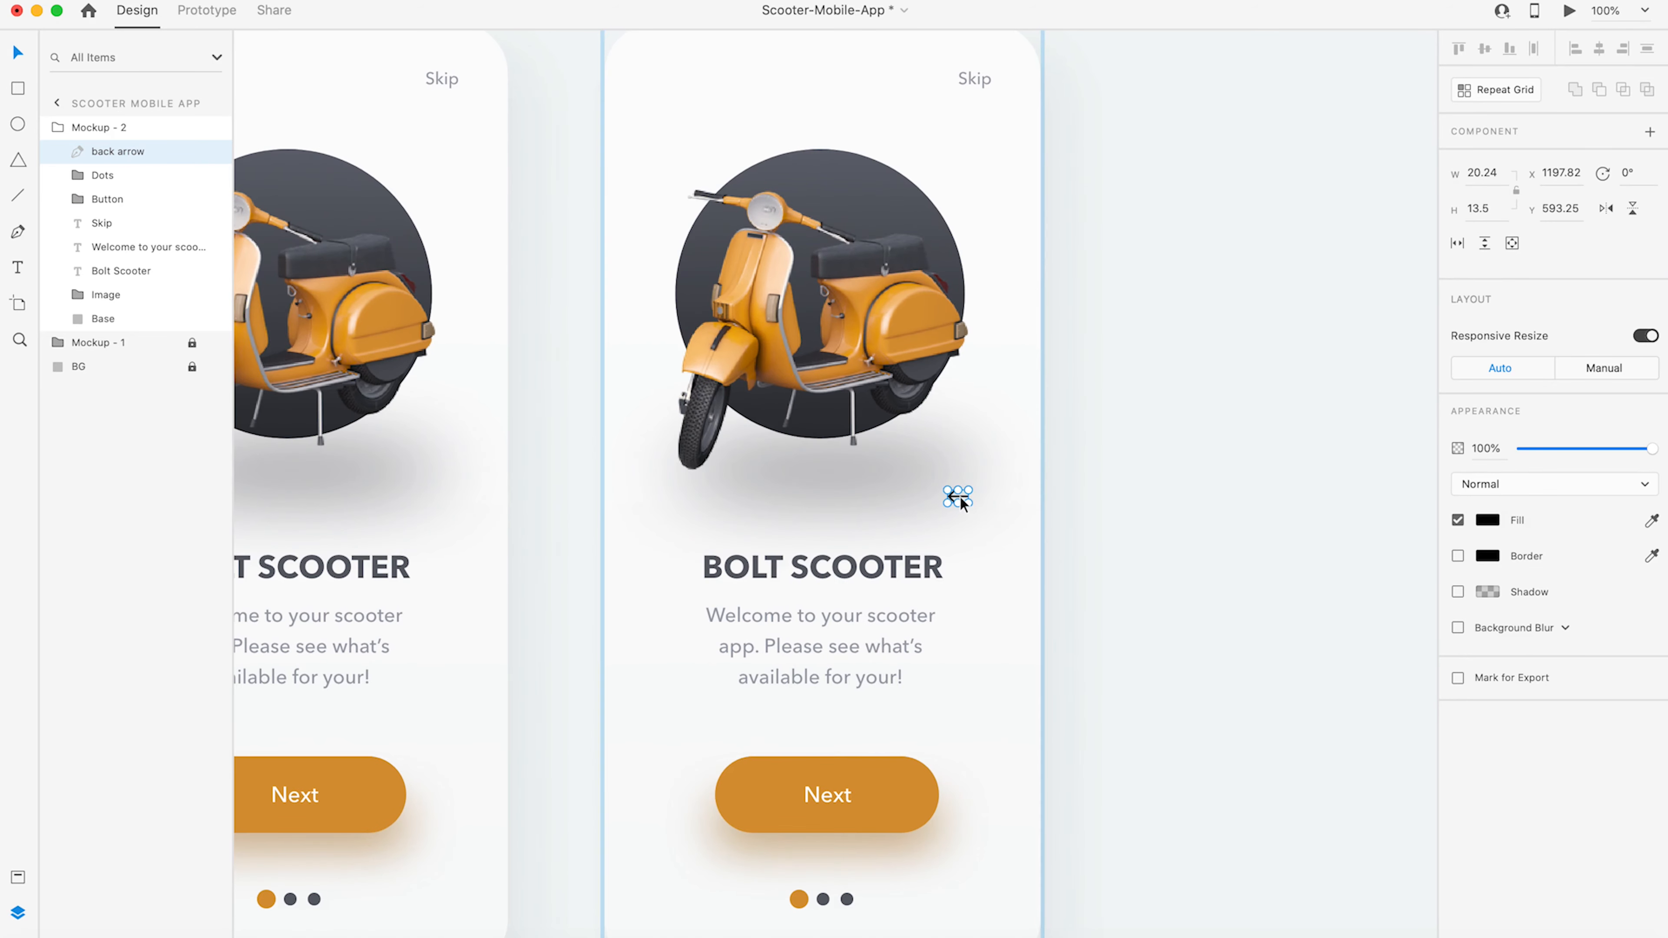
drag(966, 505, 659, 82)
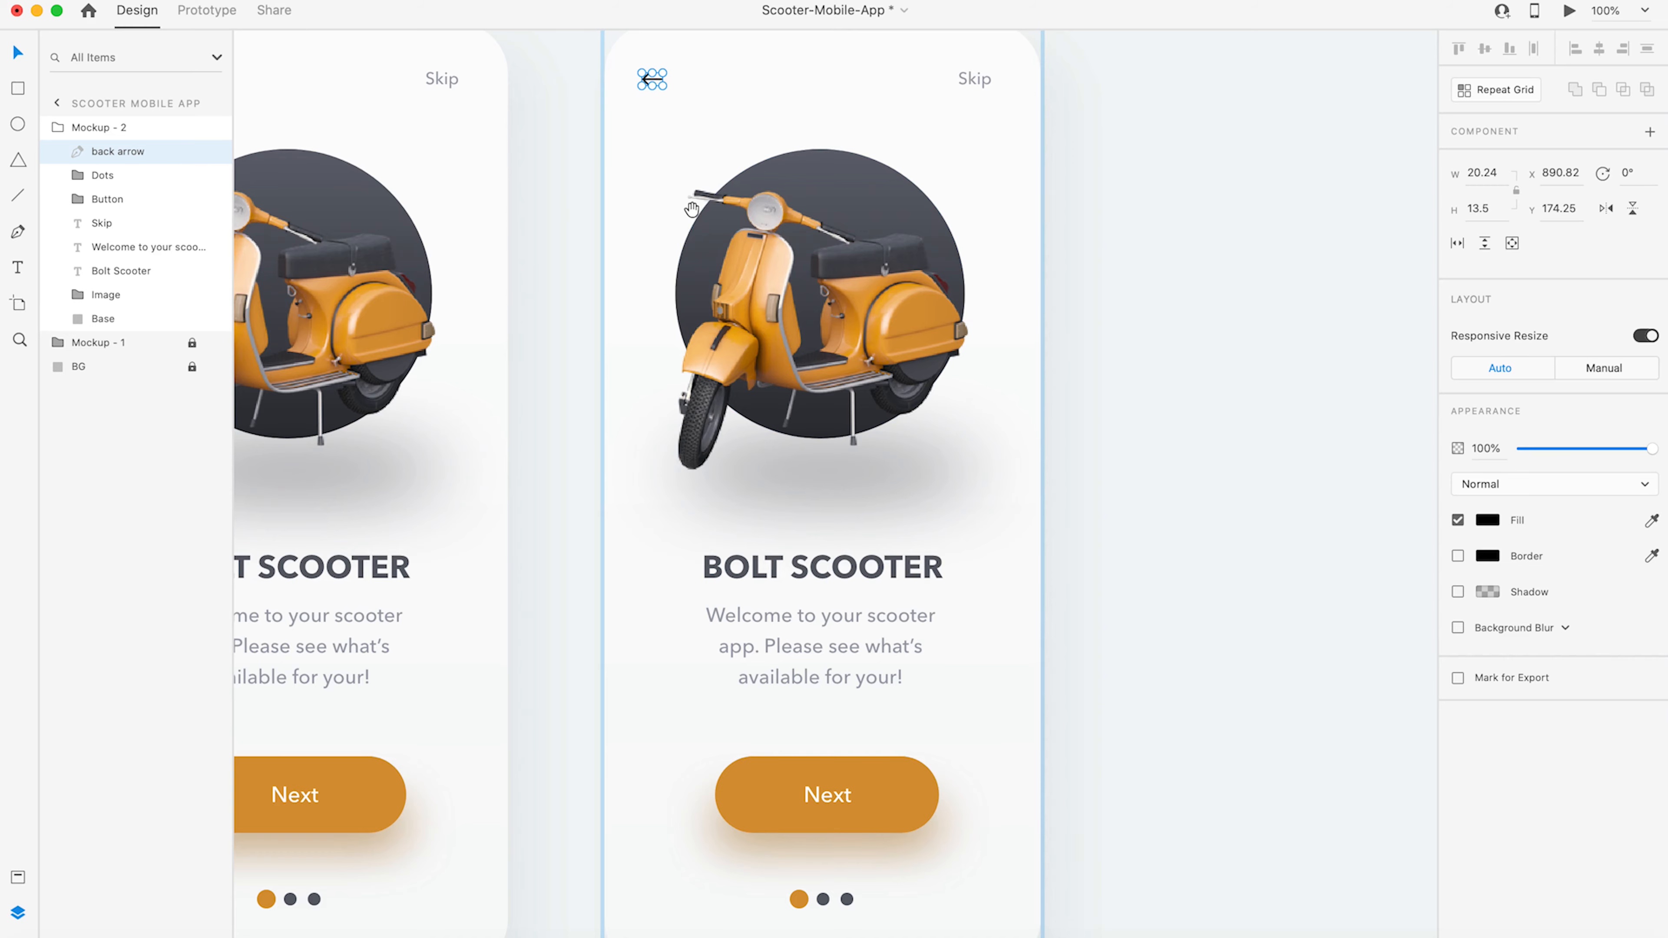
drag(645, 205, 708, 242)
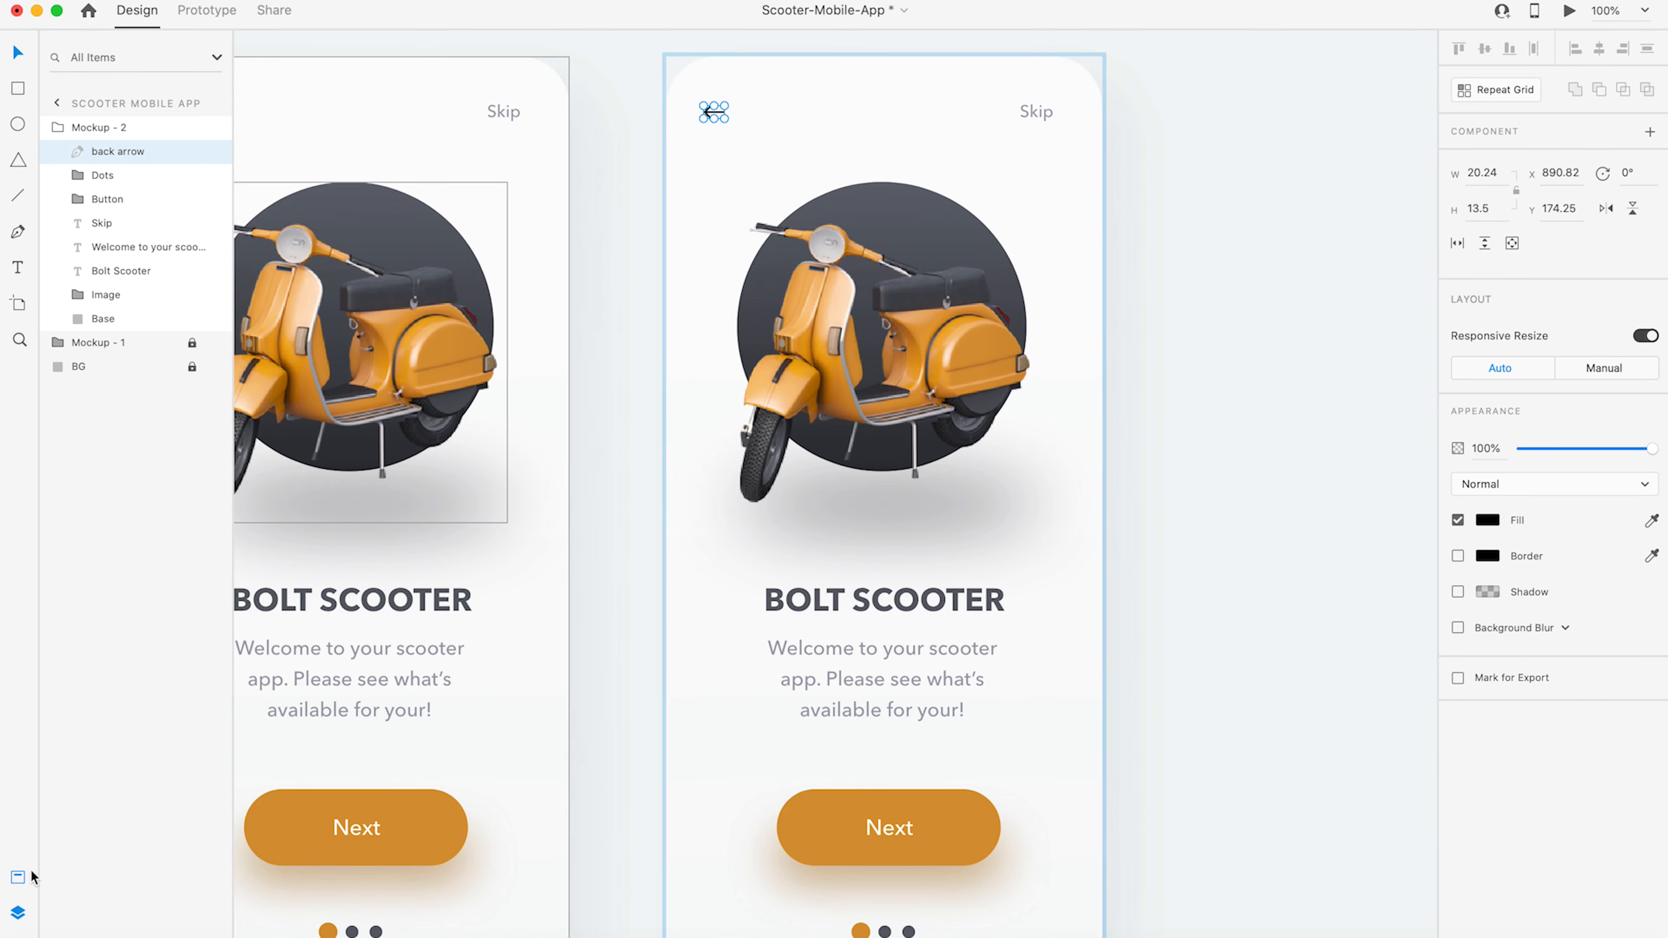
- Add the grey fill #9C9FAA of the second screen's Skip text to the document's color assets
click(20, 878)
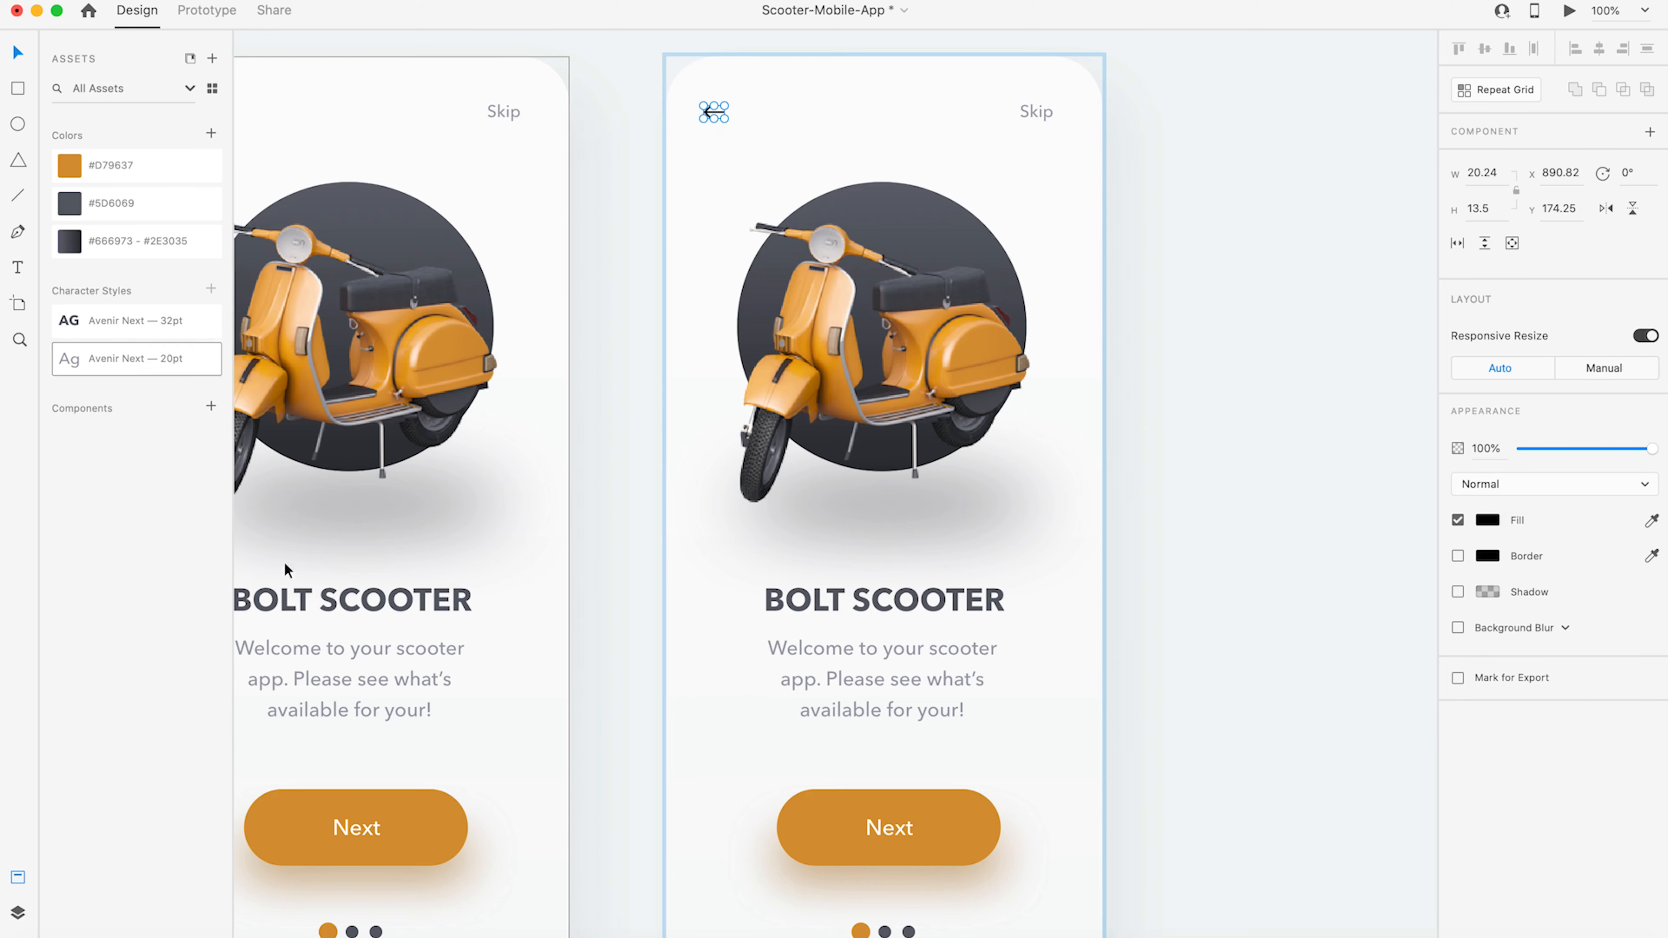
click(1036, 112)
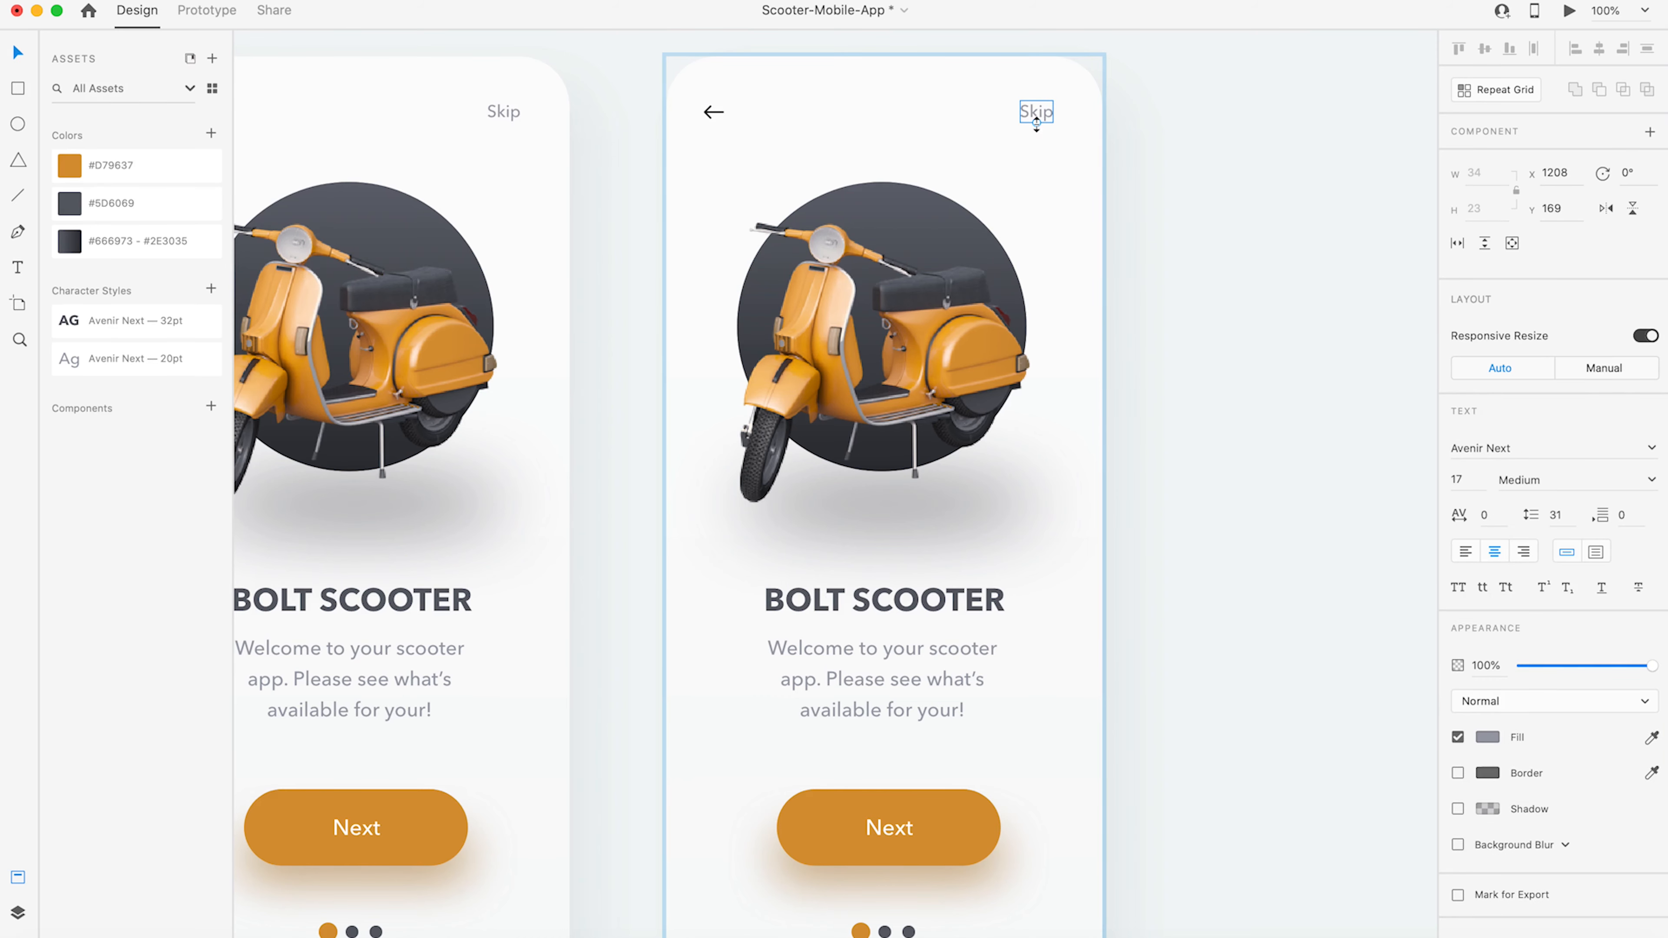
click(211, 134)
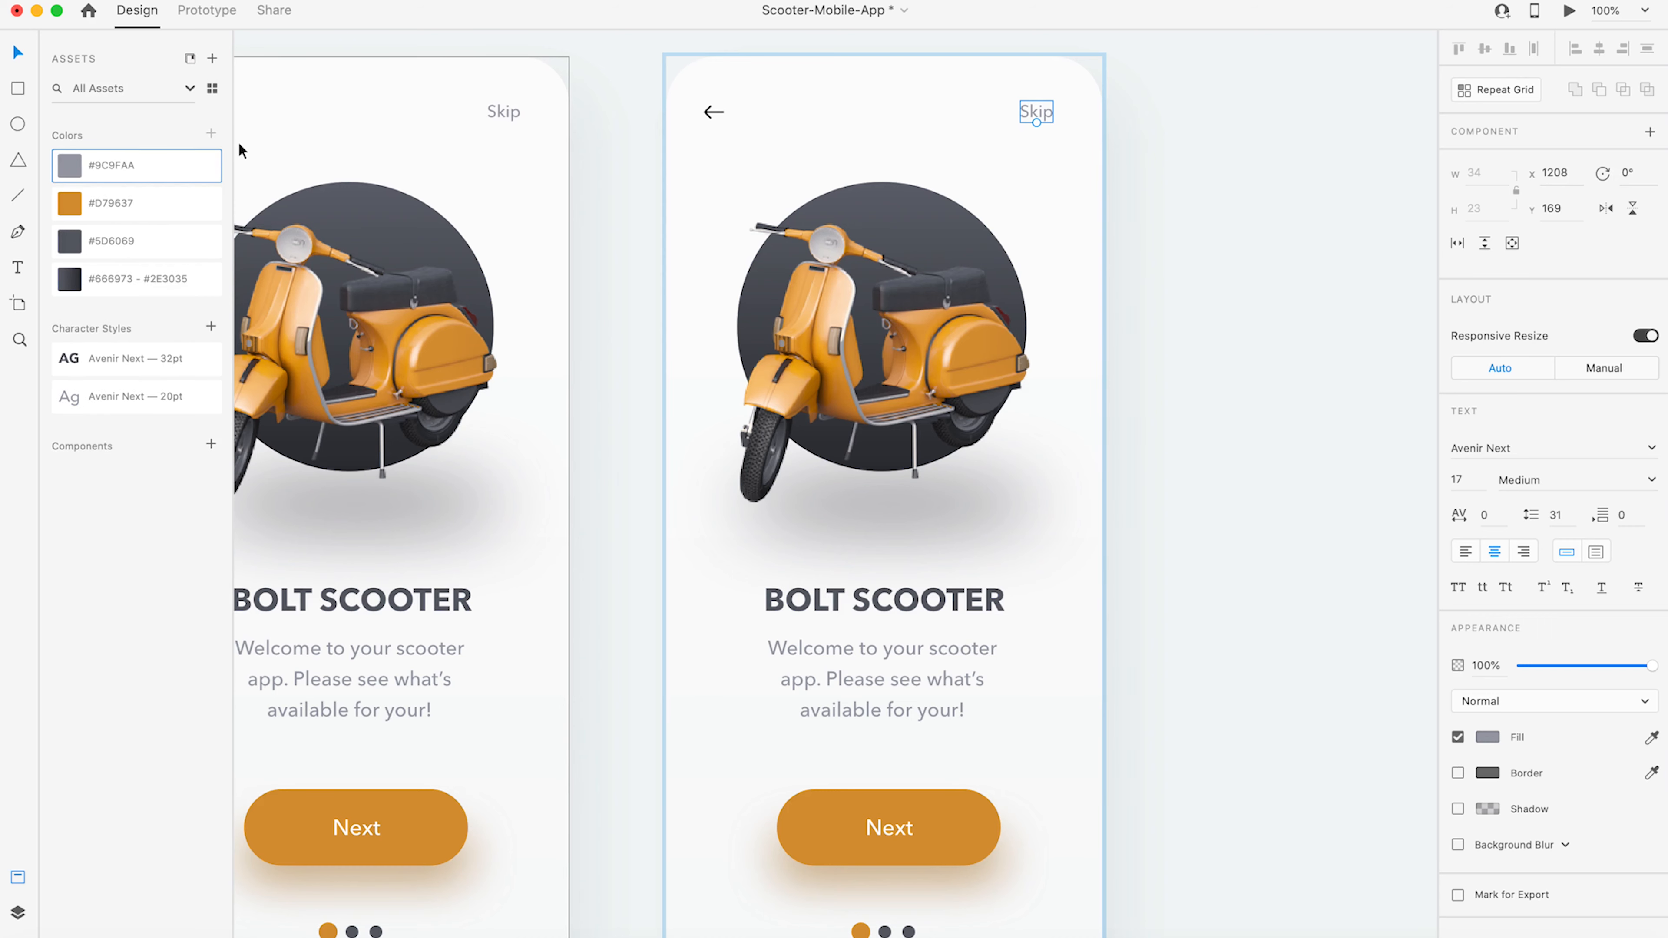
- Recolor the back arrow with the saved #9C9FAA color
click(714, 111)
click(149, 166)
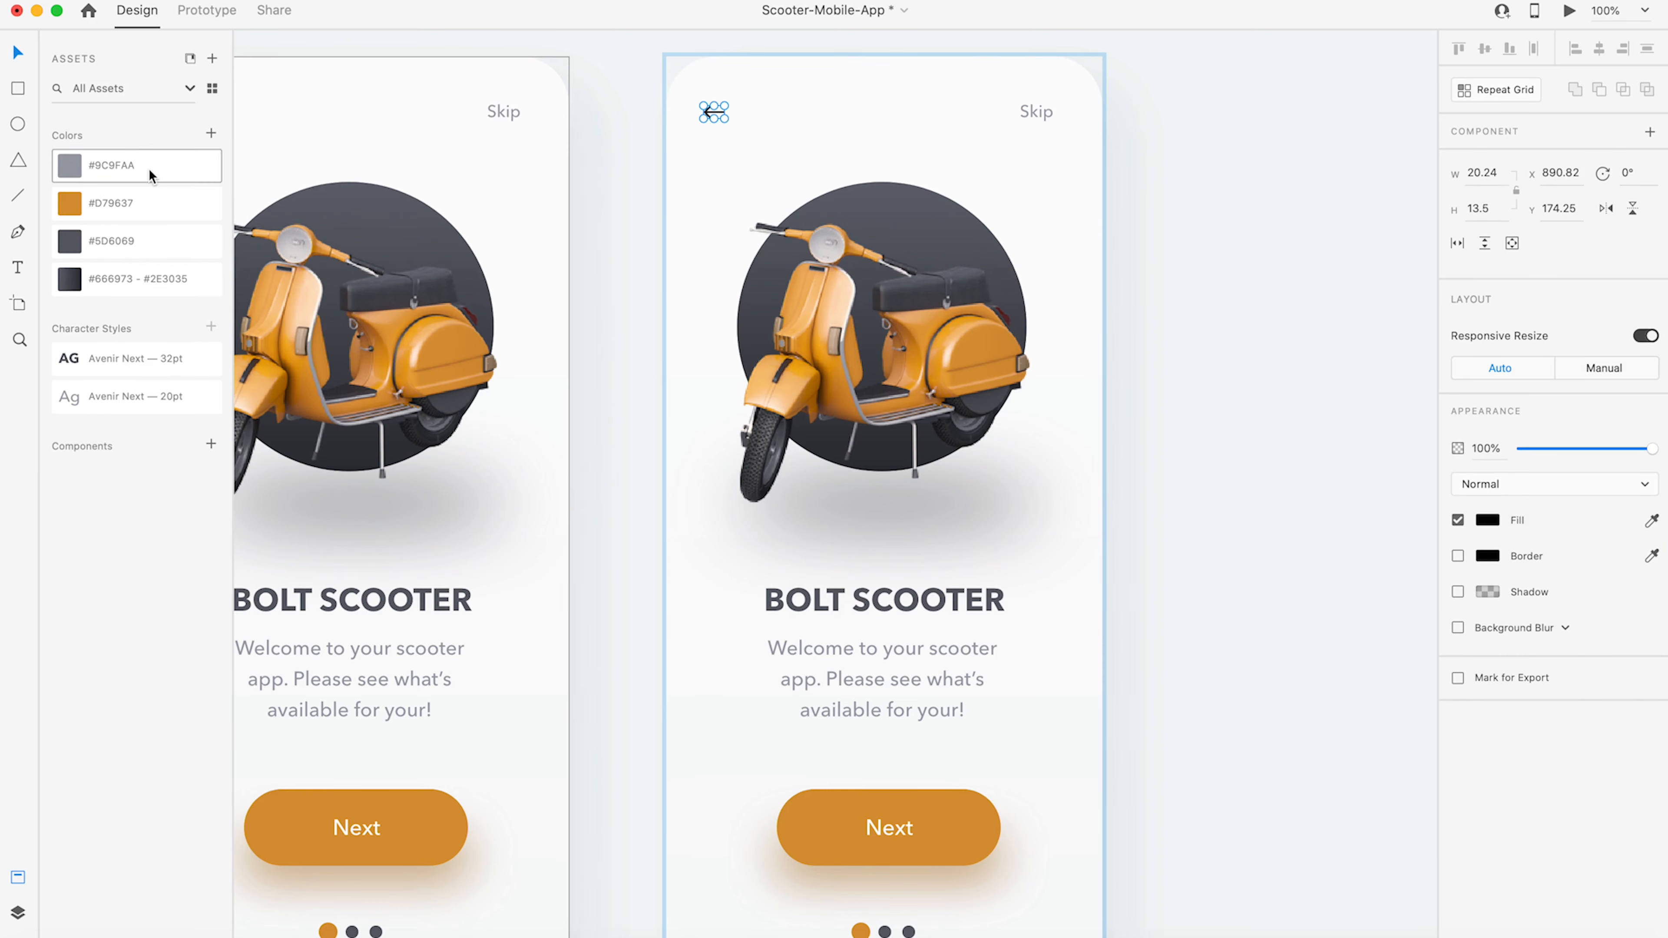
click(1291, 194)
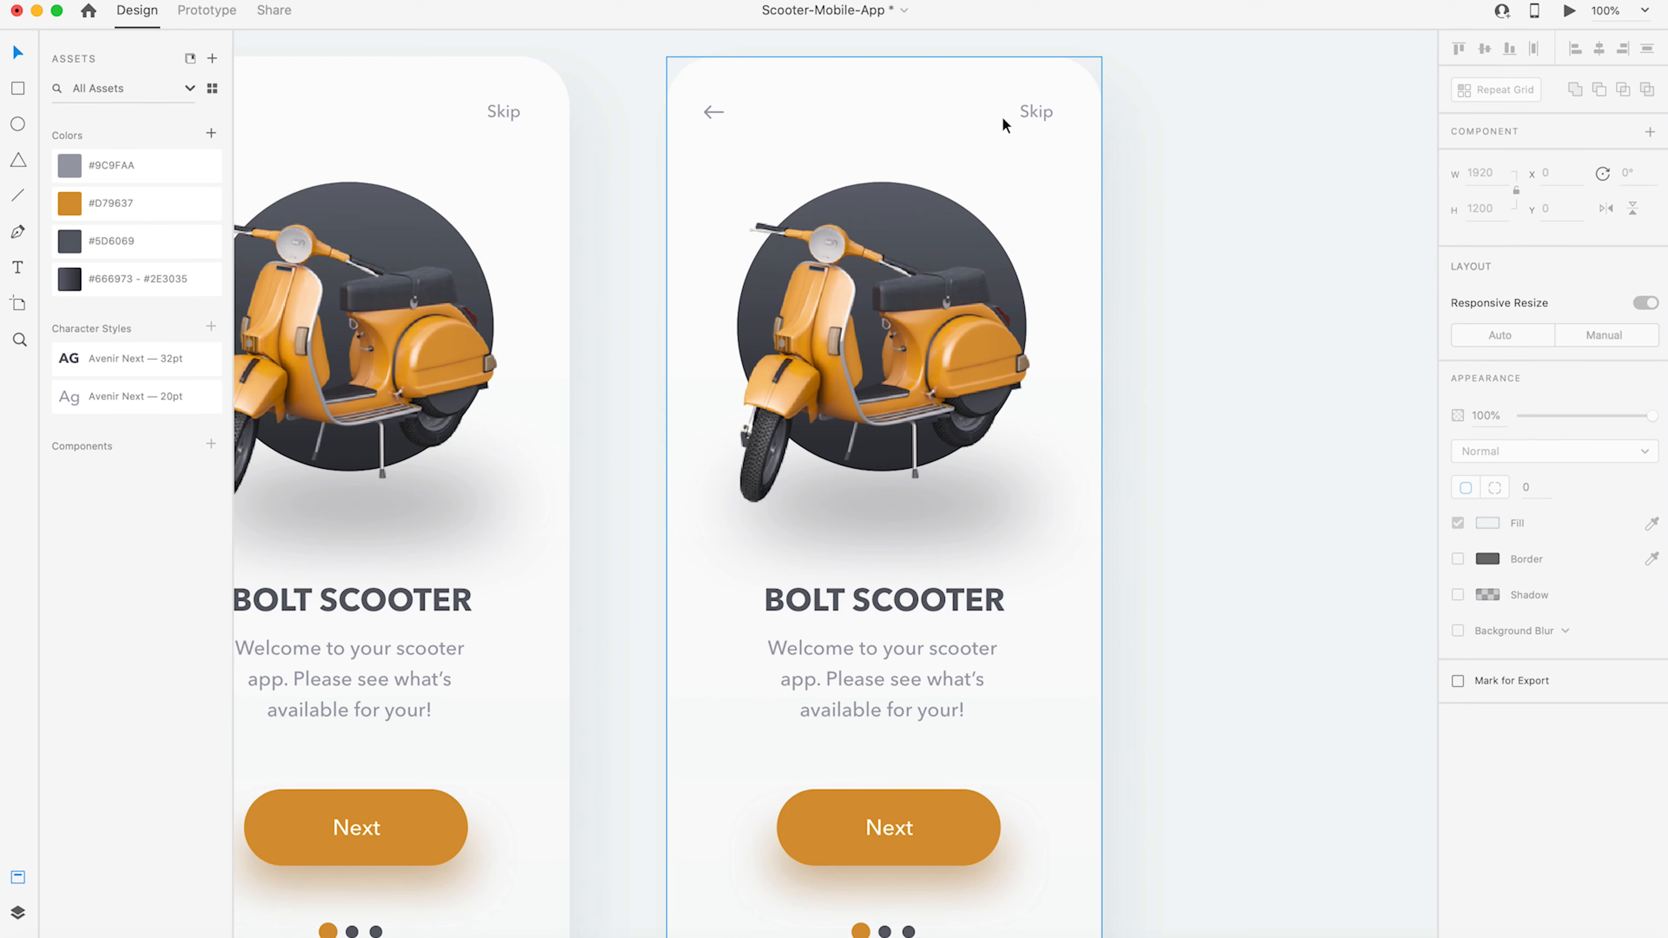
- Search the Icons 4 Design plugin for "cart" and insert the Feather shopping-cart icon at size 36
click(1041, 114)
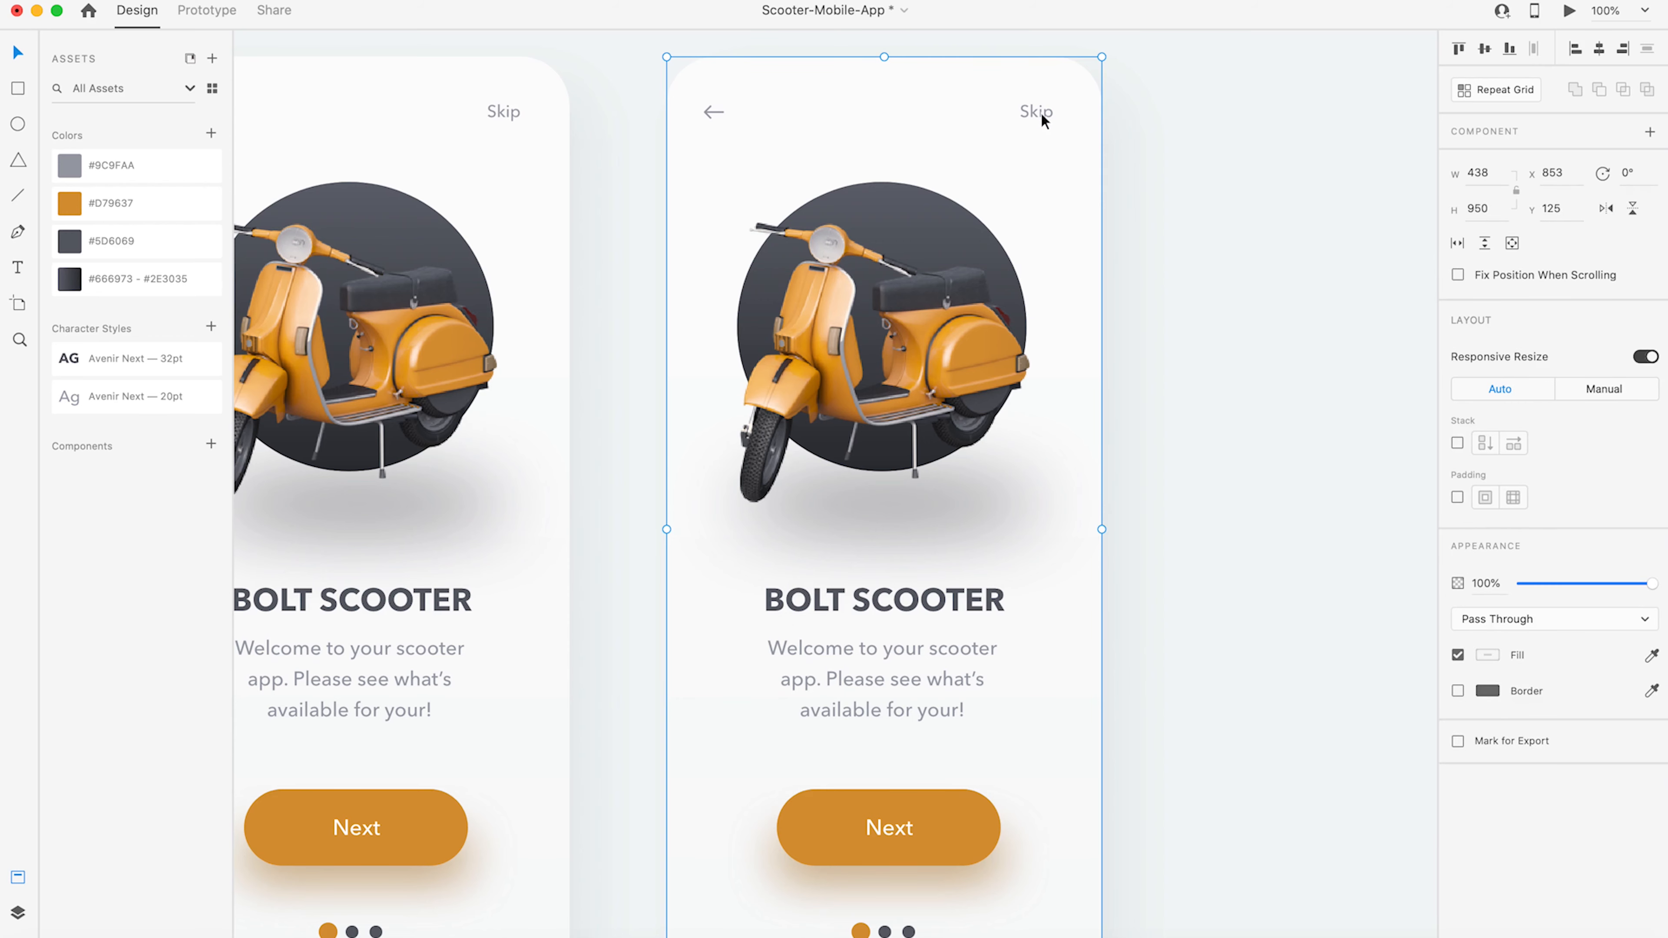
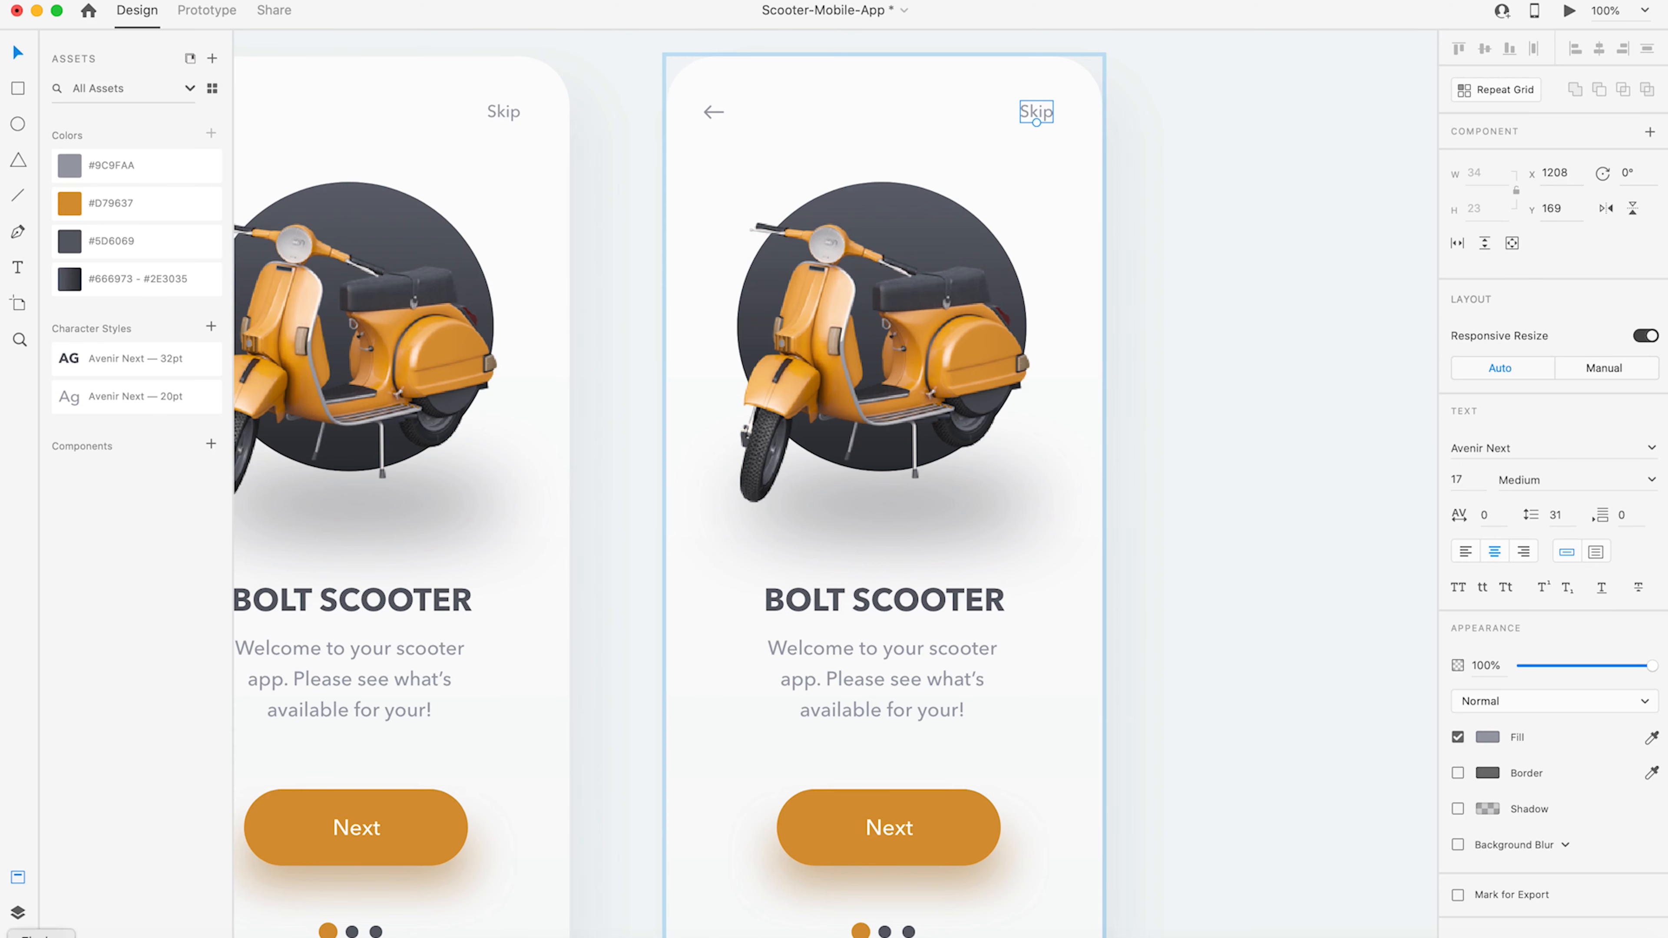
click(18, 912)
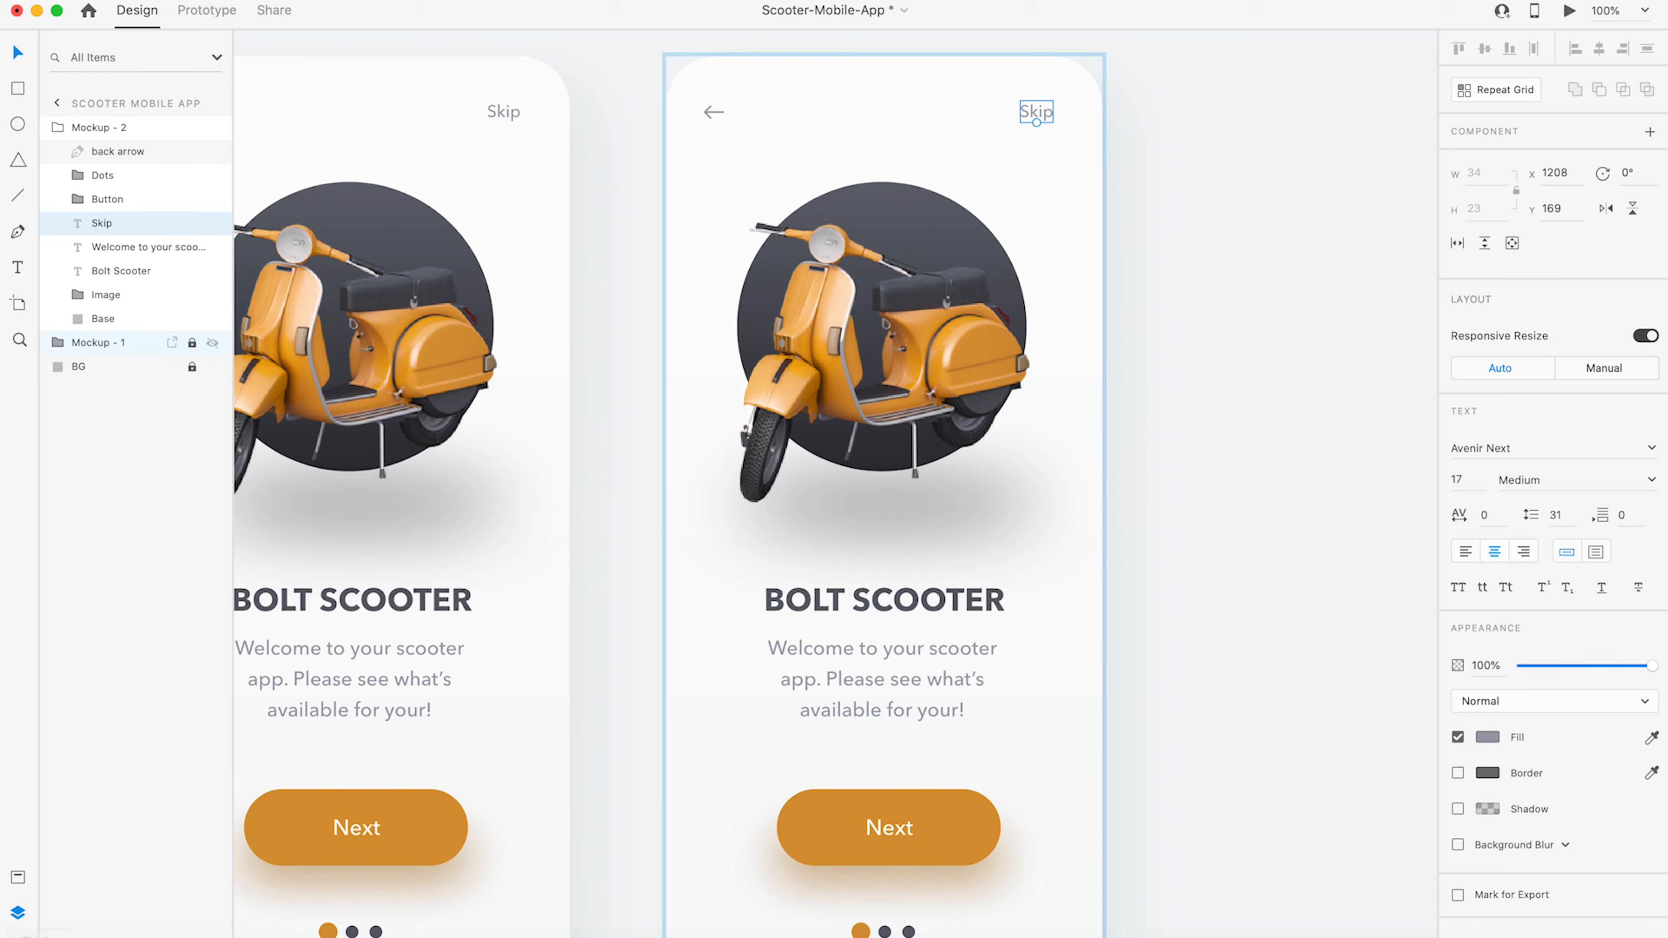
click(18, 937)
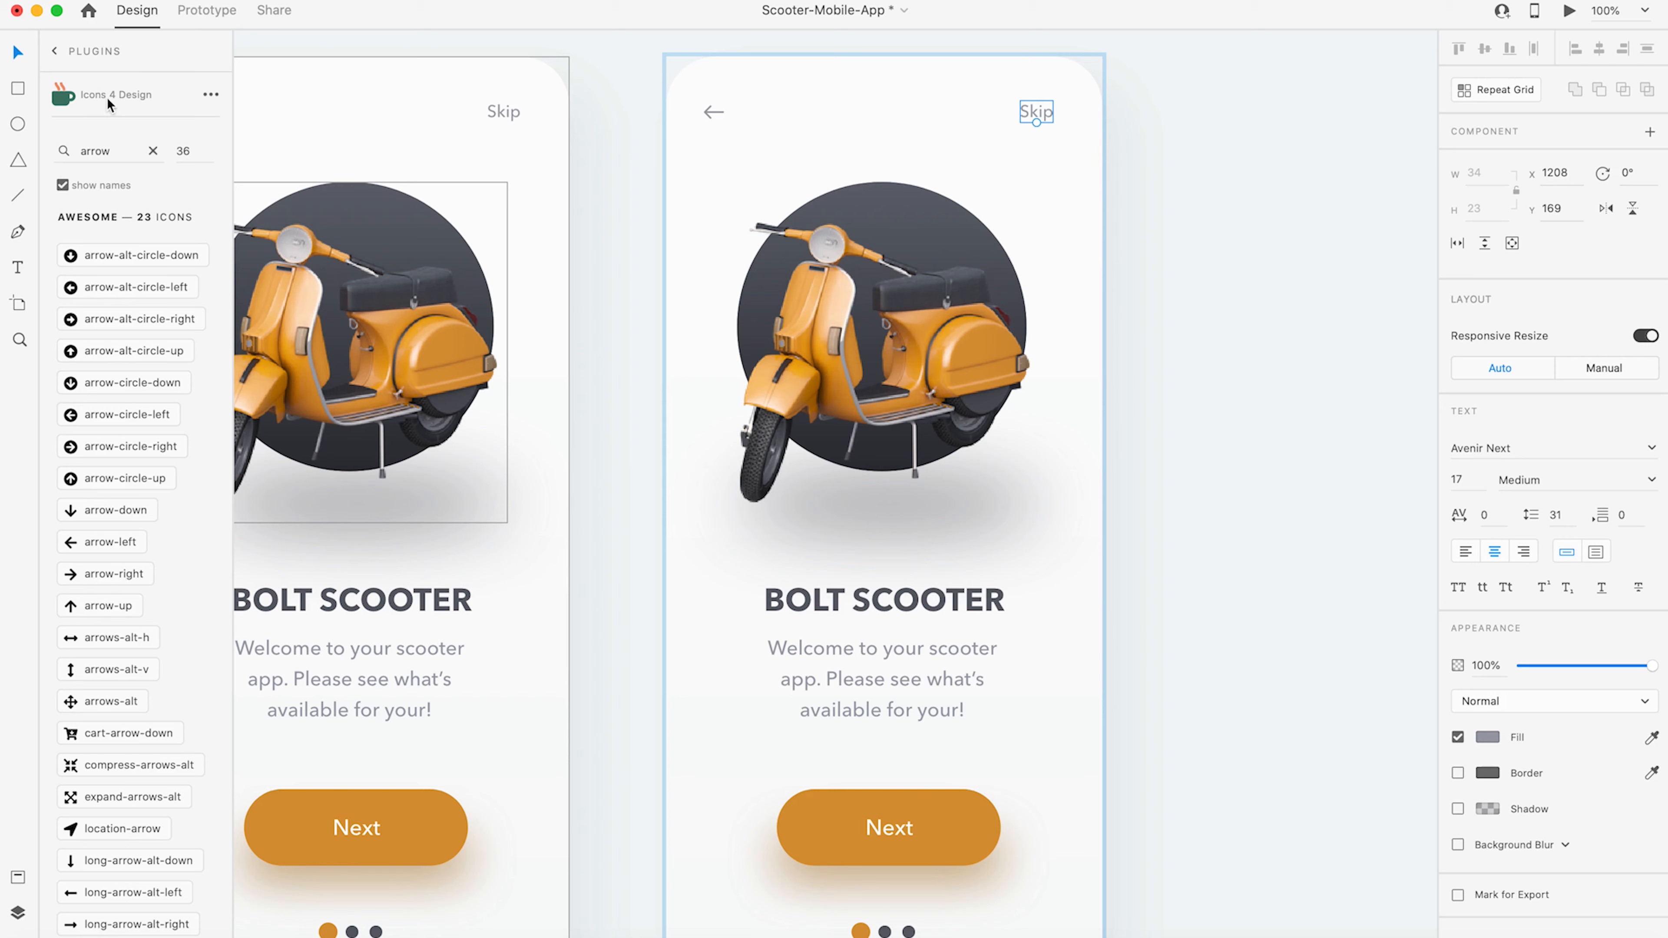
click(124, 157)
text(cart)
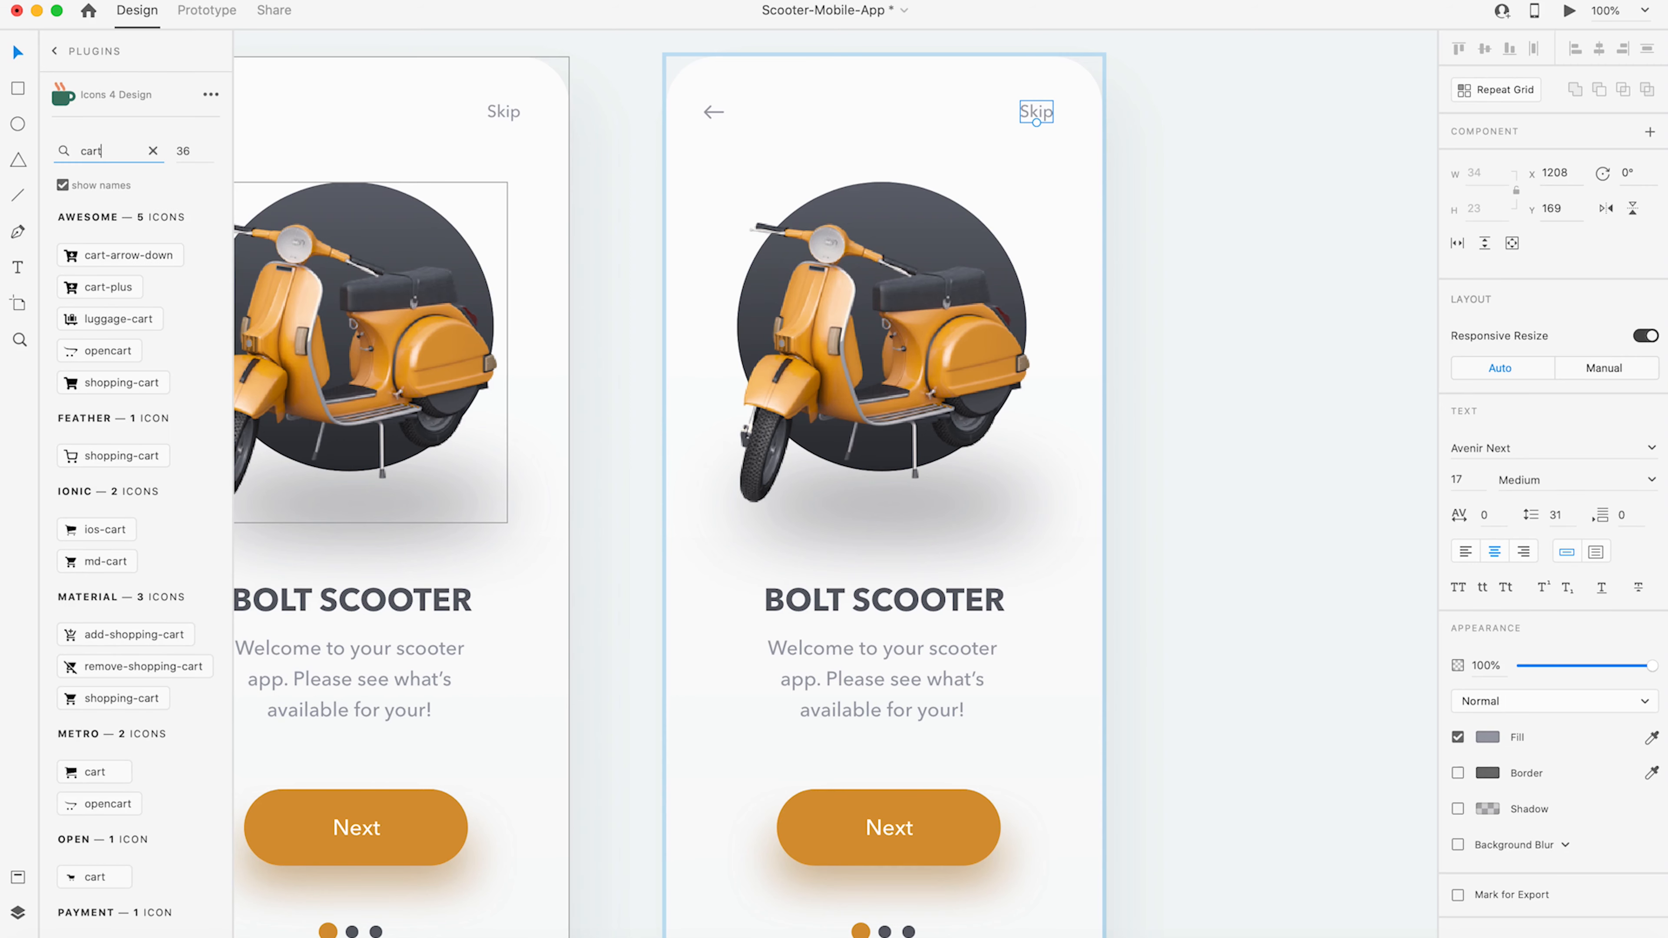
click(109, 463)
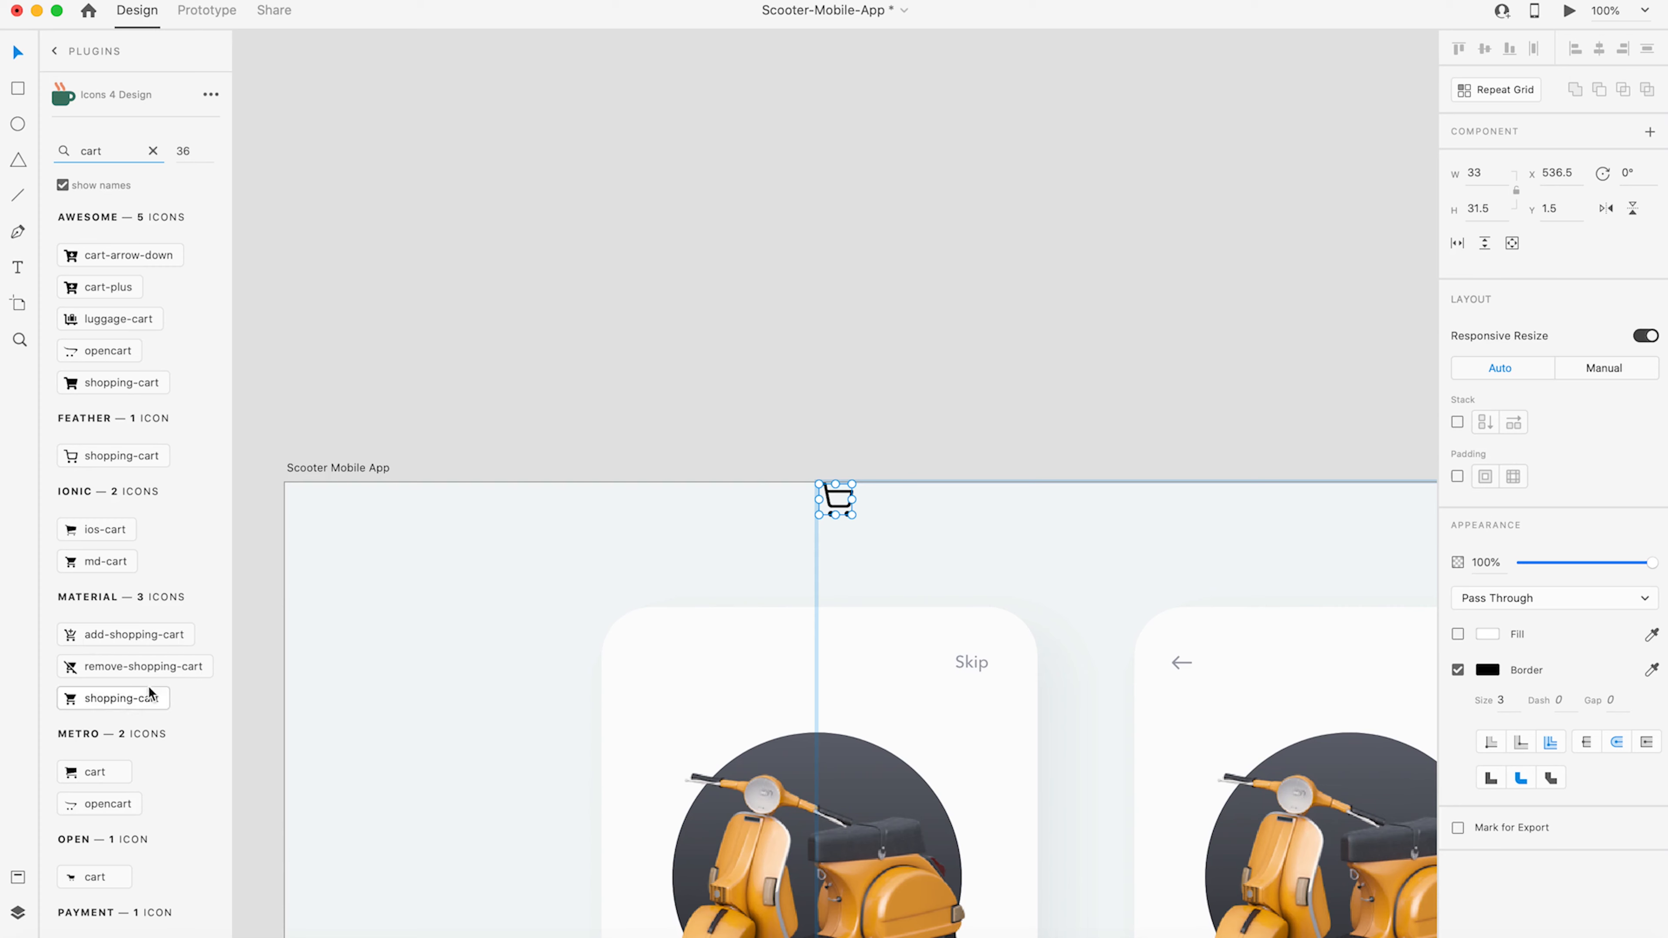
- Rename the inserted shopping-cart icon's layer to "Cart"
click(18, 913)
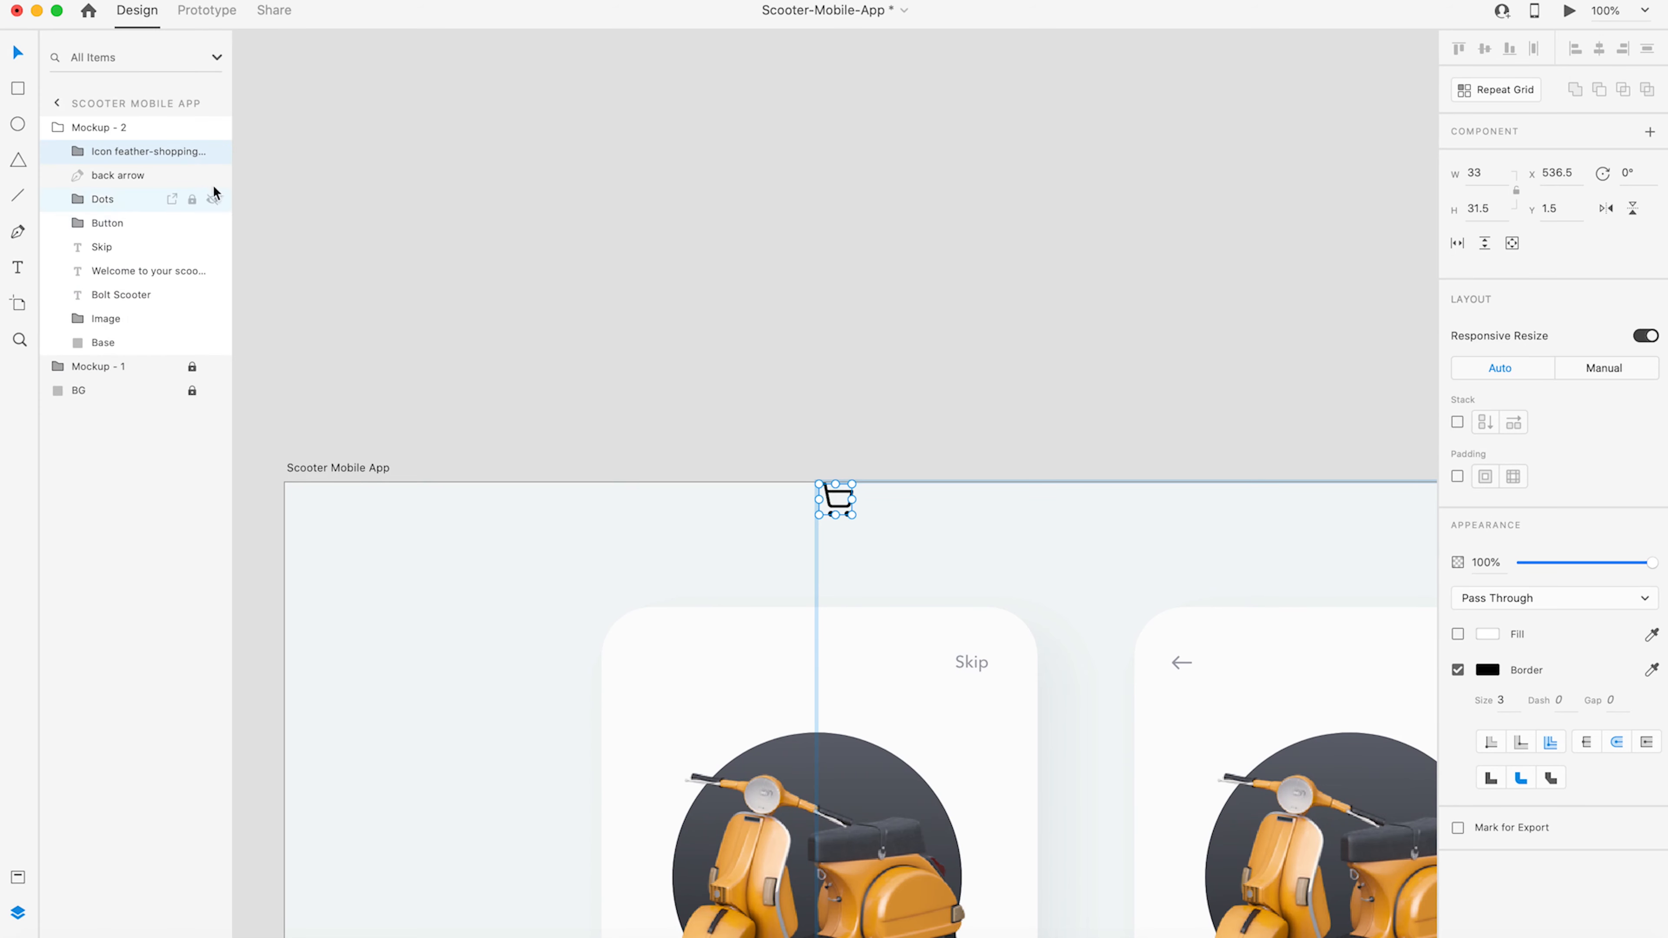
double_click(128, 152)
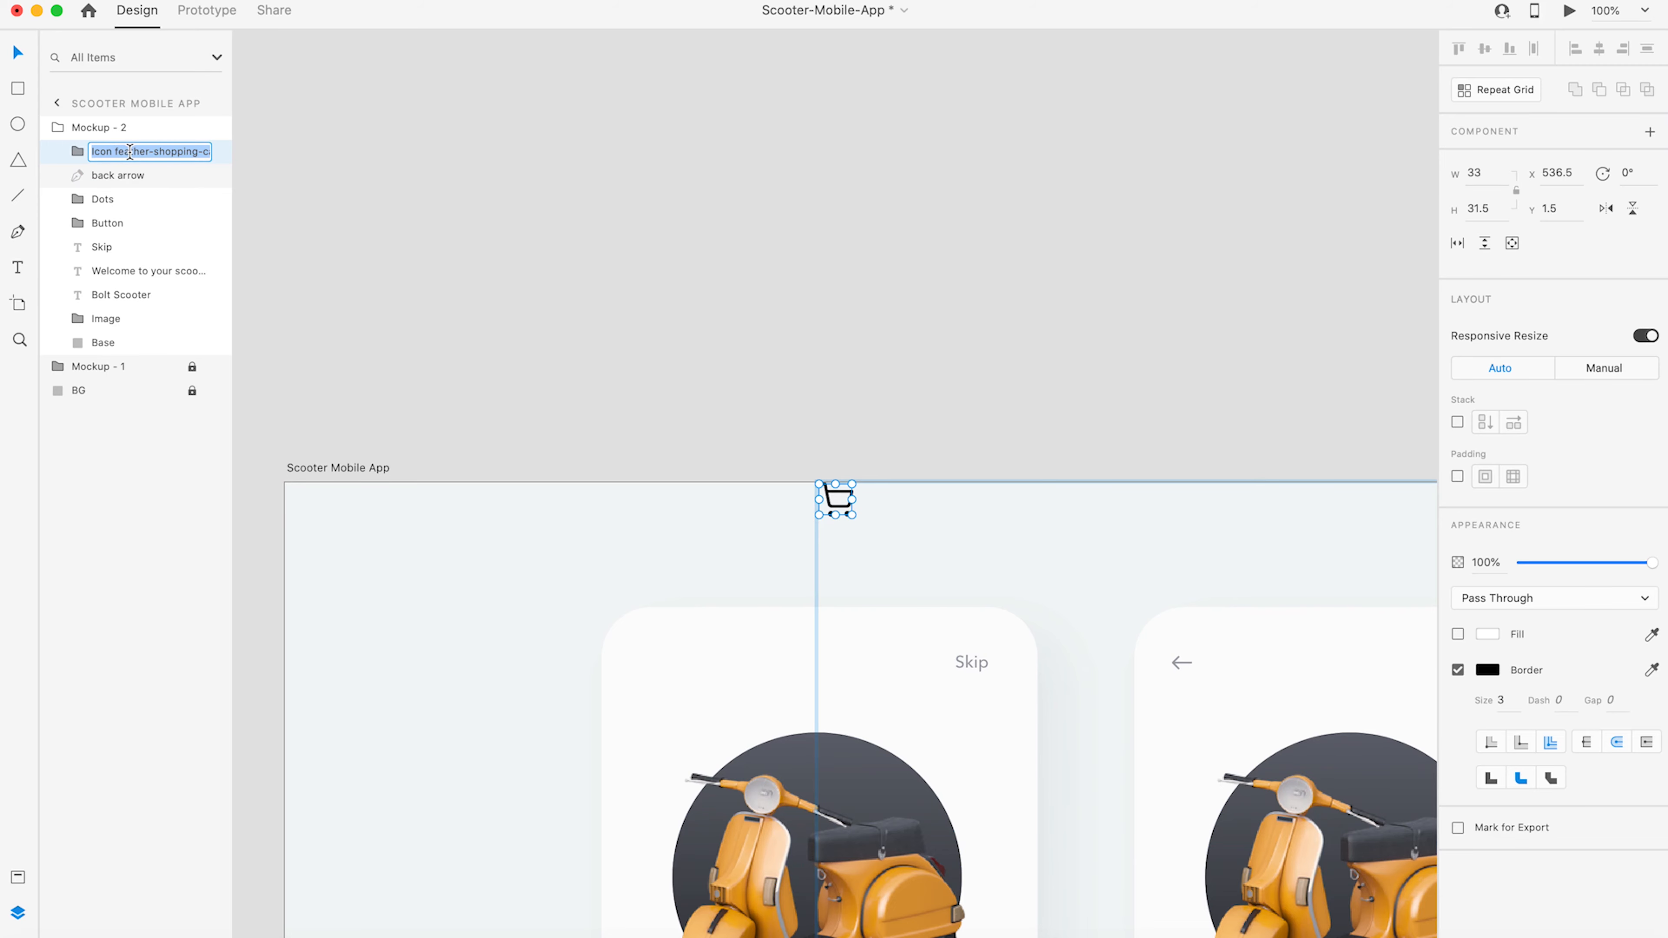
text(Cart)
key(Return)
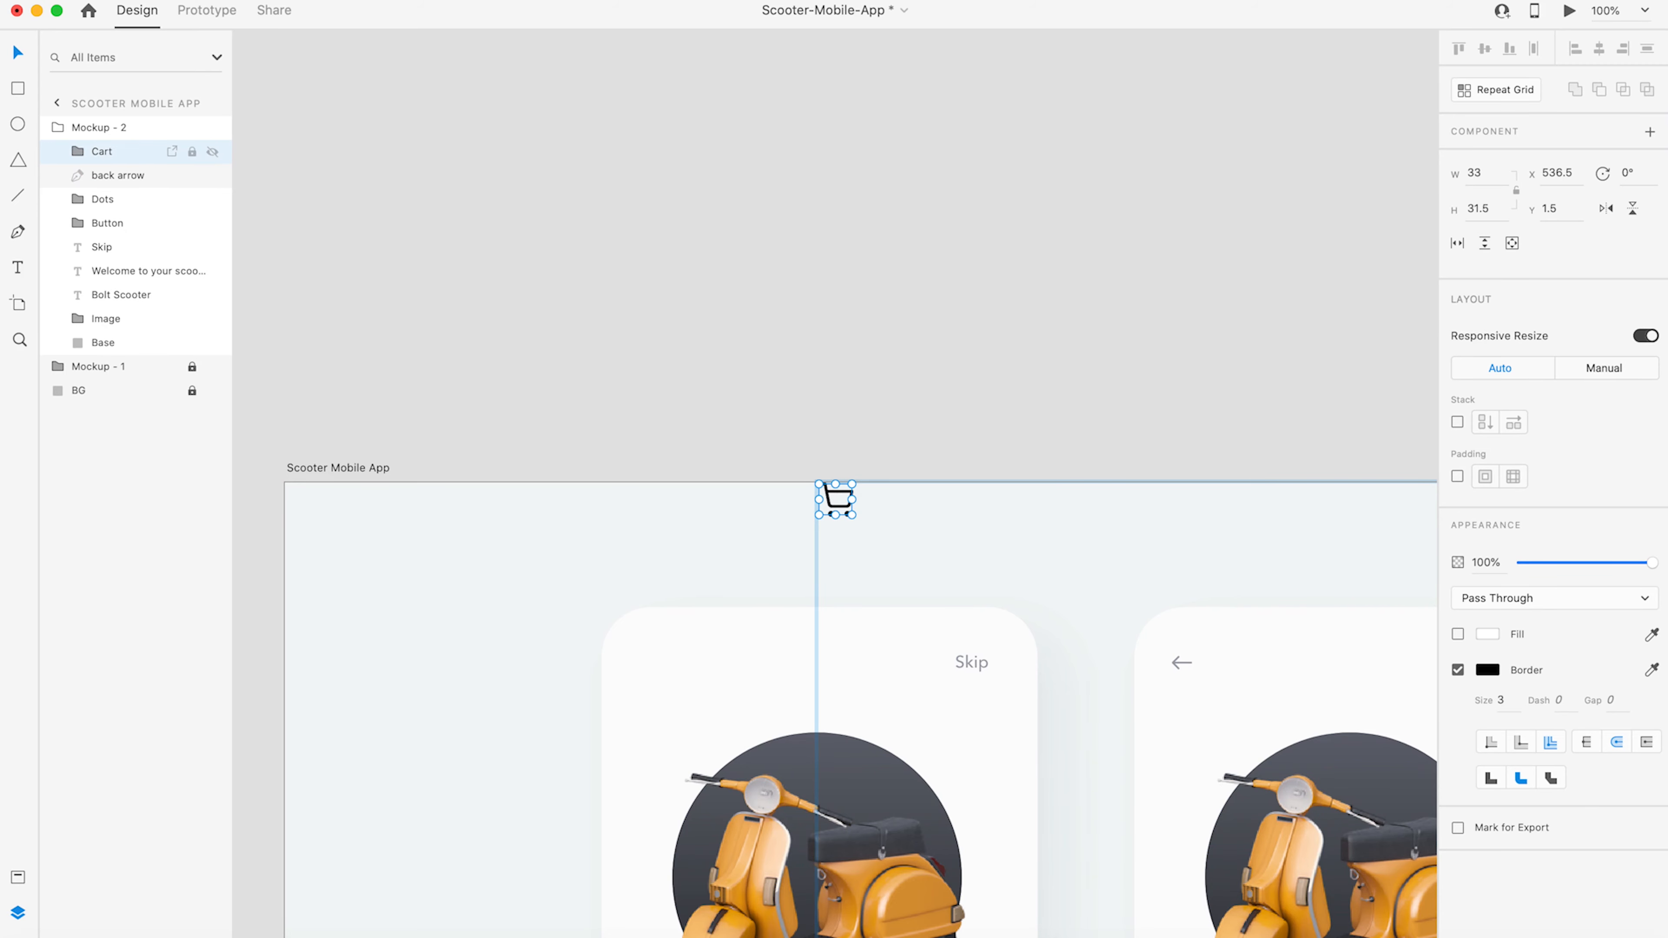
- Move the cart icon over the second screen's Skip text, at about X 1202.5, Y 165.5, and sample the back arrow's grey for its border
scroll(1035, 577, right, 8)
scroll(1035, 578, down, 3)
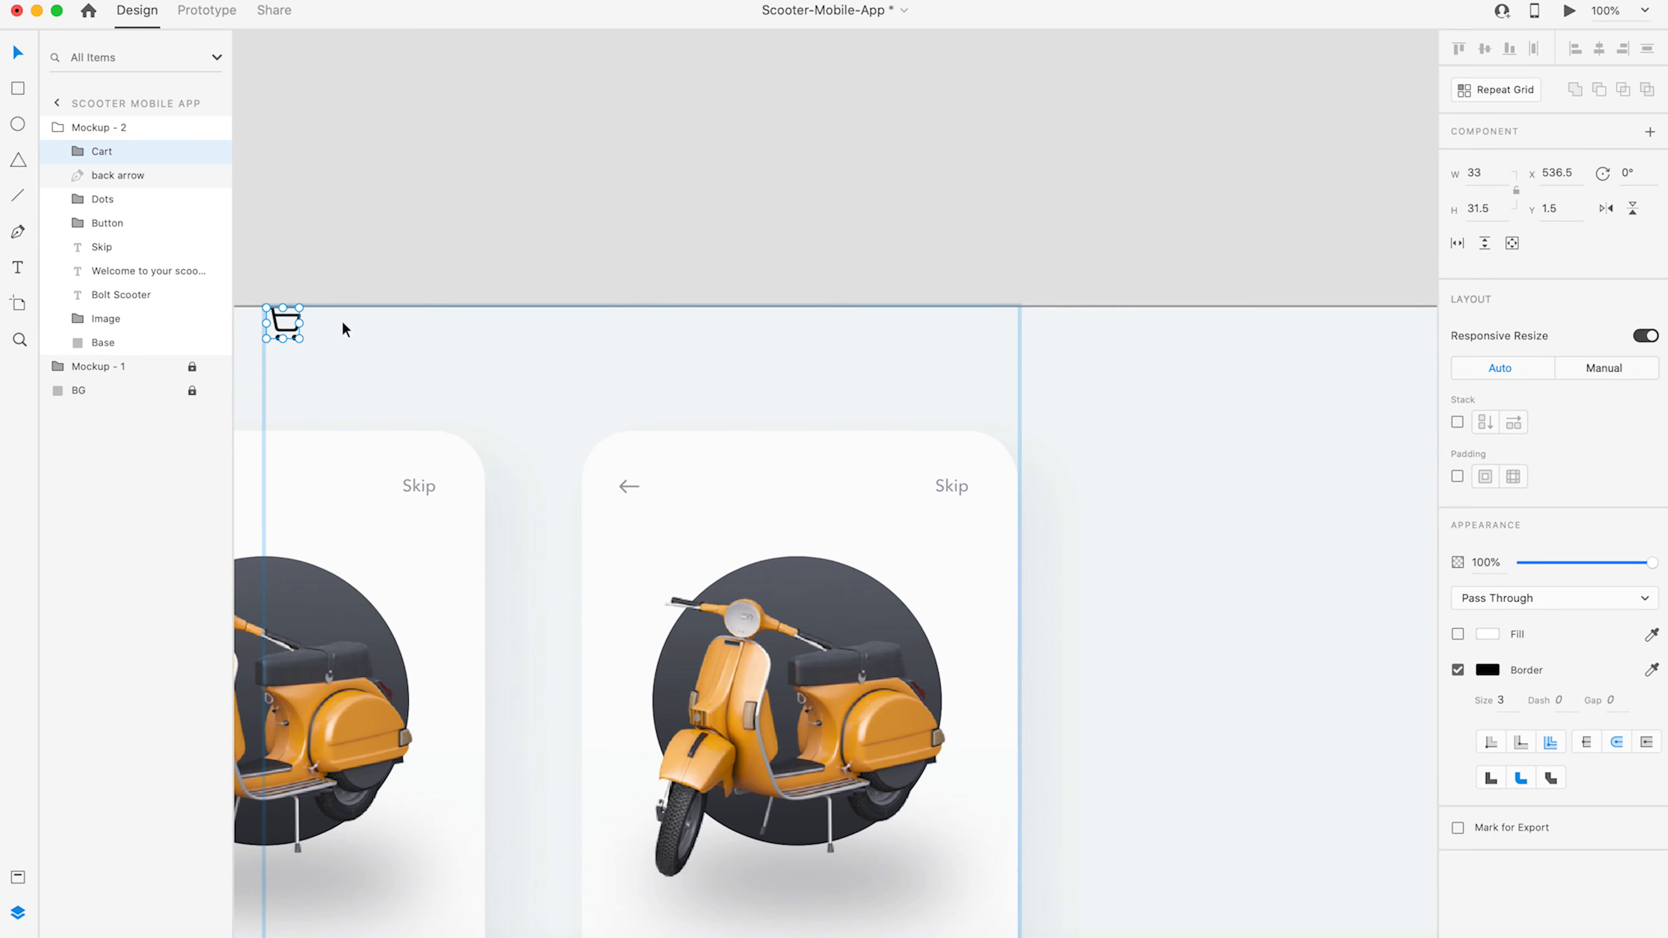
drag(294, 335, 959, 501)
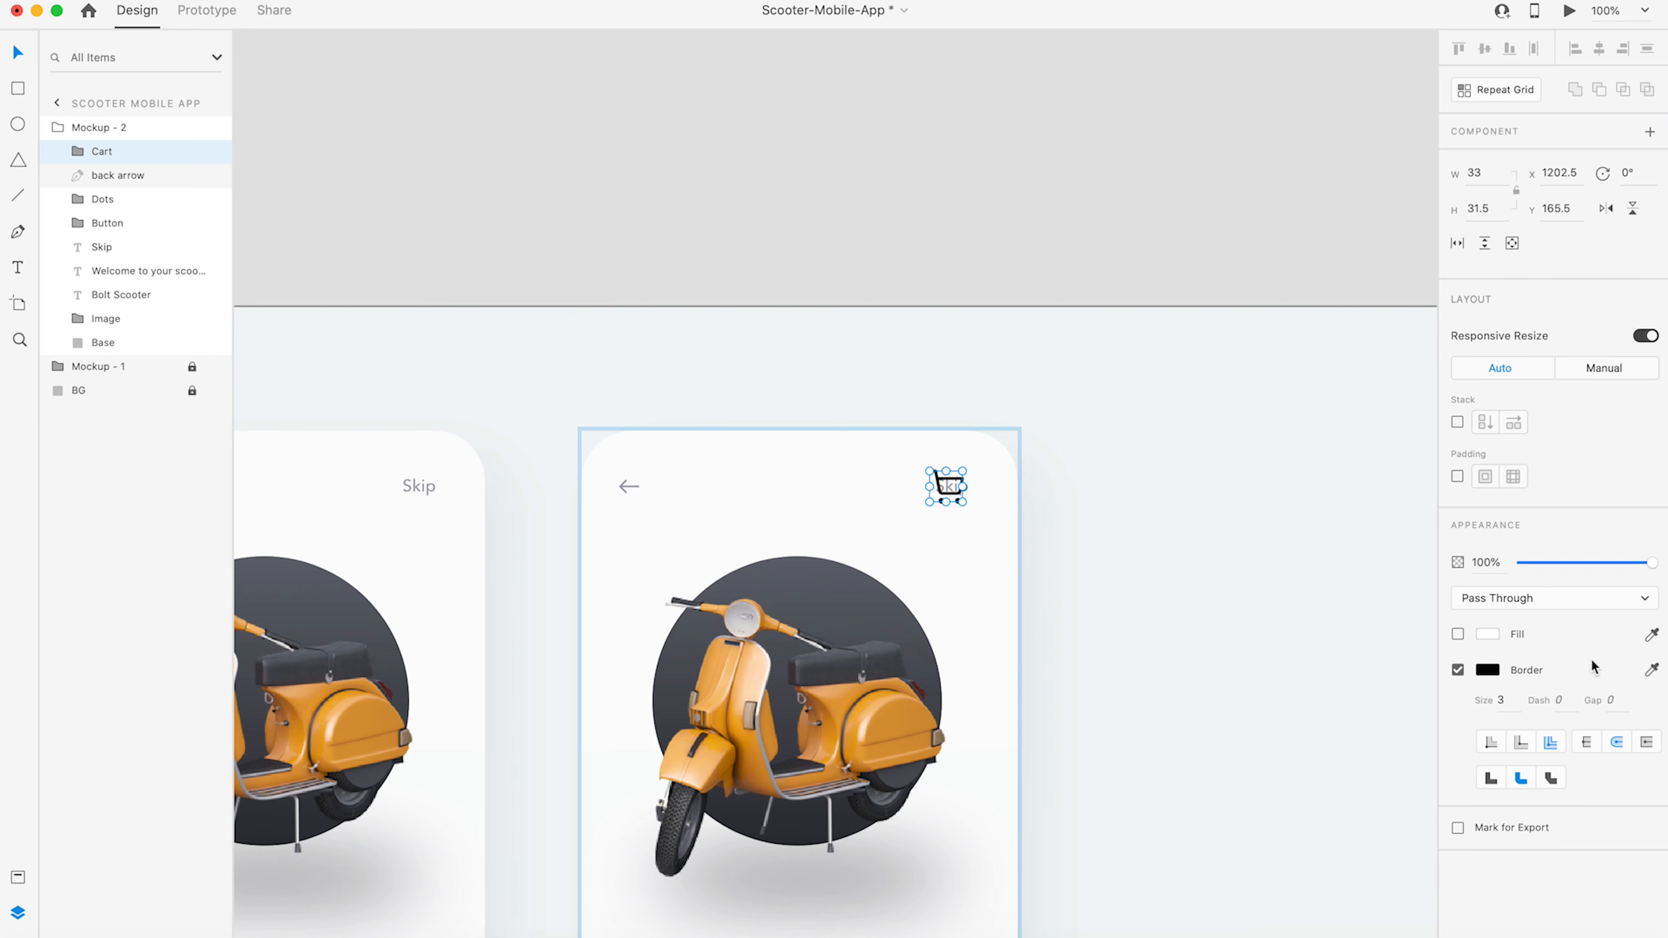
click(1653, 671)
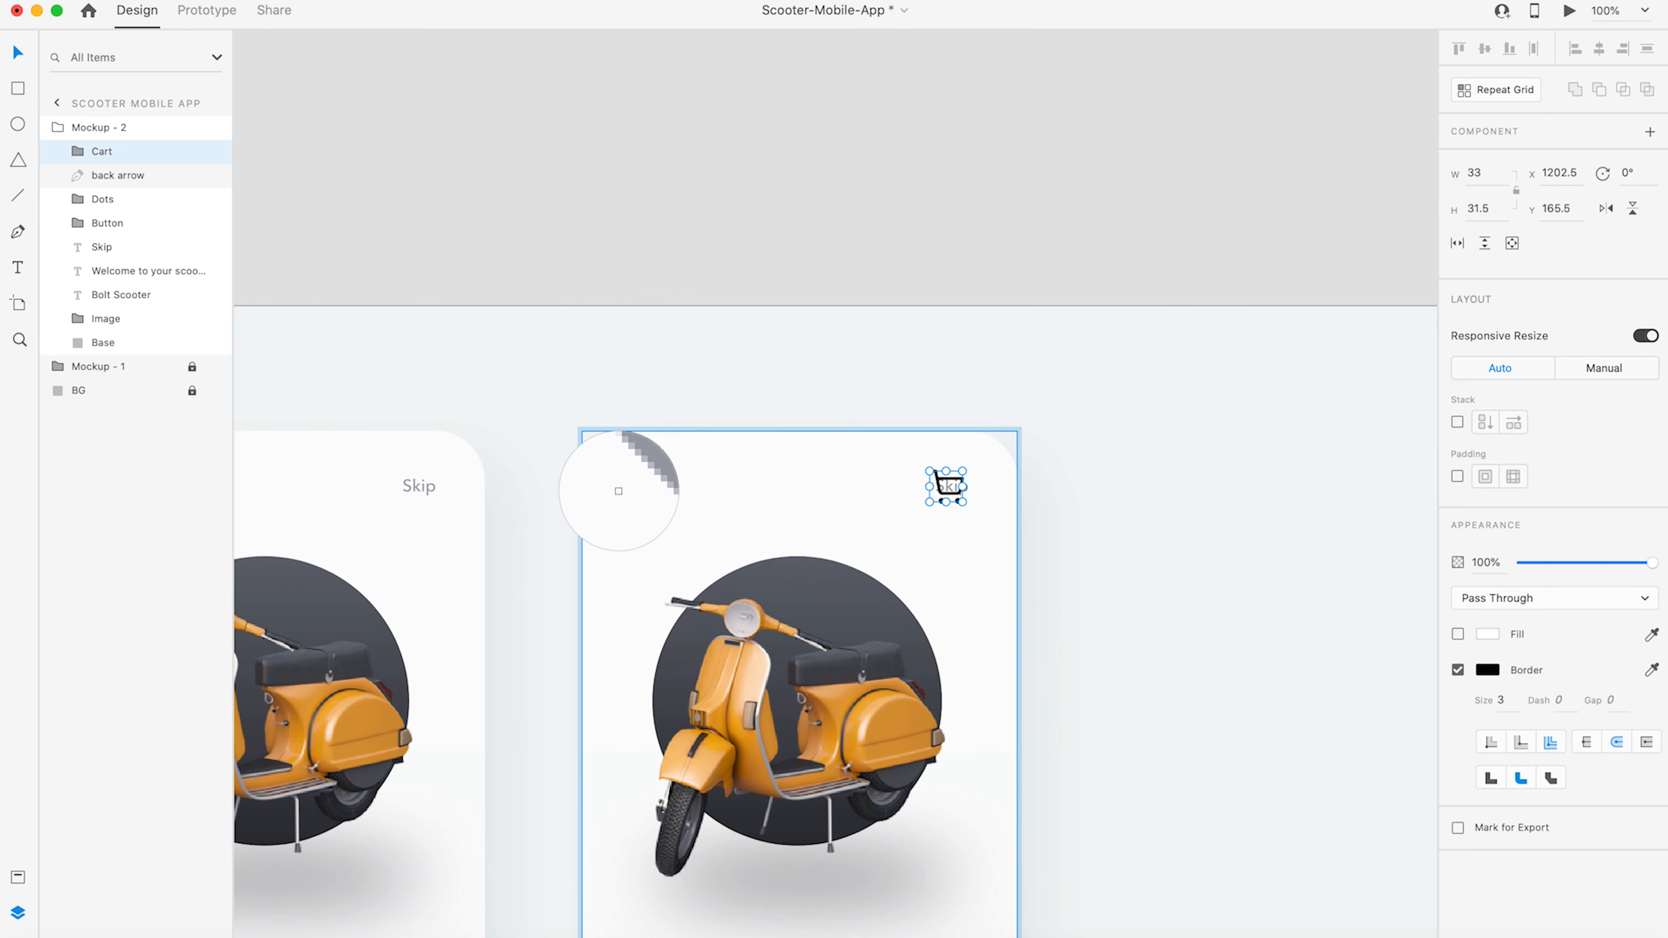
click(620, 487)
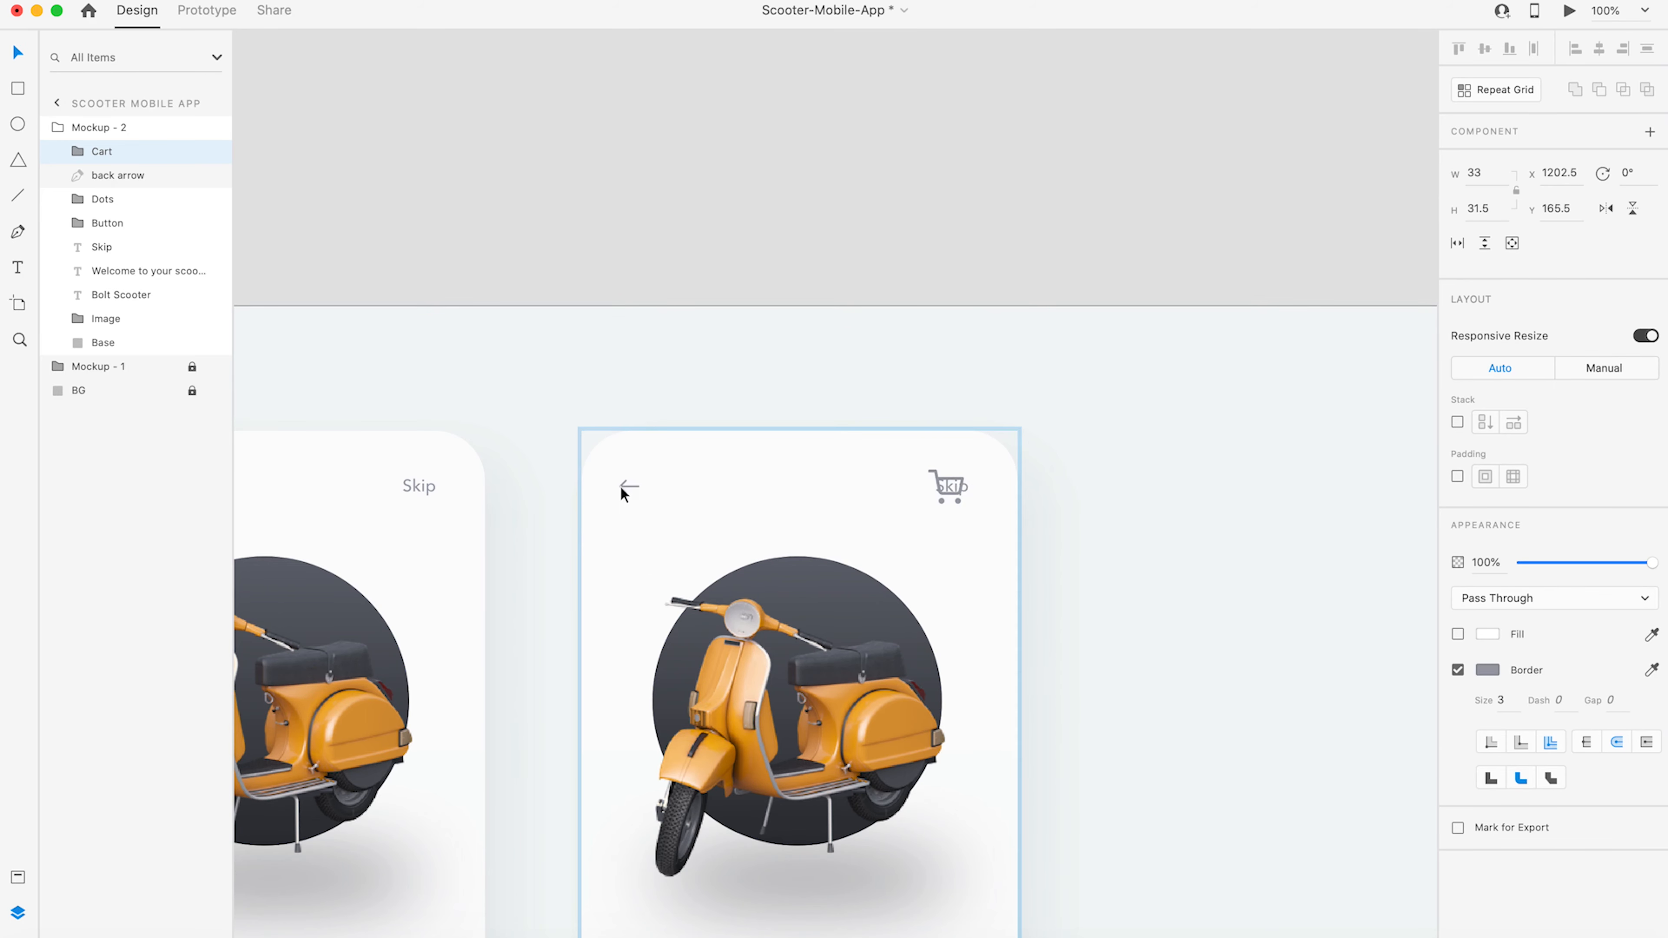
- Delete the Skip text from the second screen and shift the cart icon towards the right edge, to about X 1218.5
click(116, 249)
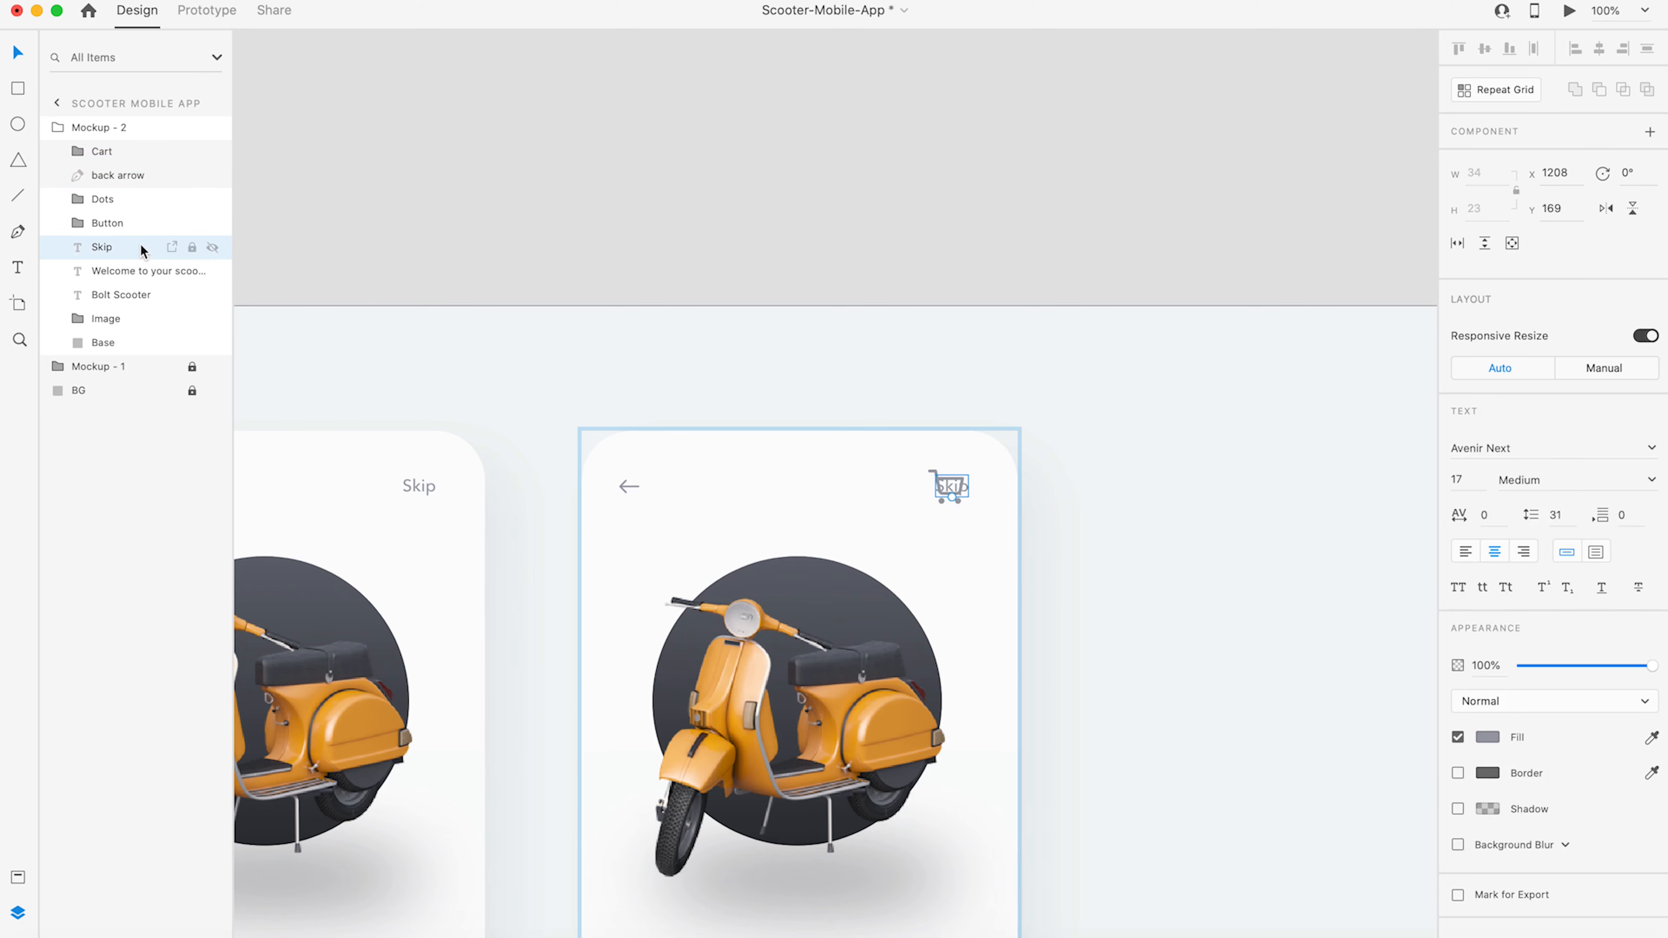
key(Delete)
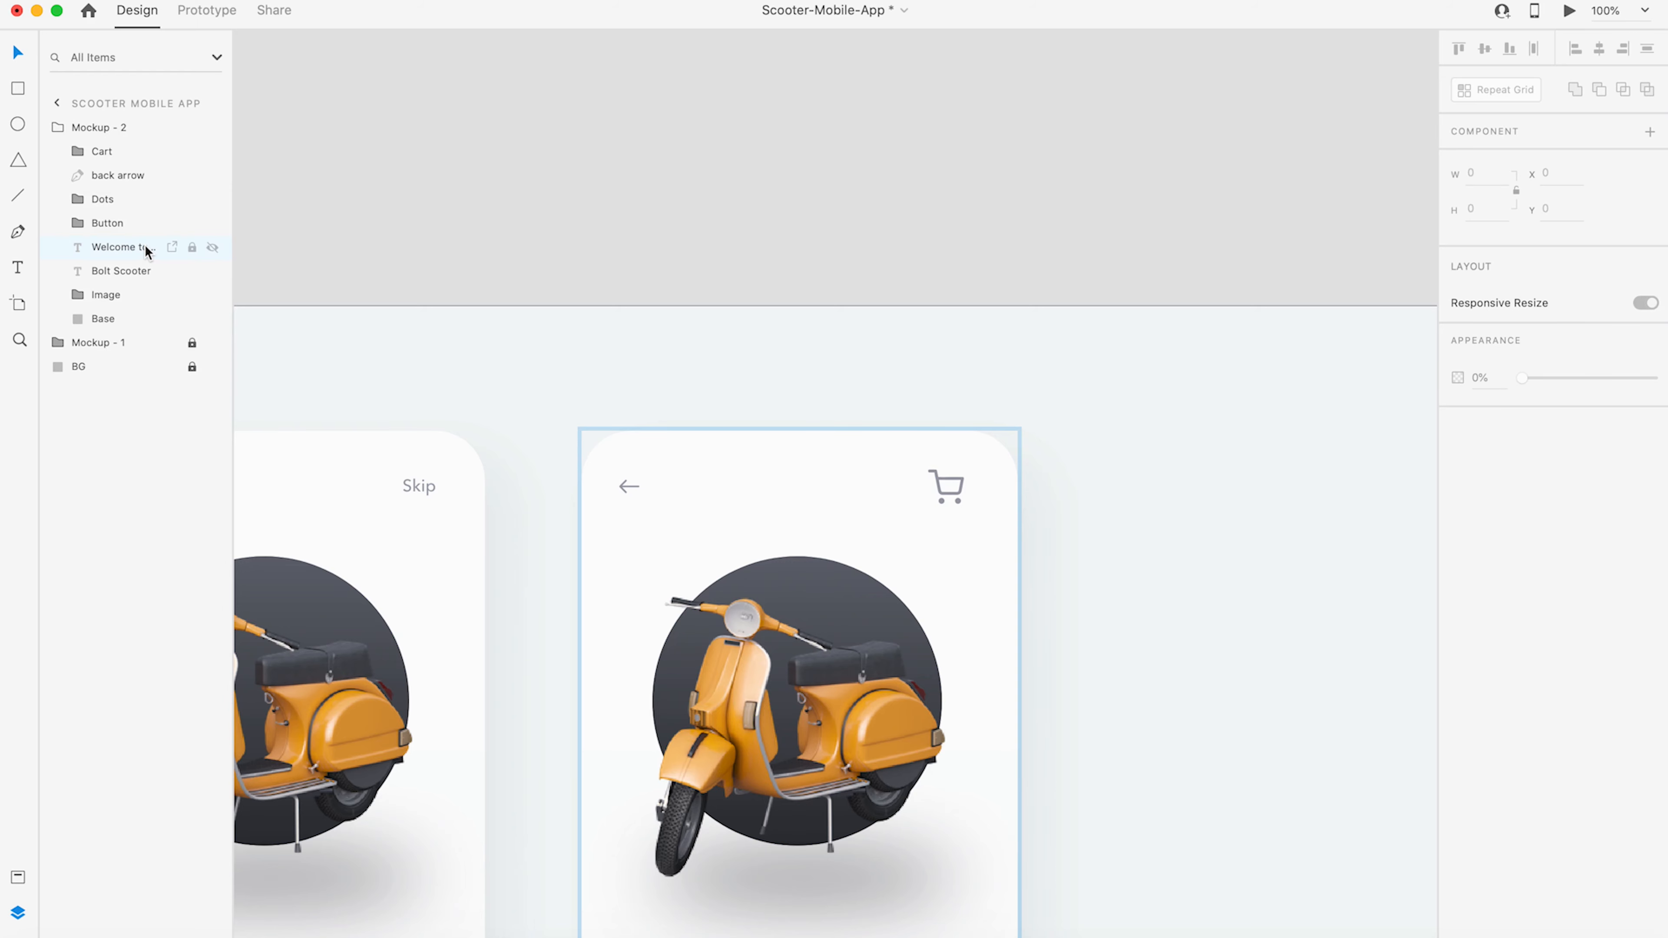
click(957, 486)
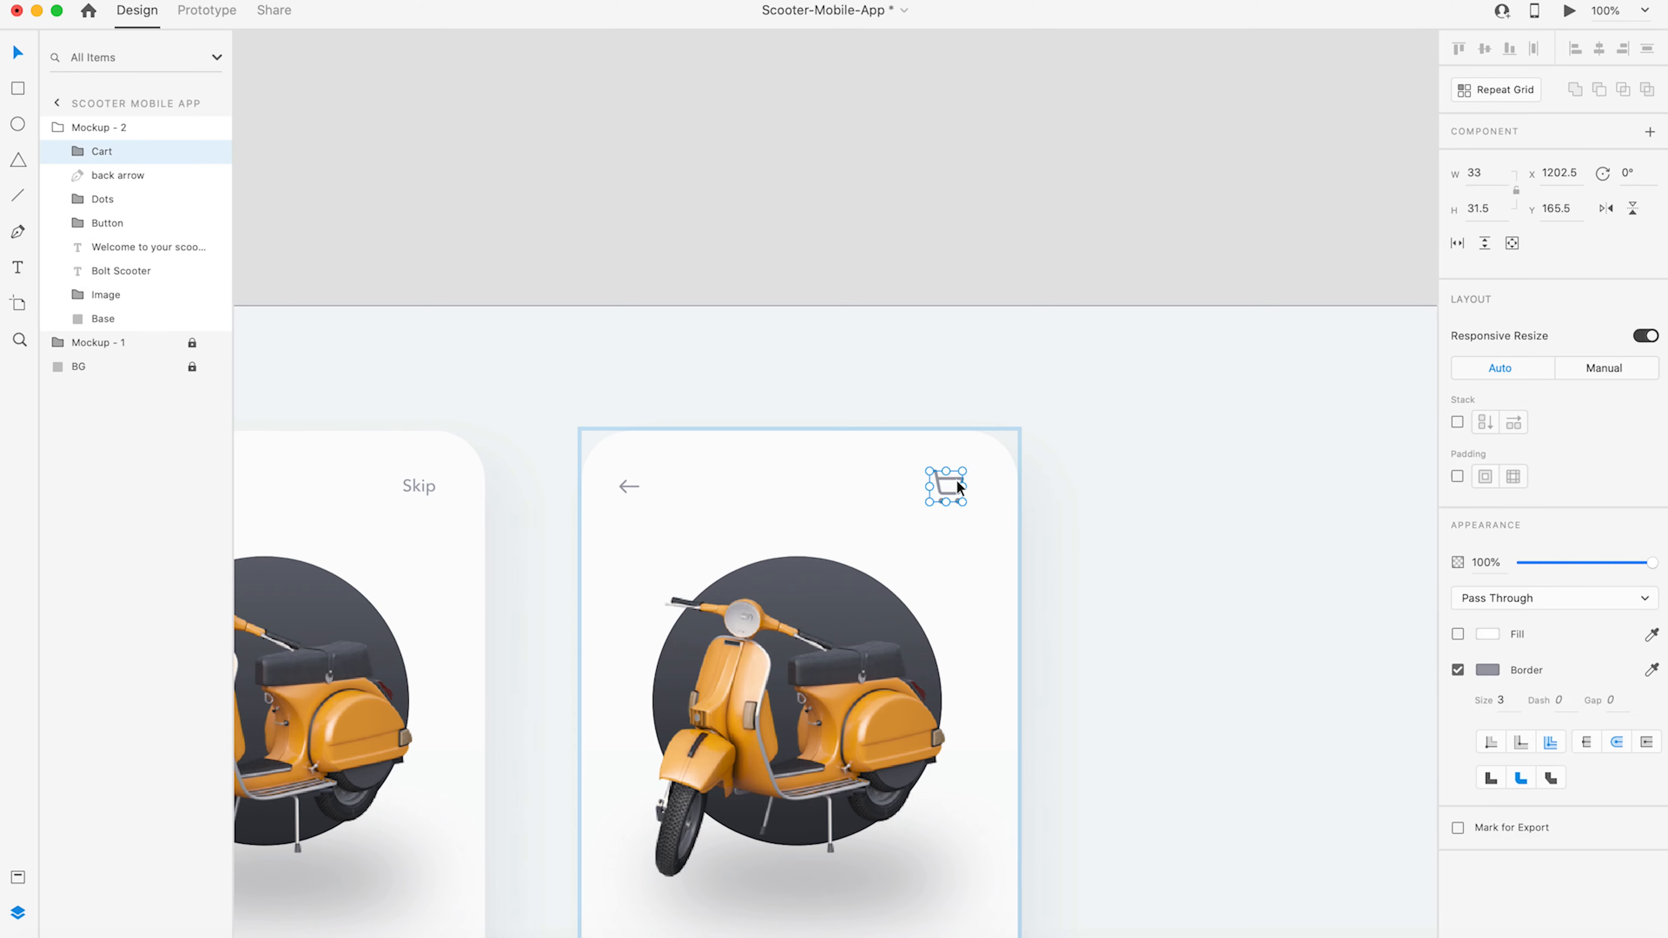
drag(953, 485, 969, 479)
click(818, 216)
drag(916, 566, 842, 362)
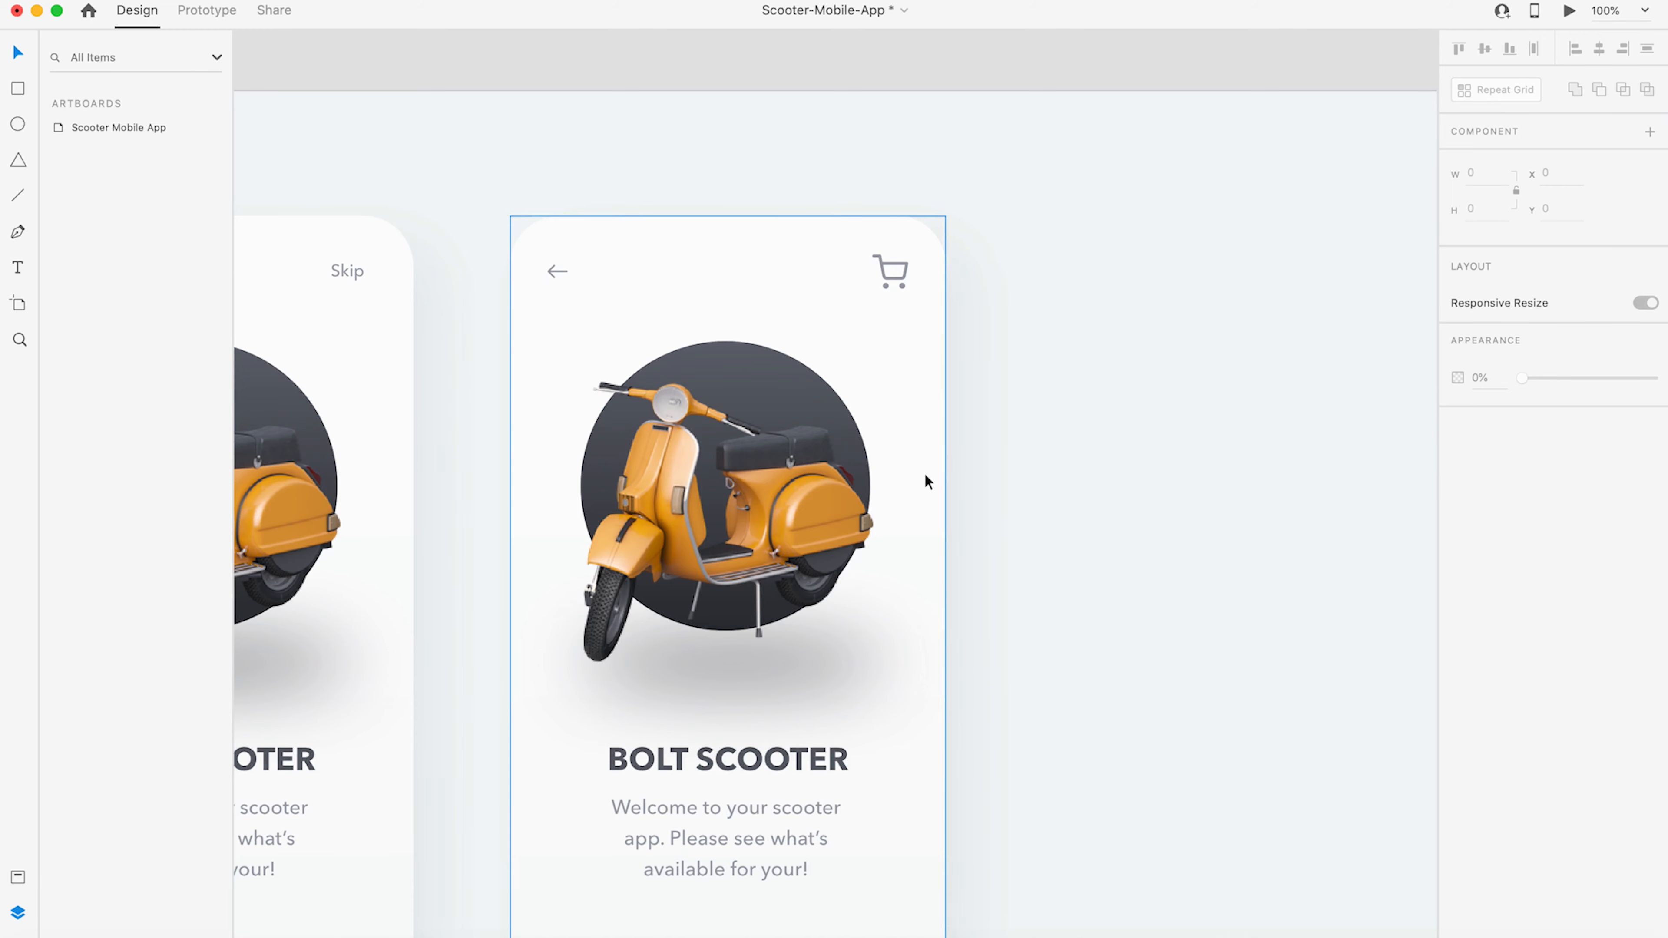
- Scale the cart icon down proportionally about its center to about 28.6 × 27.3
click(906, 270)
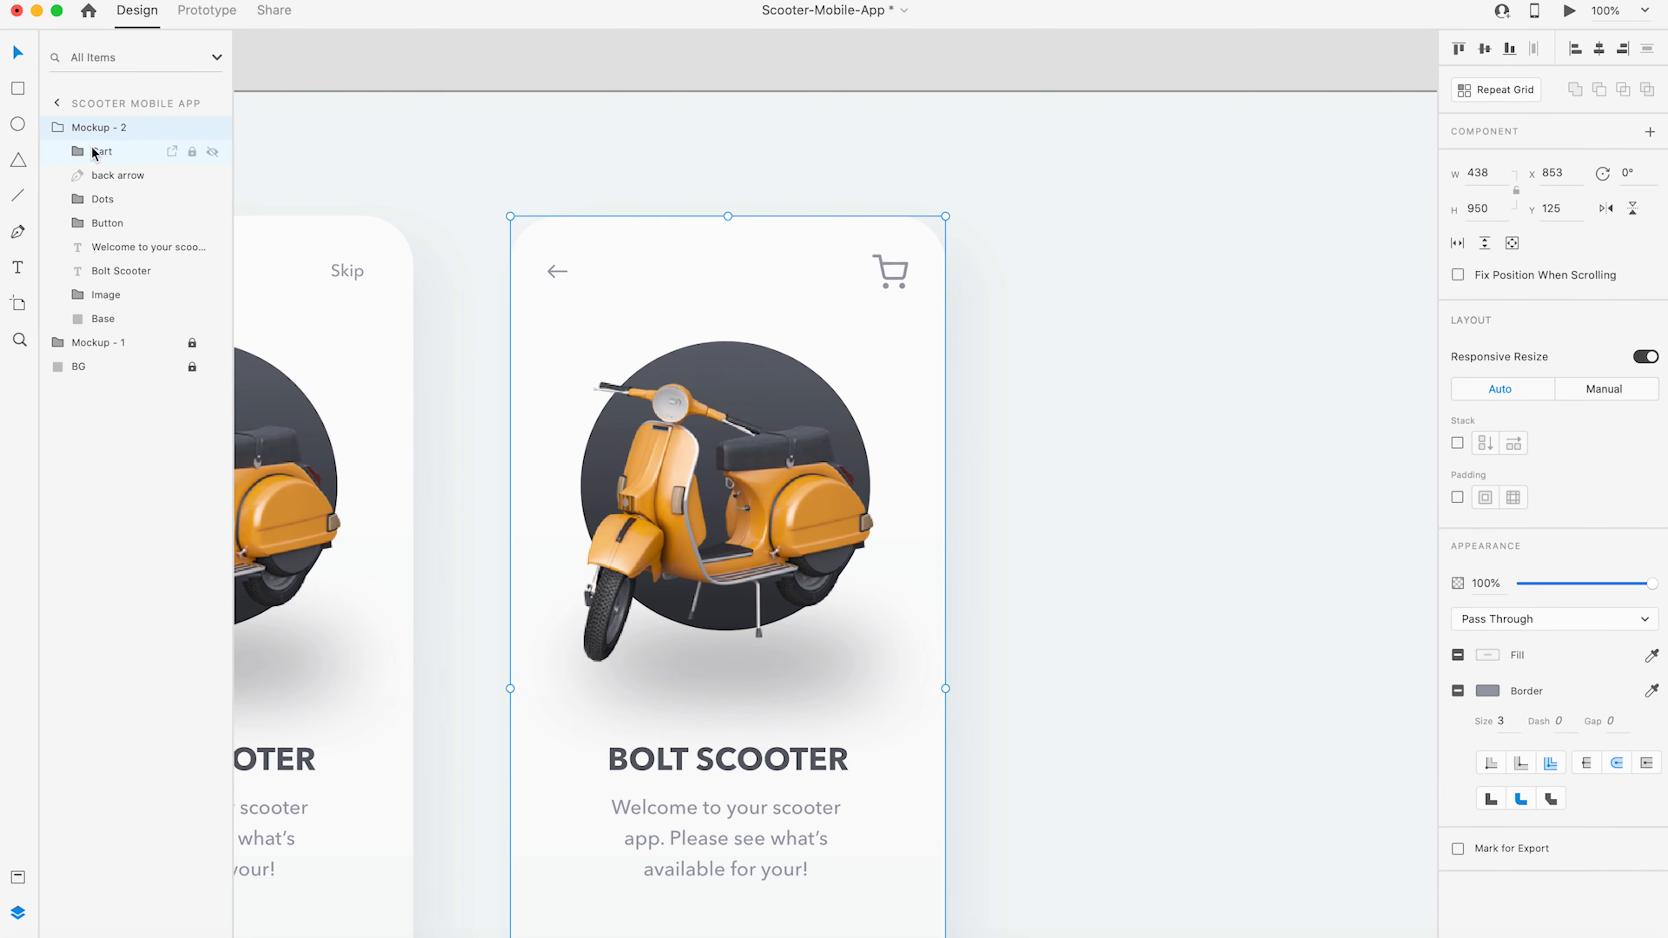
double_click(875, 268)
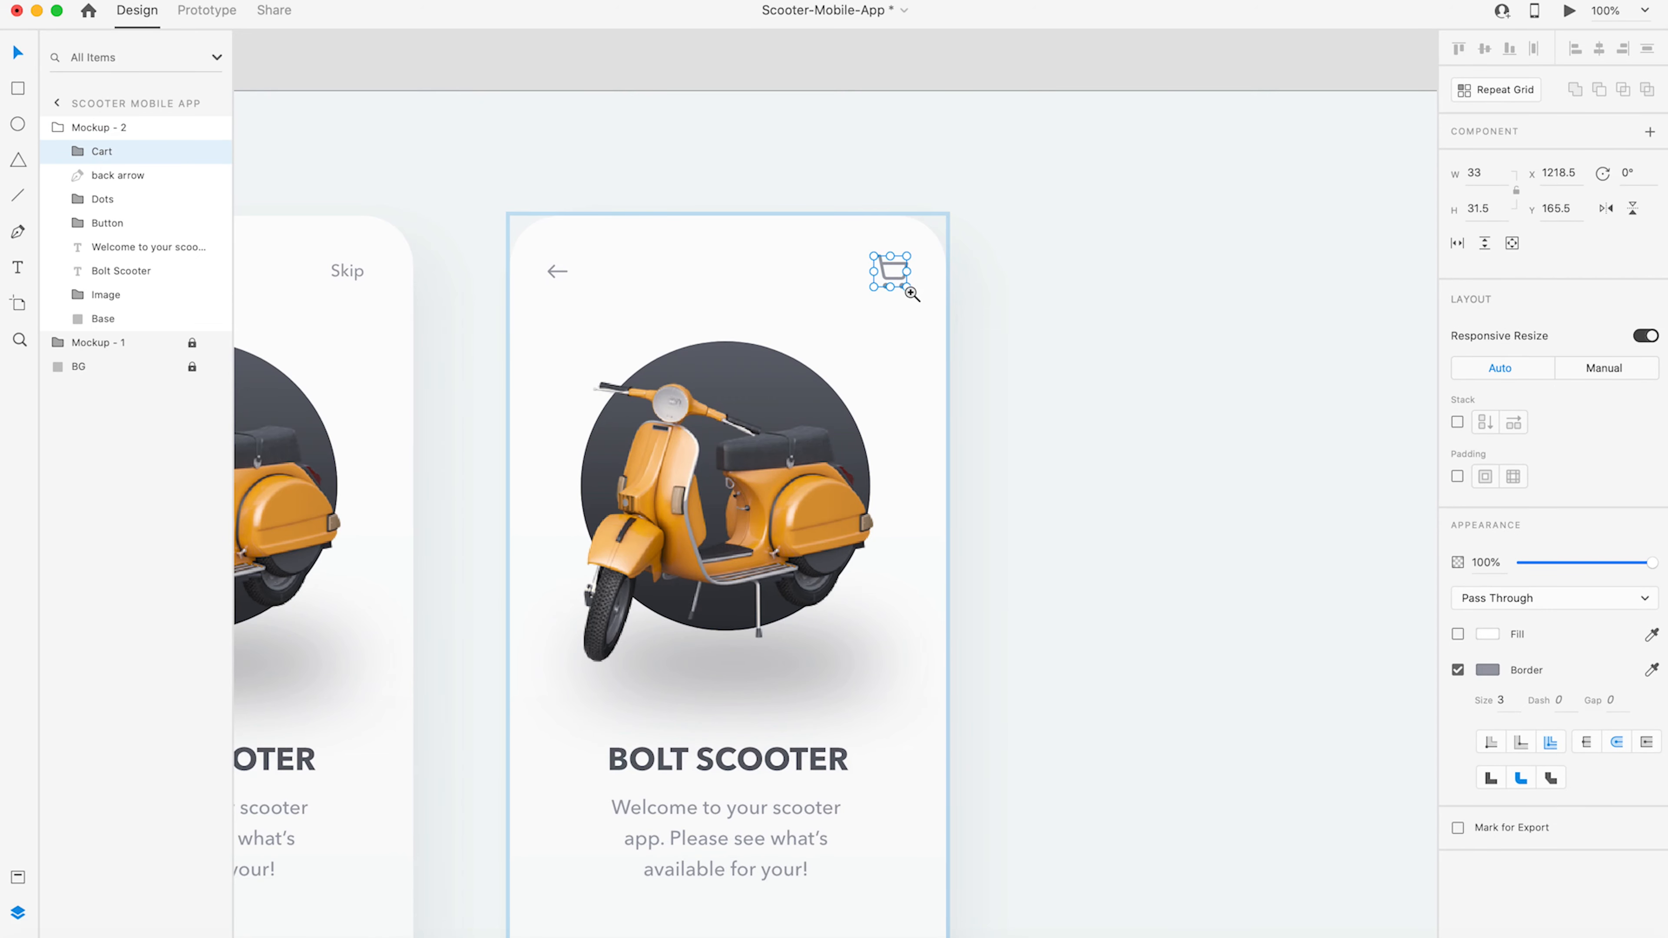
scroll(906, 275, up, 2)
key(alt)
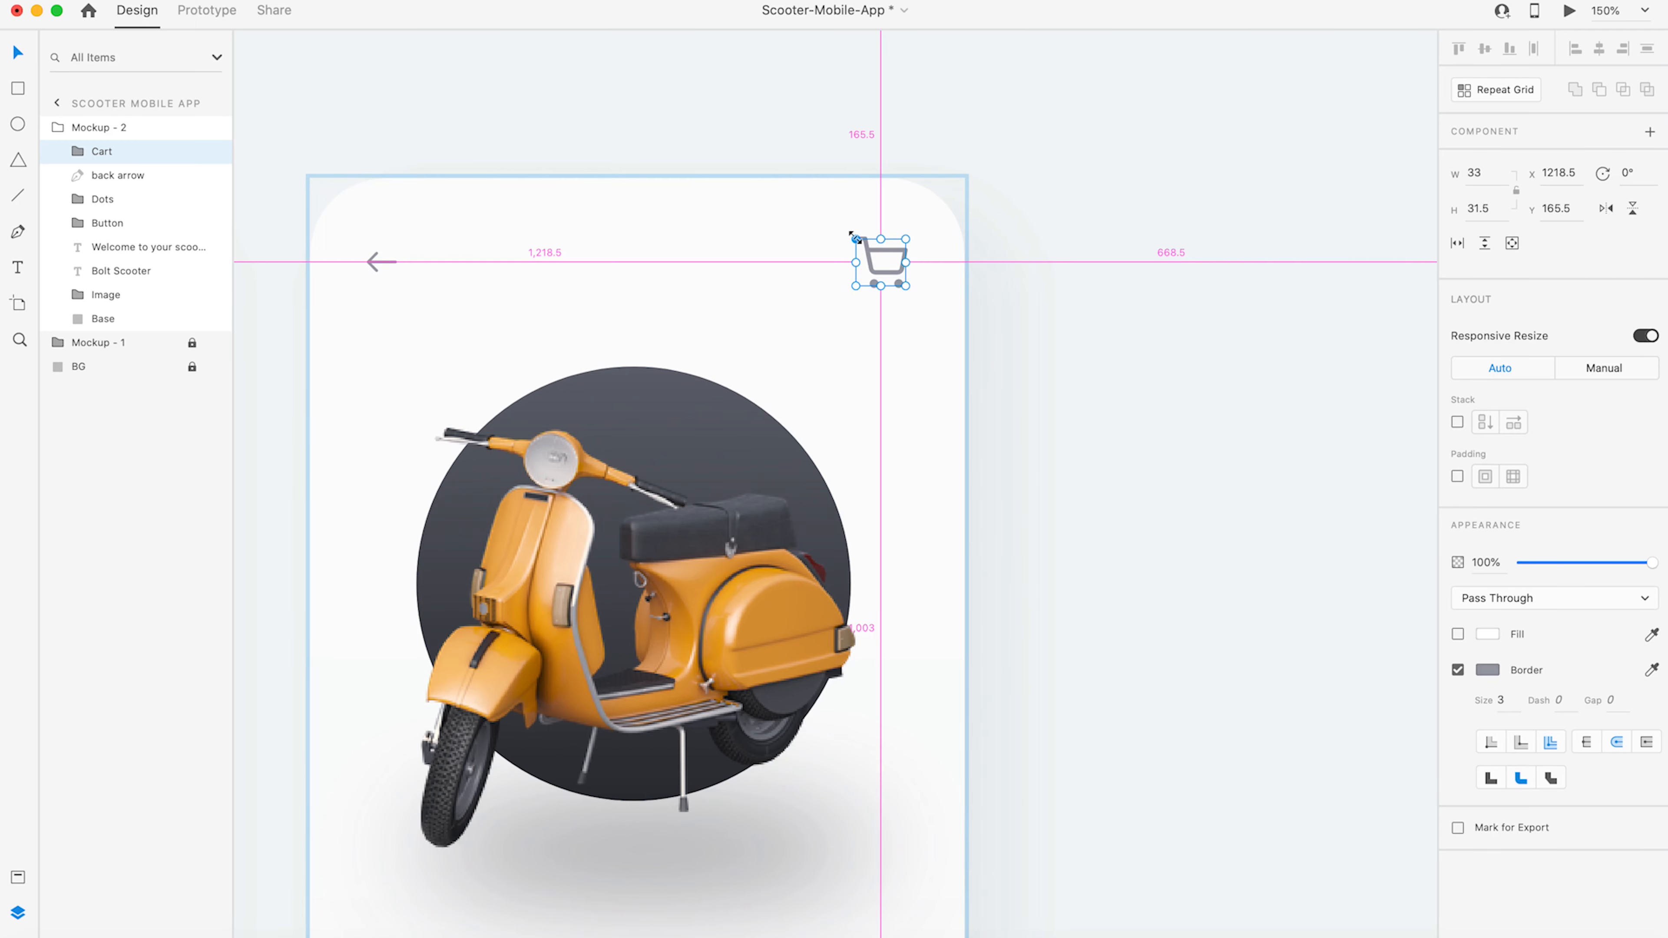
drag(856, 239, 859, 242)
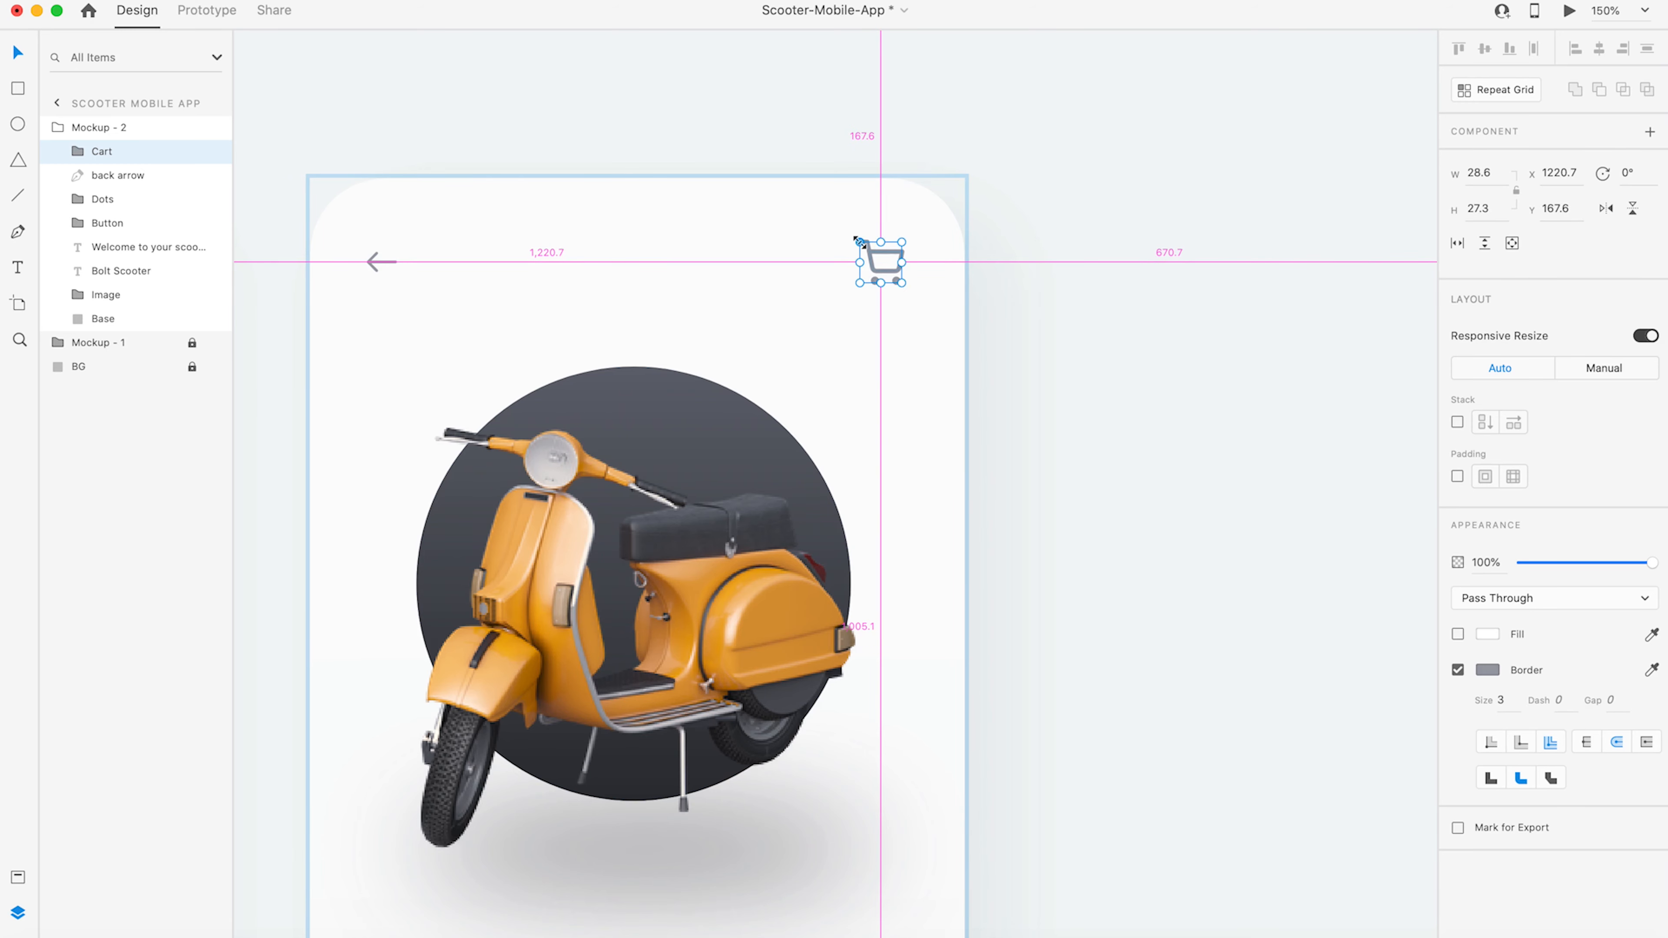
click(973, 102)
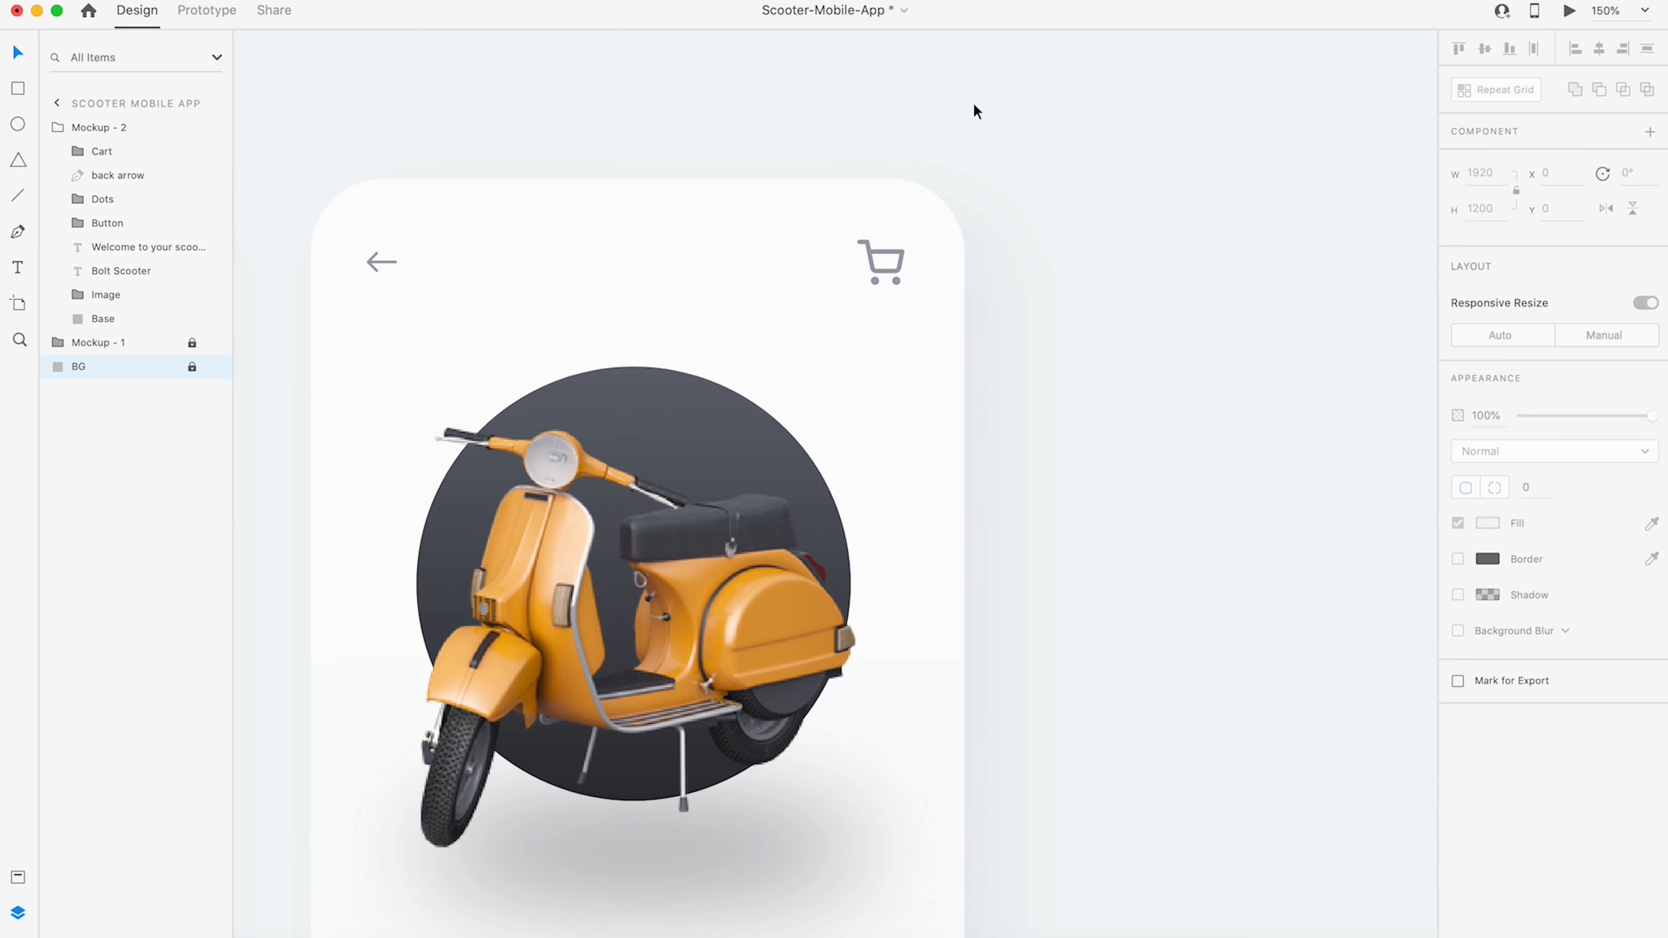
- Examine the cart icon's size and placement relative to the back arrow and the rest of the second screen
alt+super+click(859, 305)
alt+super+click(895, 316)
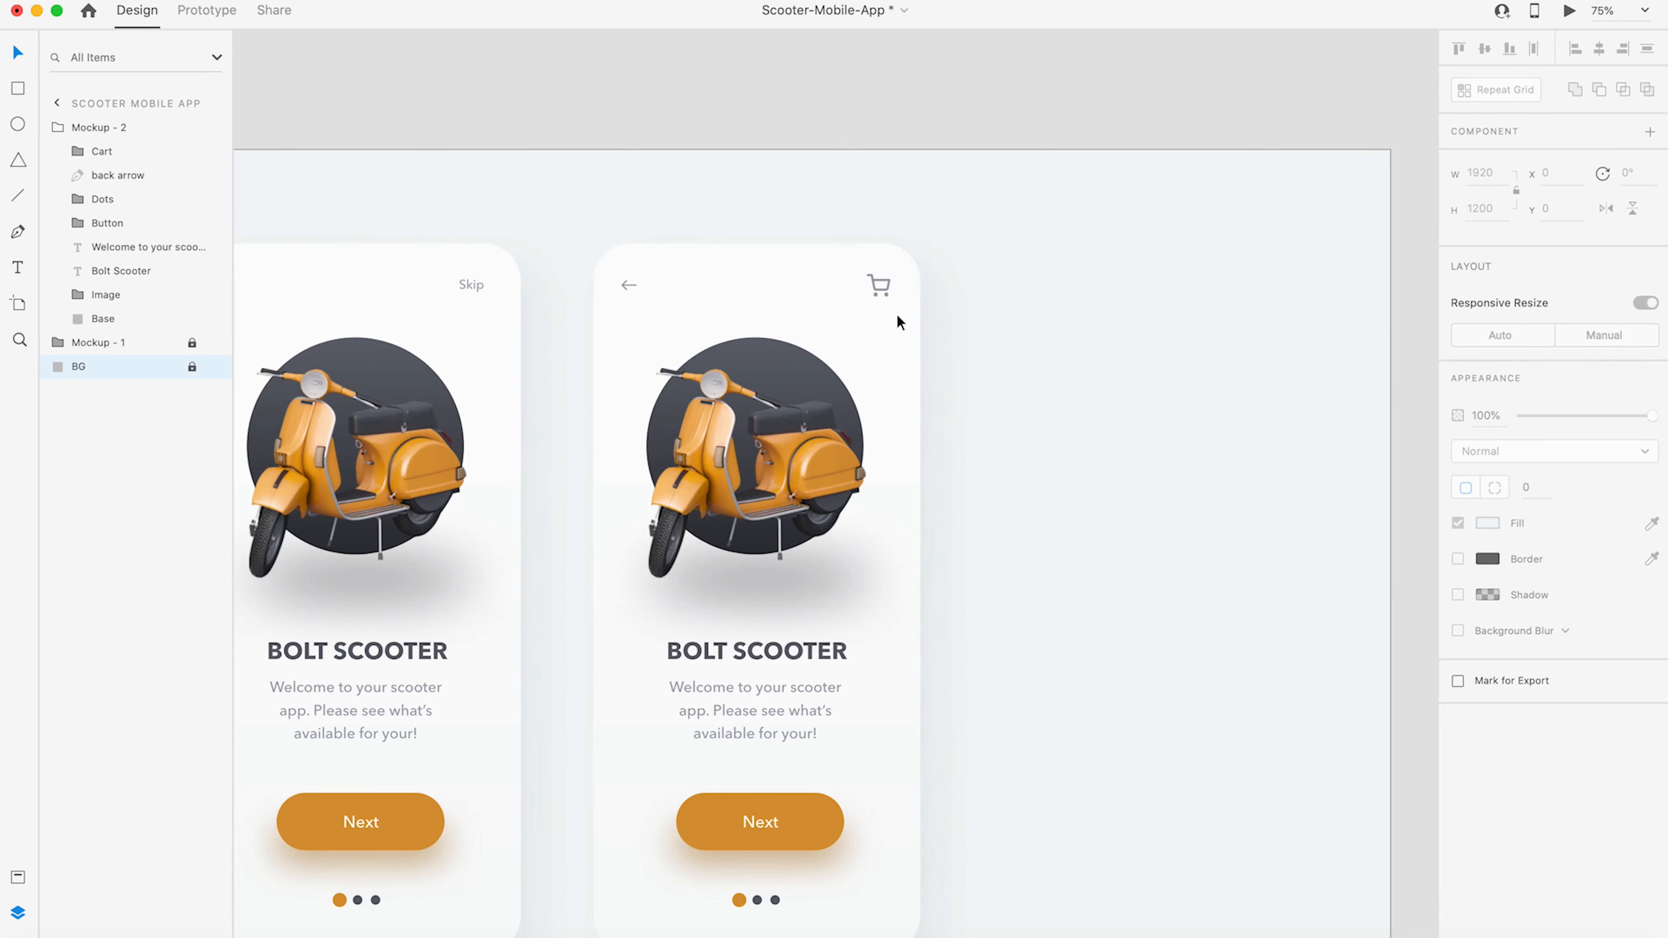
super+click(867, 299)
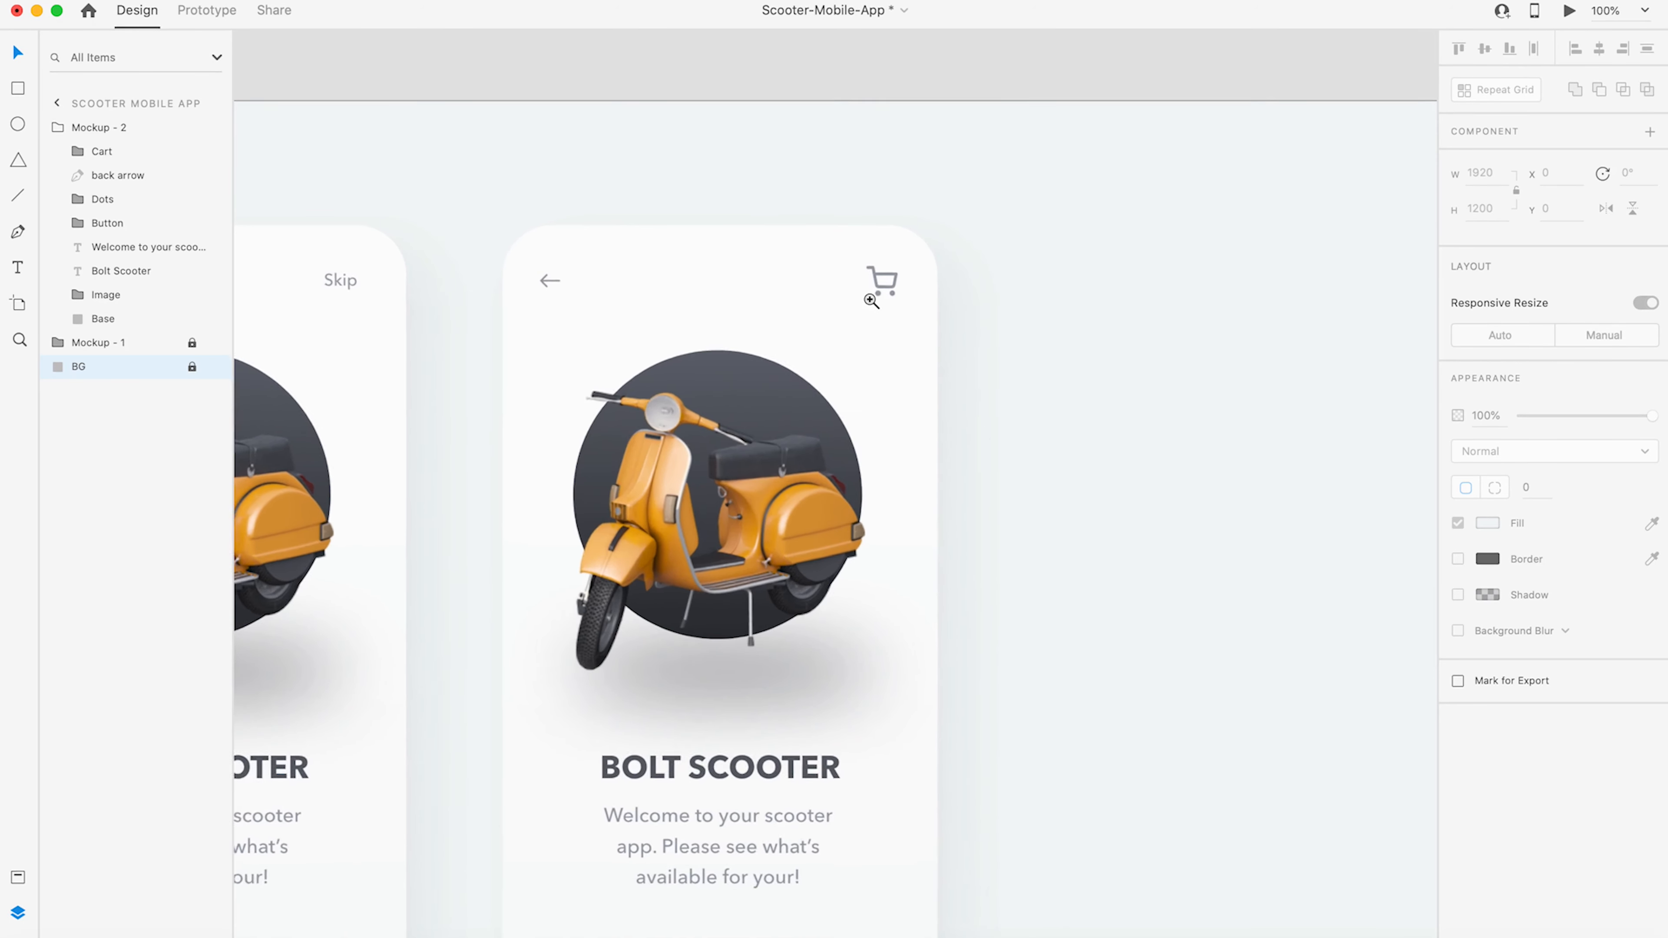
double_click(895, 279)
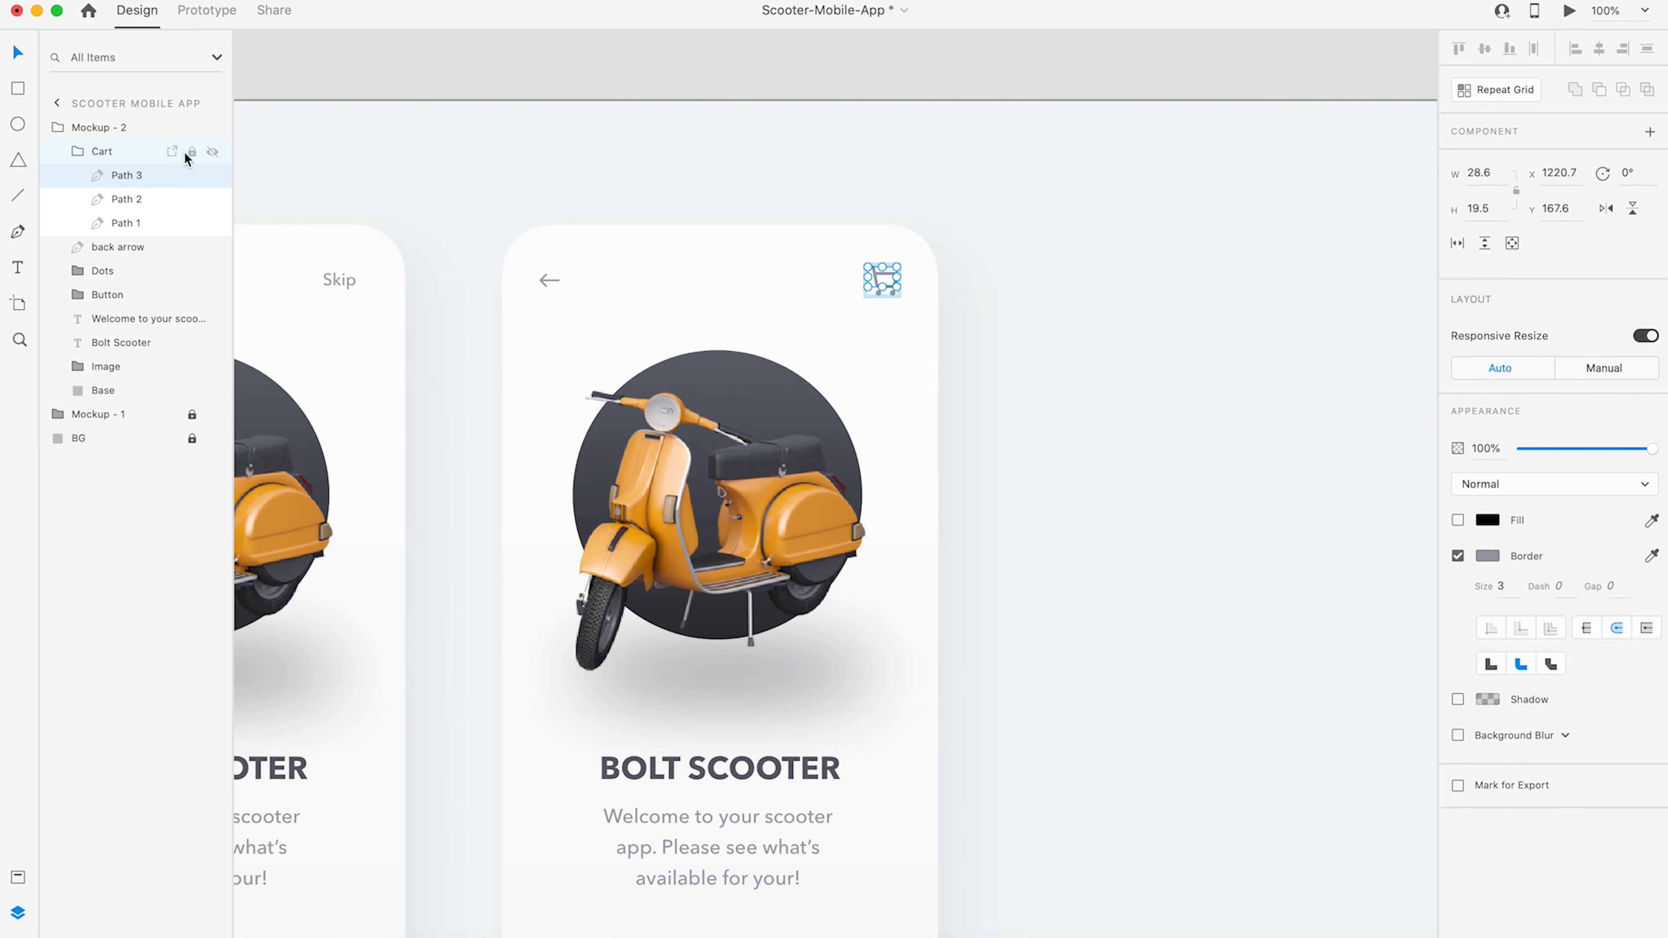
click(79, 153)
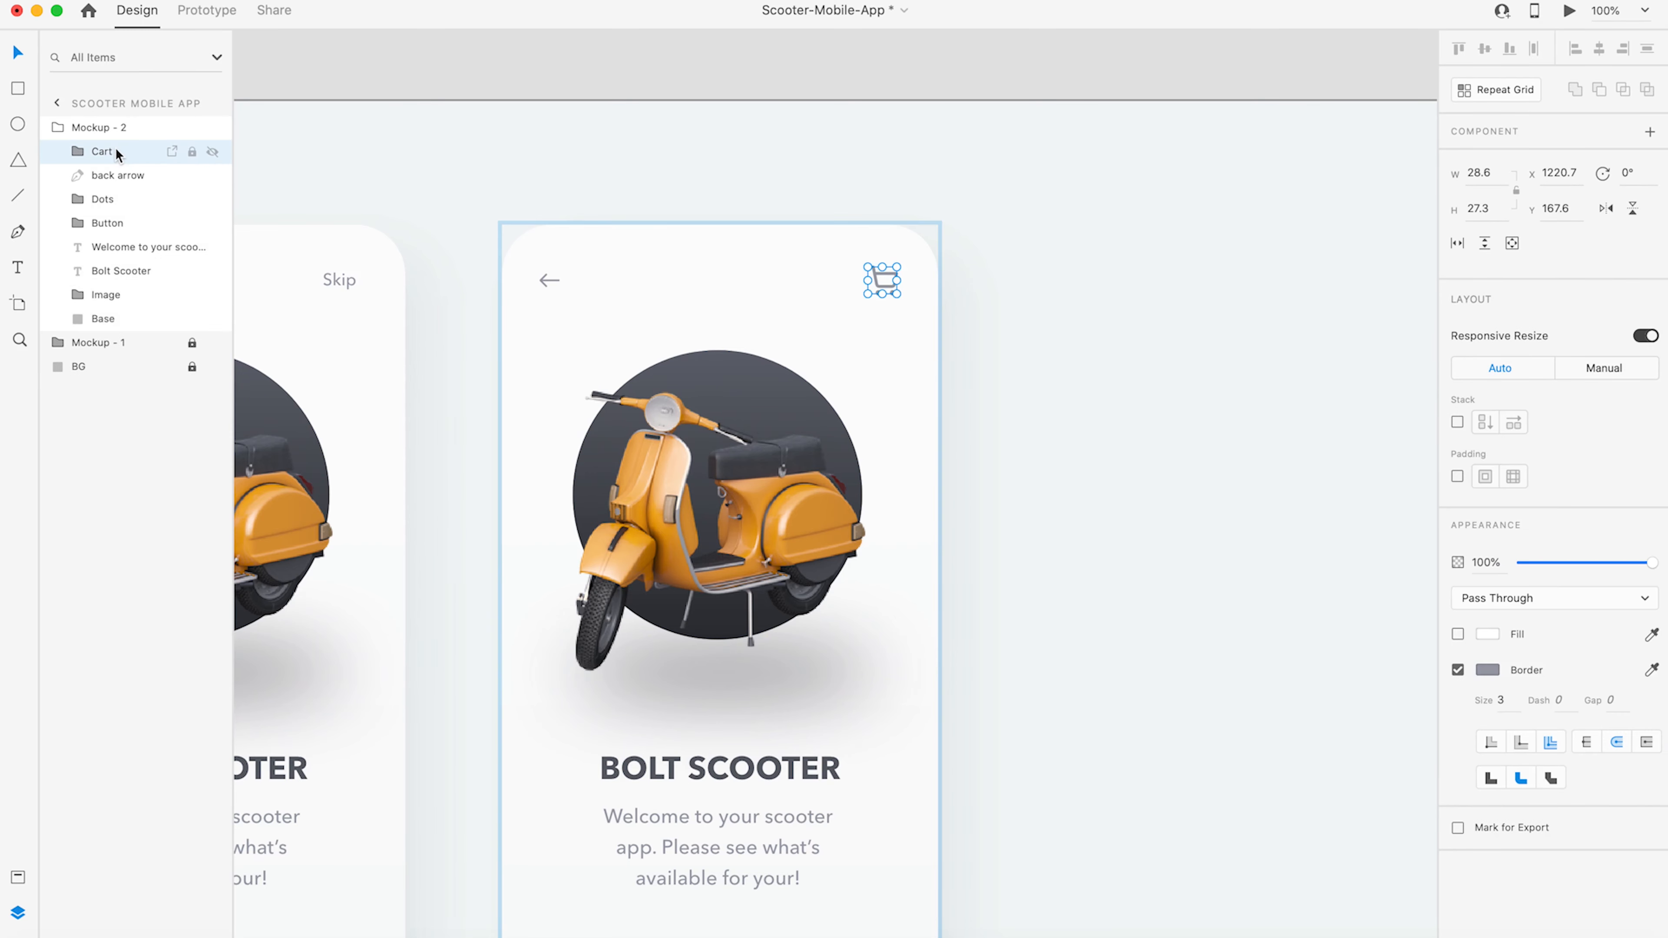
click(869, 318)
key(space)
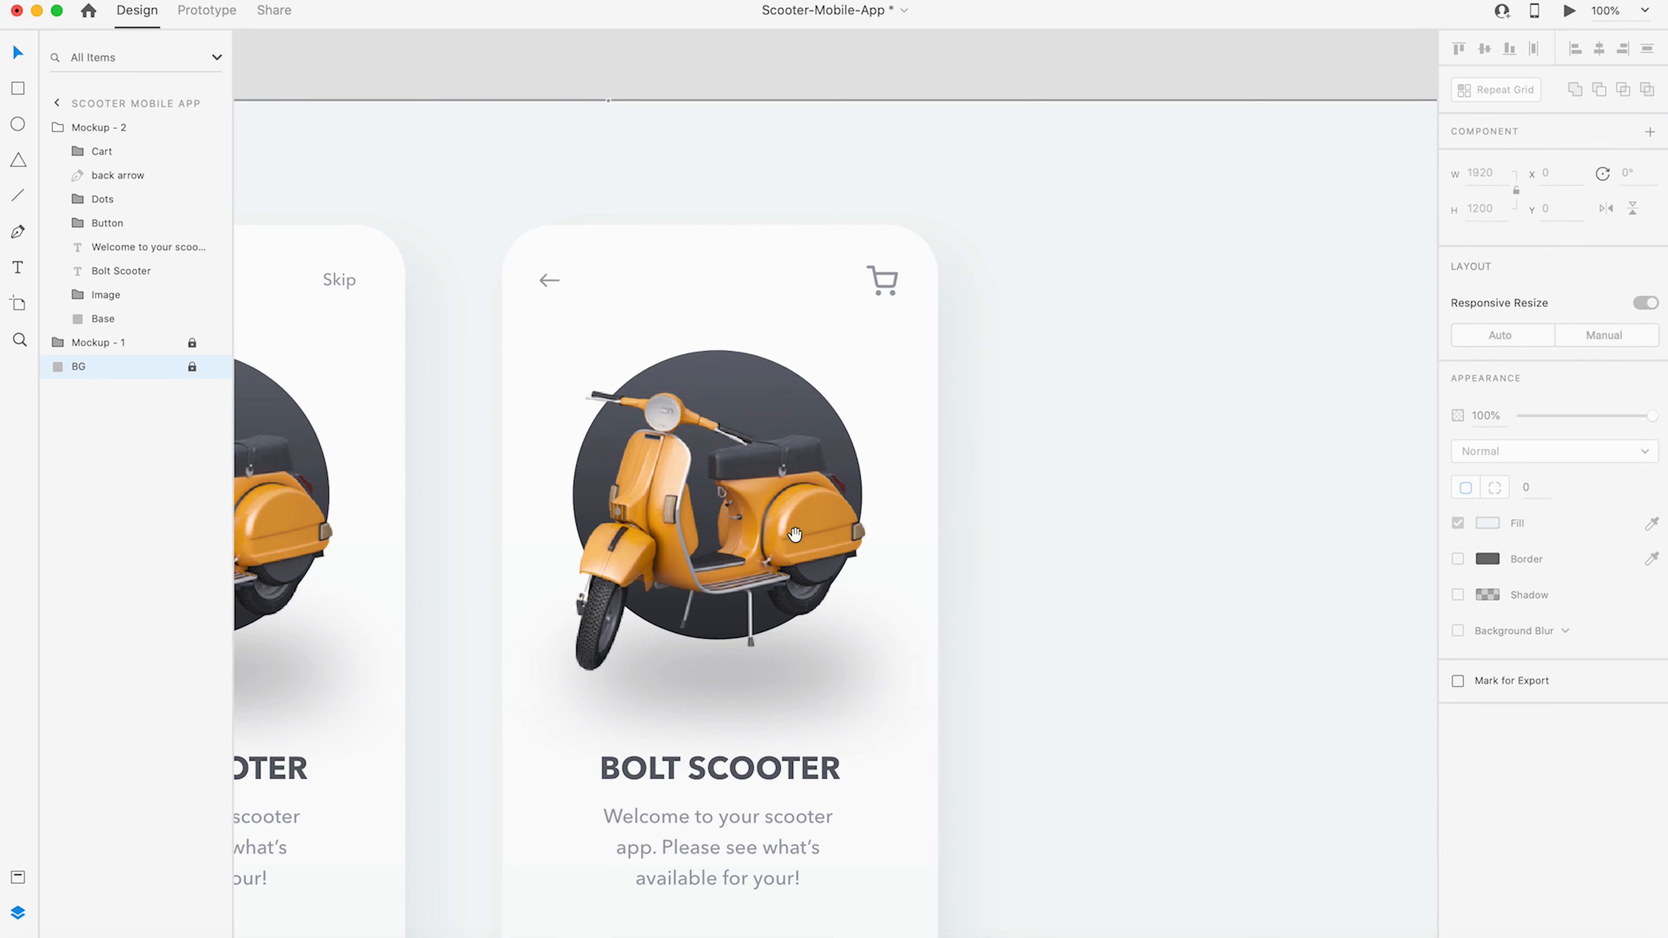
mouse_move(794, 536)
mouse_down()
mouse_move(797, 344)
mouse_move(773, 587)
mouse_move(774, 537)
mouse_up()
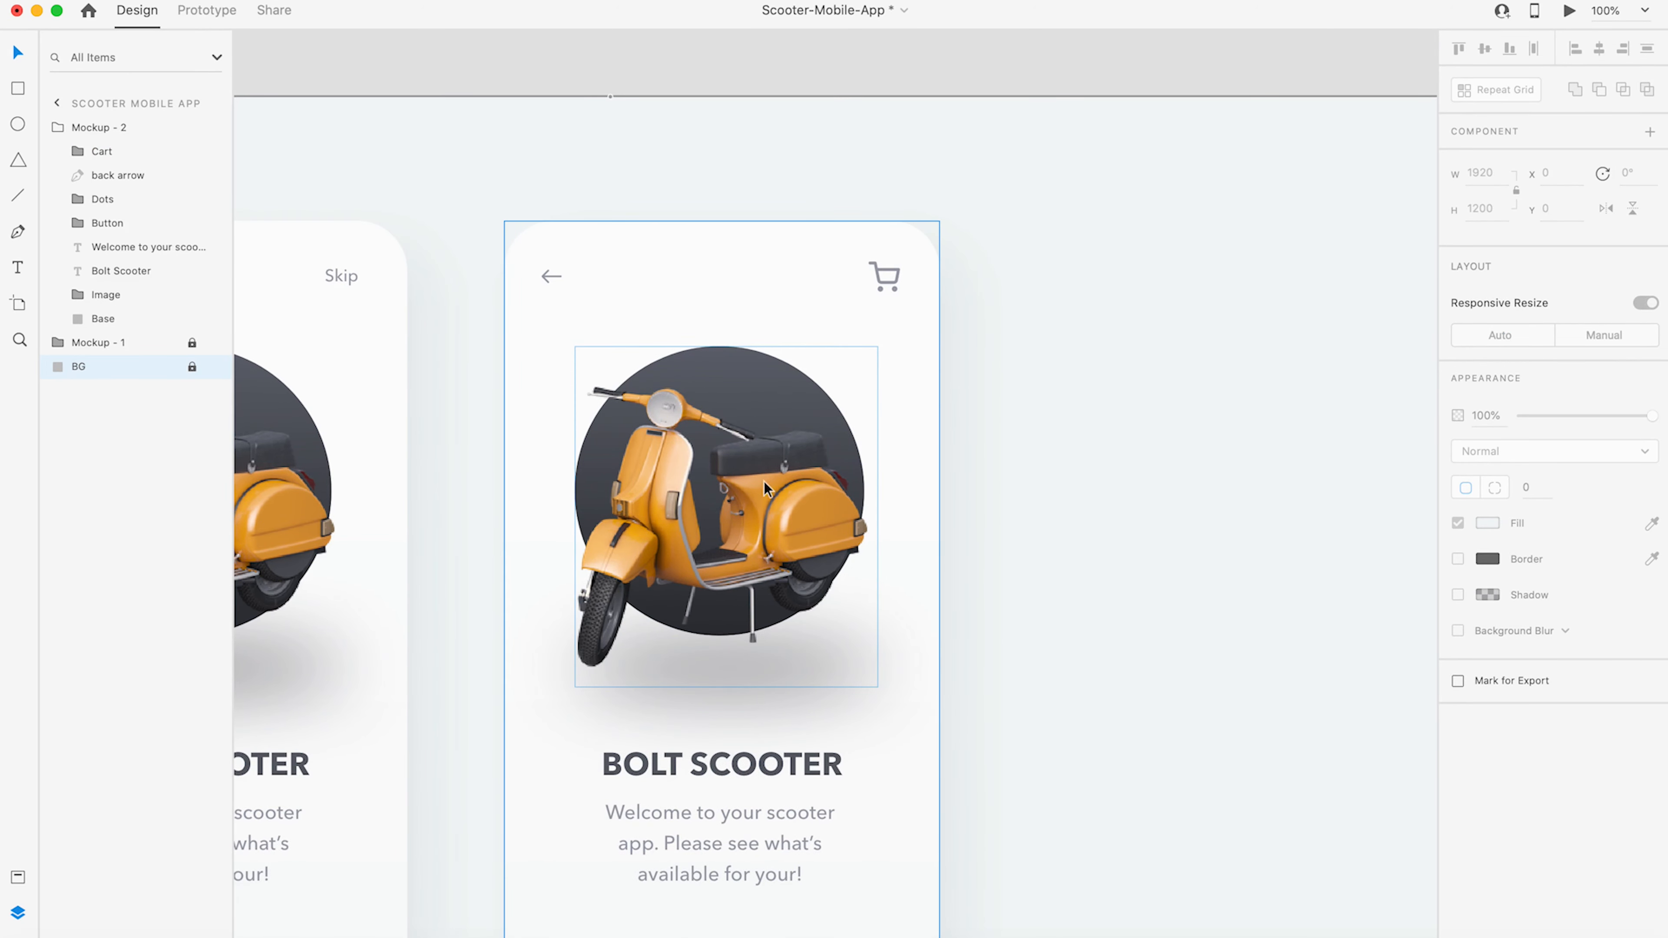
- Delete the scooter picture from the second screen's Image group, keeping the dark circle and shadow
double_click(786, 489)
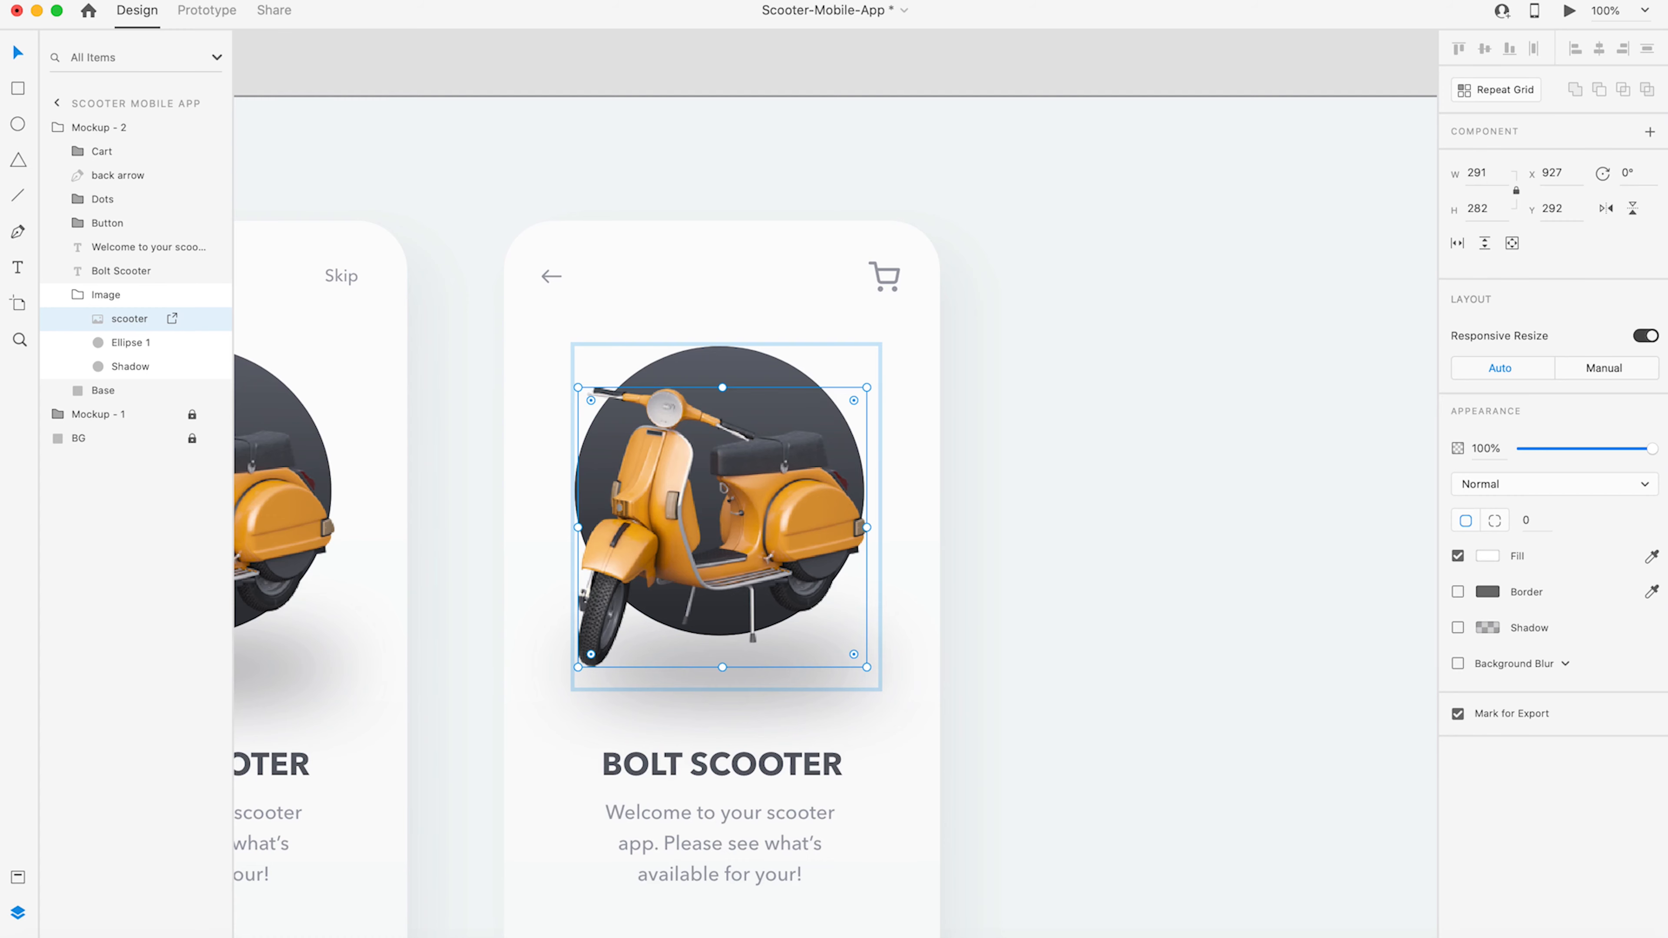
key(super+Tab)
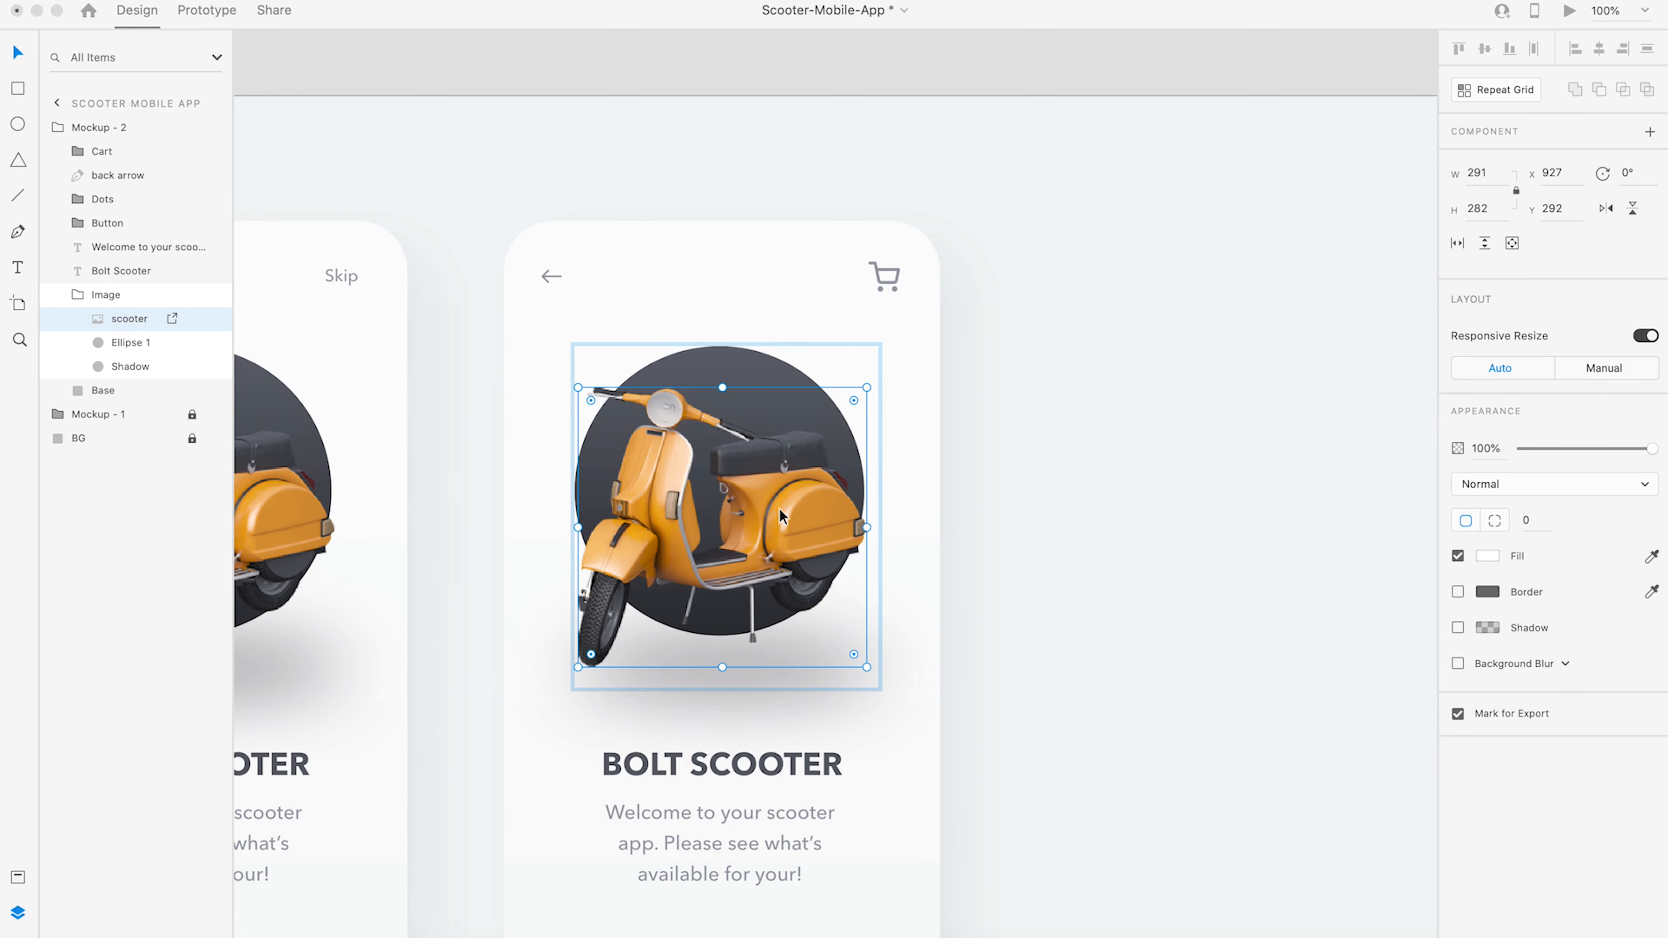
click(780, 511)
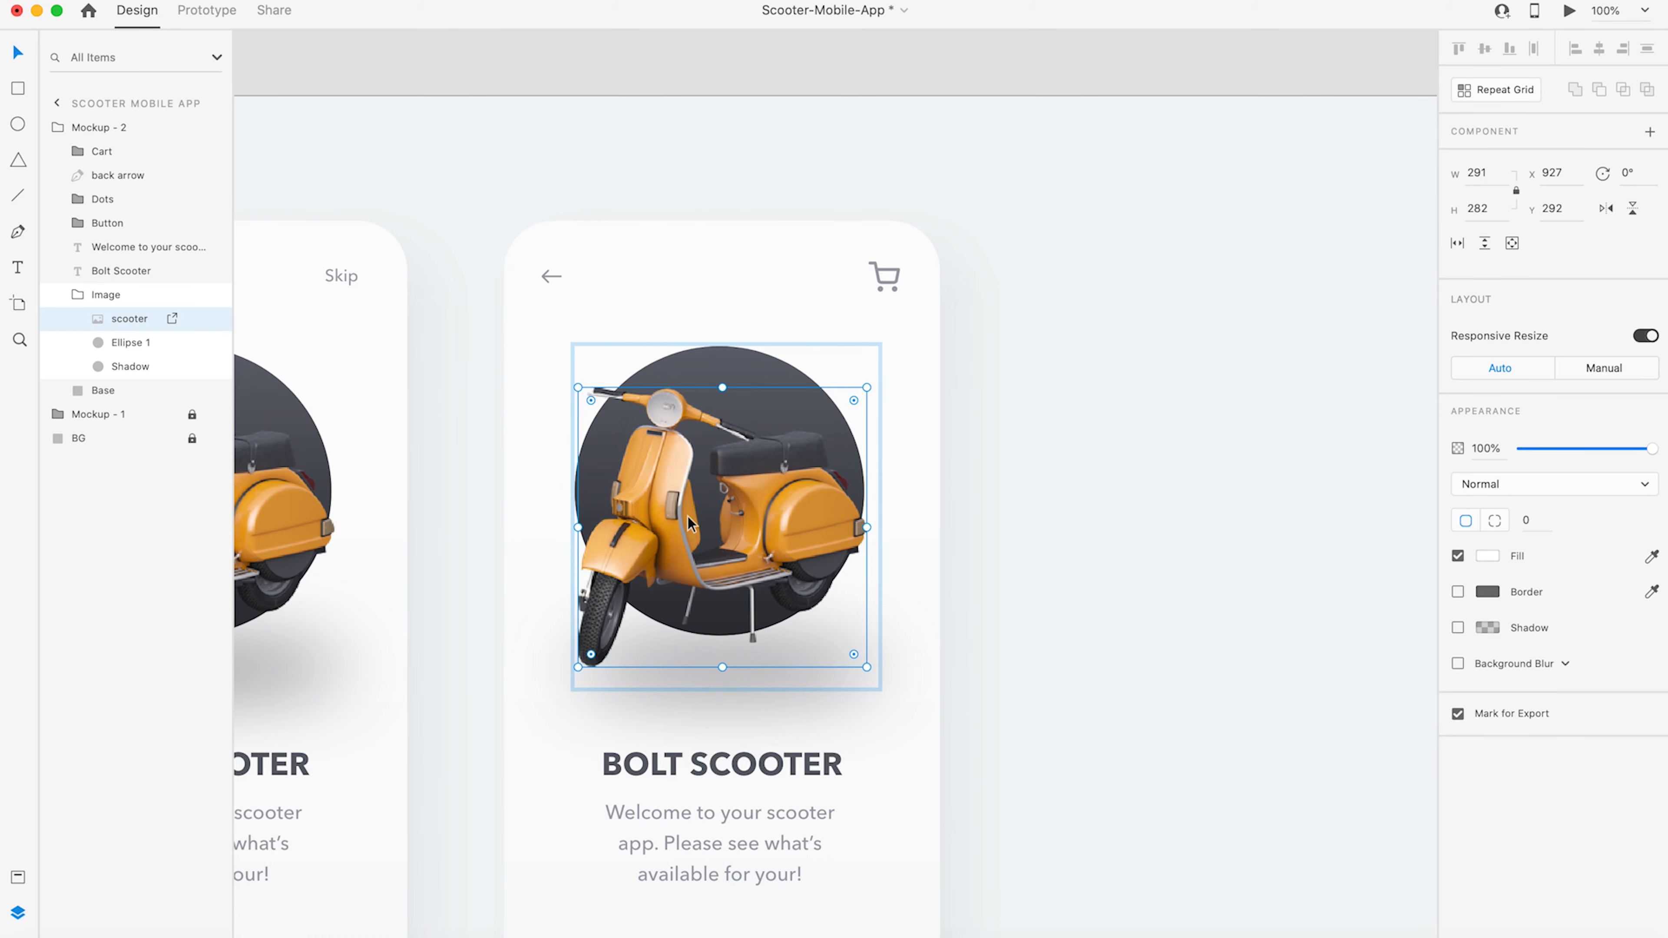
click(131, 343)
click(134, 320)
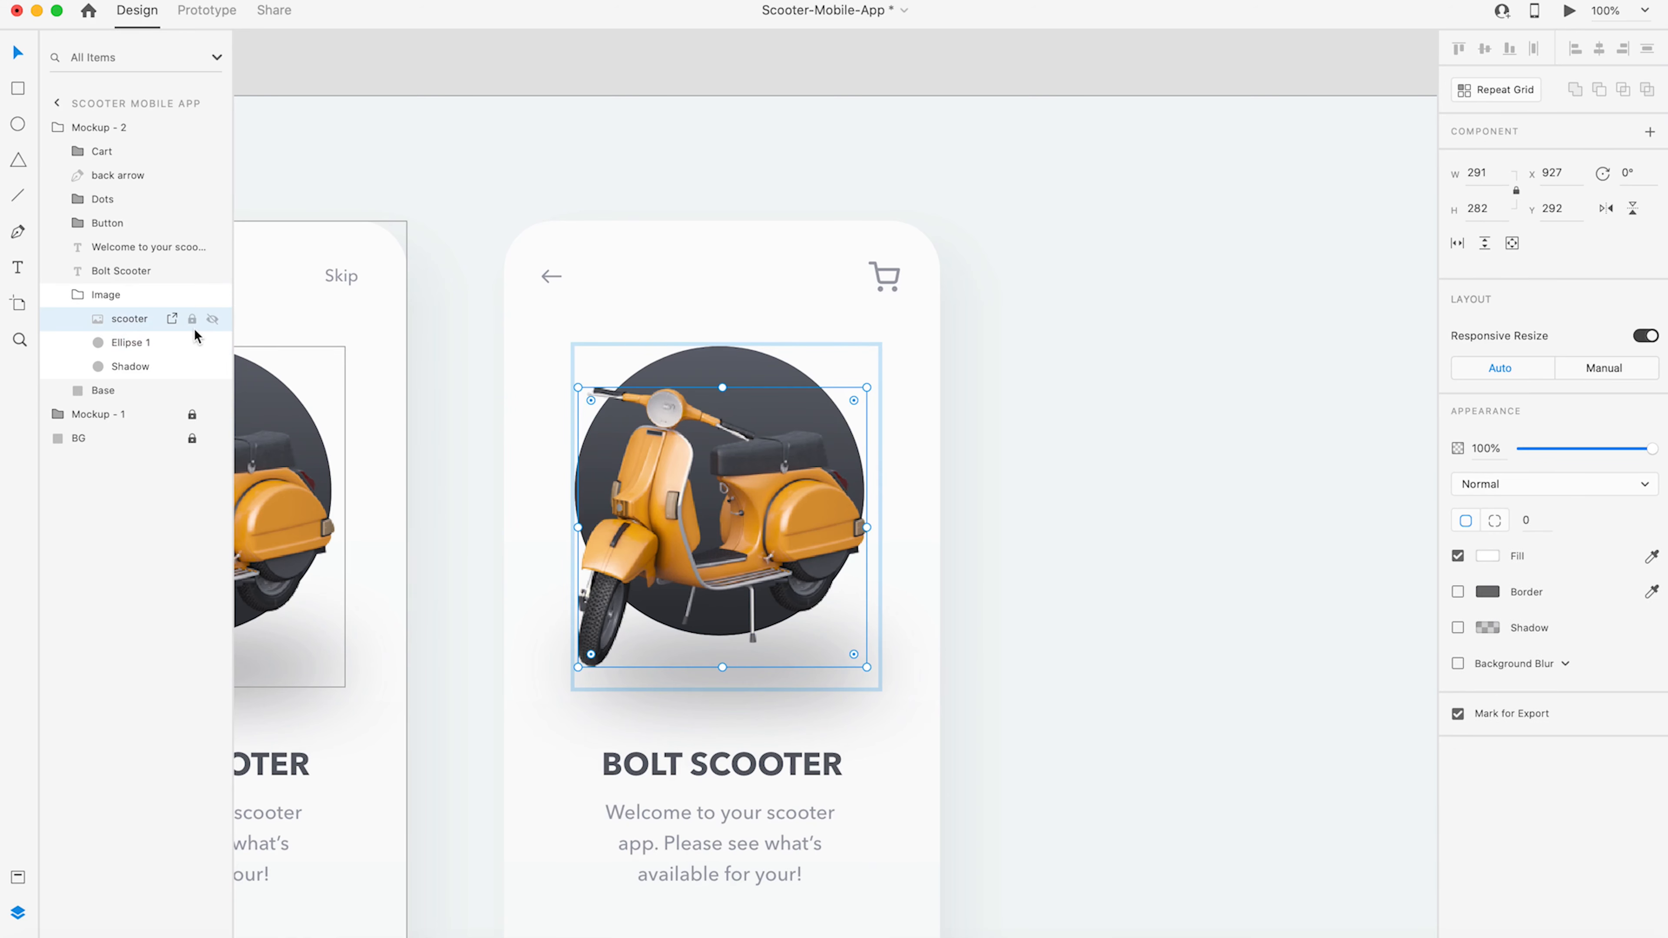
key(Delete)
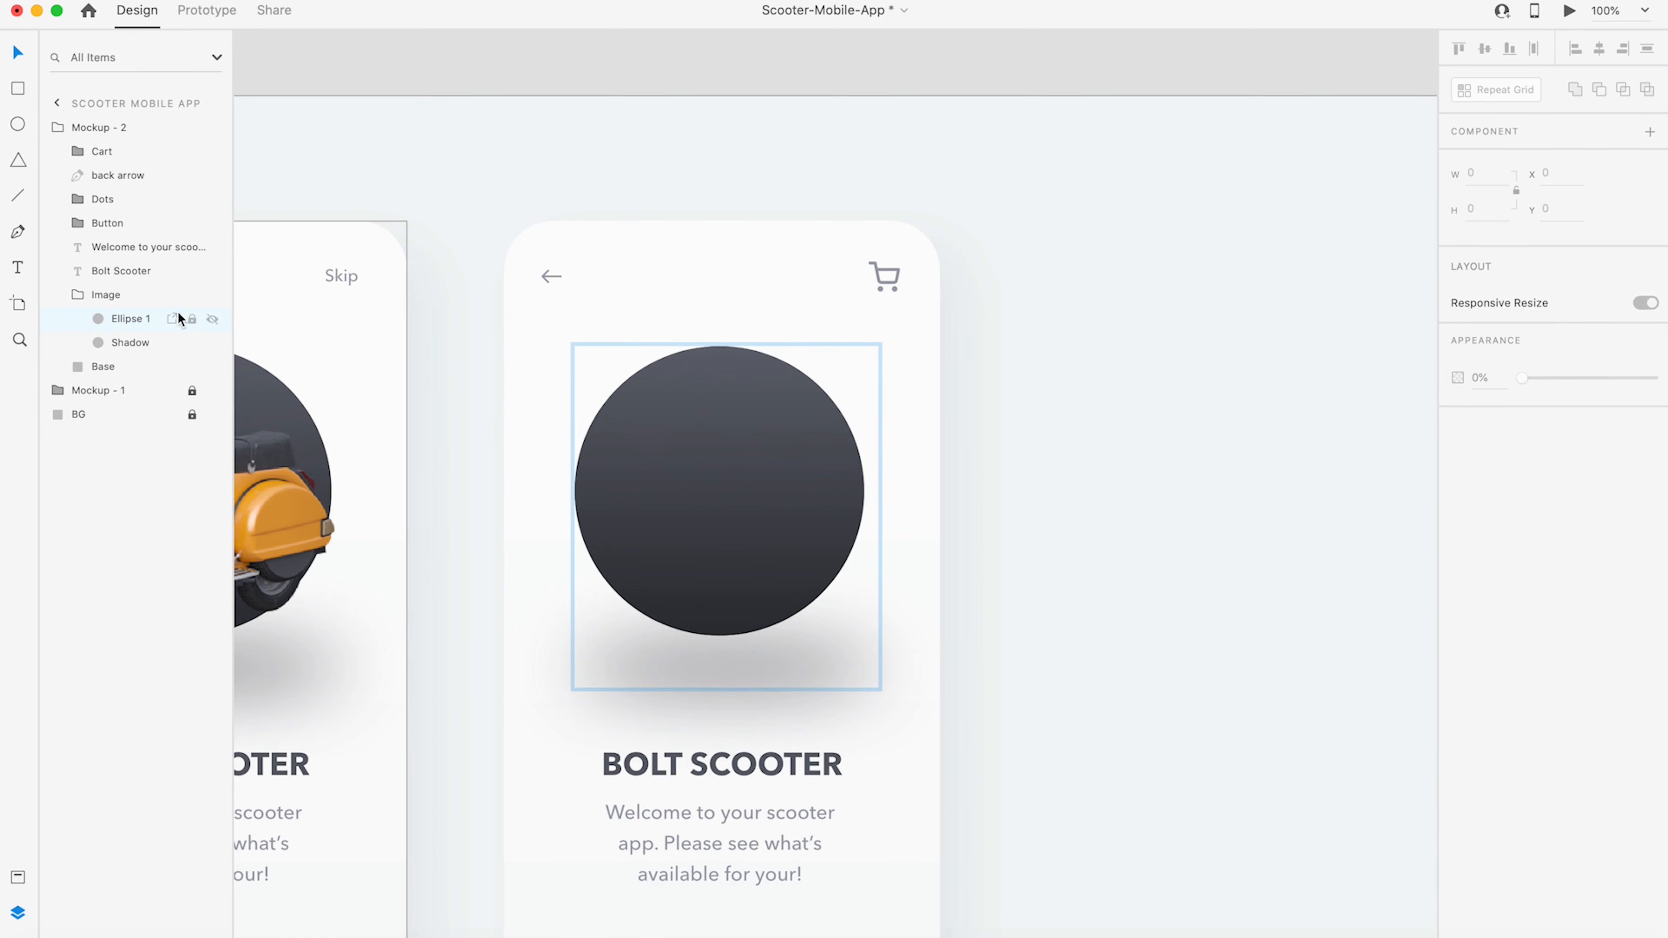
- Import the scooter-2 picture into the second screen's Image group, layered directly above the dark circle
click(125, 318)
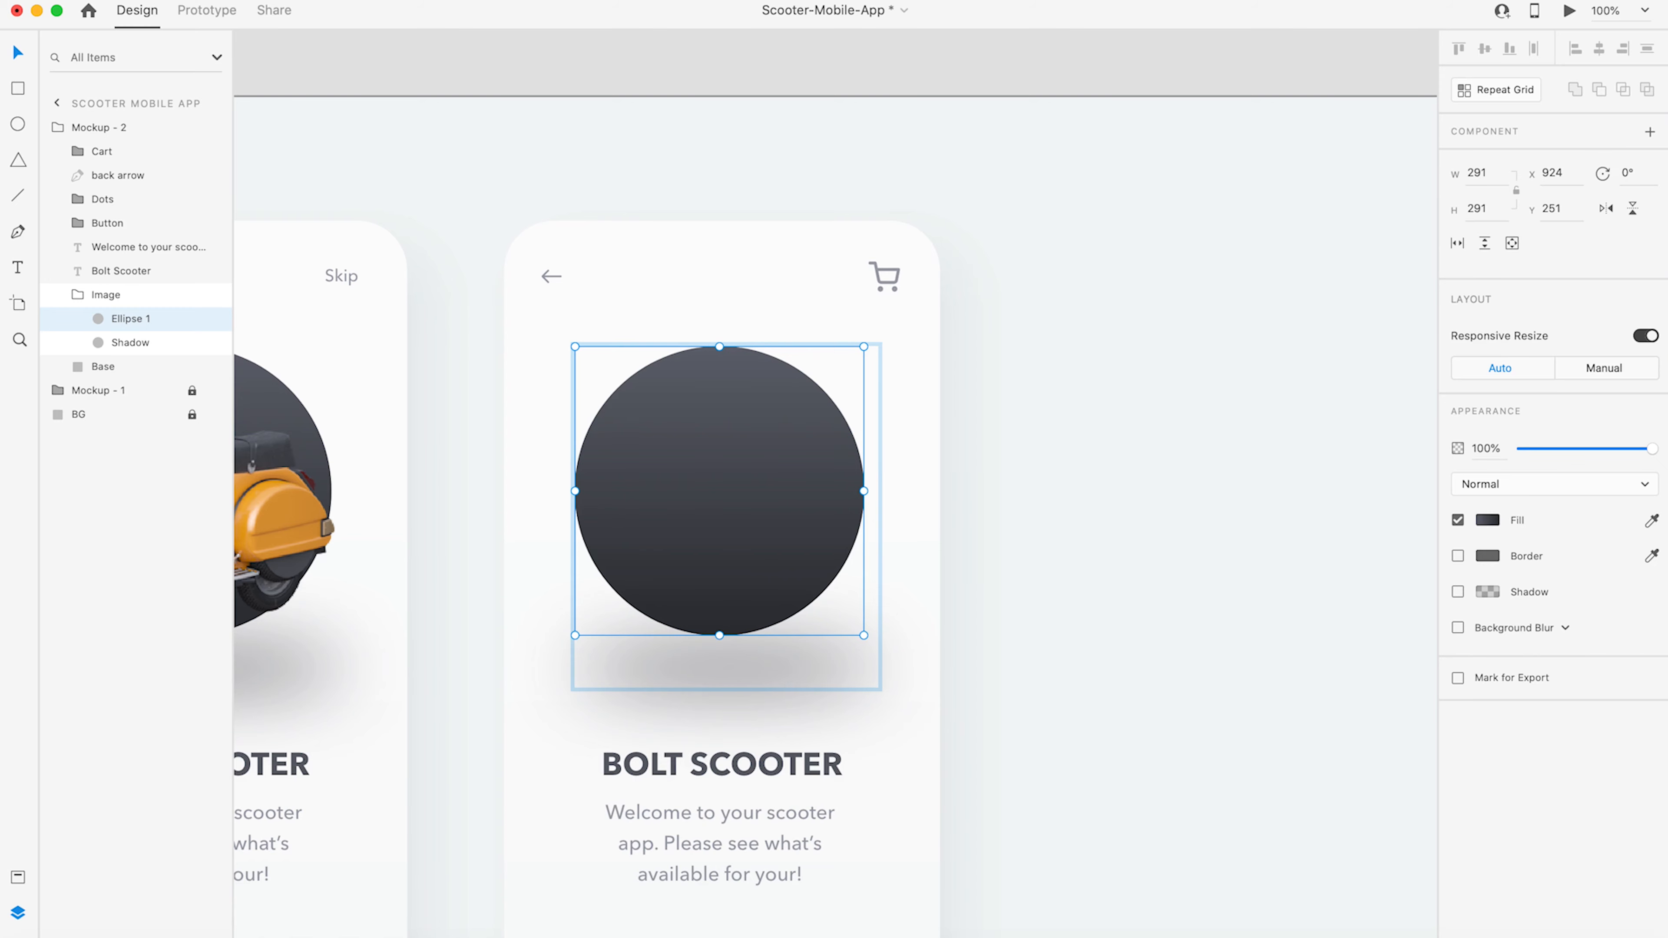
key(super+Tab)
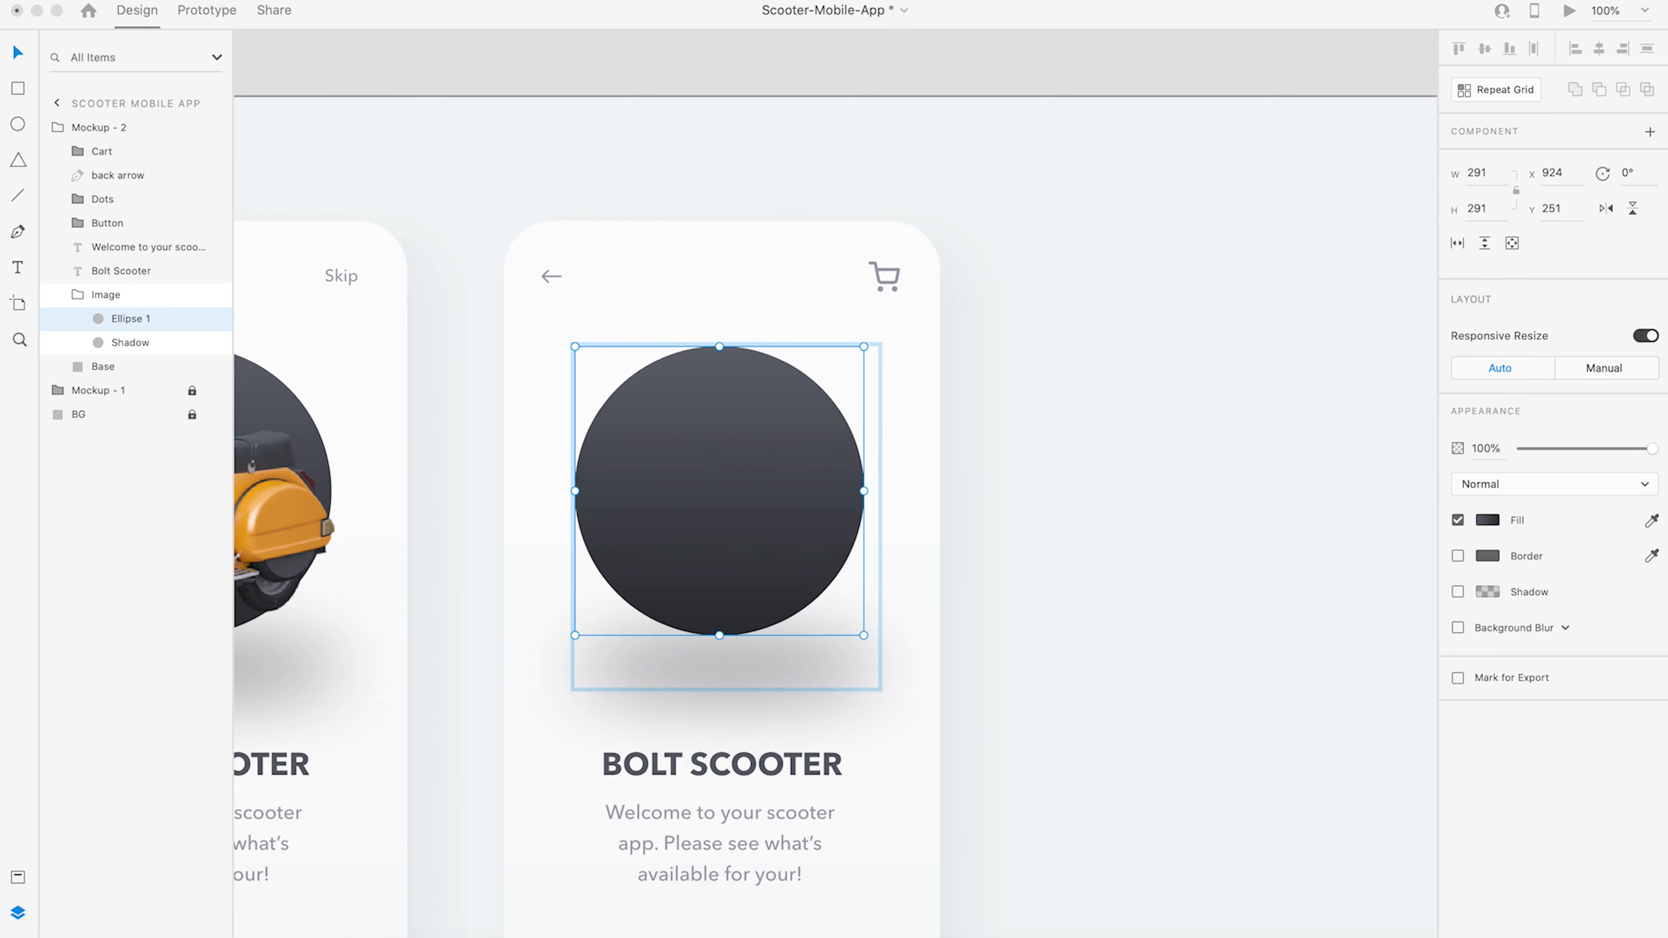
drag(1050, 588, 1103, 545)
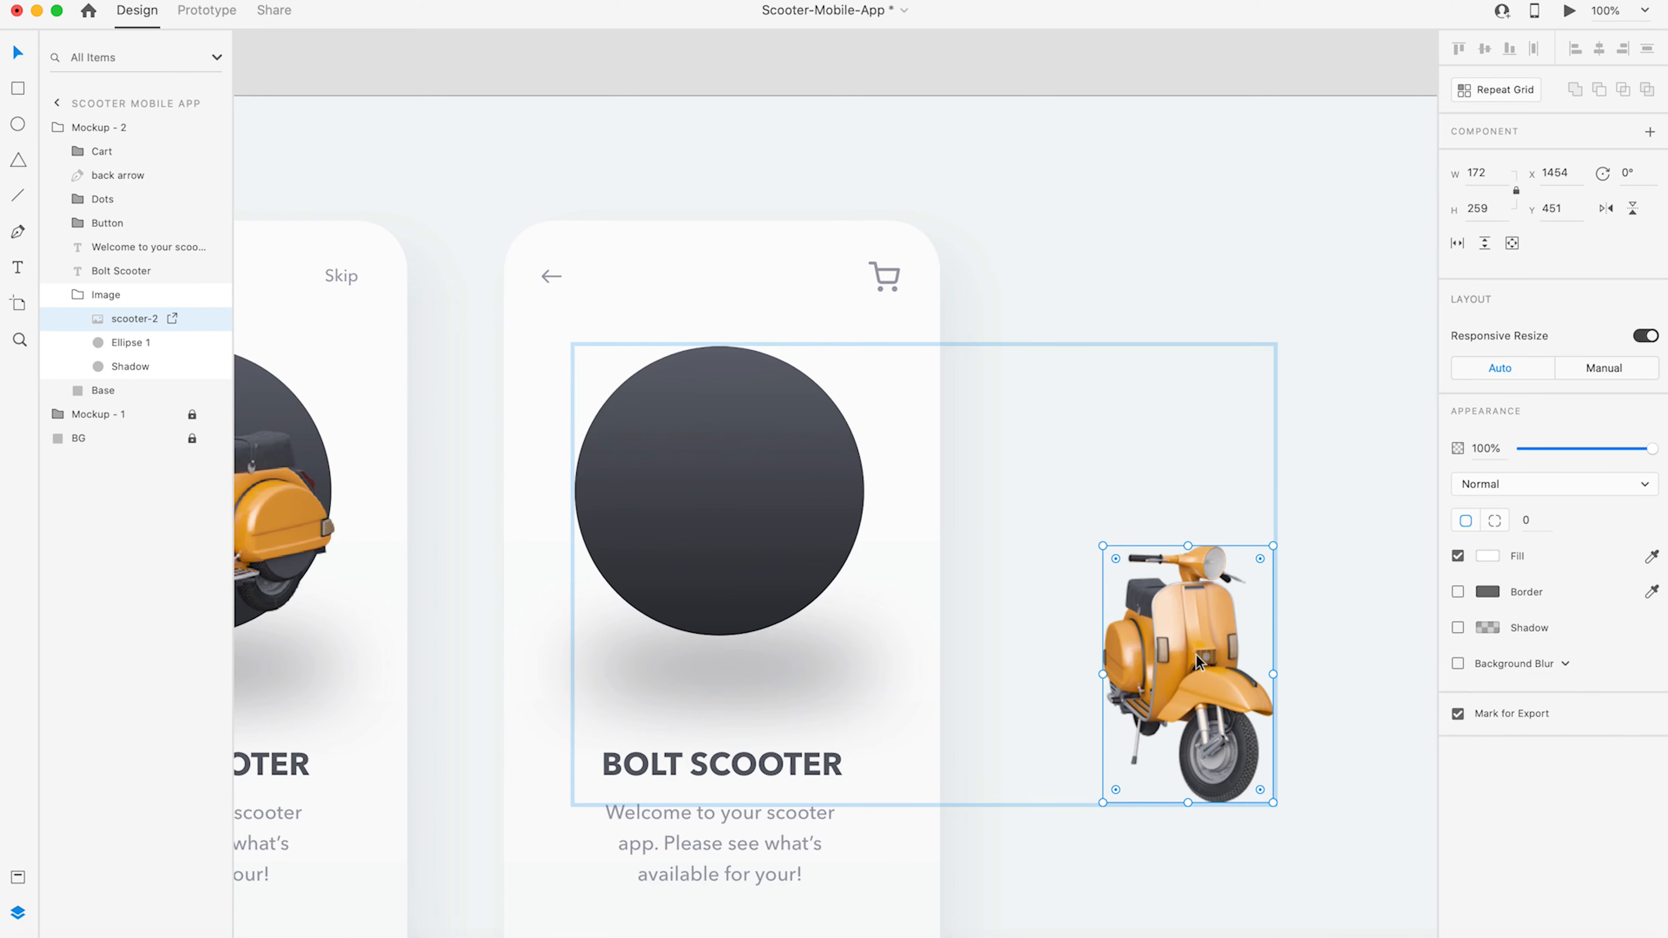
- Position the new scooter picture over the dark circle with its front wheel on the shadow, at about X 991, Y 325
drag(1196, 660, 739, 513)
drag(811, 655, 831, 679)
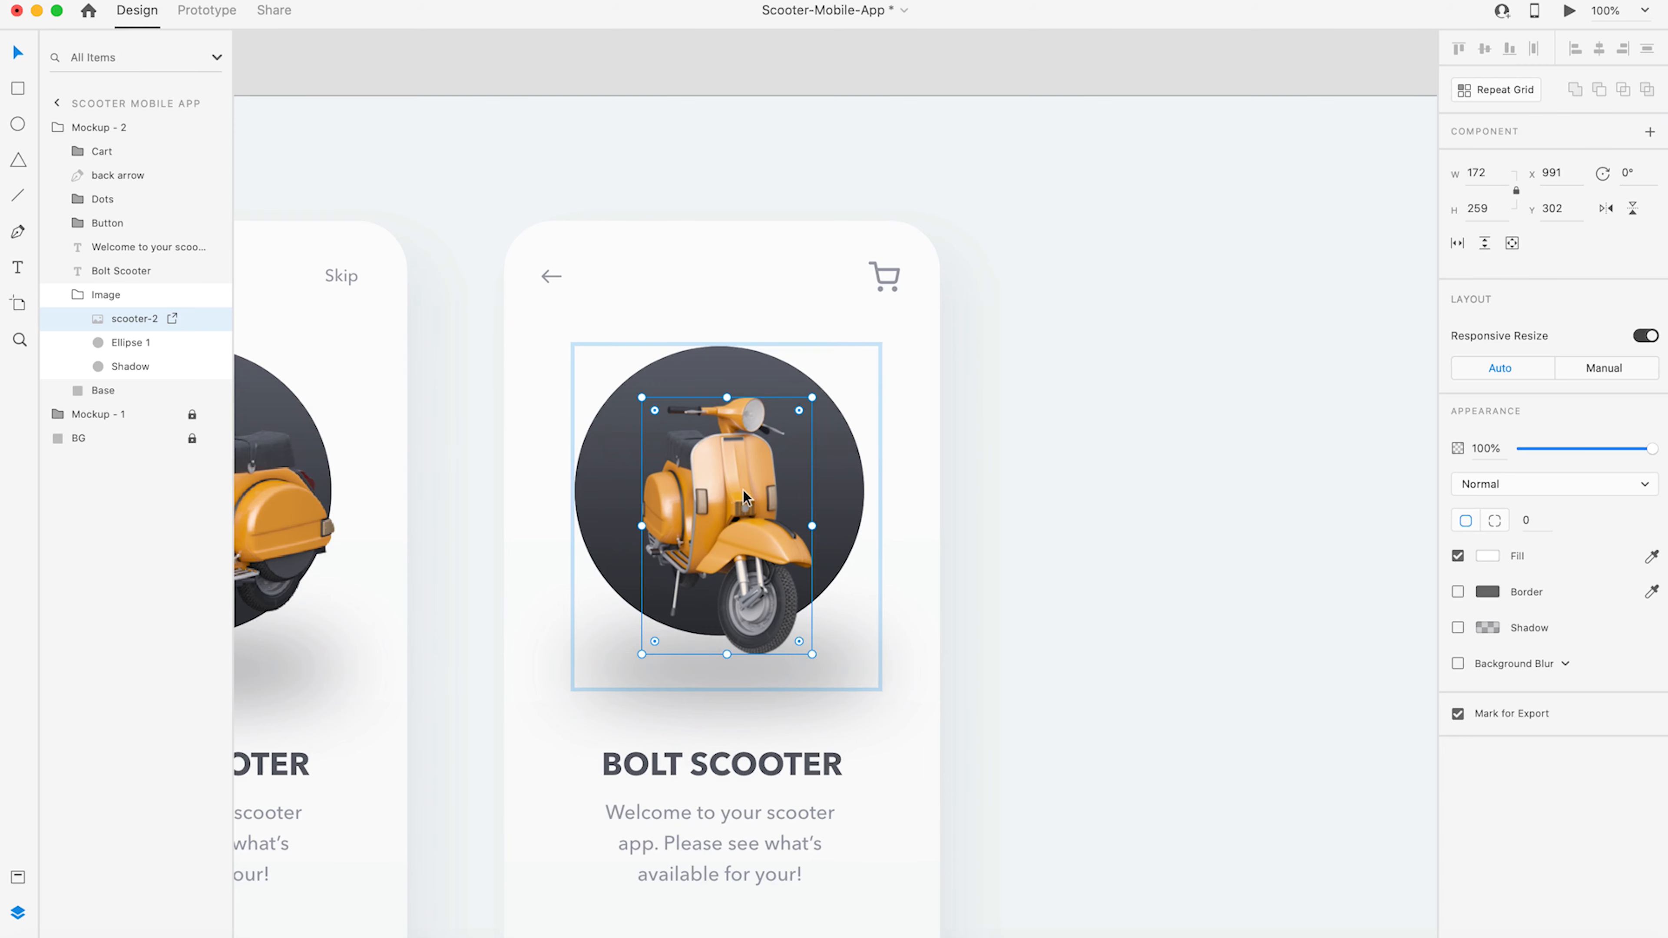
key(super+z)
drag(747, 501, 740, 520)
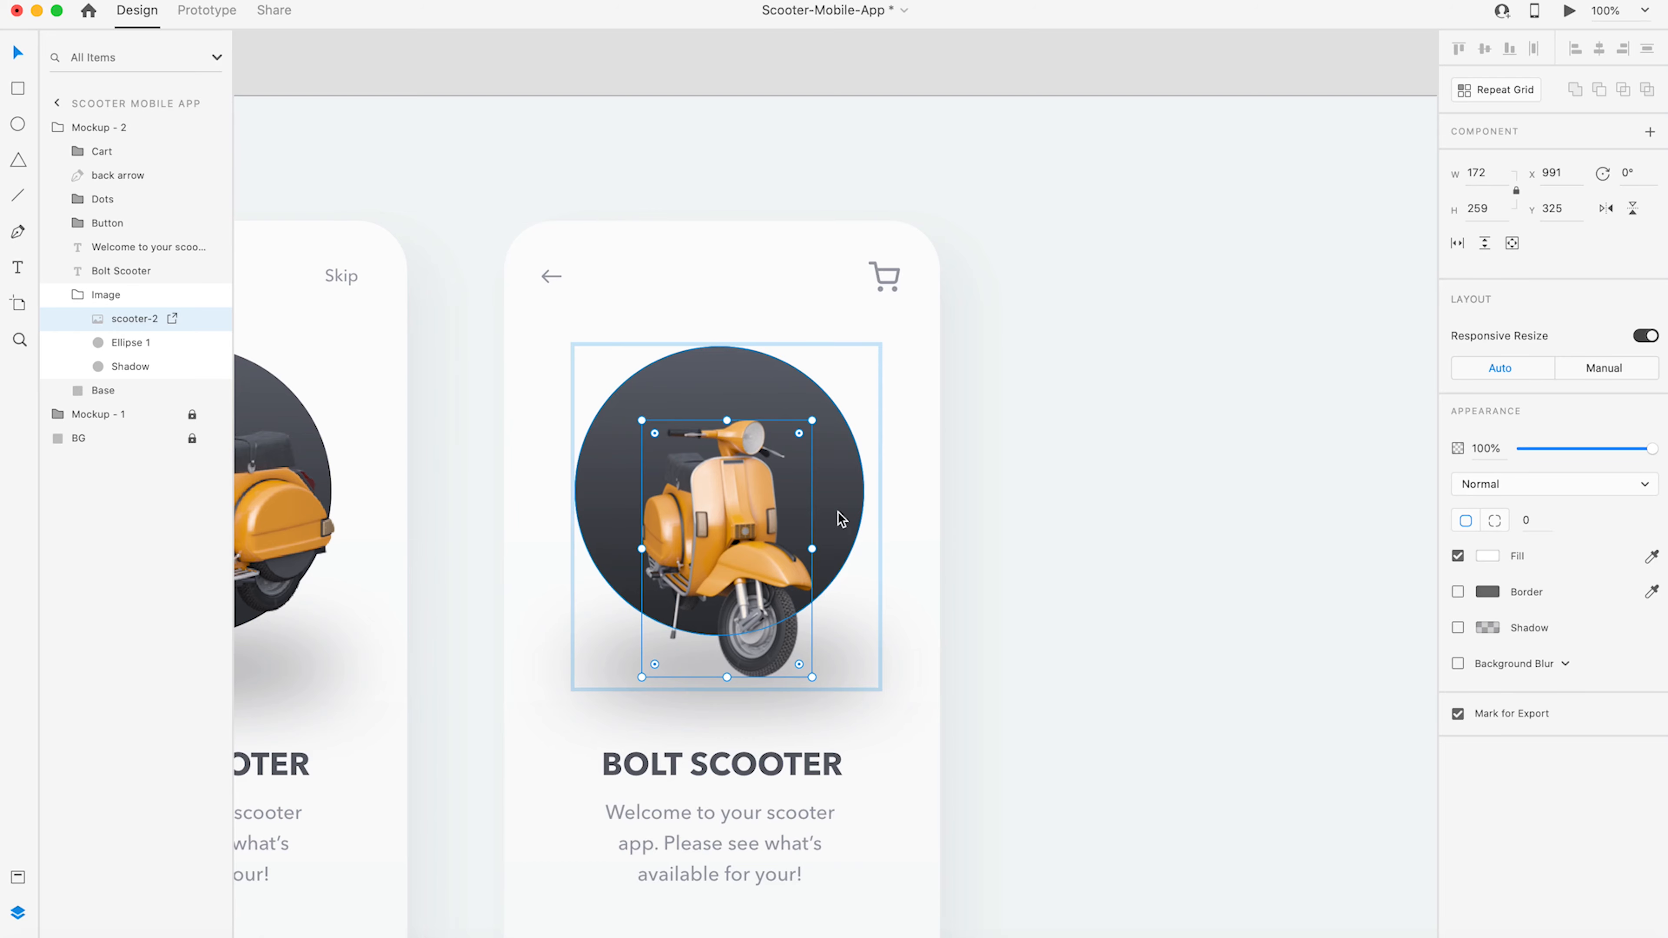
- Move the Dots group from below the Next button up between the scooter and the Bolt Scooter heading, to about Y 614
scroll(828, 512, down, 5)
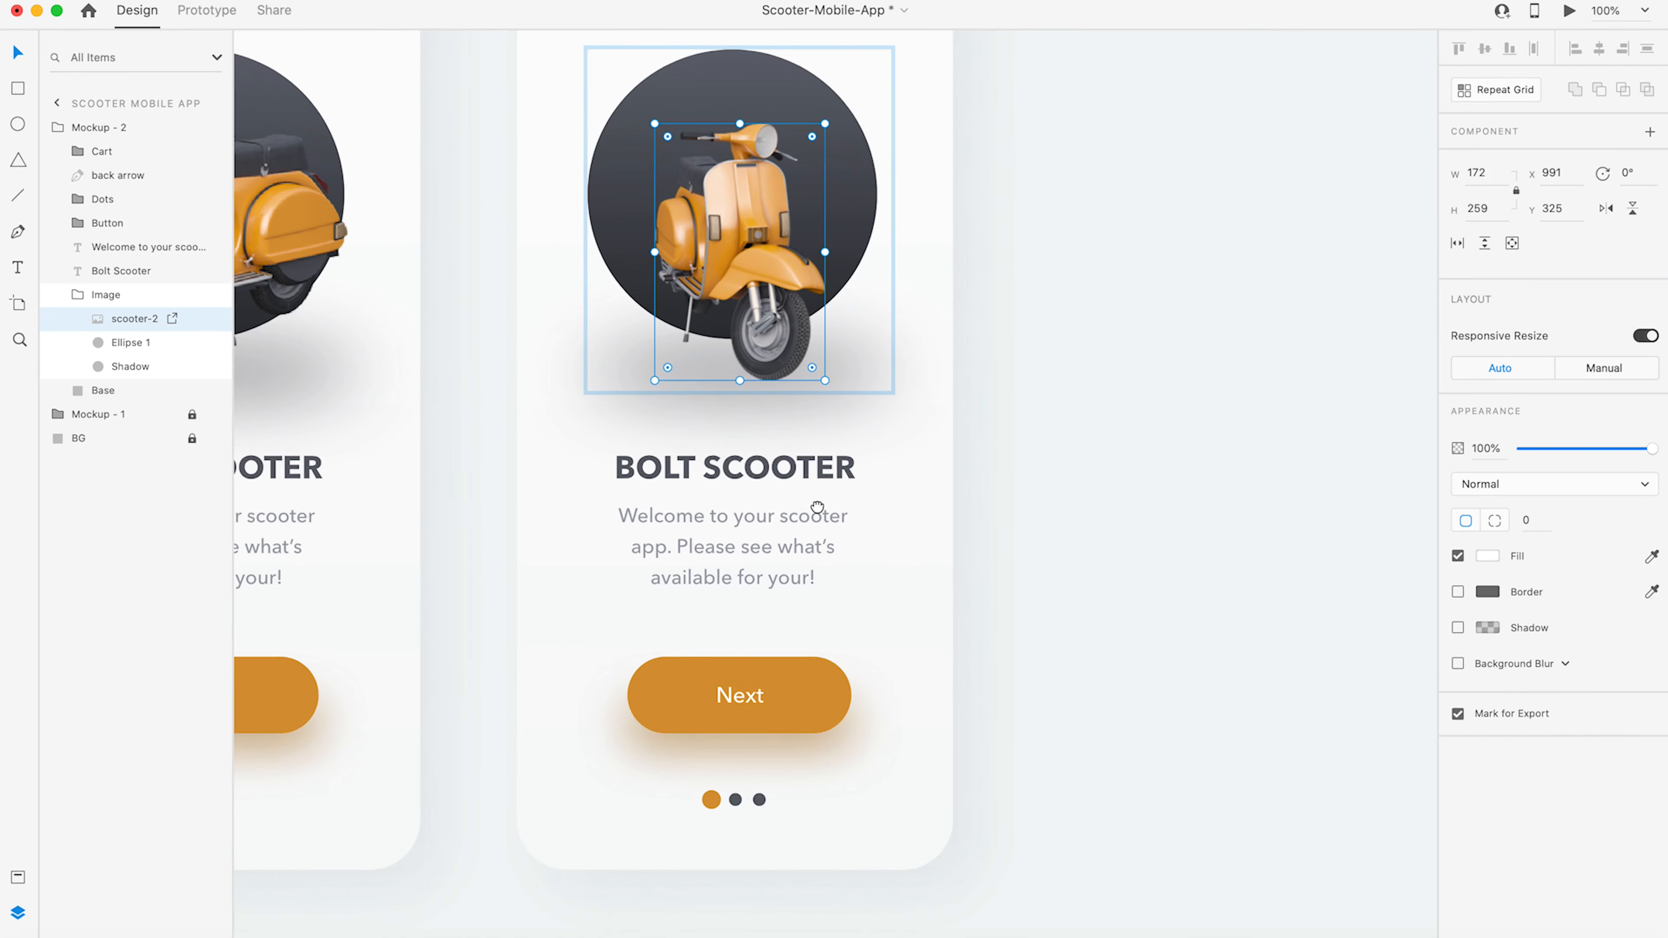
scroll(827, 628, up, 2)
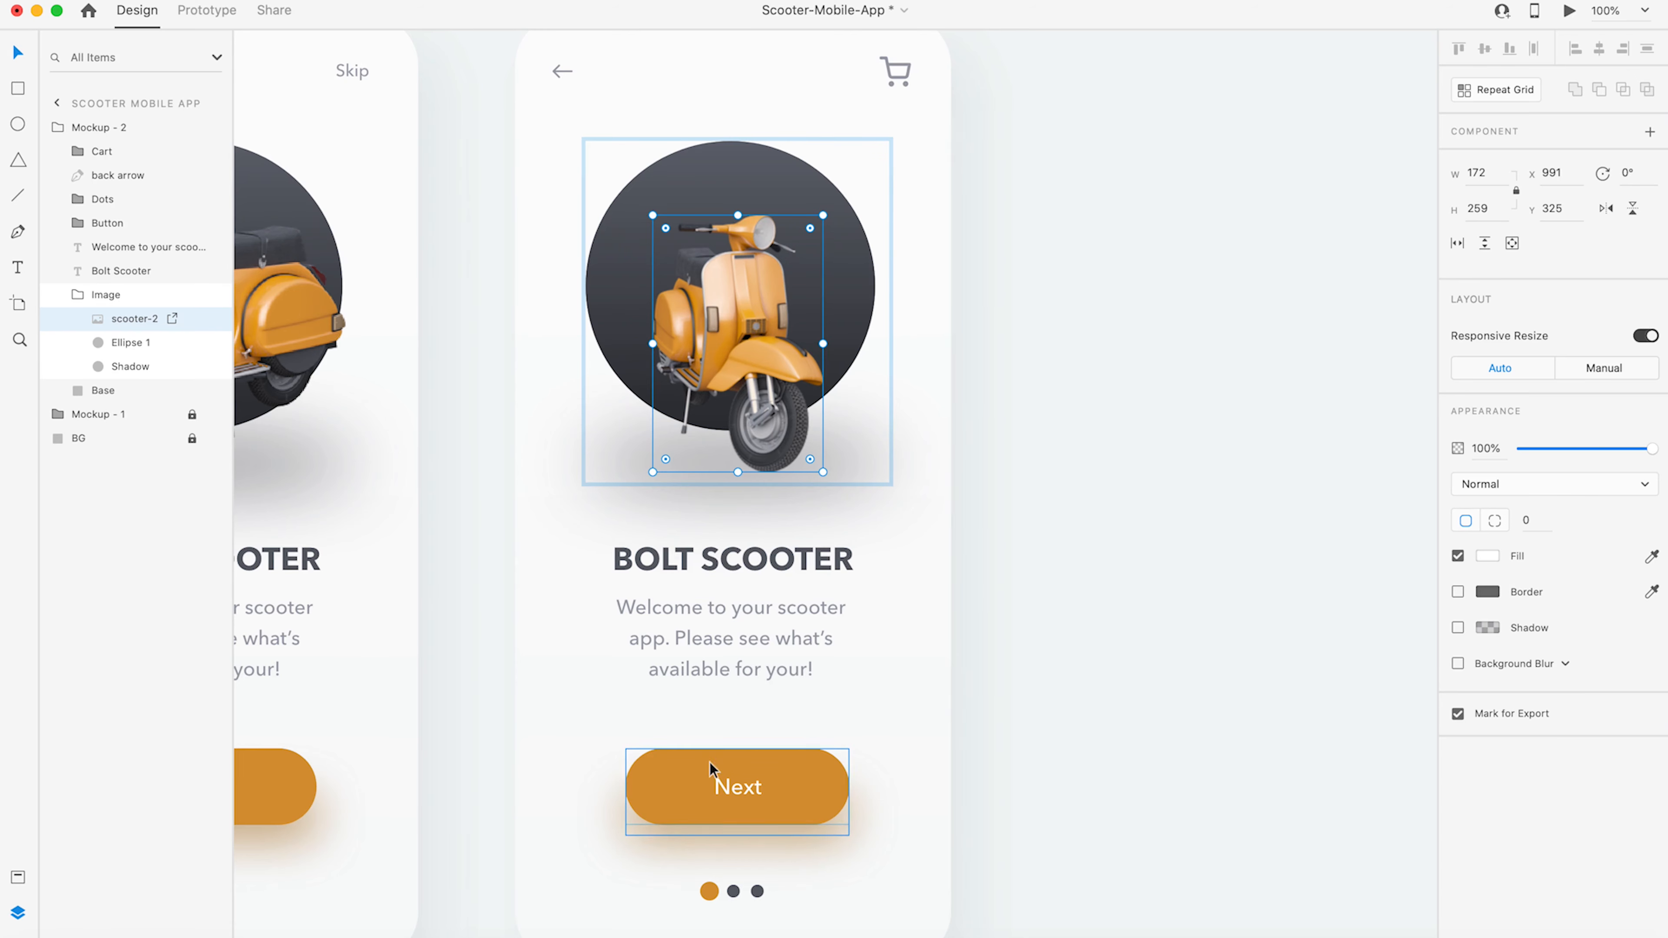
click(737, 898)
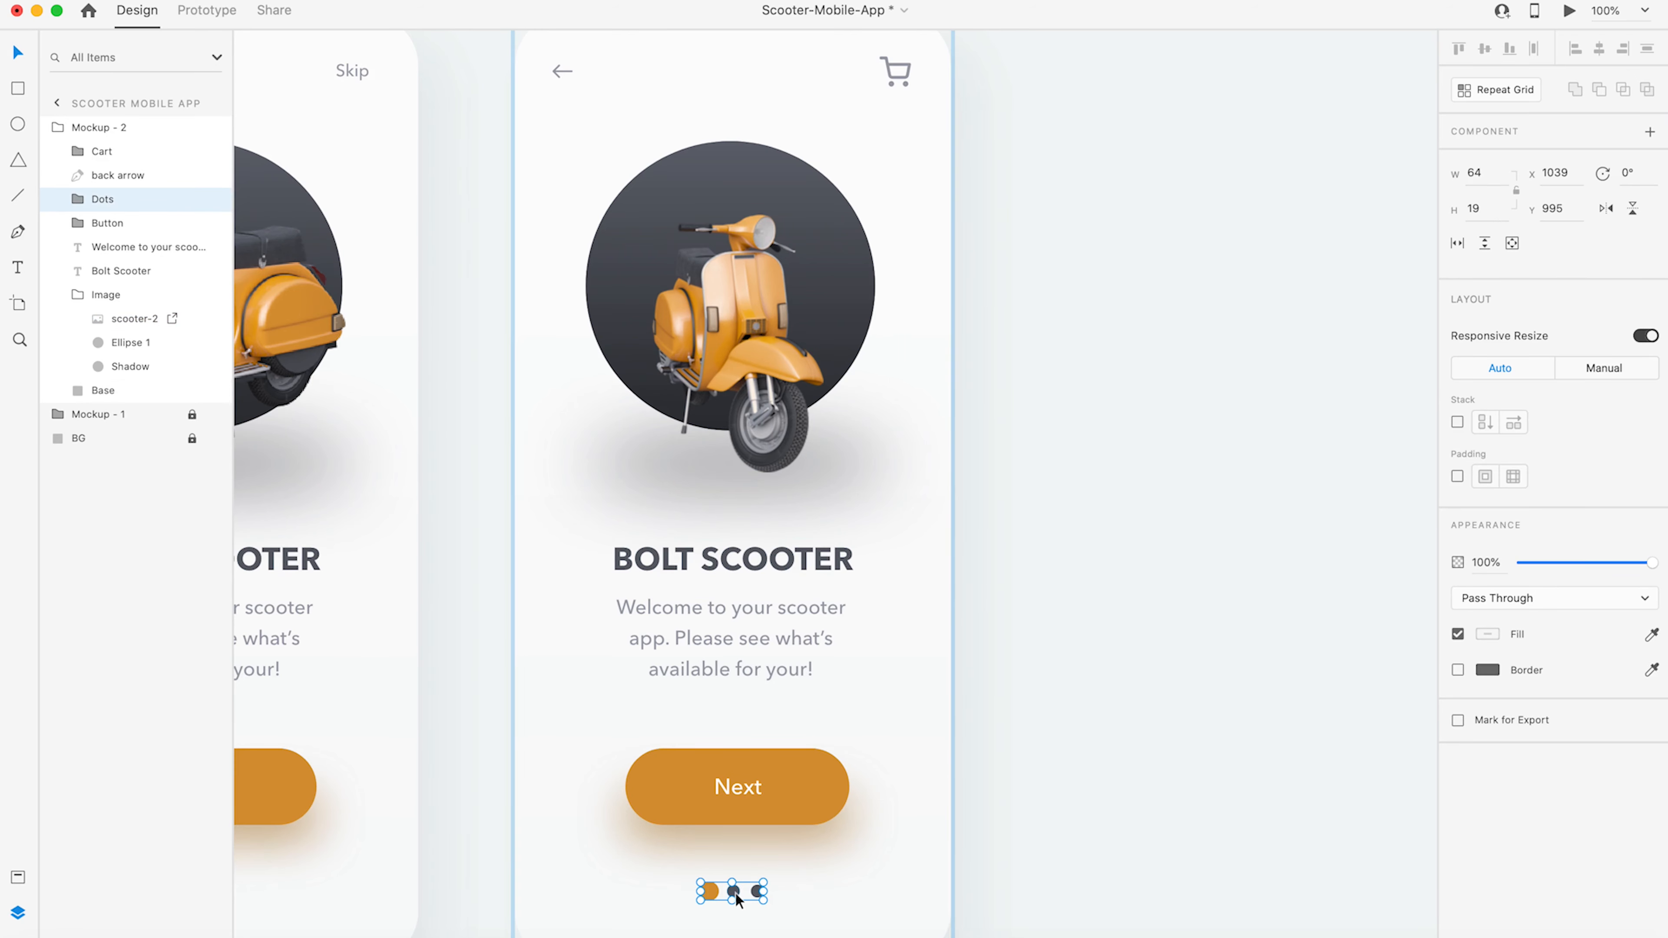
drag(735, 894, 742, 514)
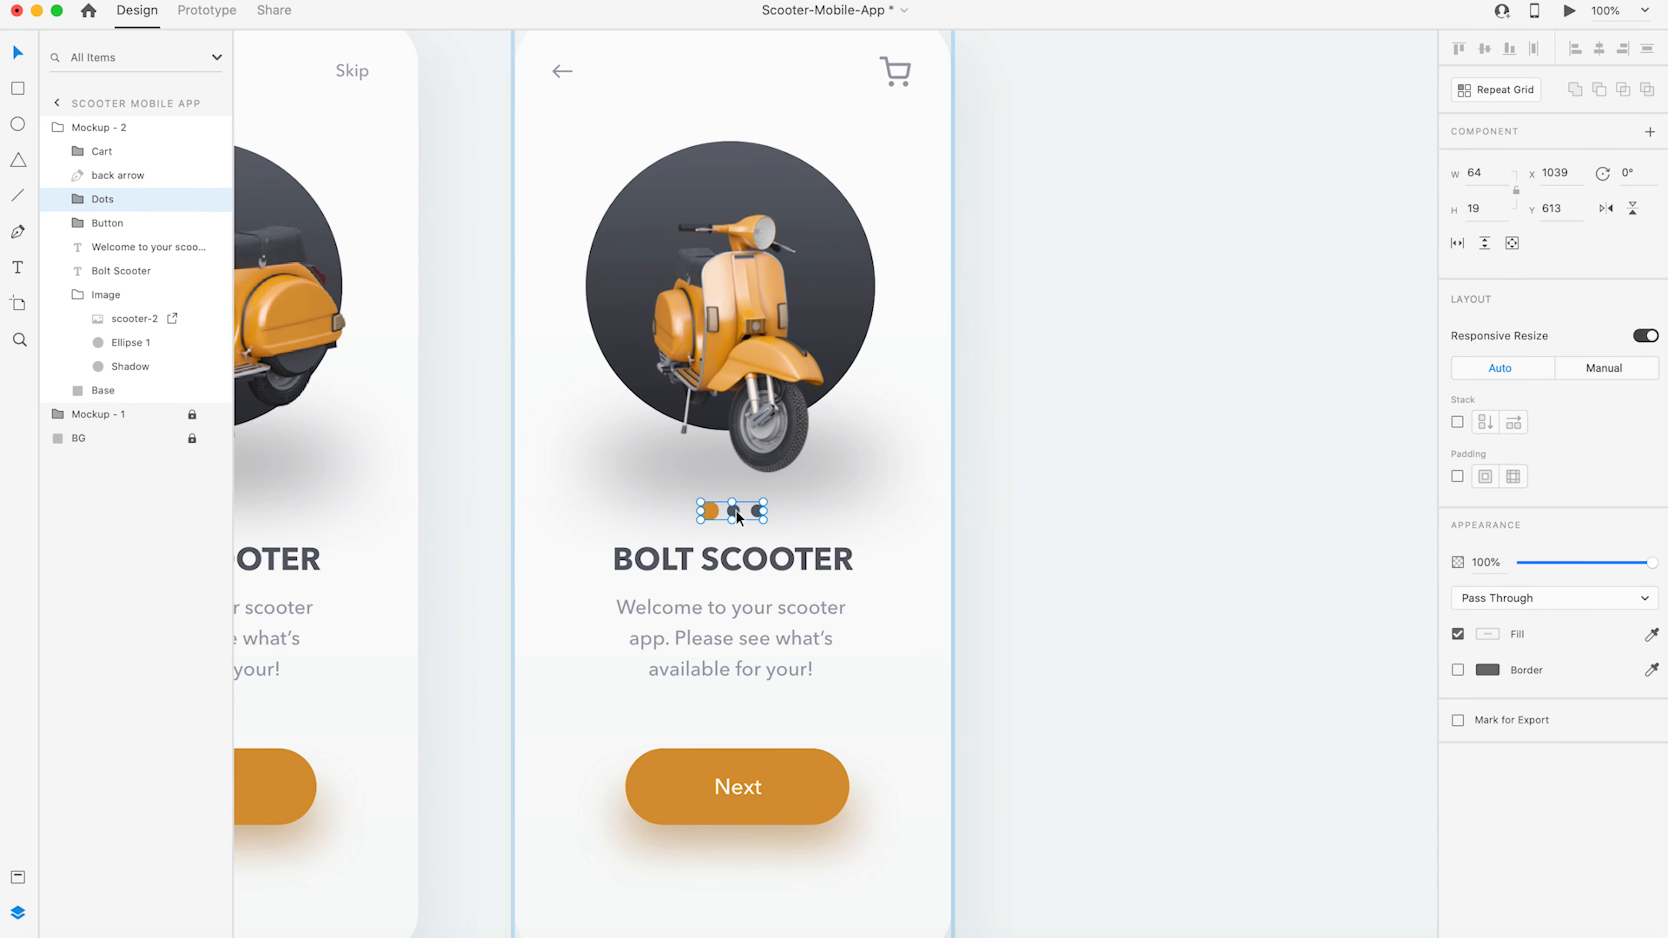
drag(737, 515, 738, 518)
- Expand the Dots group's layers and draw a thin rectangle about 46 × 8 just below the orange dot
key(super+2)
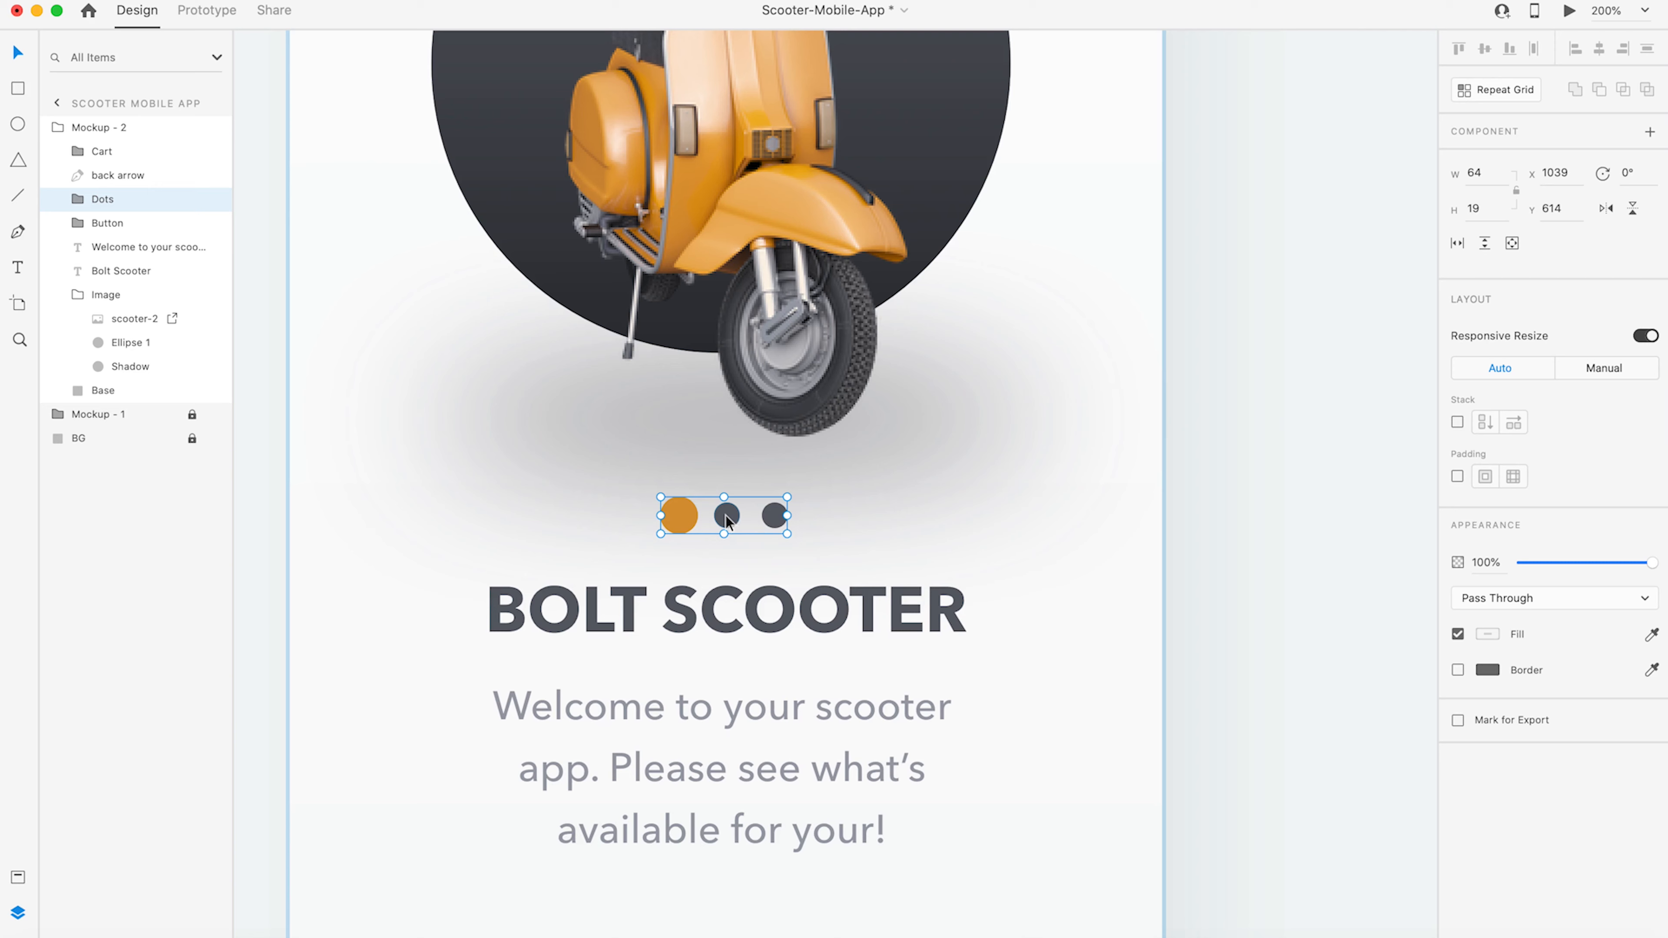
click(78, 199)
click(20, 91)
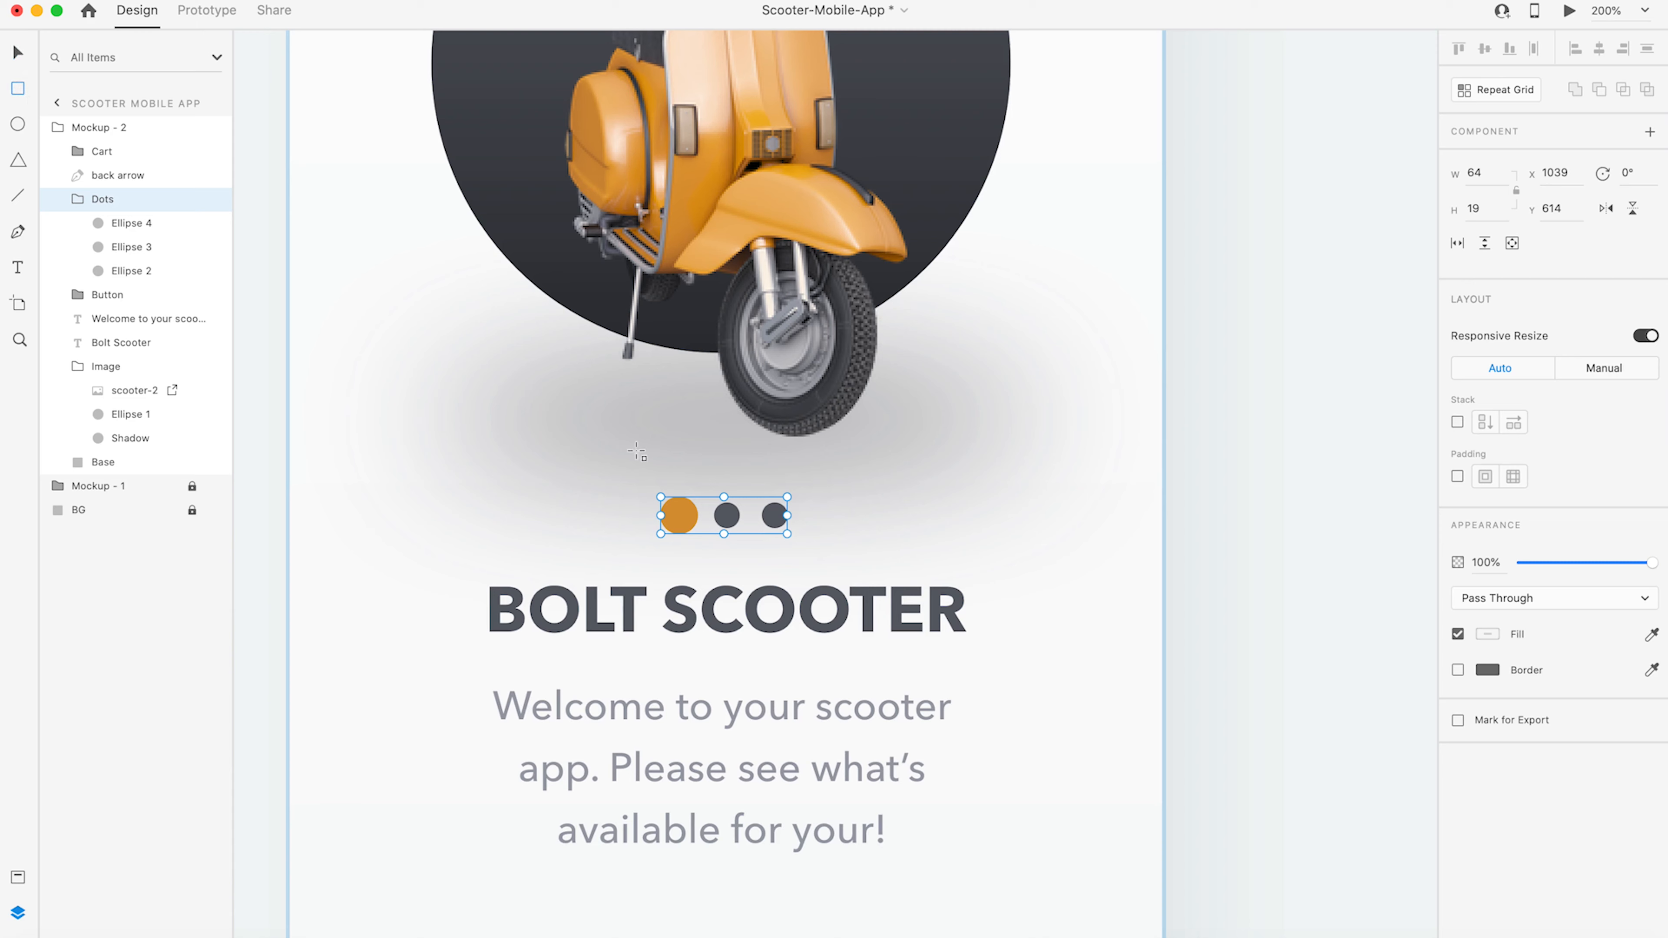
mouse_move(607, 536)
mouse_down()
mouse_move(714, 557)
mouse_move(698, 549)
mouse_up()
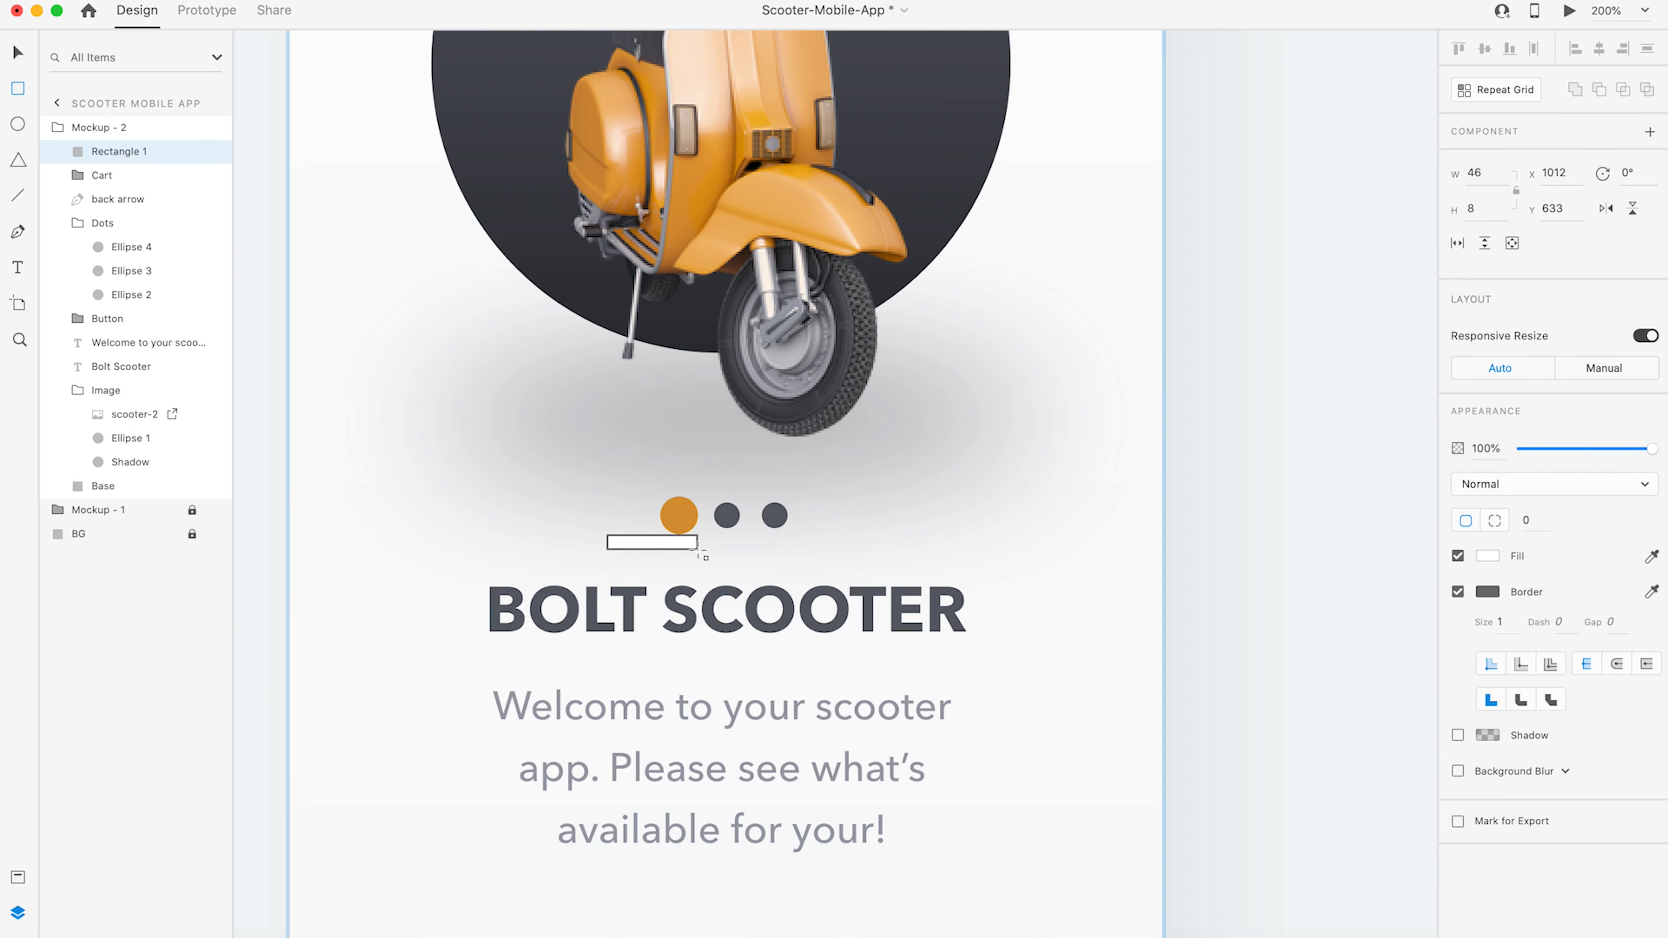
- Style the thin rectangle with no border, the orange dot's sampled fill color and a corner radius of 50
click(1457, 591)
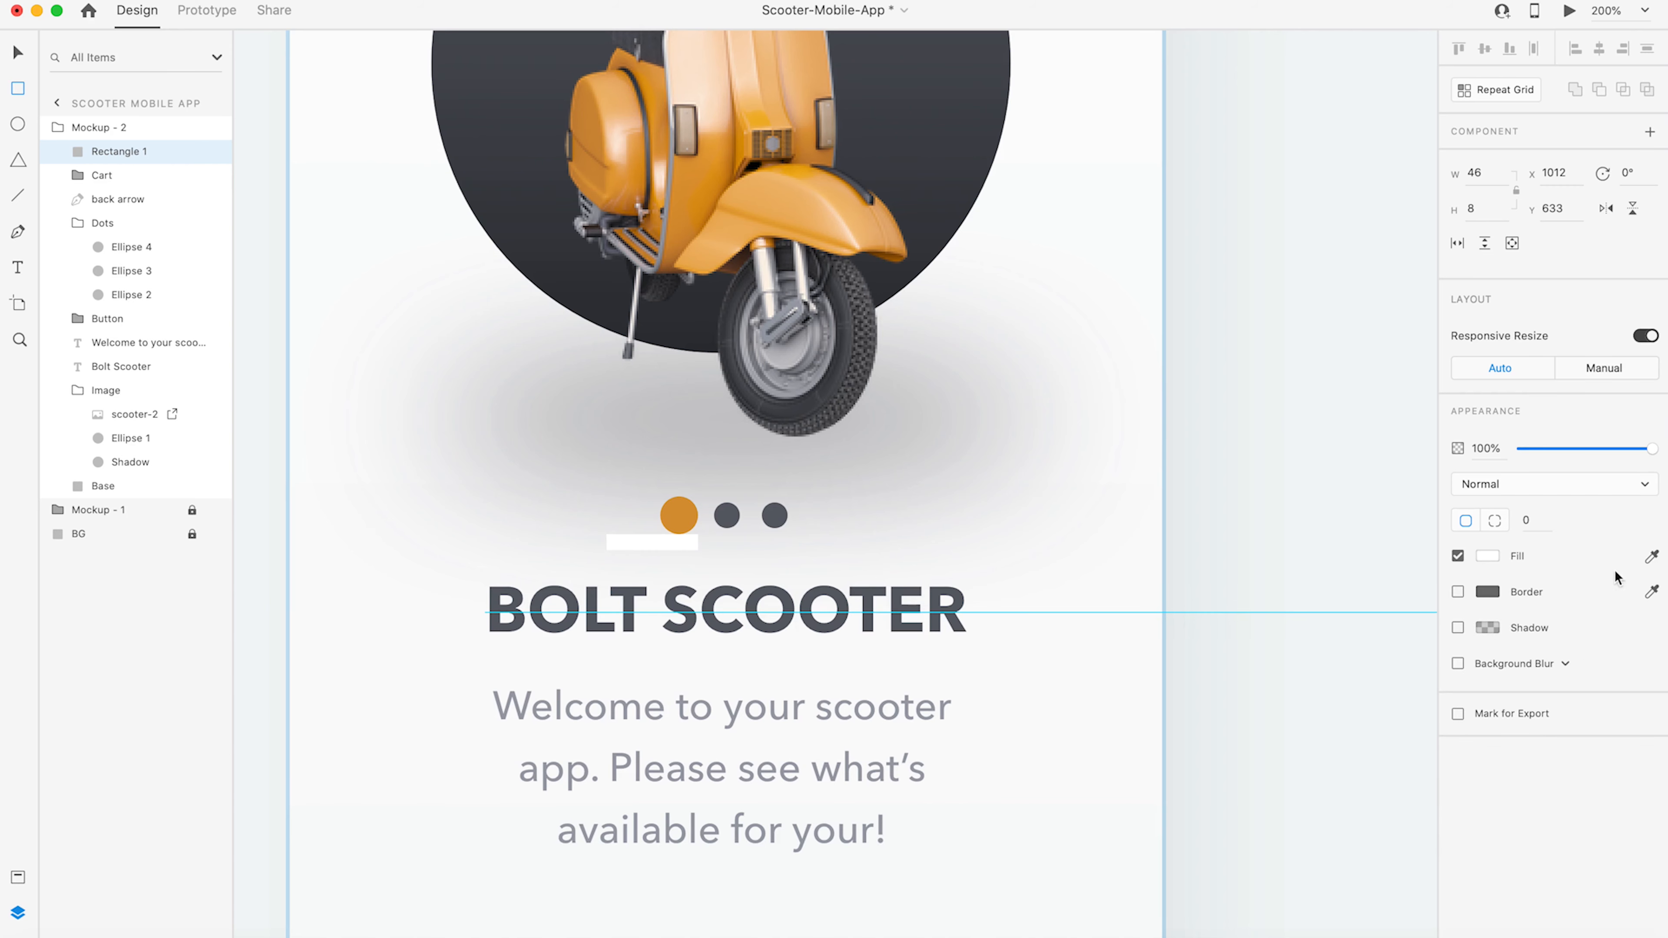
click(1652, 556)
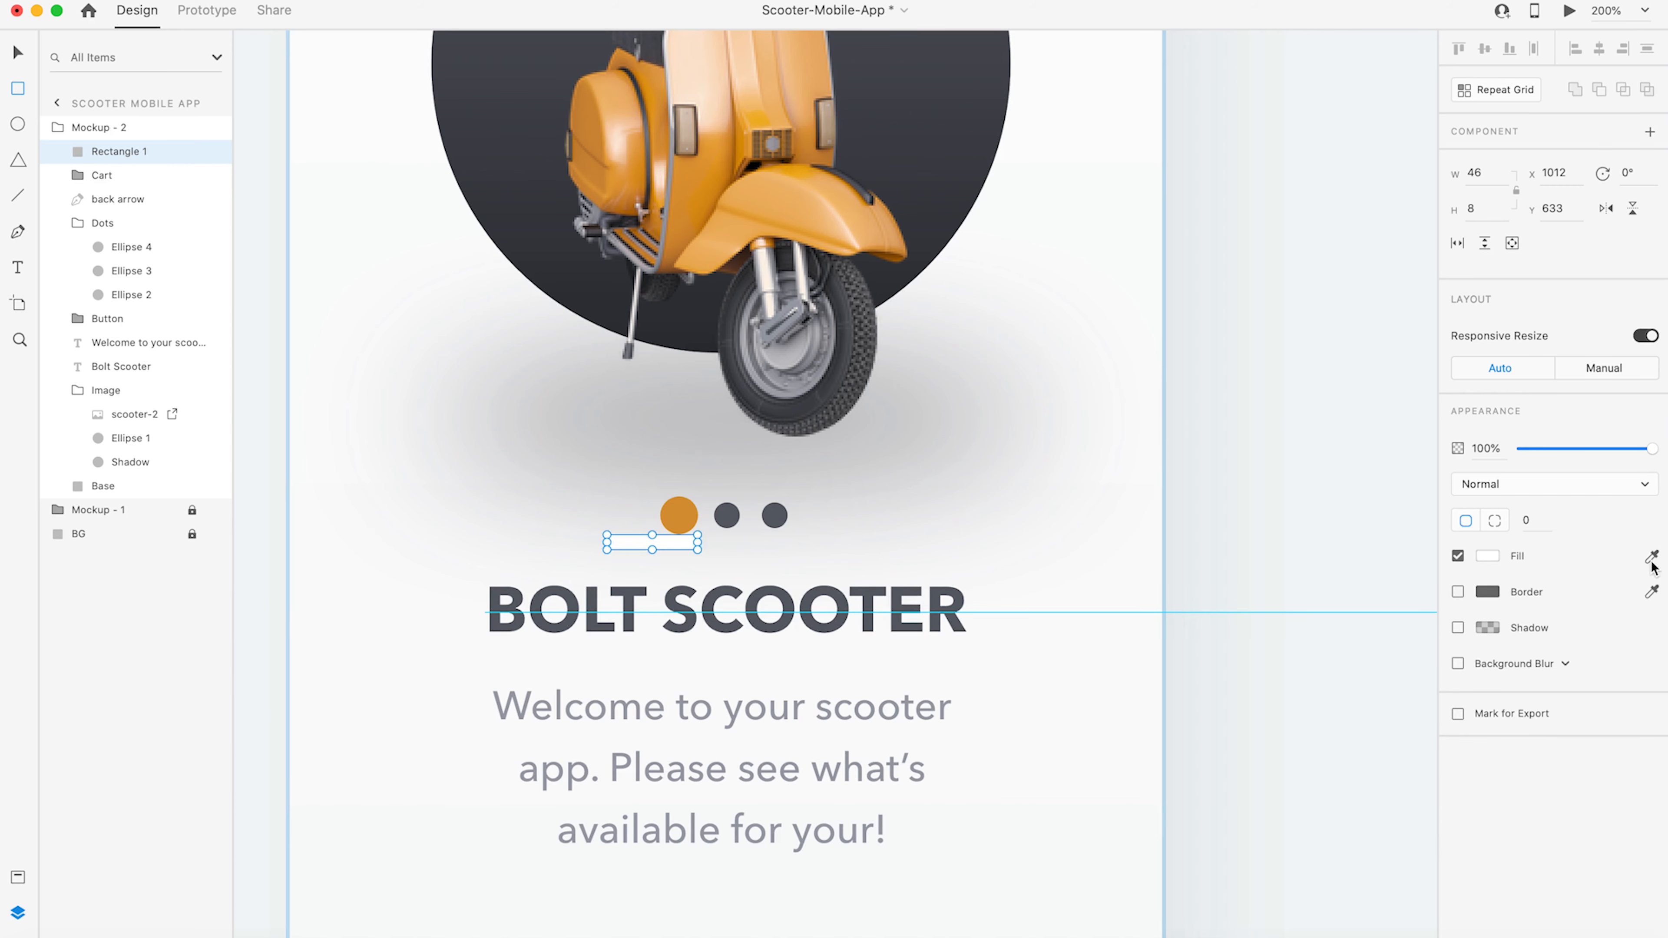
click(676, 512)
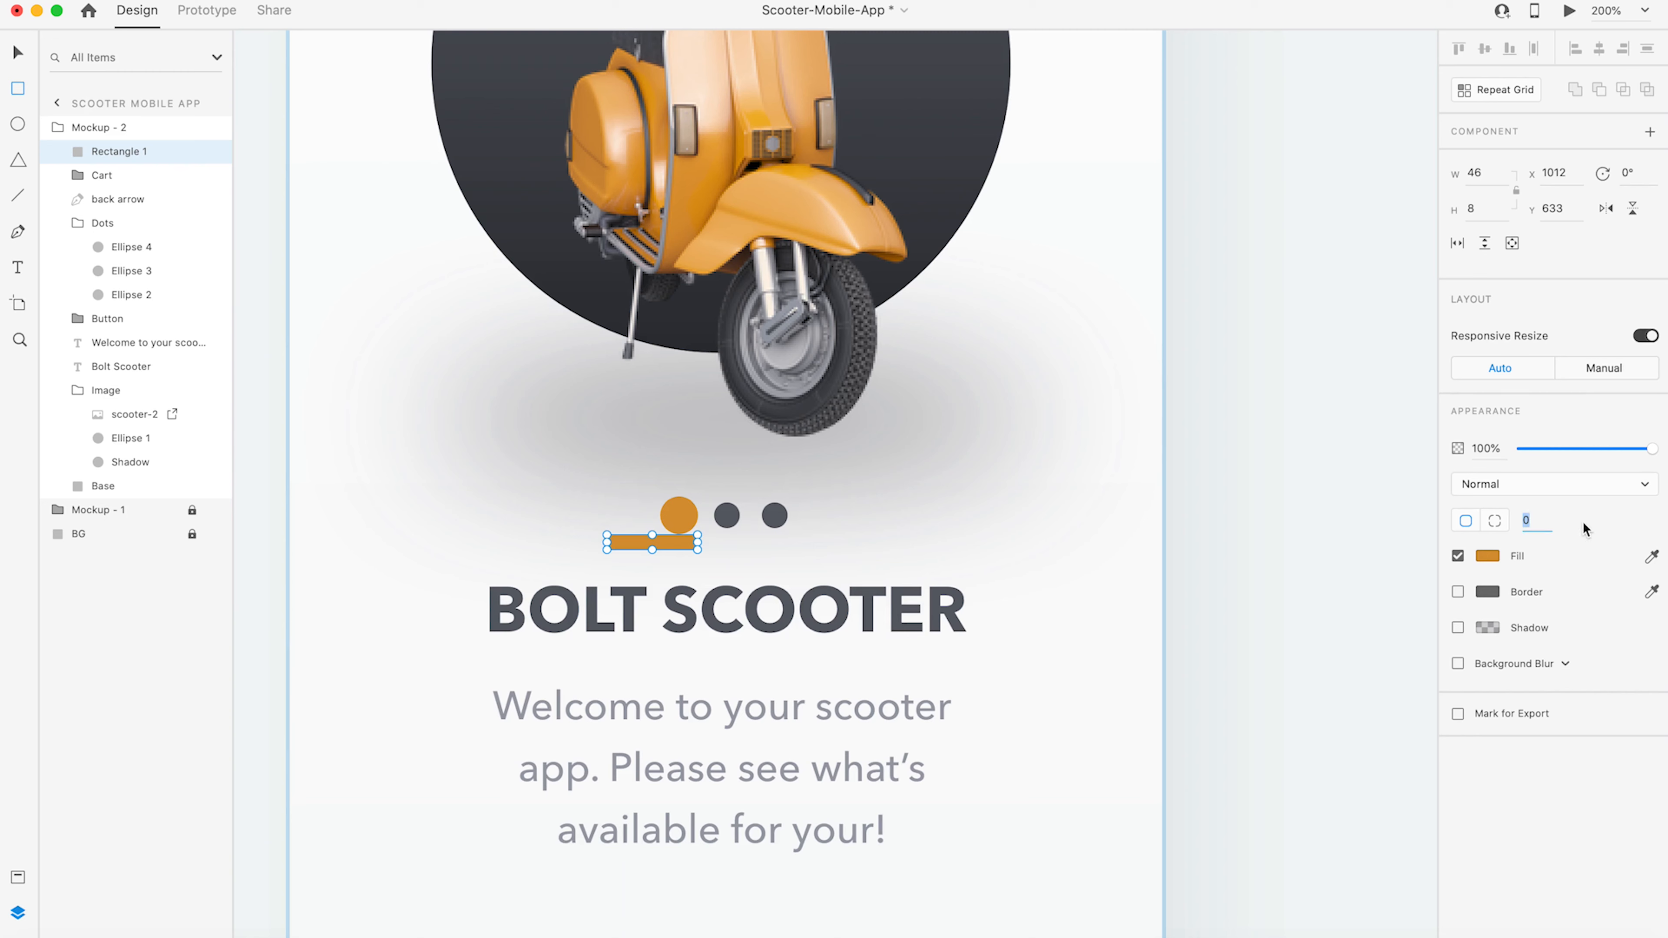
text(50)
key(Return)
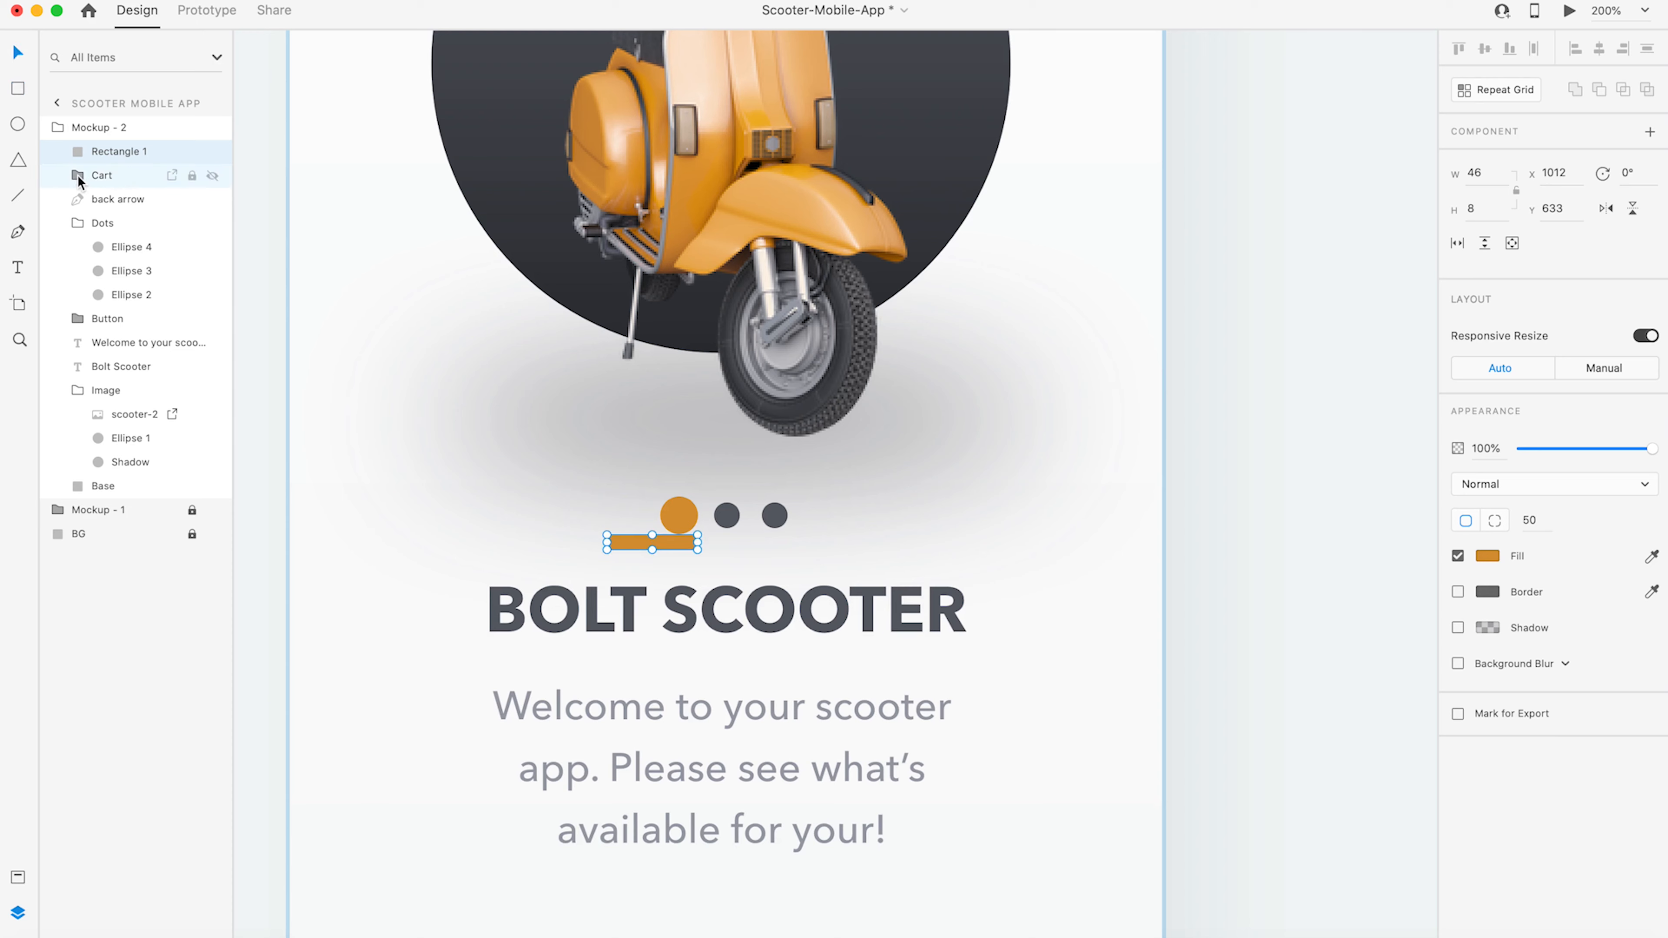
- Move the orange bar's layer into the Dots group, above the ellipses
click(78, 175)
click(77, 176)
drag(96, 162, 134, 231)
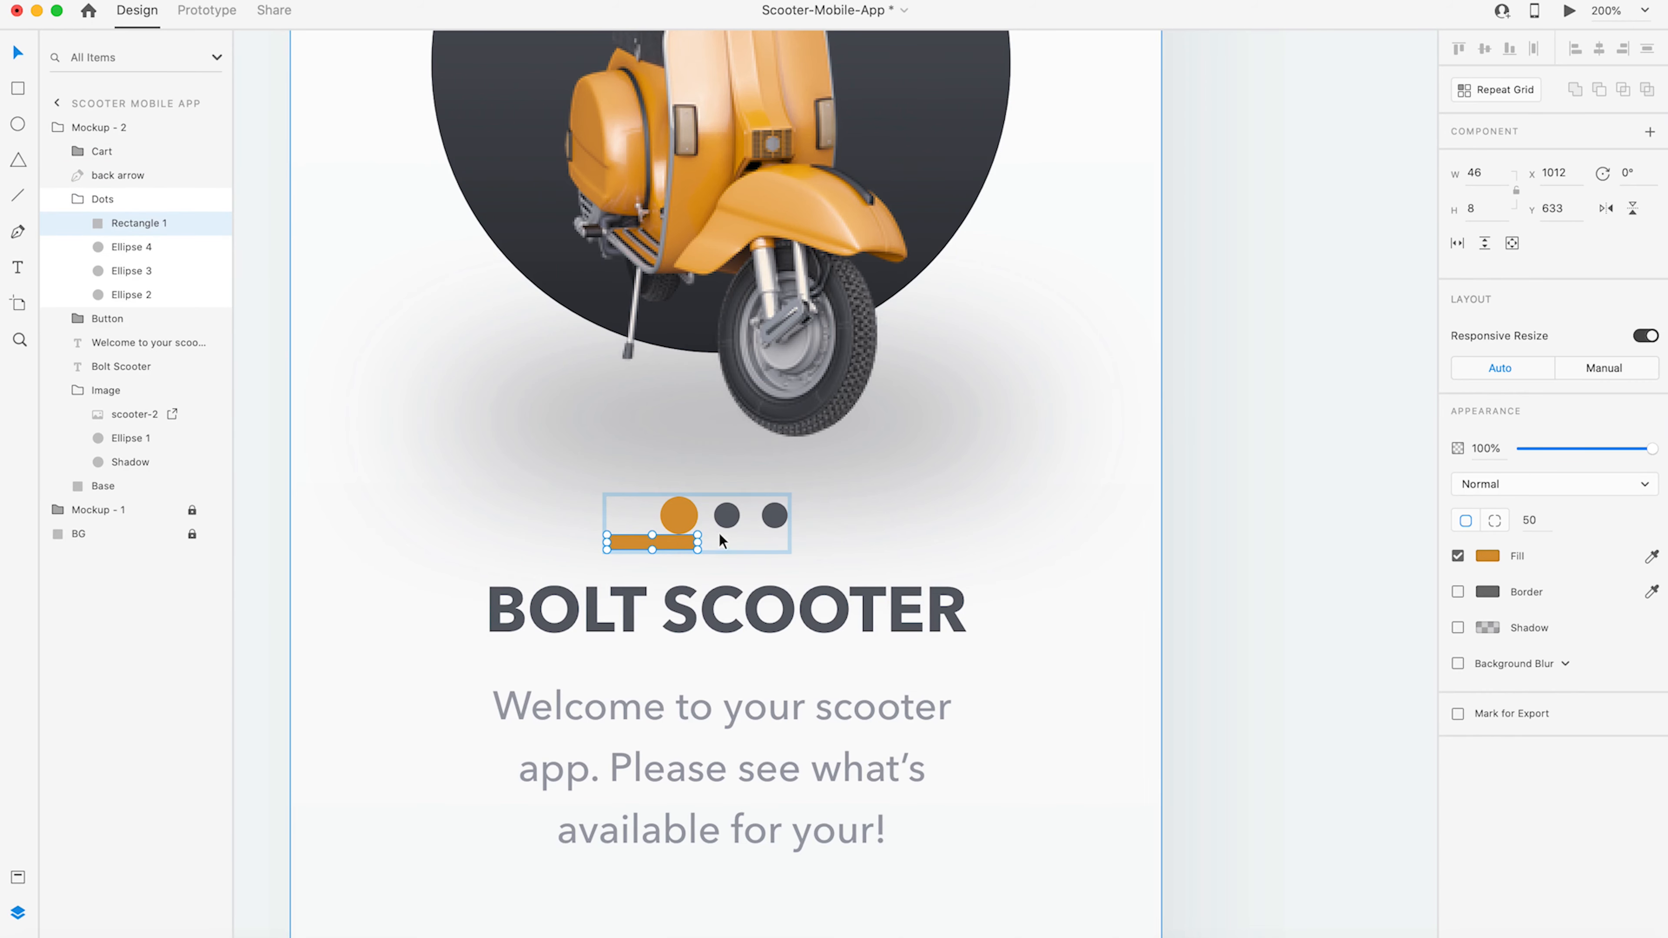
- Replace the orange dot with the orange bar by deleting the dot and raising the bar in line with the dark dots, to Y 620
click(679, 516)
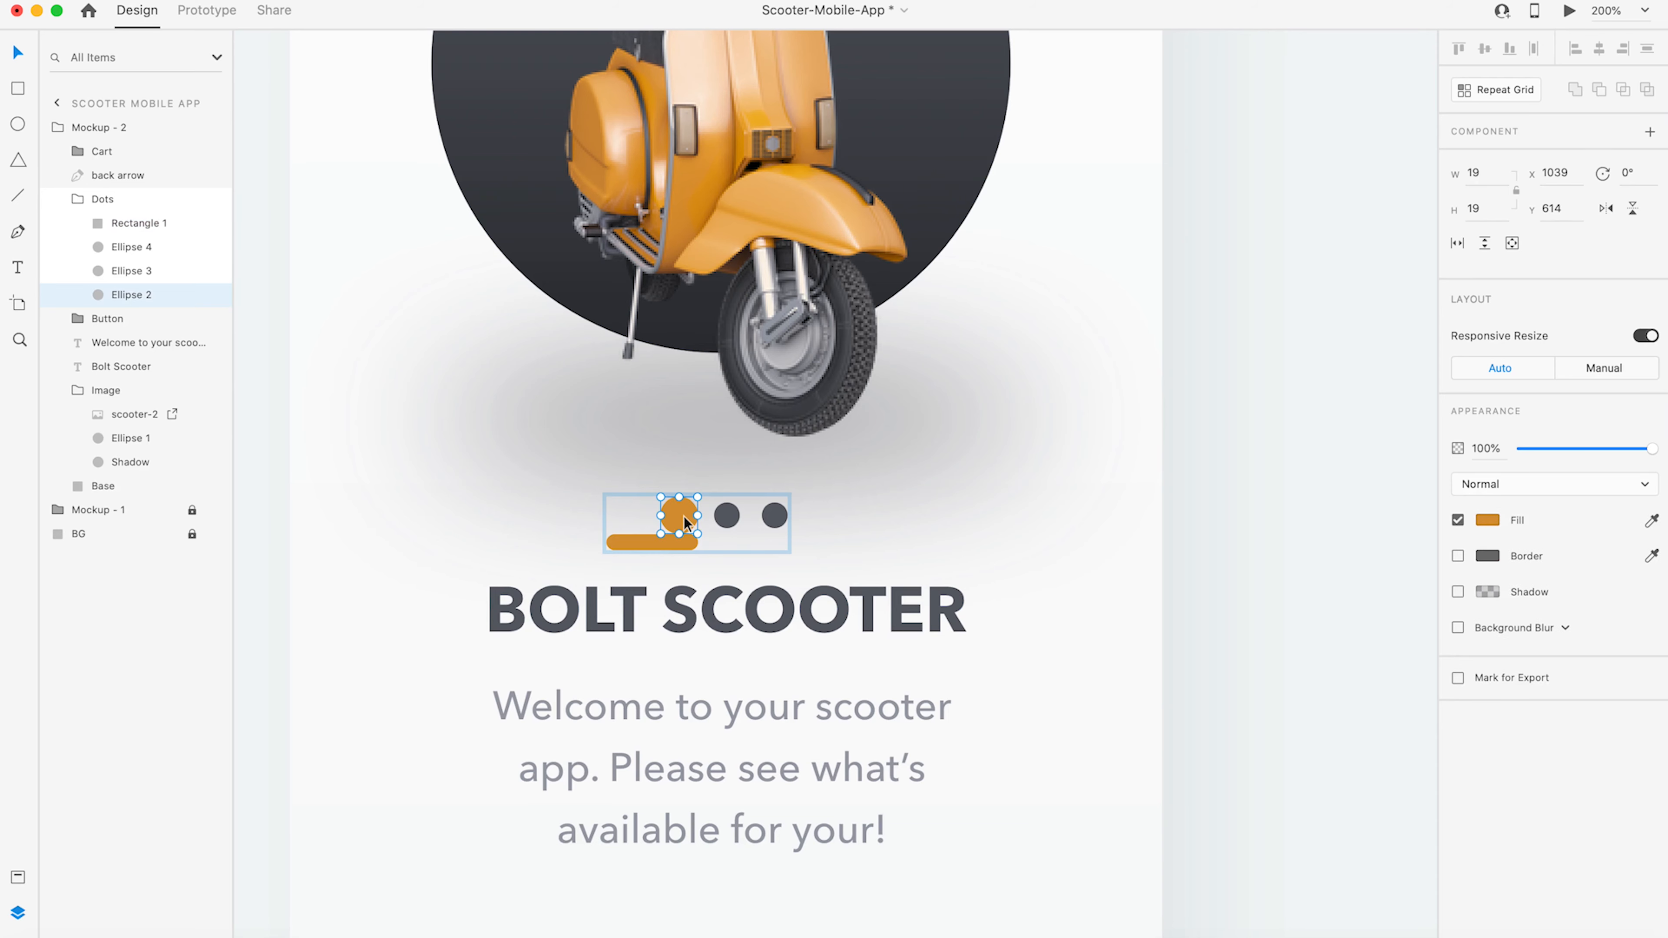
key(Delete)
drag(664, 542, 673, 517)
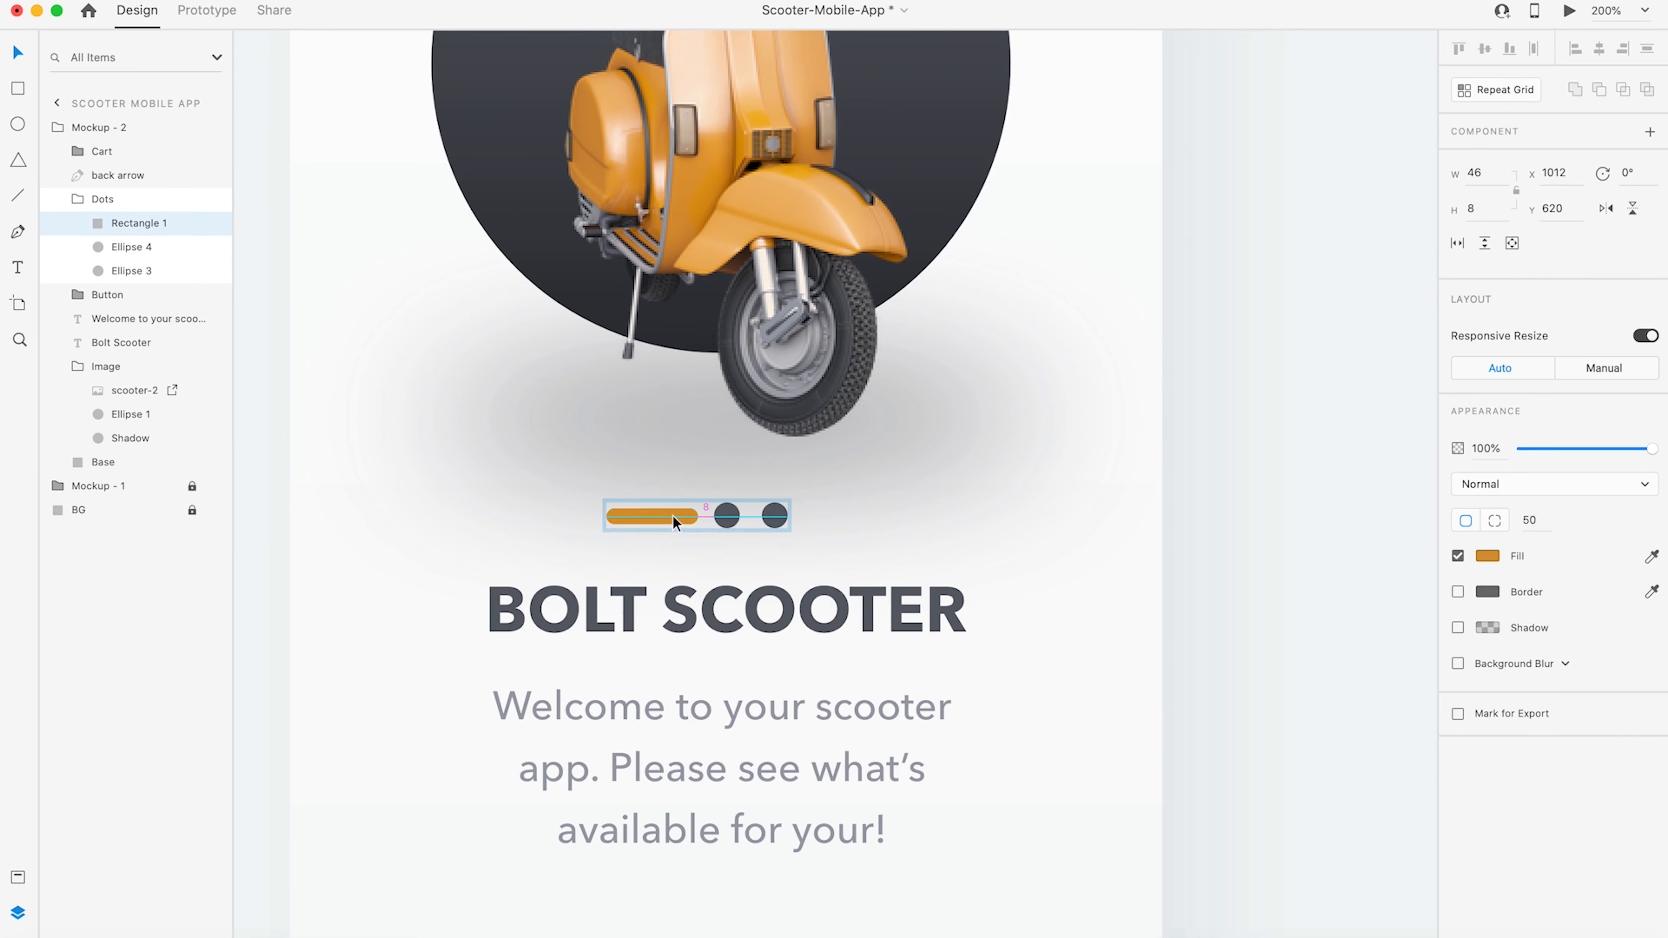
- Duplicate the last dark dot to the right at equal spacing, at about X 1114, making three dark dots
click(727, 516)
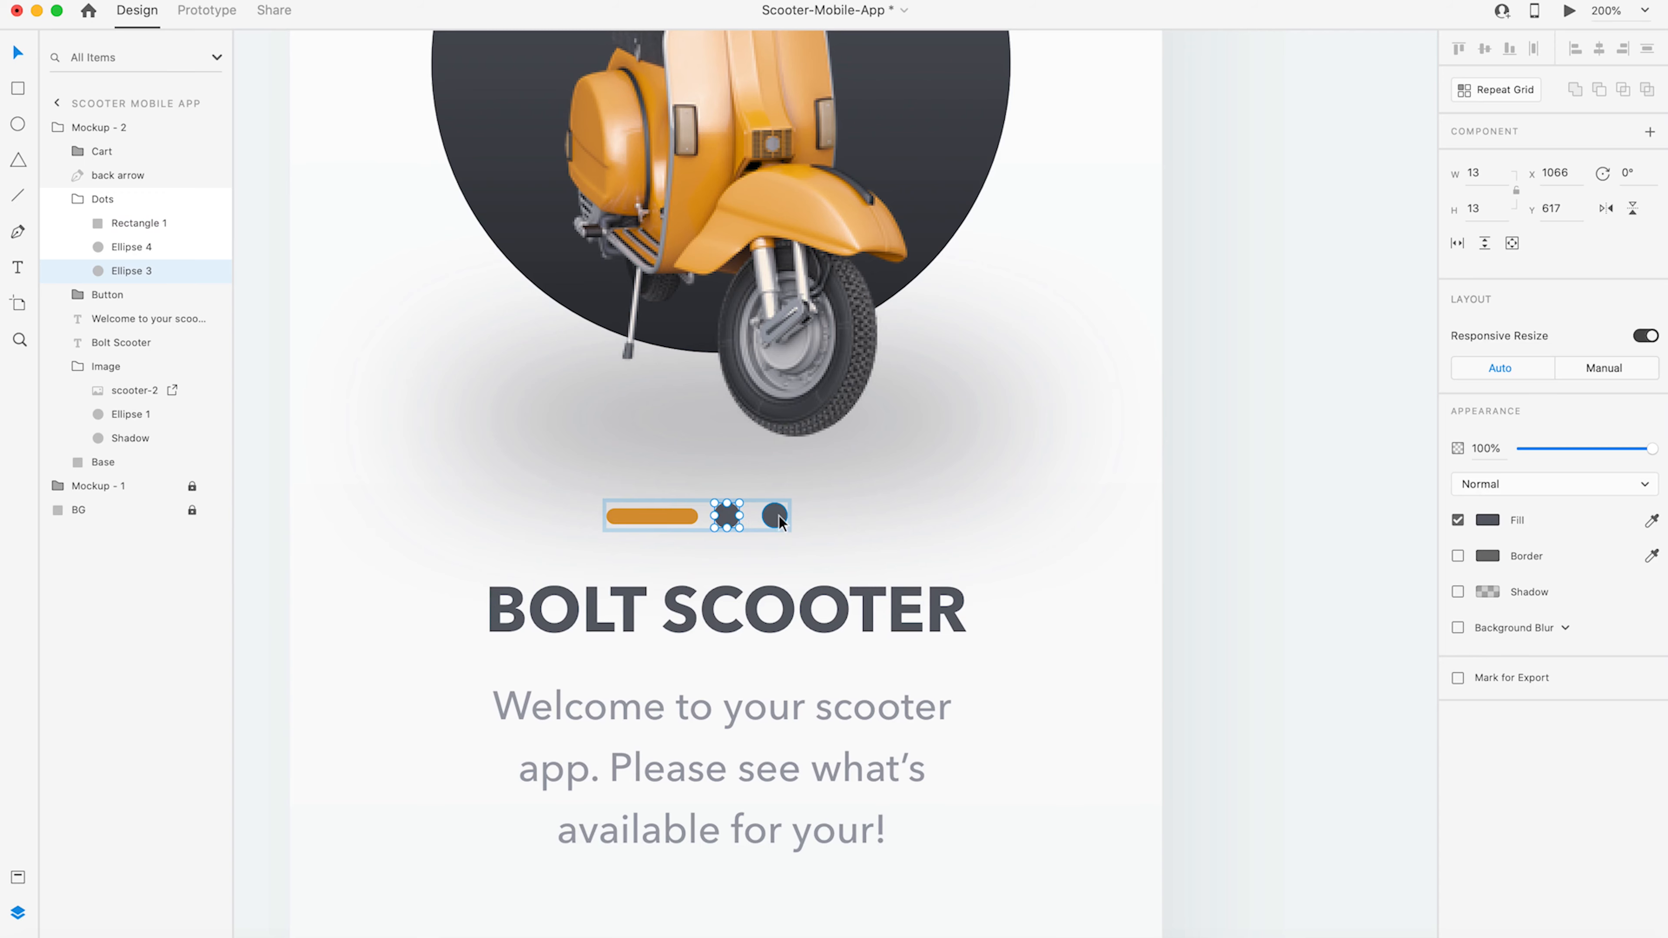
shift+click(780, 516)
click(809, 521)
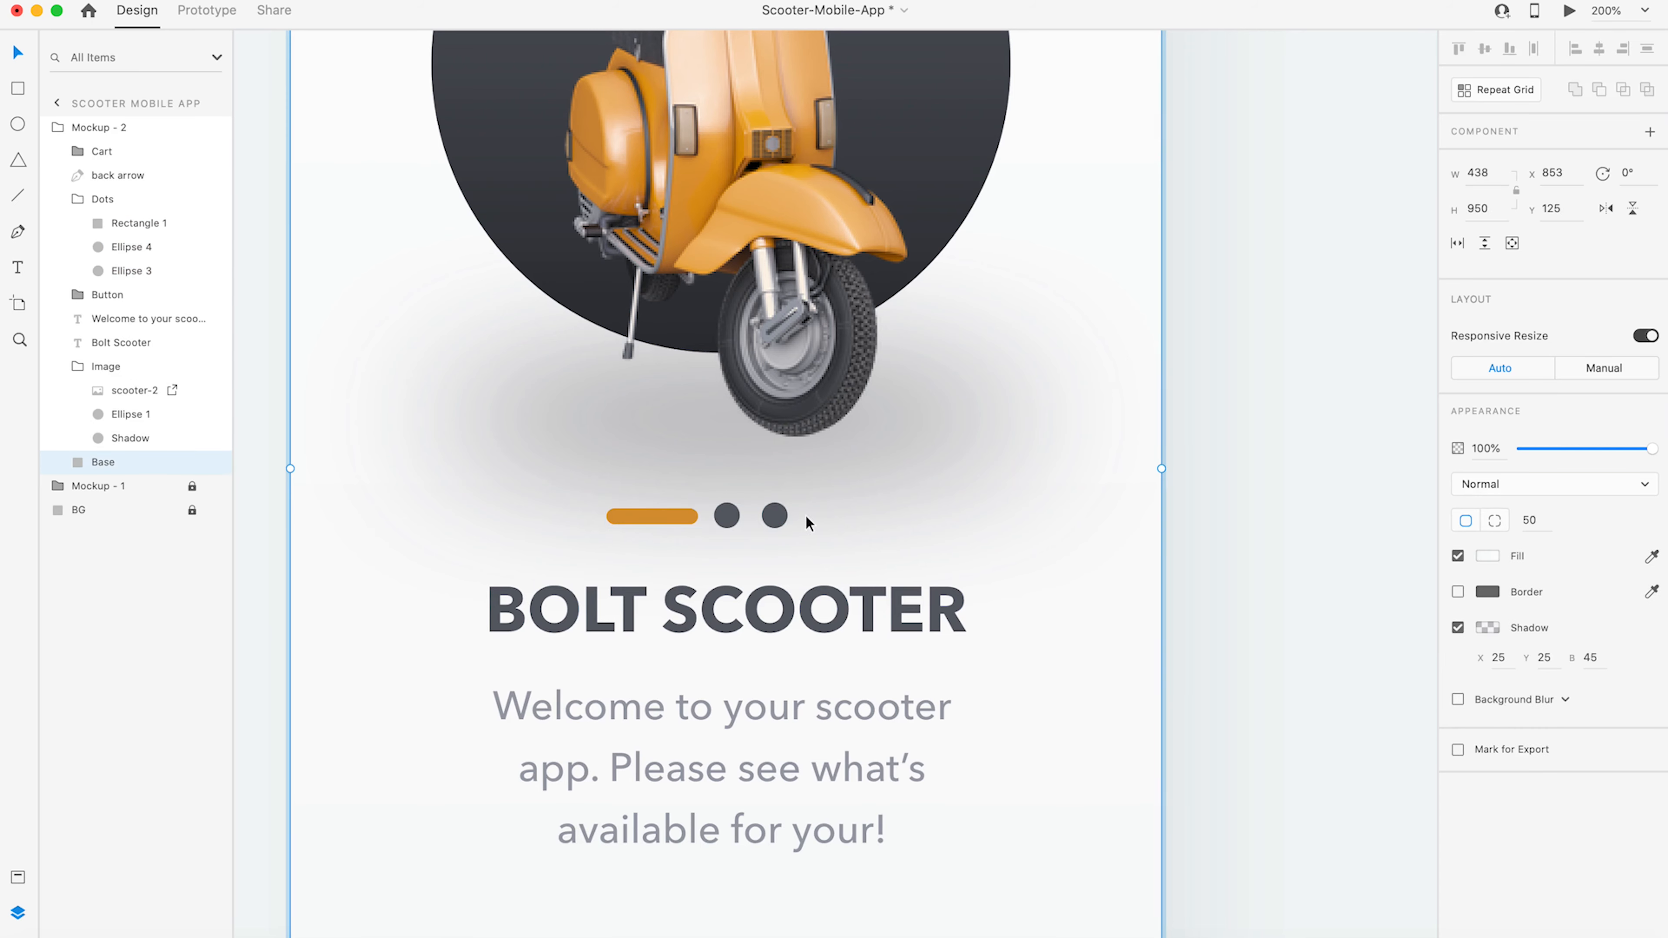
click(772, 518)
double_click(772, 516)
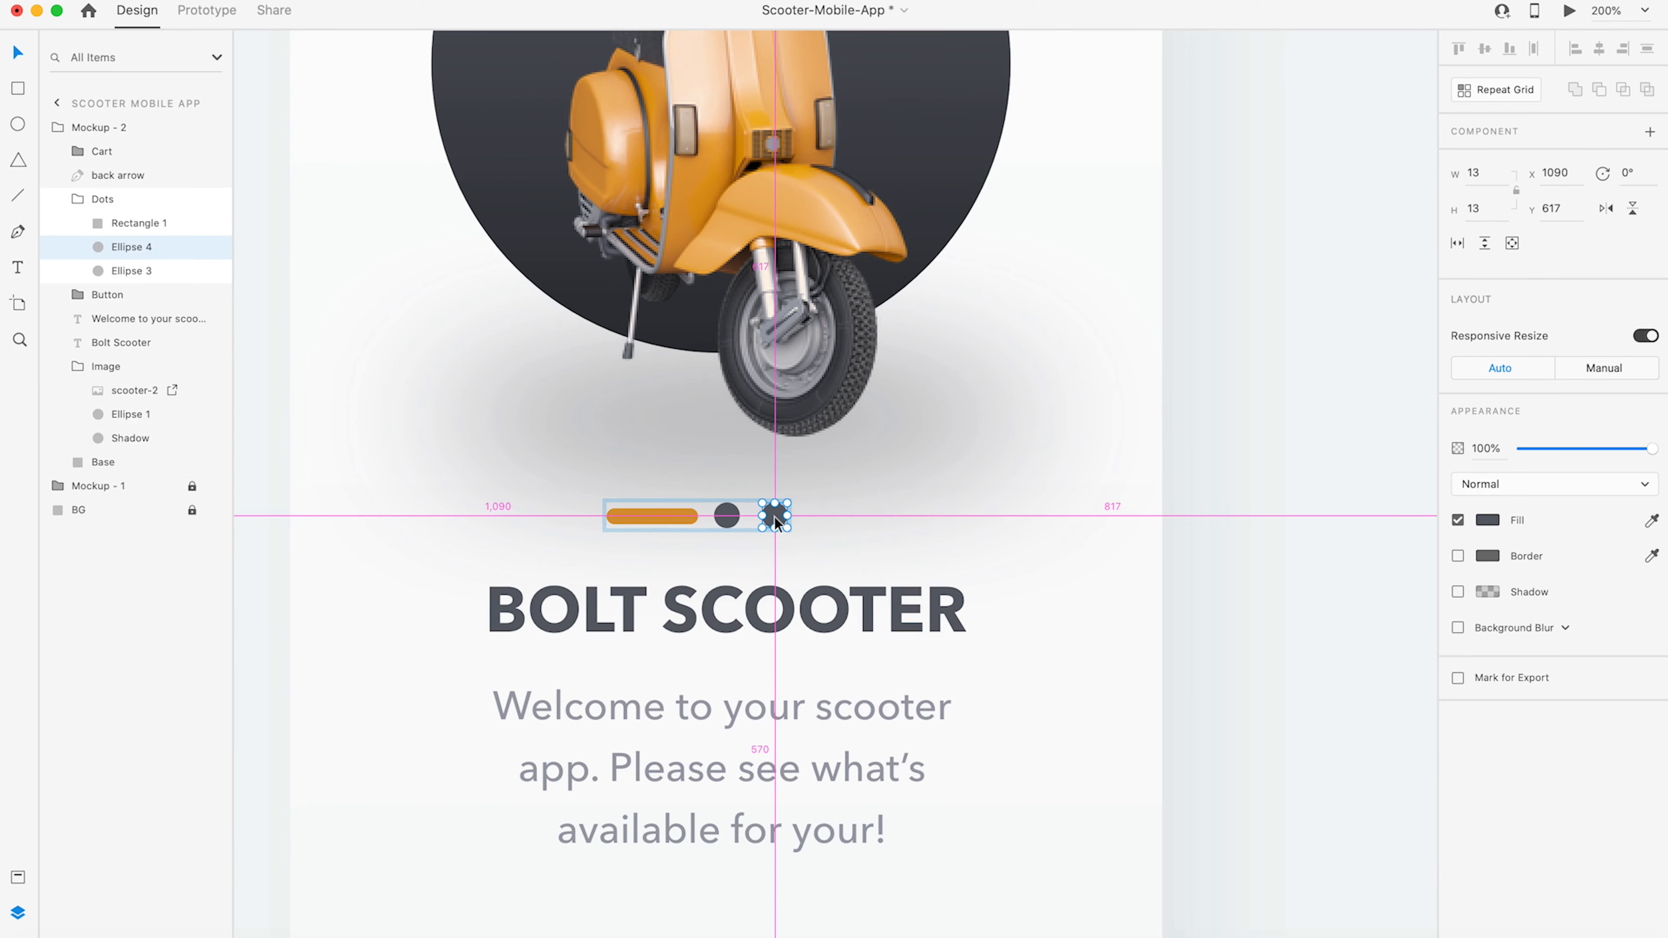
drag(774, 517, 822, 517)
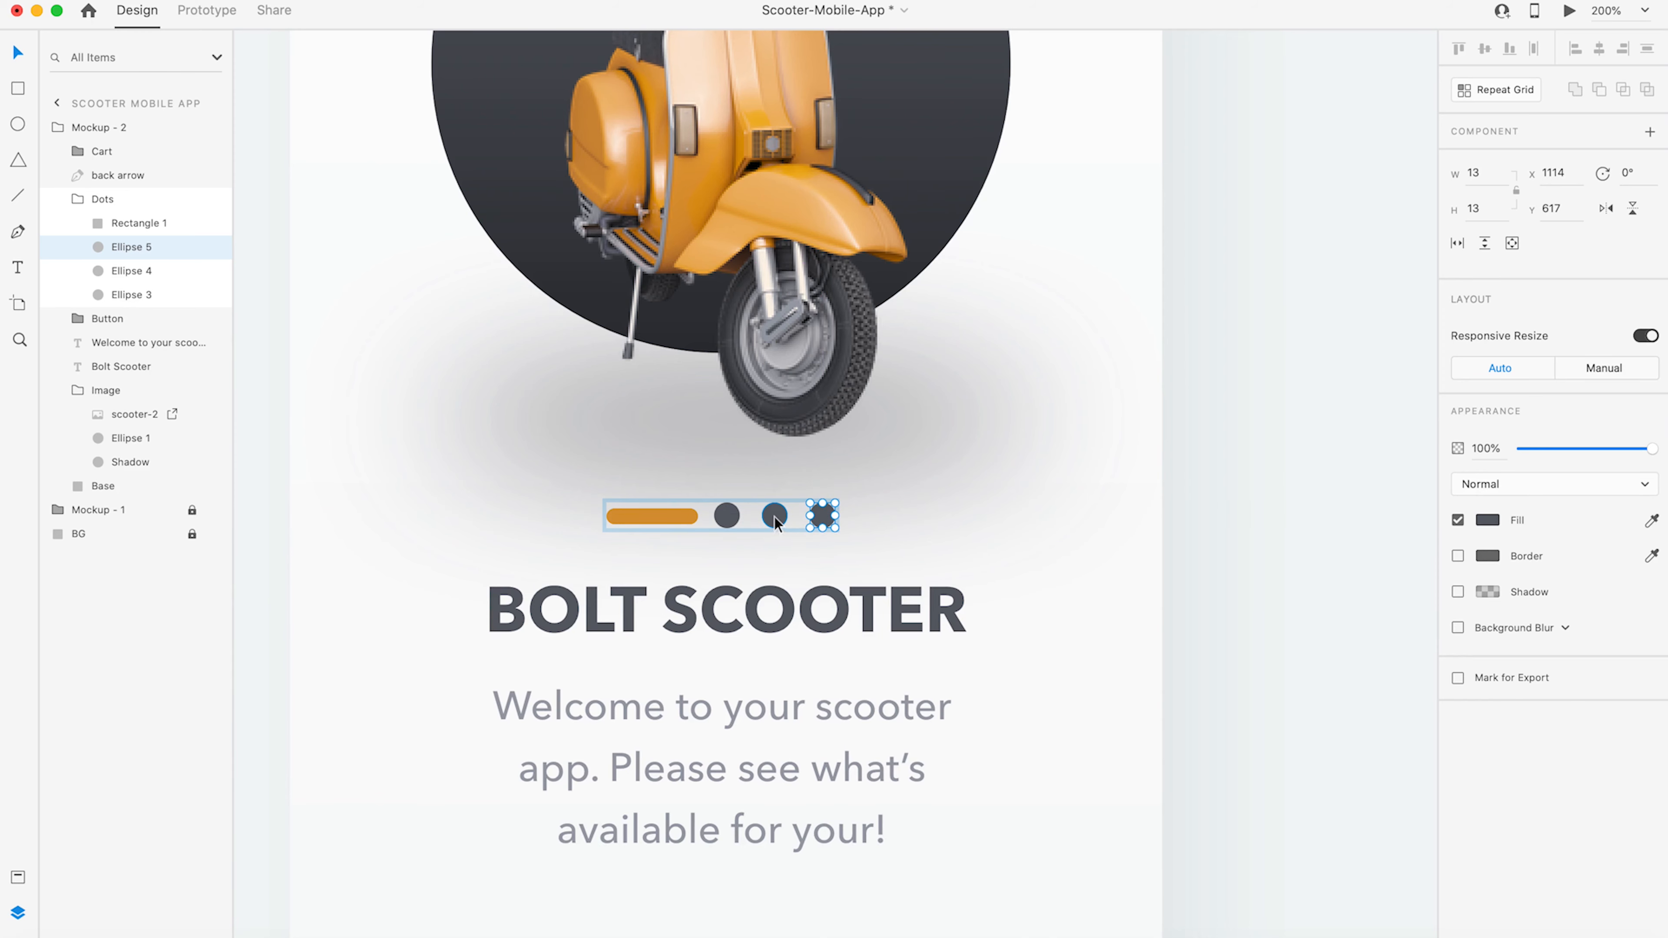
- Shrink the three dark dots together to the bar's height, about 8 × 8, and move them beside it at about X 1059, Y 620
shift+click(775, 517)
shift+click(727, 517)
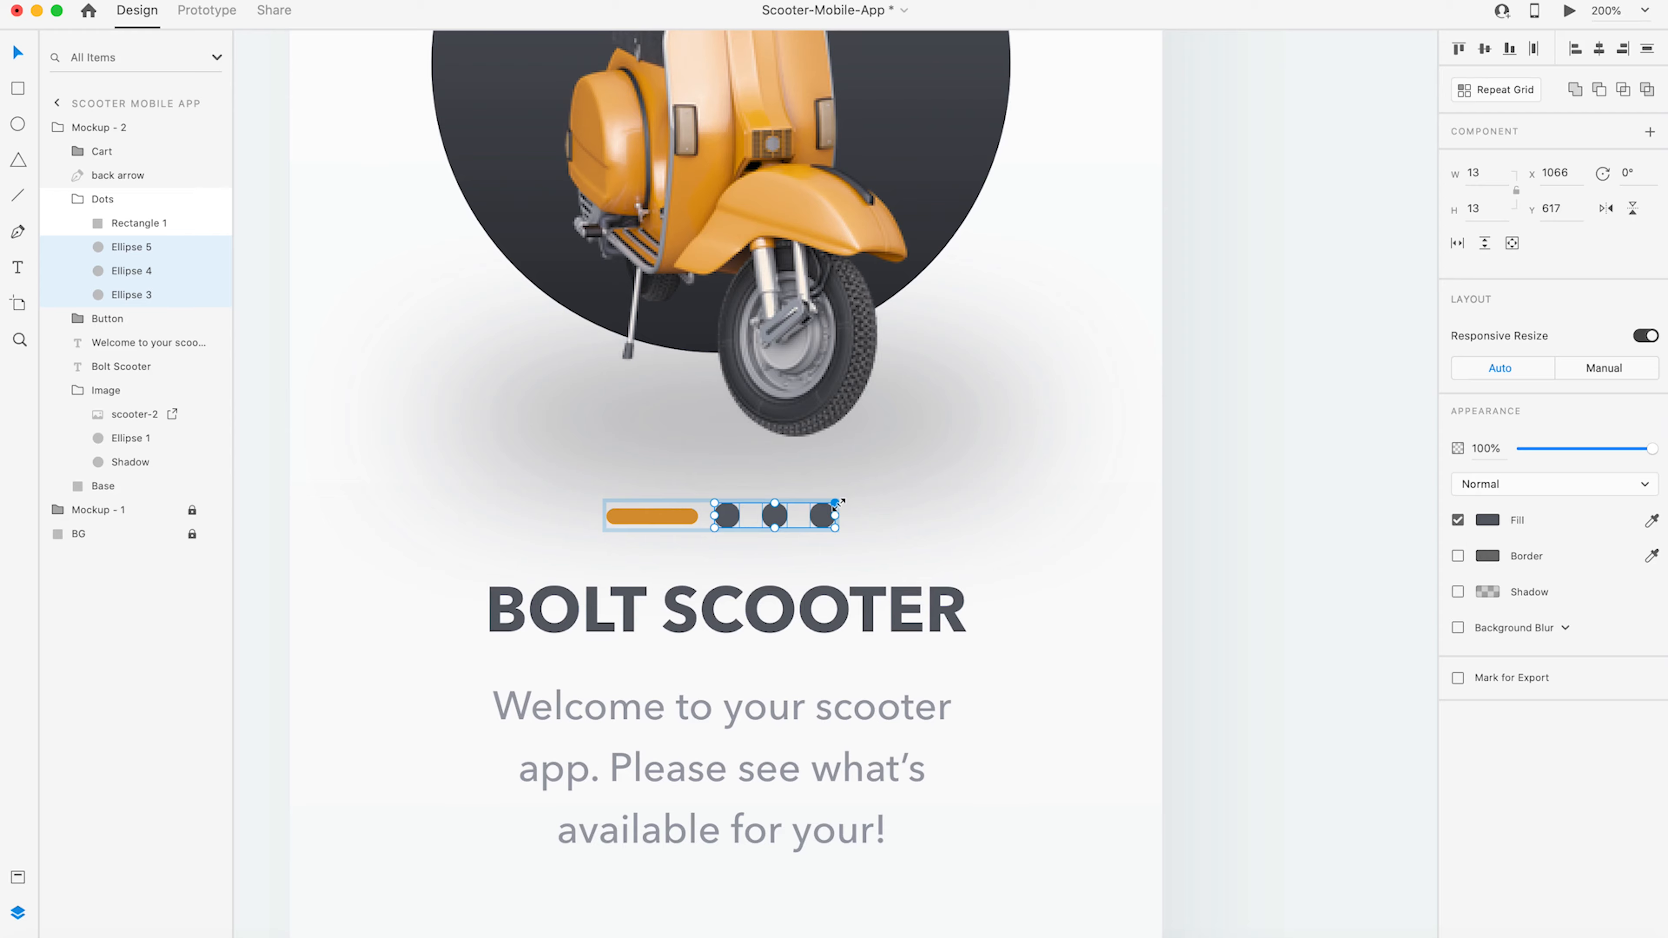
drag(835, 504, 821, 506)
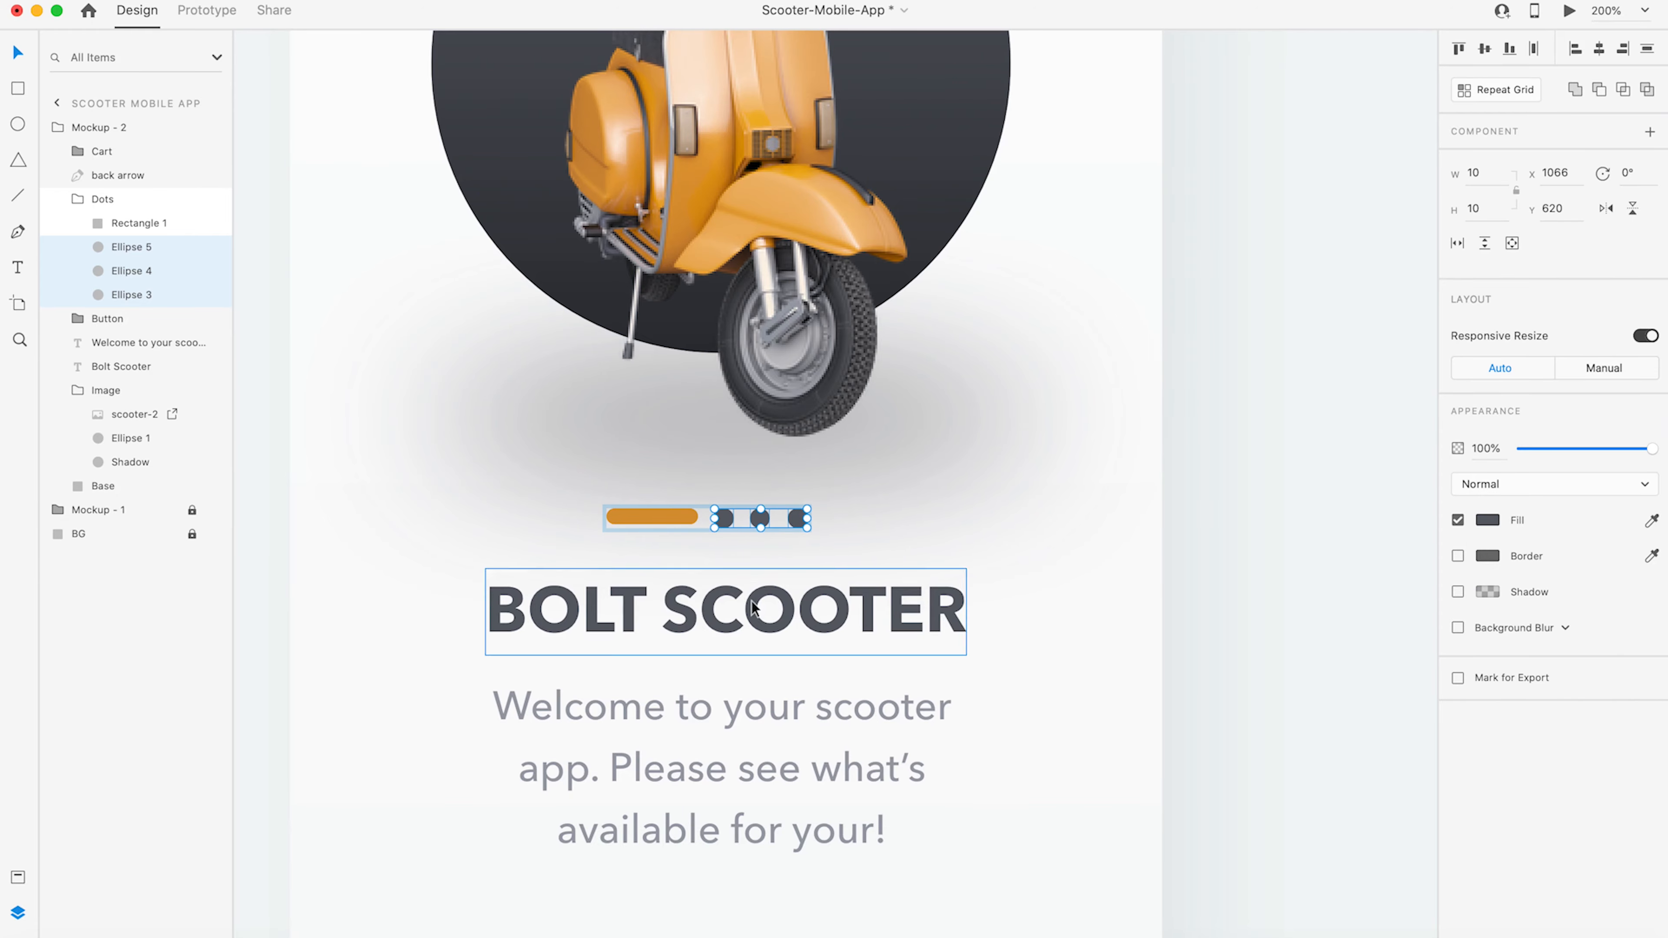
click(696, 516)
click(696, 516)
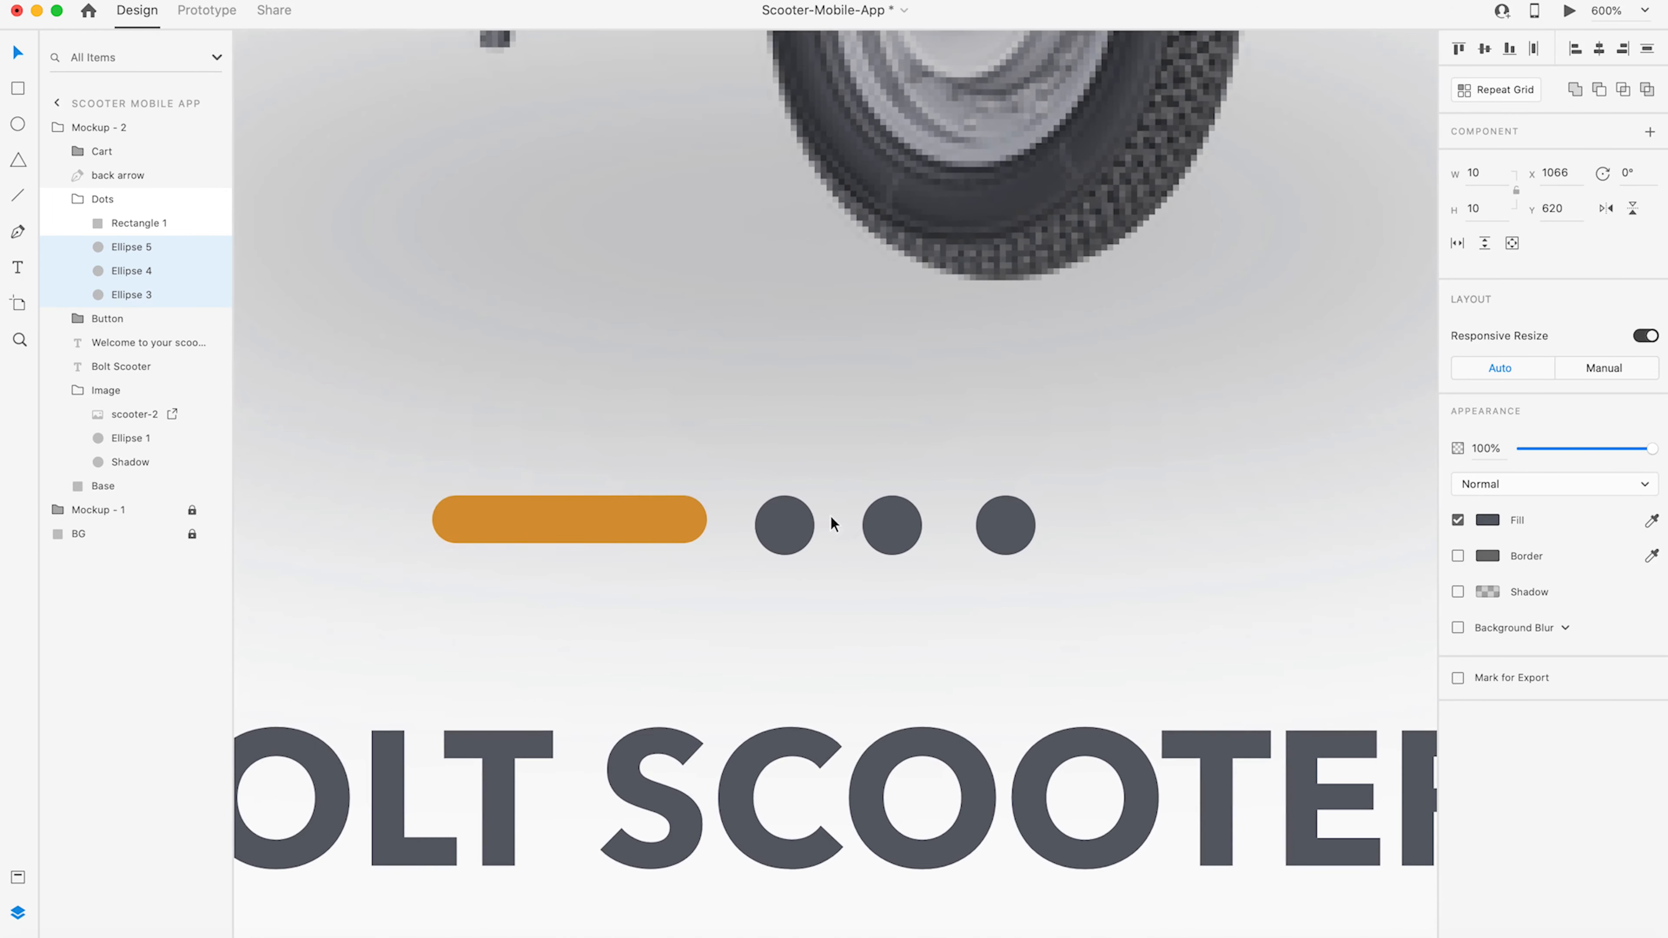
drag(786, 528, 744, 525)
drag(994, 555, 968, 546)
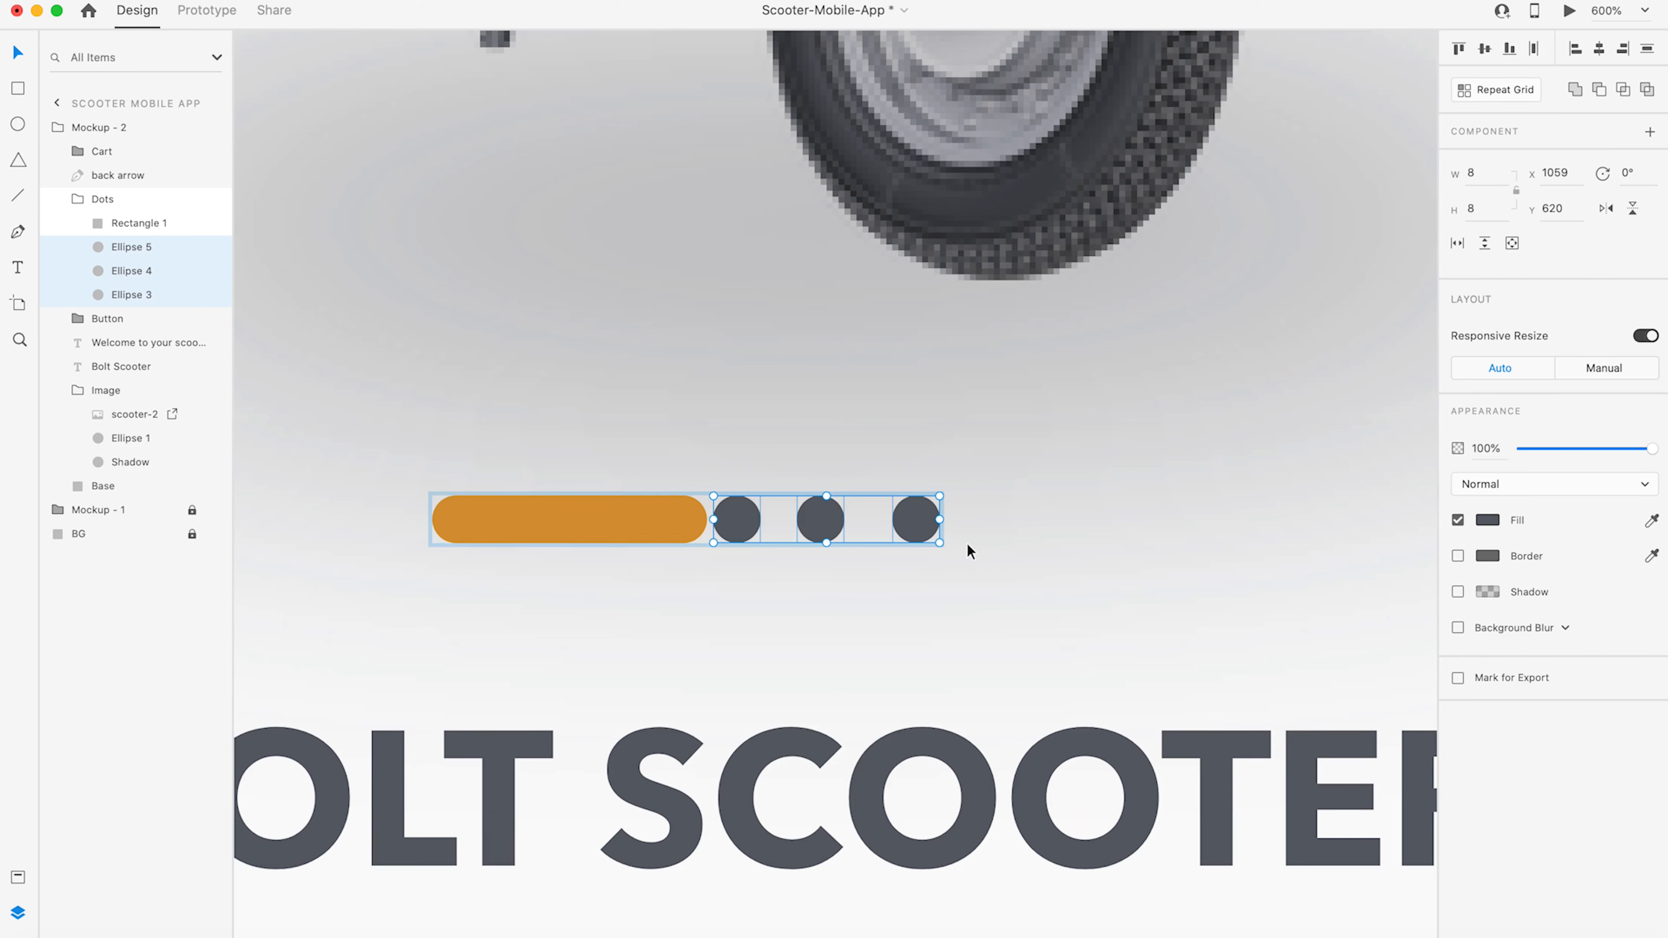
- Shift the middle dark dot slightly right so the three dots are evenly spaced
click(839, 541)
click(833, 523)
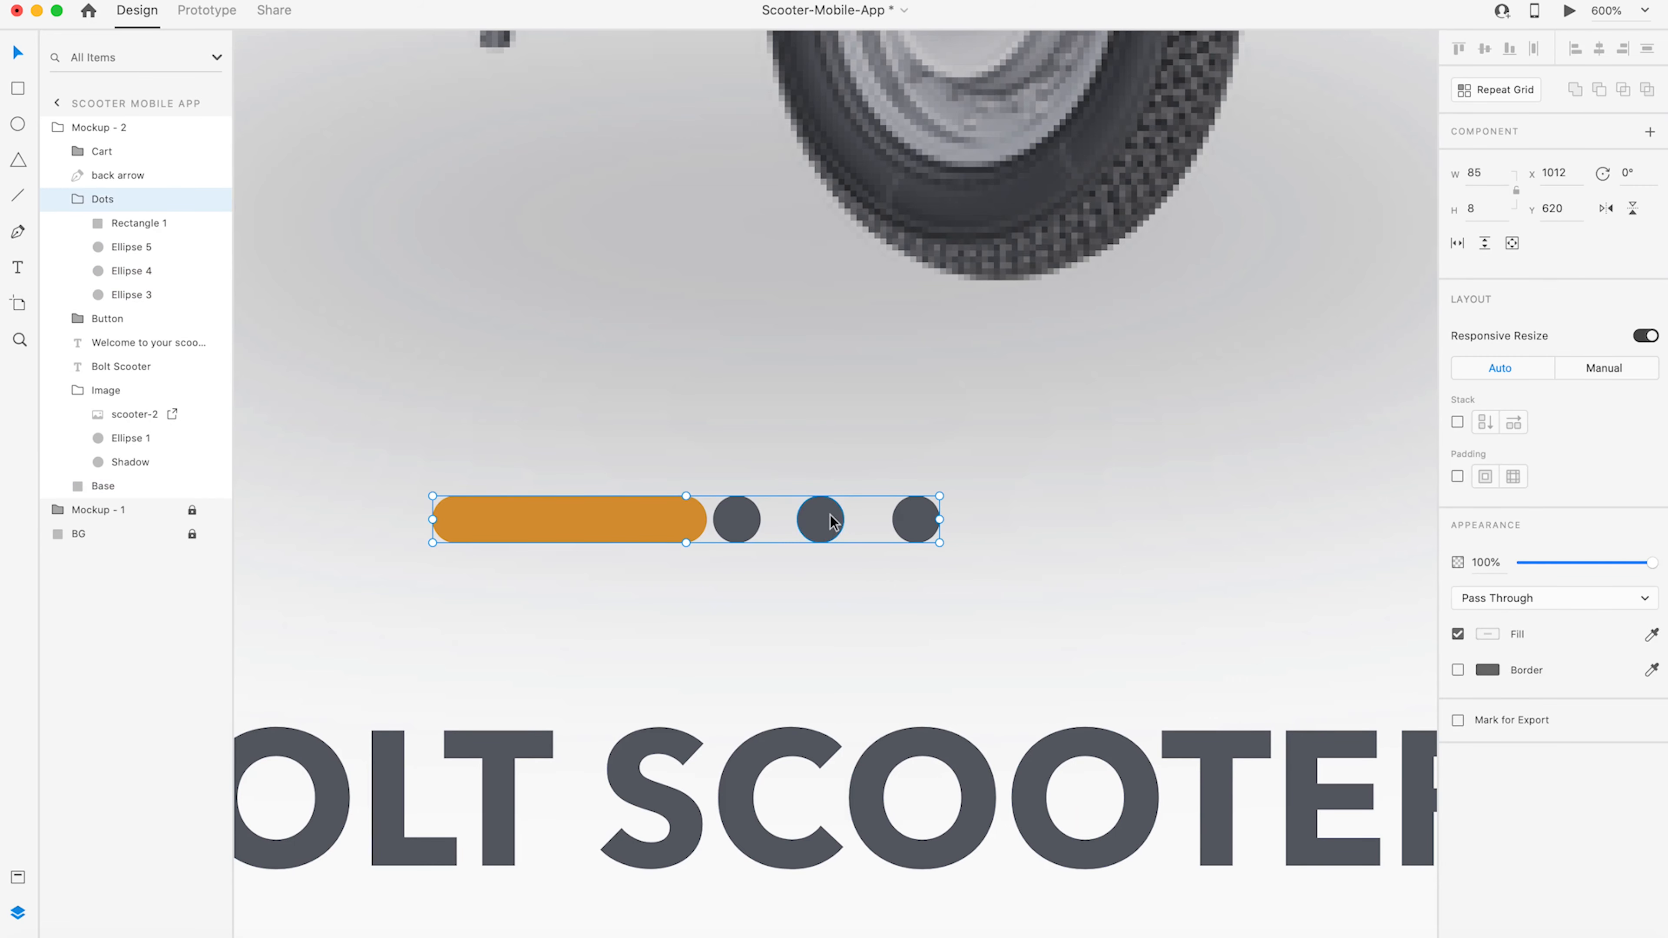
double_click(833, 523)
drag(833, 523, 832, 518)
- Move the three dark dots together away from the orange bar, to about X 1065
click(748, 520)
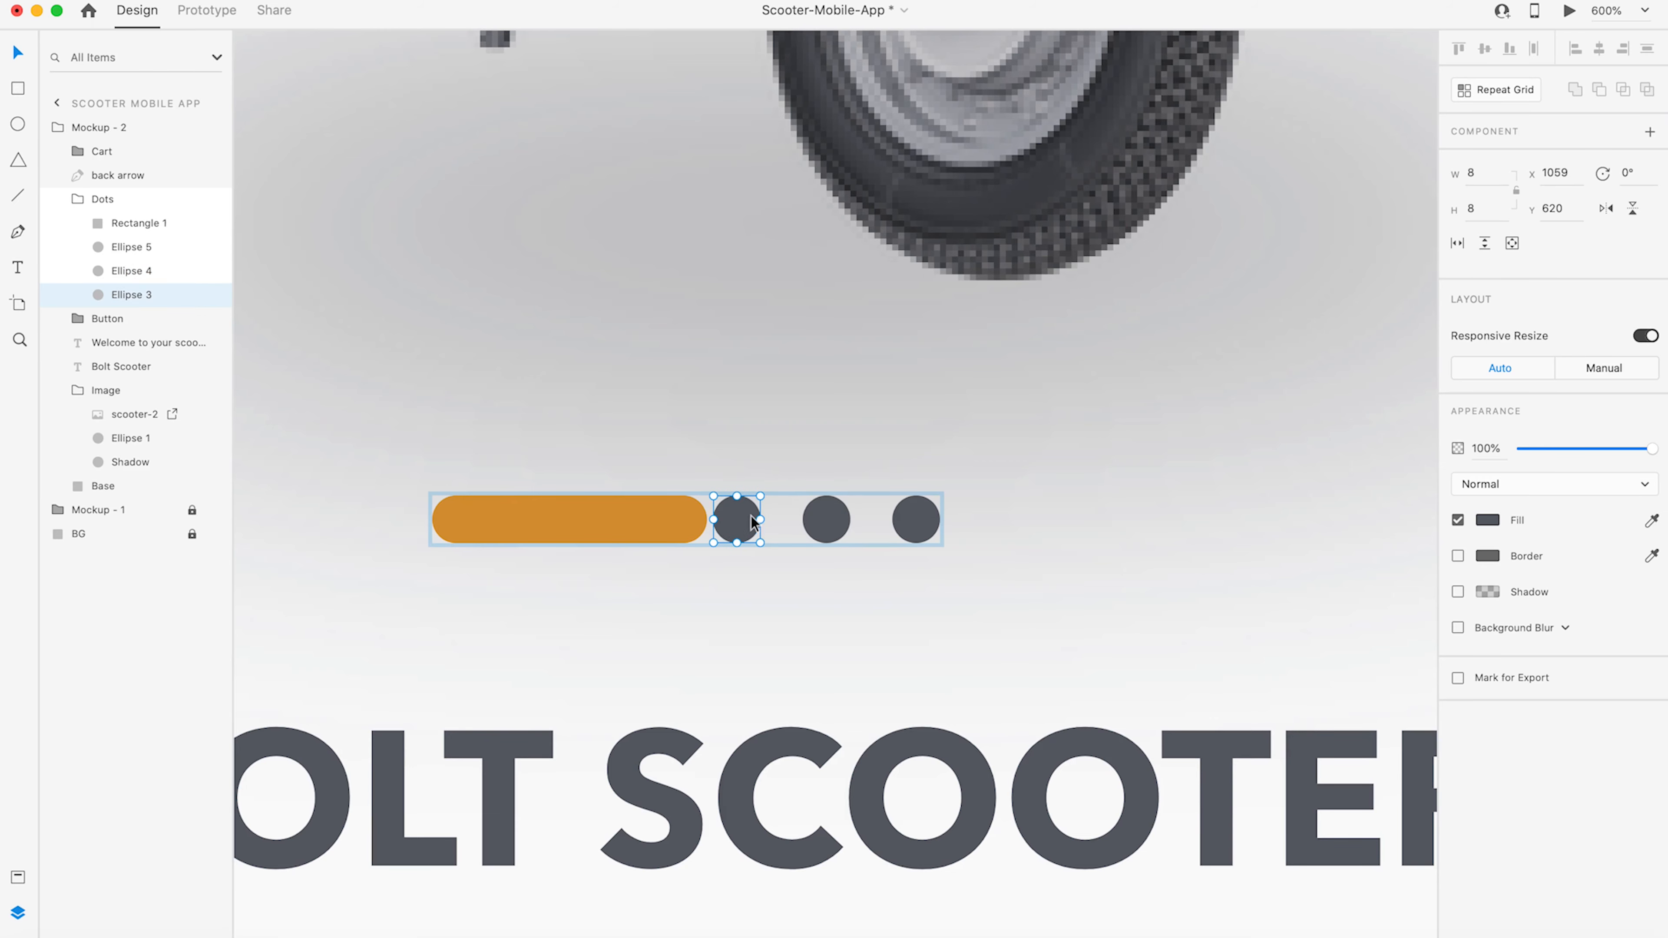
shift+click(829, 523)
shift+click(914, 523)
drag(750, 526, 782, 526)
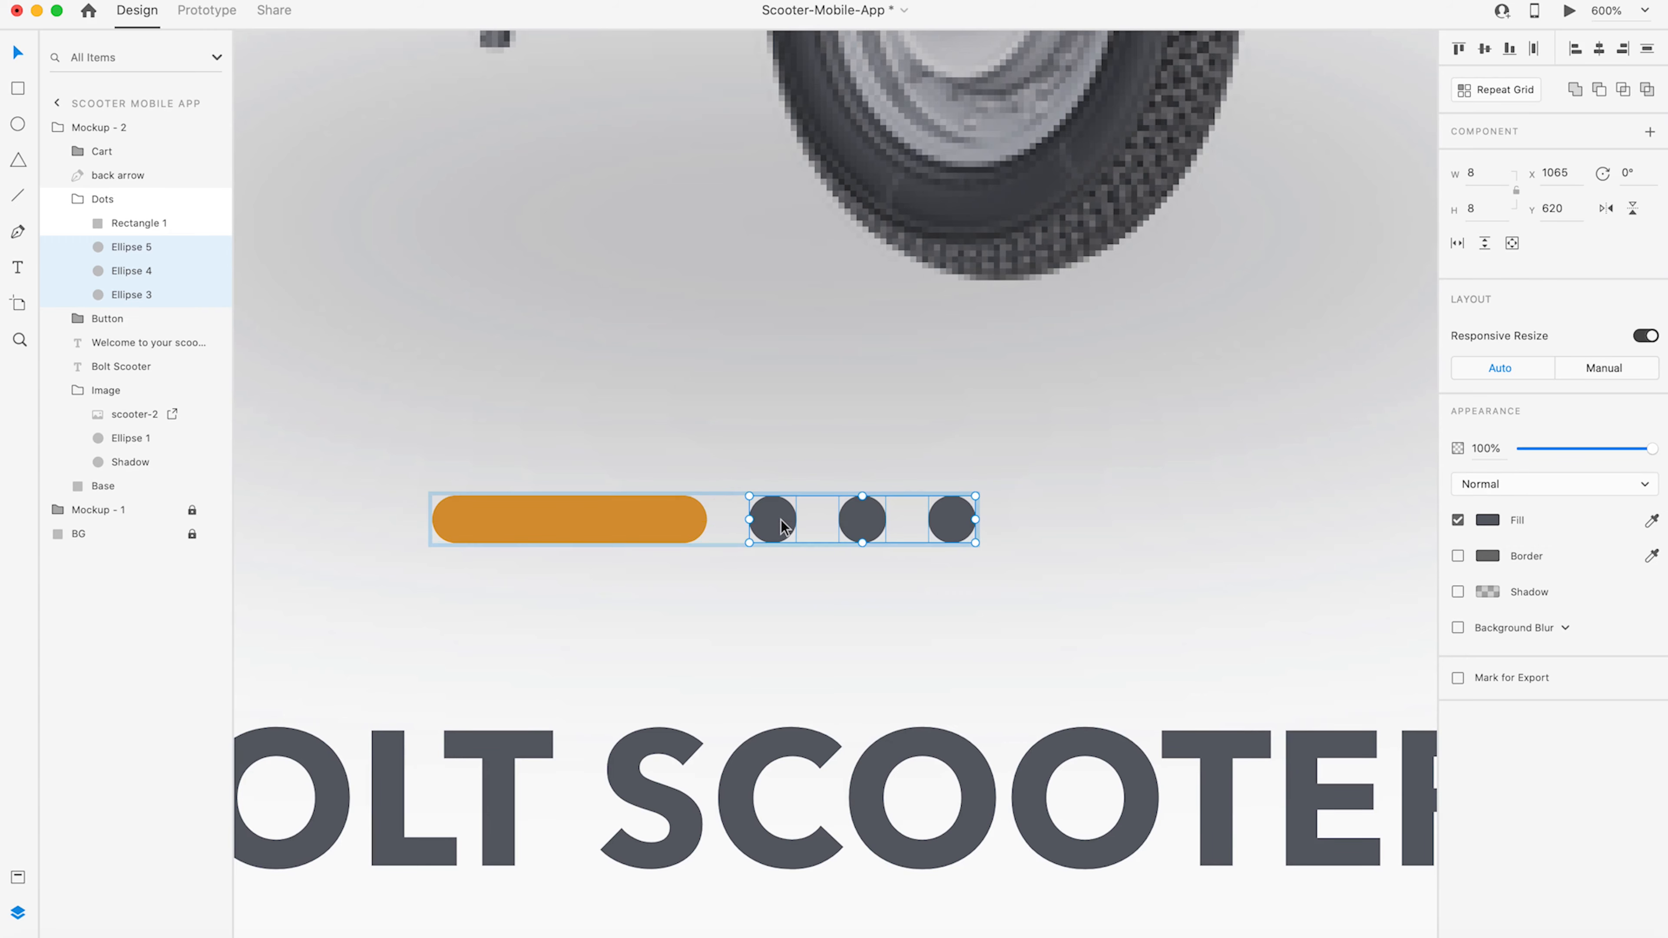
- Center the bar and dots as one group beneath the scooter at about X 1027, Y 620, and collapse the Dots layers
shift+click(660, 530)
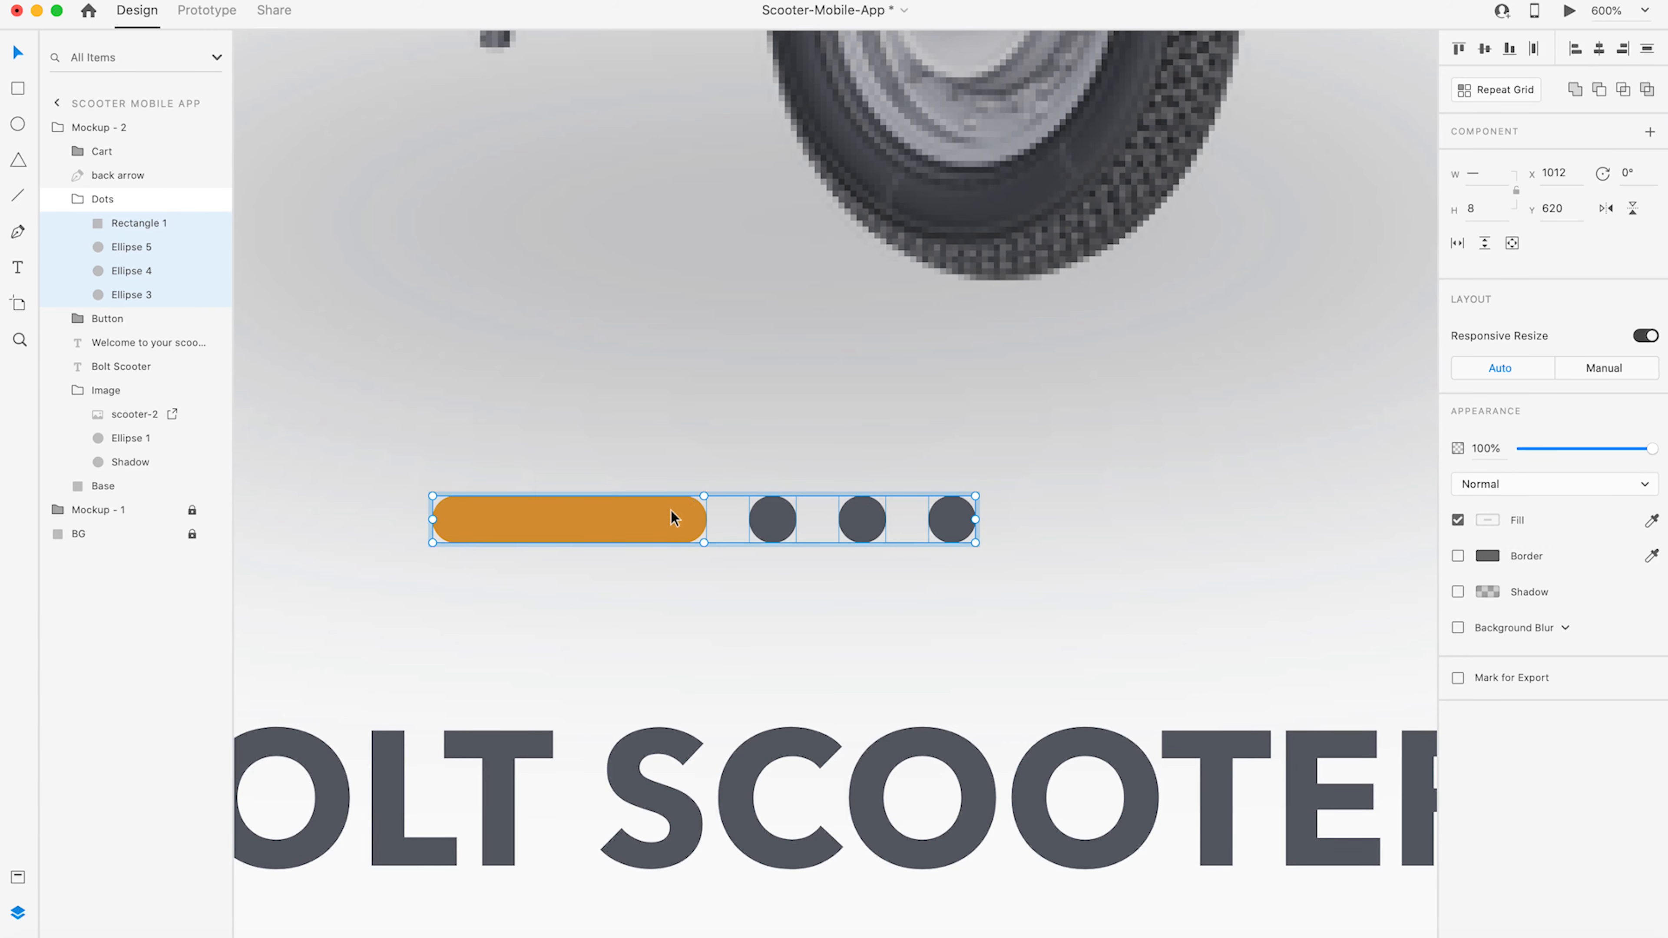
alt+click(860, 503)
alt+click(861, 503)
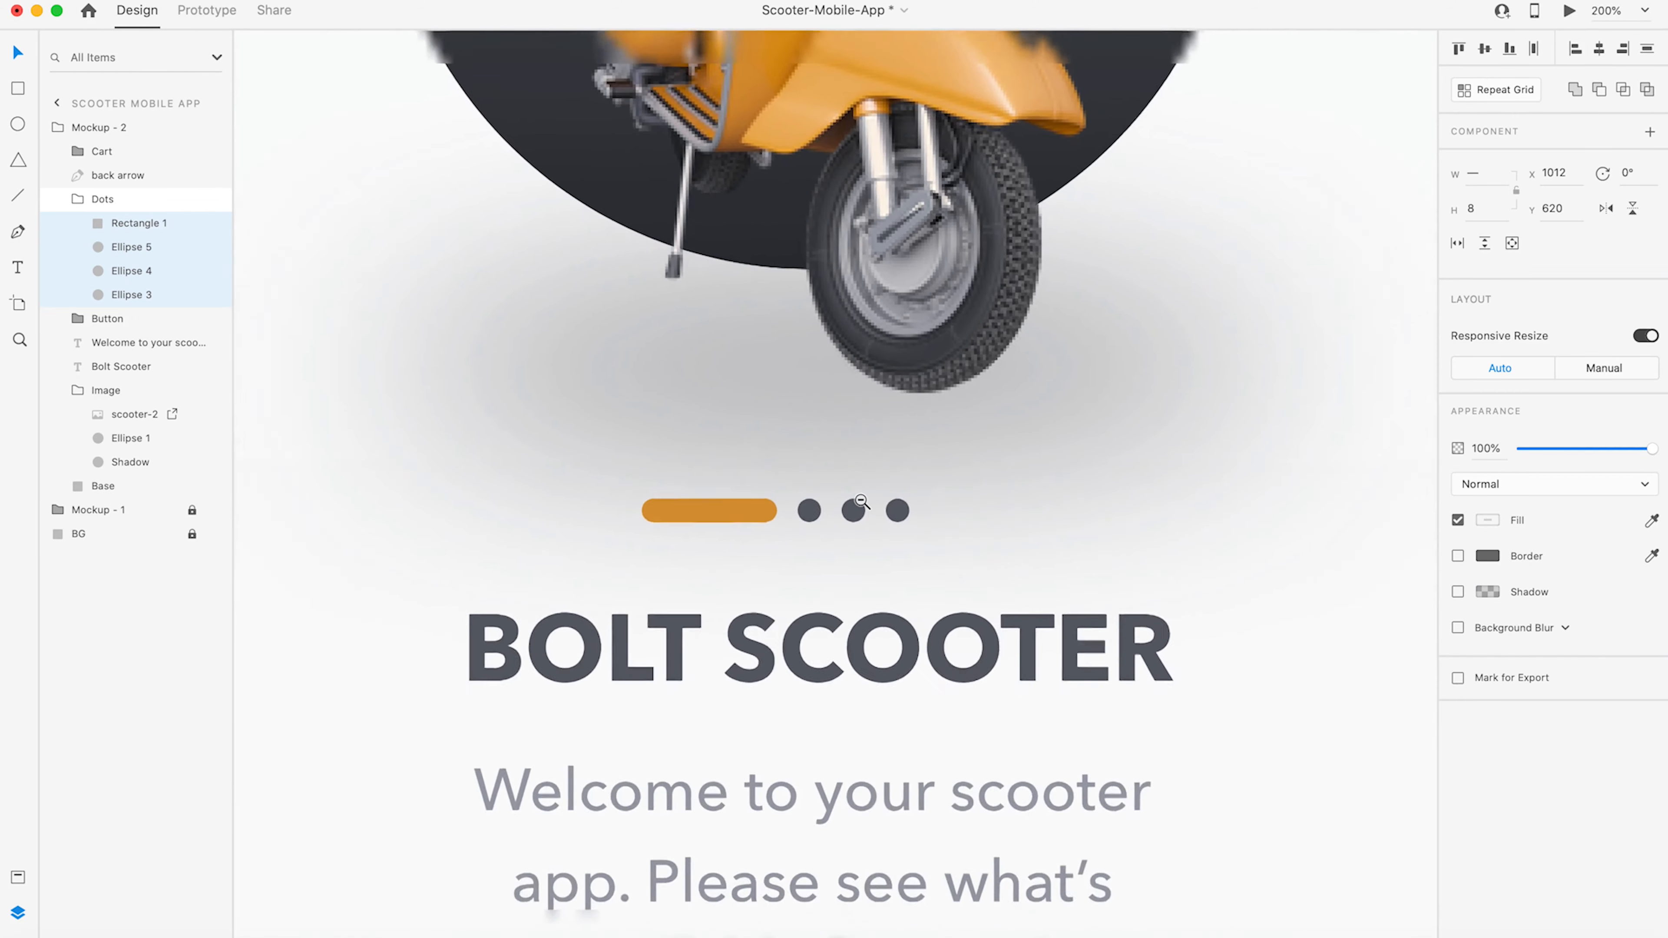
alt+click(860, 502)
alt+click(861, 503)
drag(865, 535, 761, 619)
click(81, 203)
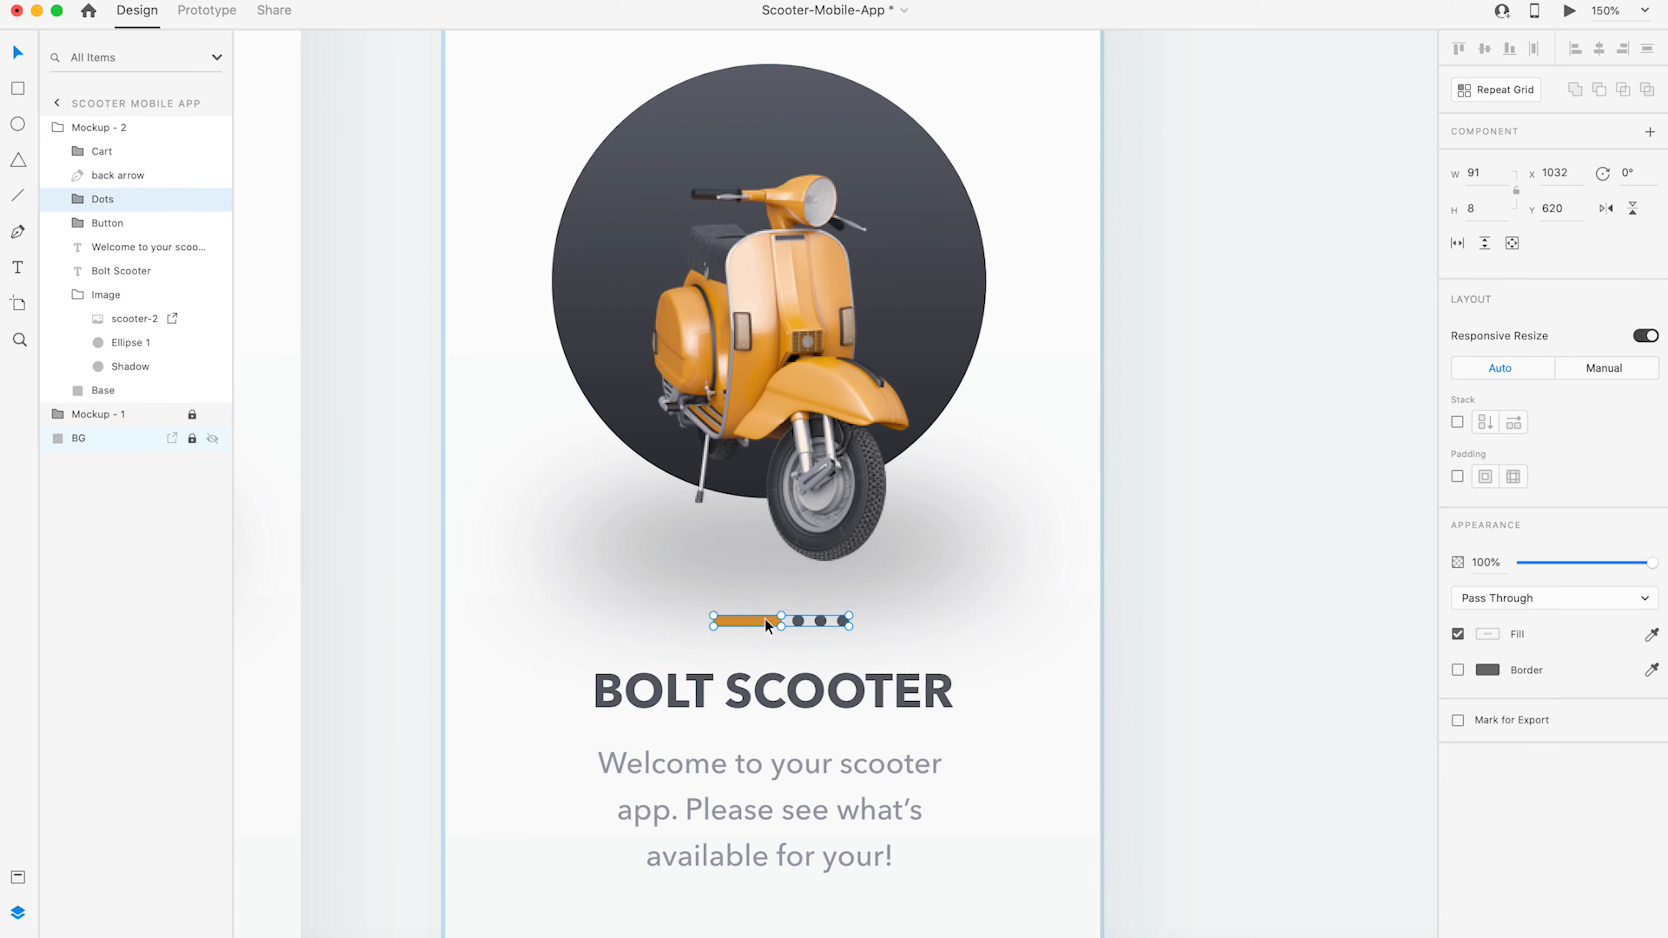
mouse_move(758, 621)
mouse_down()
mouse_move(732, 621)
mouse_move(753, 621)
mouse_up()
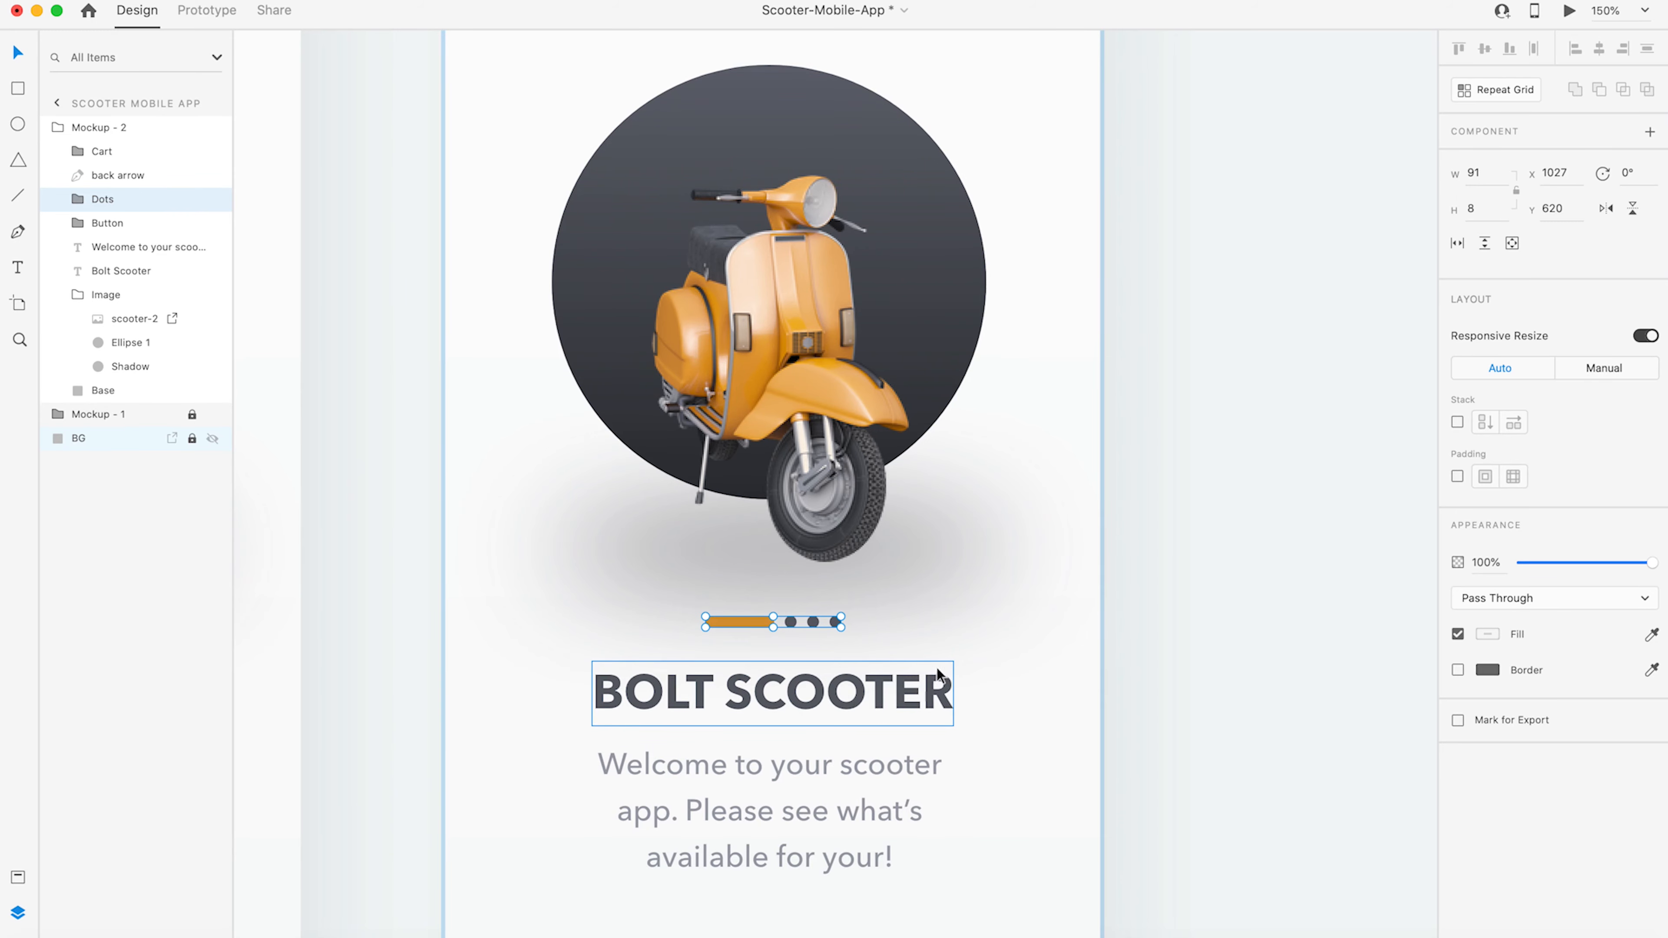
- Replace the Bolt Scooter heading with "Honda KTM", shrink it to font size 25 and move it toward the screen's left margin
click(867, 699)
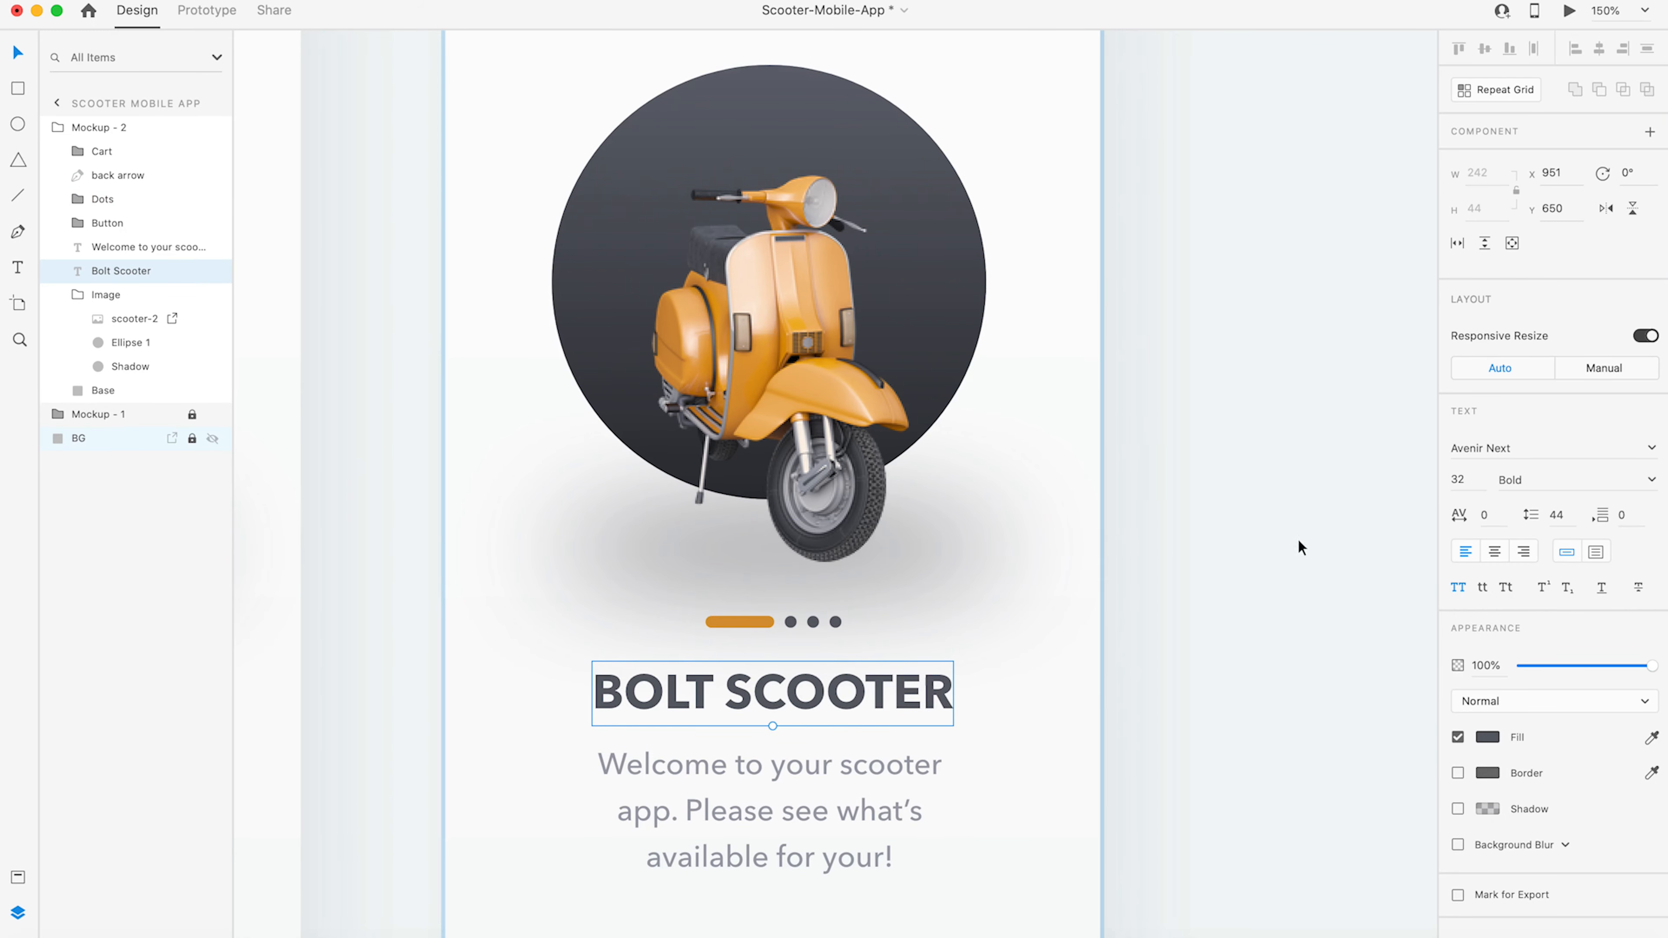
double_click(801, 705)
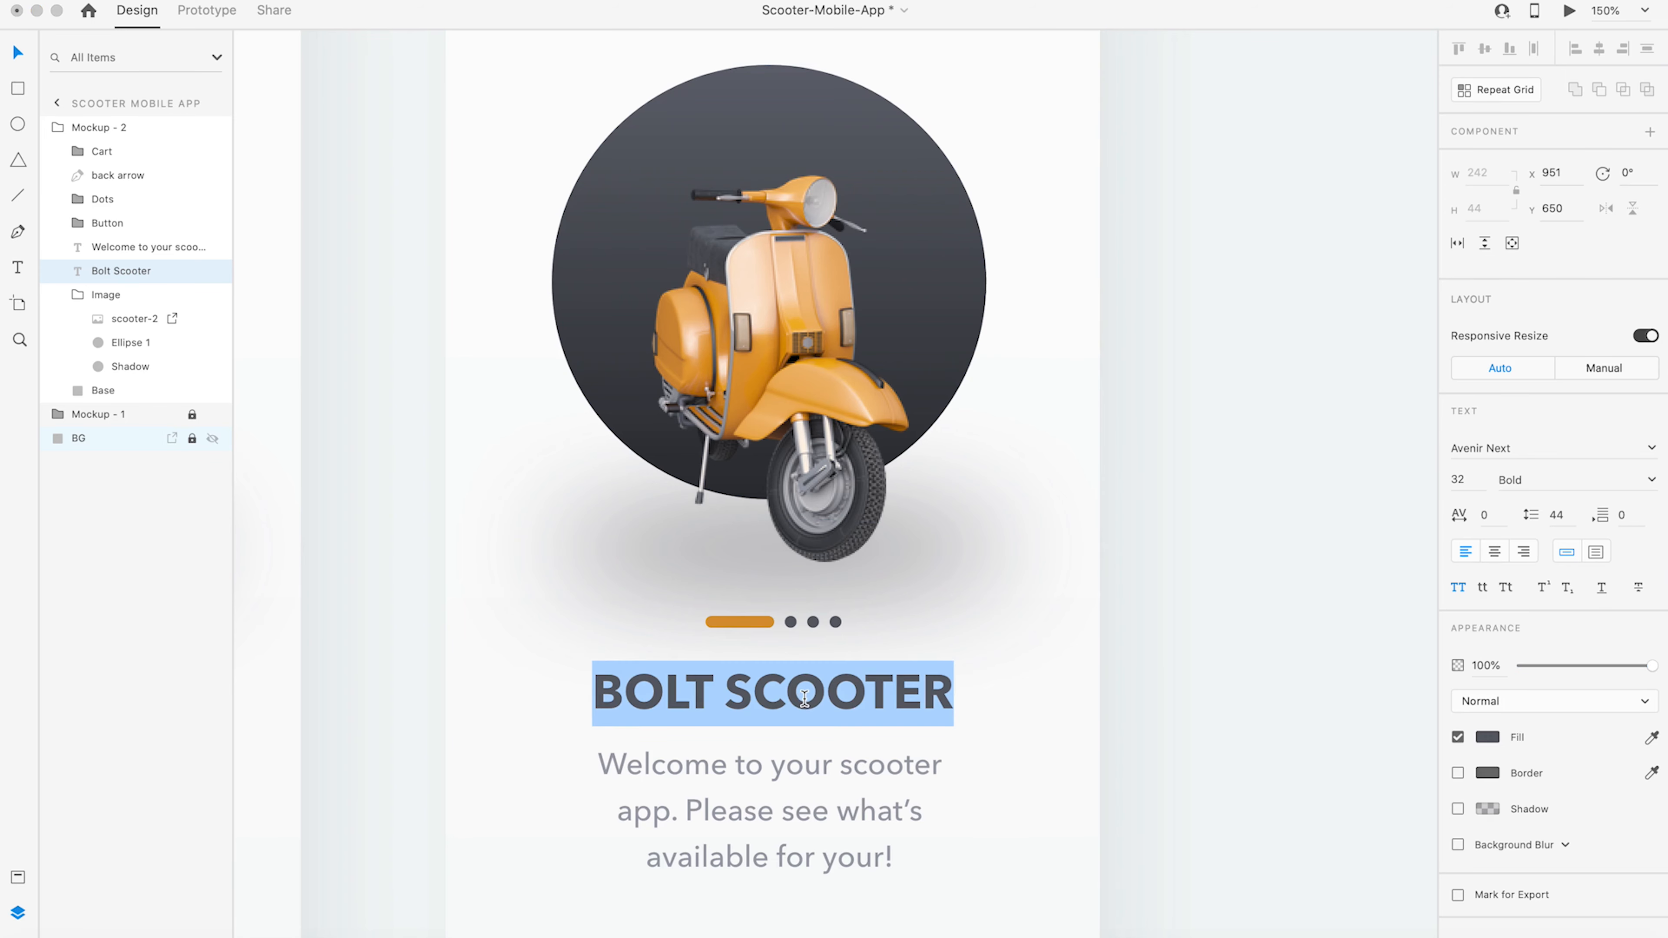
text(HON)
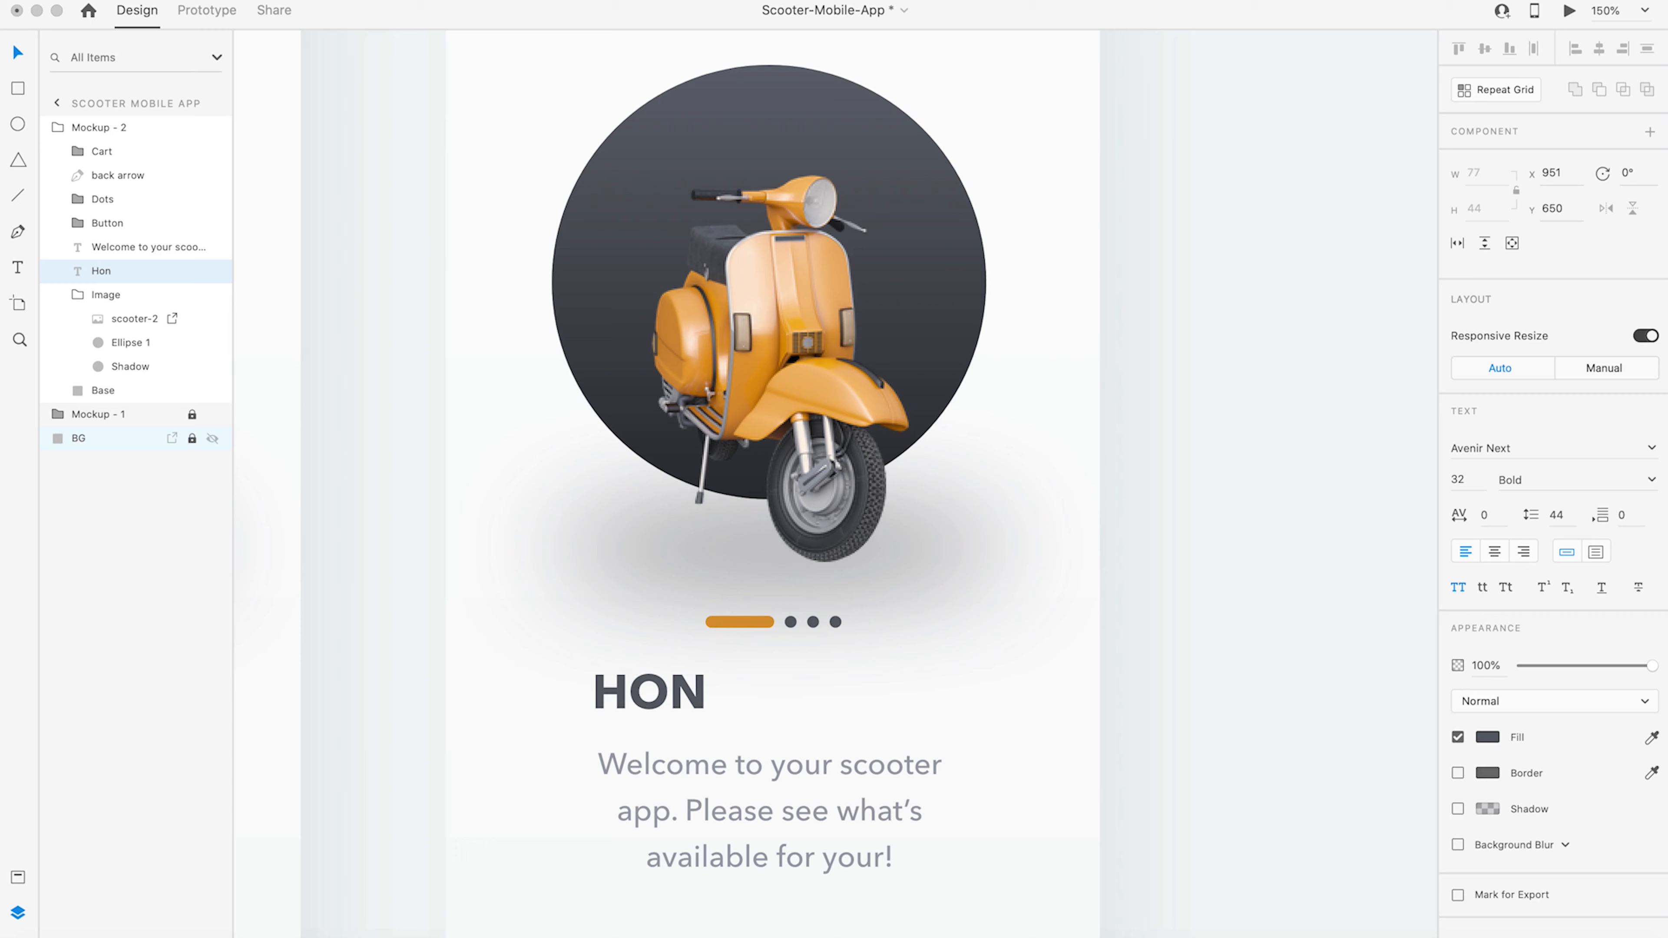
text(DA)
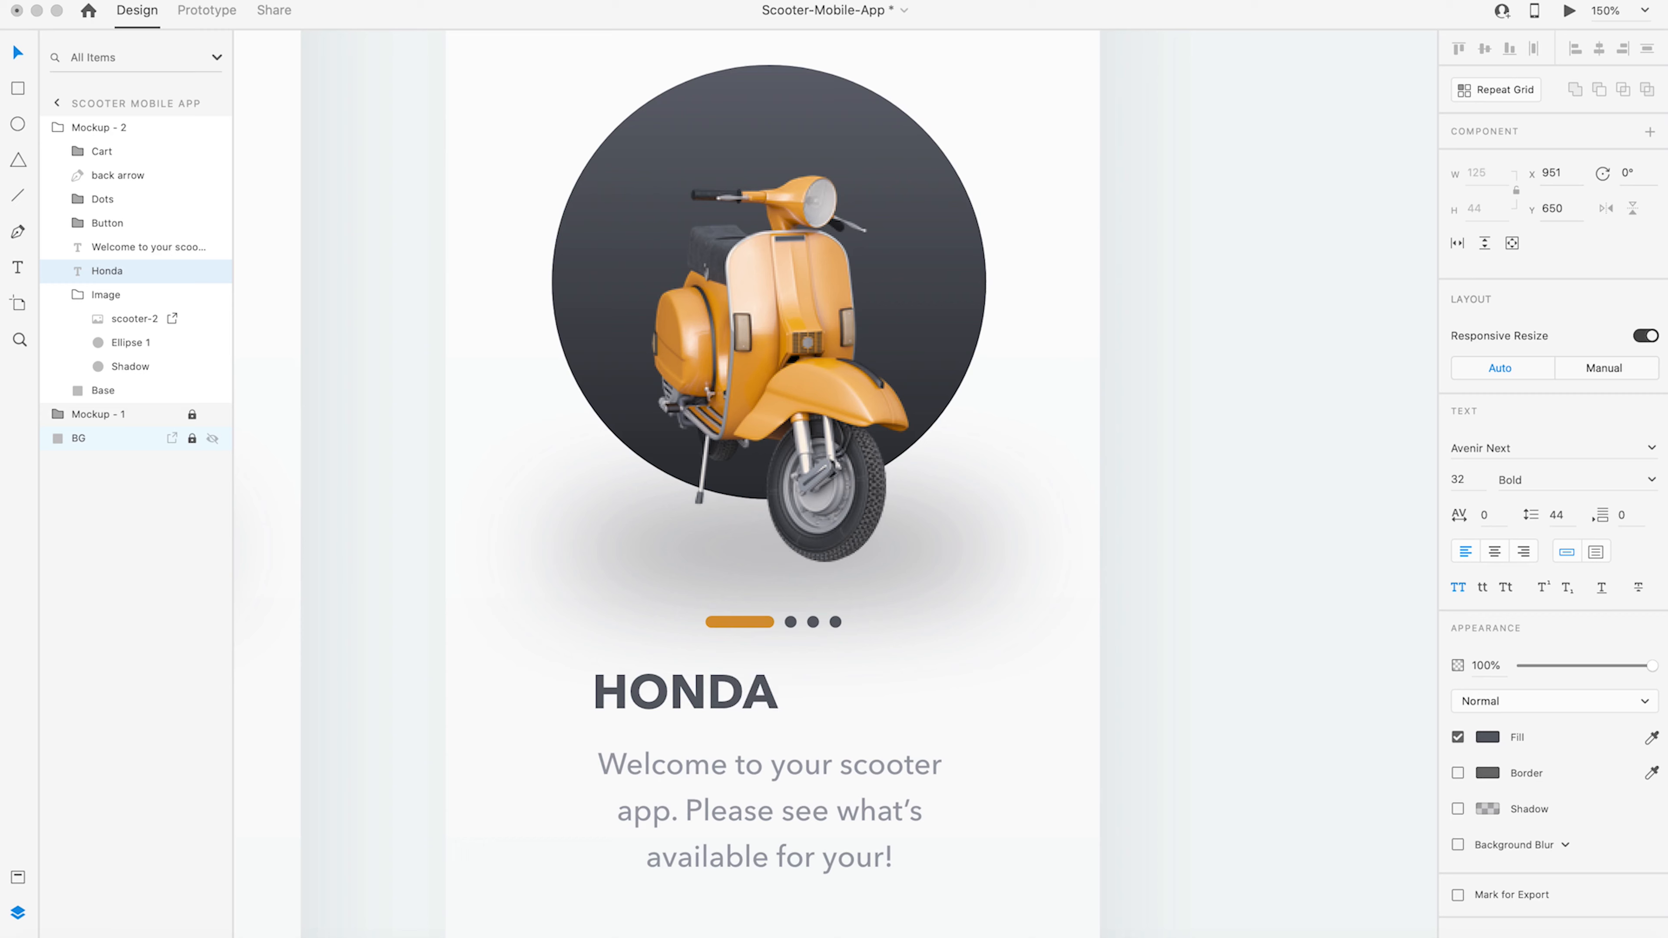
text( KTM)
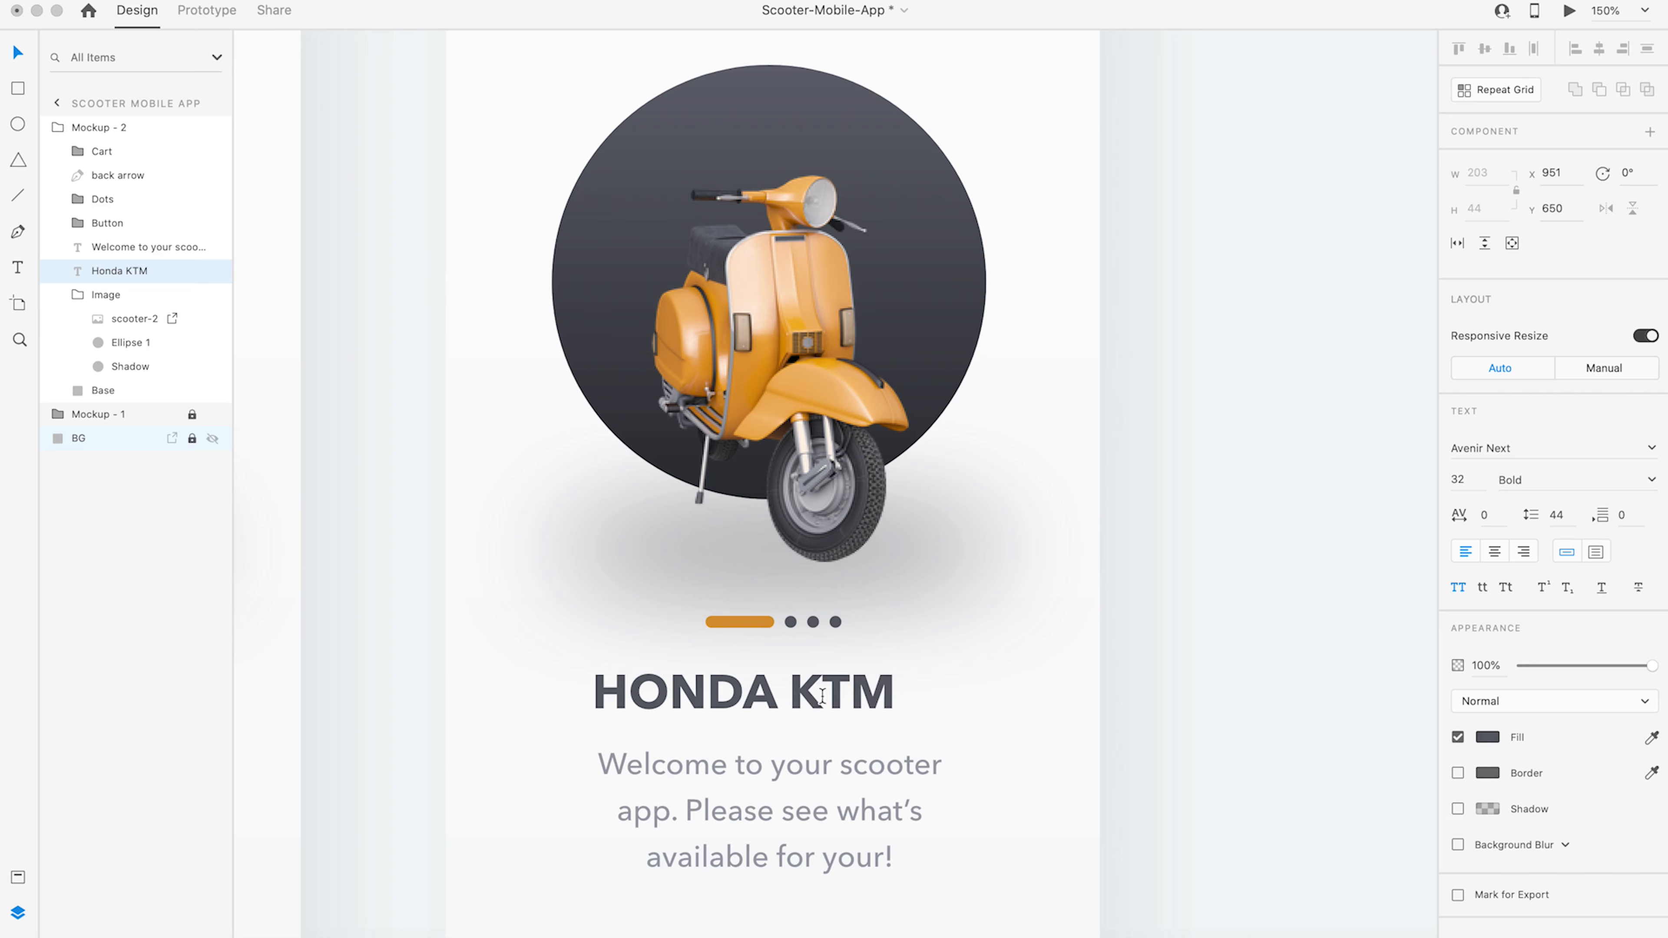
click(19, 54)
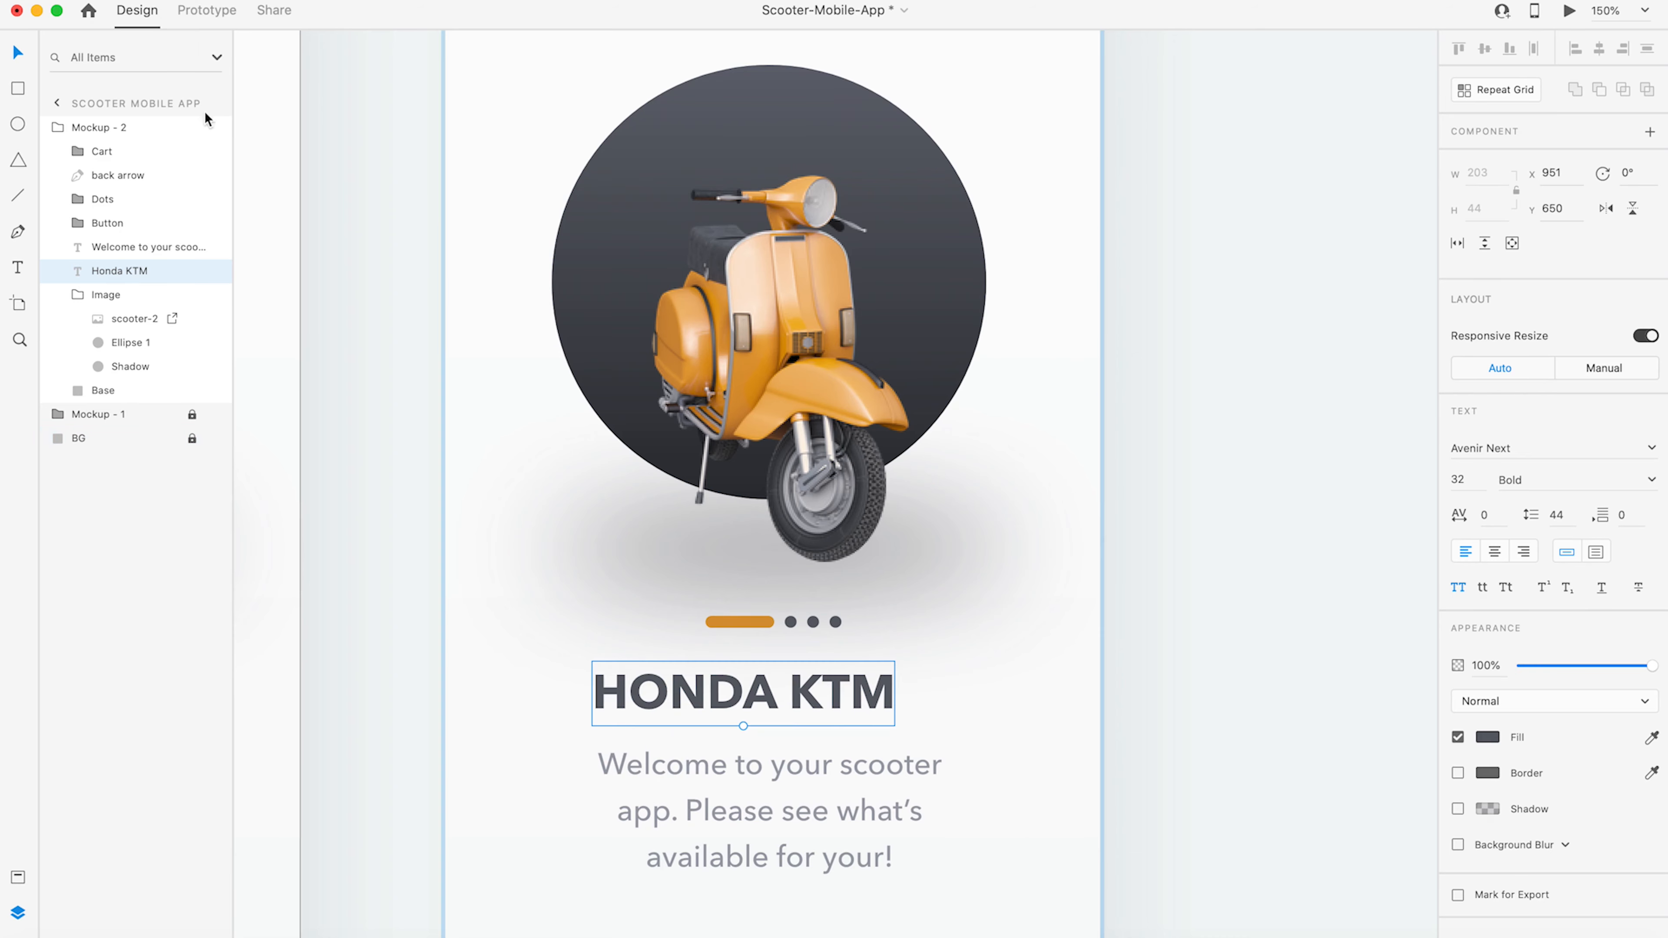
drag(743, 726, 584, 703)
- Replace the welcome paragraph with "Model 400", set it to auto width, and shrink it to size 13 directly under the heading
double_click(708, 768)
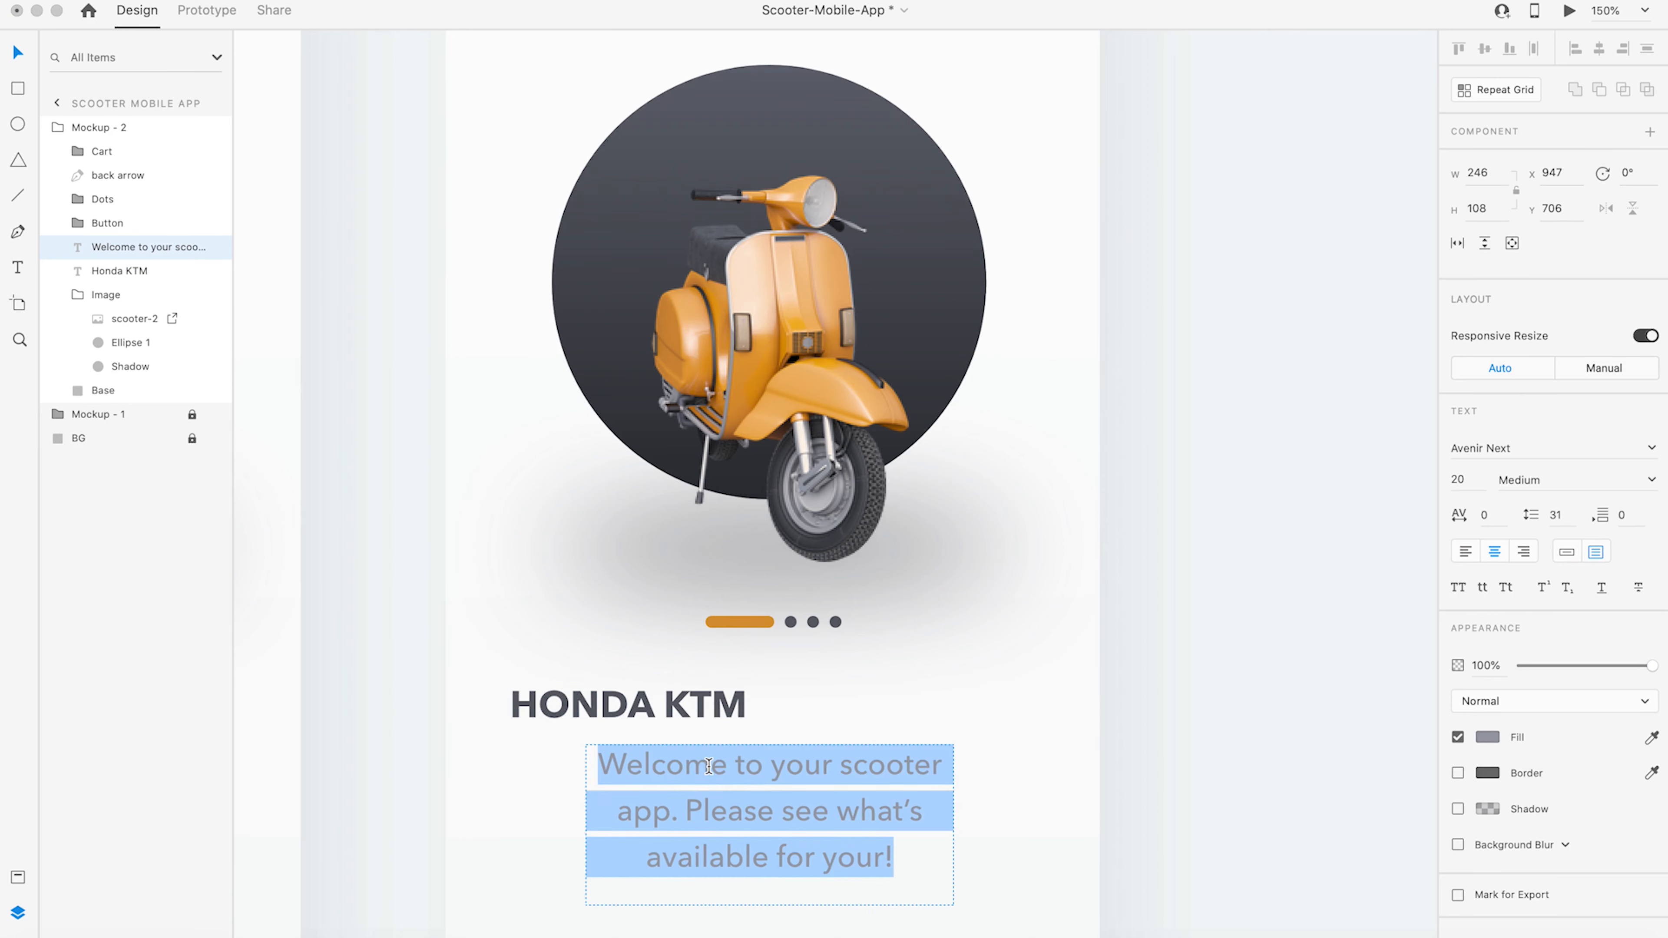
text(Model)
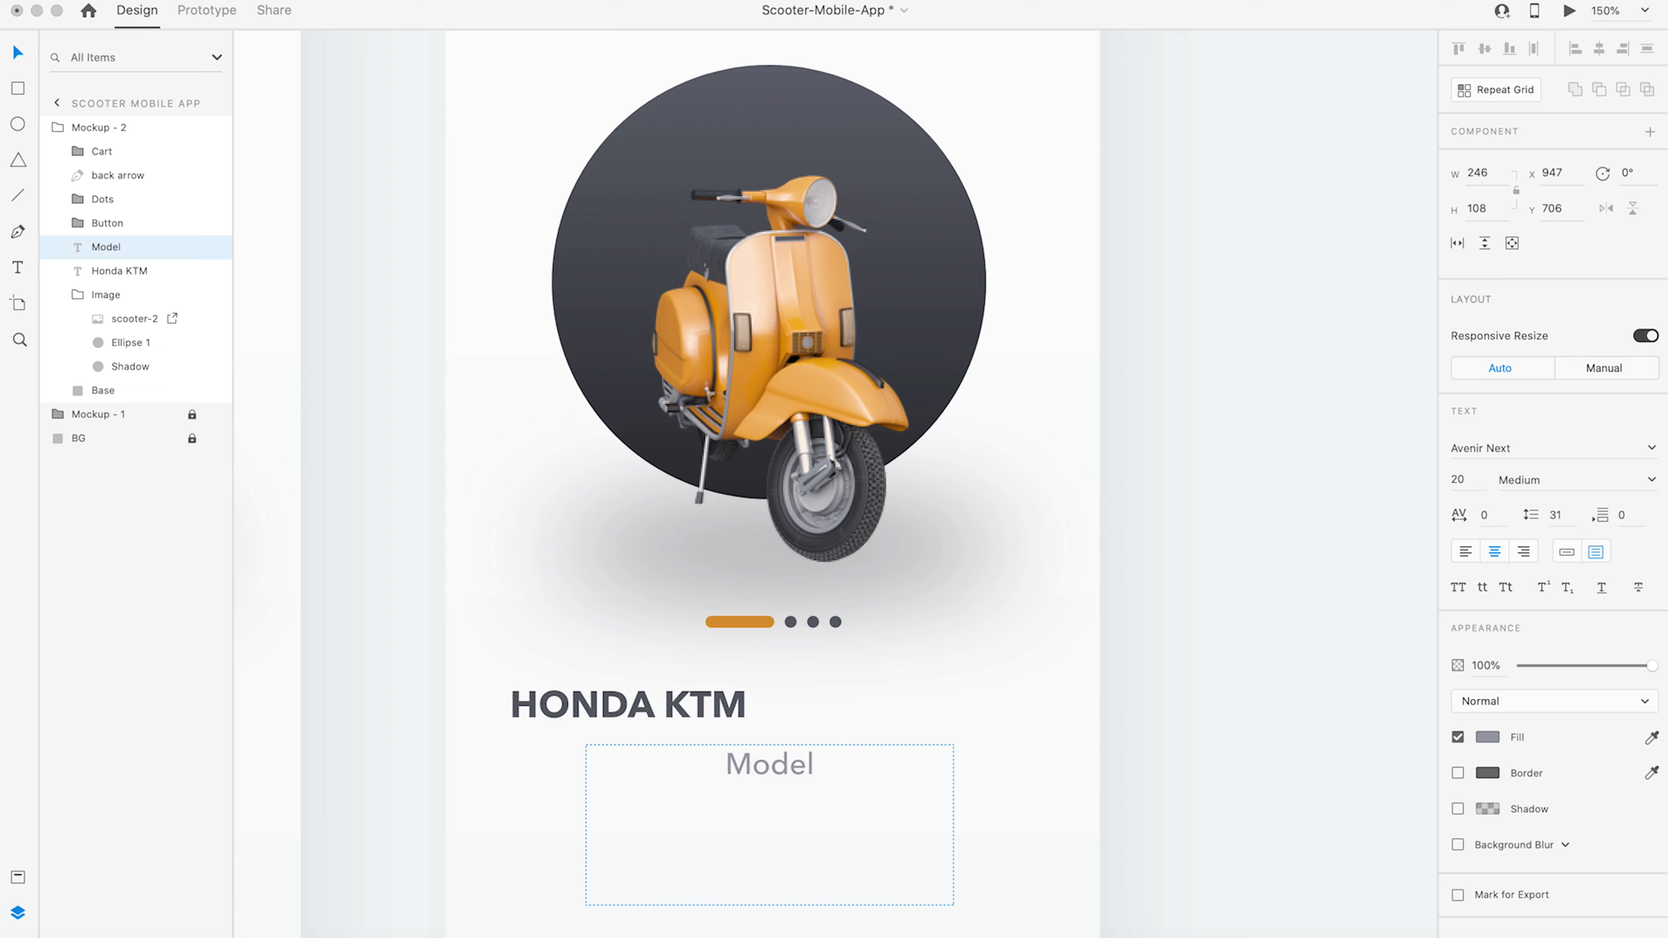
text( 400)
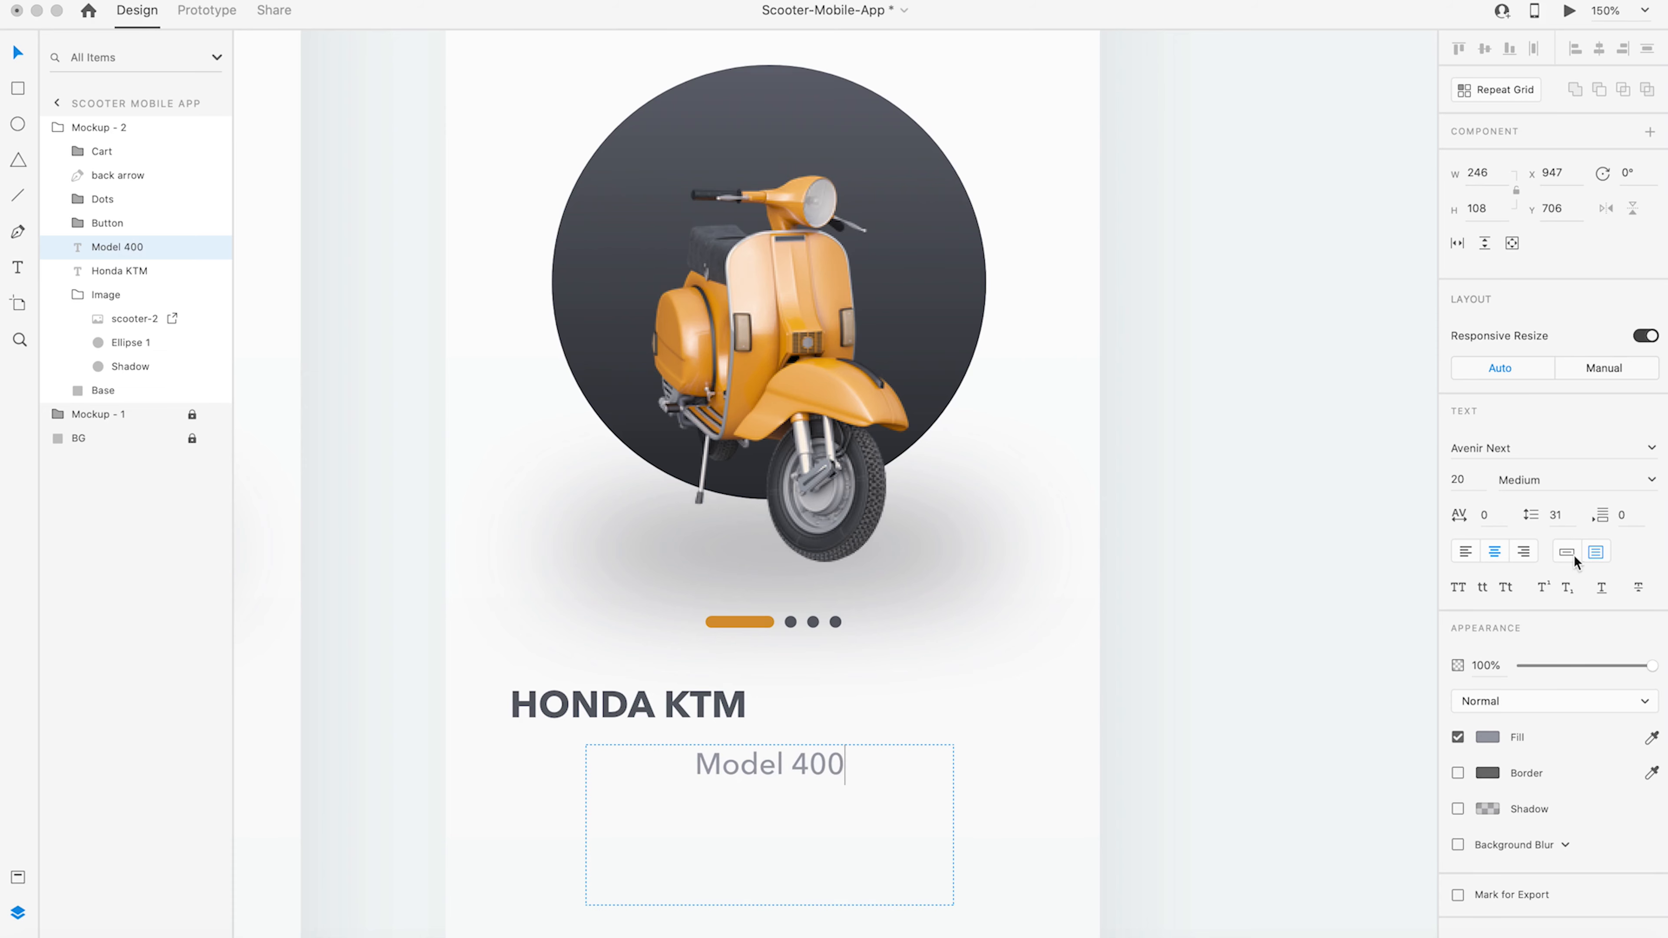
click(1568, 552)
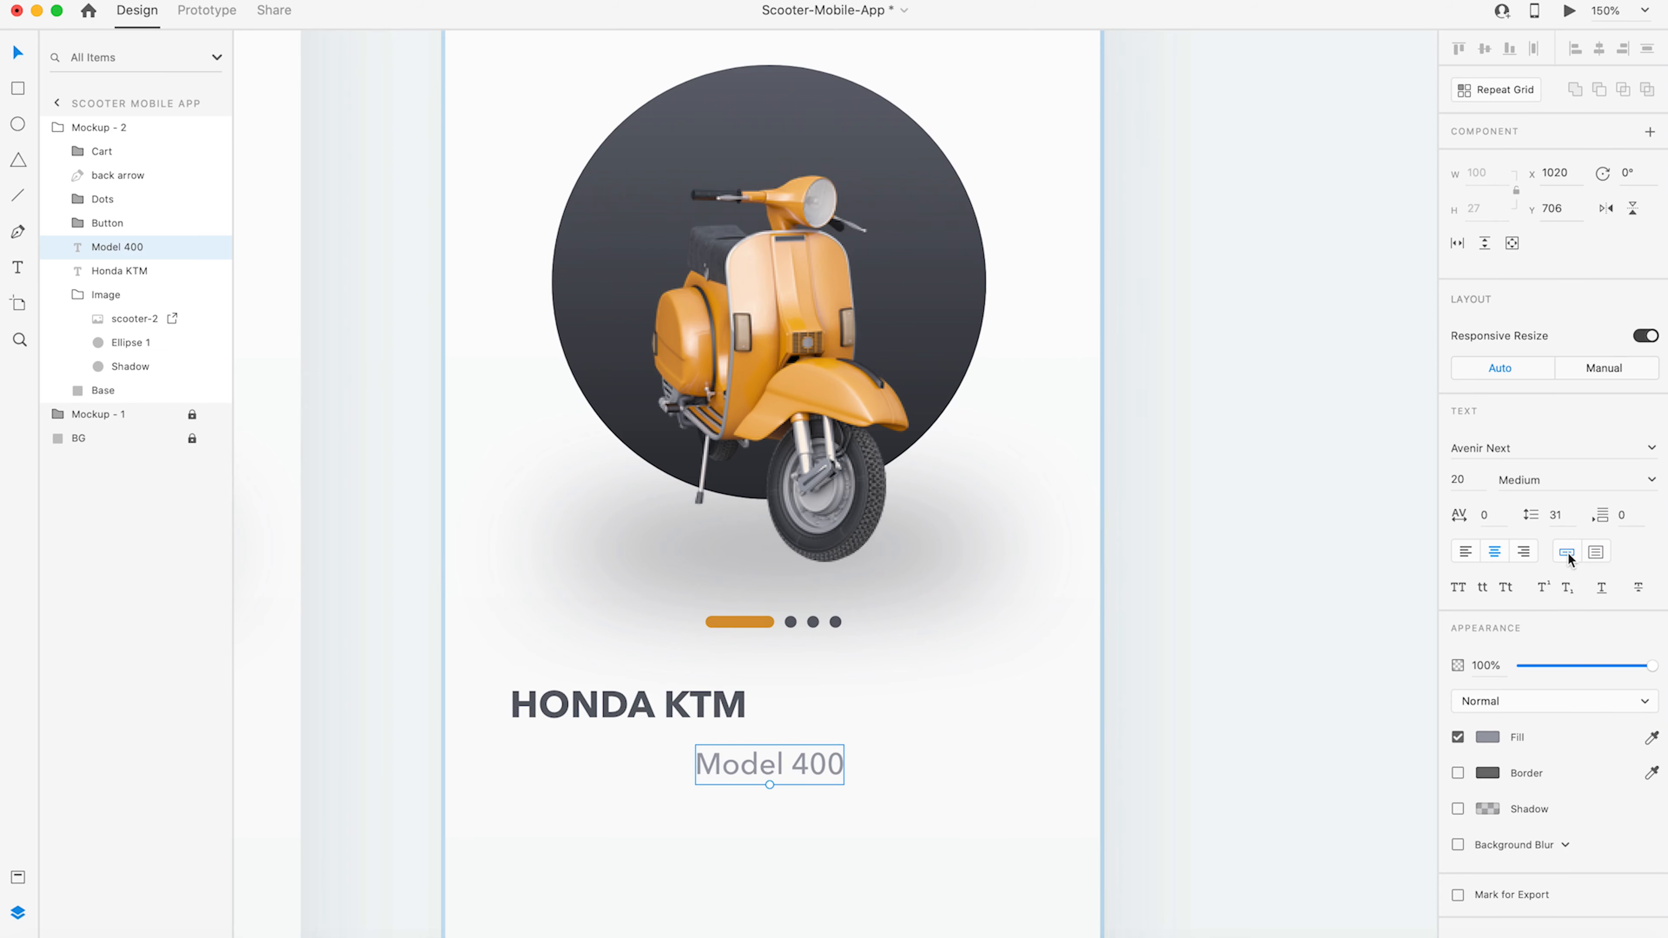
drag(771, 786, 576, 715)
- Move the Honda KTM heading and Model 400 line together to about X 890, Y 671, then deselect them
shift+click(552, 707)
drag(842, 659, 782, 495)
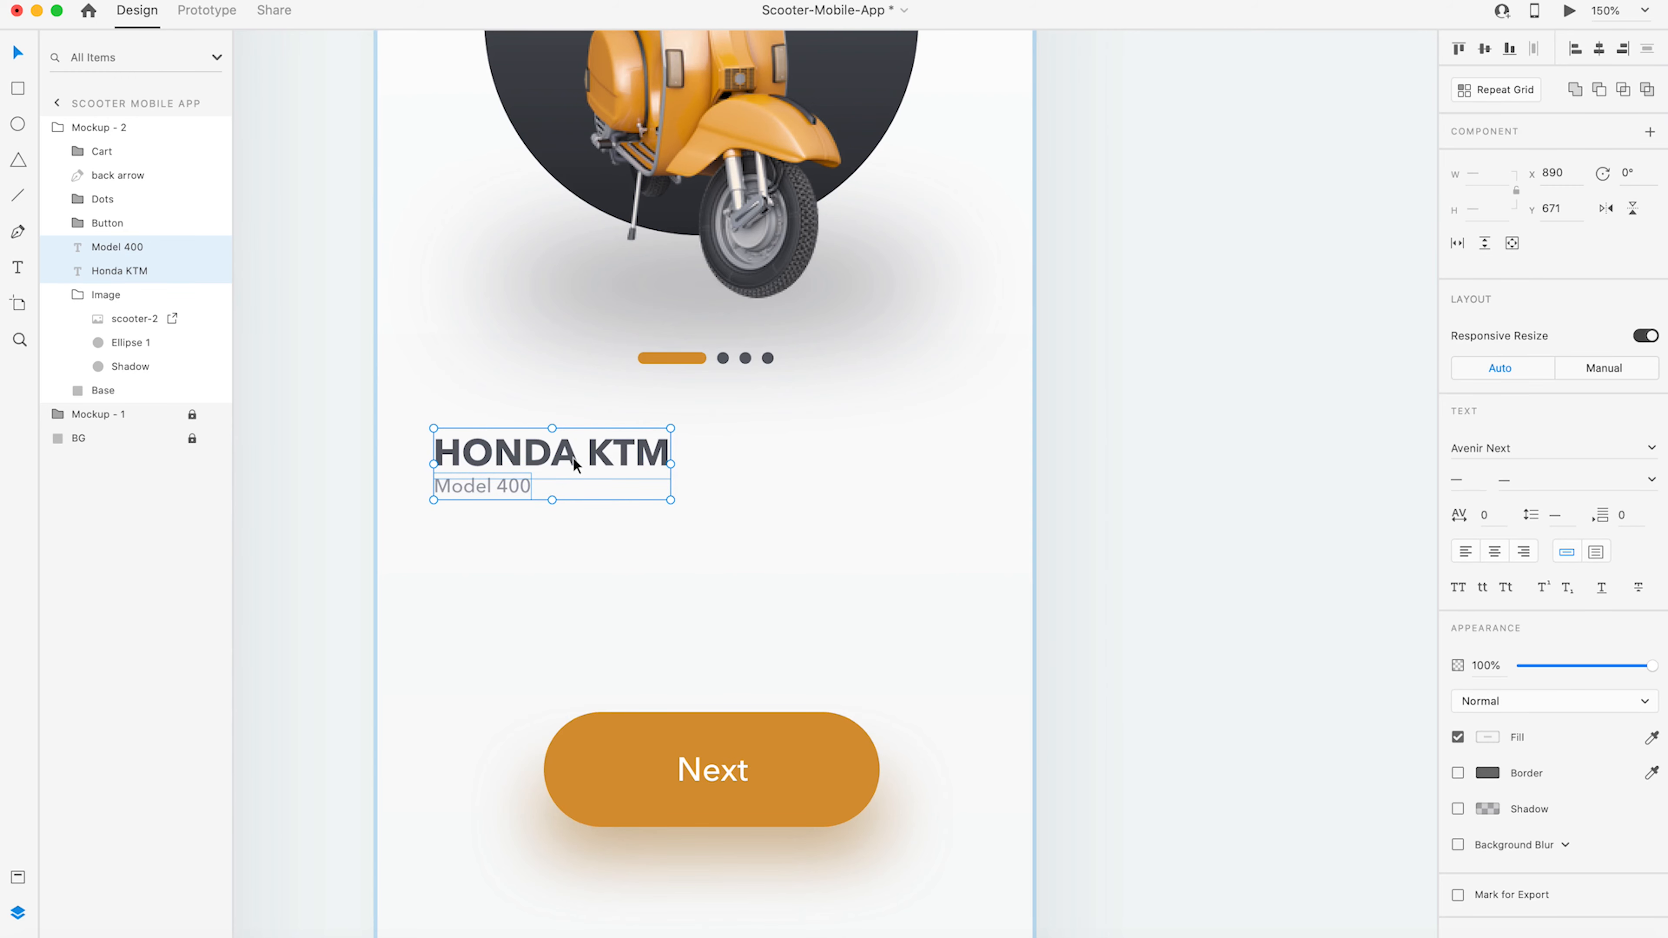
click(532, 540)
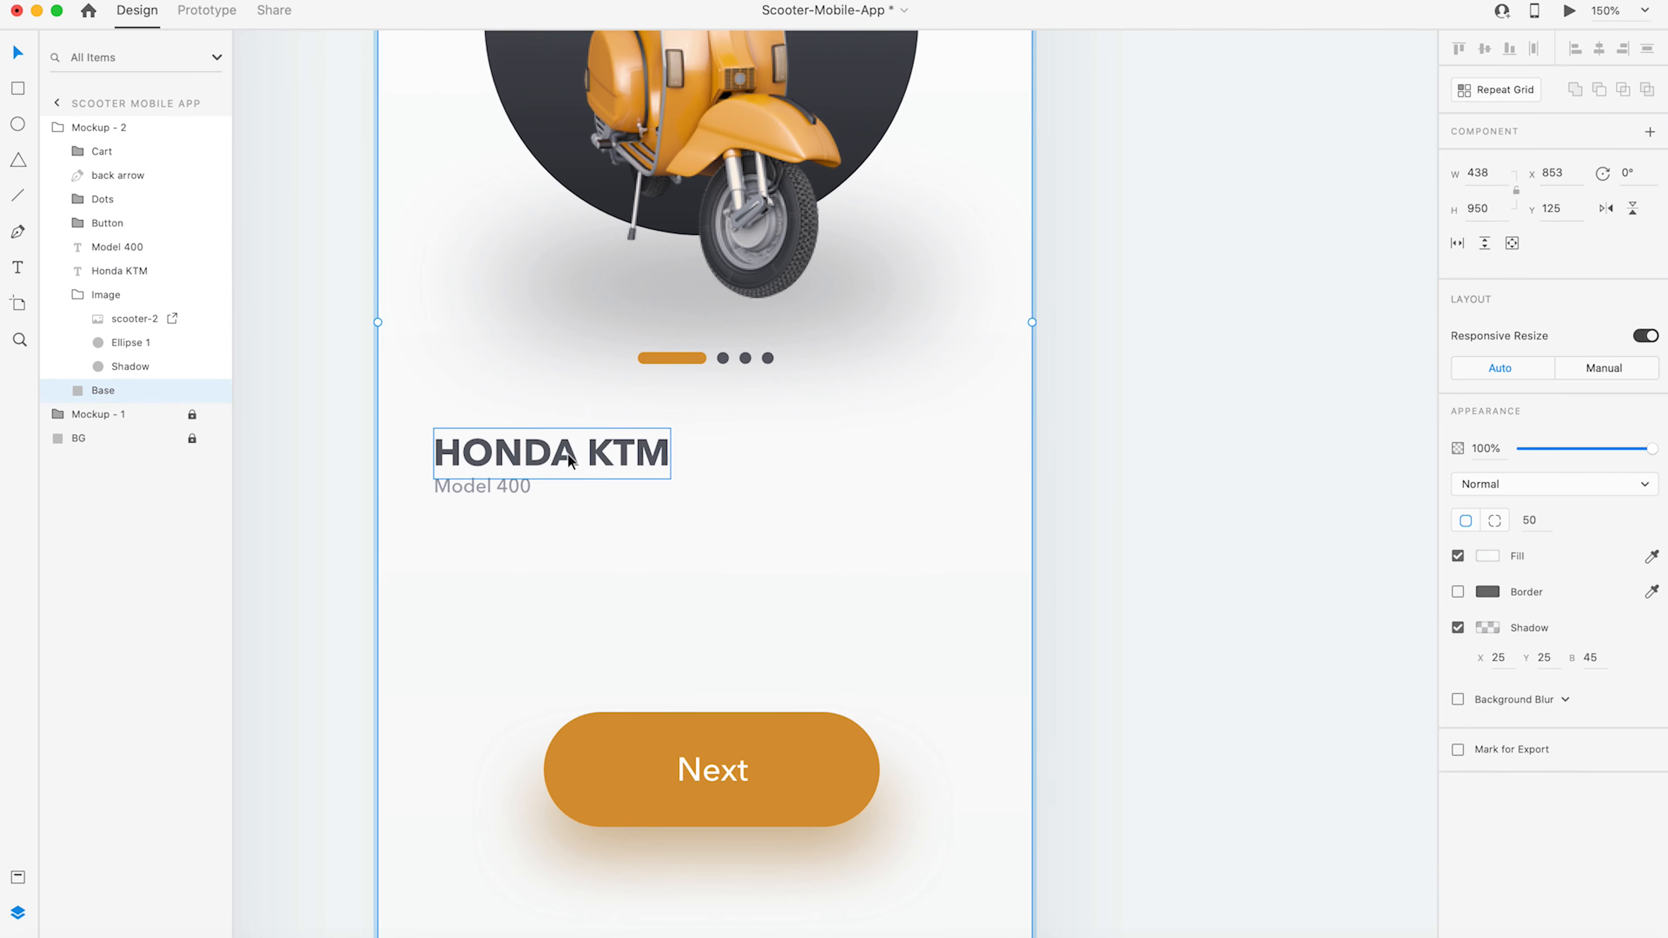
- Duplicate the Model 400 line straight down to about Y 757 and replace the copy's text with "Color:"
click(570, 460)
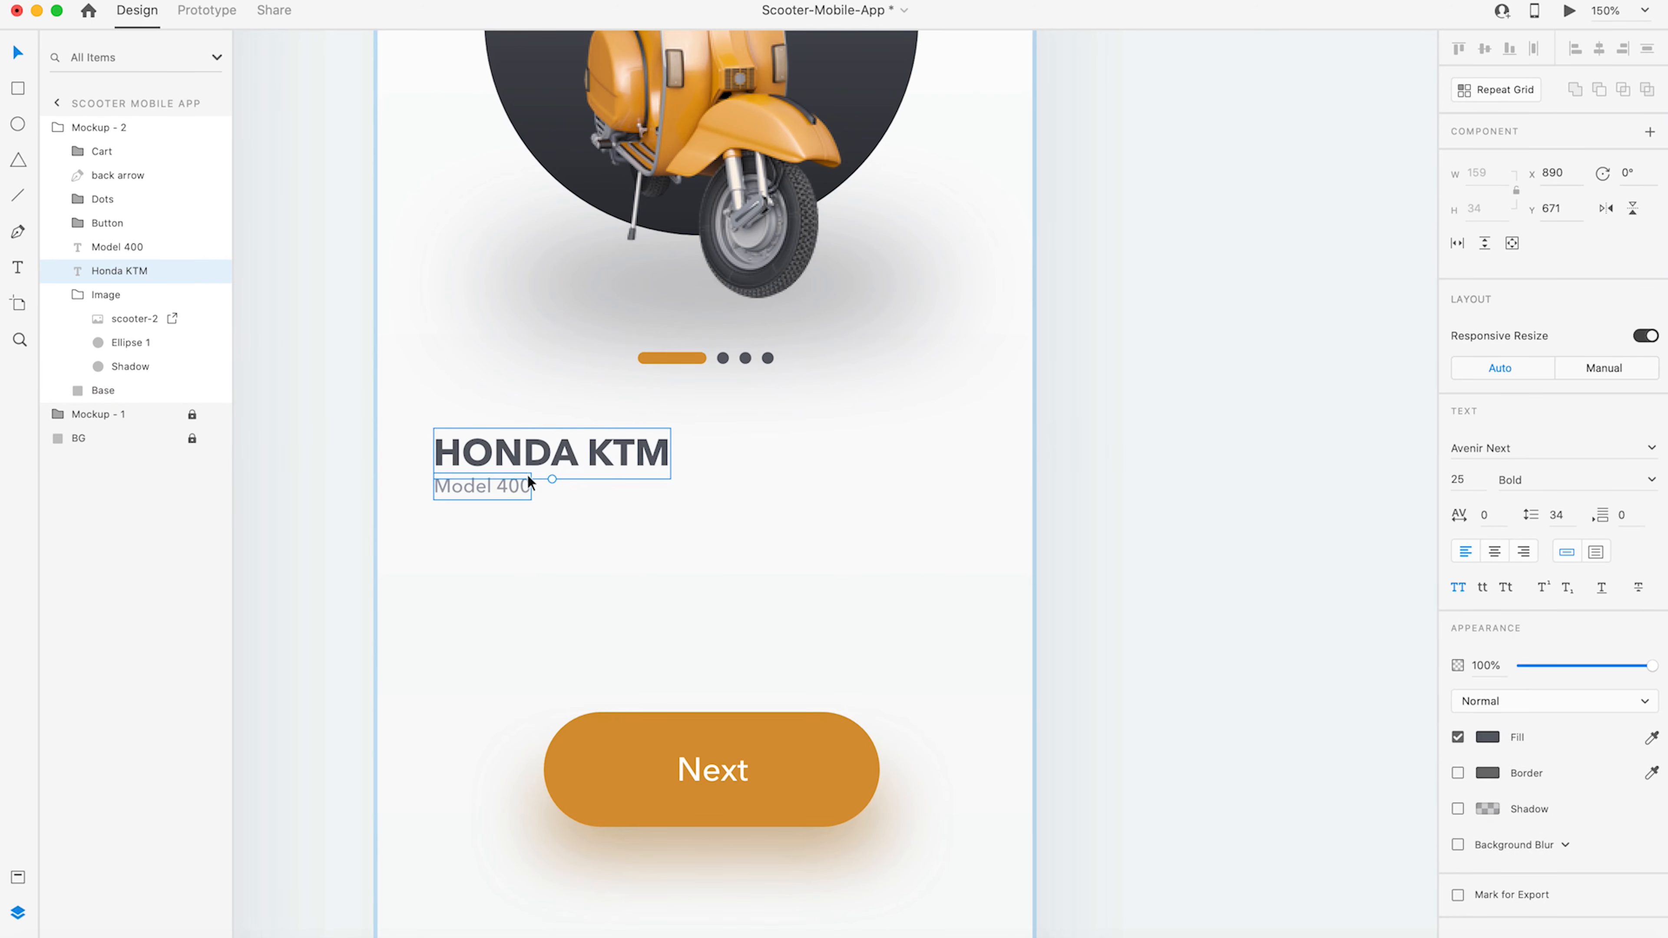
click(518, 489)
drag(518, 492, 510, 570)
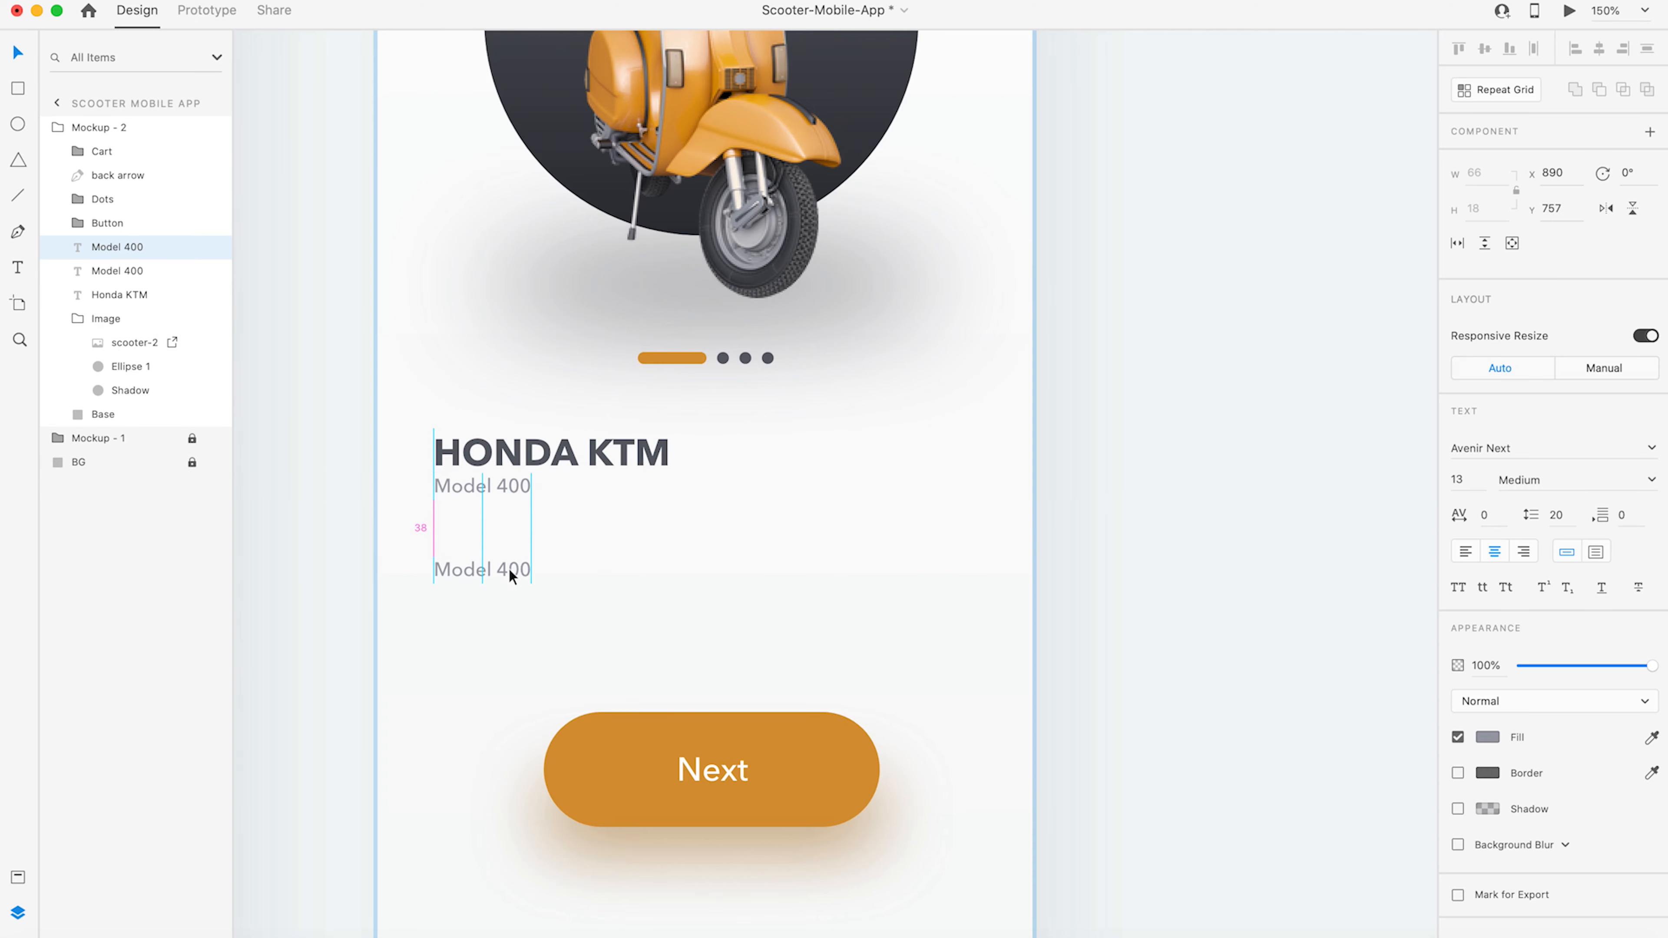
double_click(510, 570)
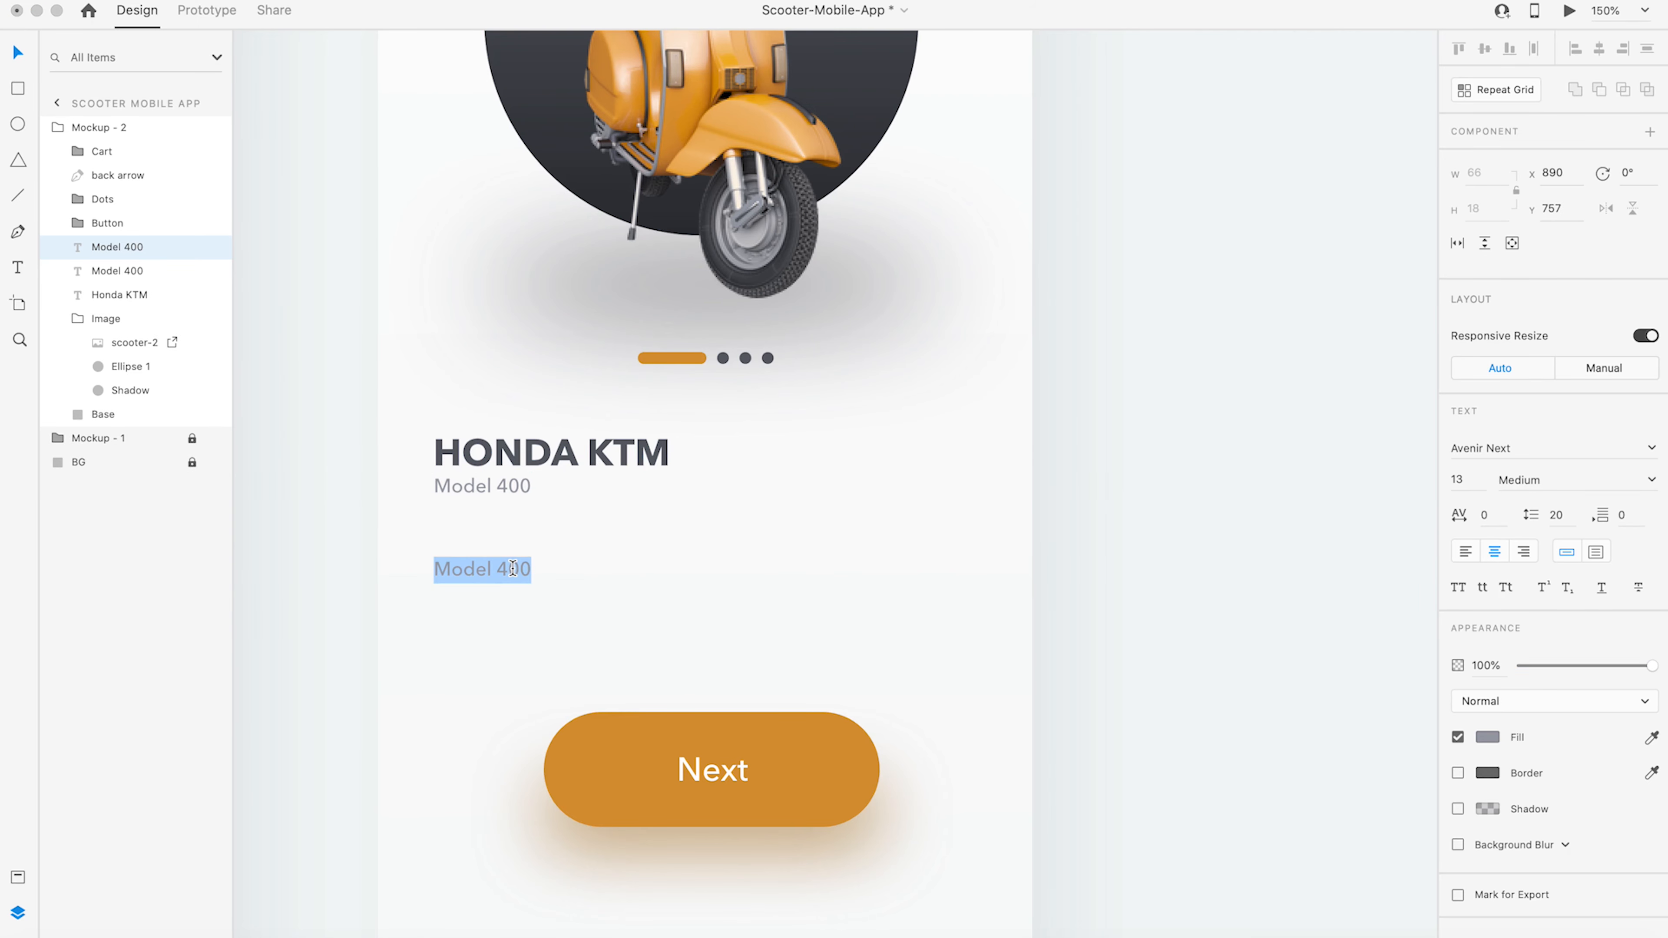
text(Co)
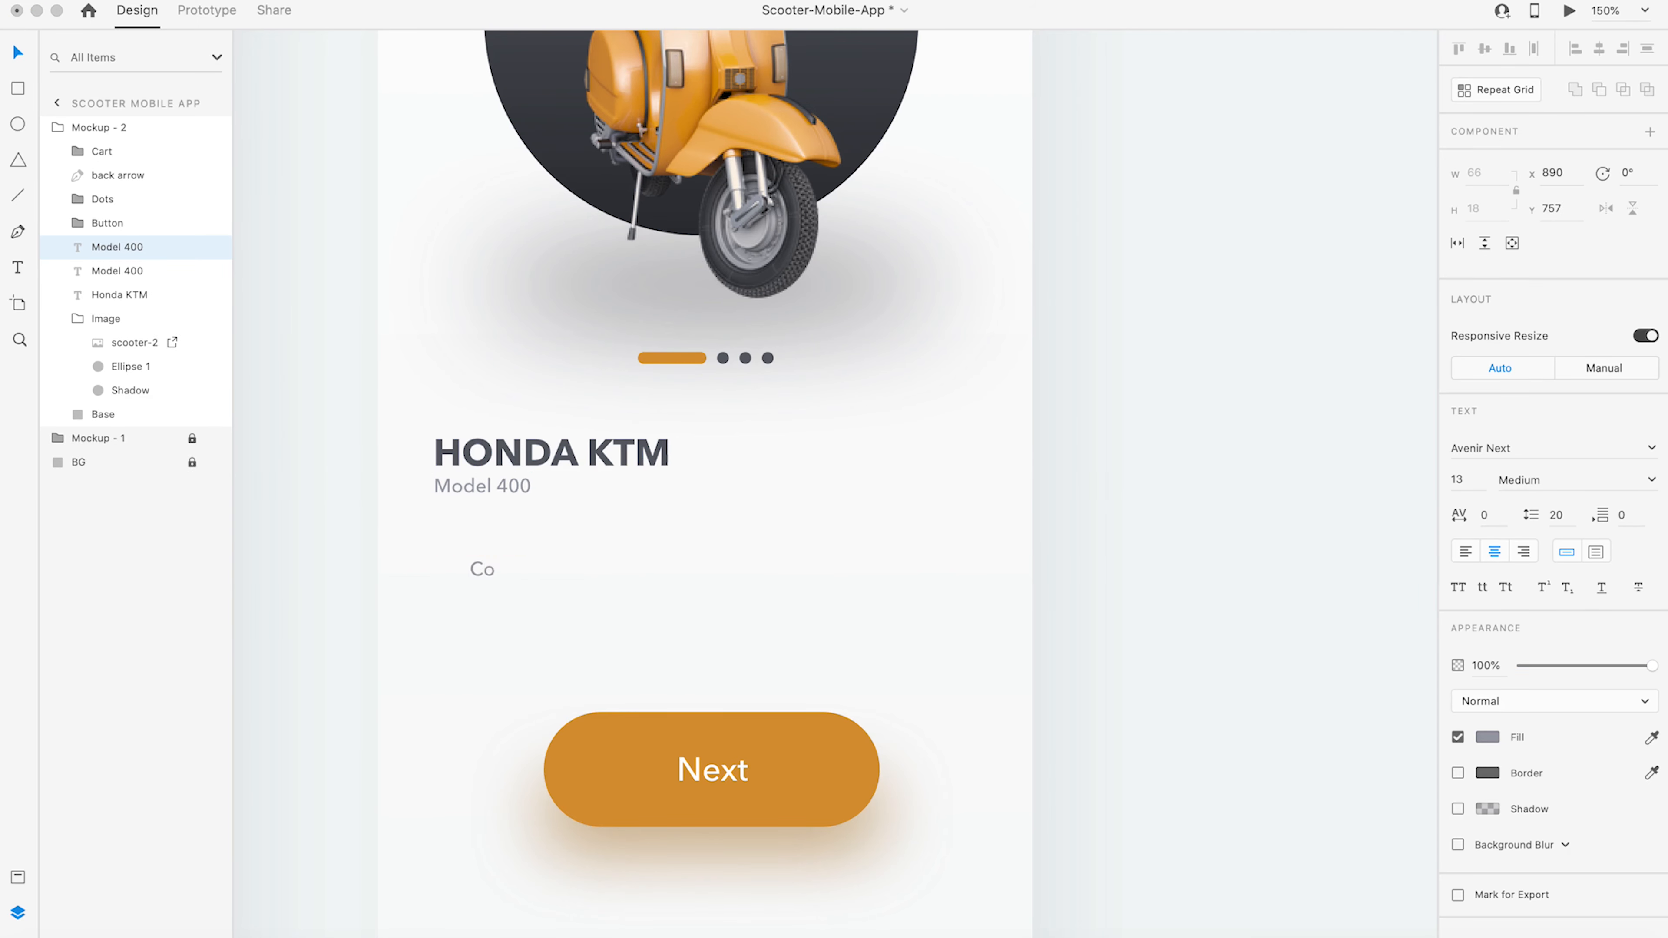
text(lor:)
- Give the Color label the heading's dark fill and Demi Bold weight, and align it with the heading at X 890, Y 750
key(super+a)
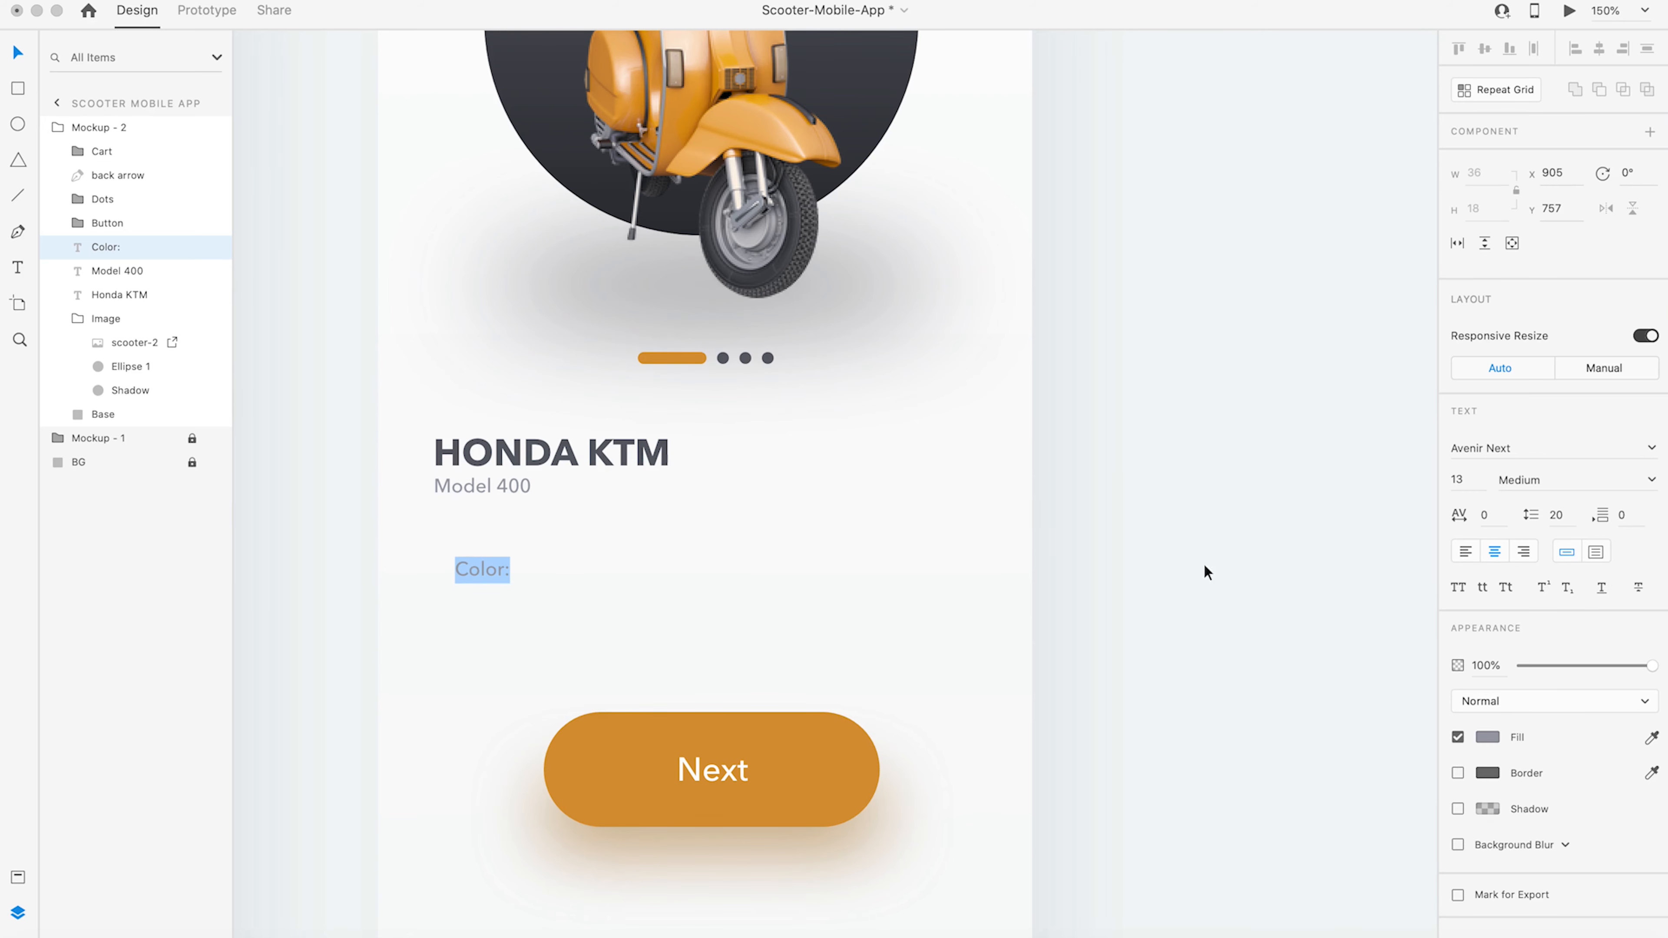
click(1650, 738)
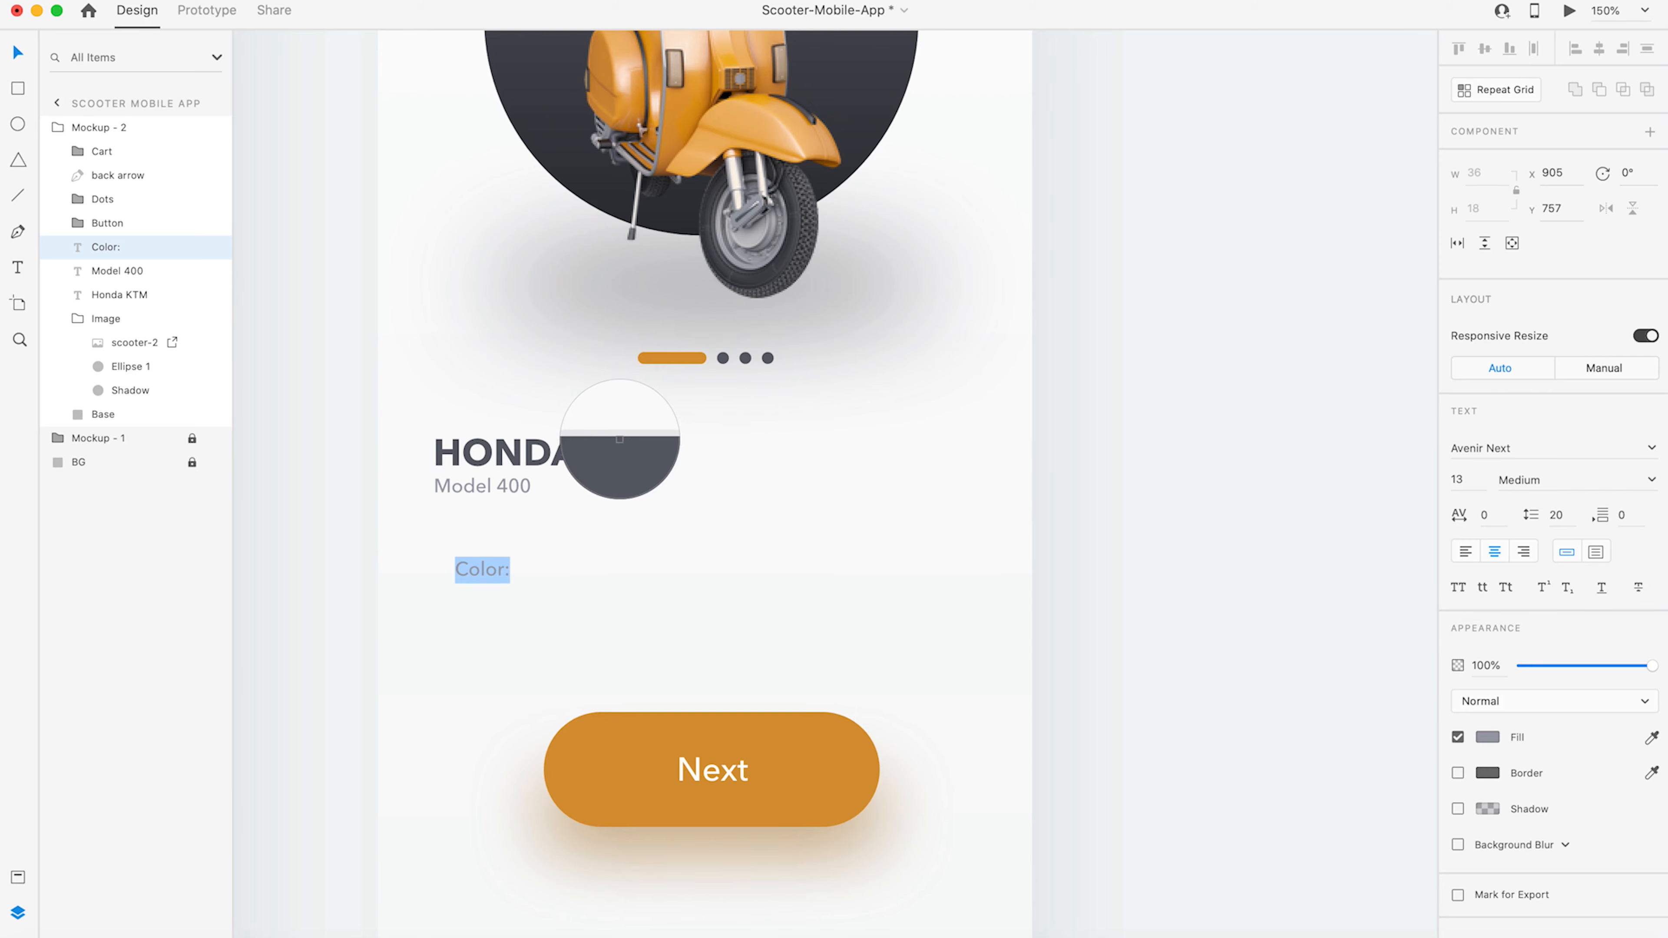
click(619, 442)
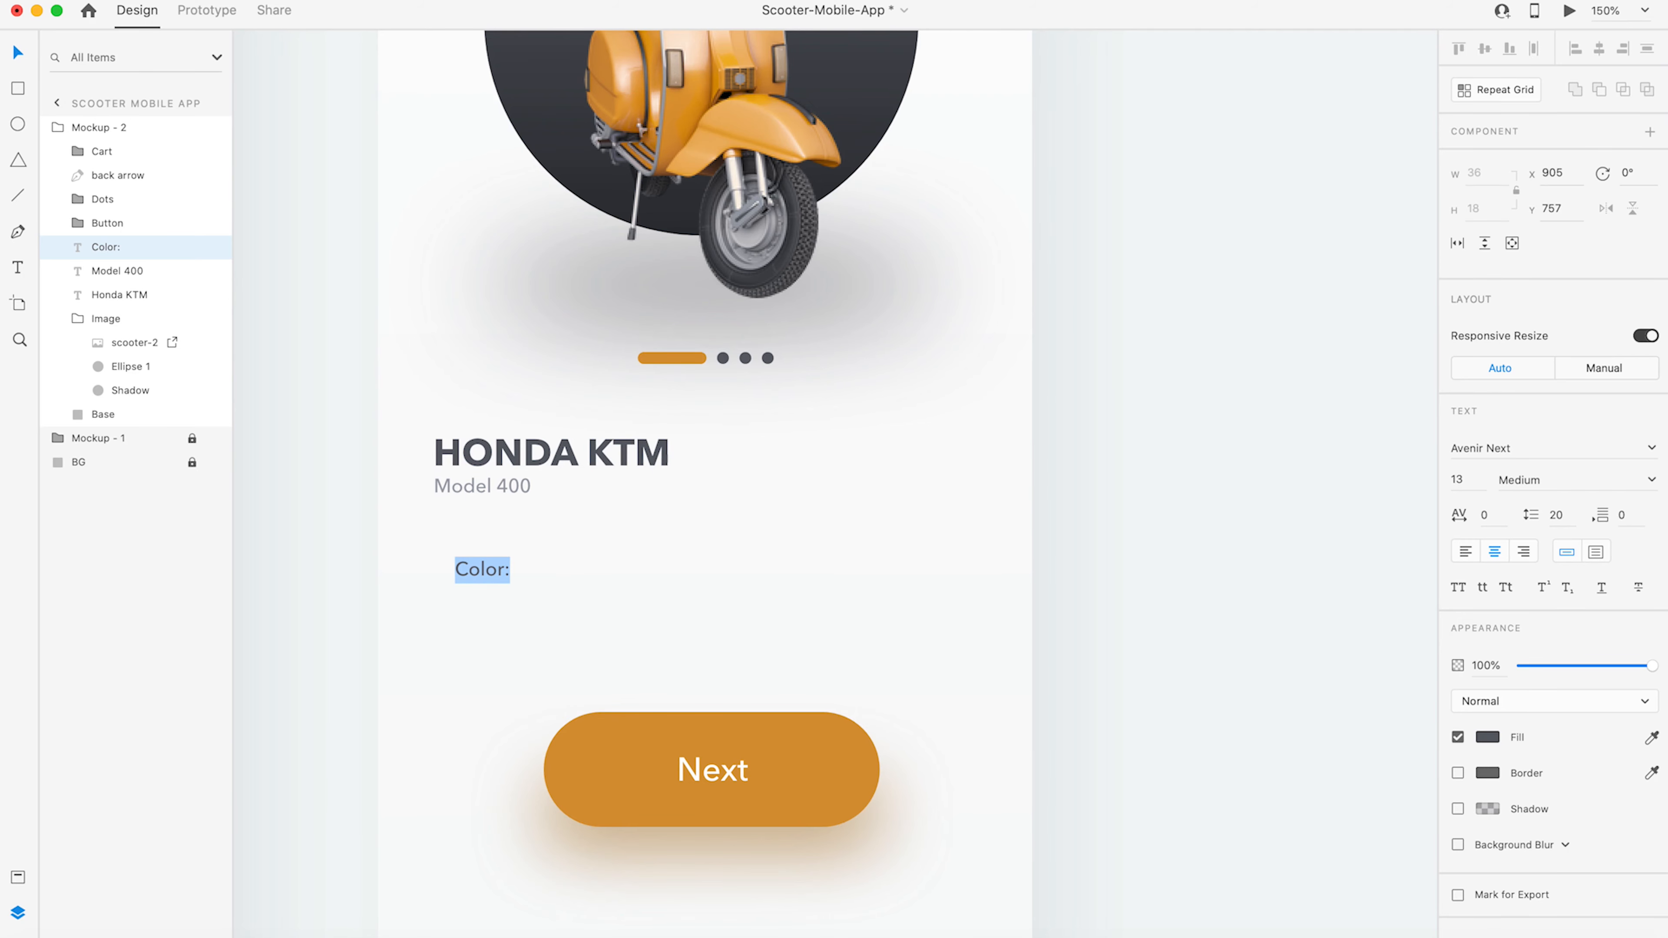
click(1651, 479)
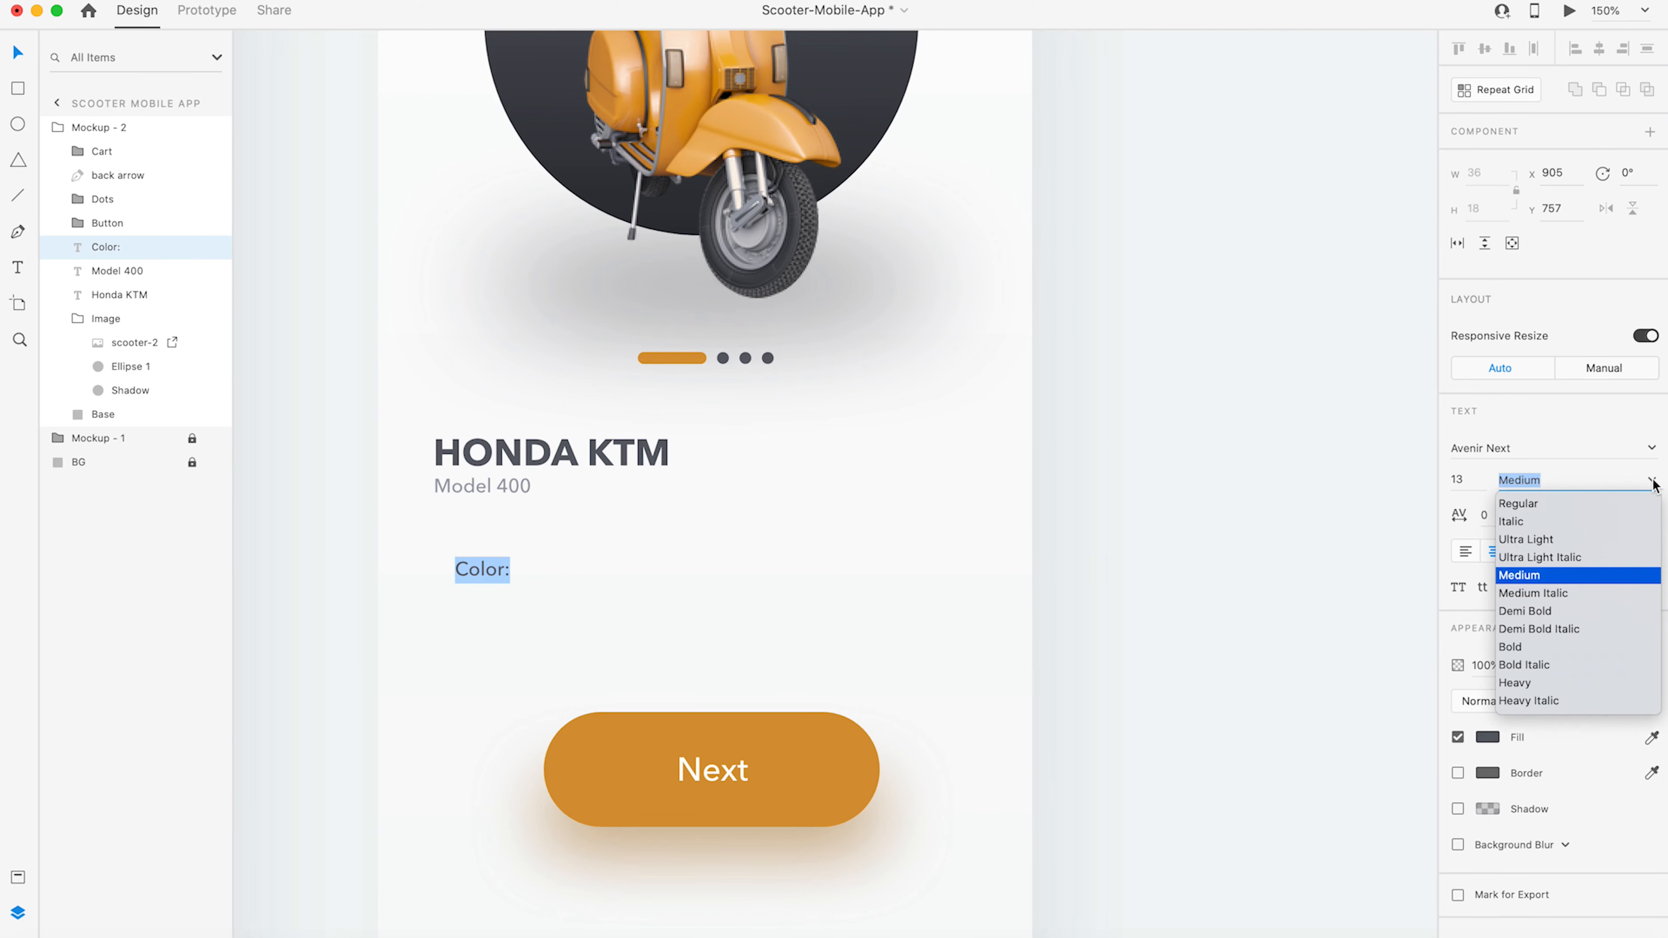
click(1534, 611)
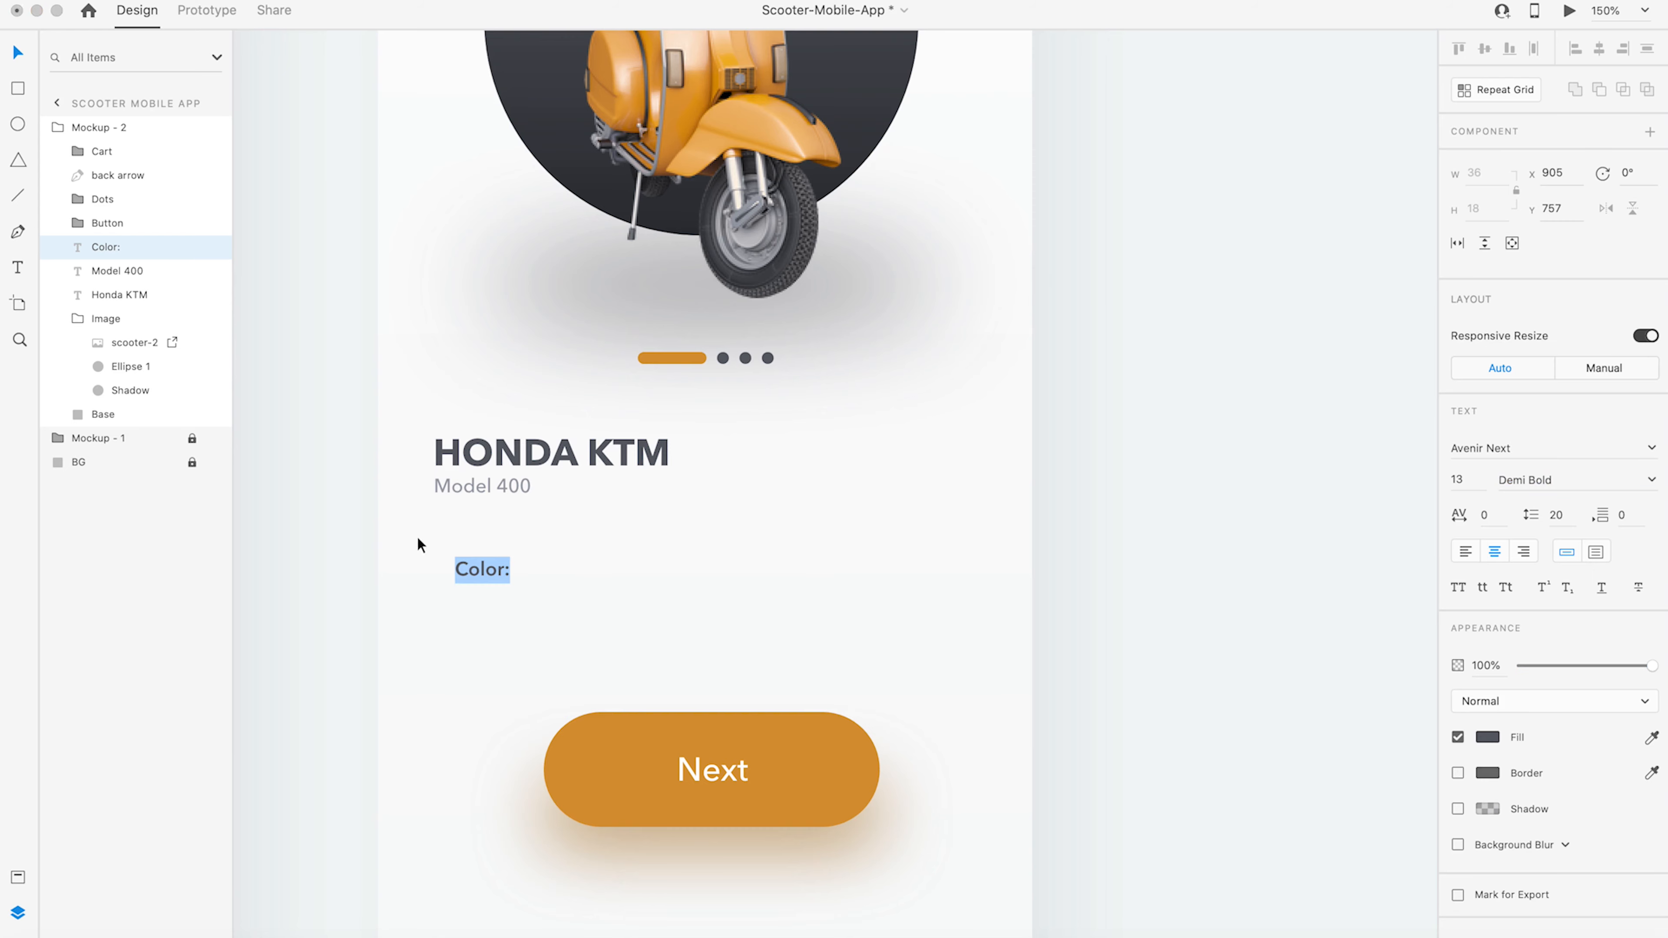
key(Escape)
drag(486, 571, 472, 569)
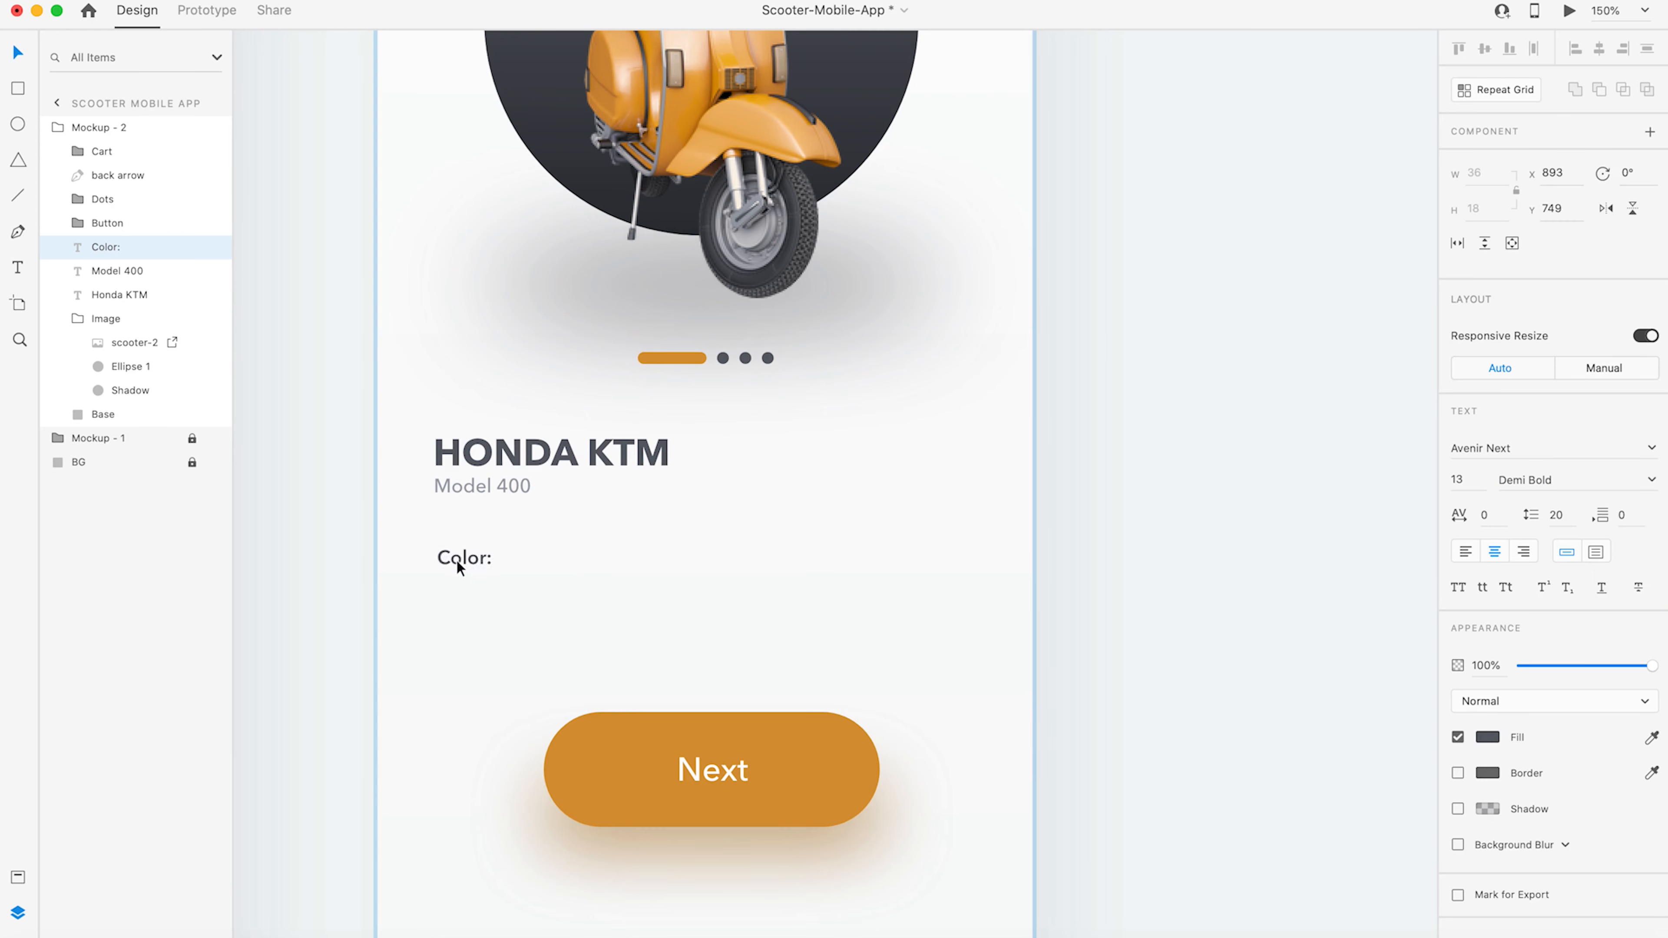
drag(456, 560, 458, 562)
- Group the Color label and name the group "Specs"
key(super+g)
double_click(108, 247)
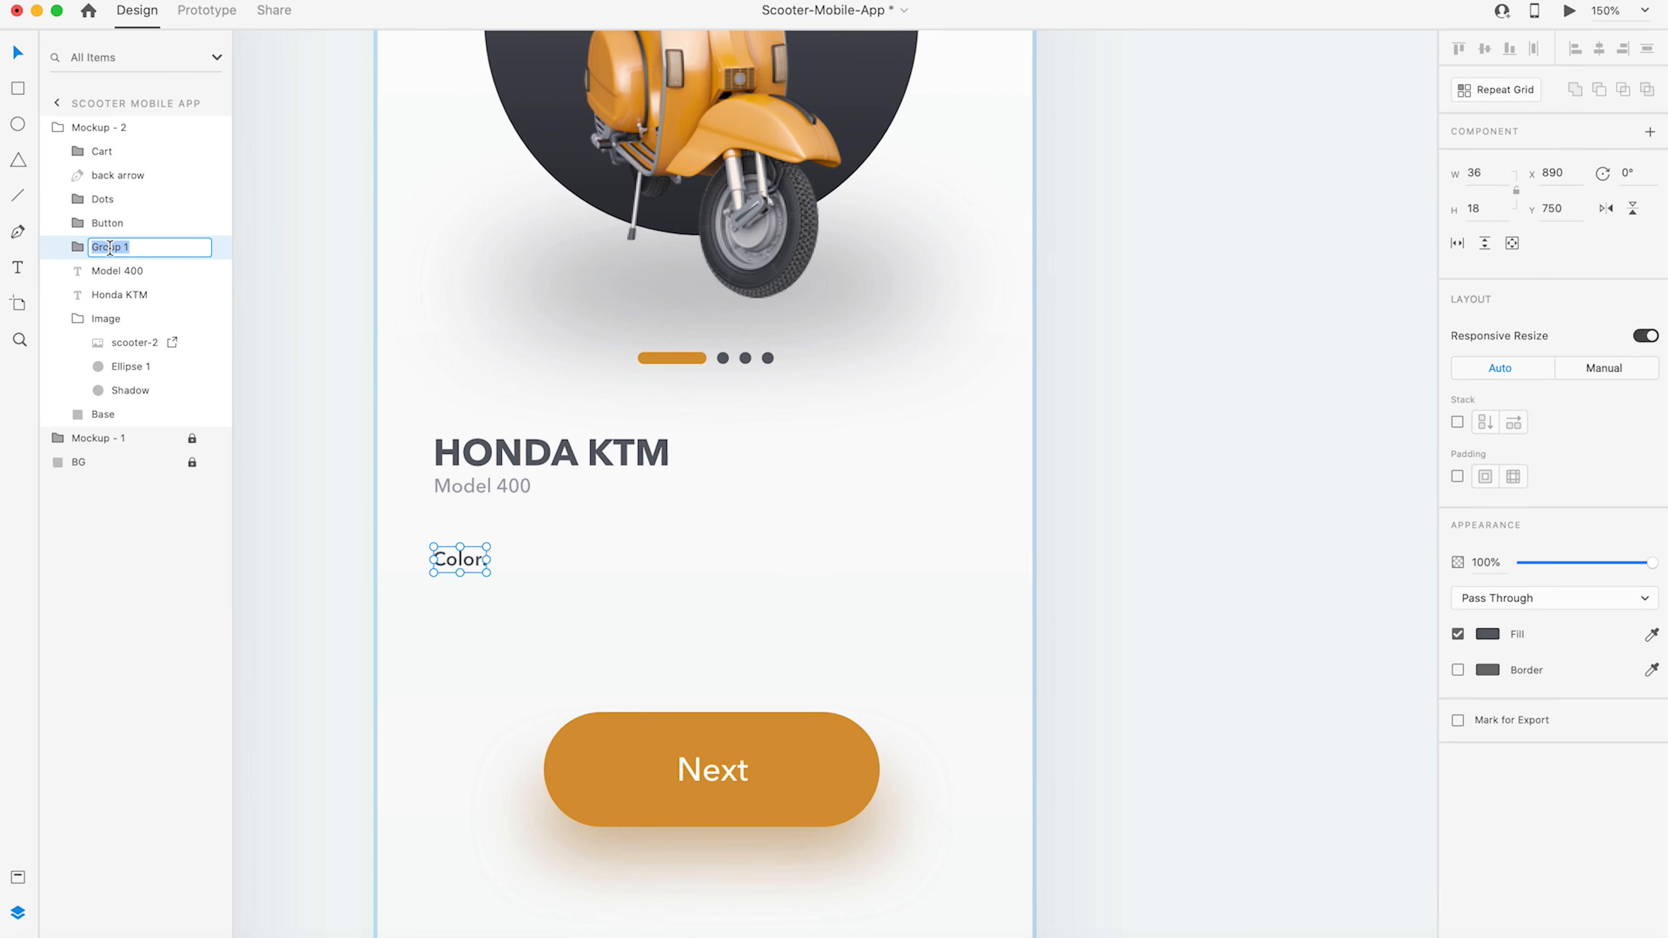
text(Specs)
key(Return)
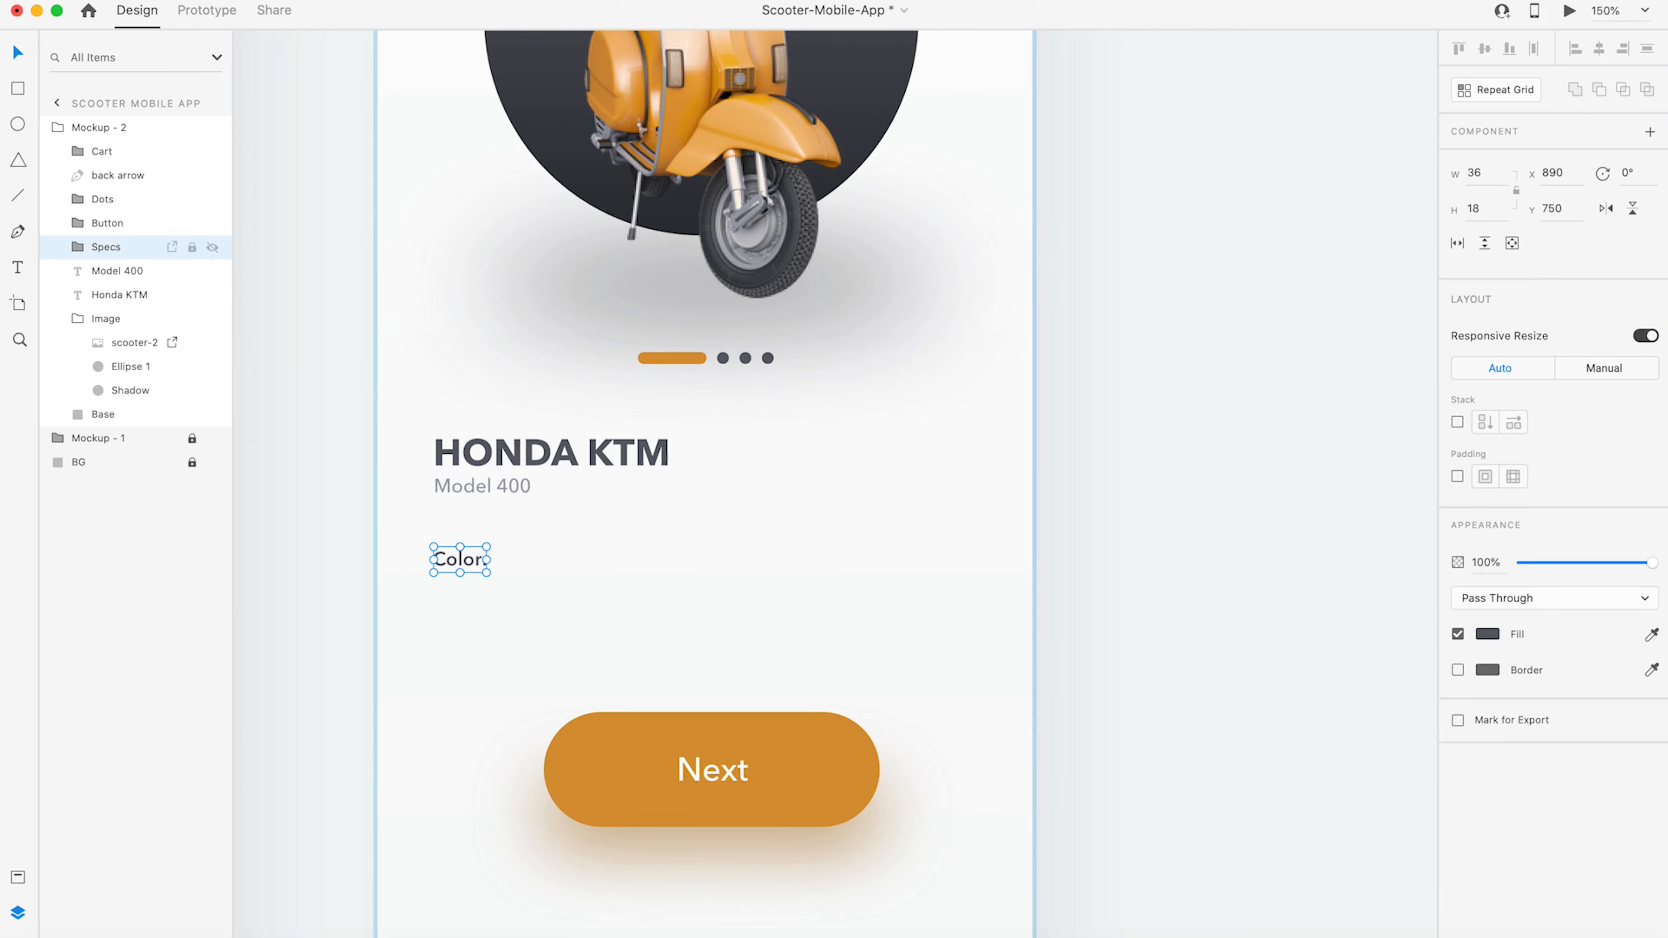
- Draw an 18 × 18 circle beneath the Color label inside the Specs group, without border and filled with the scooter's orange
click(78, 248)
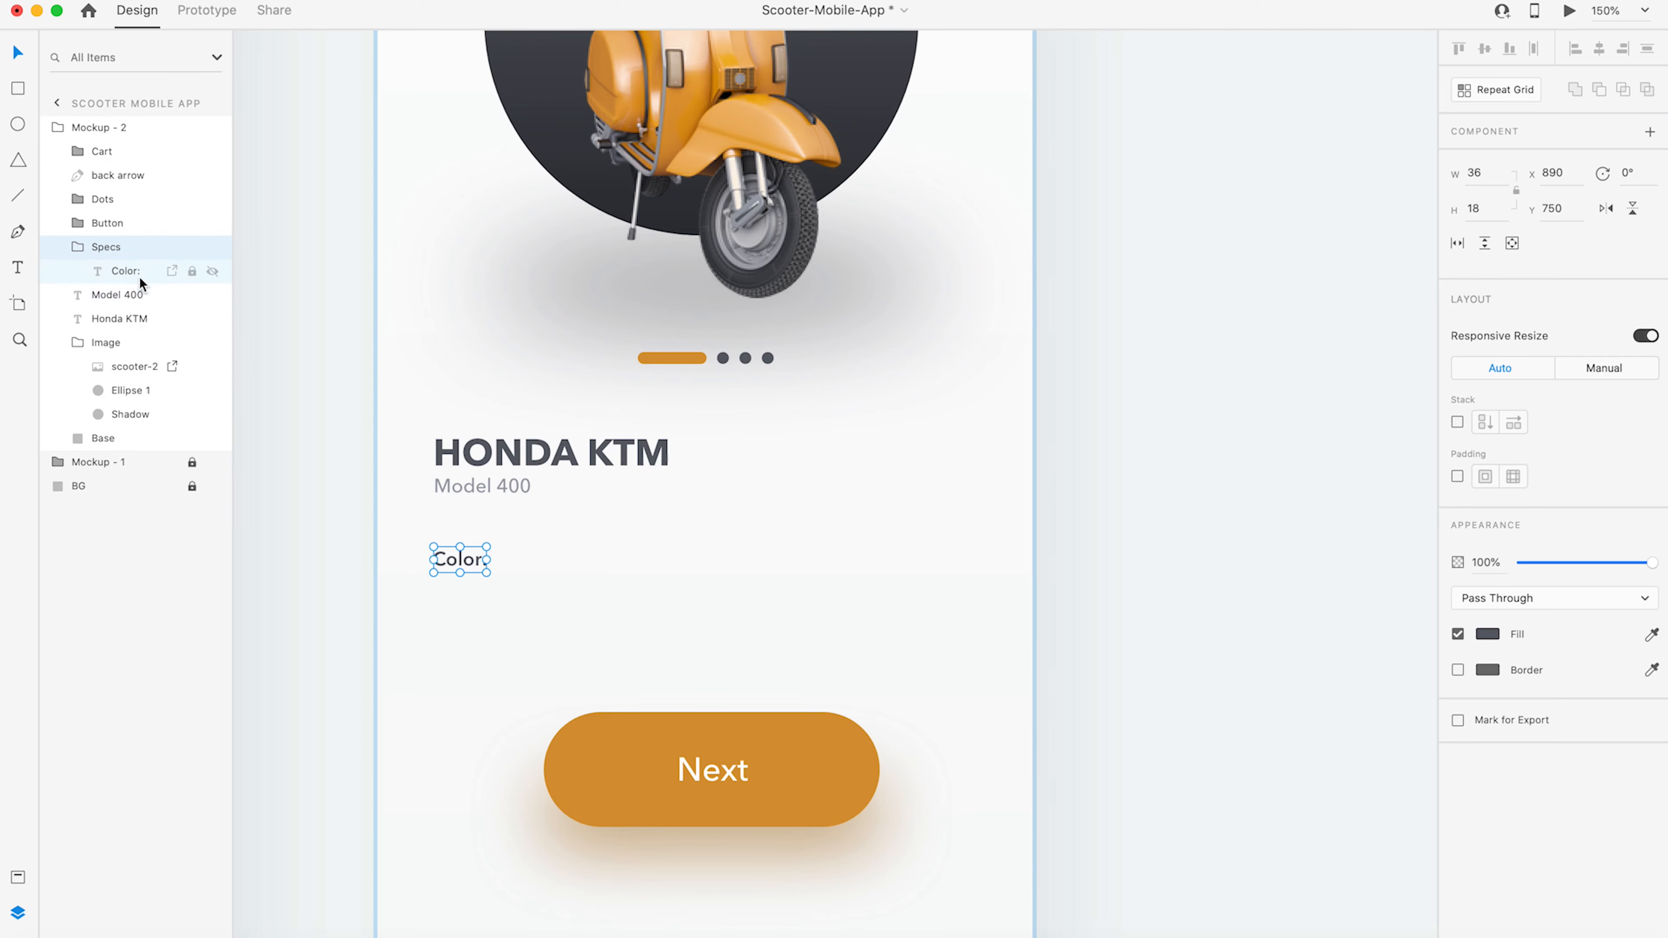
click(140, 272)
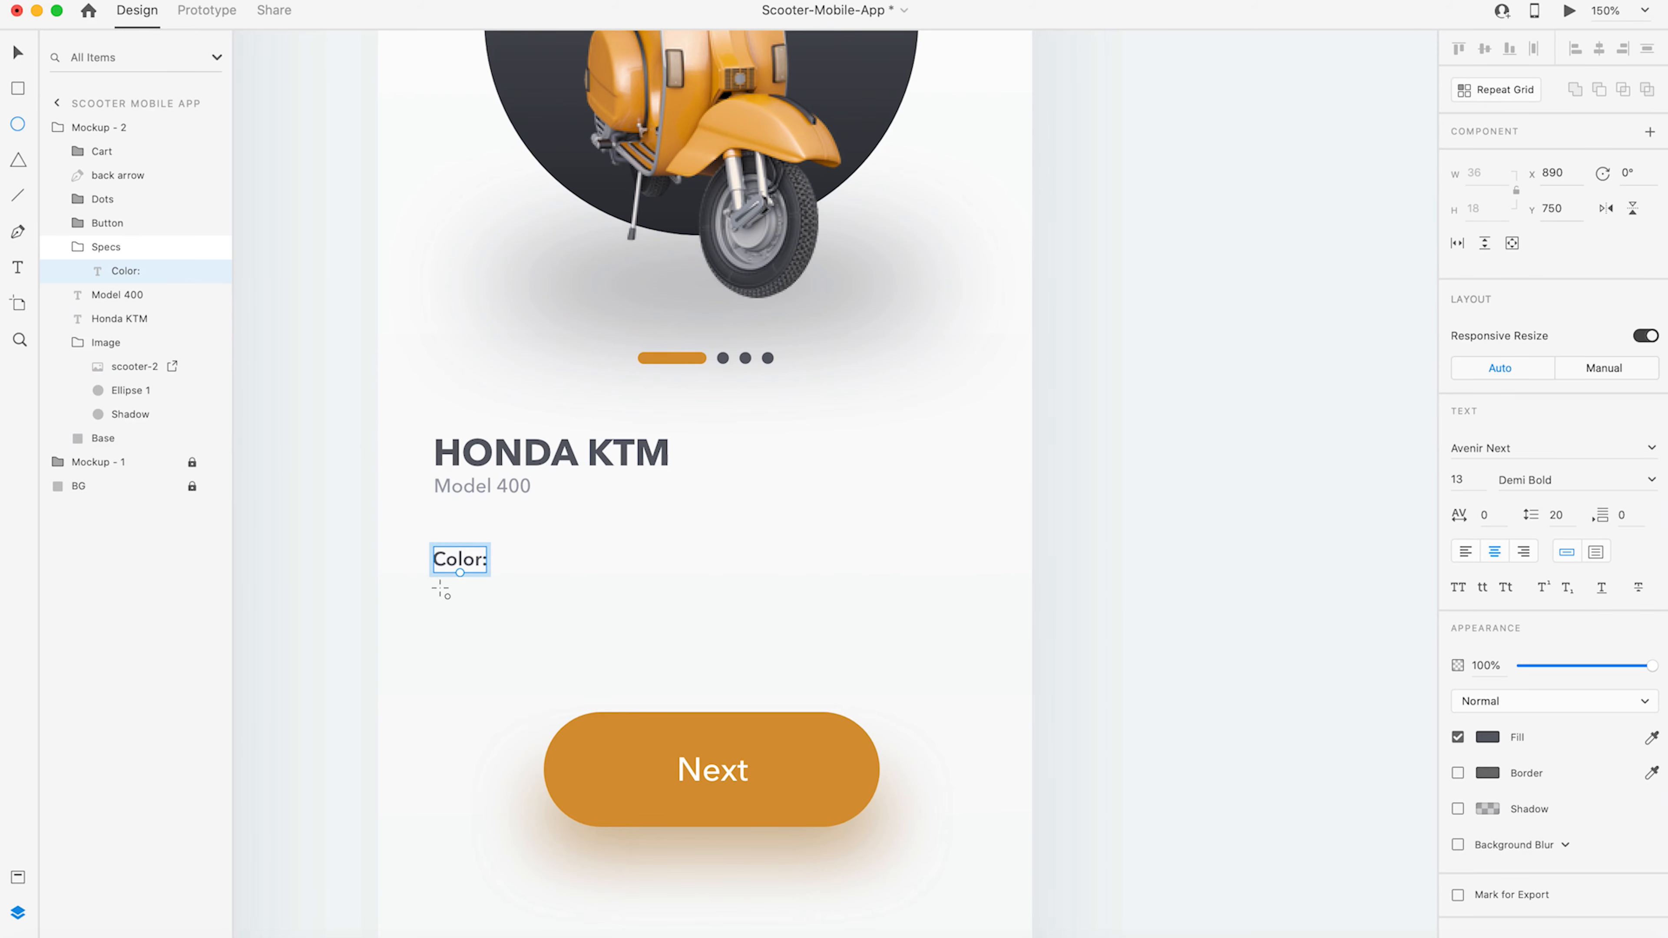
drag(435, 586, 459, 611)
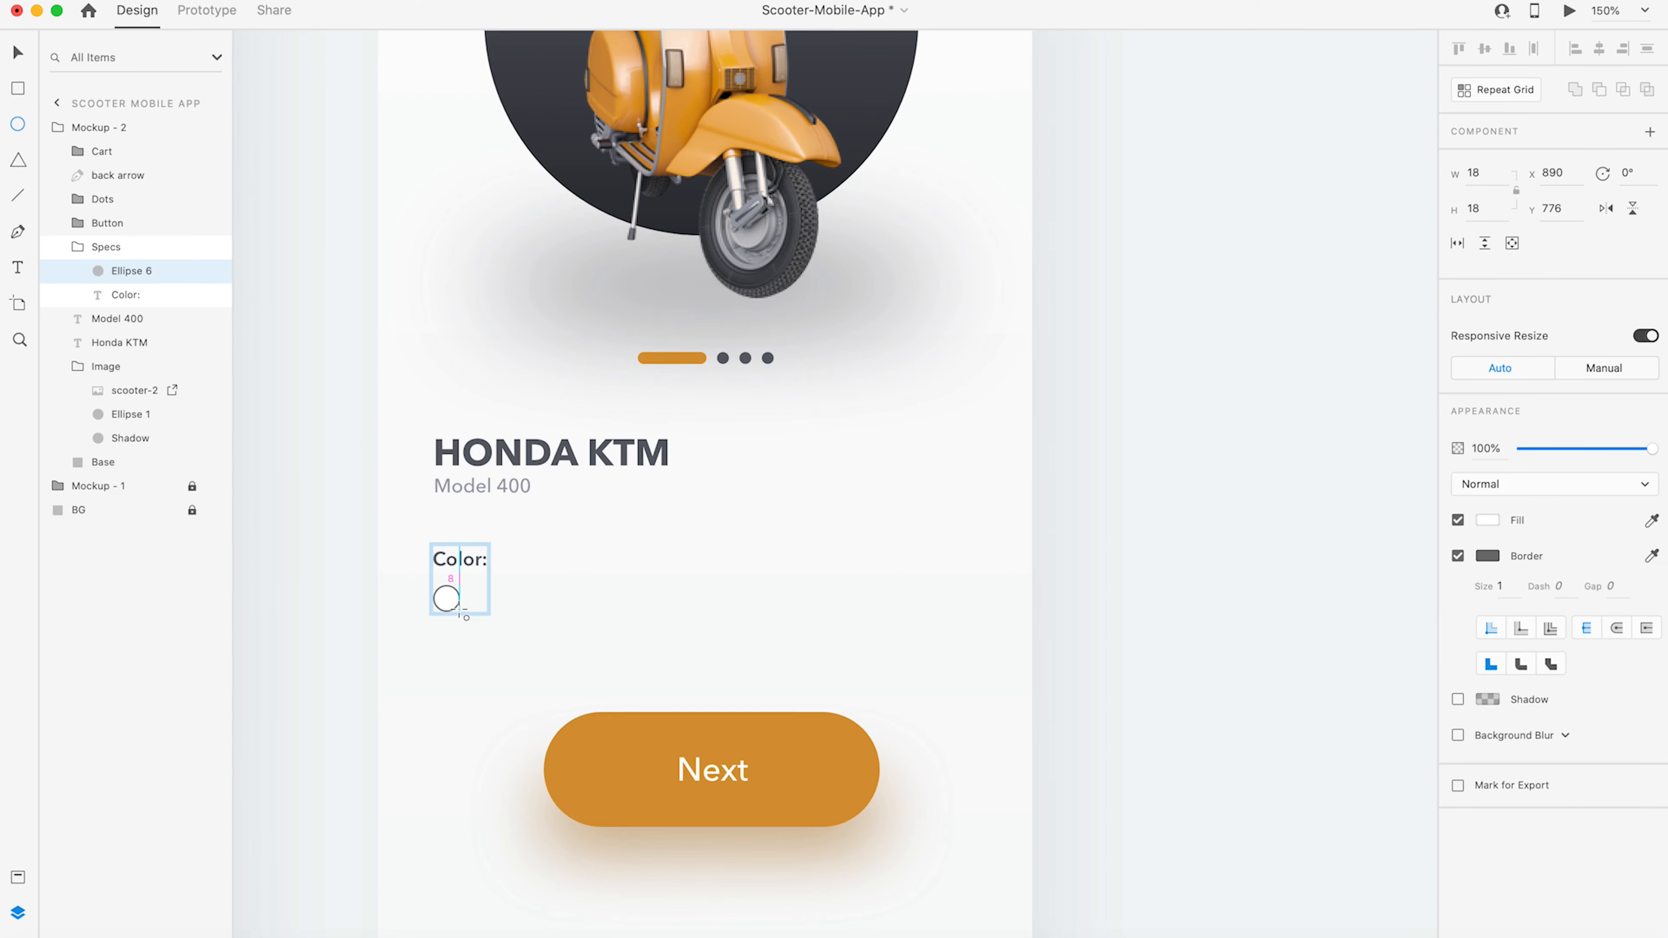
click(1458, 556)
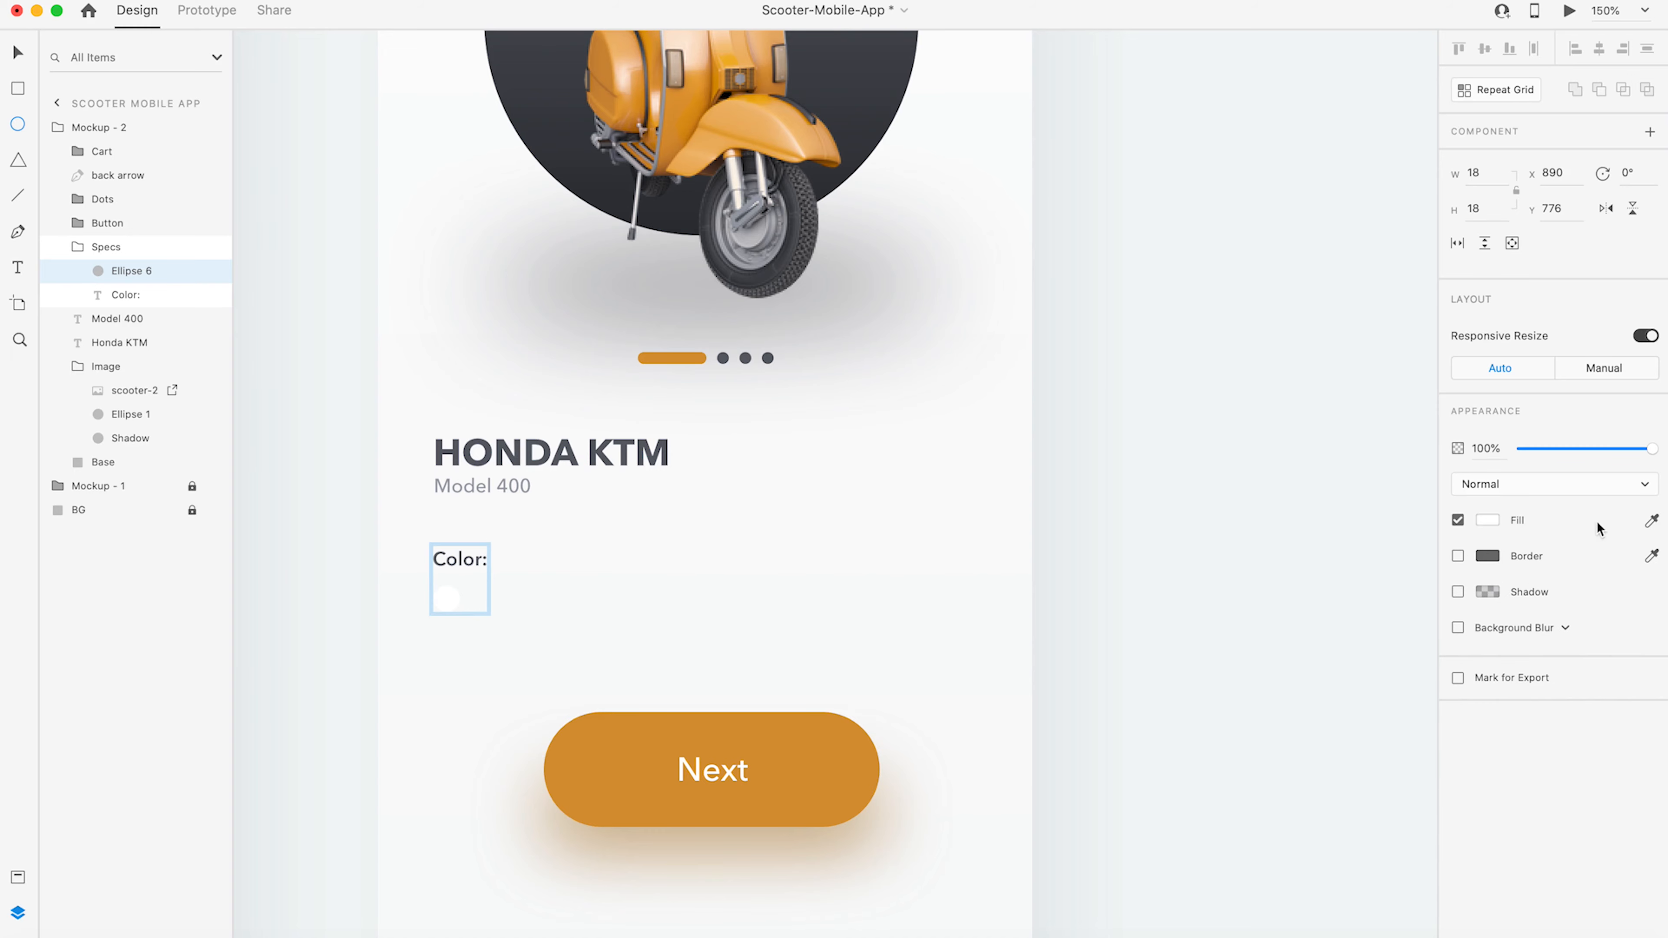
click(1651, 524)
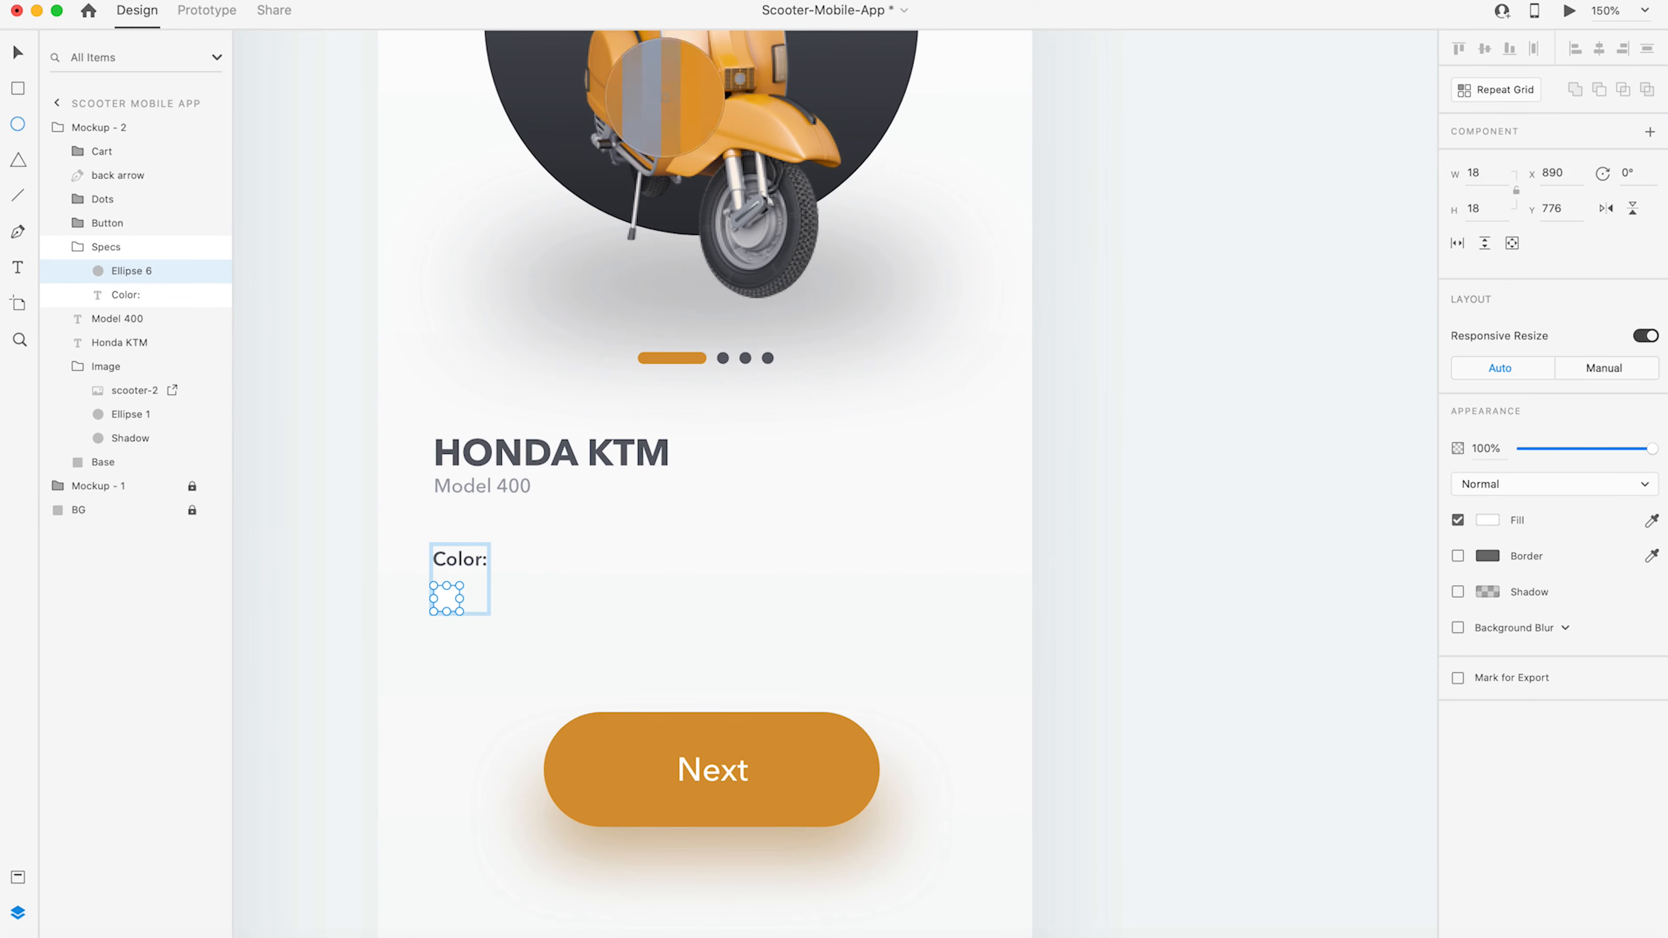
click(705, 121)
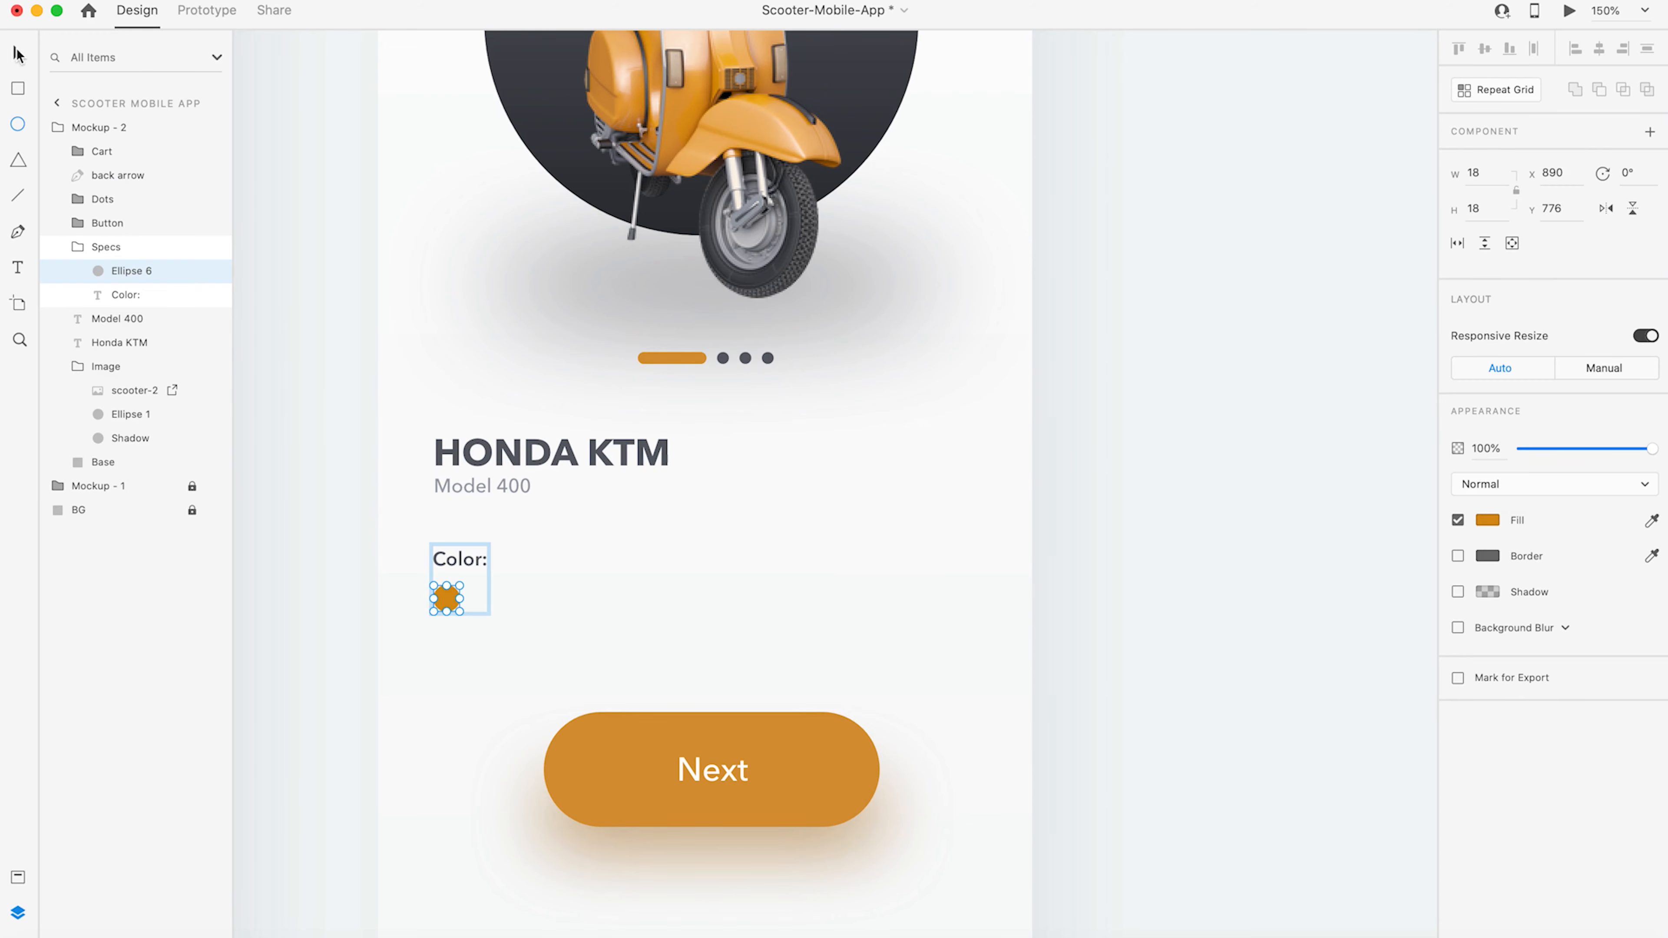
- Duplicate the orange circle three times to the right to form an evenly spaced row of four swatches
click(18, 53)
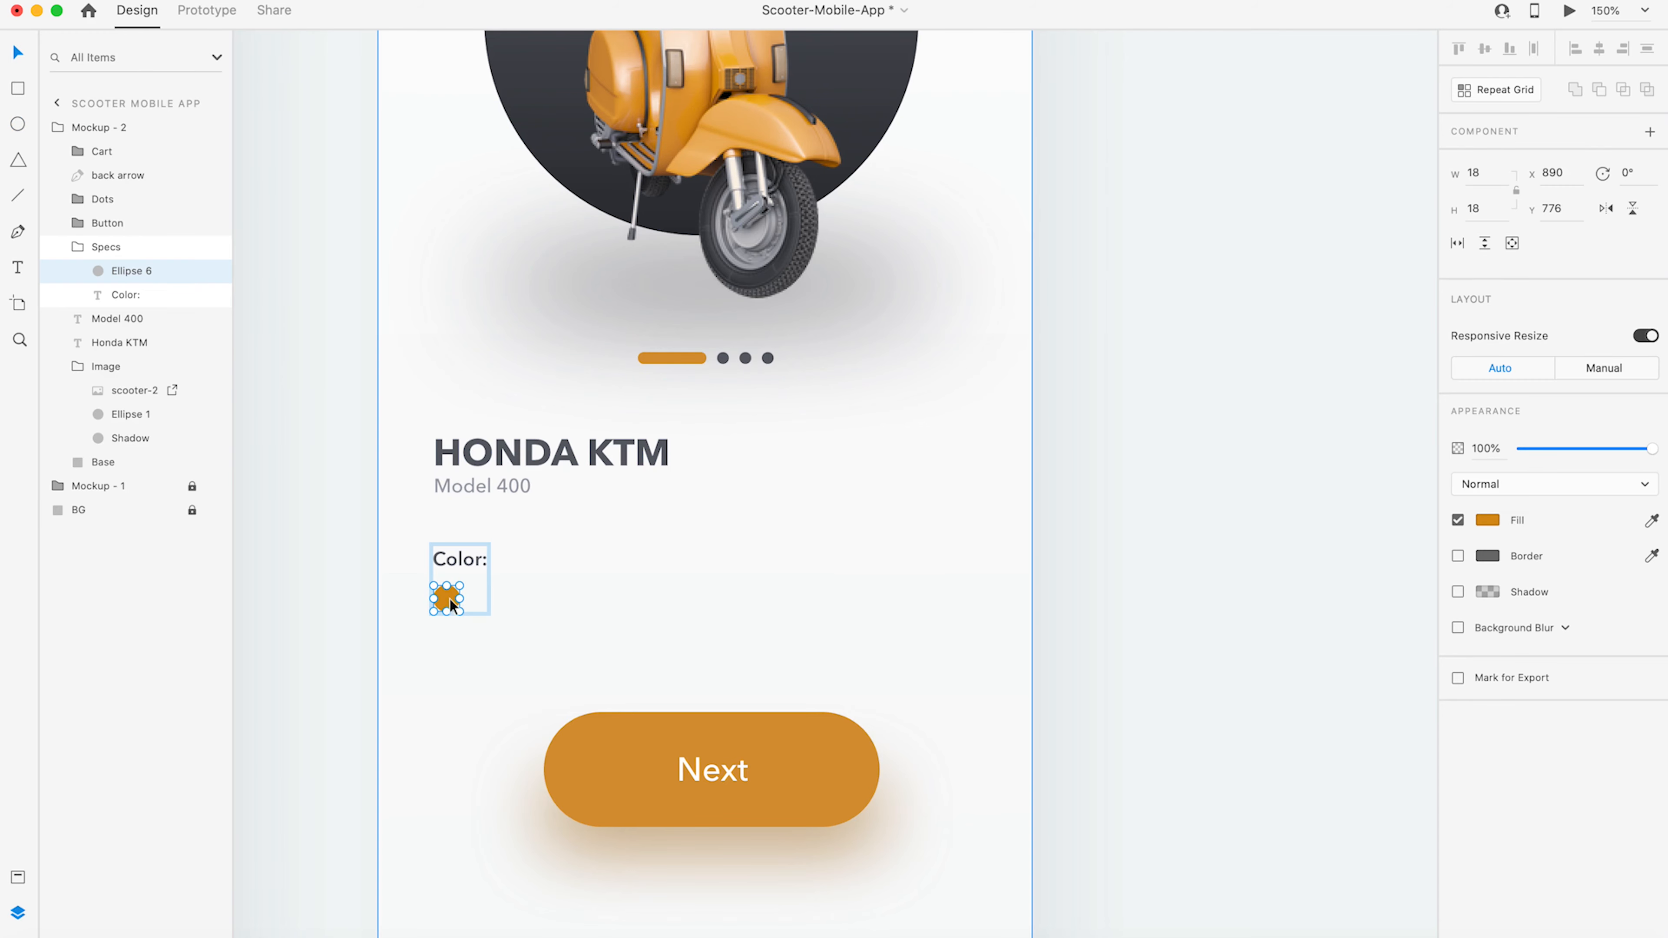
drag(449, 600, 482, 600)
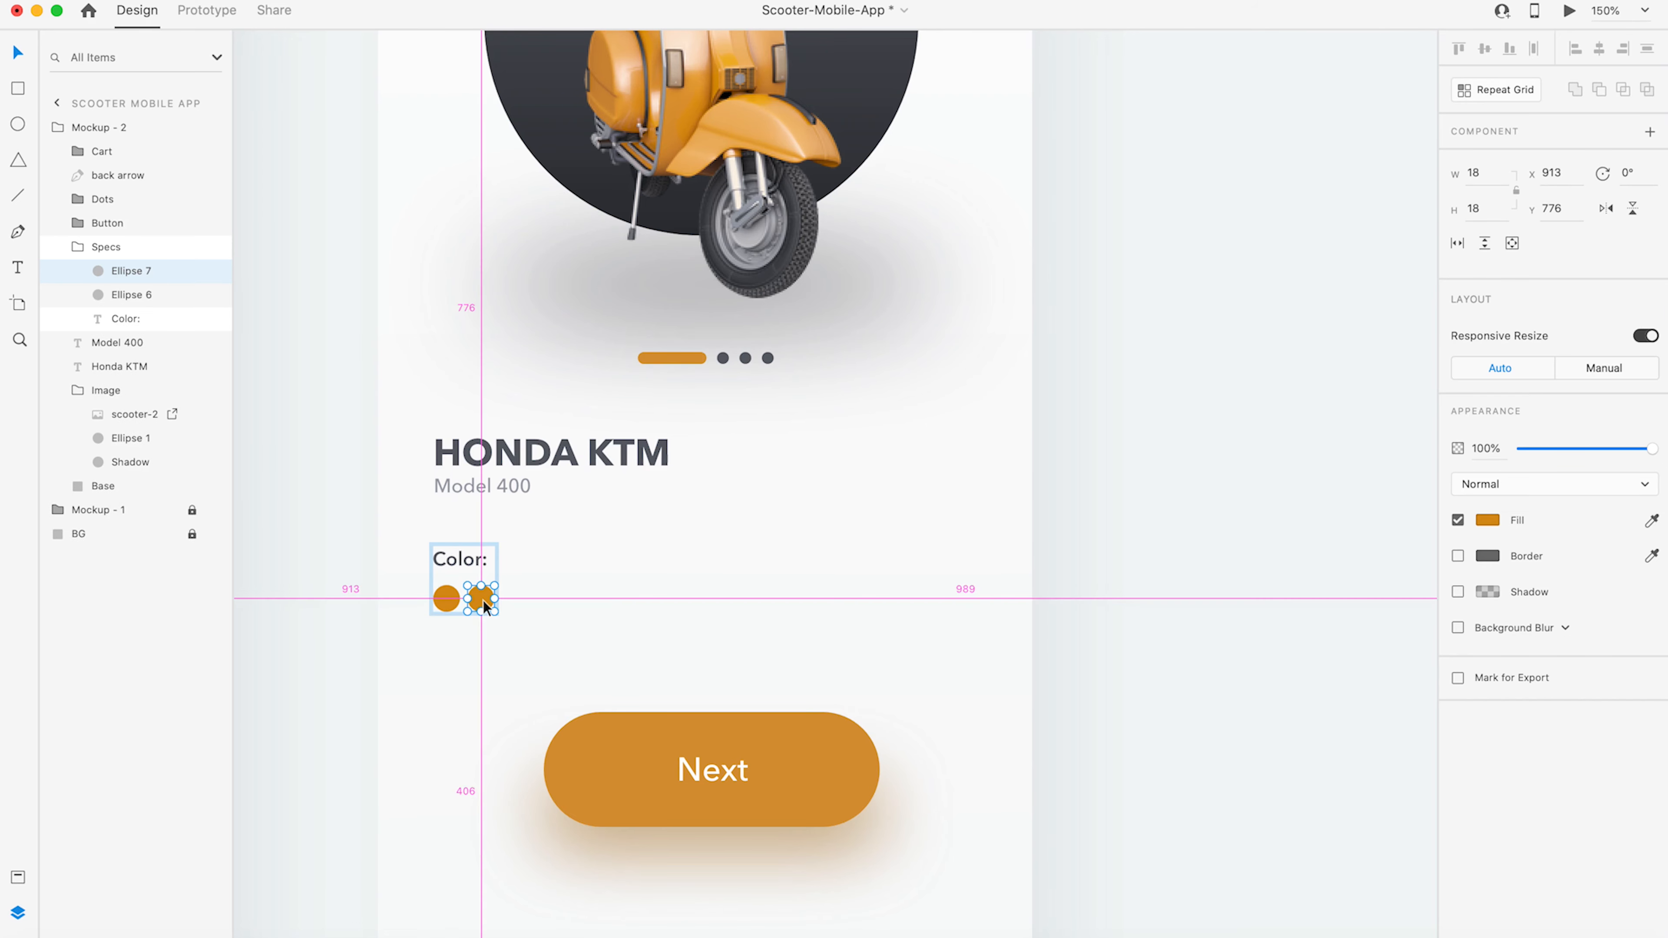
drag(483, 600, 553, 600)
- Fill the second colour swatch with blue #2261C6
click(482, 598)
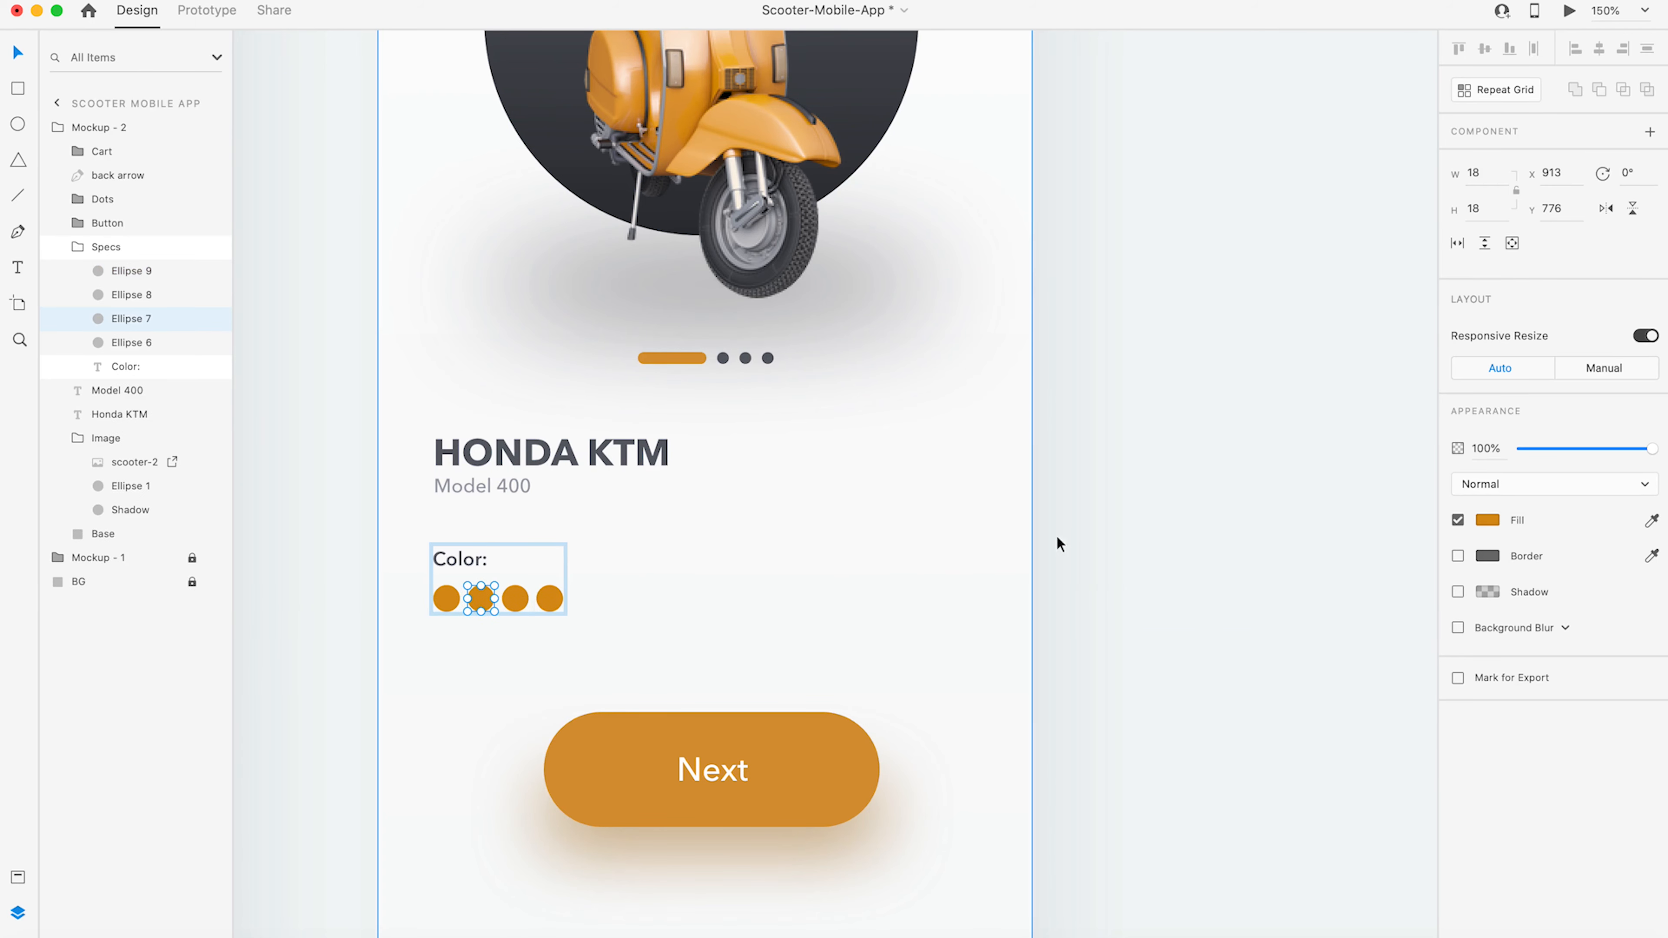
click(1487, 520)
click(1424, 481)
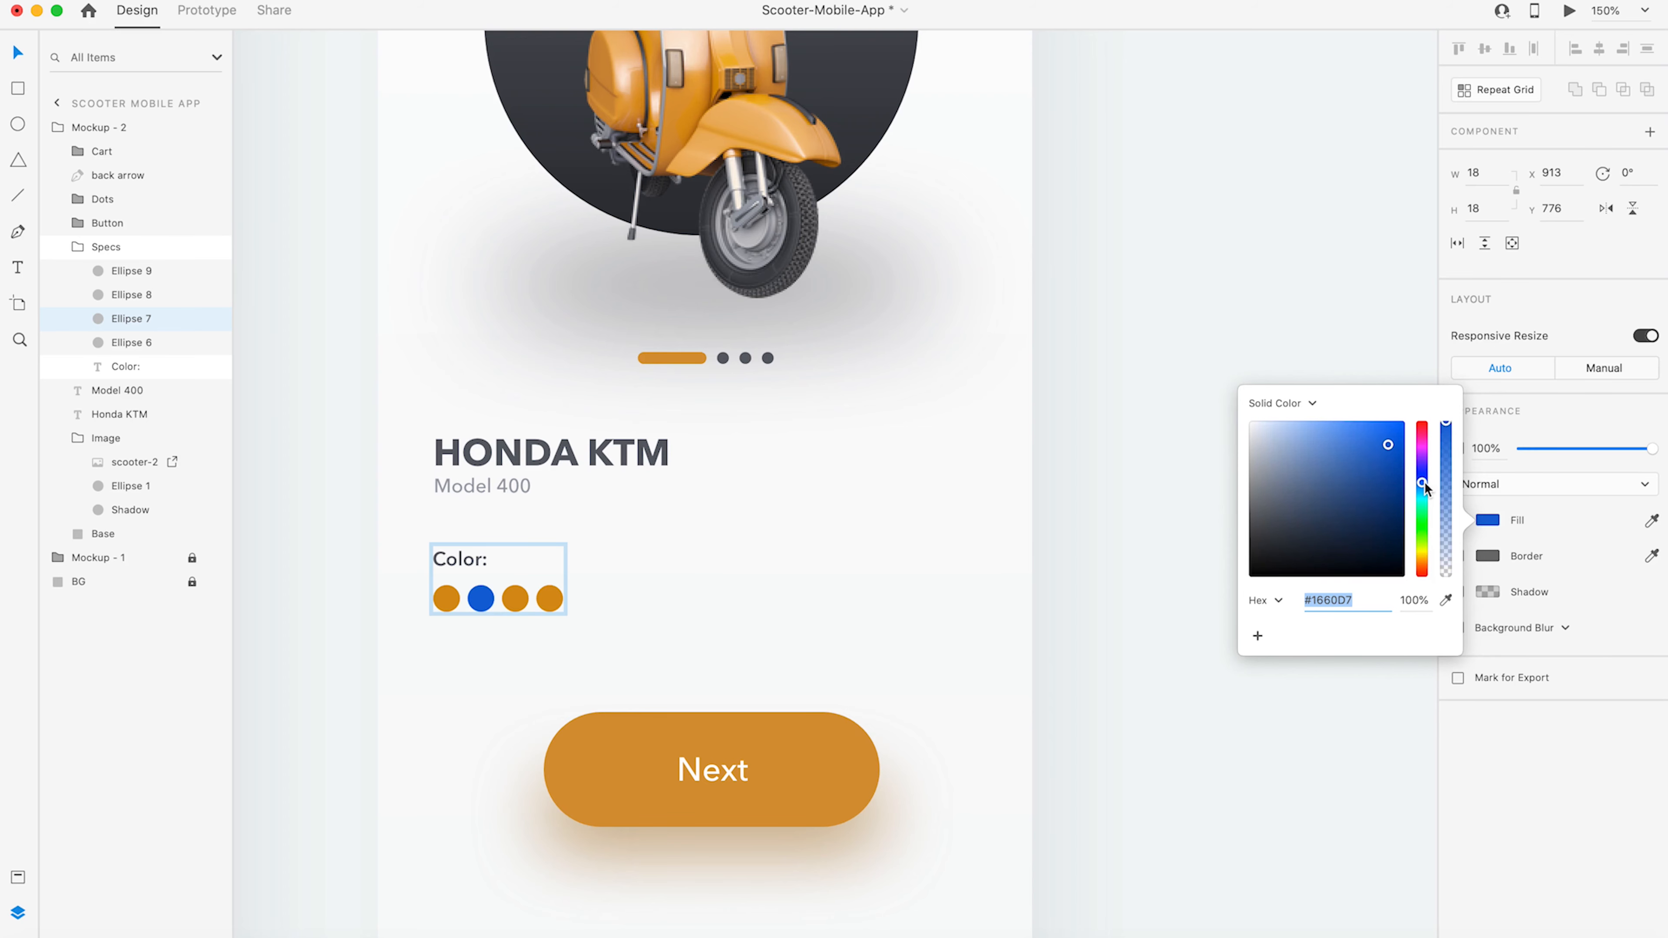
click(1377, 455)
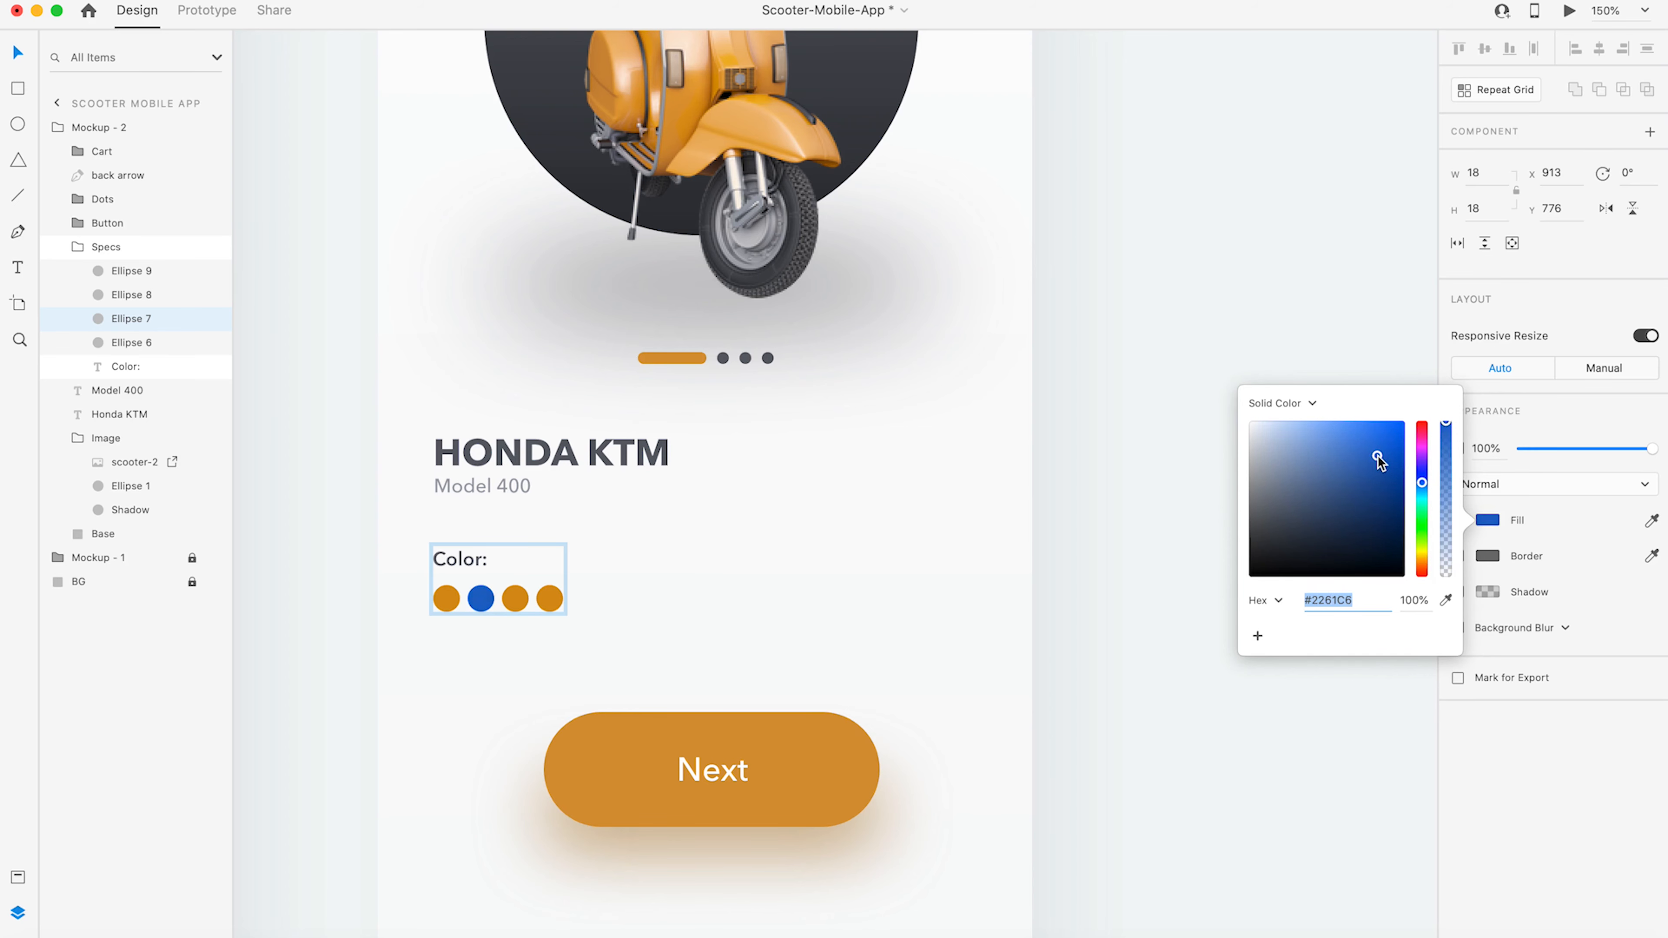
- Soften the second colour swatch to blue #4E6CAF and fill the third swatch with red #D15757
click(1423, 481)
click(1335, 470)
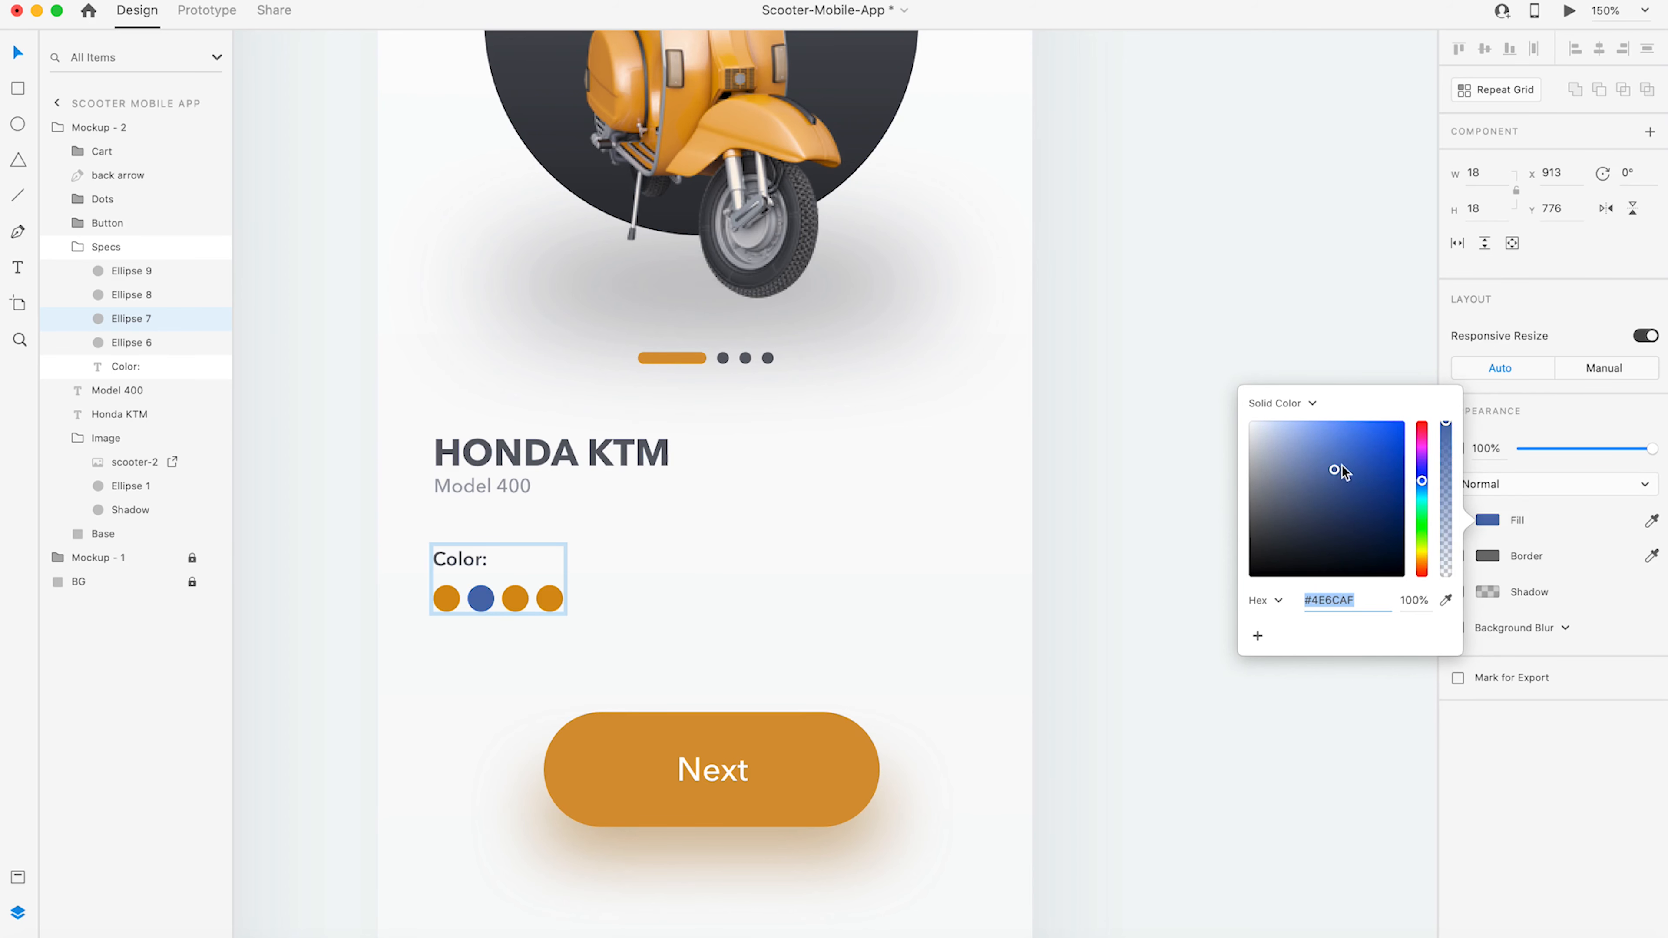
click(518, 601)
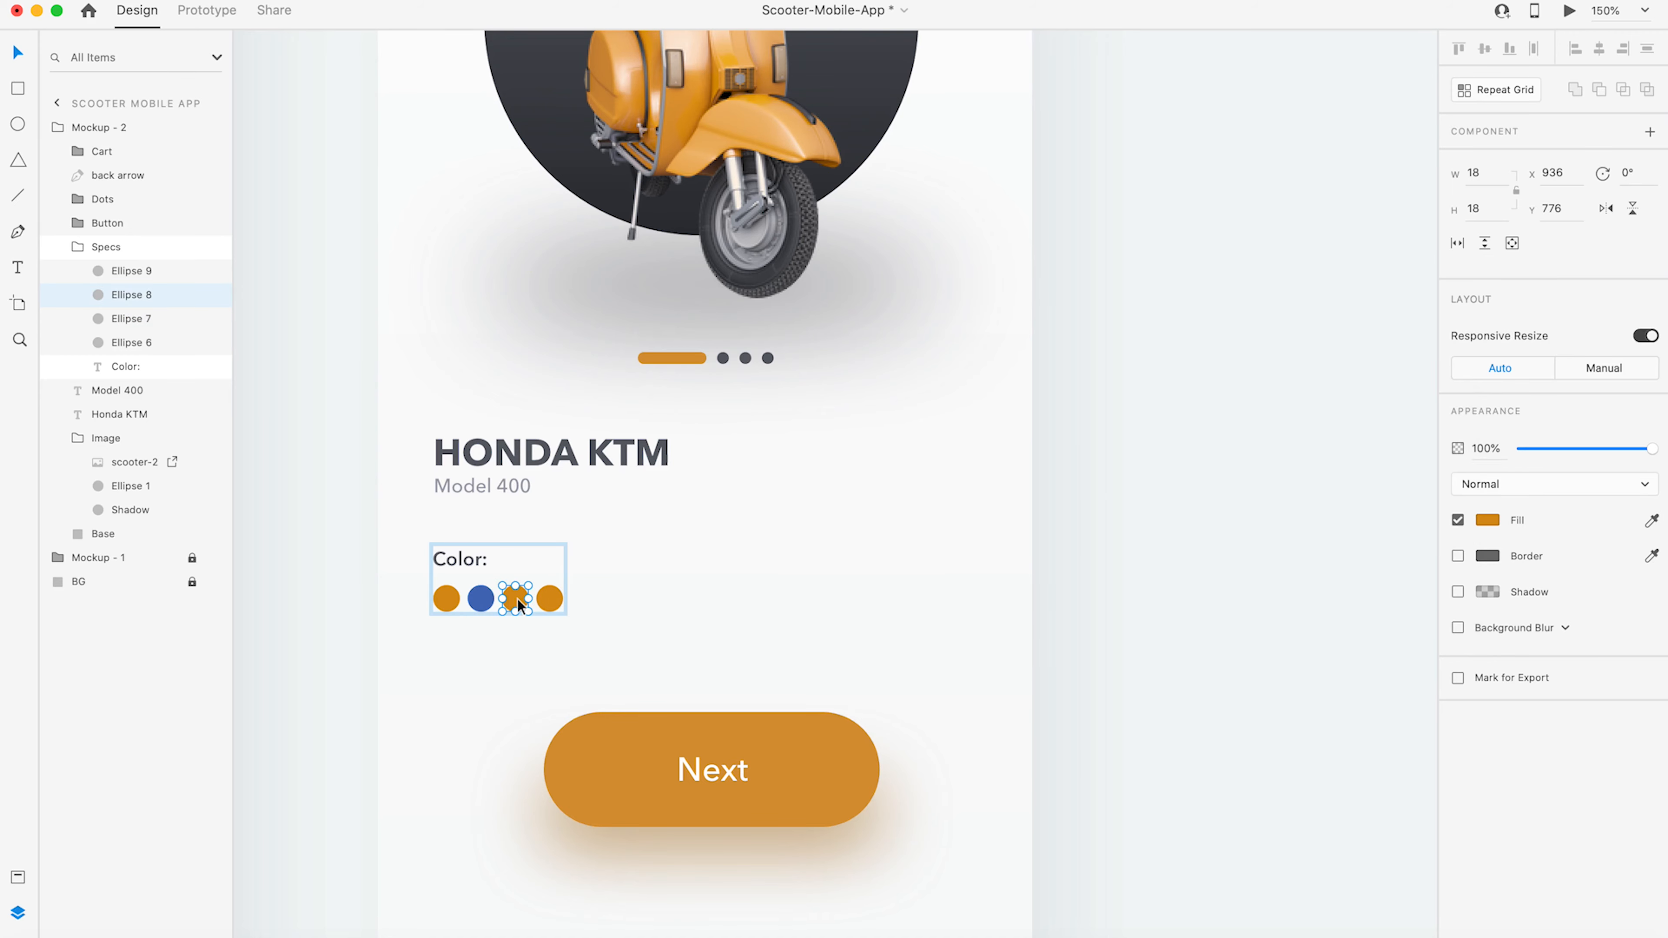
click(1488, 521)
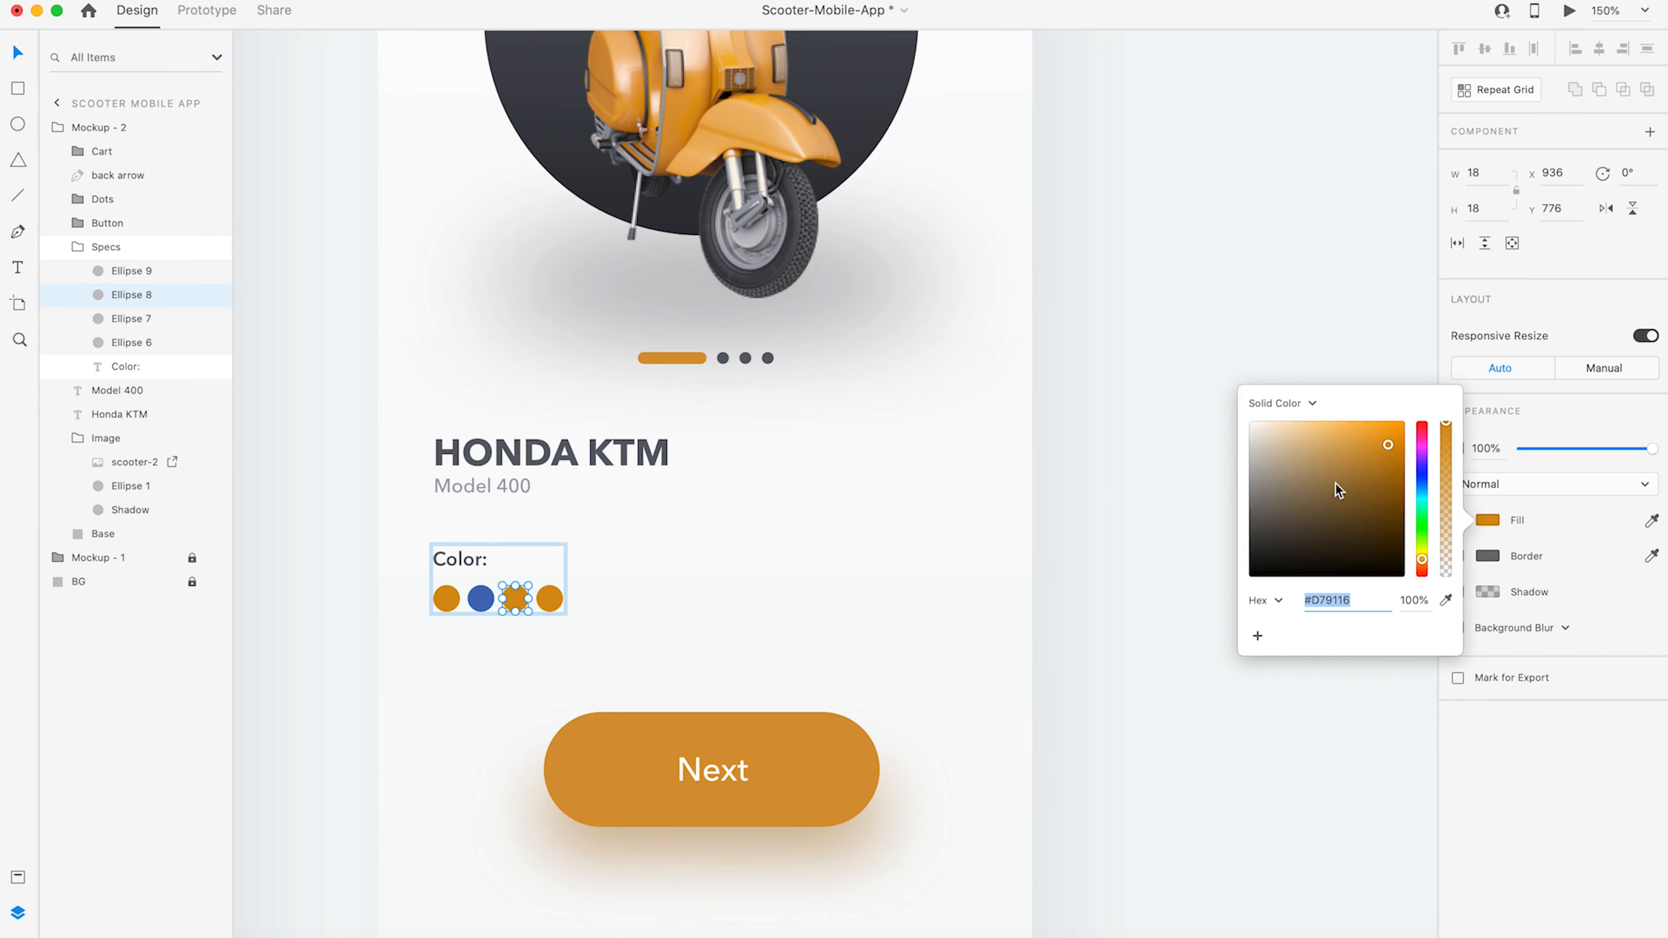
click(1424, 431)
click(1362, 453)
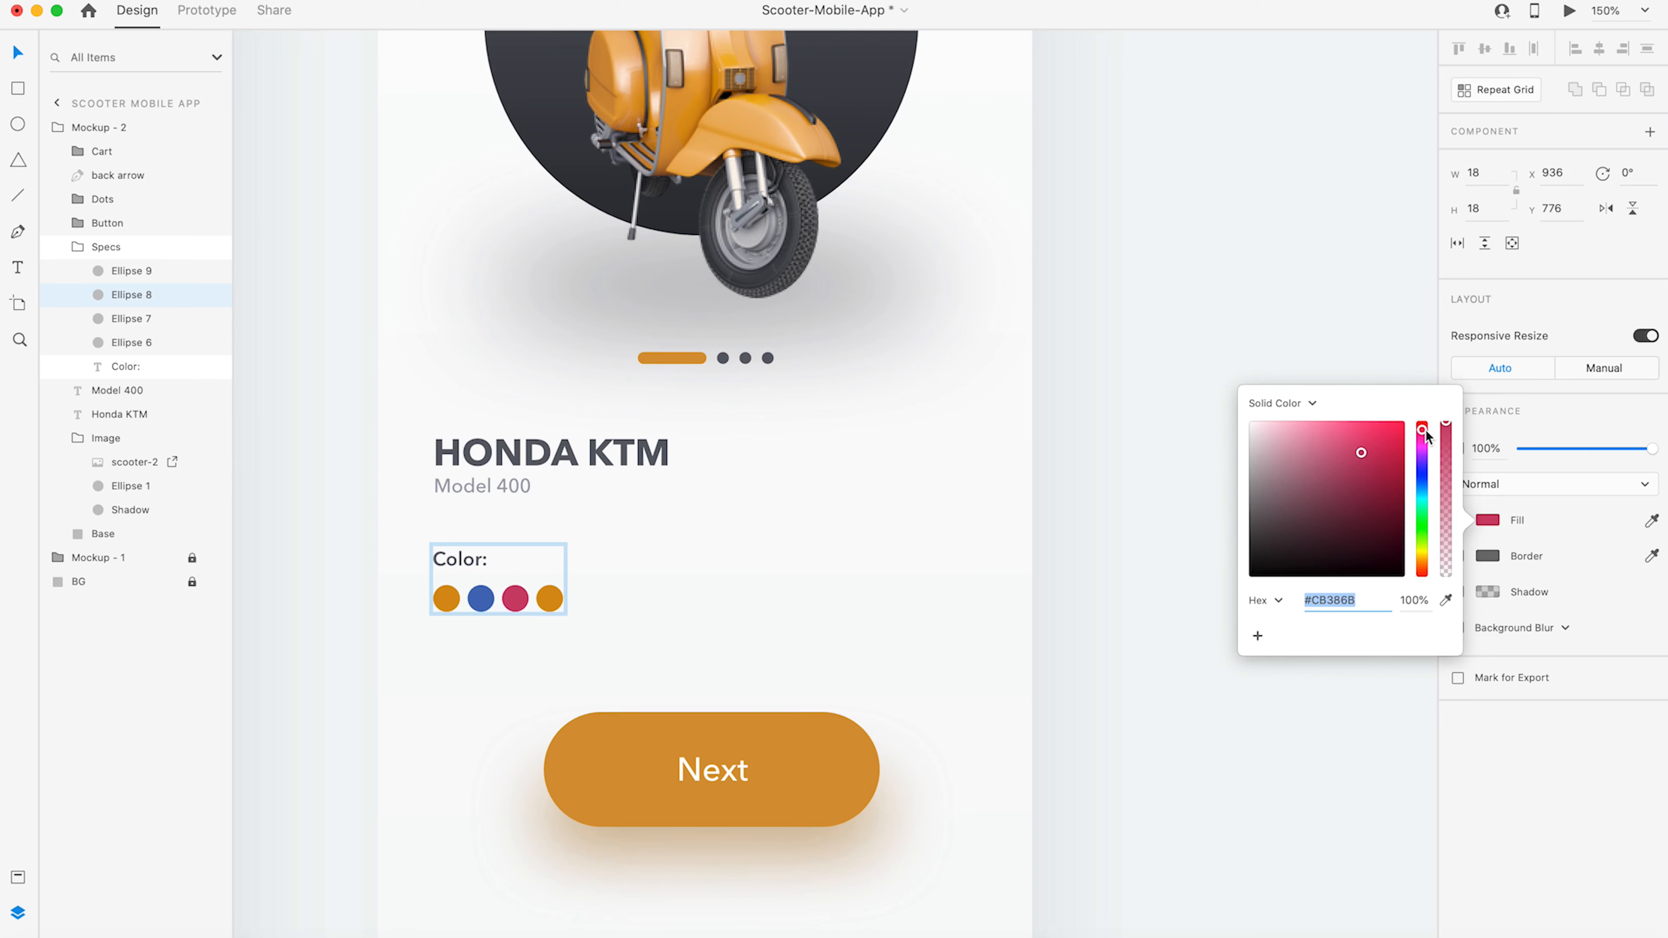
click(1424, 425)
click(1350, 448)
click(1340, 450)
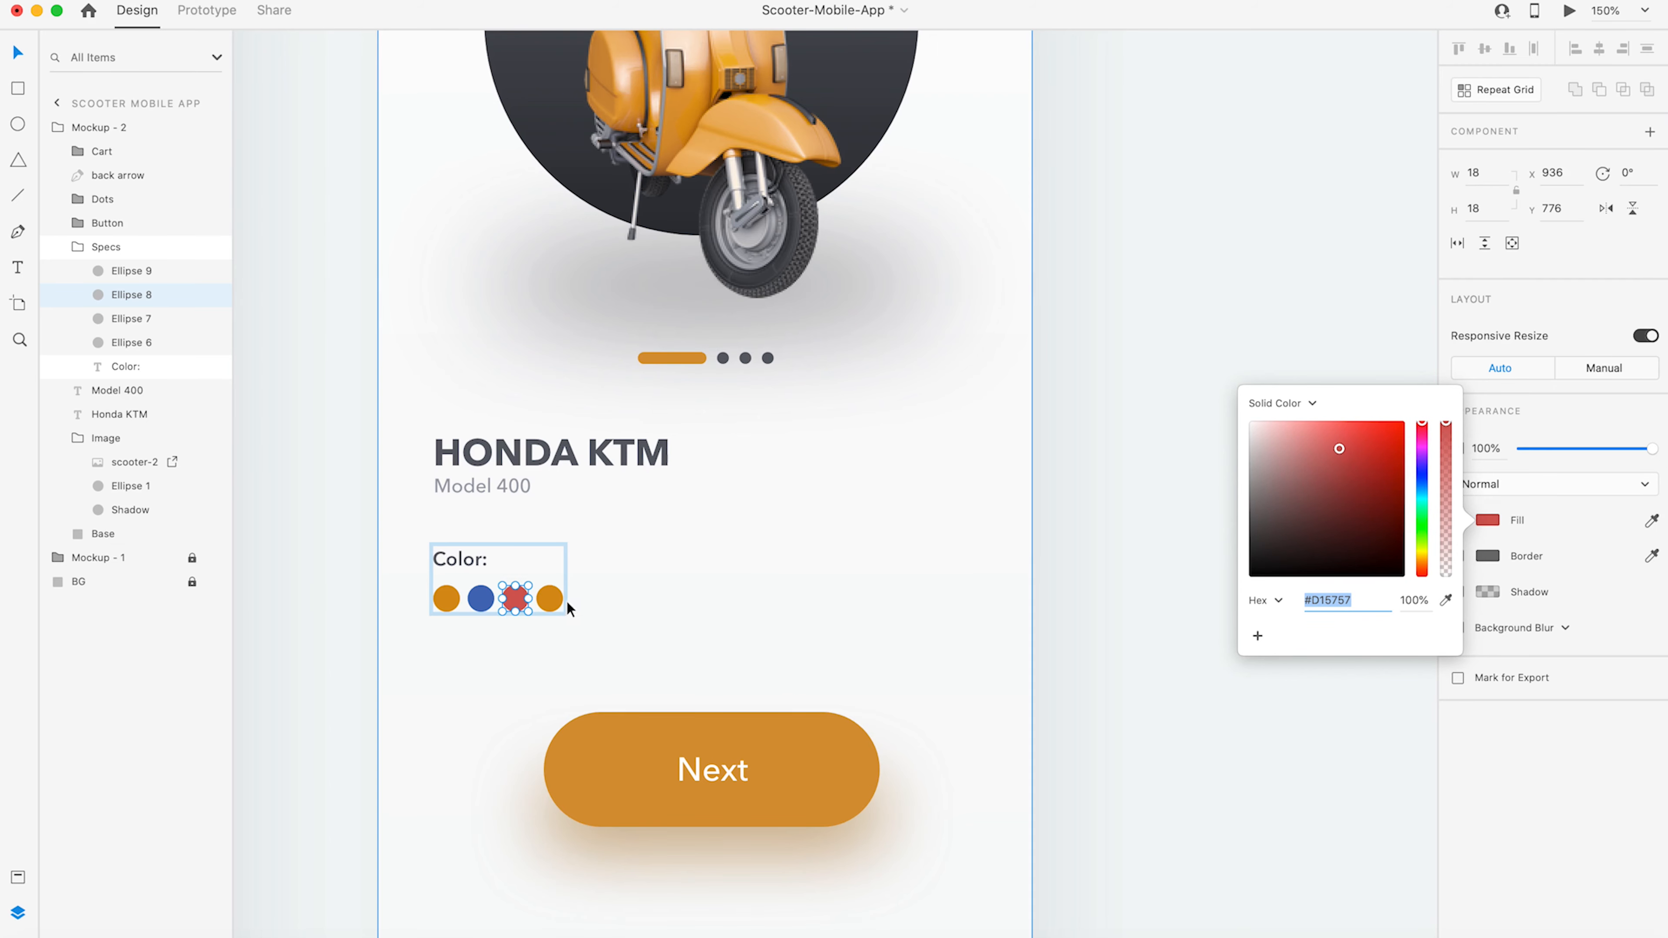
- Fill the fourth colour swatch with green #5DBA85
click(553, 599)
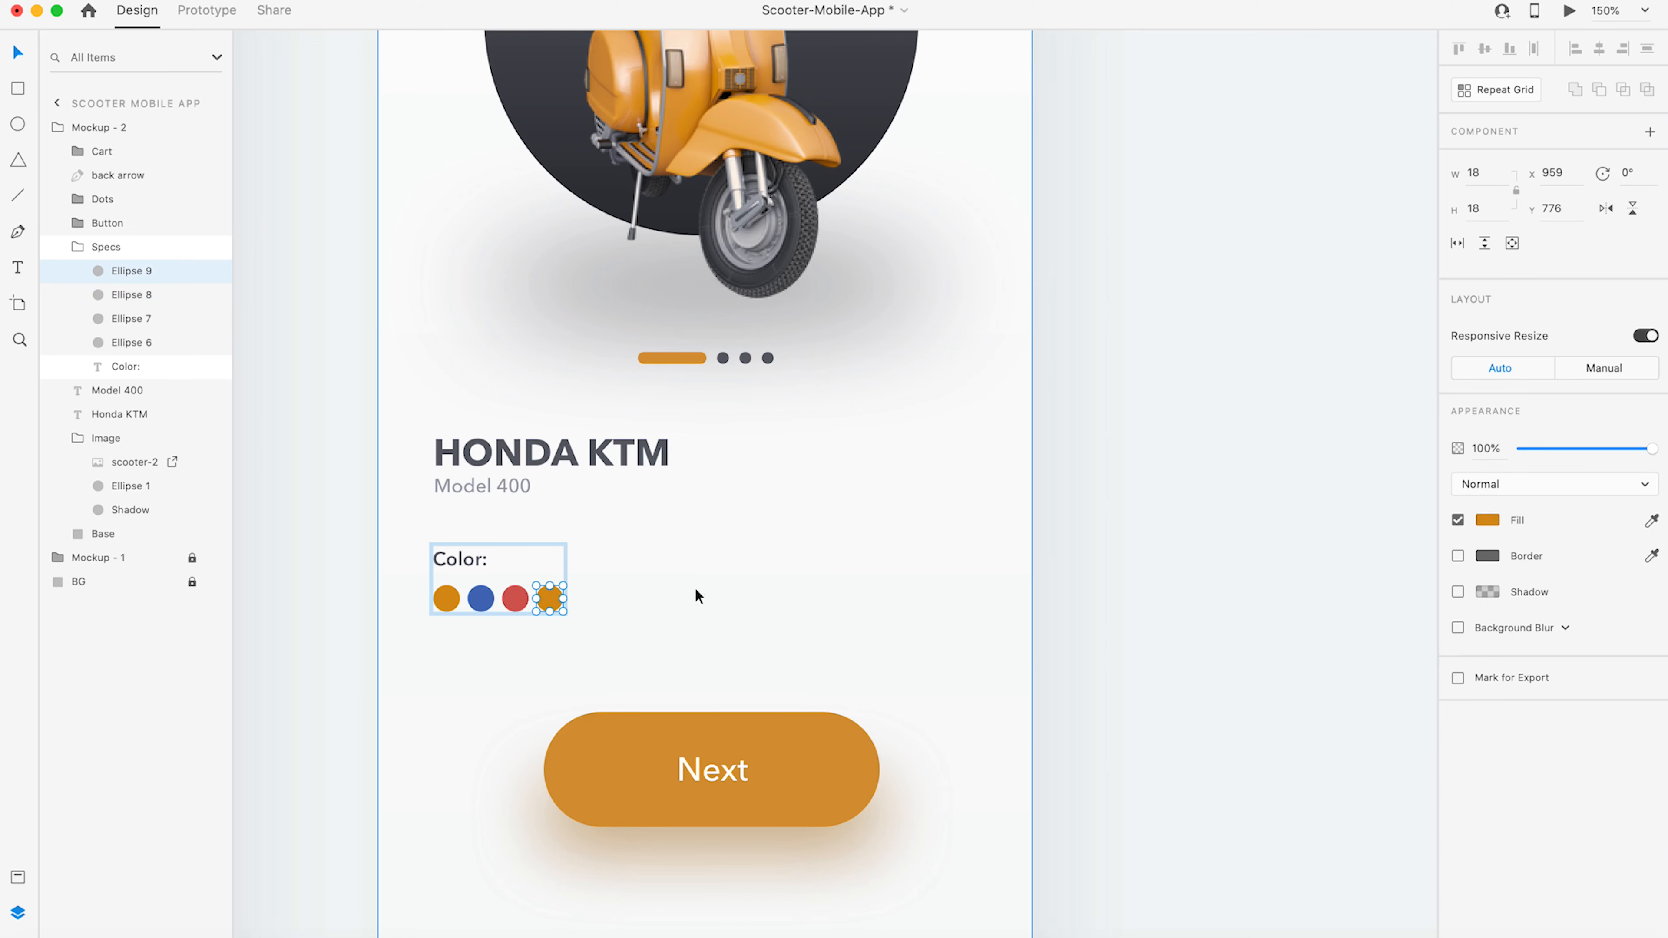
click(1488, 521)
drag(1419, 507, 1421, 516)
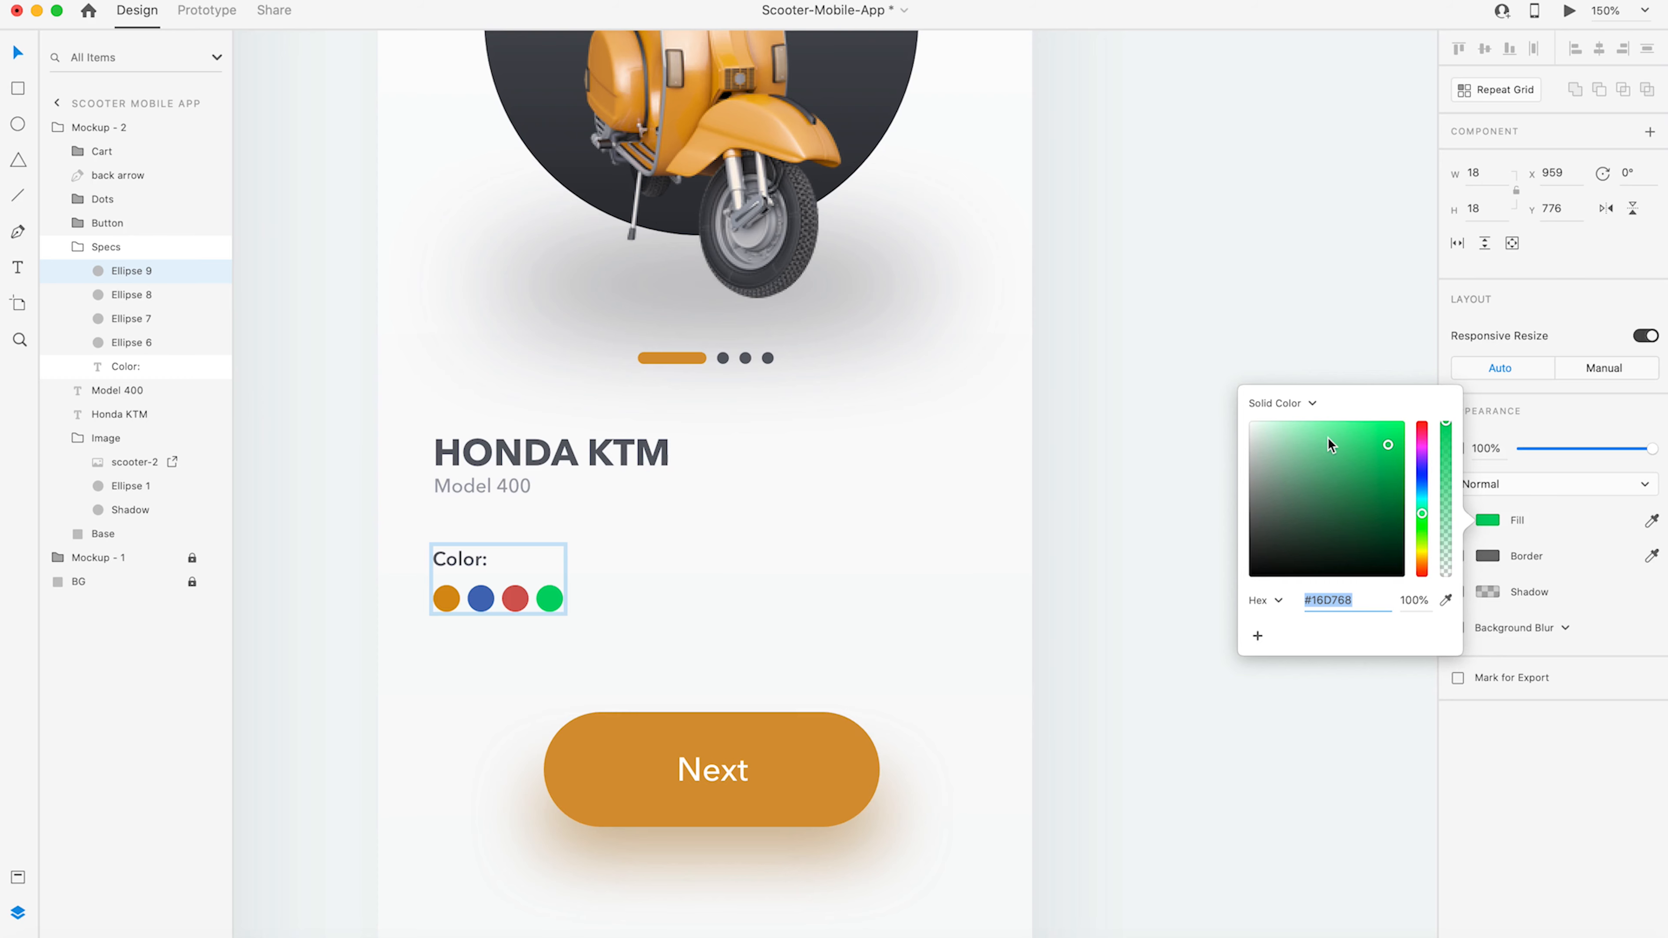
drag(1356, 442, 1327, 463)
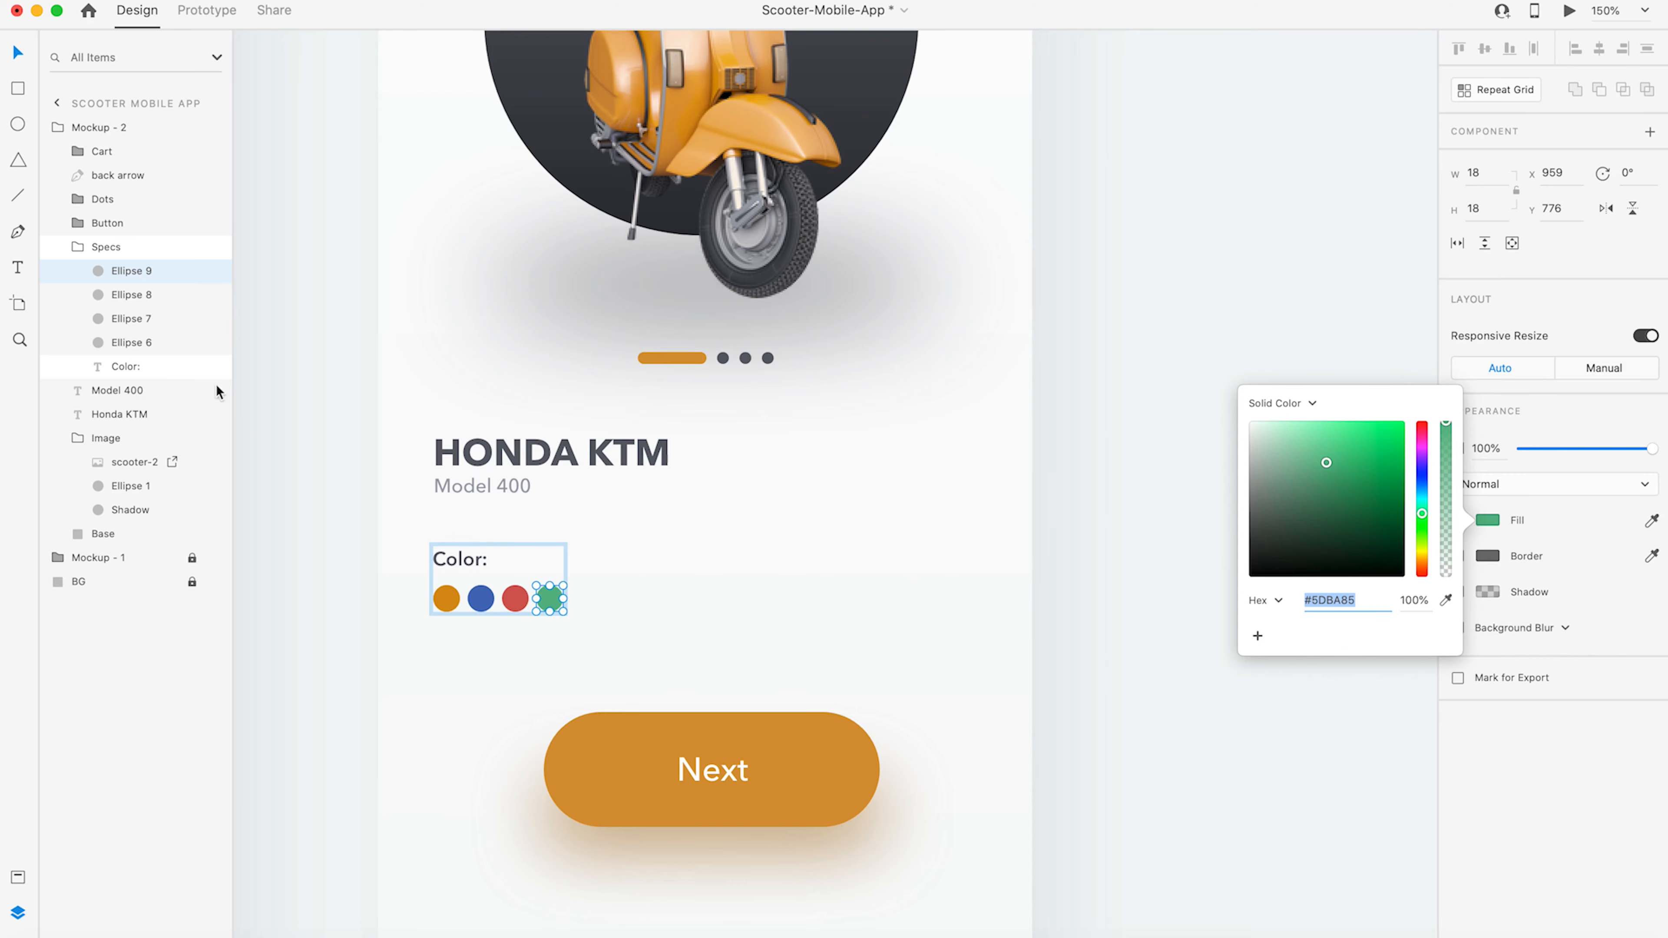
click(334, 428)
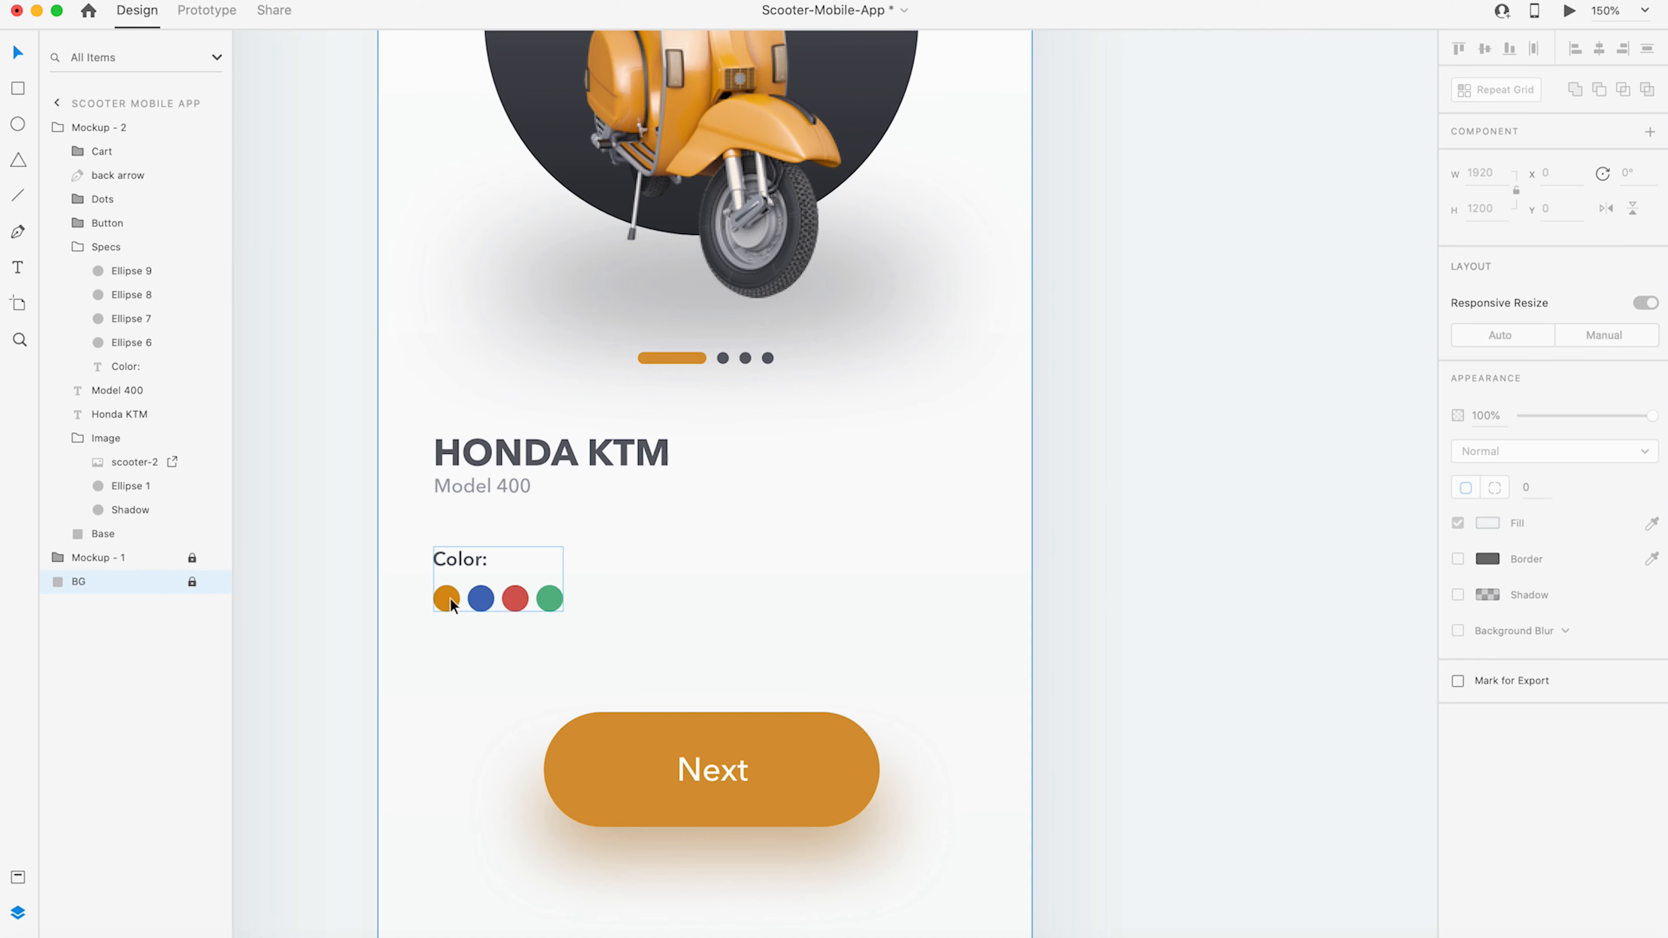
- Shrink the blue, red and green swatches to 12 × 12, evenly spaced and vertically centred beside the orange swatch
click(488, 601)
double_click(489, 600)
shift+click(516, 601)
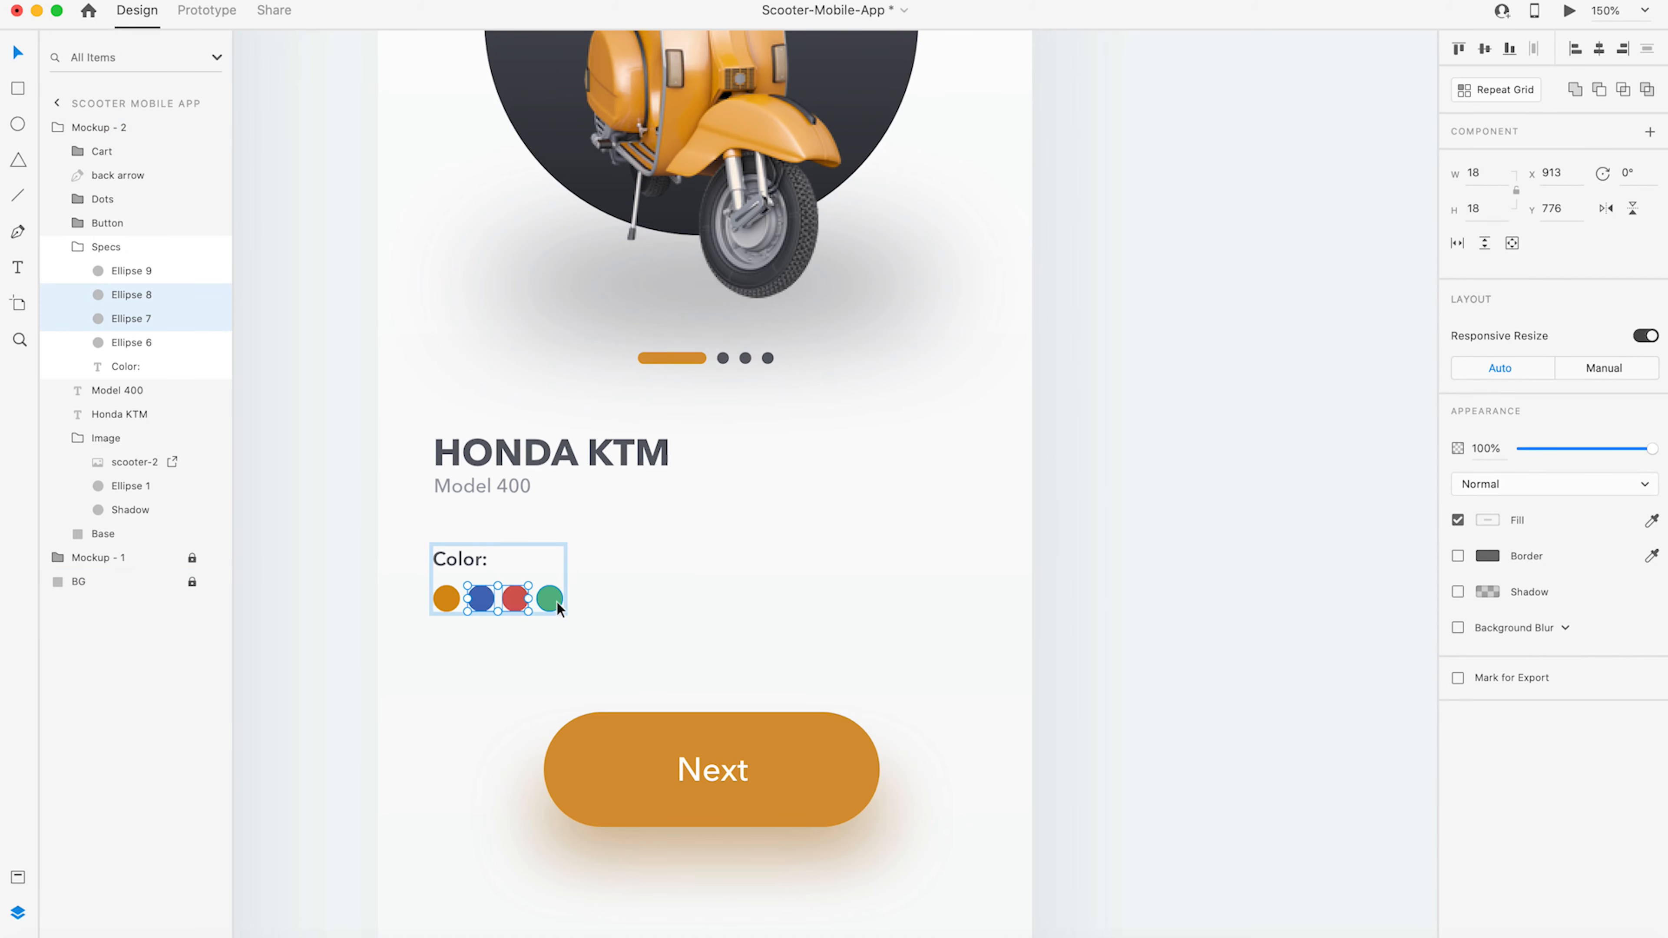
shift+click(557, 607)
drag(563, 587, 570, 592)
click(509, 588)
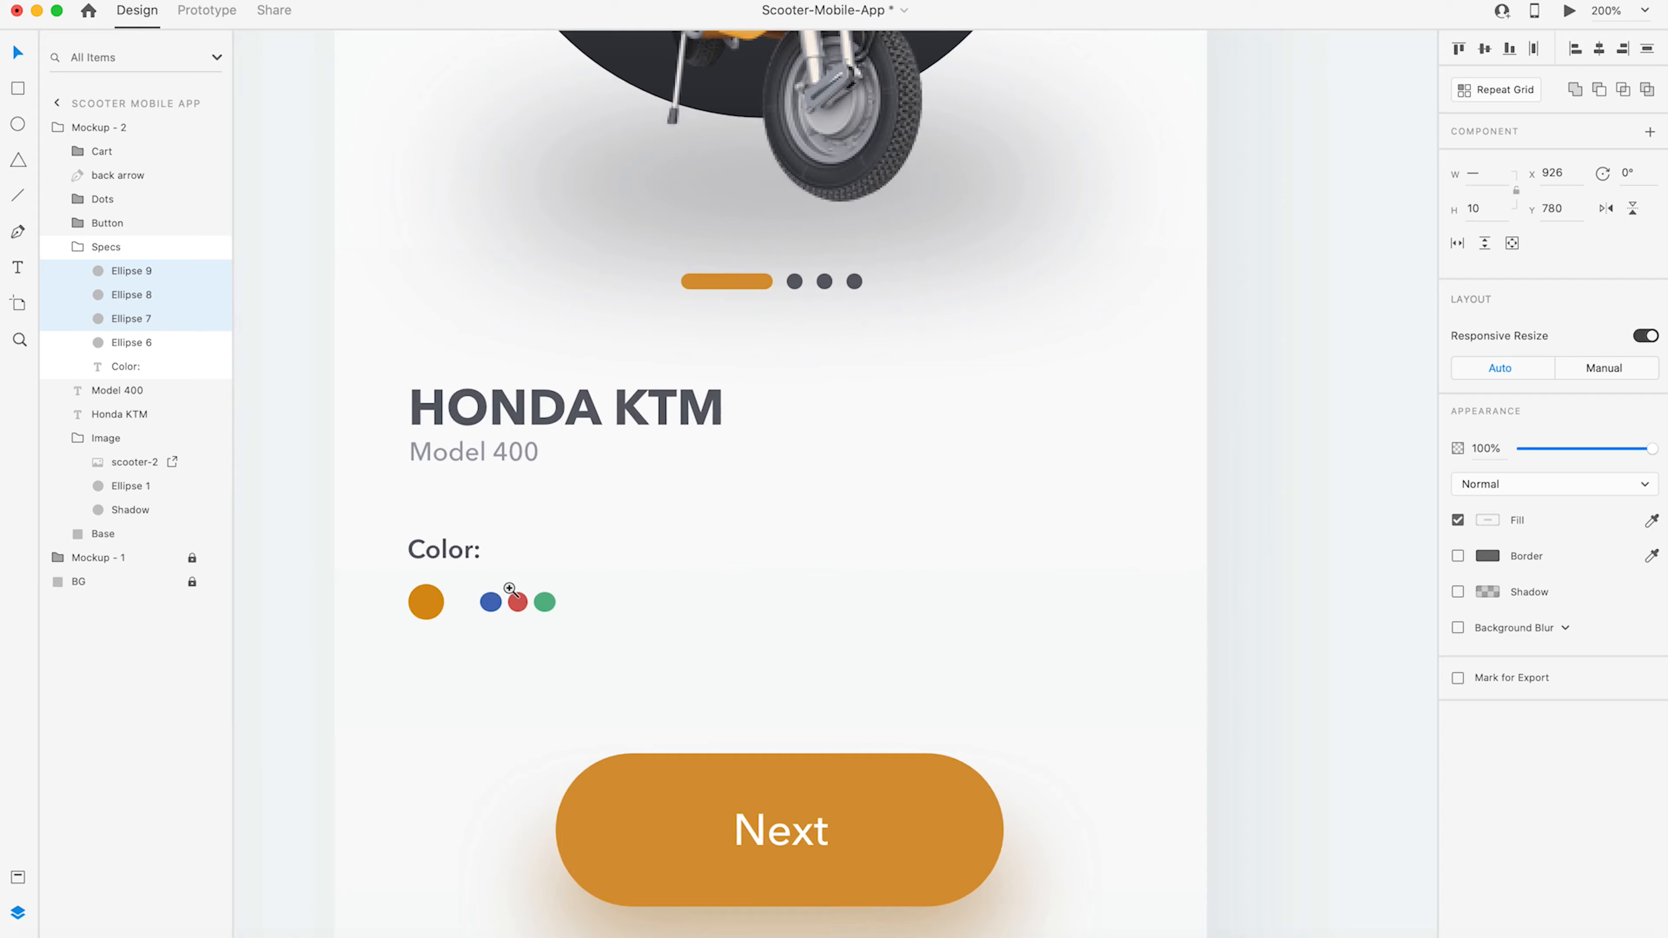
drag(578, 587, 619, 582)
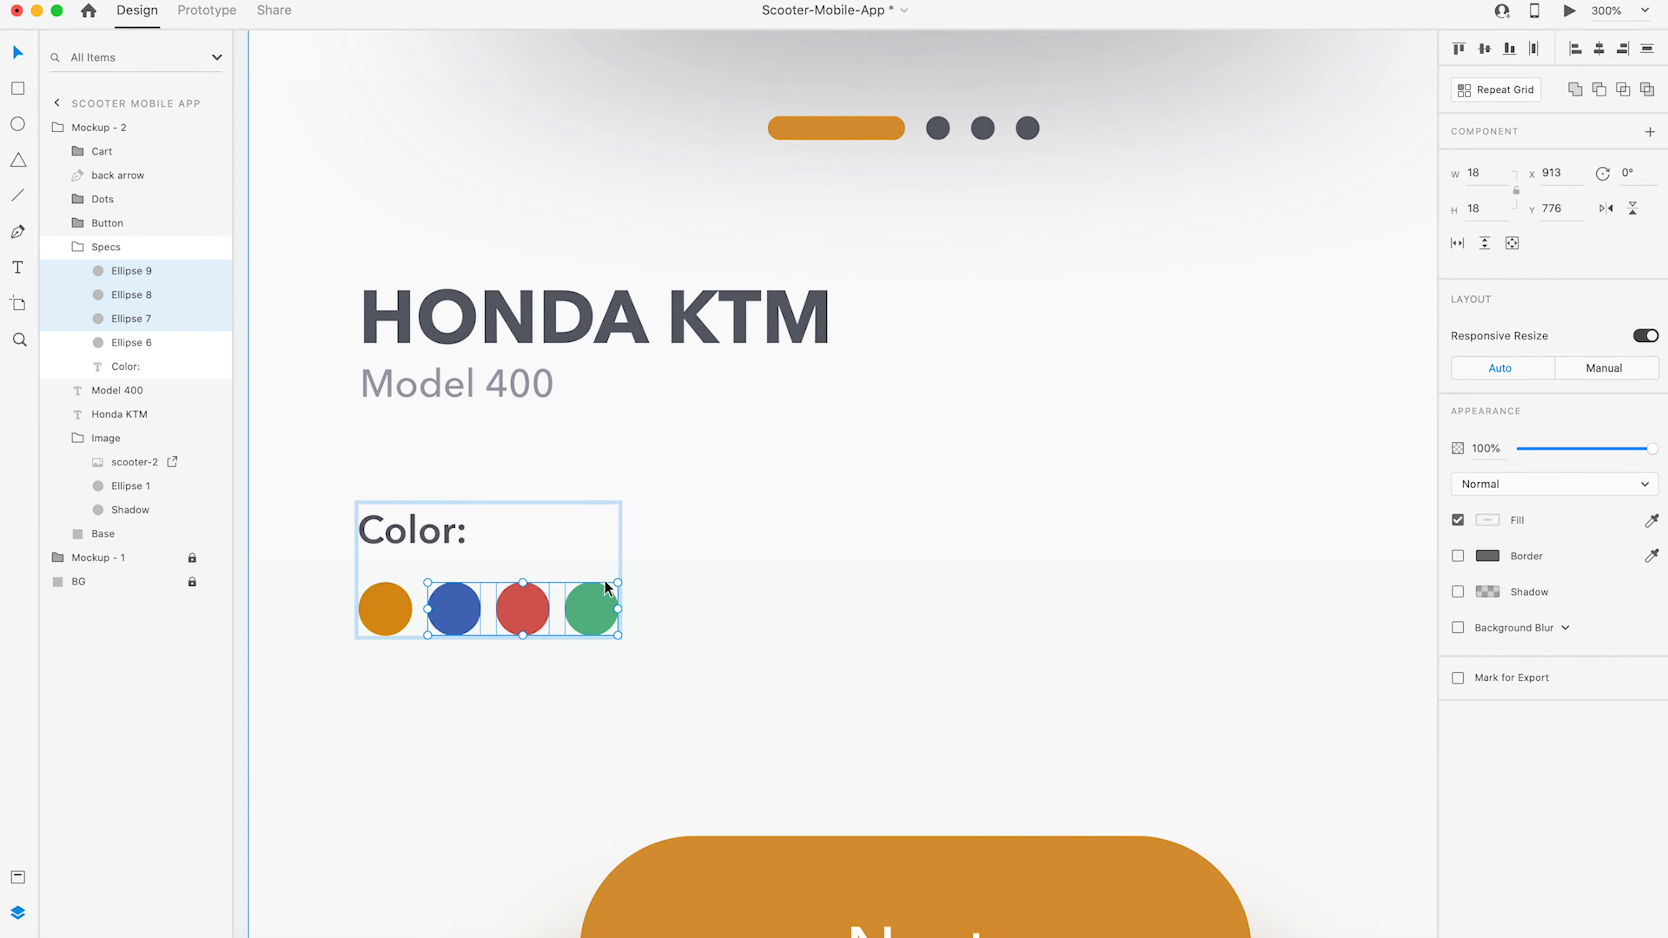
key(alt)
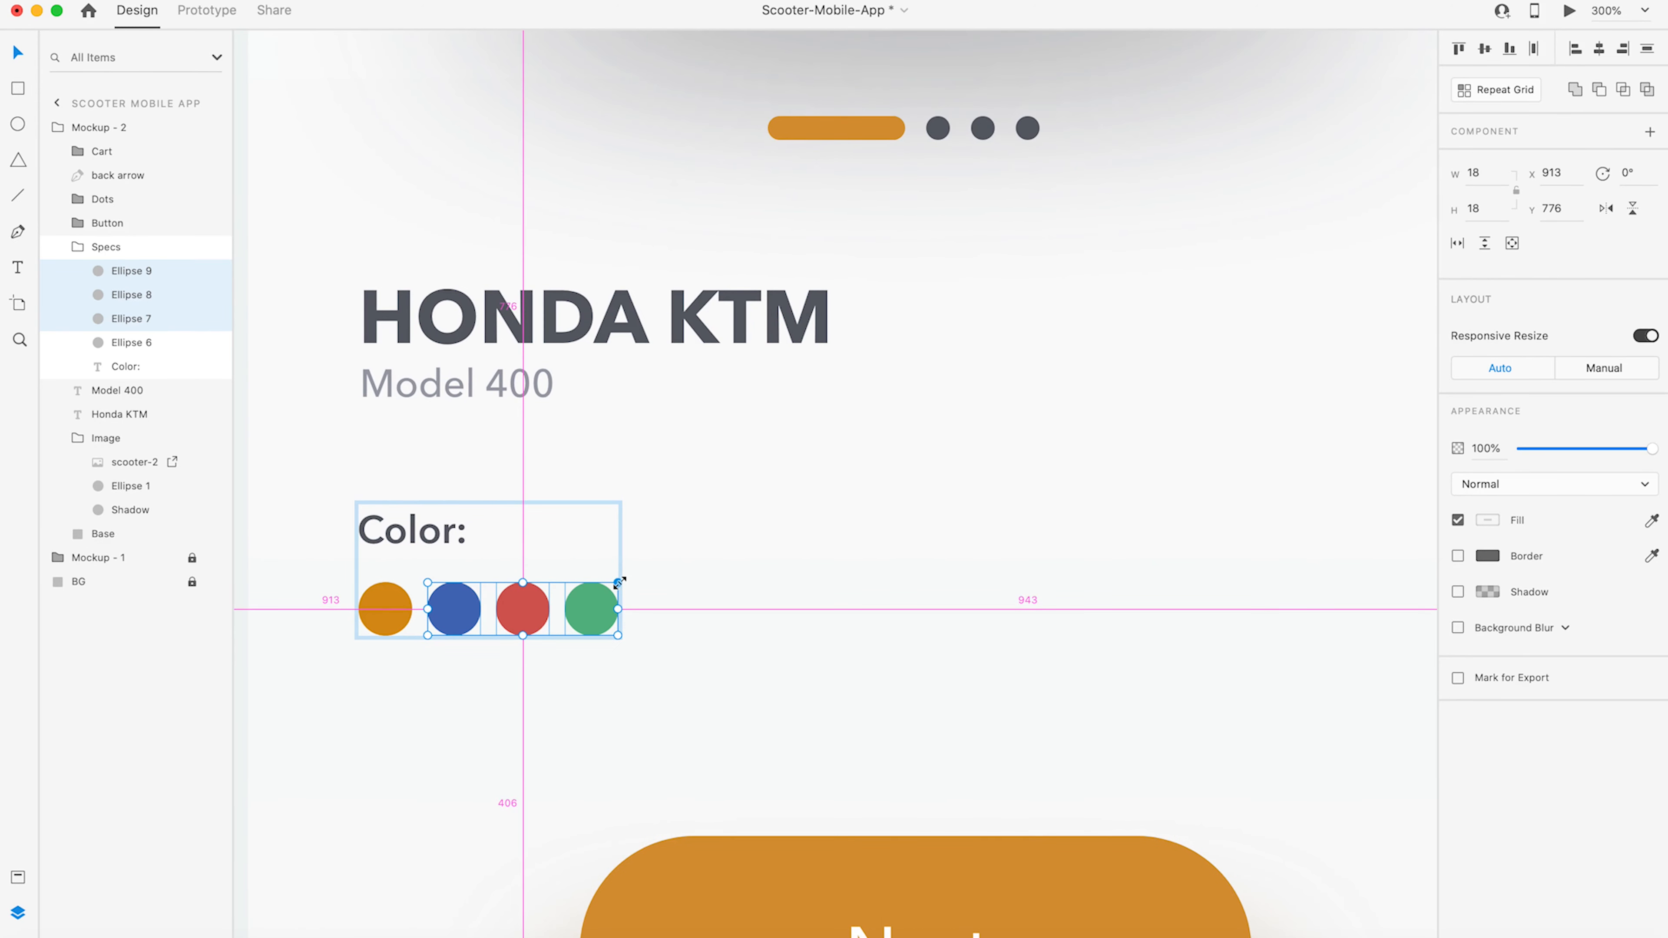
drag(620, 582, 494, 611)
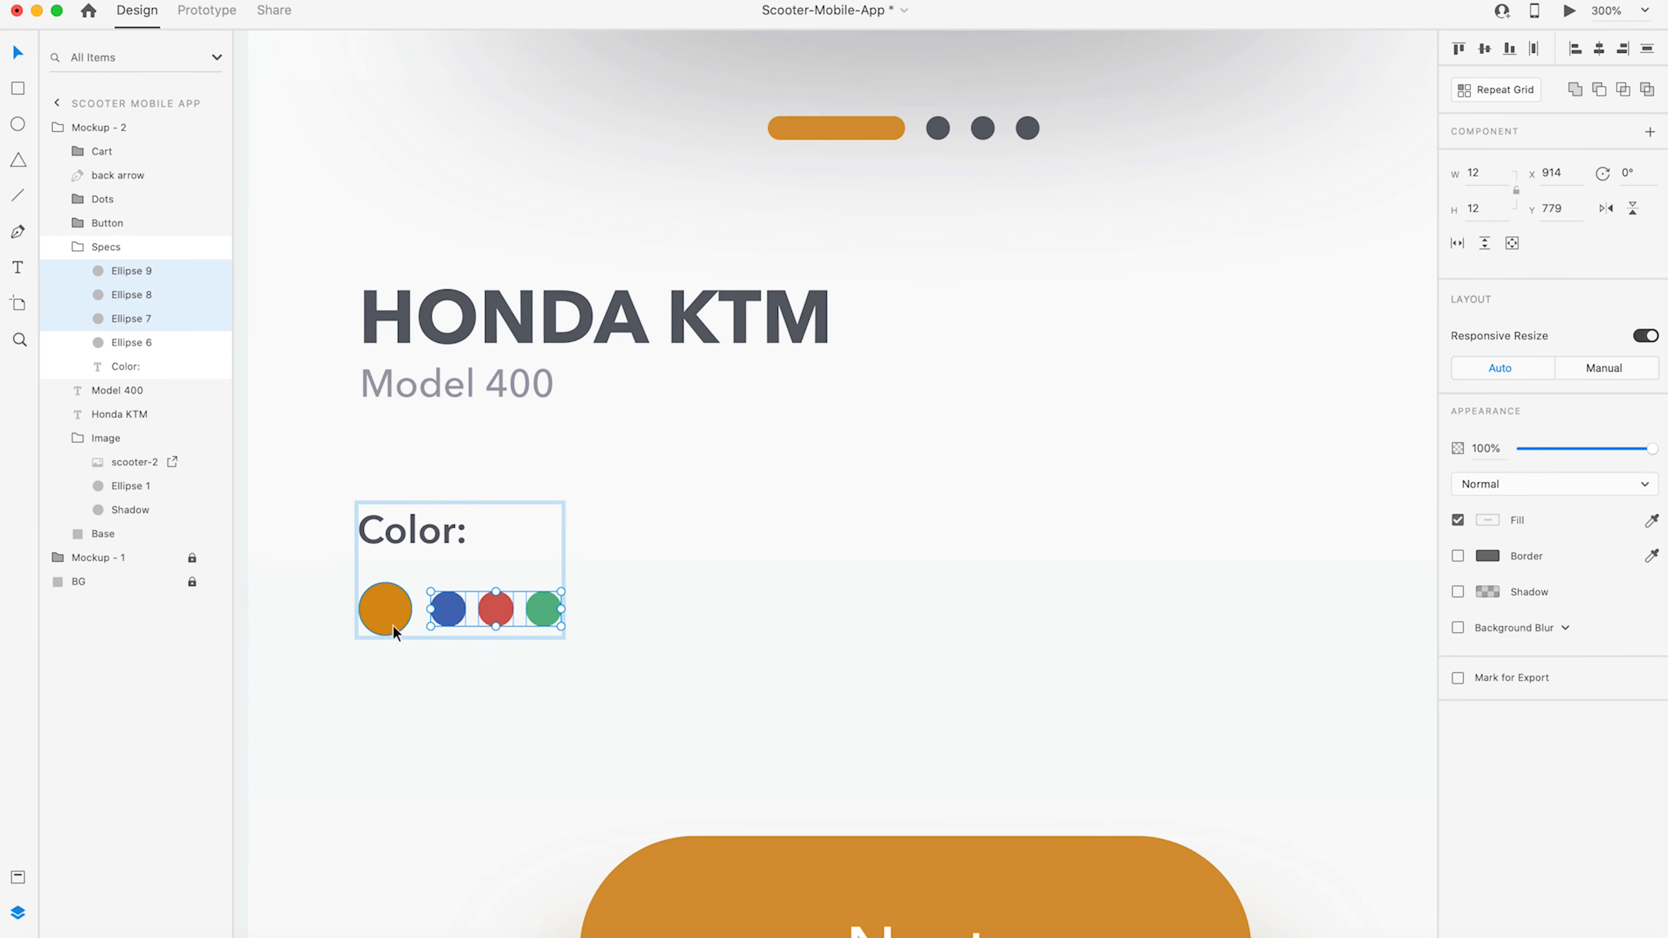
- Add a drop shadow with X 0, Y 3 and blur 6 to the orange colour swatch
click(429, 651)
click(394, 621)
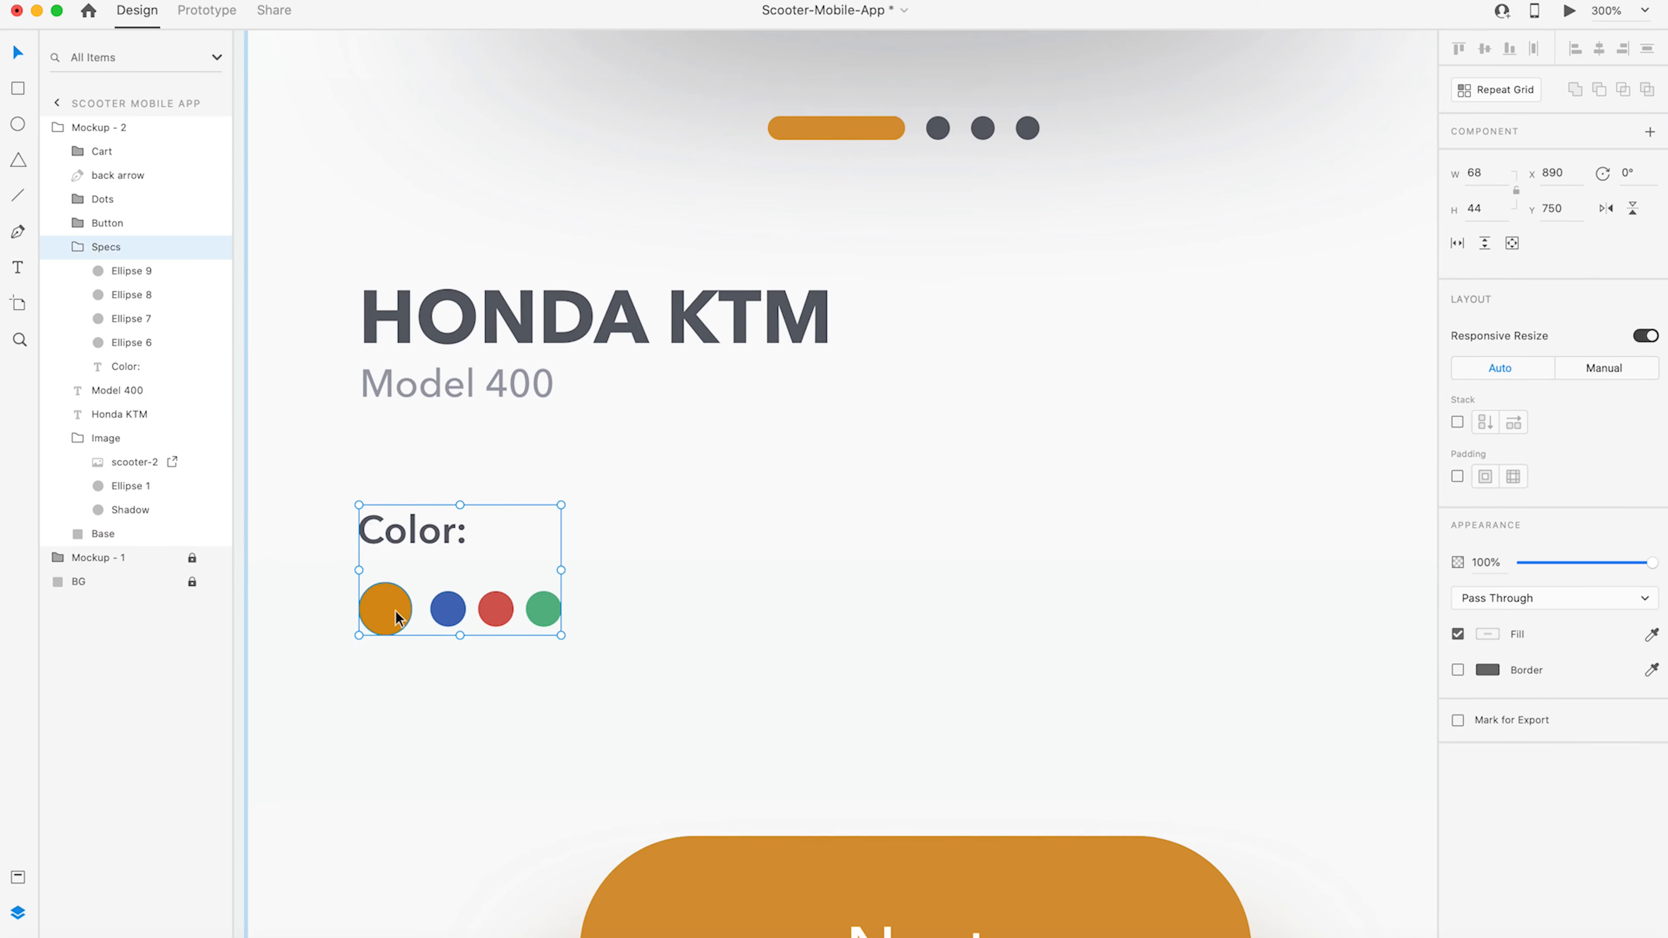
double_click(398, 620)
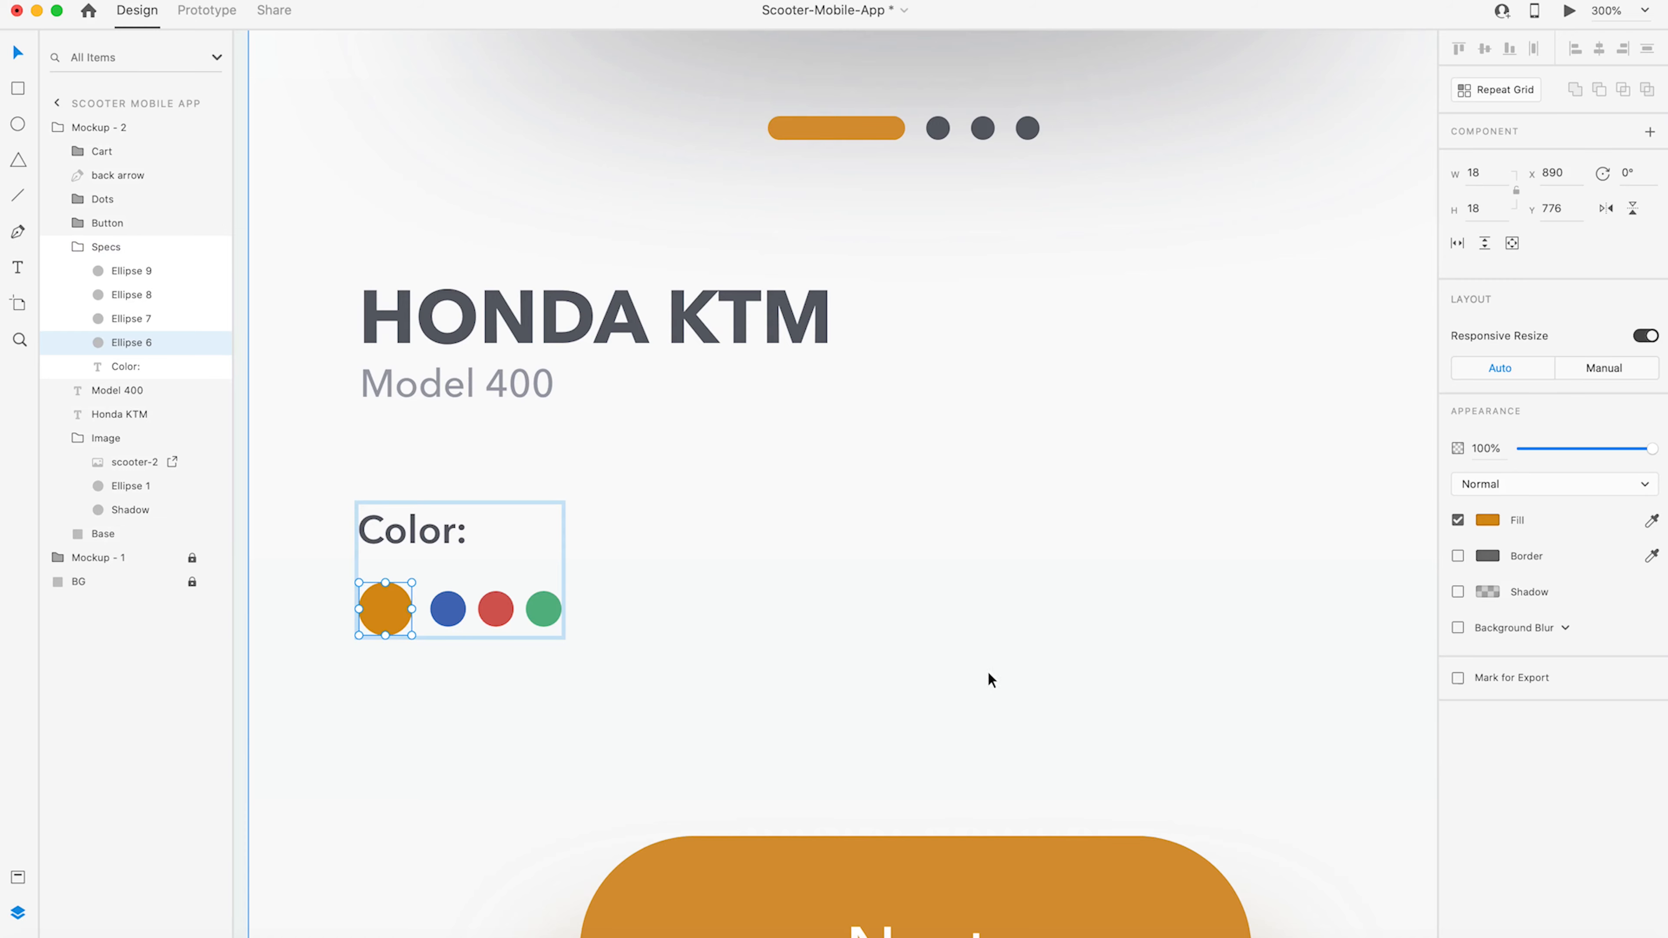
click(1457, 592)
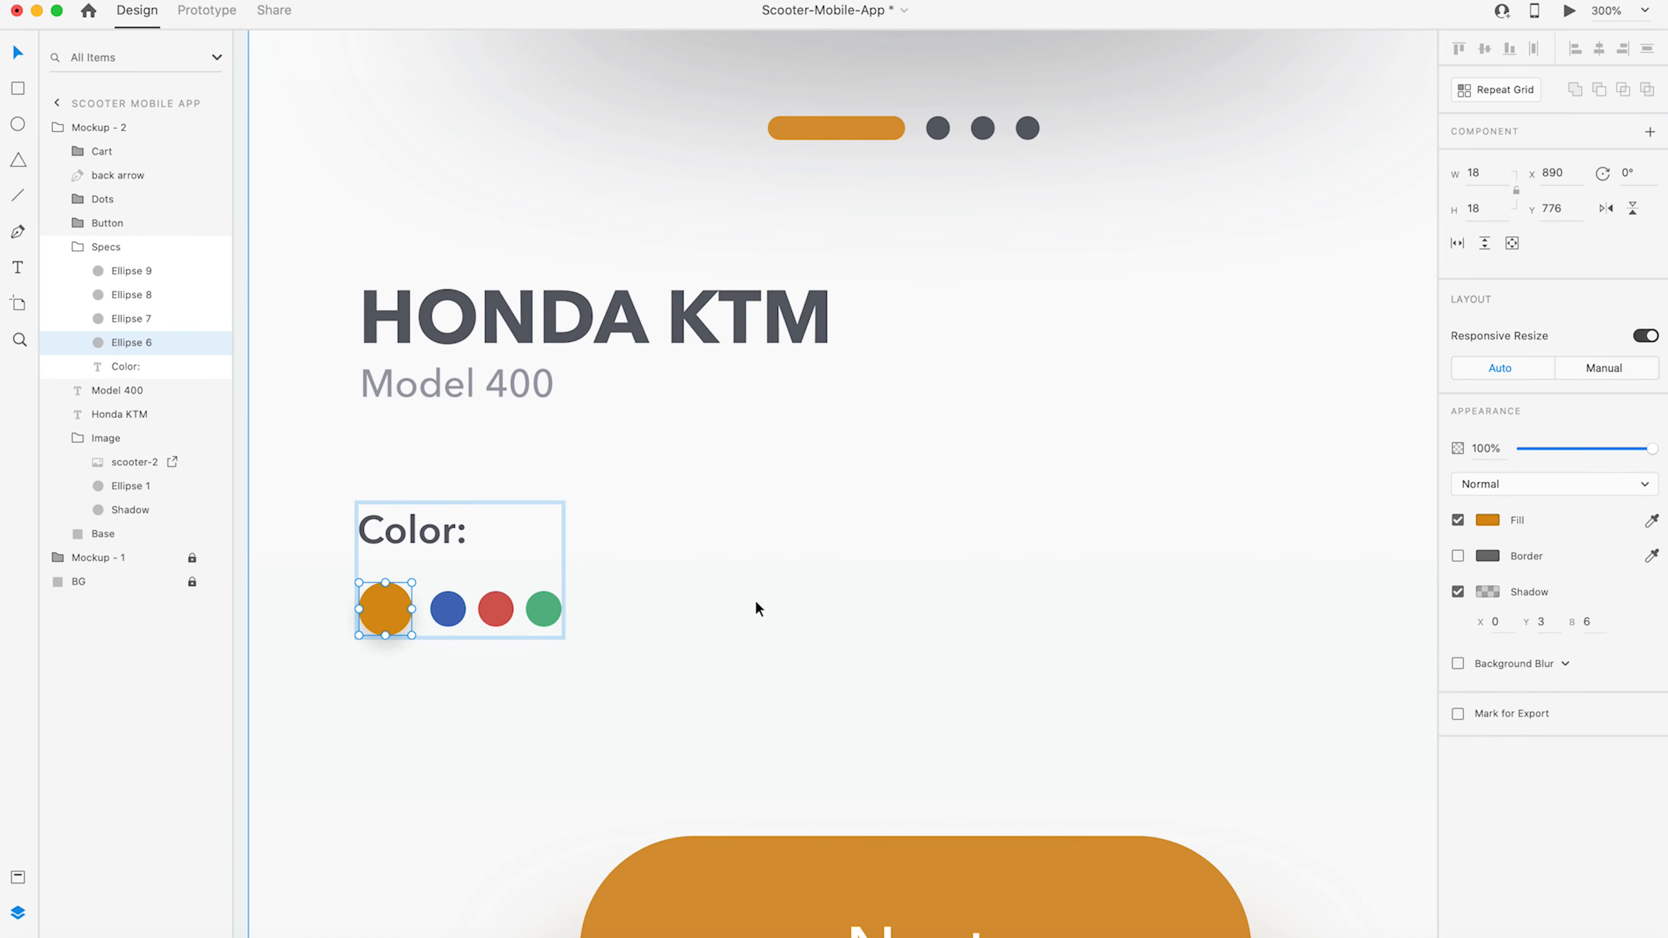
click(722, 588)
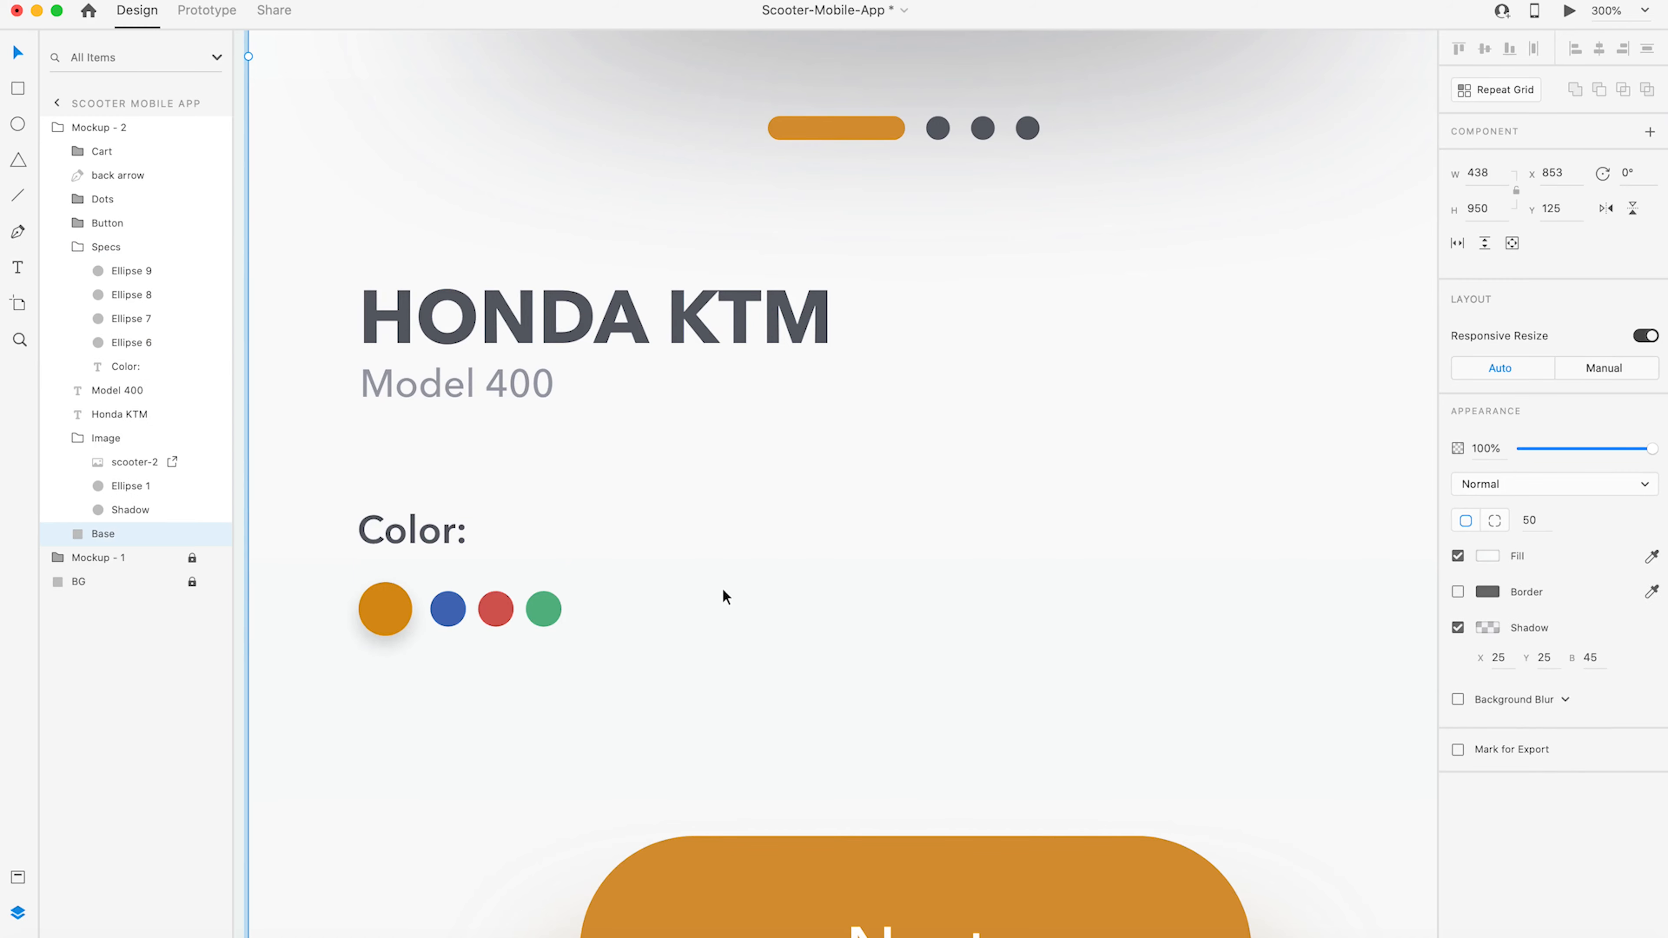
- Collapse the Specs group in the layer list
click(395, 616)
click(655, 527)
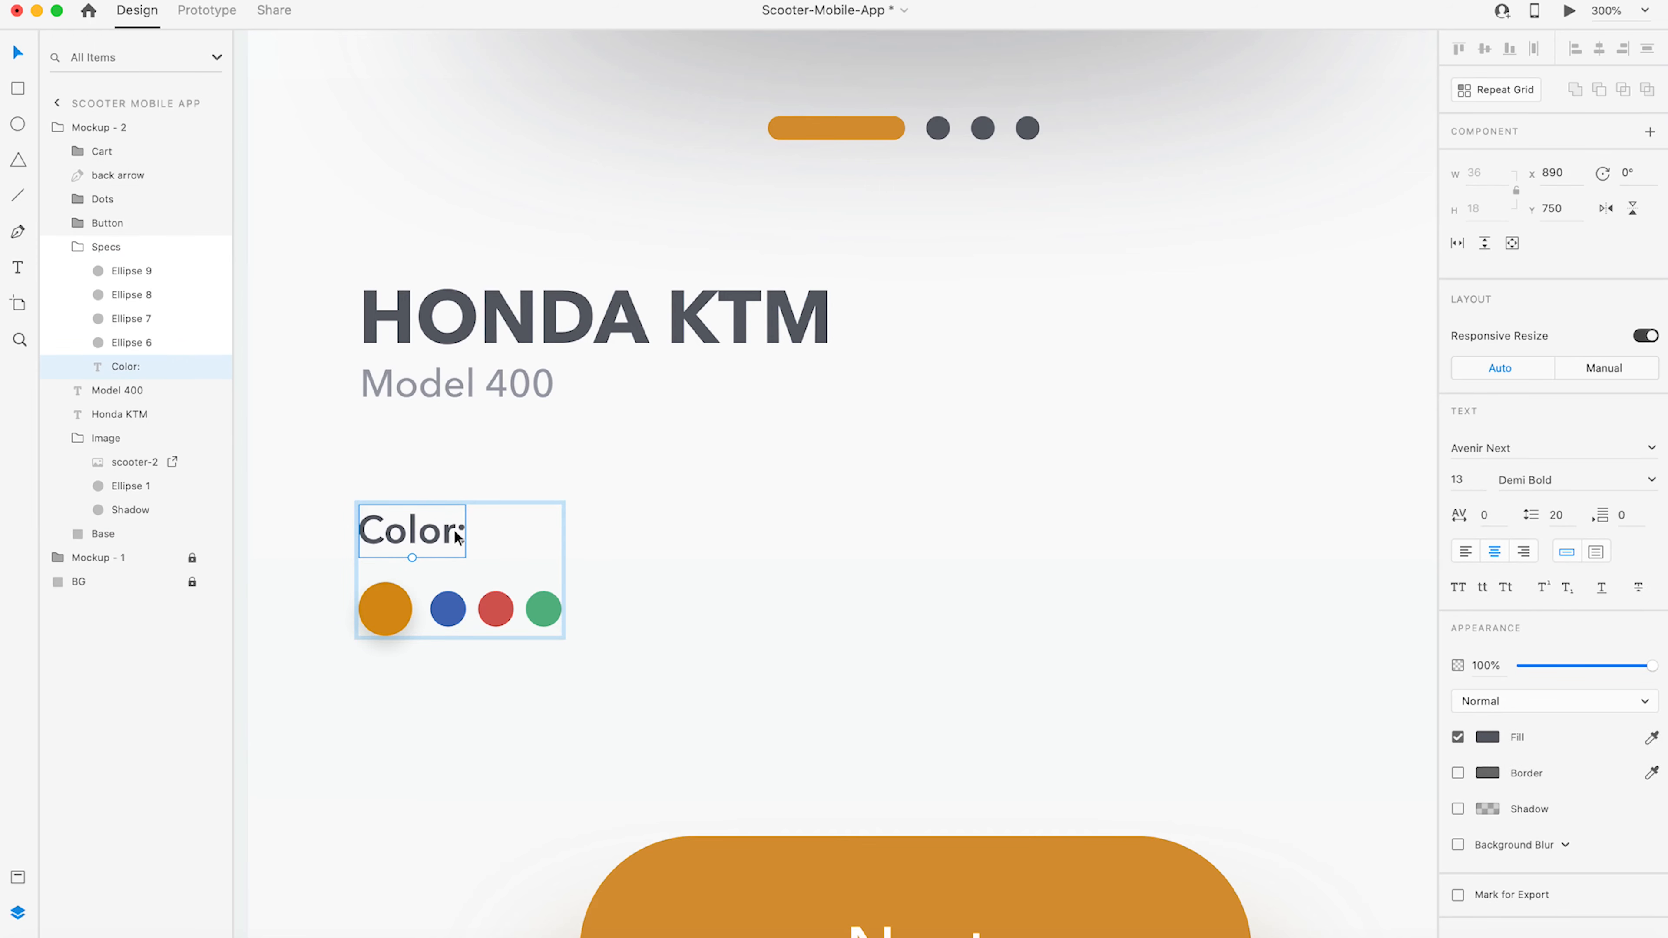
click(80, 245)
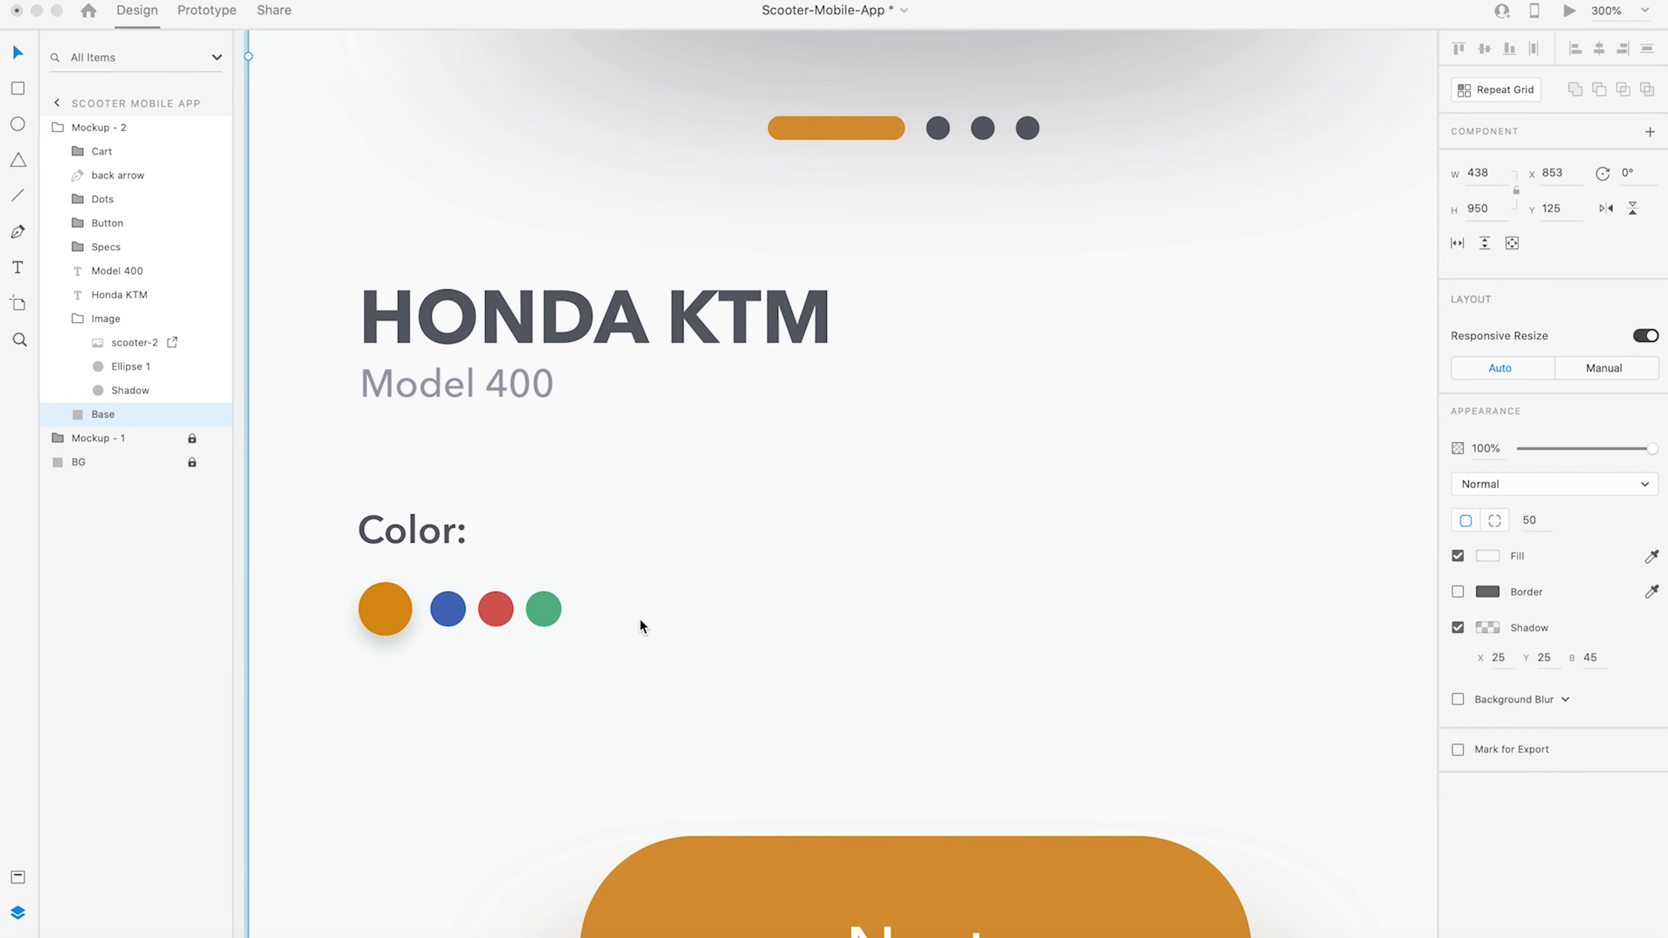
- Move the second screen's Next button straight down to about Y 920, making room beneath the colour swatches
alt+click(603, 540)
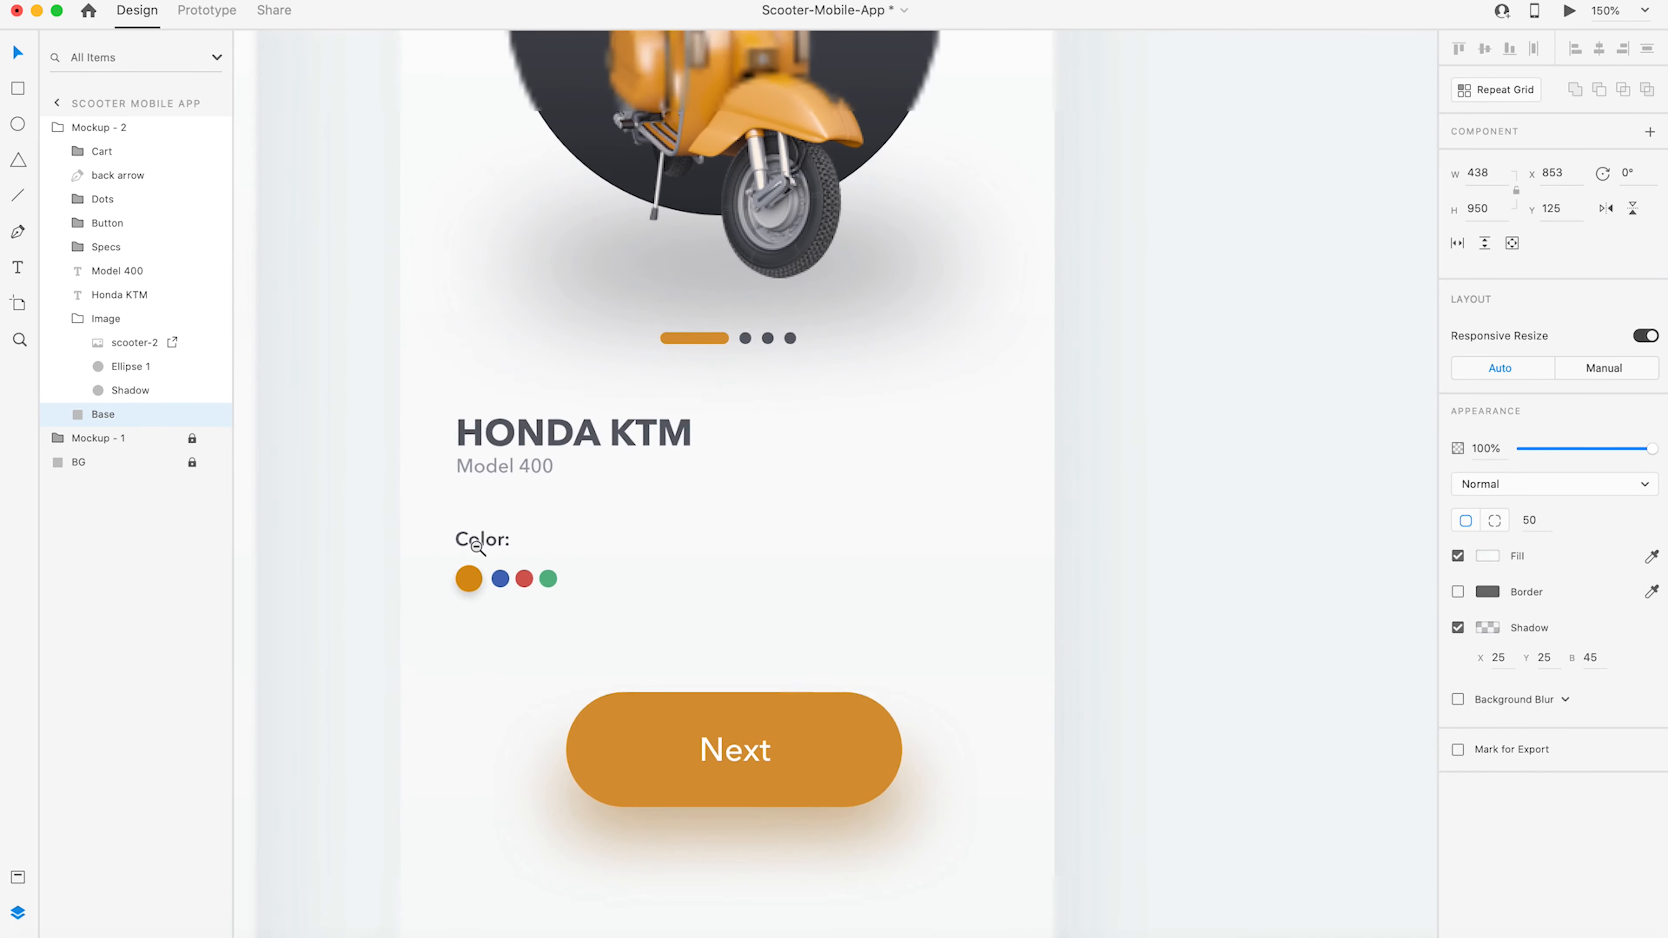
alt+click(478, 545)
drag(570, 640, 766, 497)
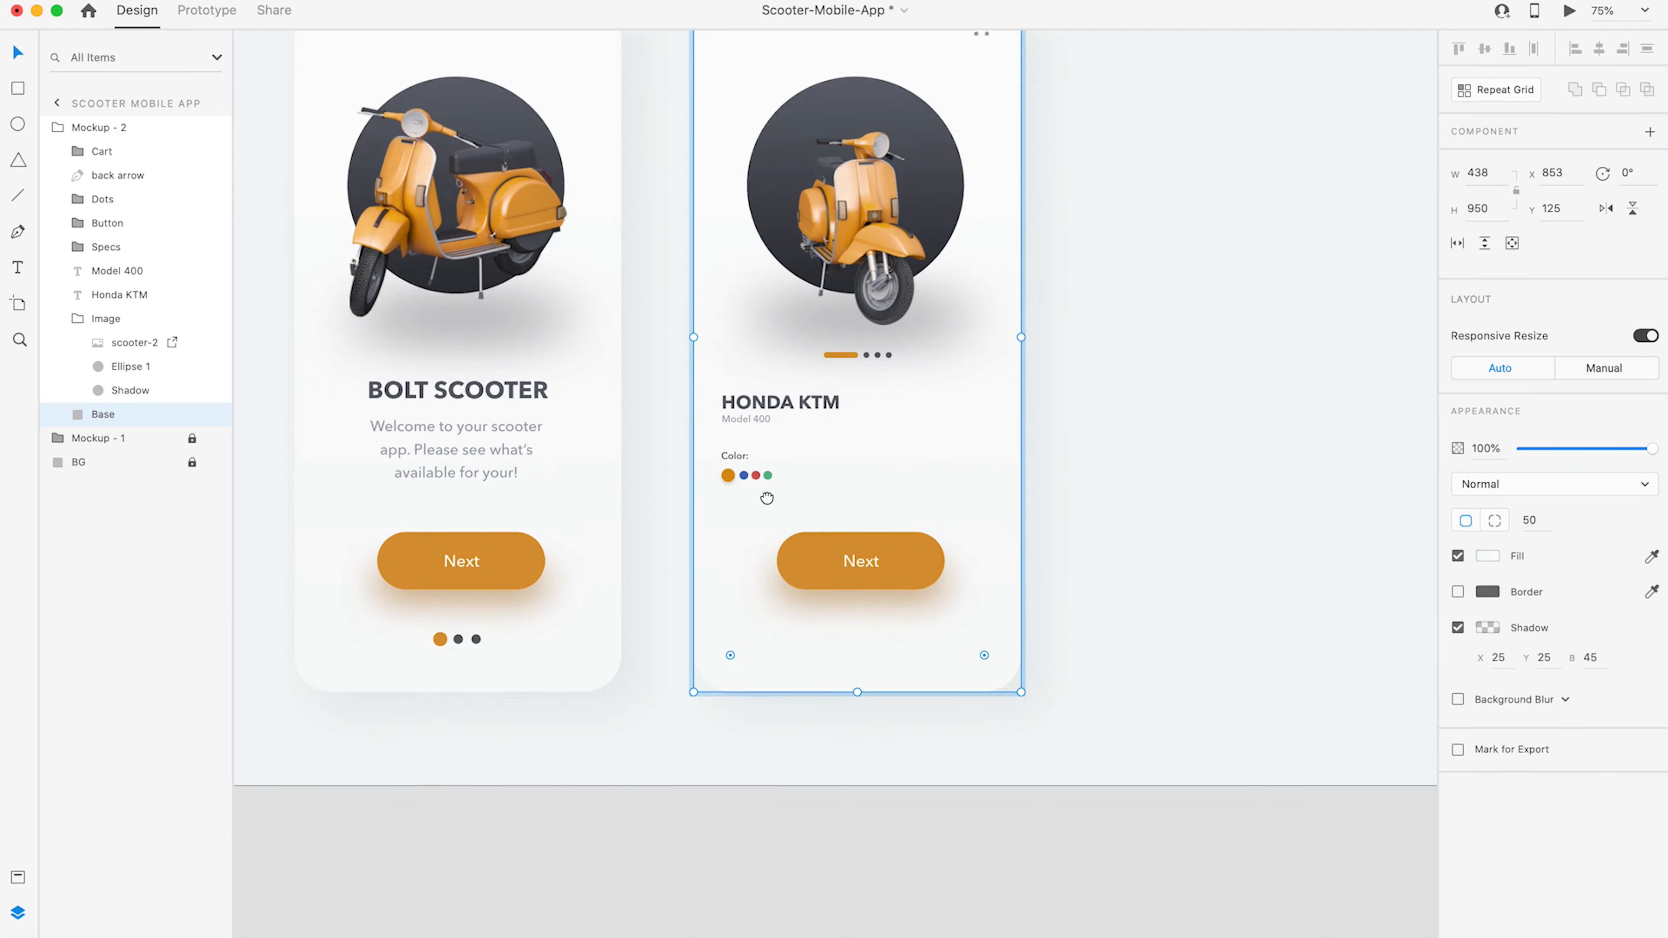
scroll(766, 497, down, 1)
drag(850, 533, 850, 578)
click(540, 429)
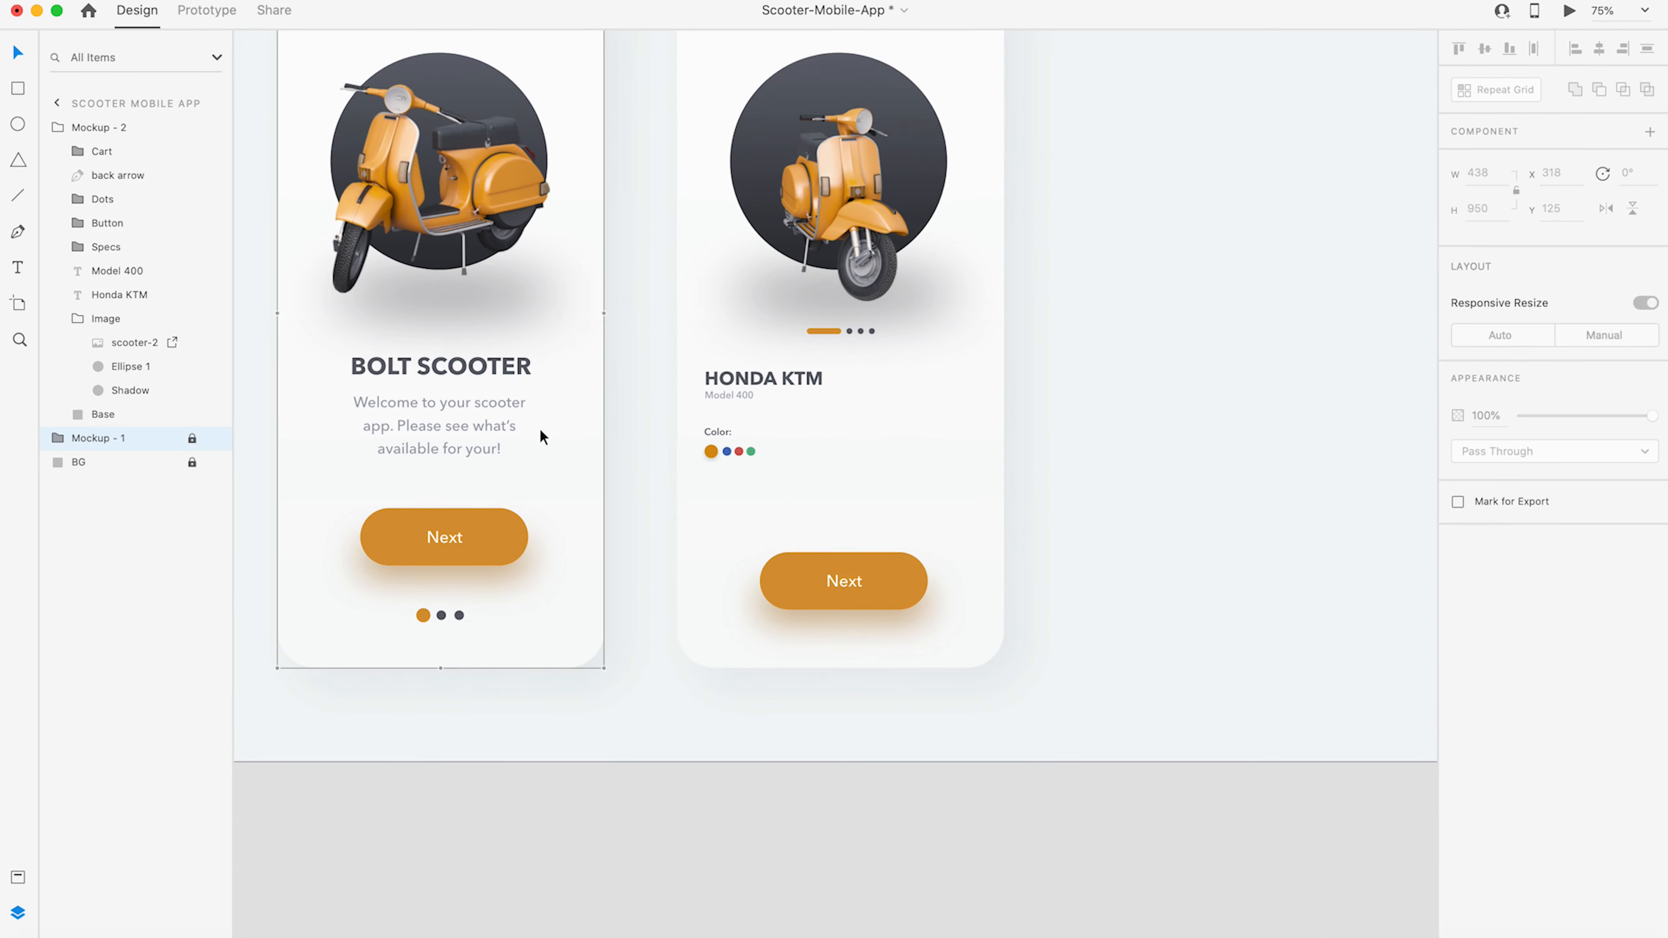
- Add a text area about 362 × 72 beneath the swatches reading "Lorem ipsum dolor sit amet, consectetur adipiscing elit. Proin ultricies nisl in cursus semper."
click(19, 268)
drag(708, 478, 978, 531)
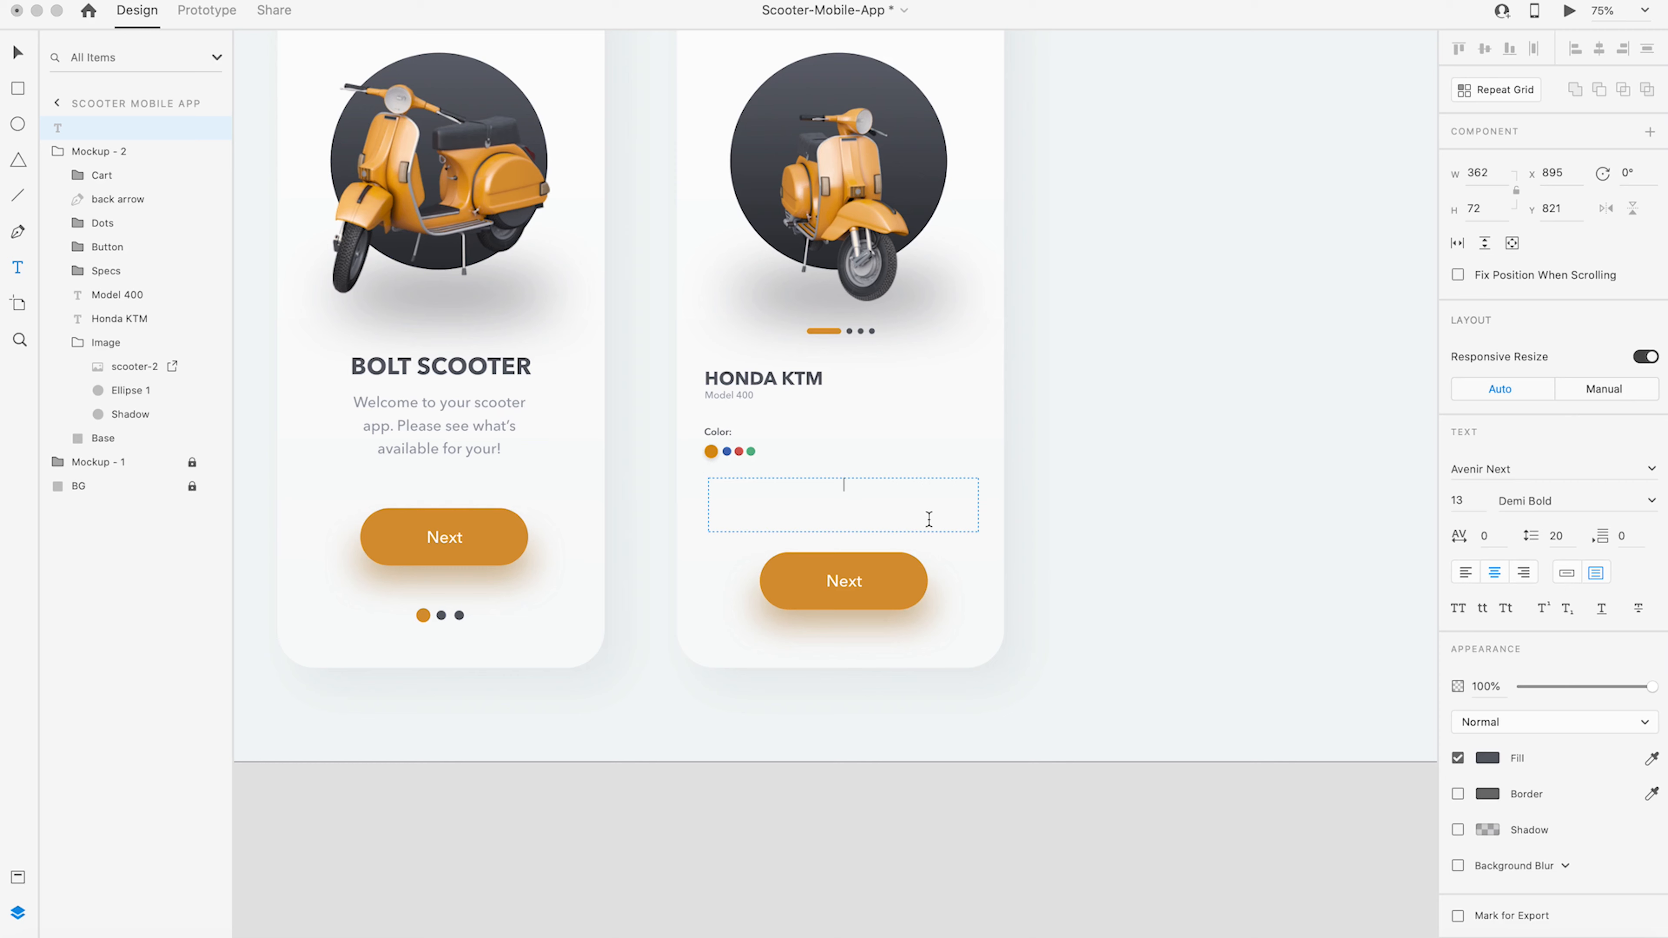
text(Lorem ipsum dolor sit amet, consectetur adipiscing elit. Proin ultricies nisl in cursus semper.)
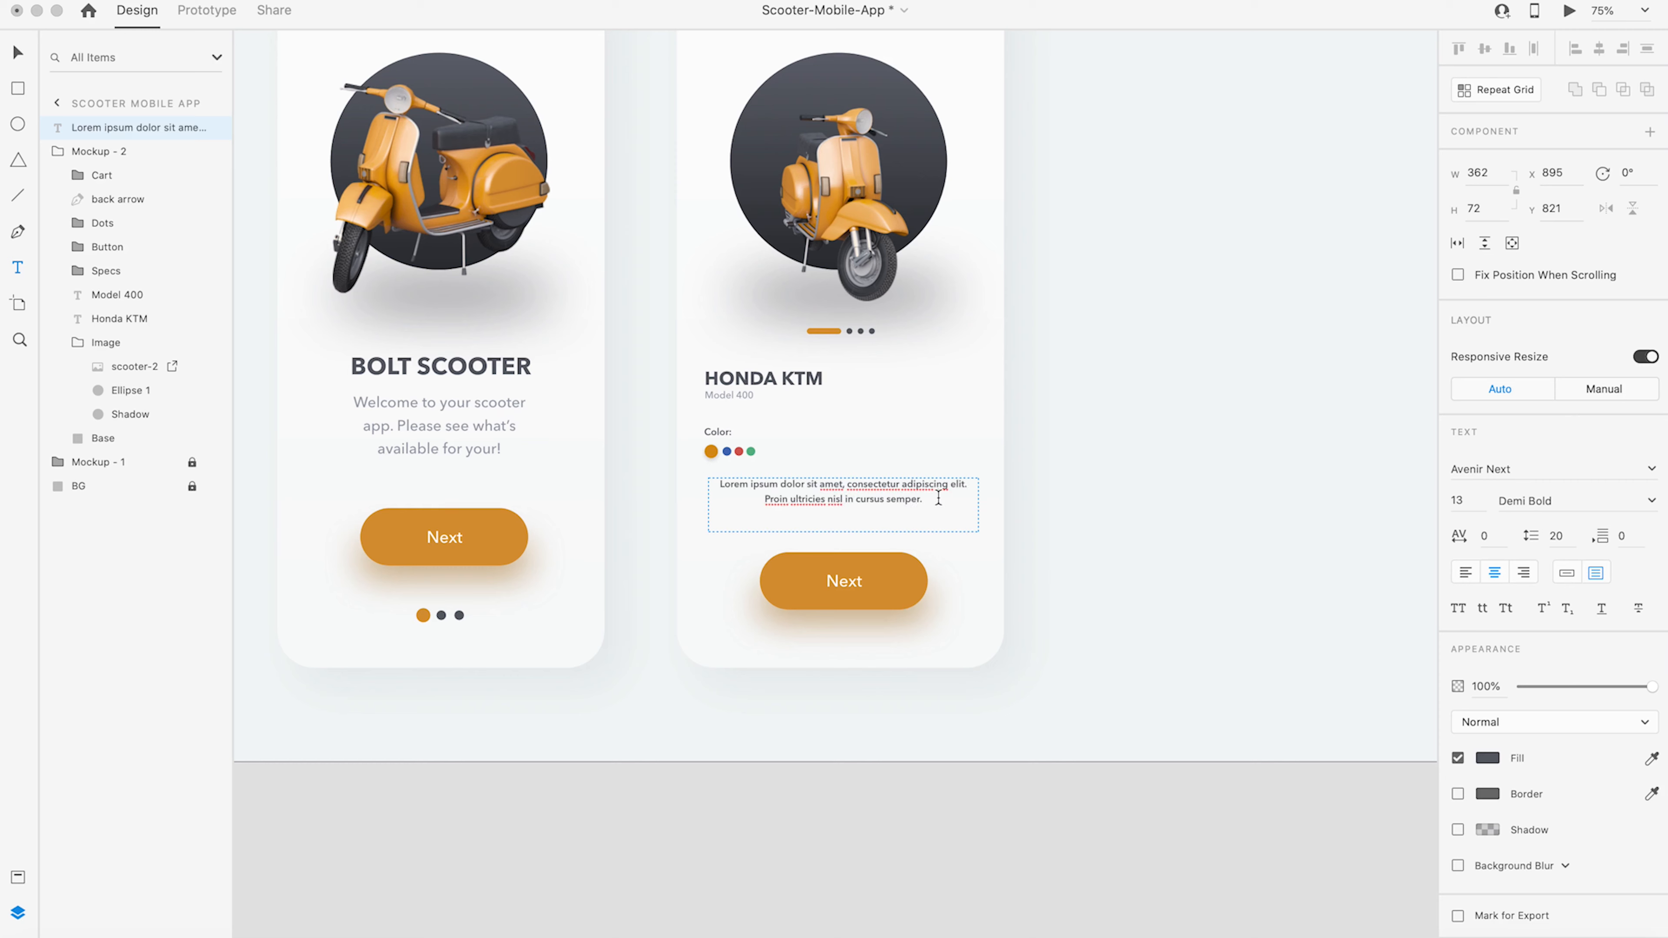
click(18, 52)
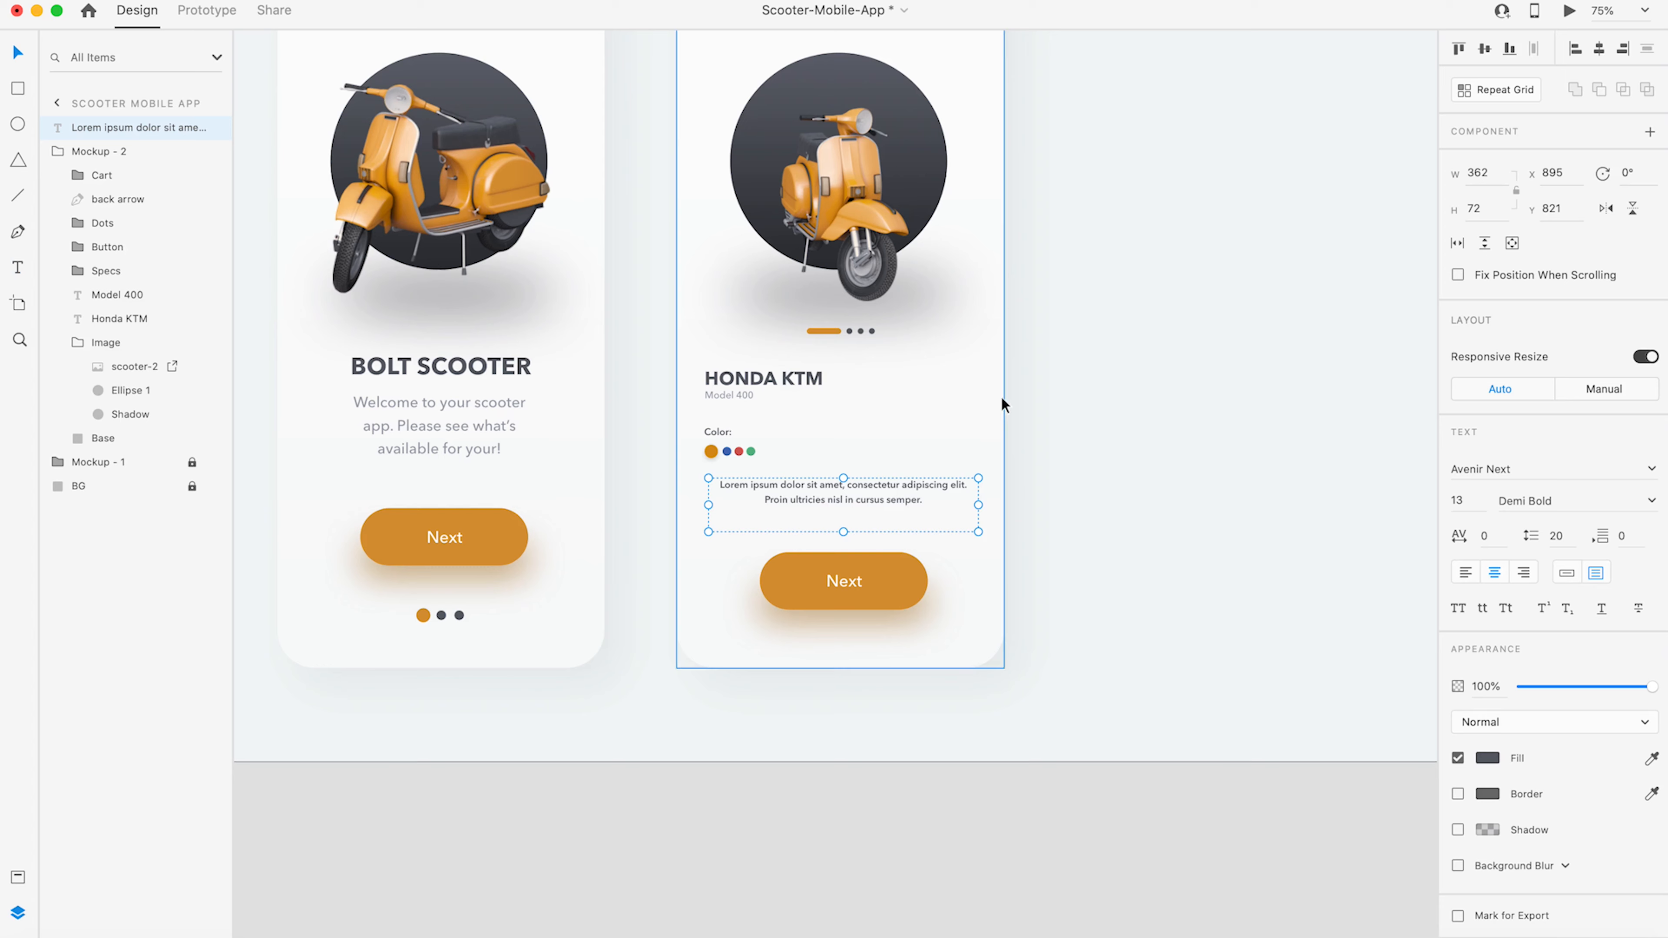
- Apply the Avenir Next 20pt character style to the description and extend its text box to a height of 96
click(18, 878)
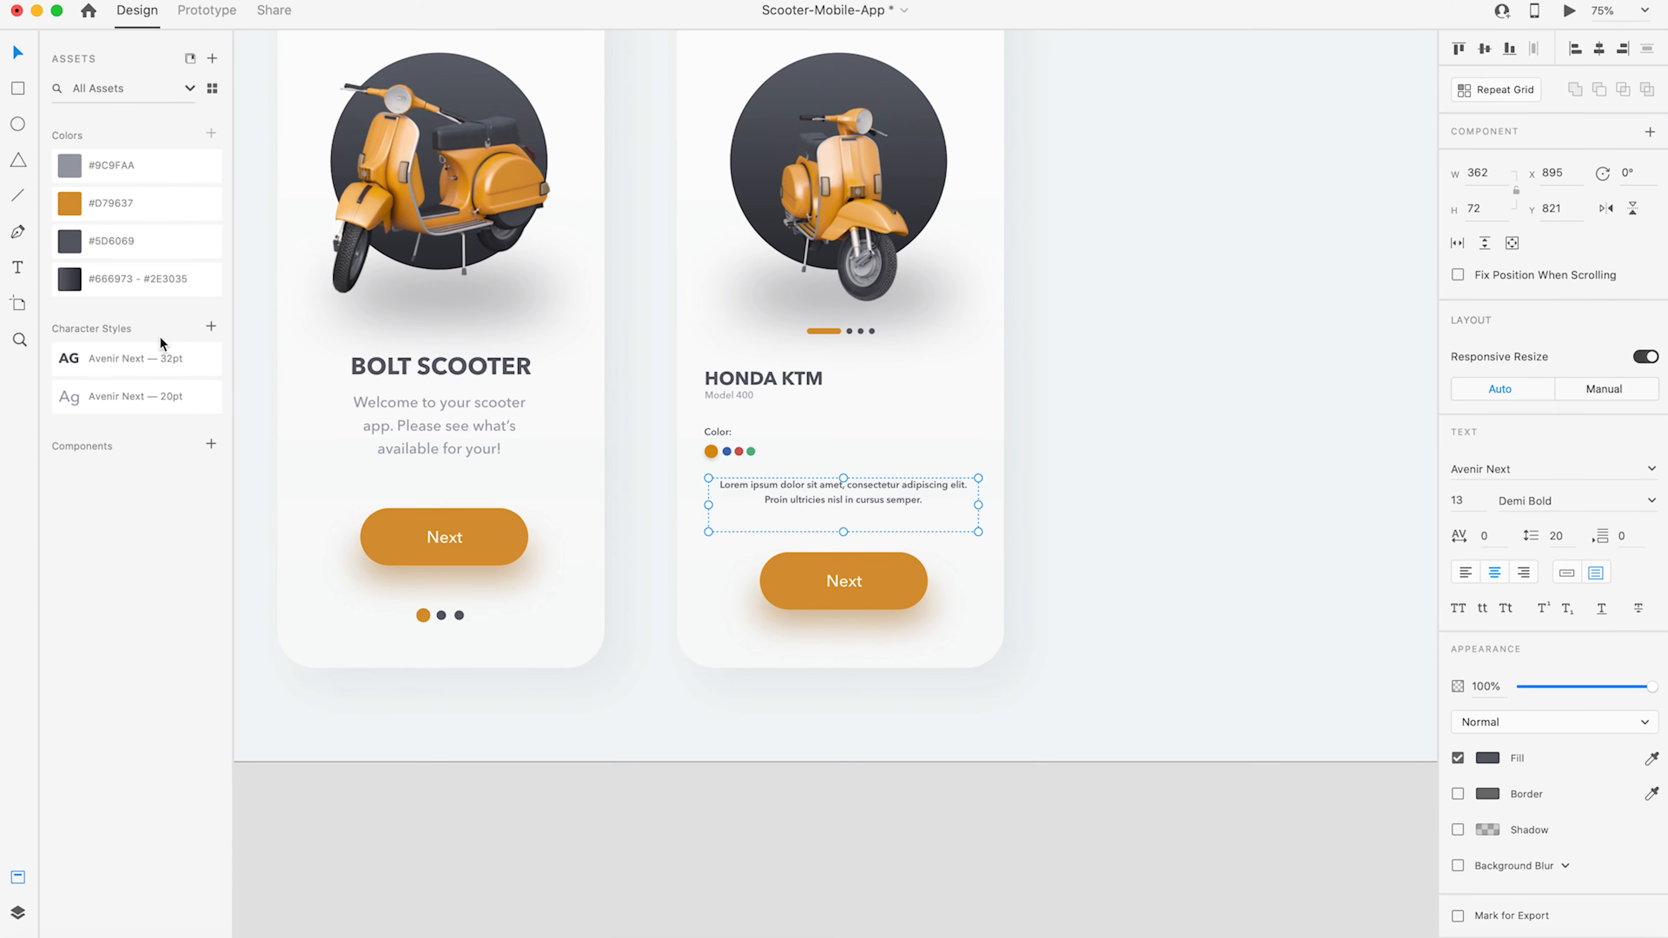
click(141, 394)
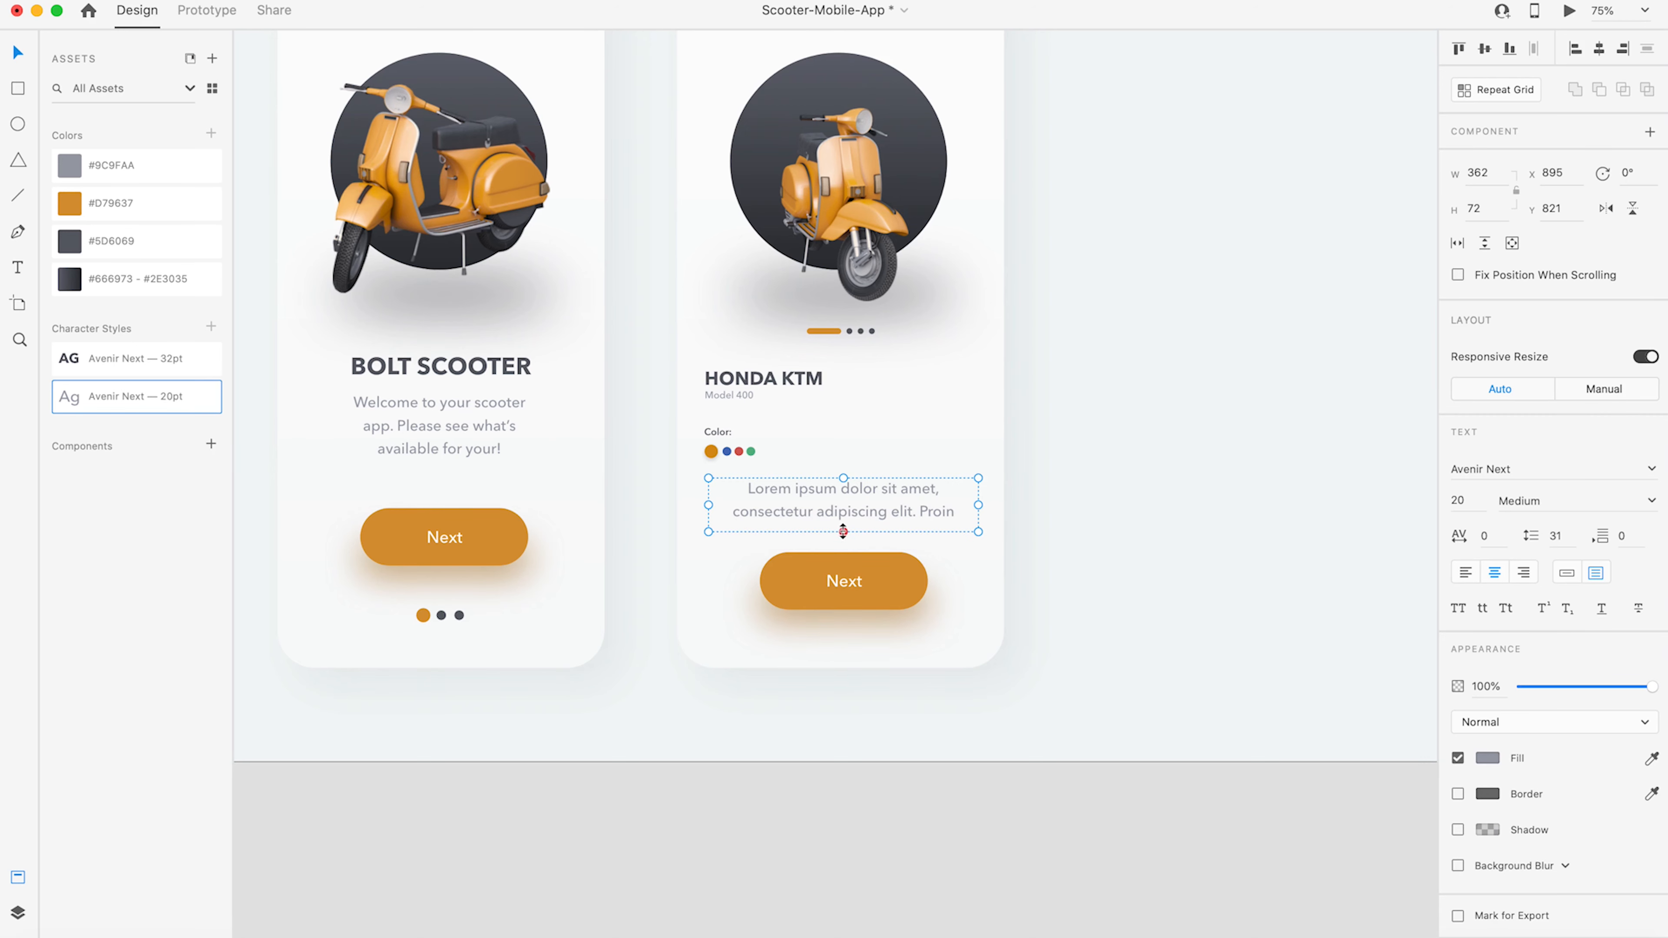
drag(843, 531, 846, 551)
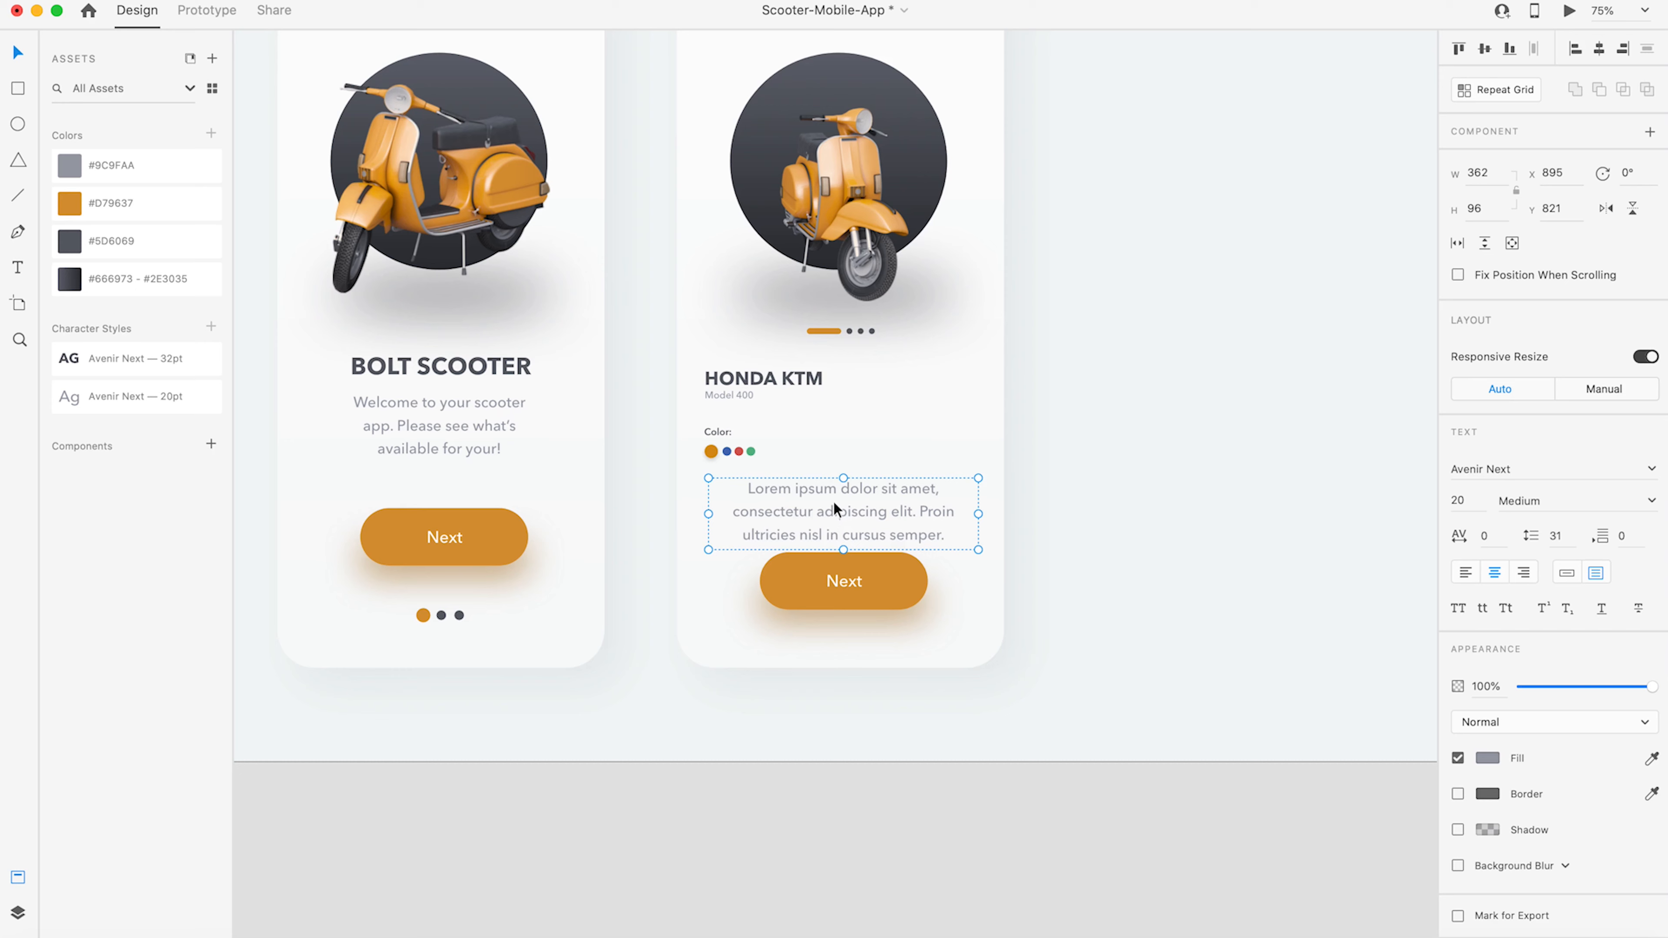
- Left-align the description text and move its box to X 891, in line with the title and swatches
double_click(811, 497)
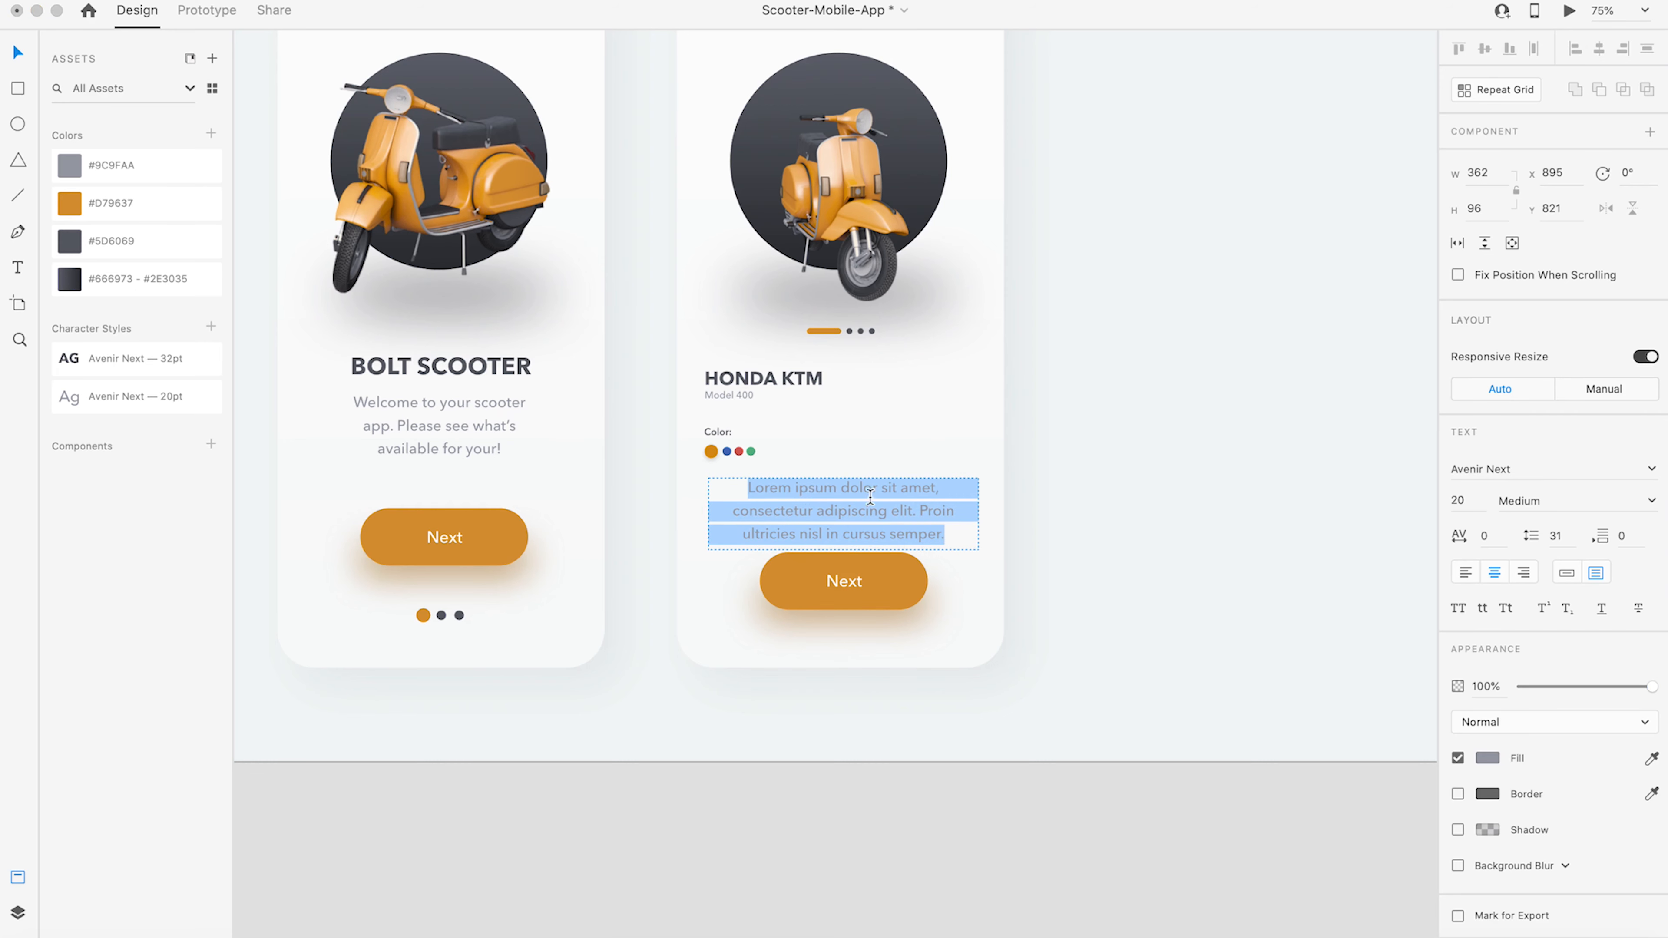
click(1465, 572)
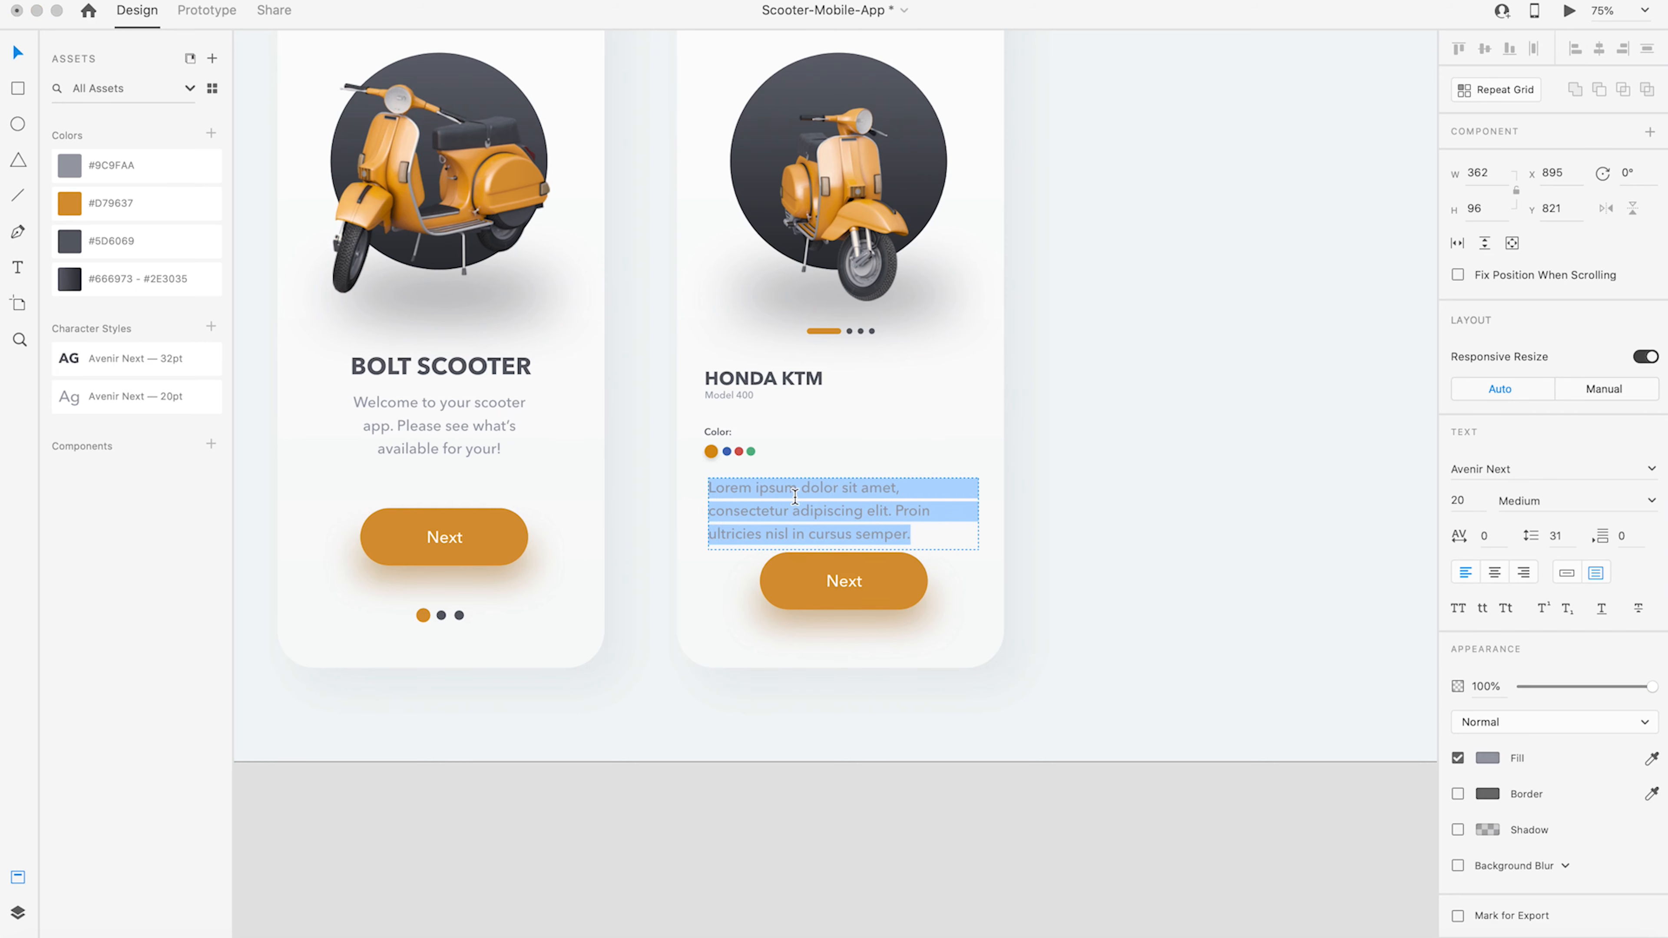
click(17, 52)
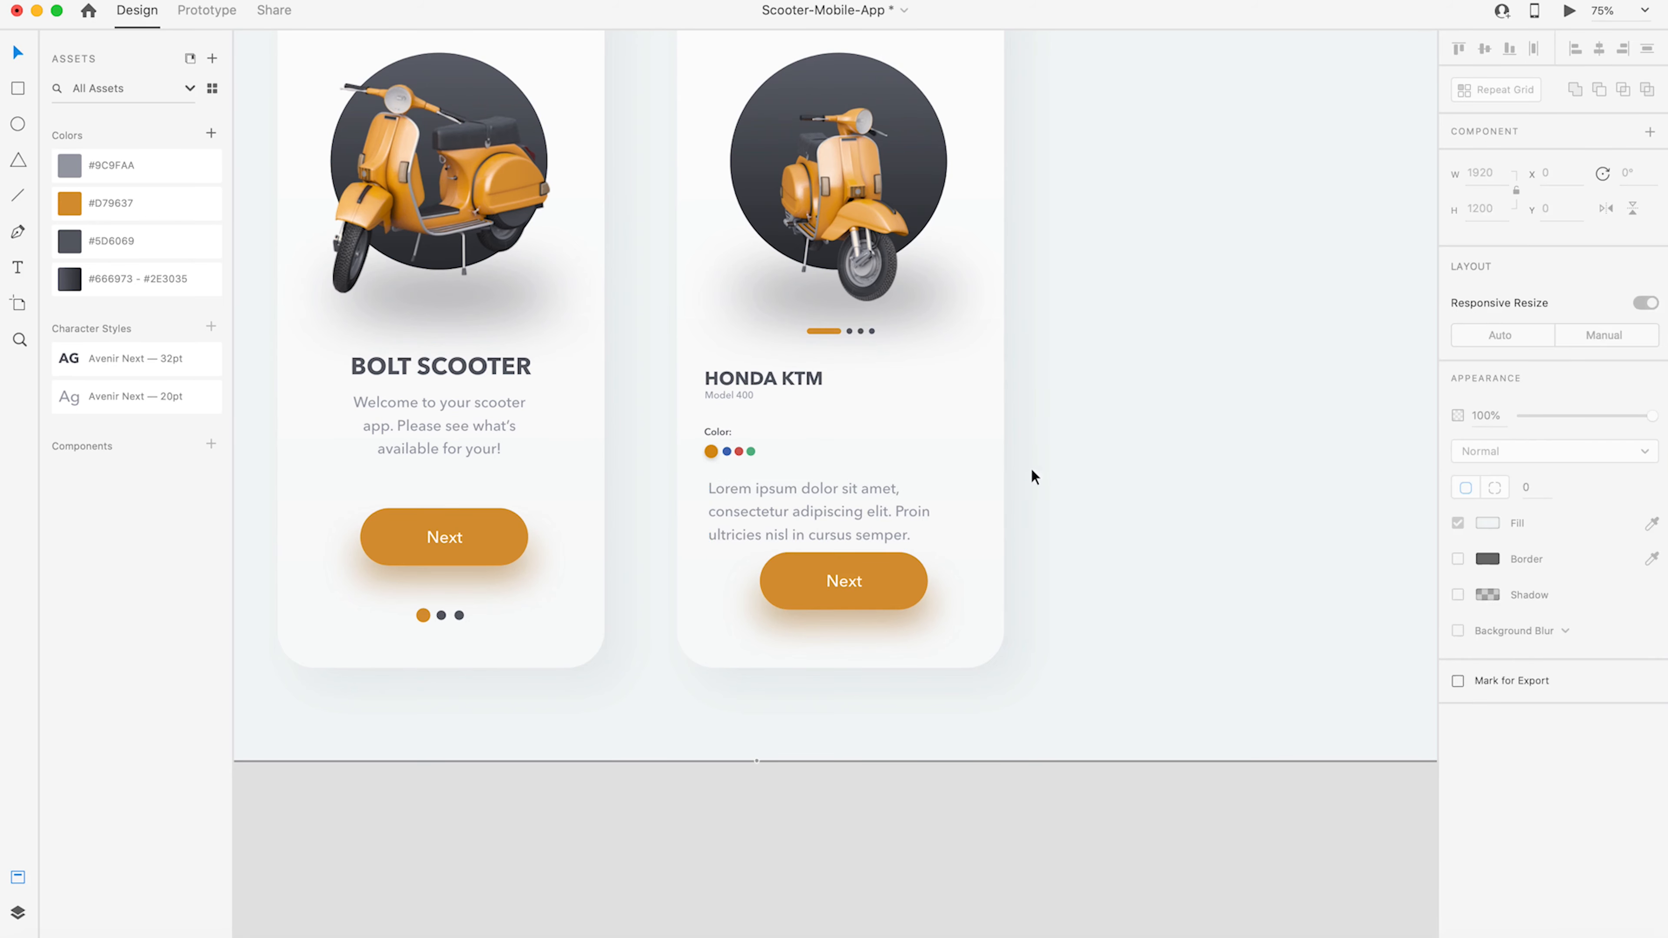
drag(738, 490, 737, 490)
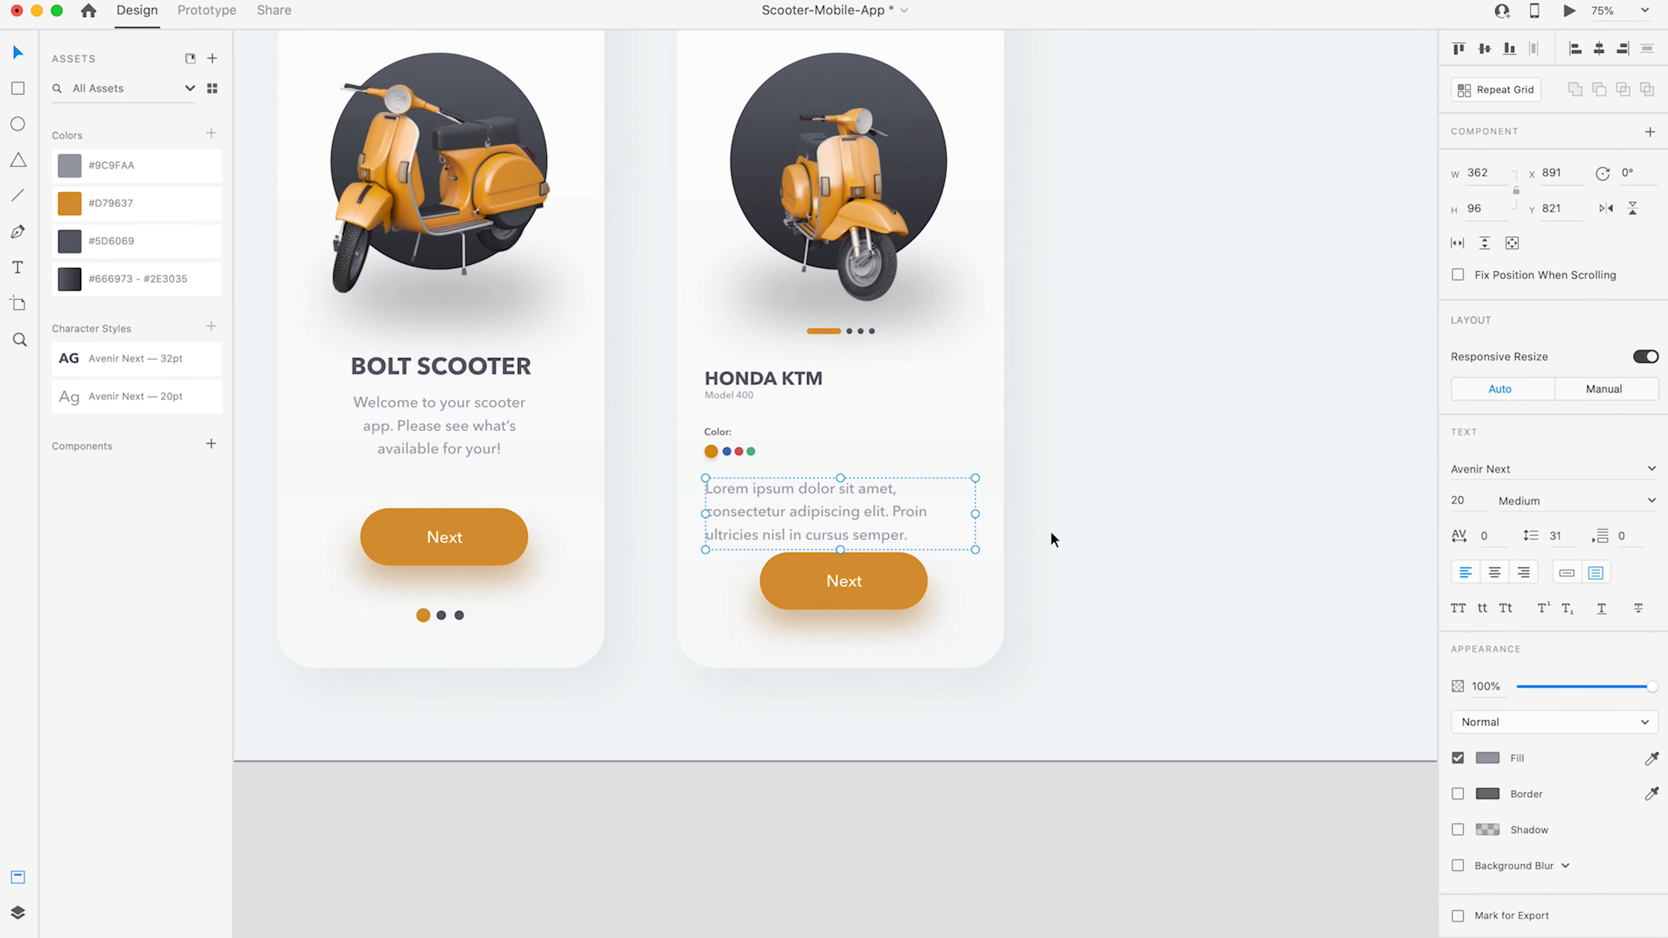
click(888, 585)
double_click(900, 583)
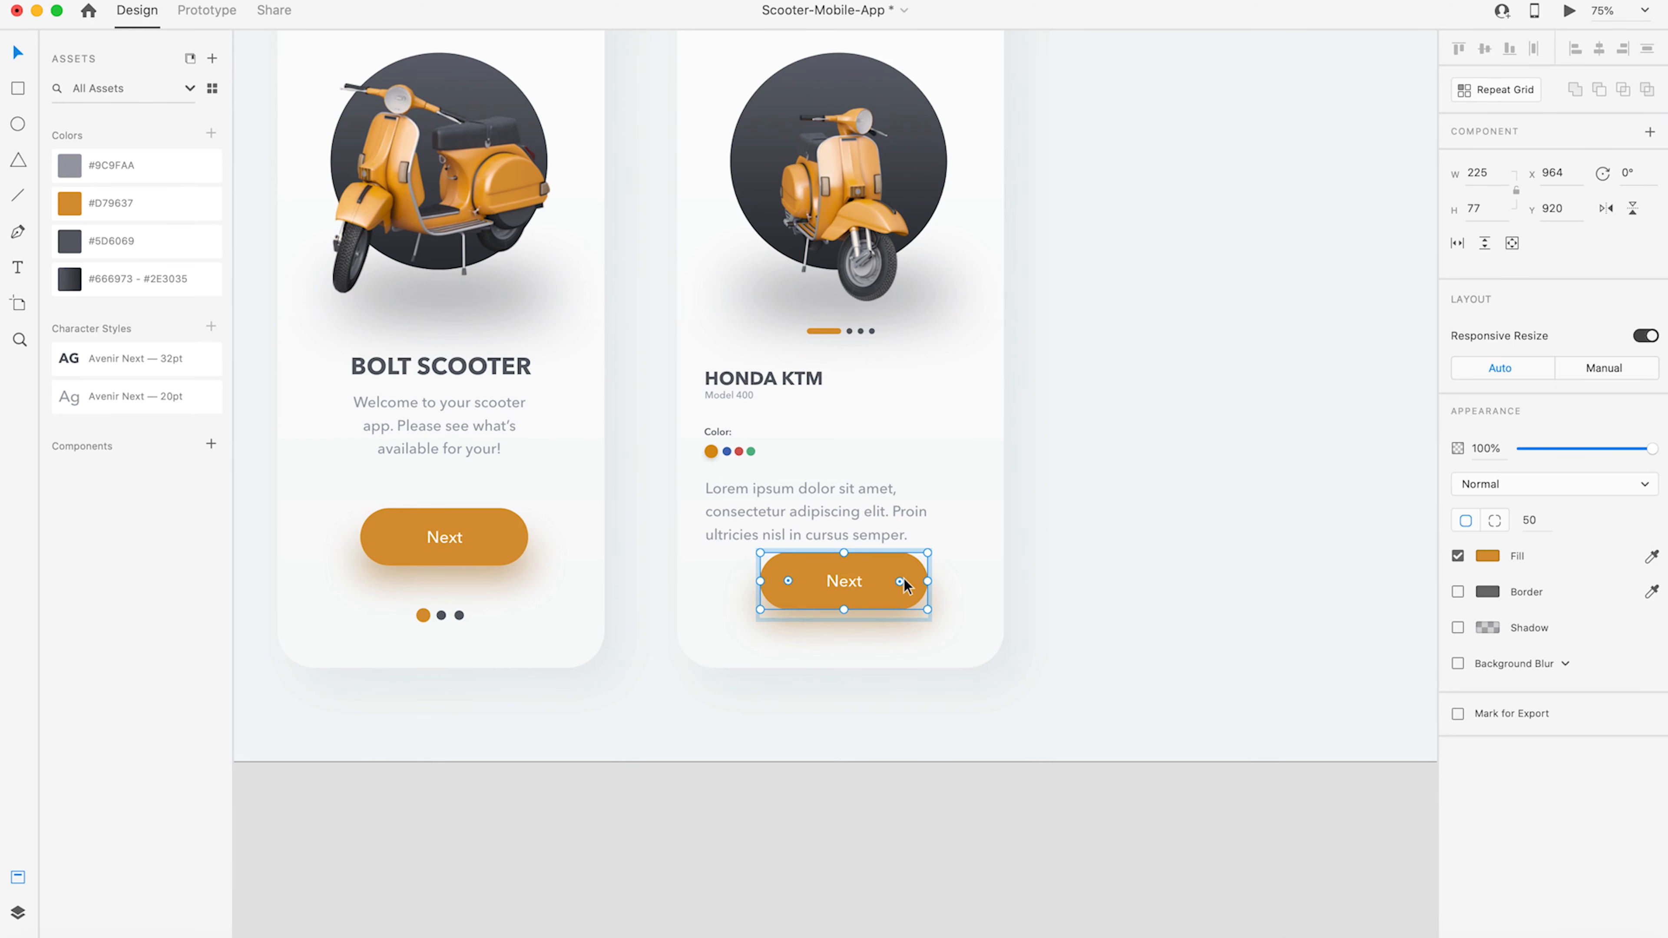
drag(868, 574, 903, 591)
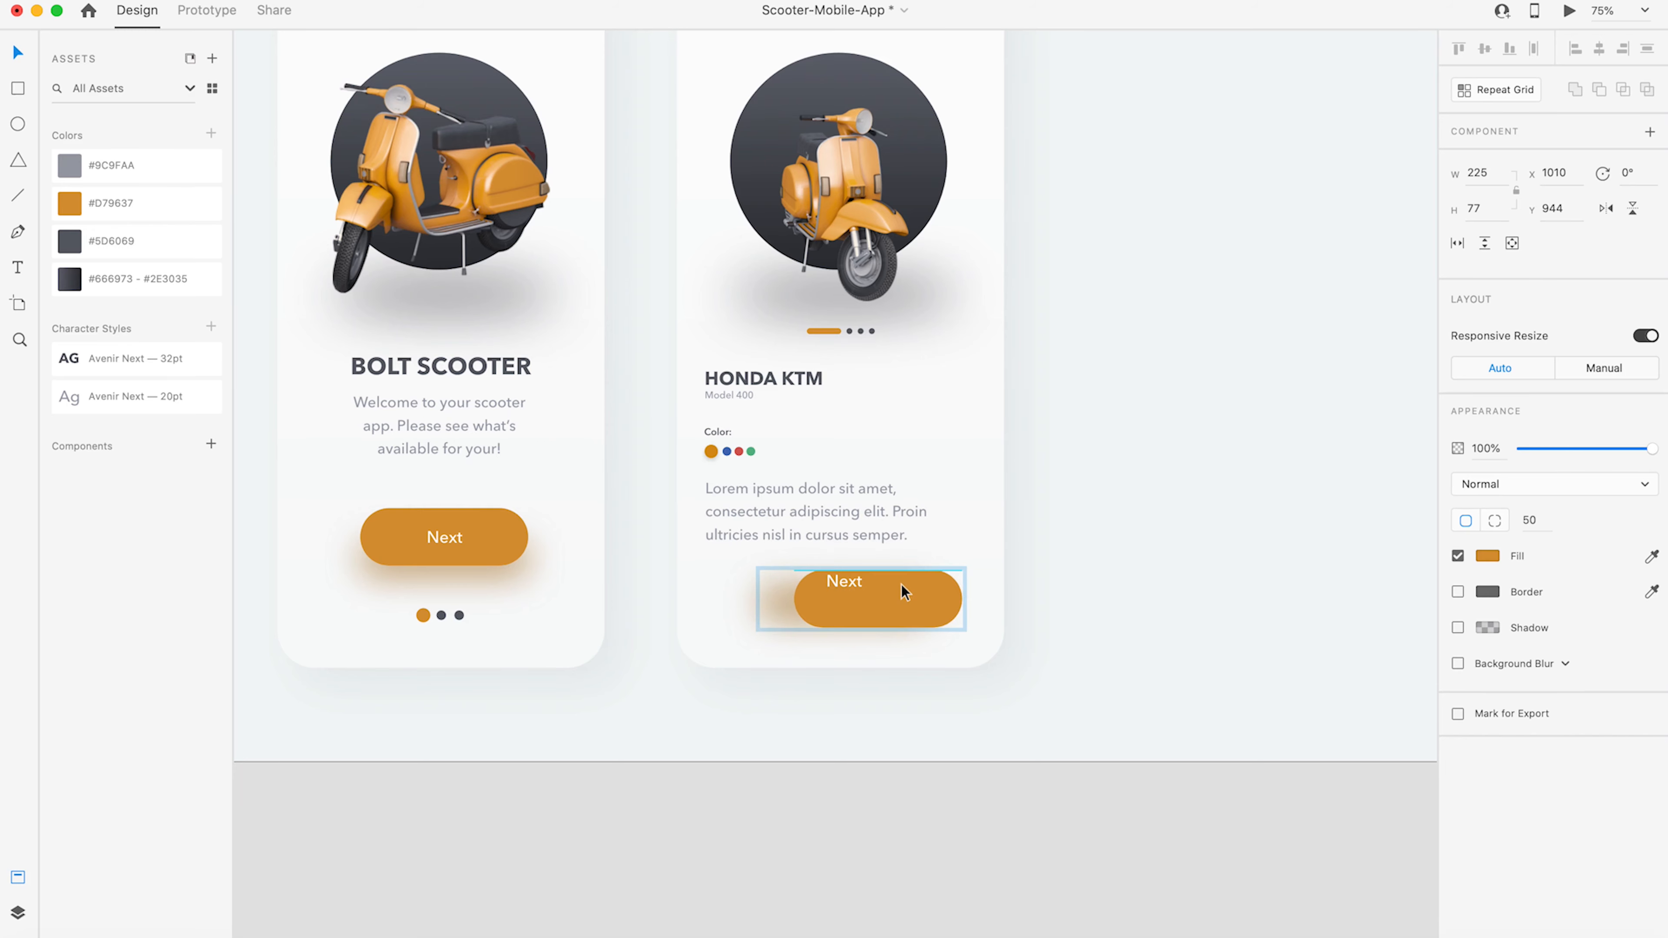
key(super+z)
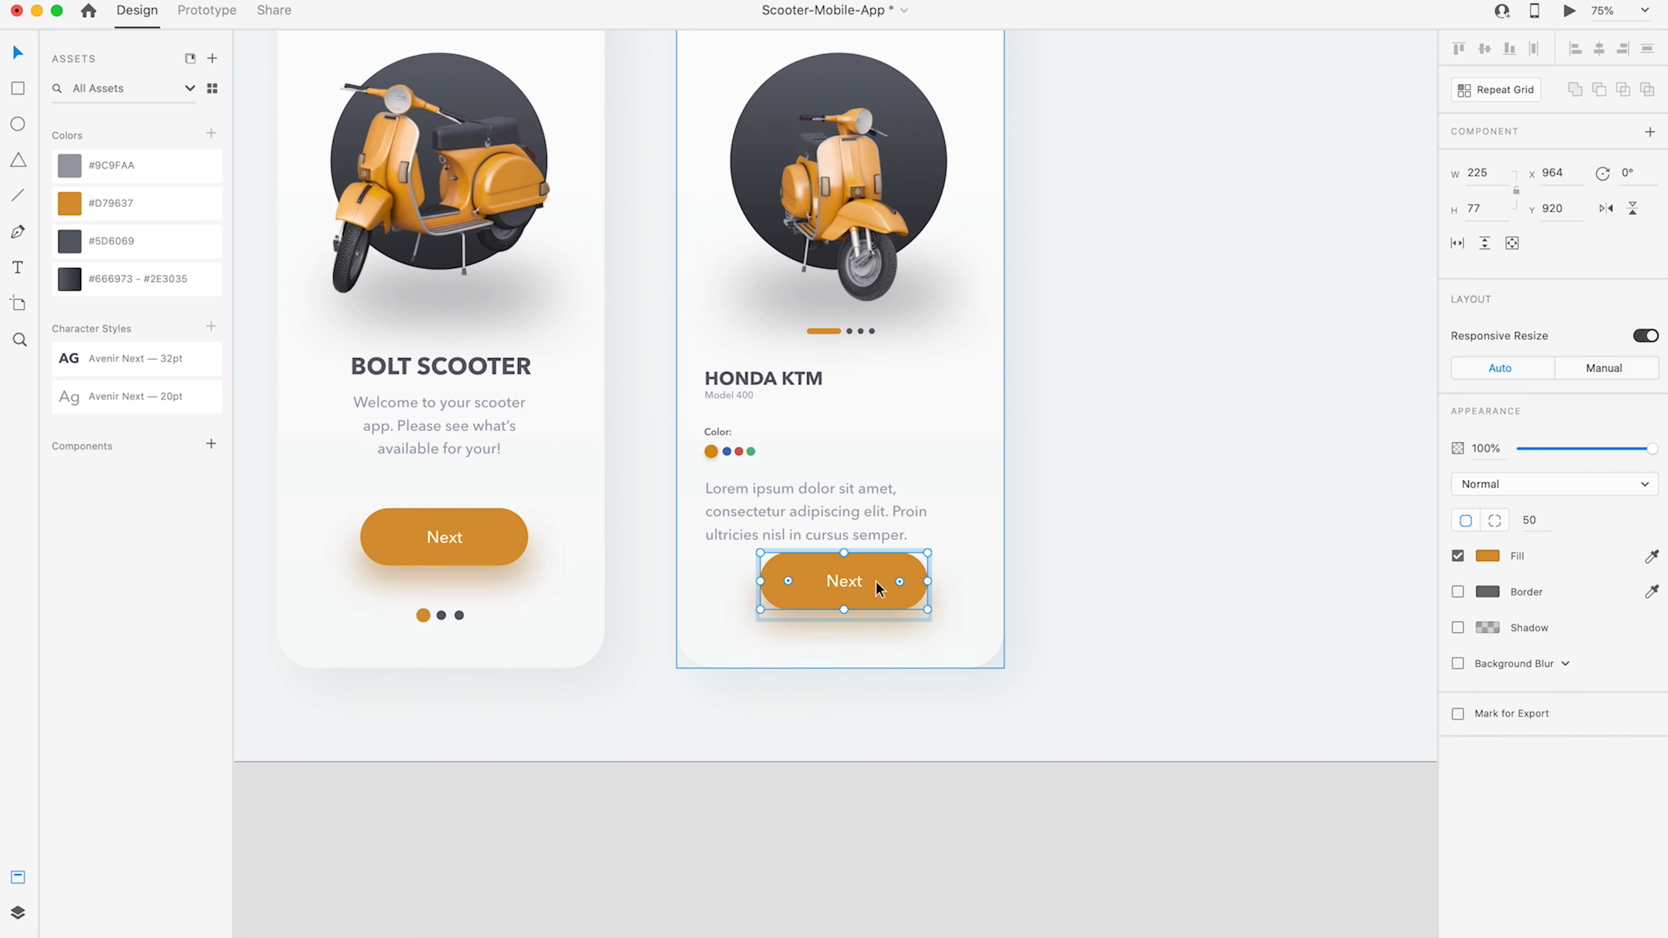
- Move the whole Button group in Mockup - 2 below the description to X 1027, Y 960, in line with the text box's right edge
click(23, 911)
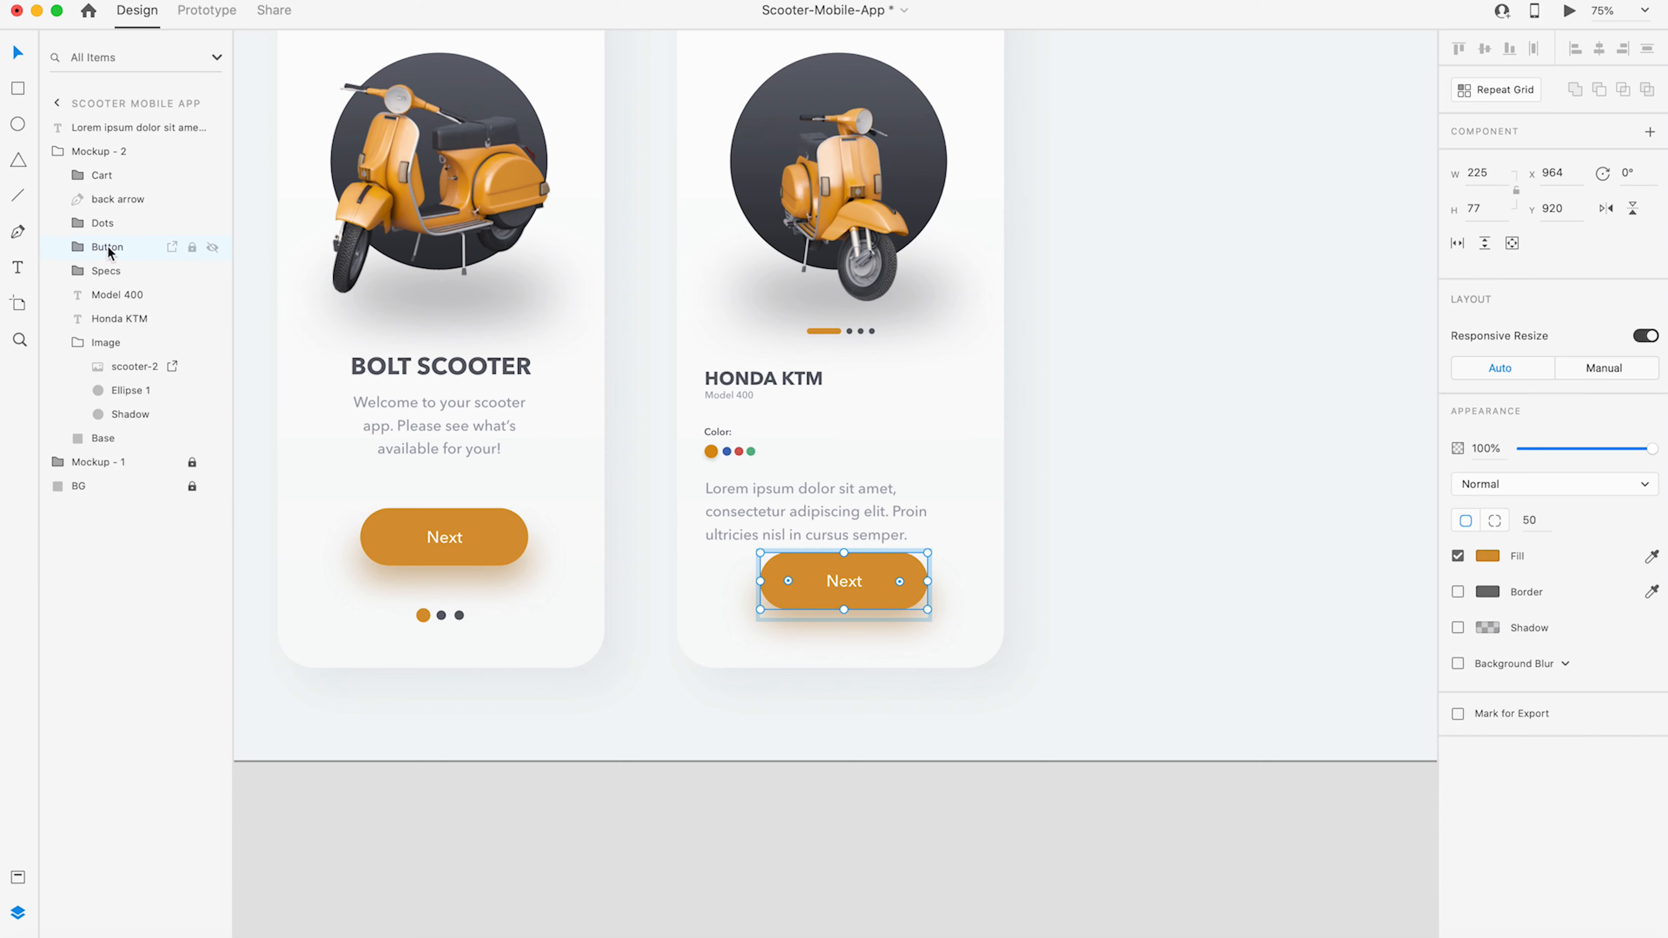
click(77, 250)
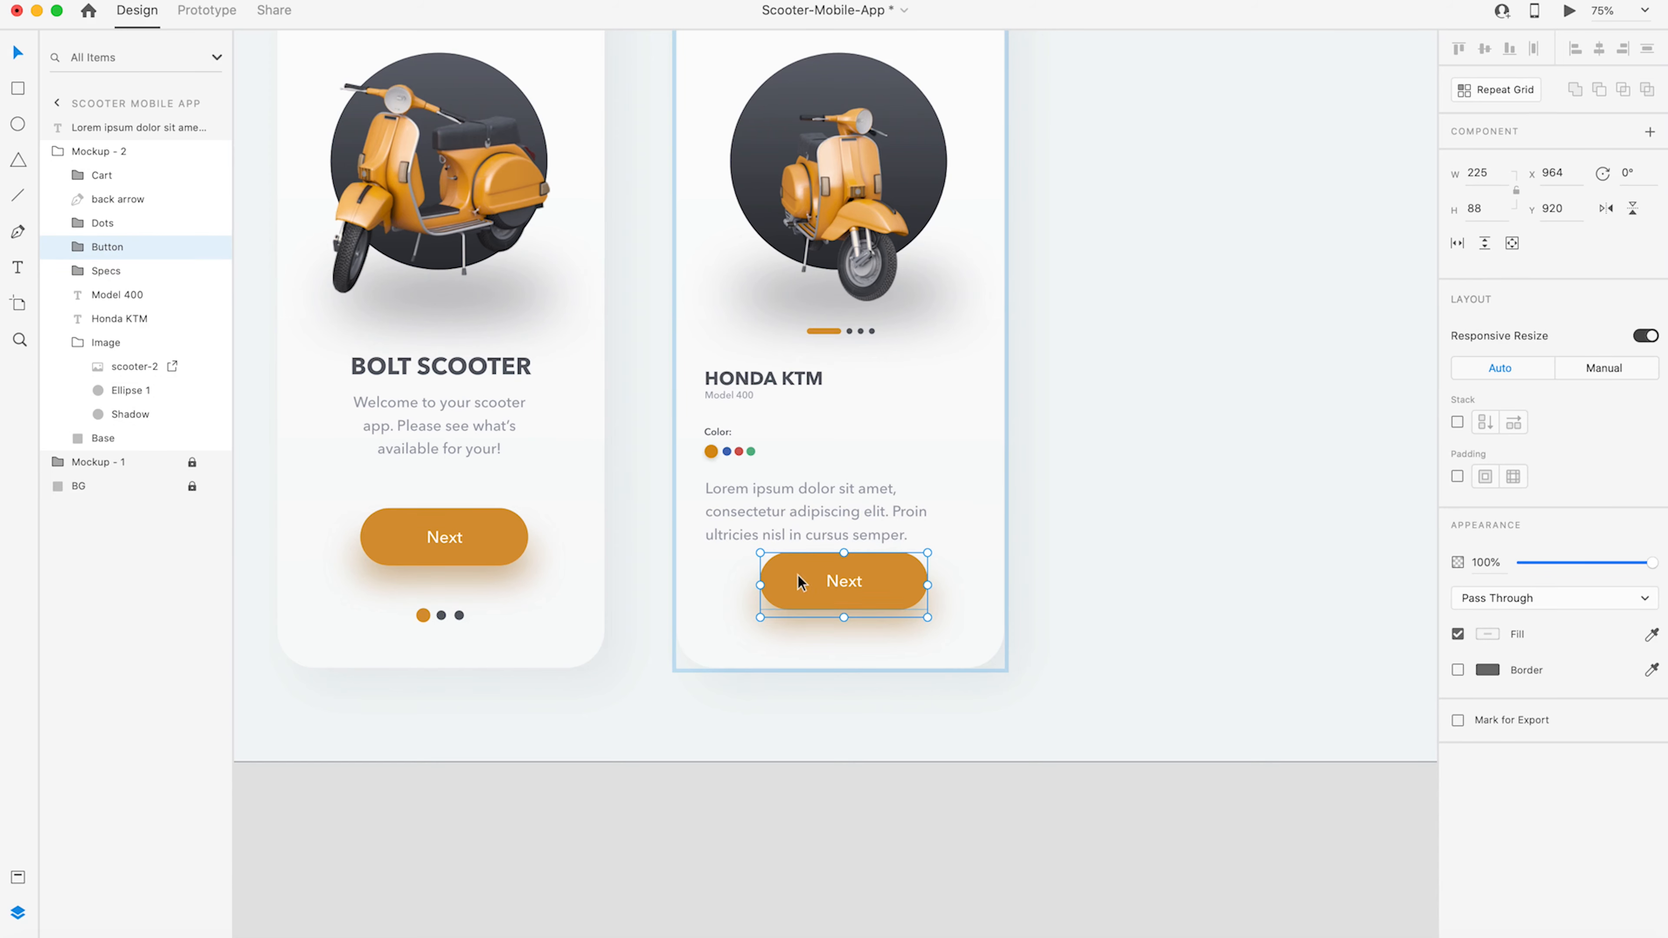
drag(802, 582, 852, 610)
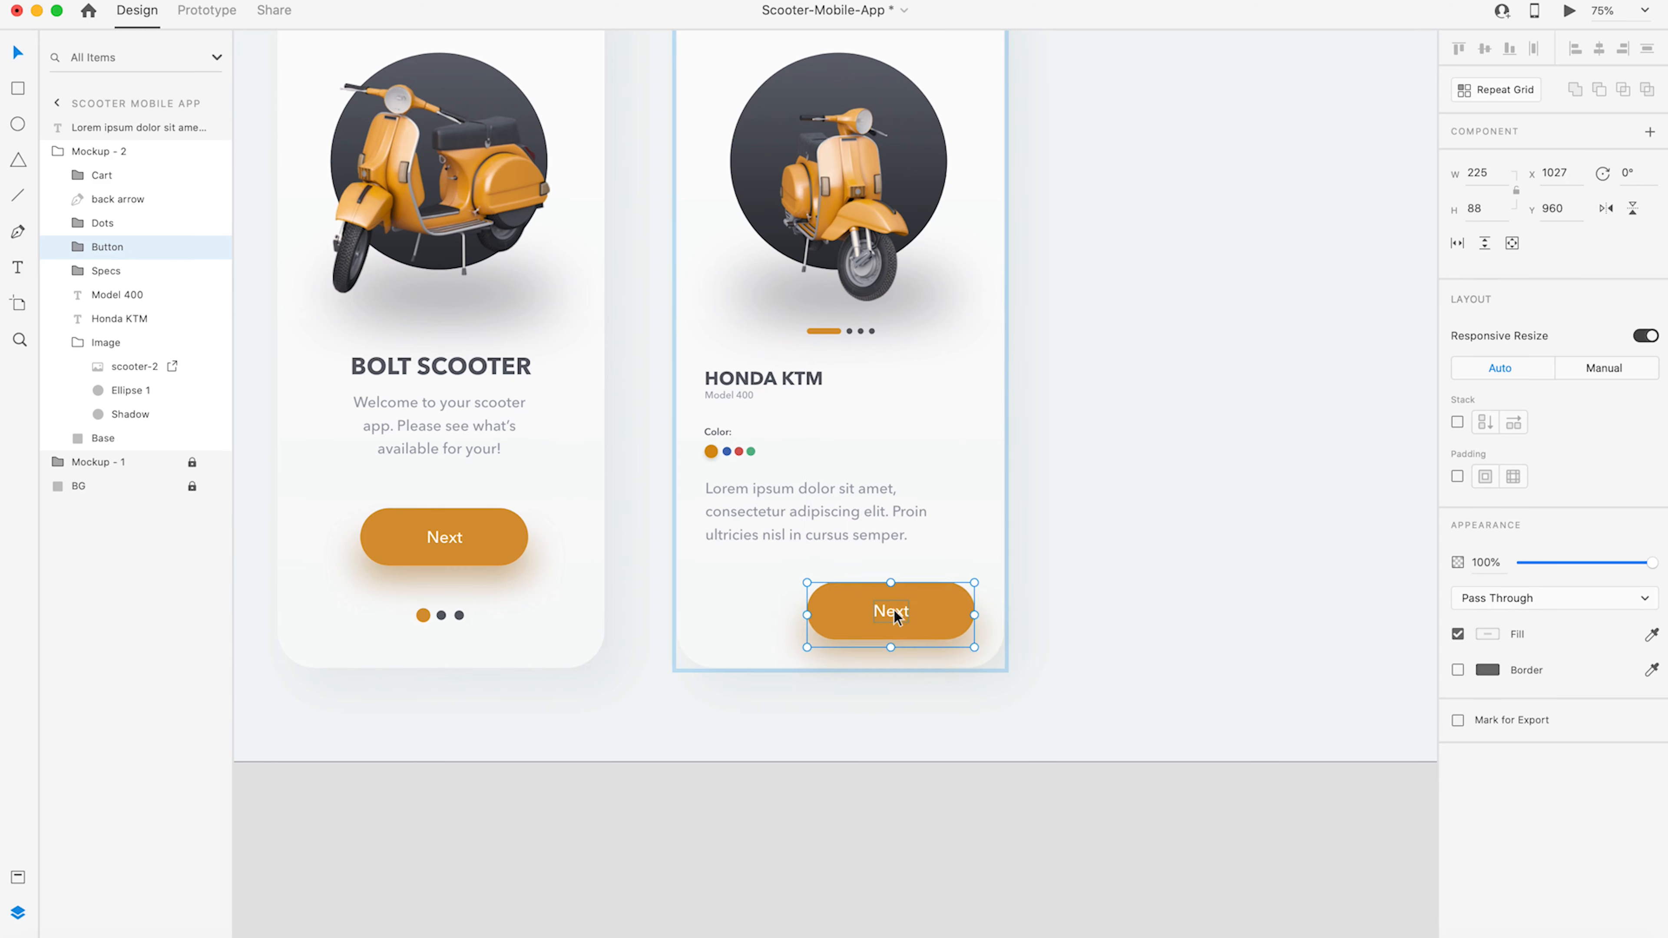
- Change the second screen's button label to "Add to Basket"
double_click(896, 618)
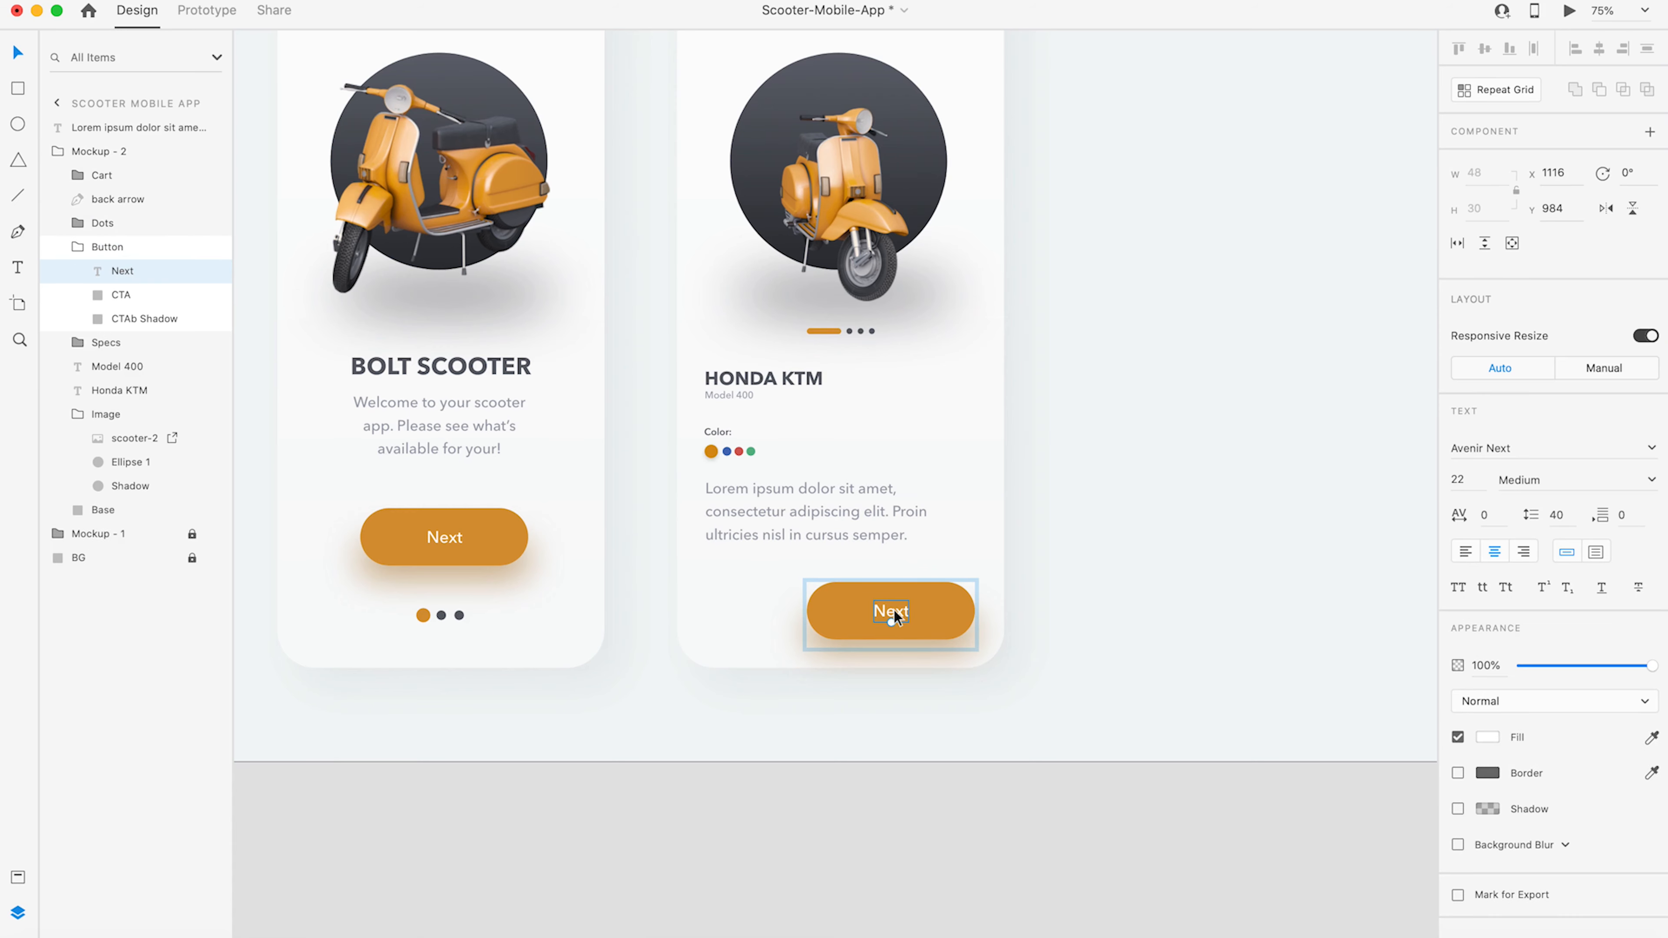
double_click(895, 611)
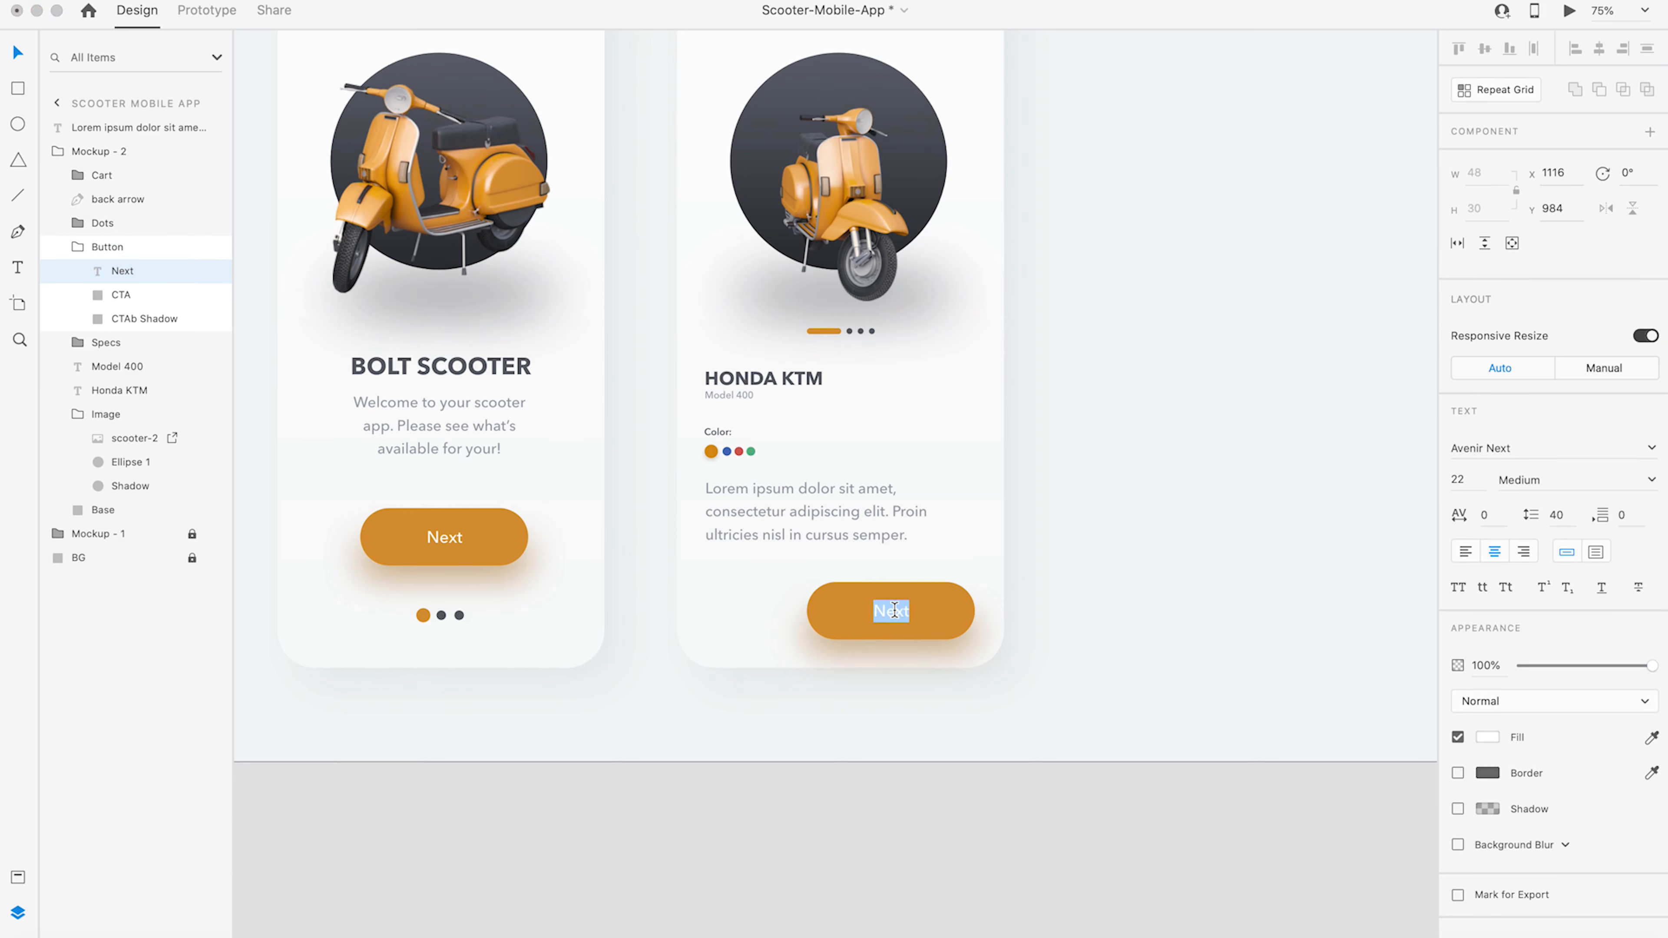
text(Add to Basket)
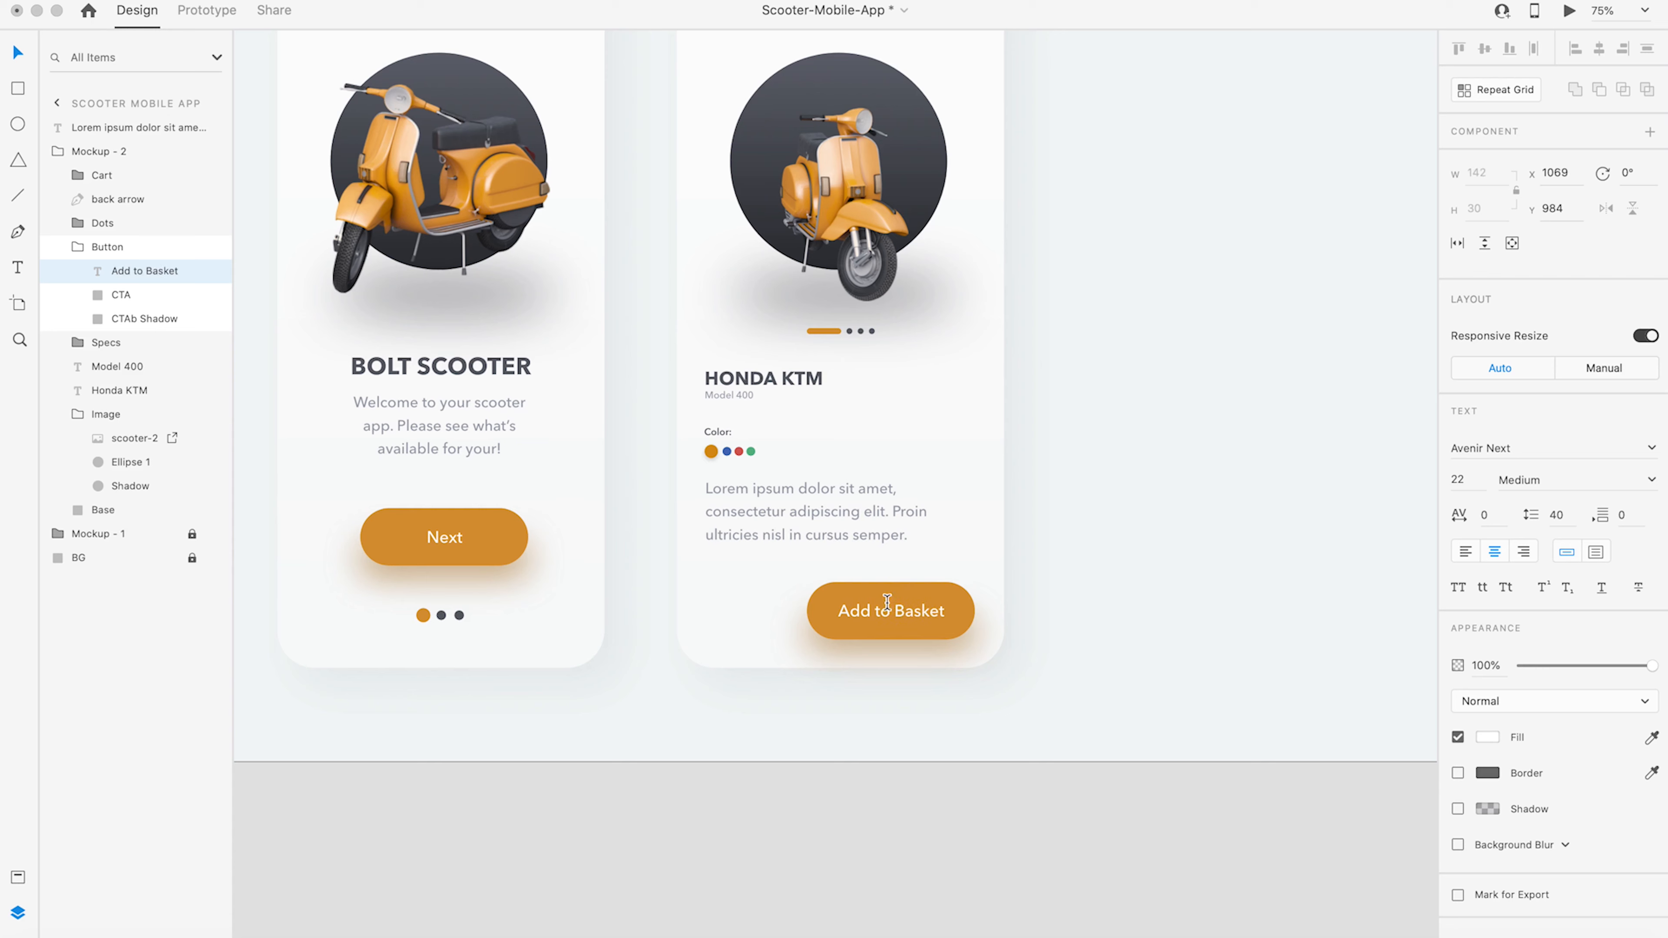
key(Escape)
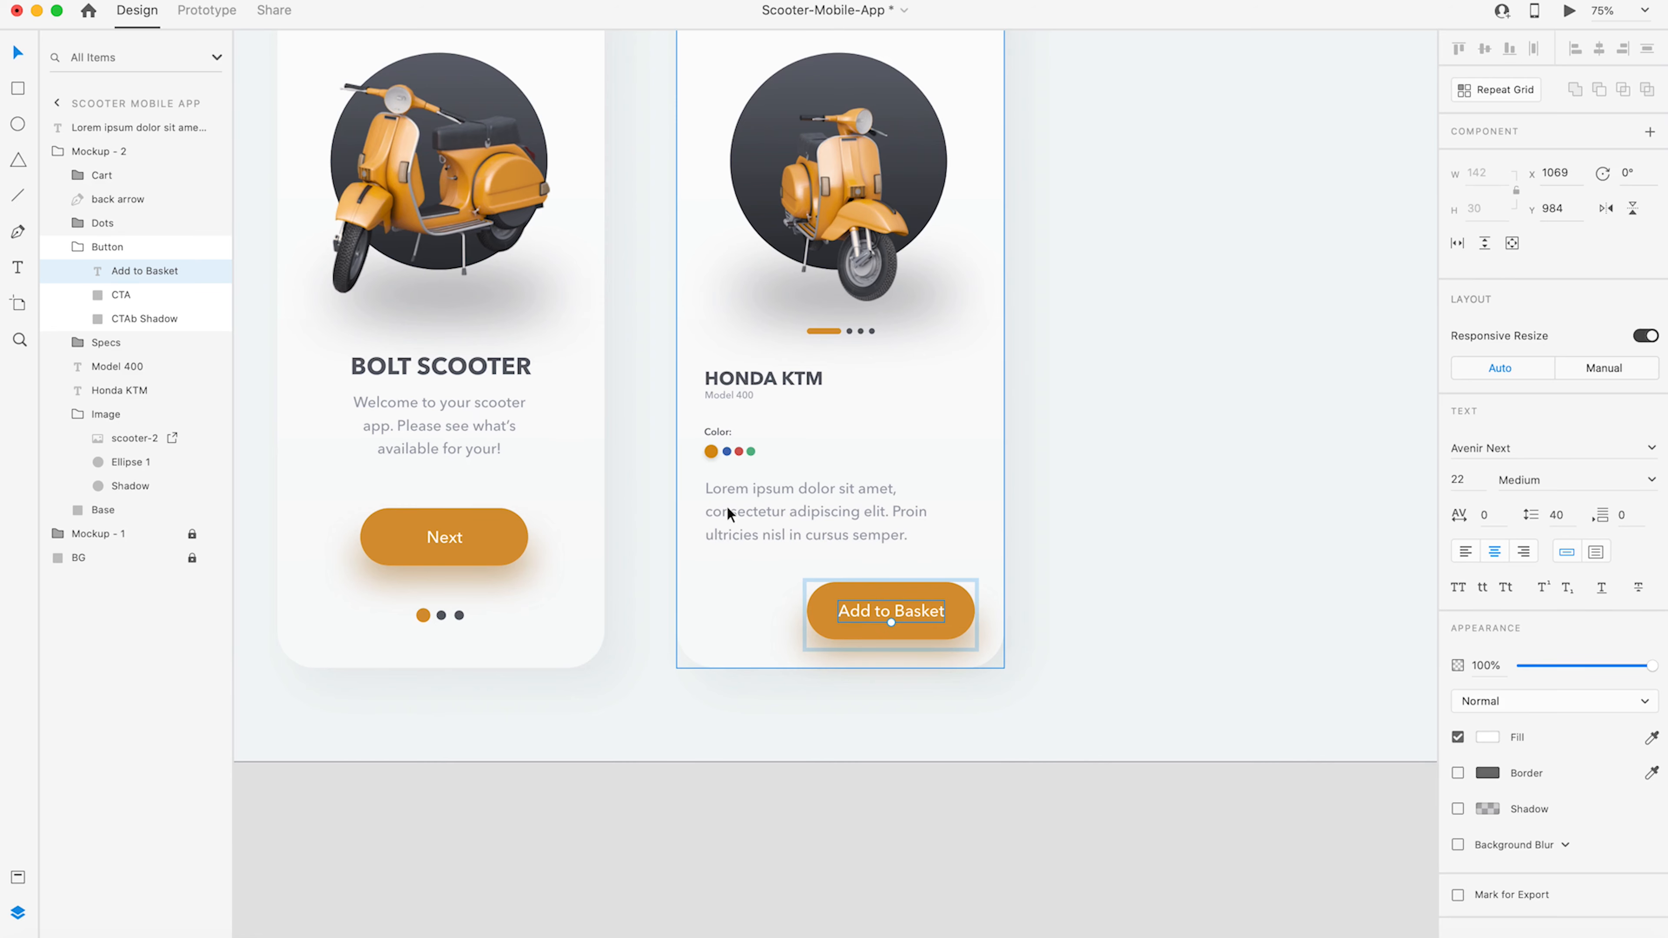
click(901, 722)
- Search the Icons 4 Design plugin for "heart" and insert the ios-heart-empty icon into the Mockup - 2 group
click(884, 610)
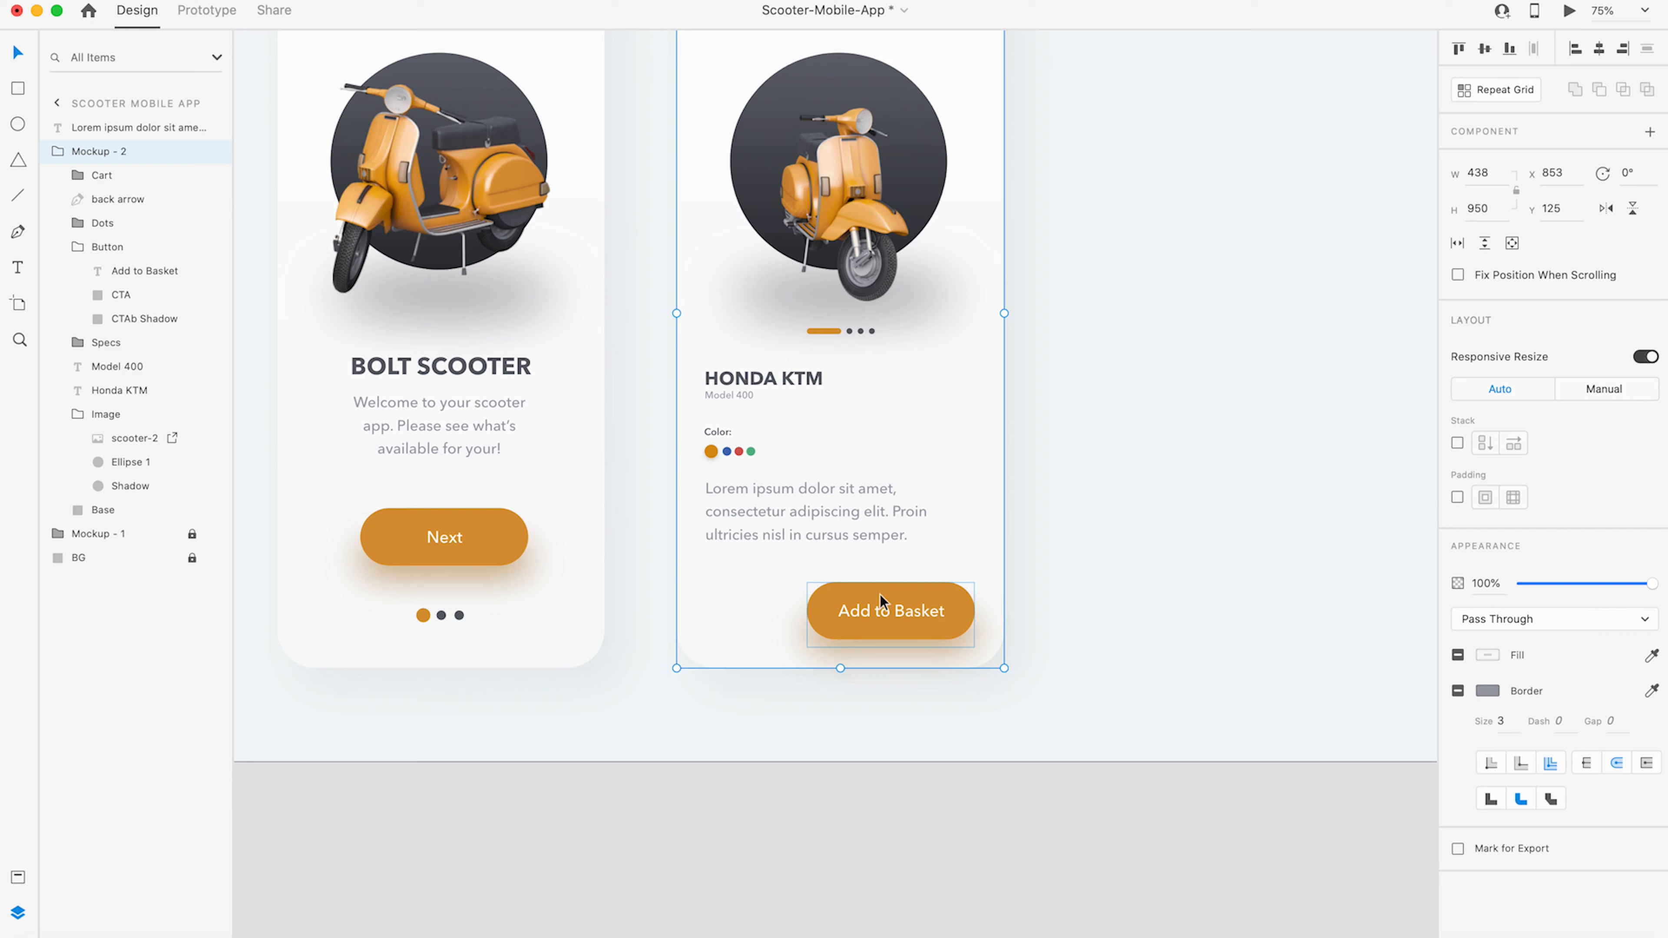
double_click(986, 557)
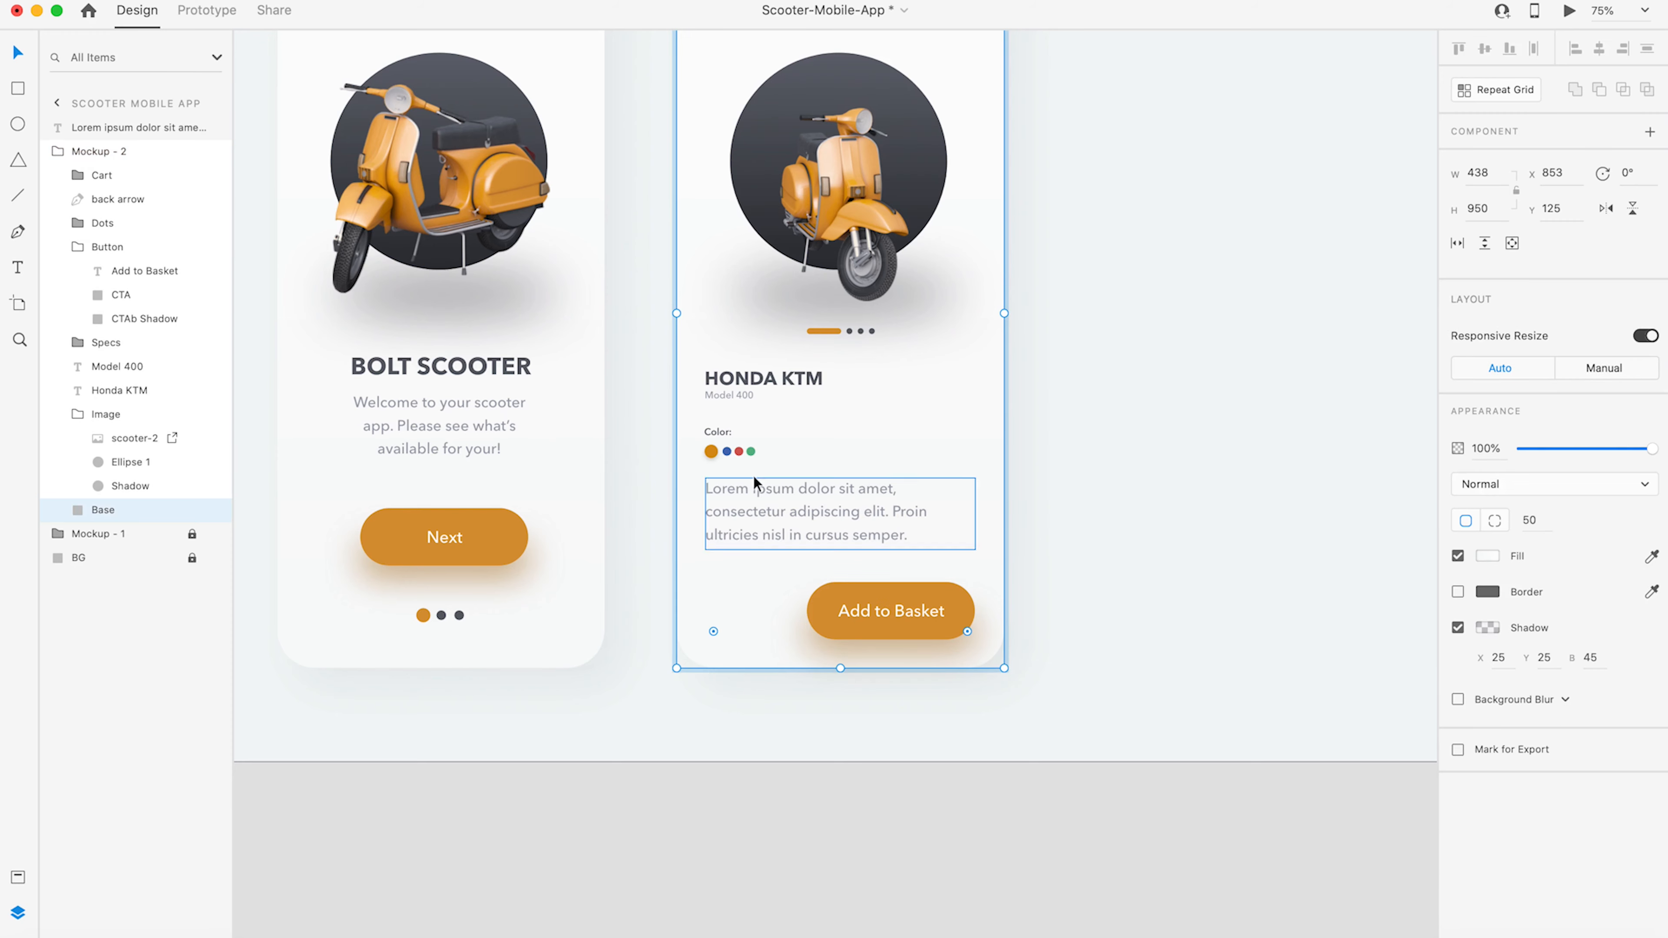
key(alt+super+p)
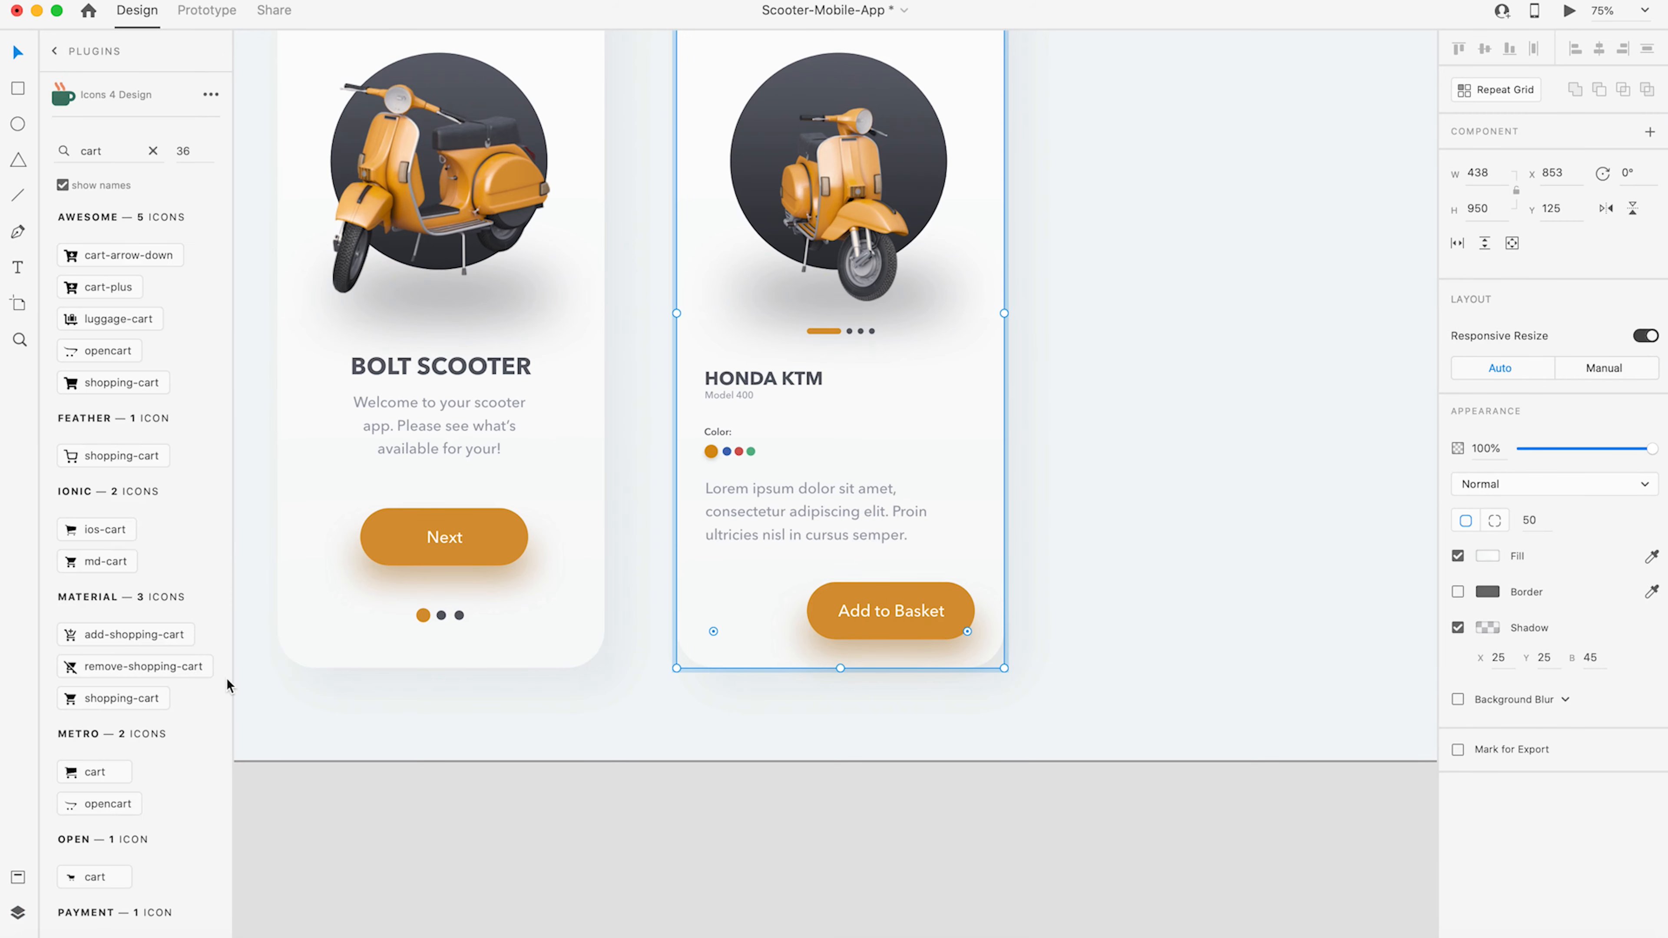
double_click(113, 154)
text(heart)
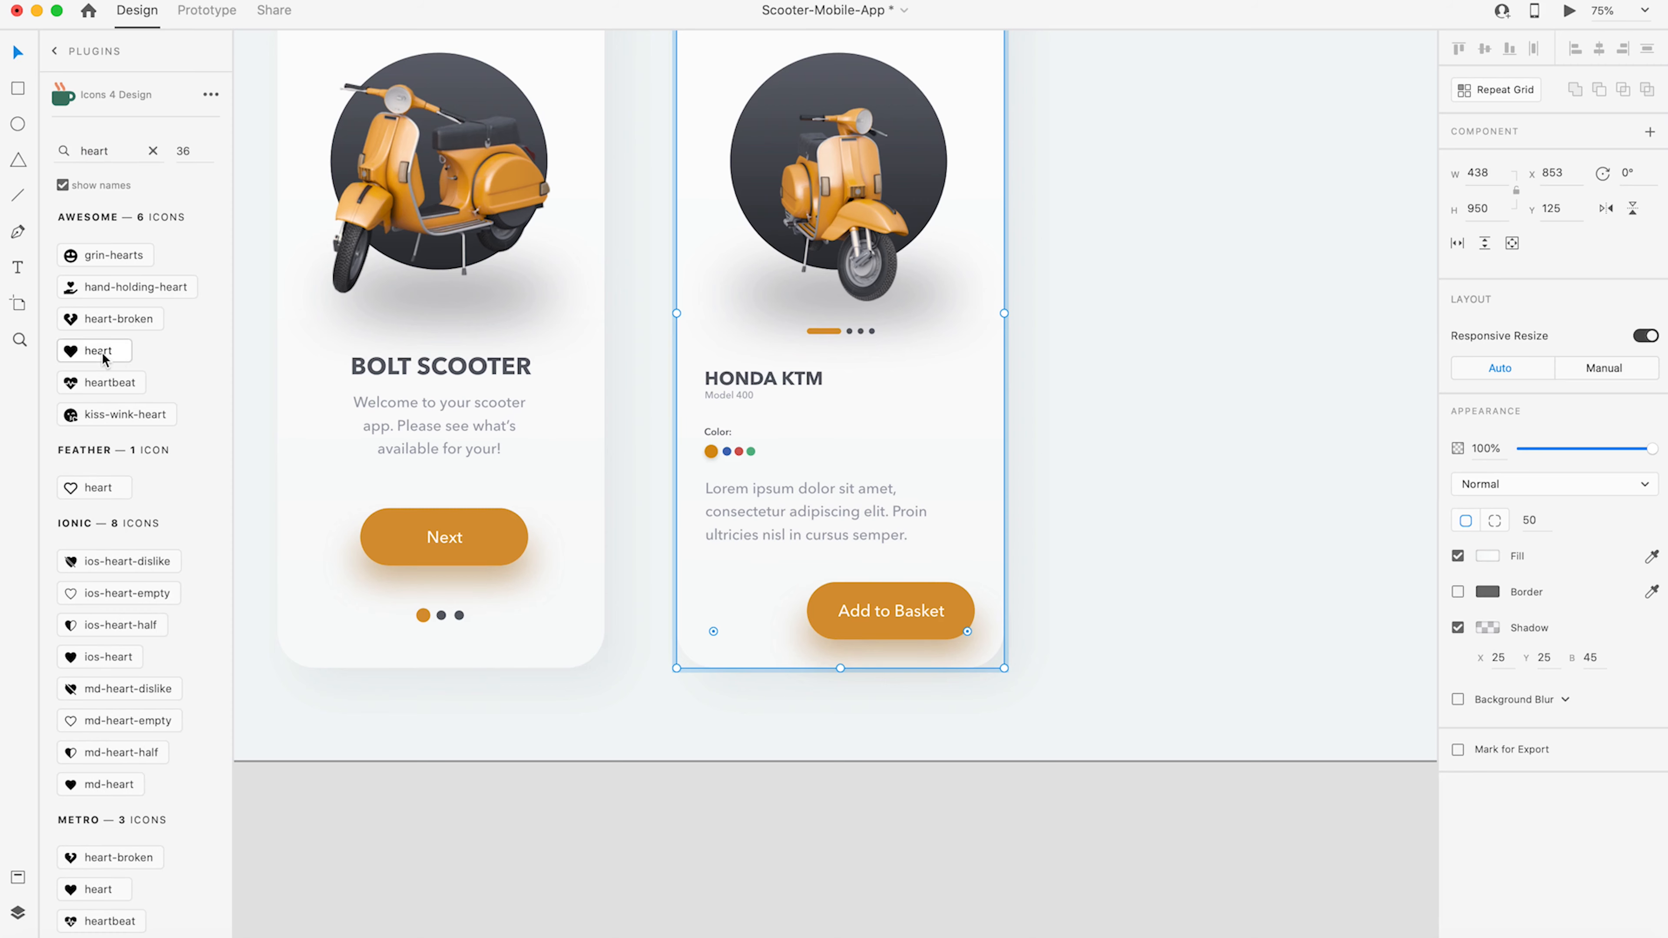
scroll(128, 519, down, 2)
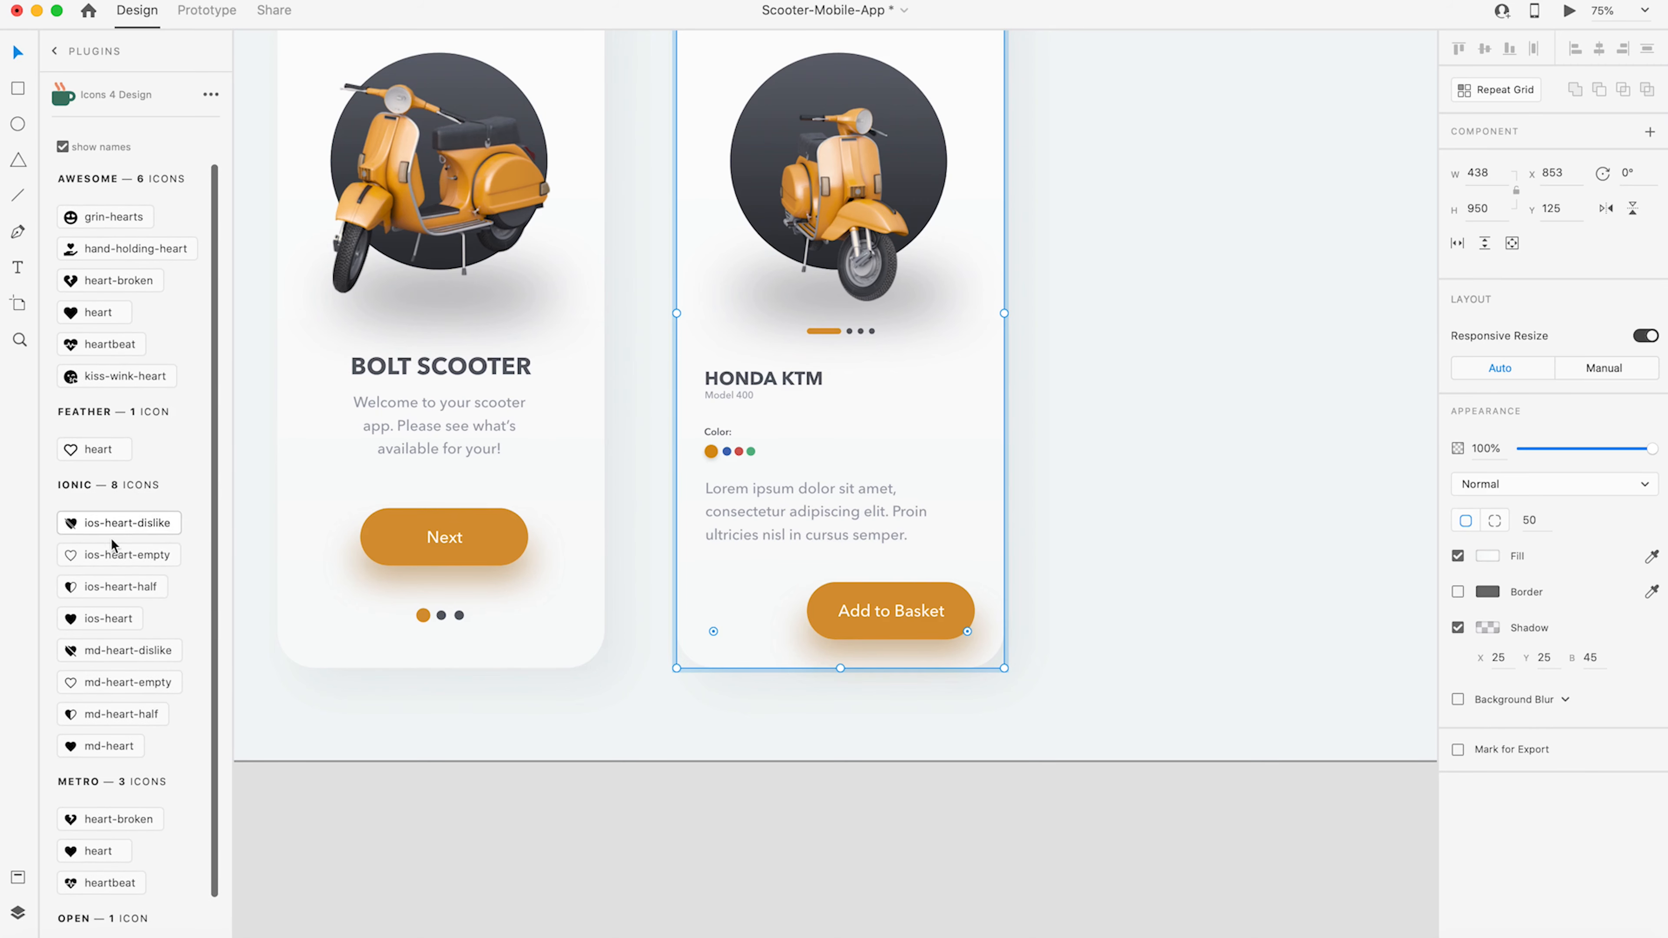
scroll(111, 539, up, 1)
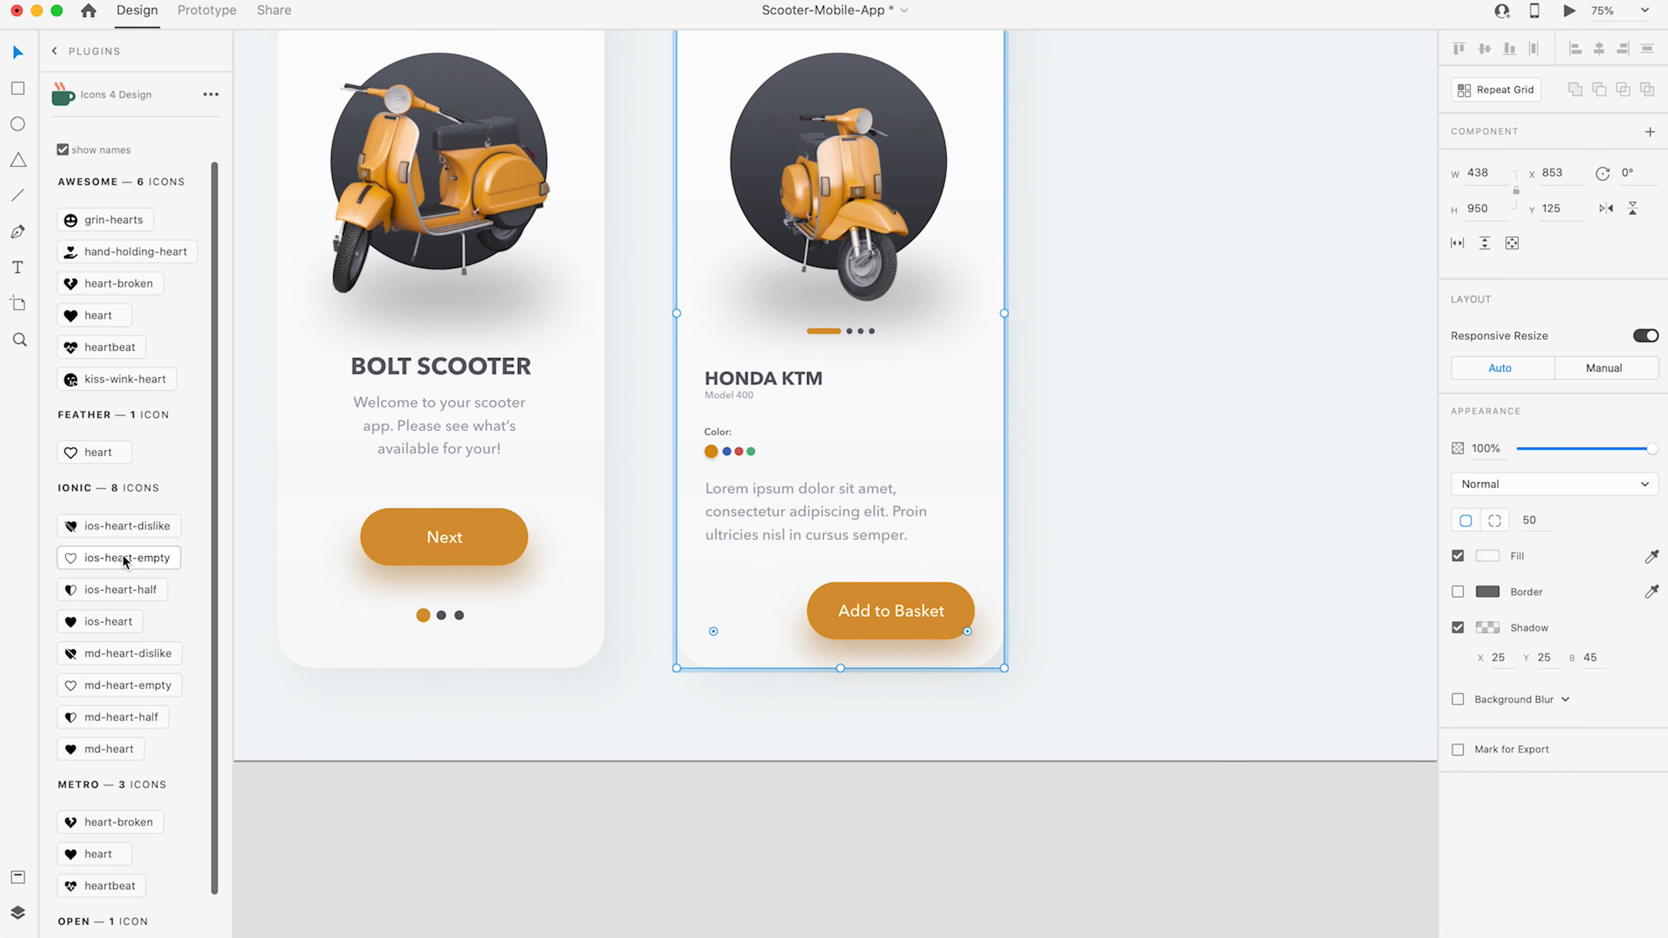
drag(123, 557, 1110, 318)
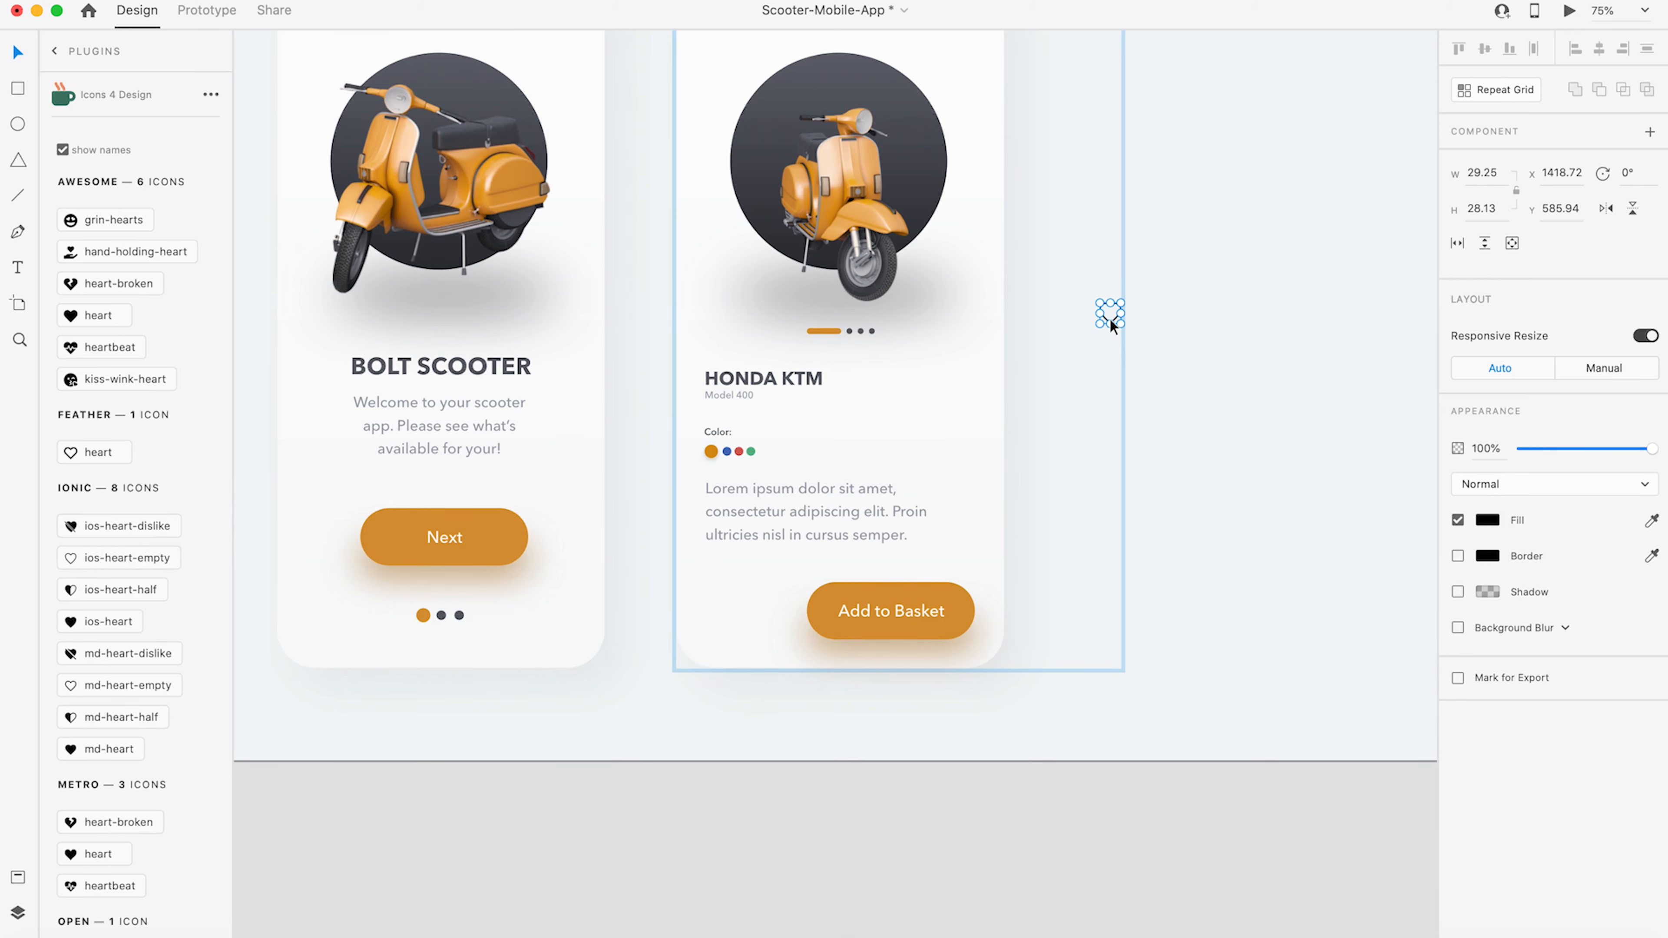
- Position the heart icon at X 889.72, Y 989.94, under the title's left edge and level with the Add to Basket button
scroll(1118, 318, left, 1)
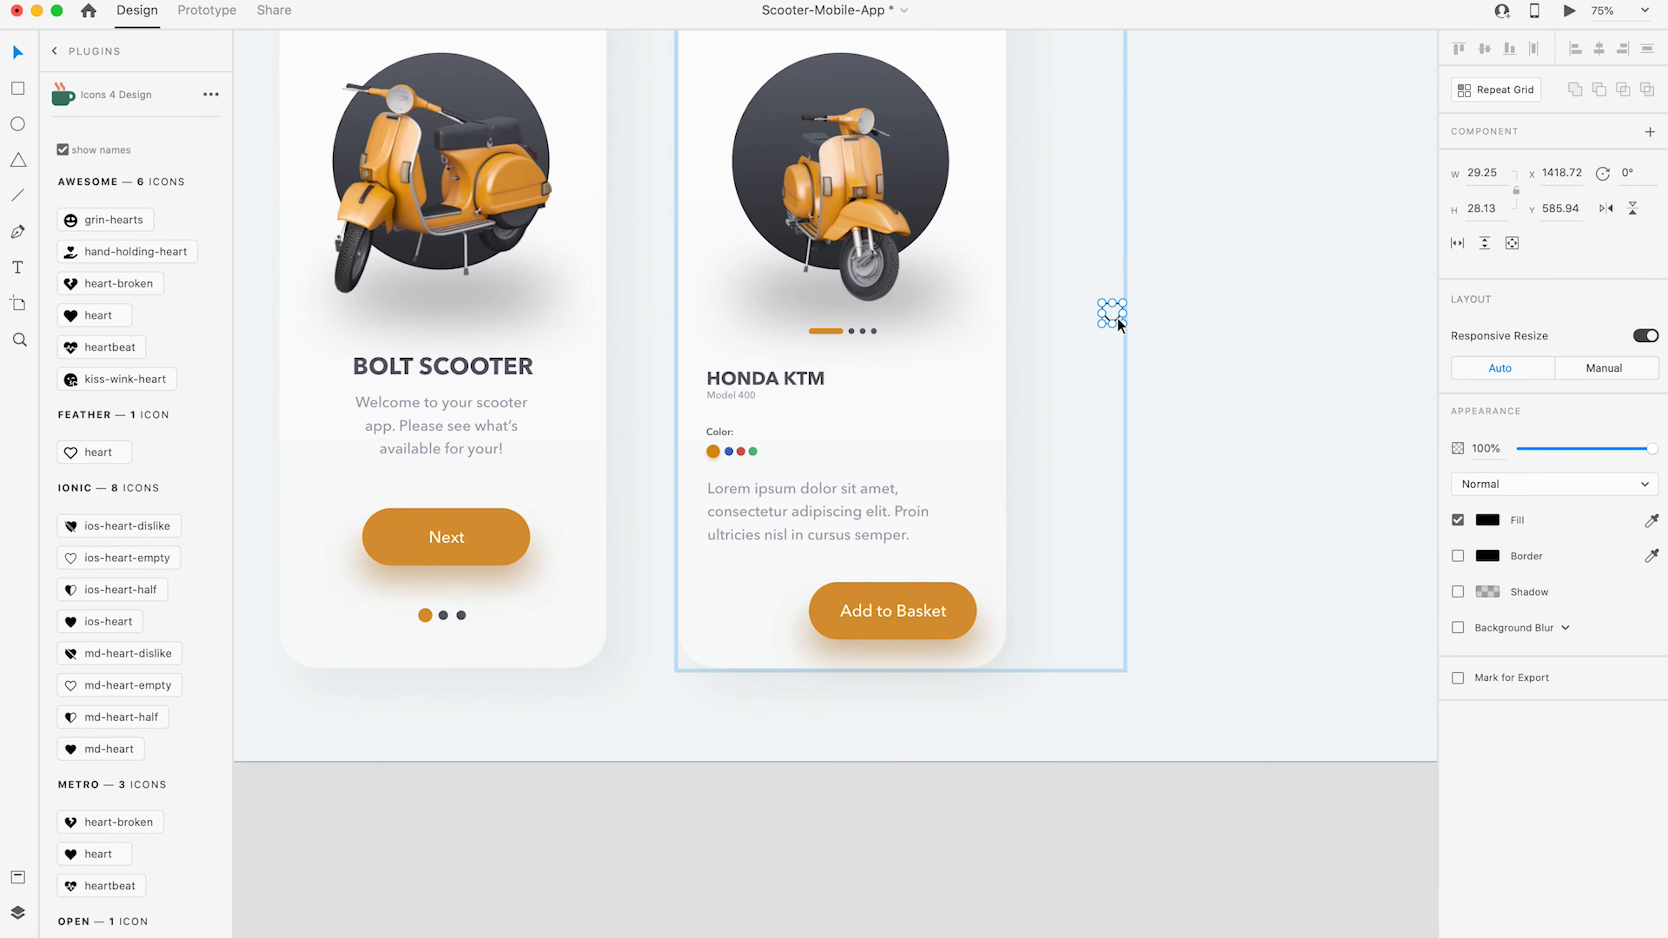
drag(1117, 320, 728, 620)
scroll(727, 619, up, 2)
scroll(728, 620, right, 2)
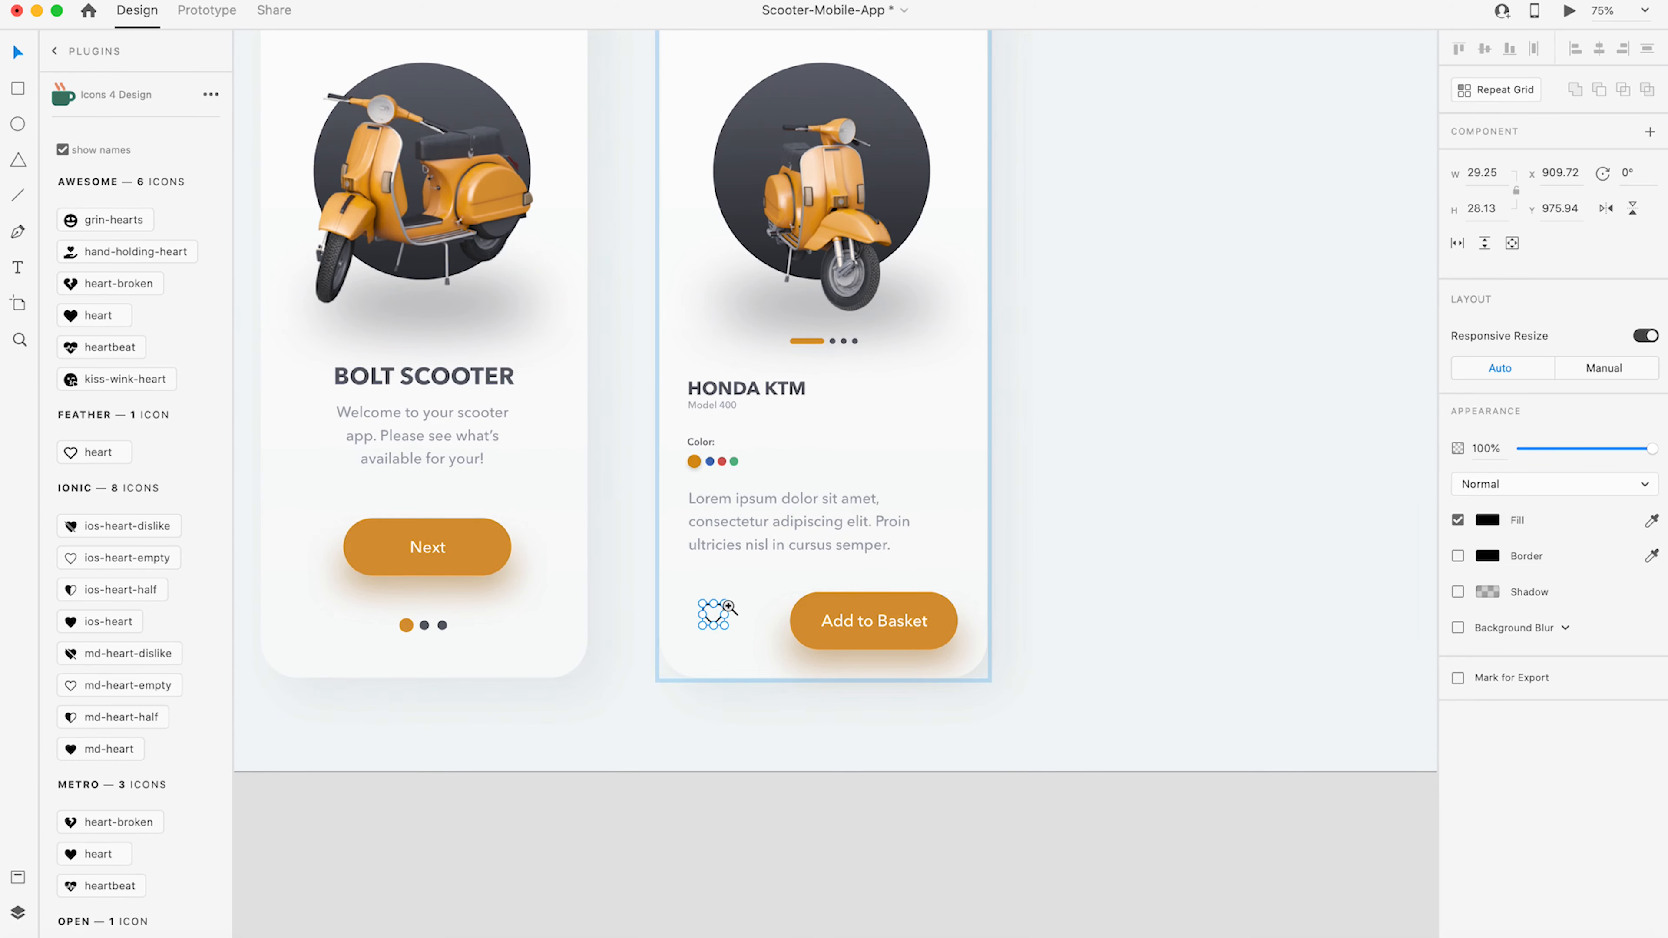
scroll(726, 615, up, 2)
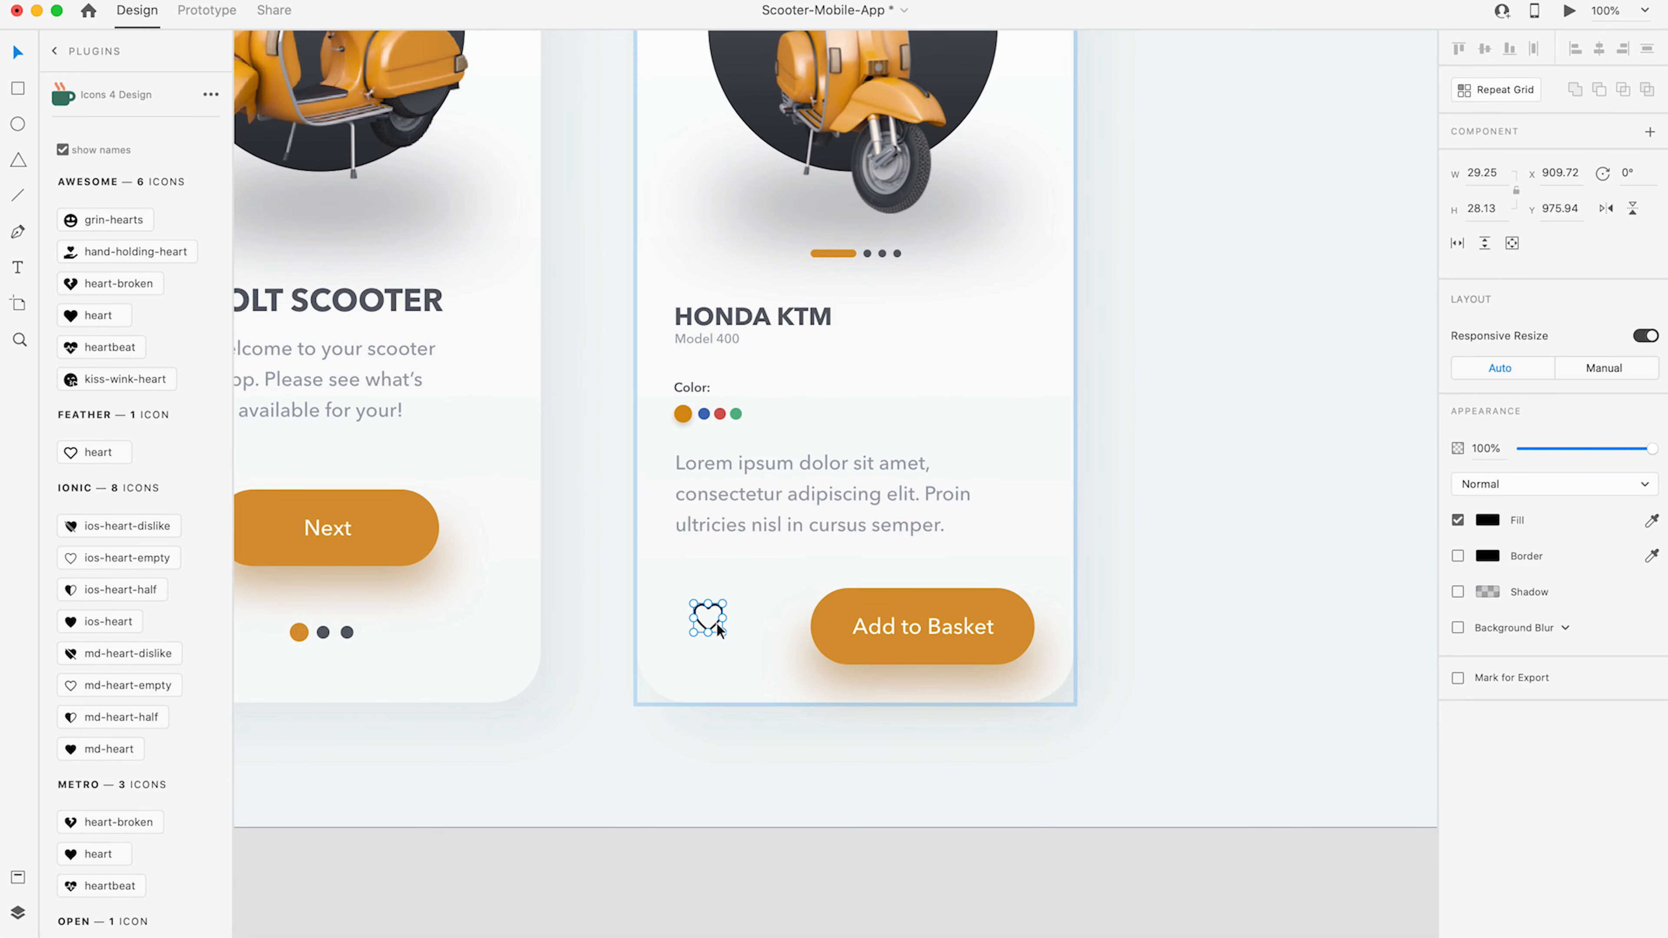
drag(720, 622, 698, 641)
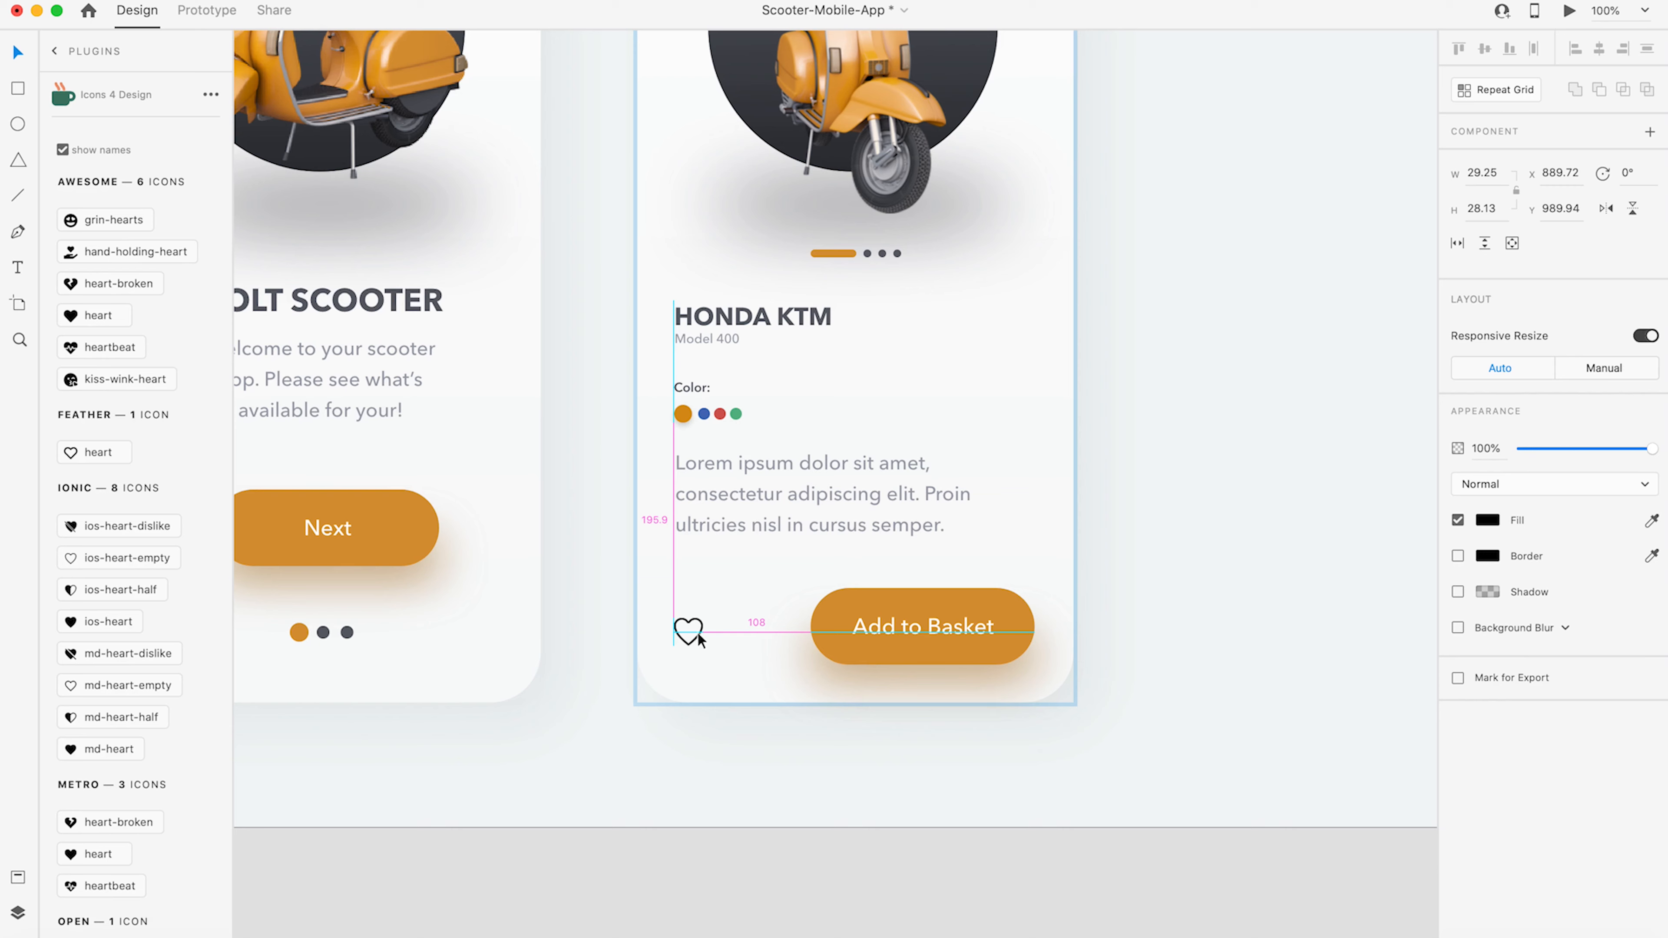
drag(698, 635, 697, 635)
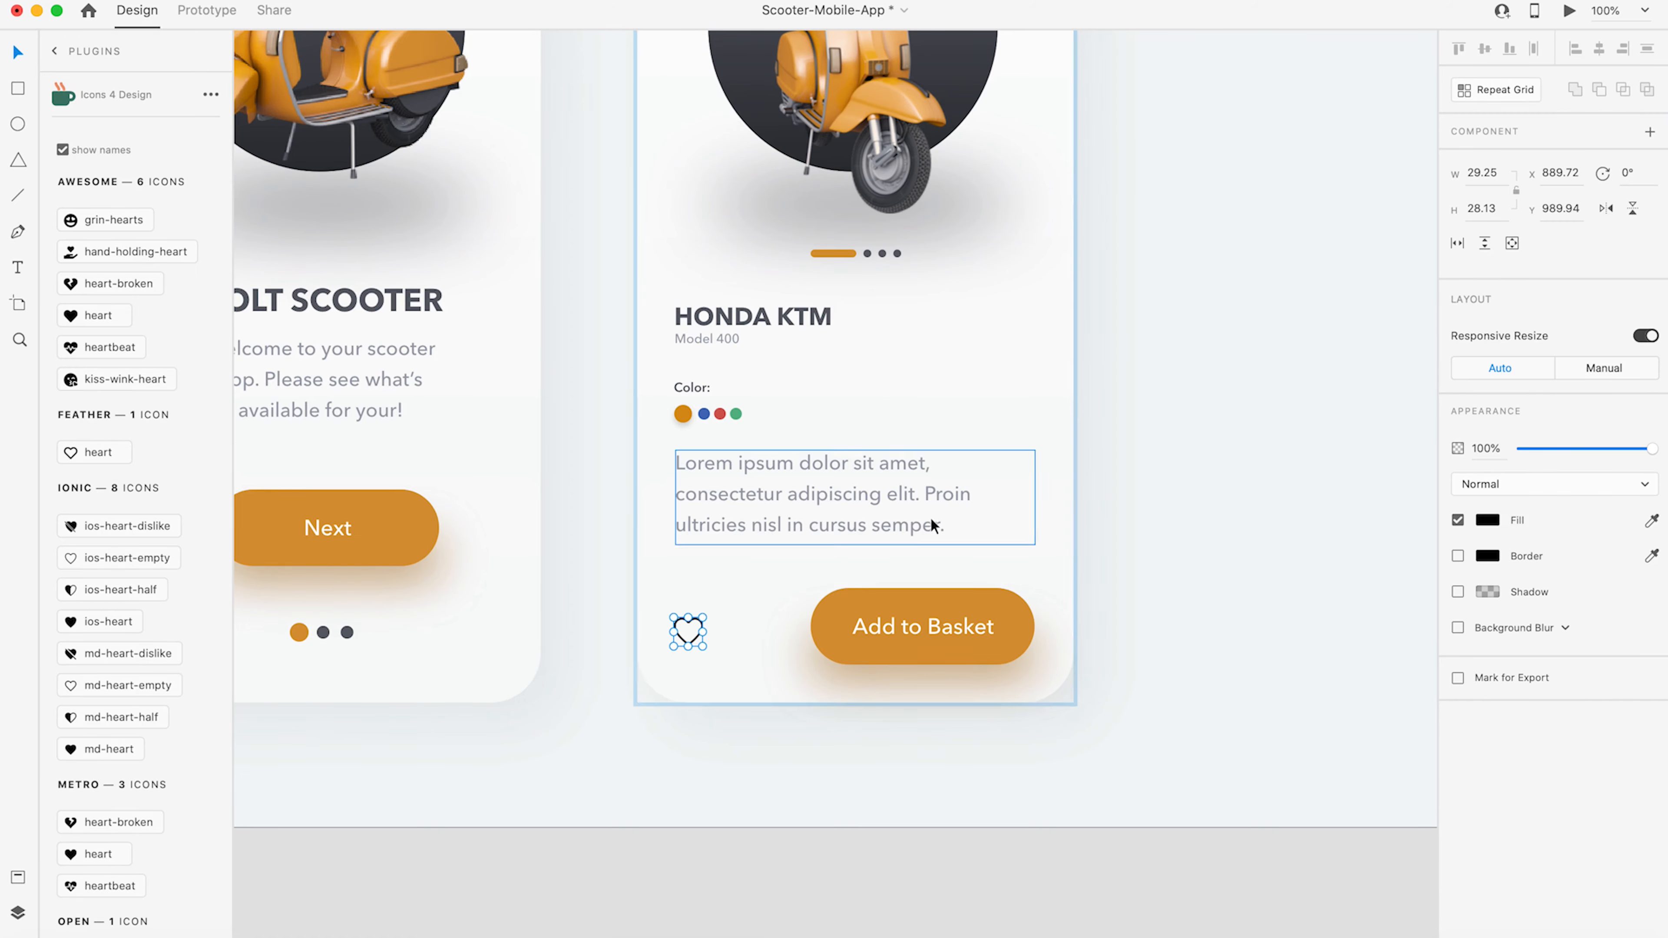
- Recolour the heart icon by sampling the grey of the shopping cart icon as its fill
scroll(980, 460, up, 5)
drag(974, 408, 949, 473)
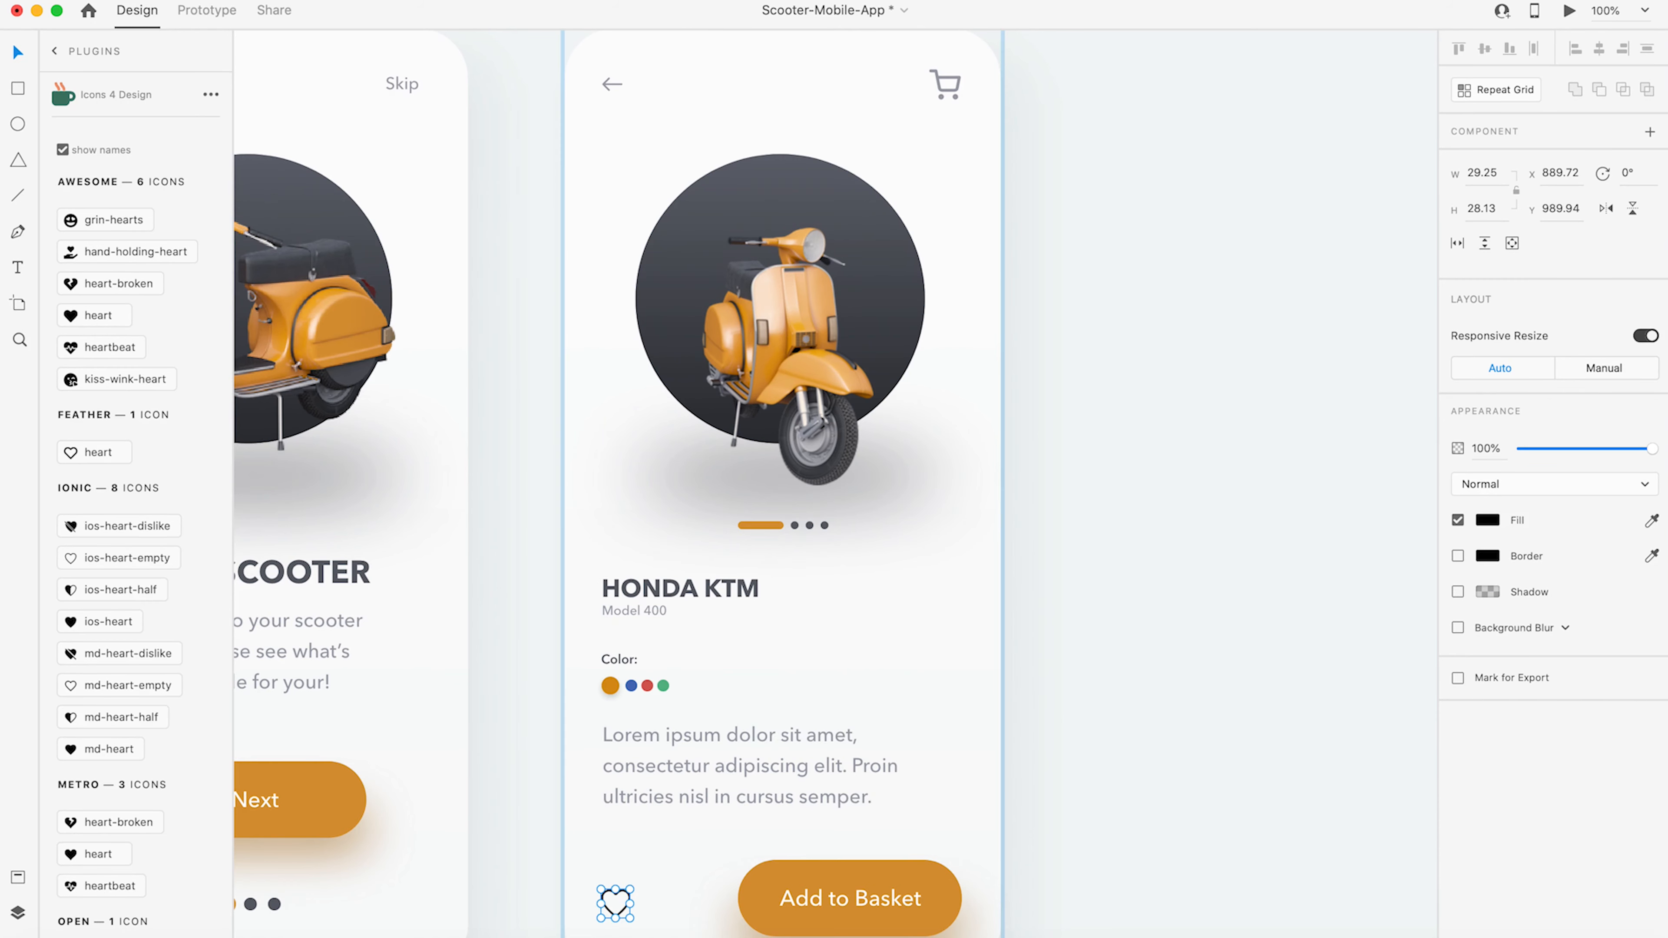
click(1652, 521)
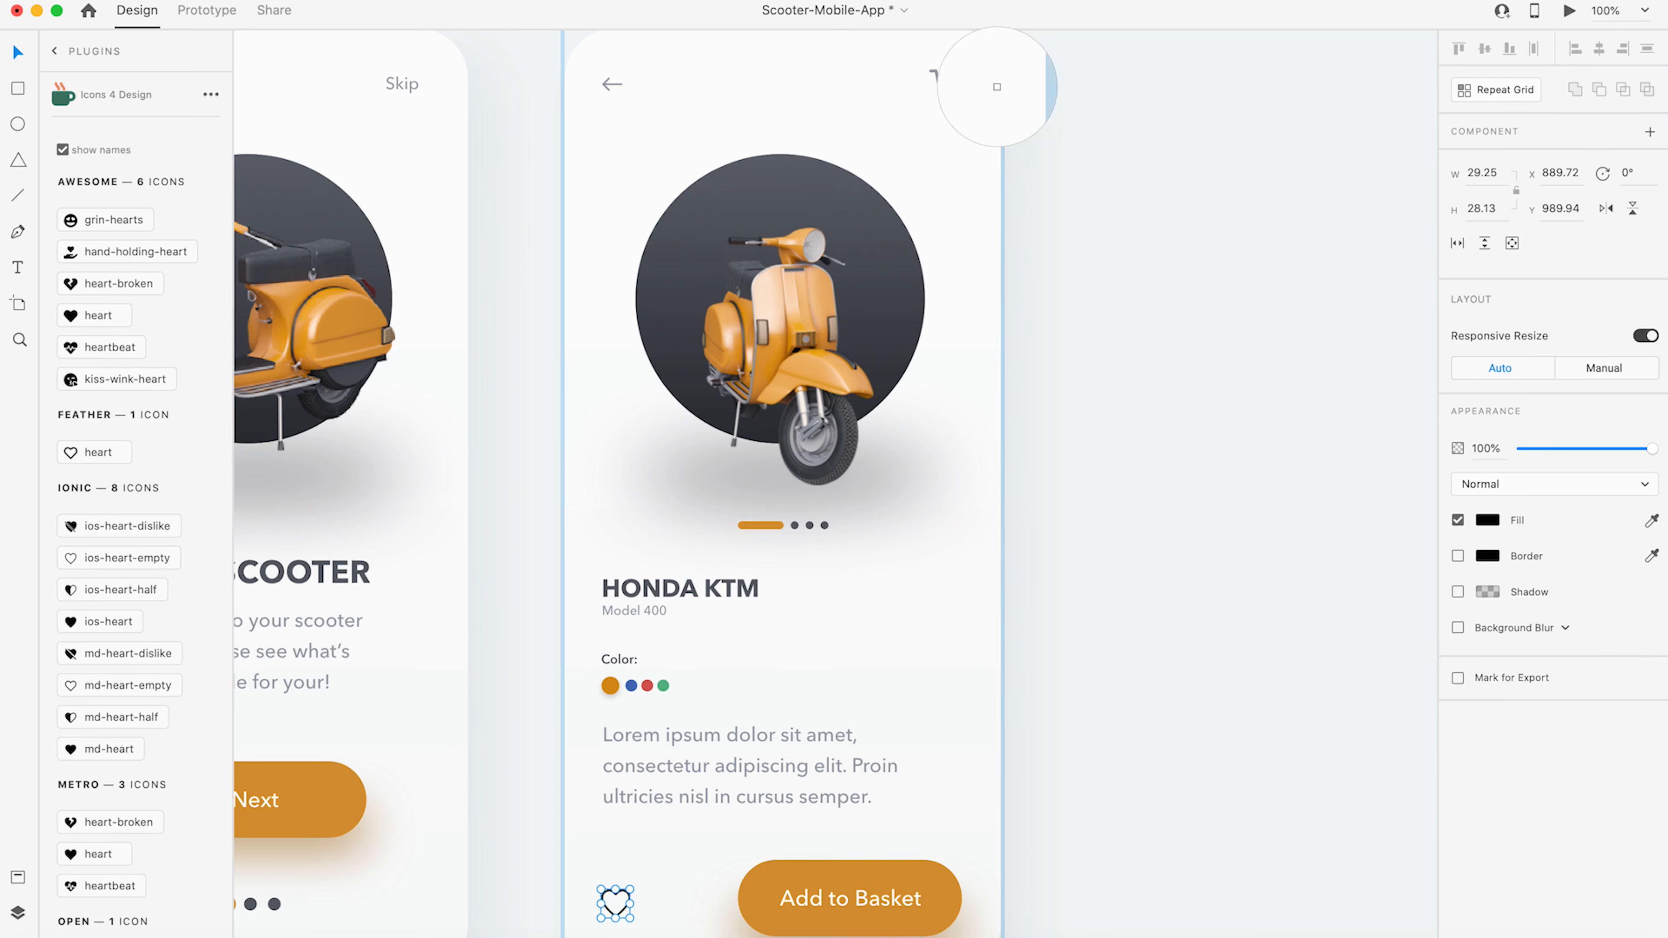
click(951, 77)
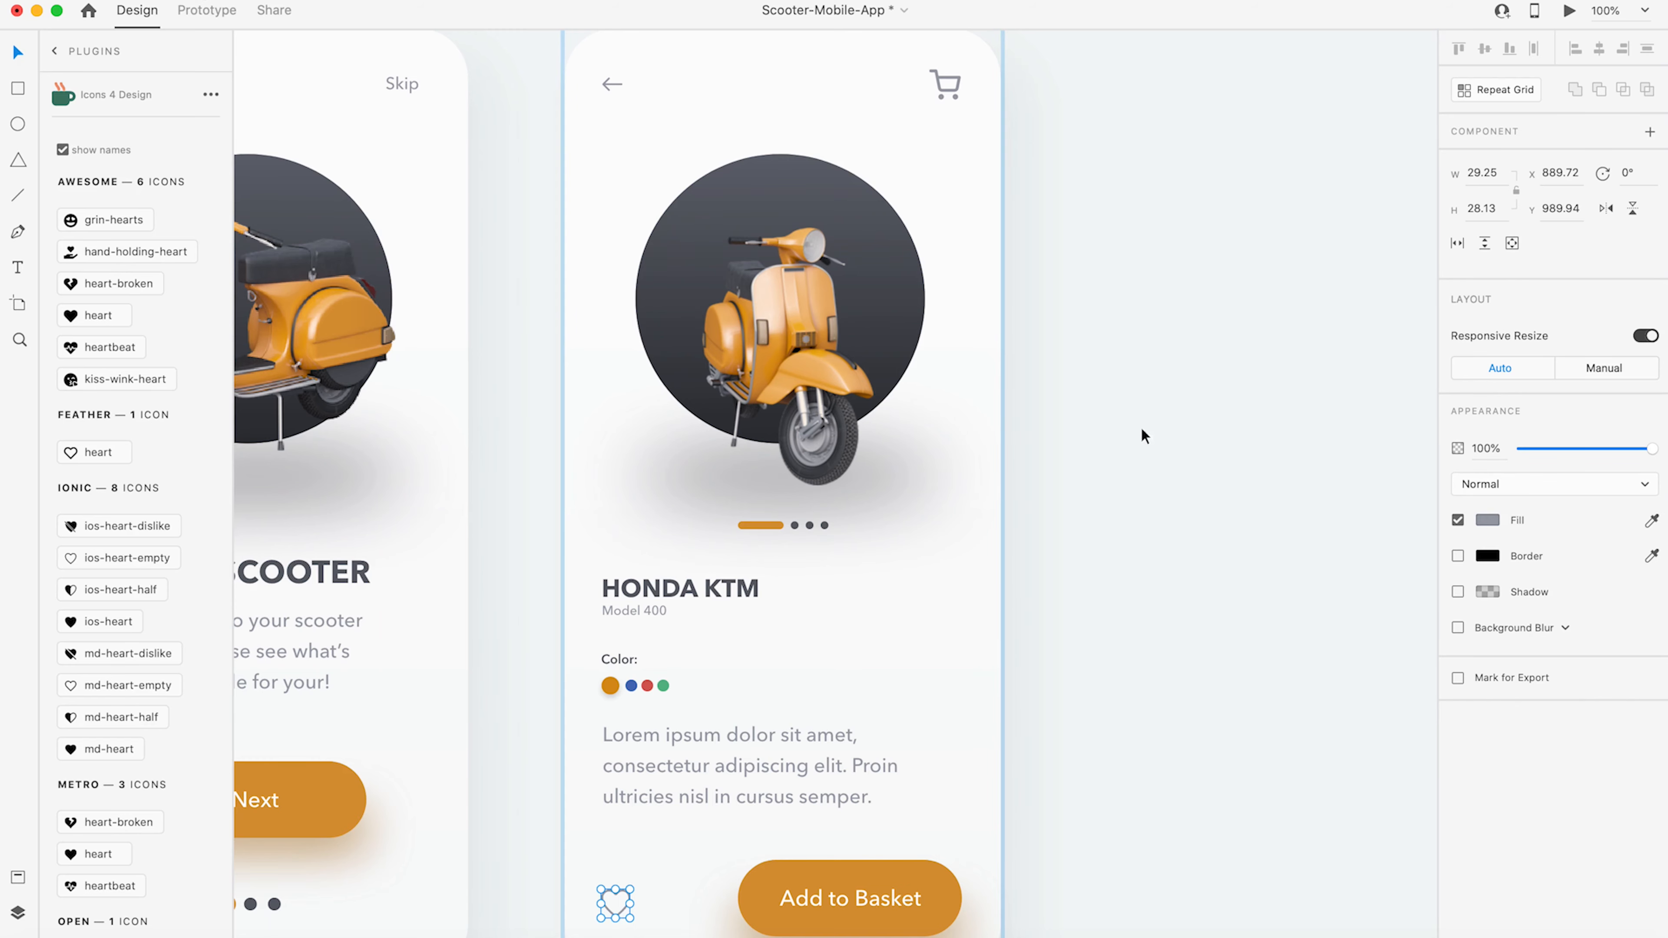
click(1171, 420)
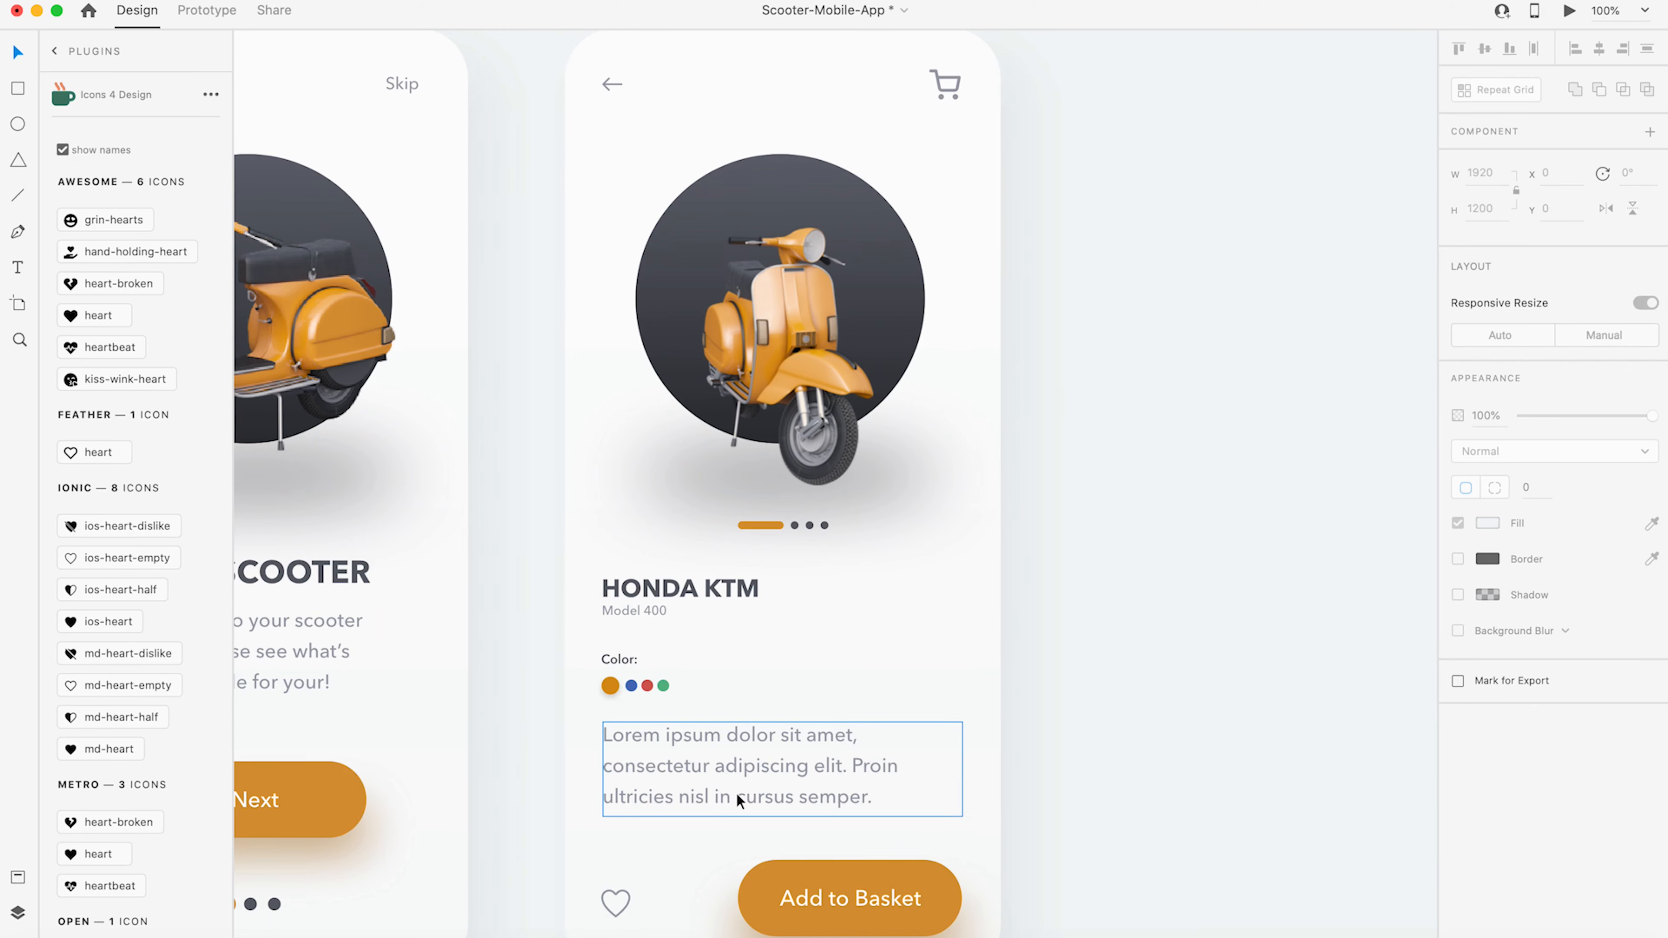
- Move the Lorem ipsum description layer into the Mockup - 2 group and collapse the group
drag(737, 765, 817, 677)
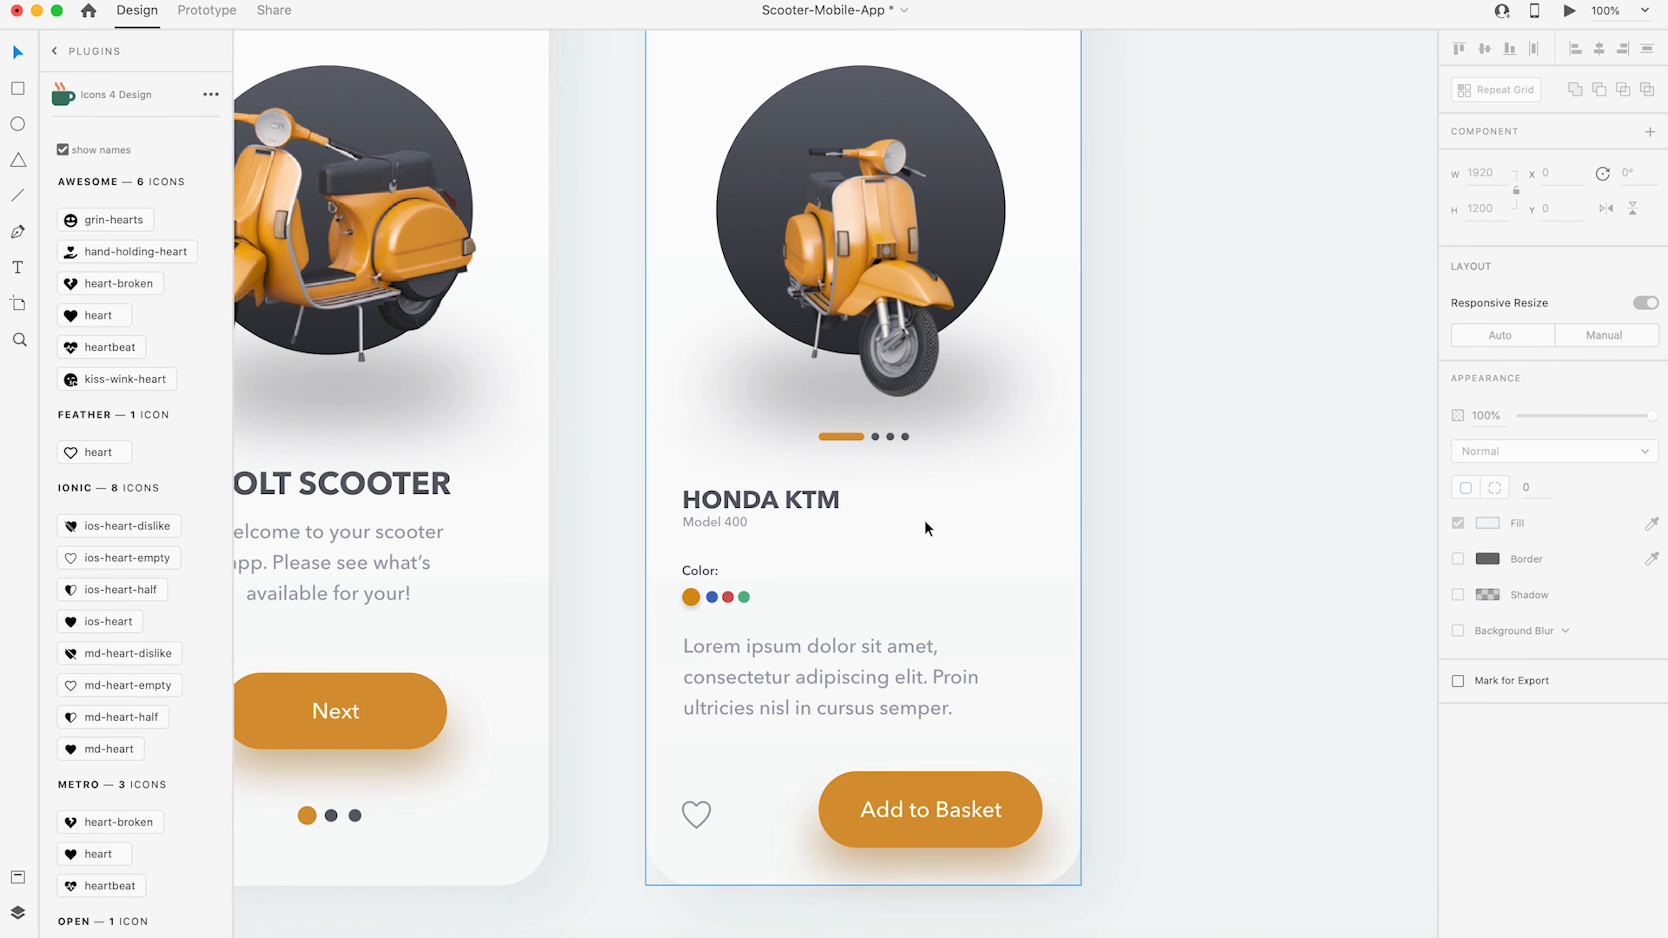
scroll(923, 526, up, 8)
drag(938, 610, 934, 607)
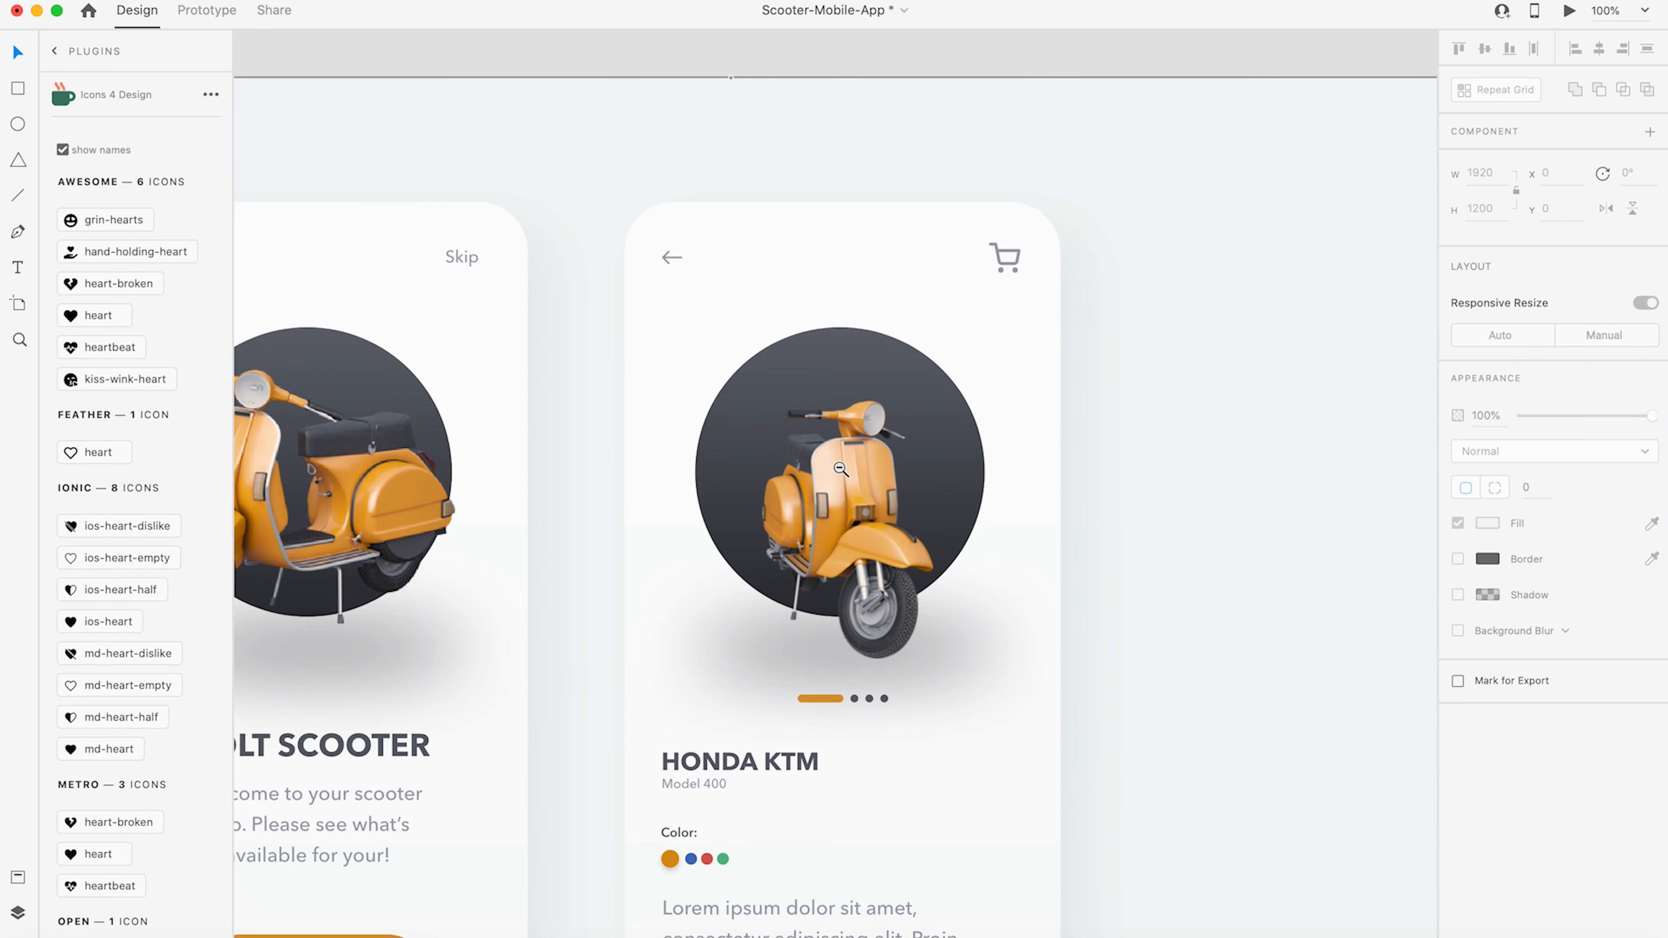
alt+click(825, 464)
alt+click(825, 464)
click(482, 321)
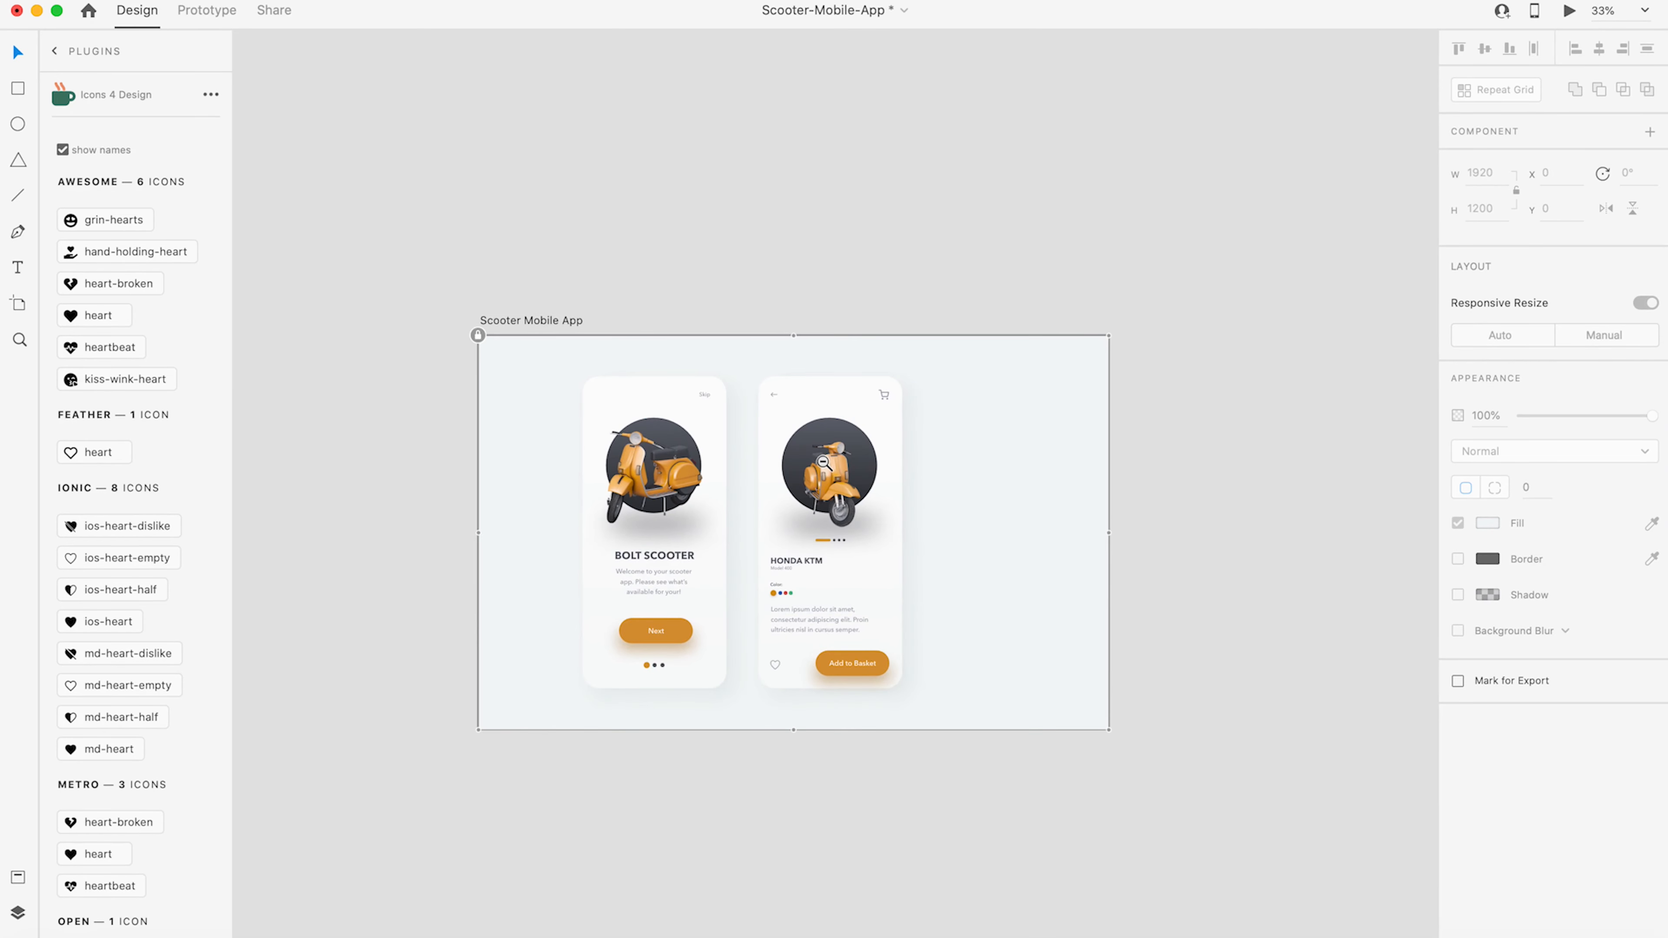
click(17, 878)
click(17, 911)
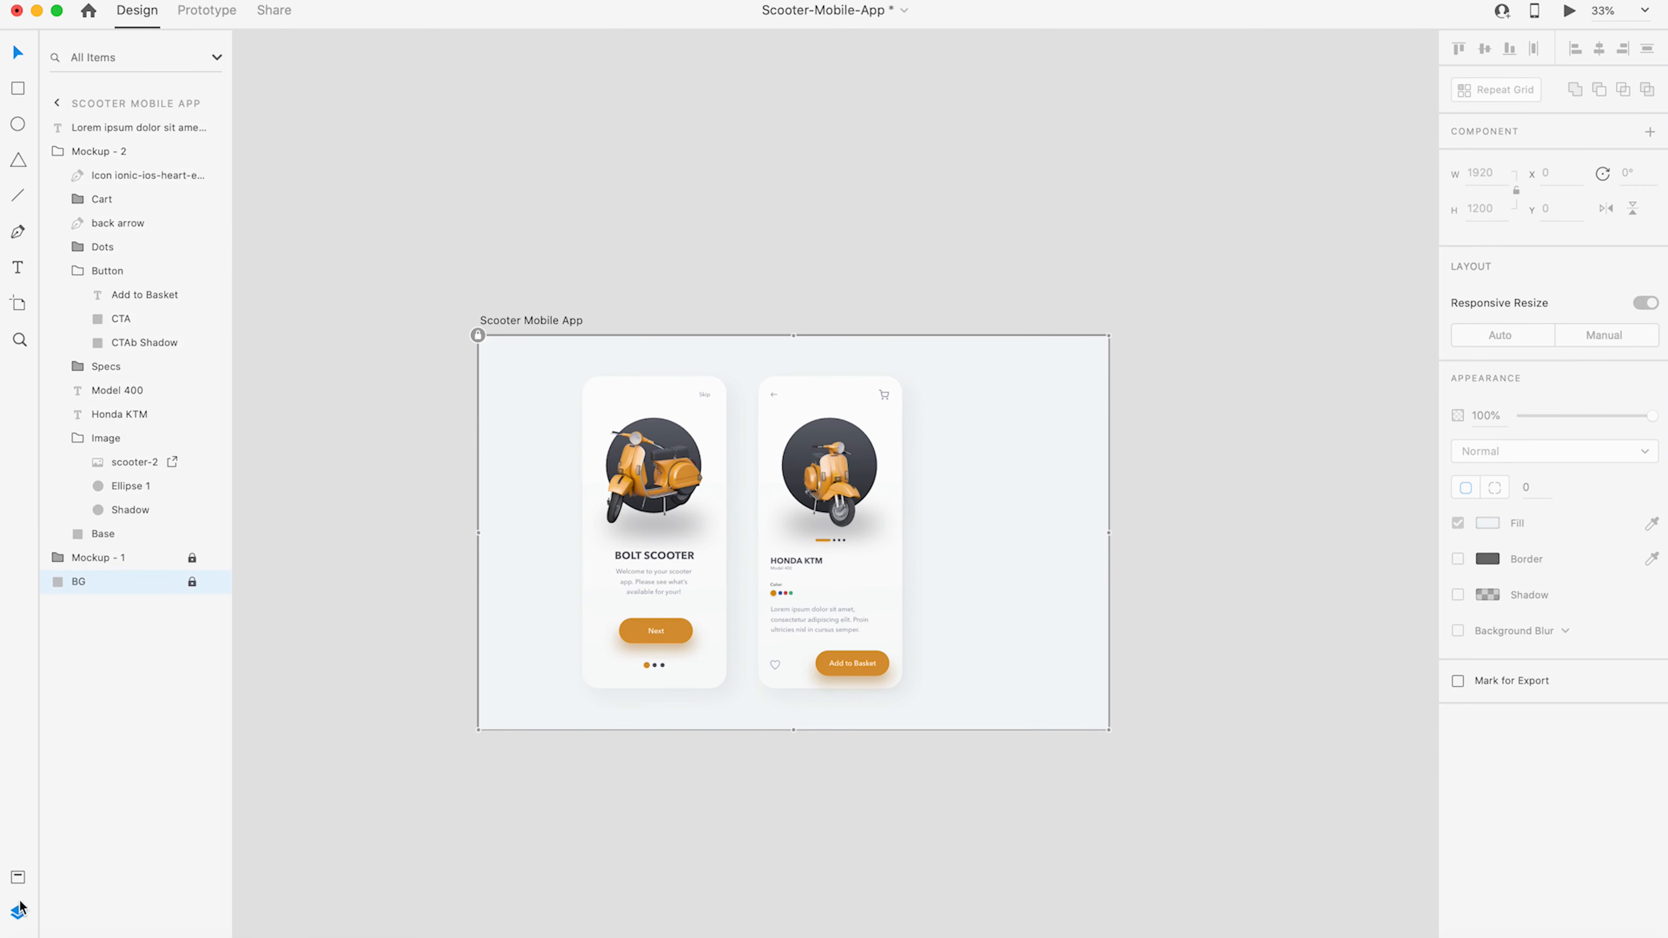
click(57, 155)
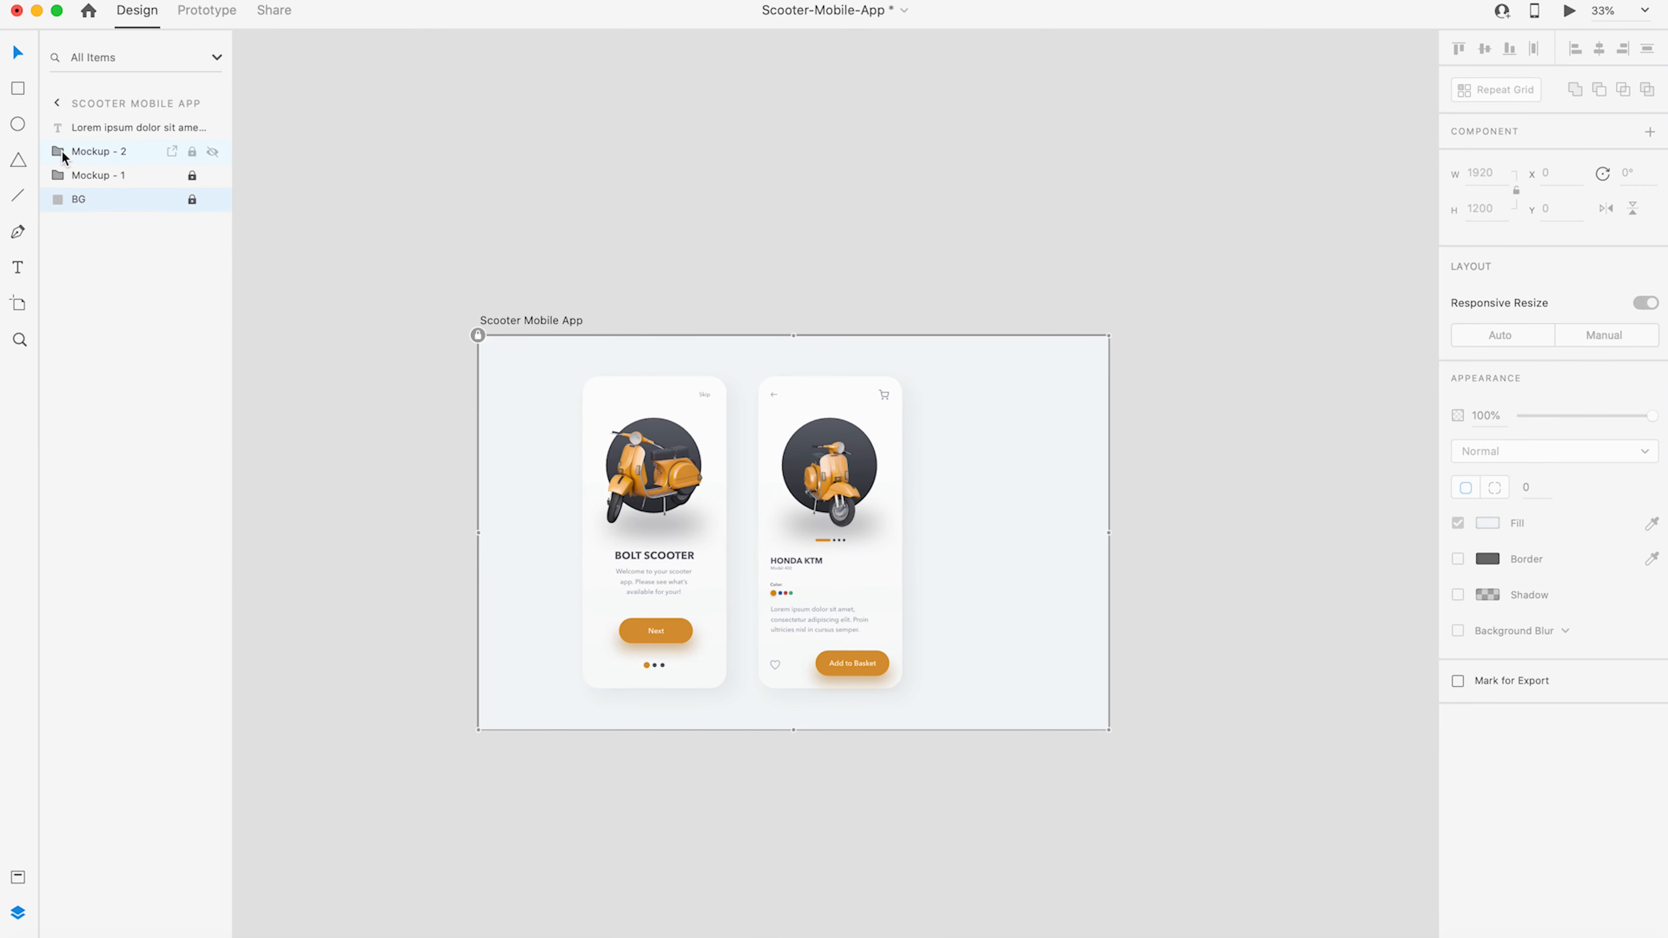
click(57, 152)
click(97, 128)
drag(96, 131, 103, 152)
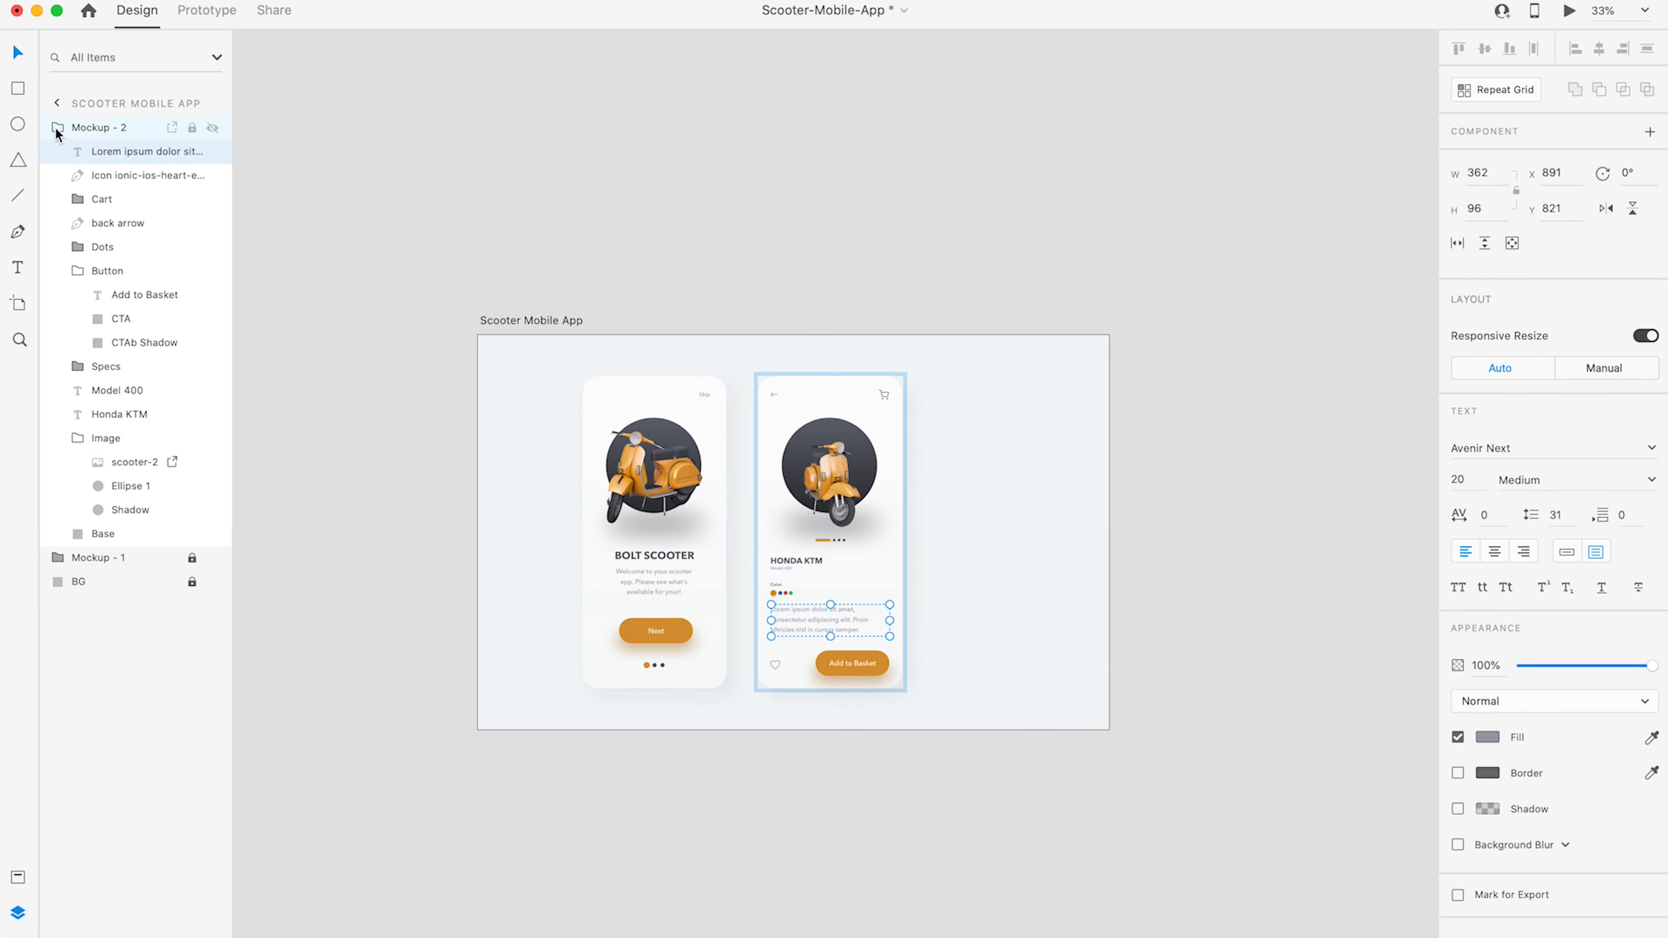
click(58, 127)
- Unlock Mockup - 1 and shift both mockups together to the artboard's horizontal centre, with the first at X 474
click(96, 128)
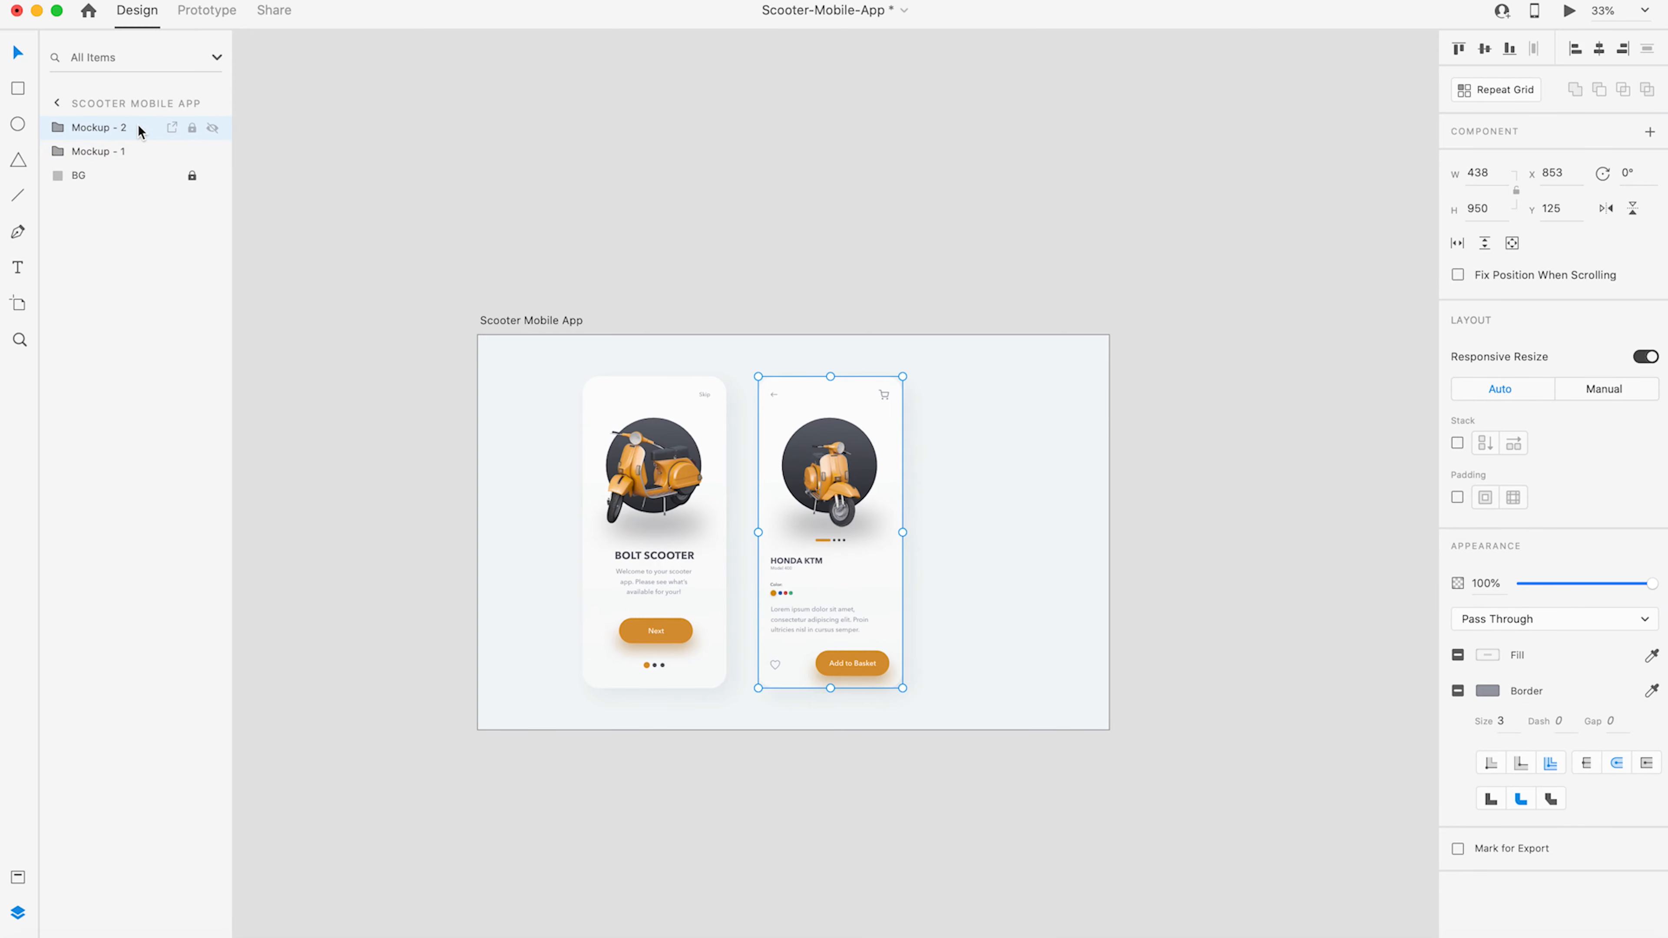
shift+click(140, 151)
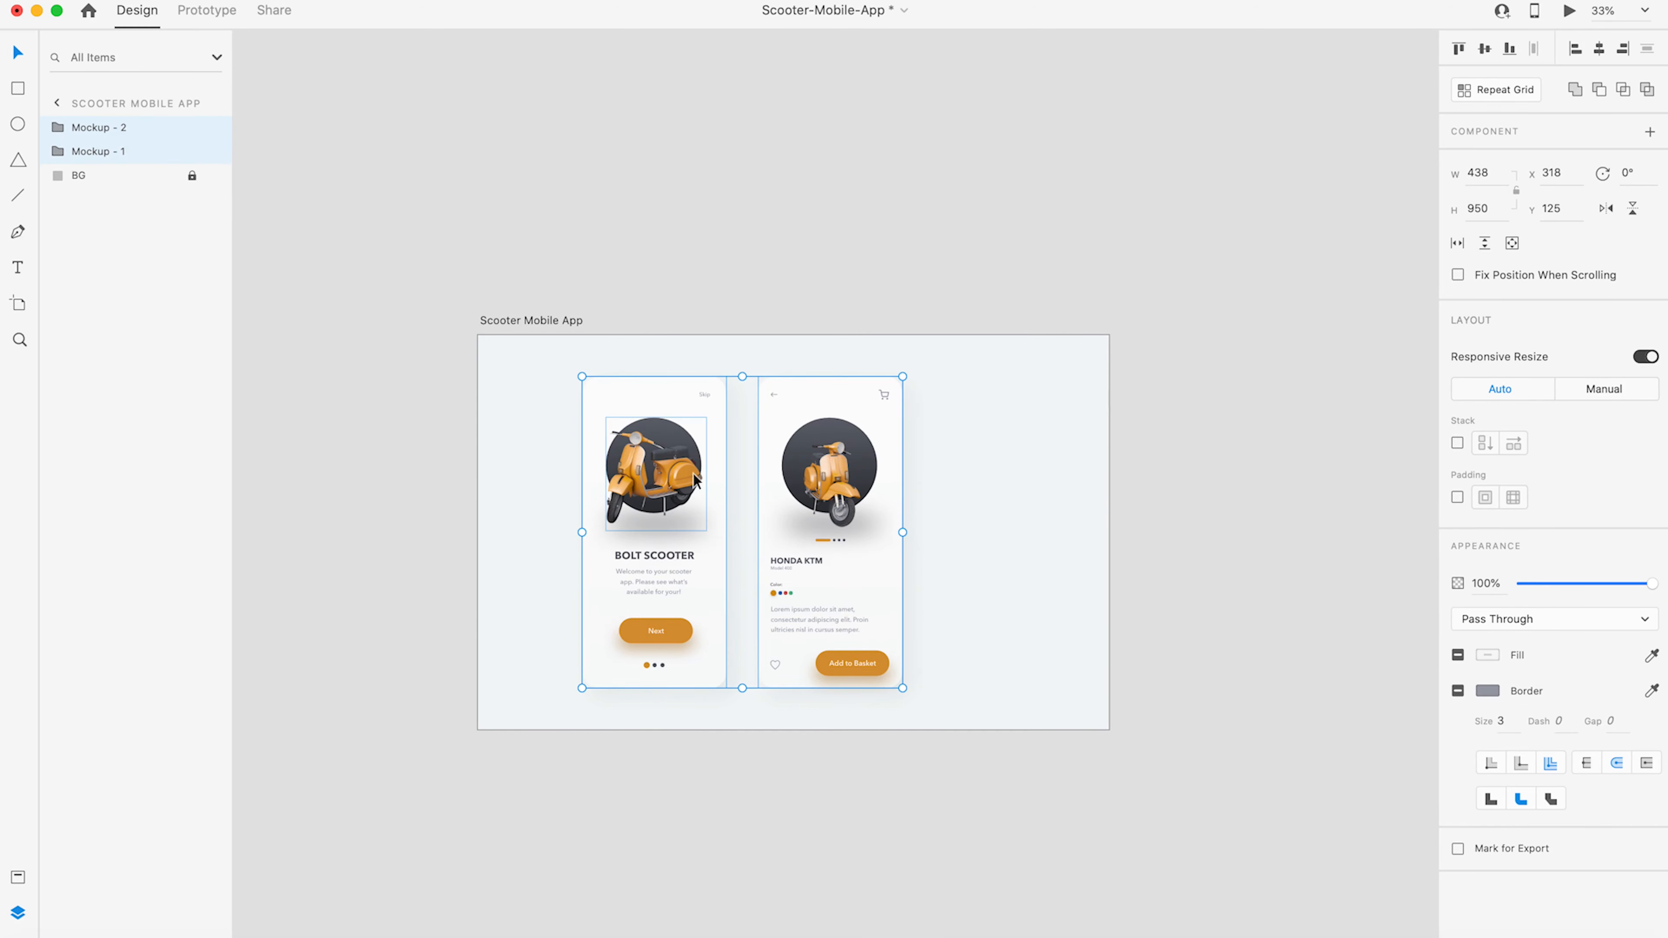
drag(695, 476, 751, 476)
drag(735, 470, 742, 470)
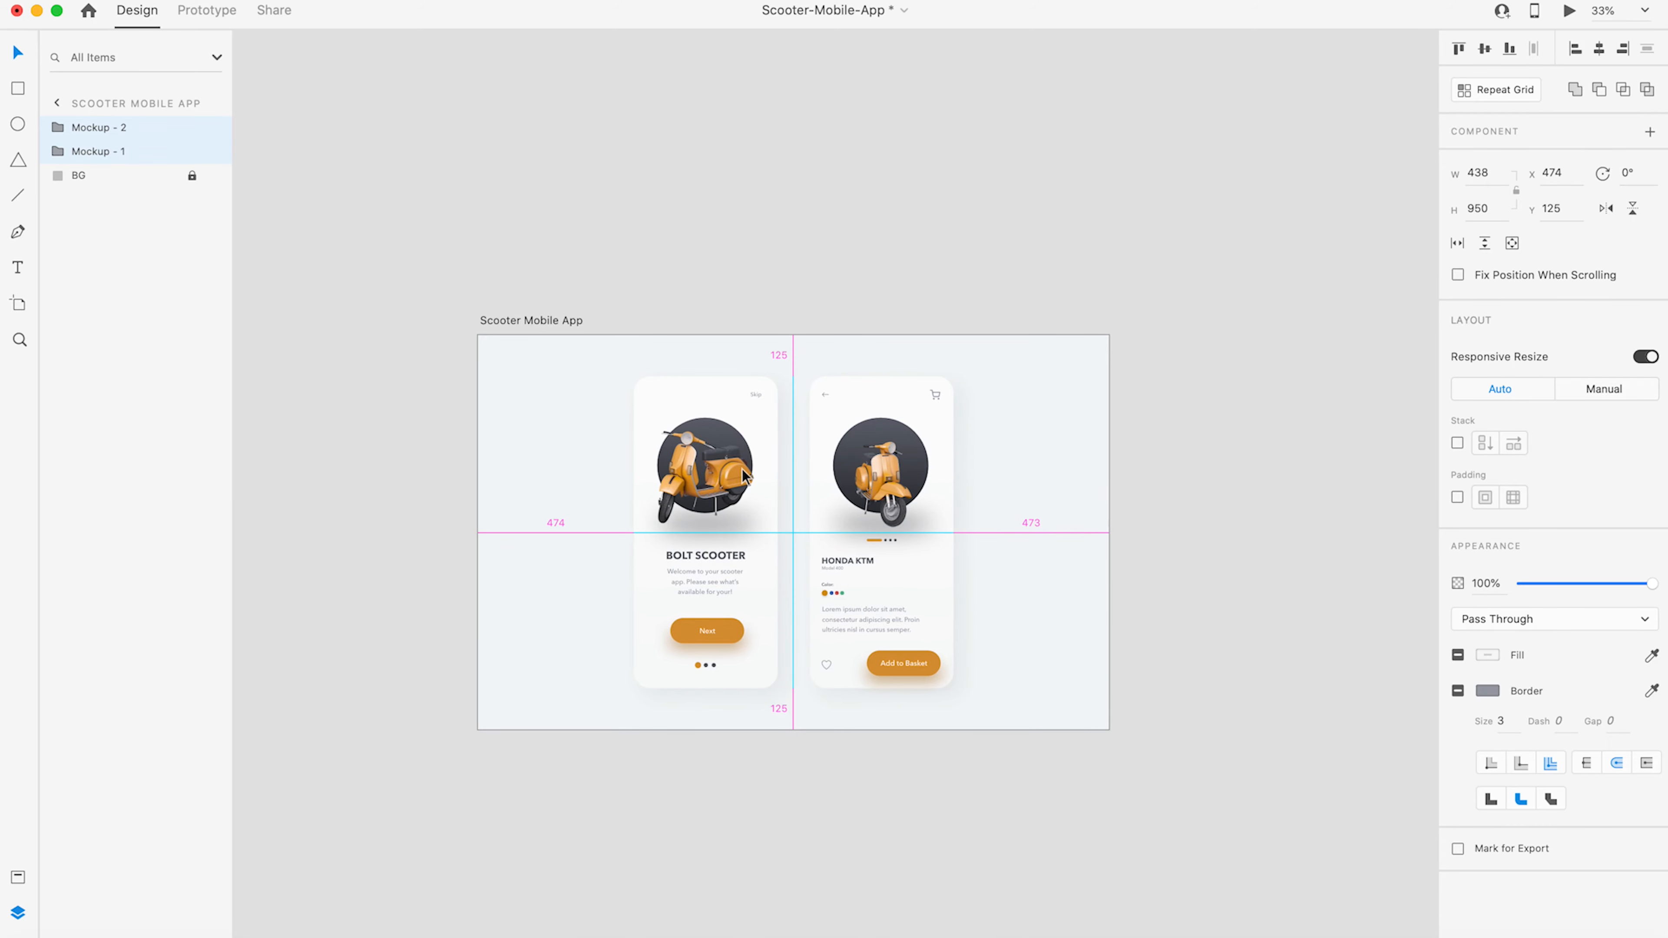
- Move the Honda KTM mockup lower and slightly closer to the Bolt Scooter mockup so the two screens are staggered
click(983, 246)
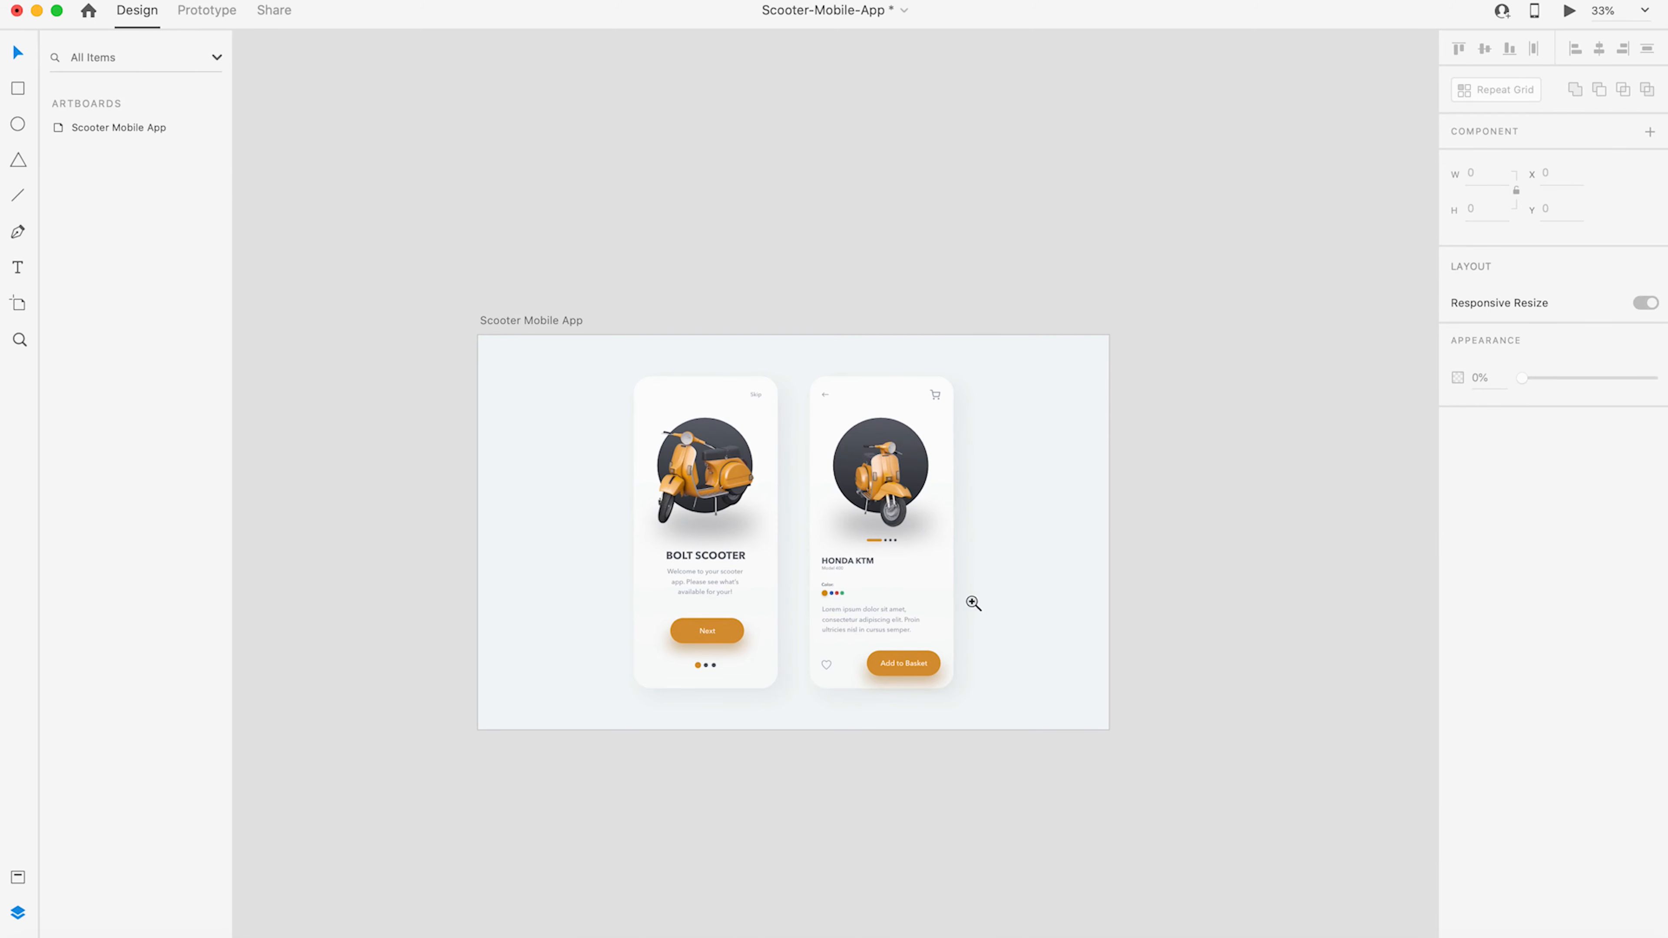
click(873, 545)
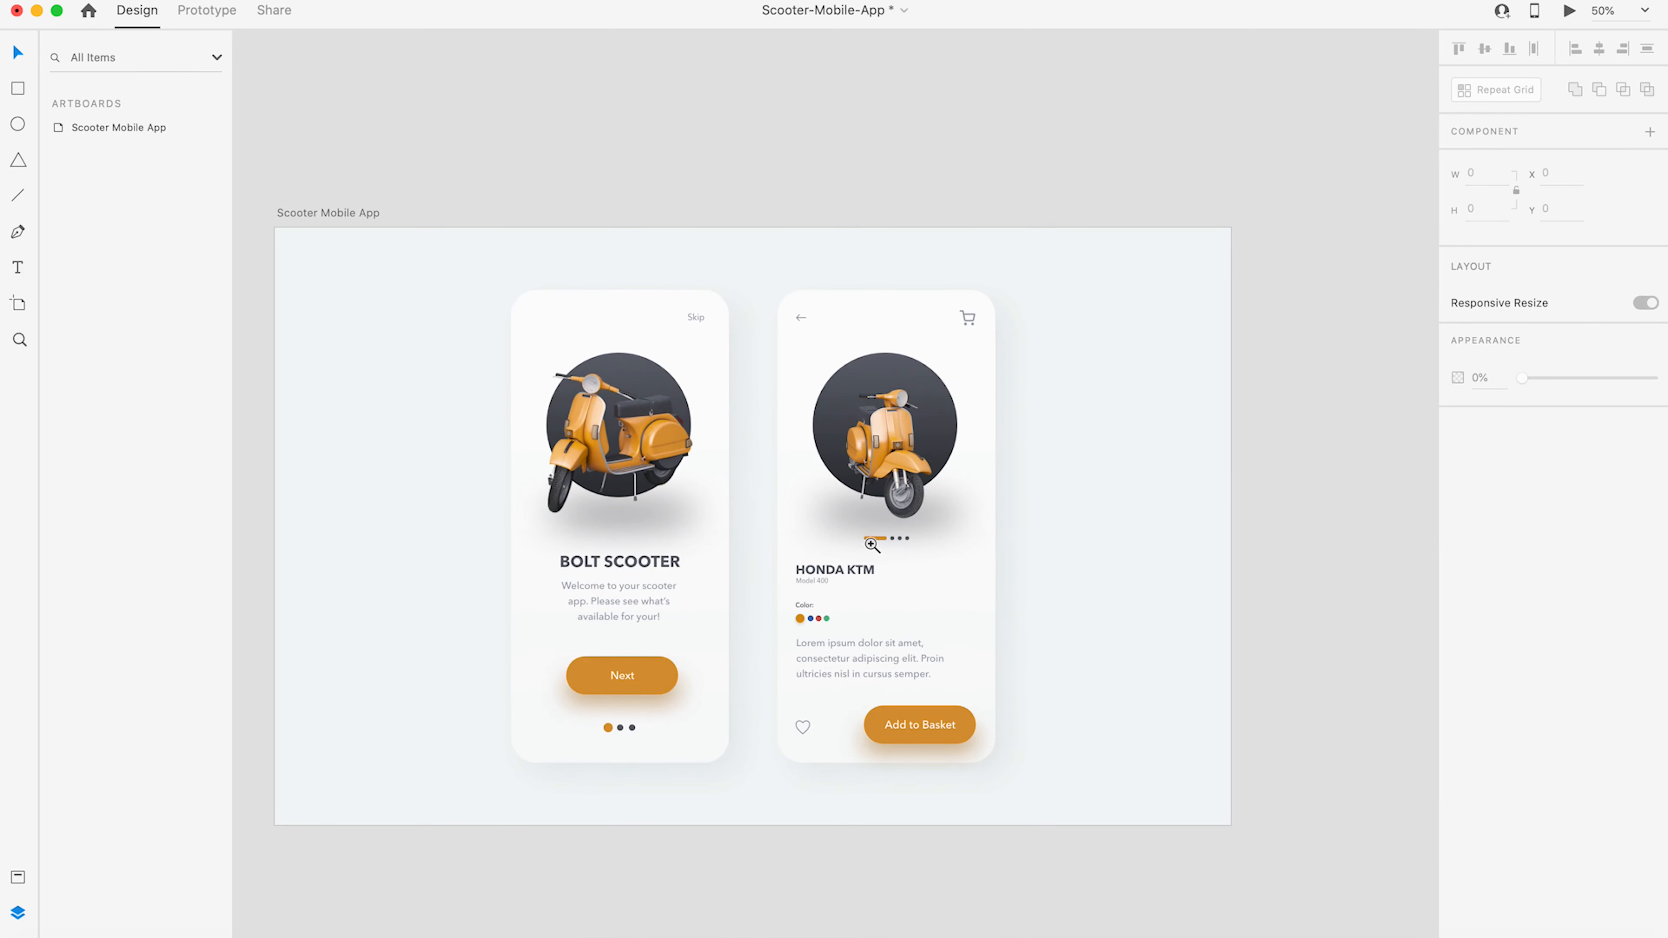
click(793, 492)
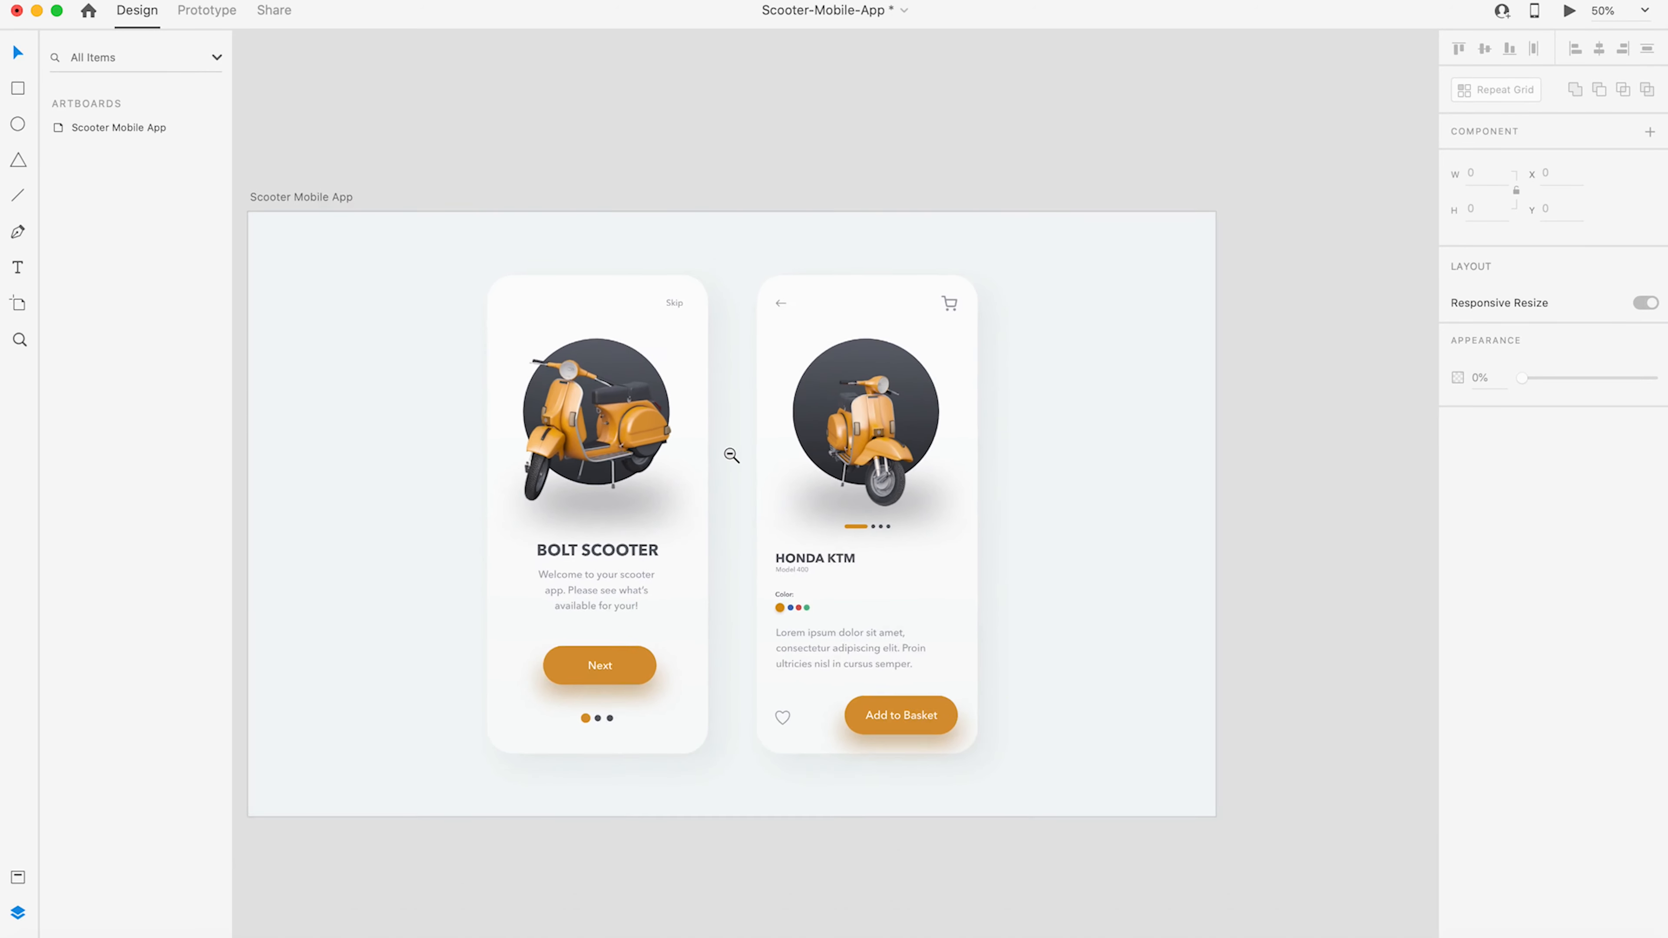
alt+click(733, 455)
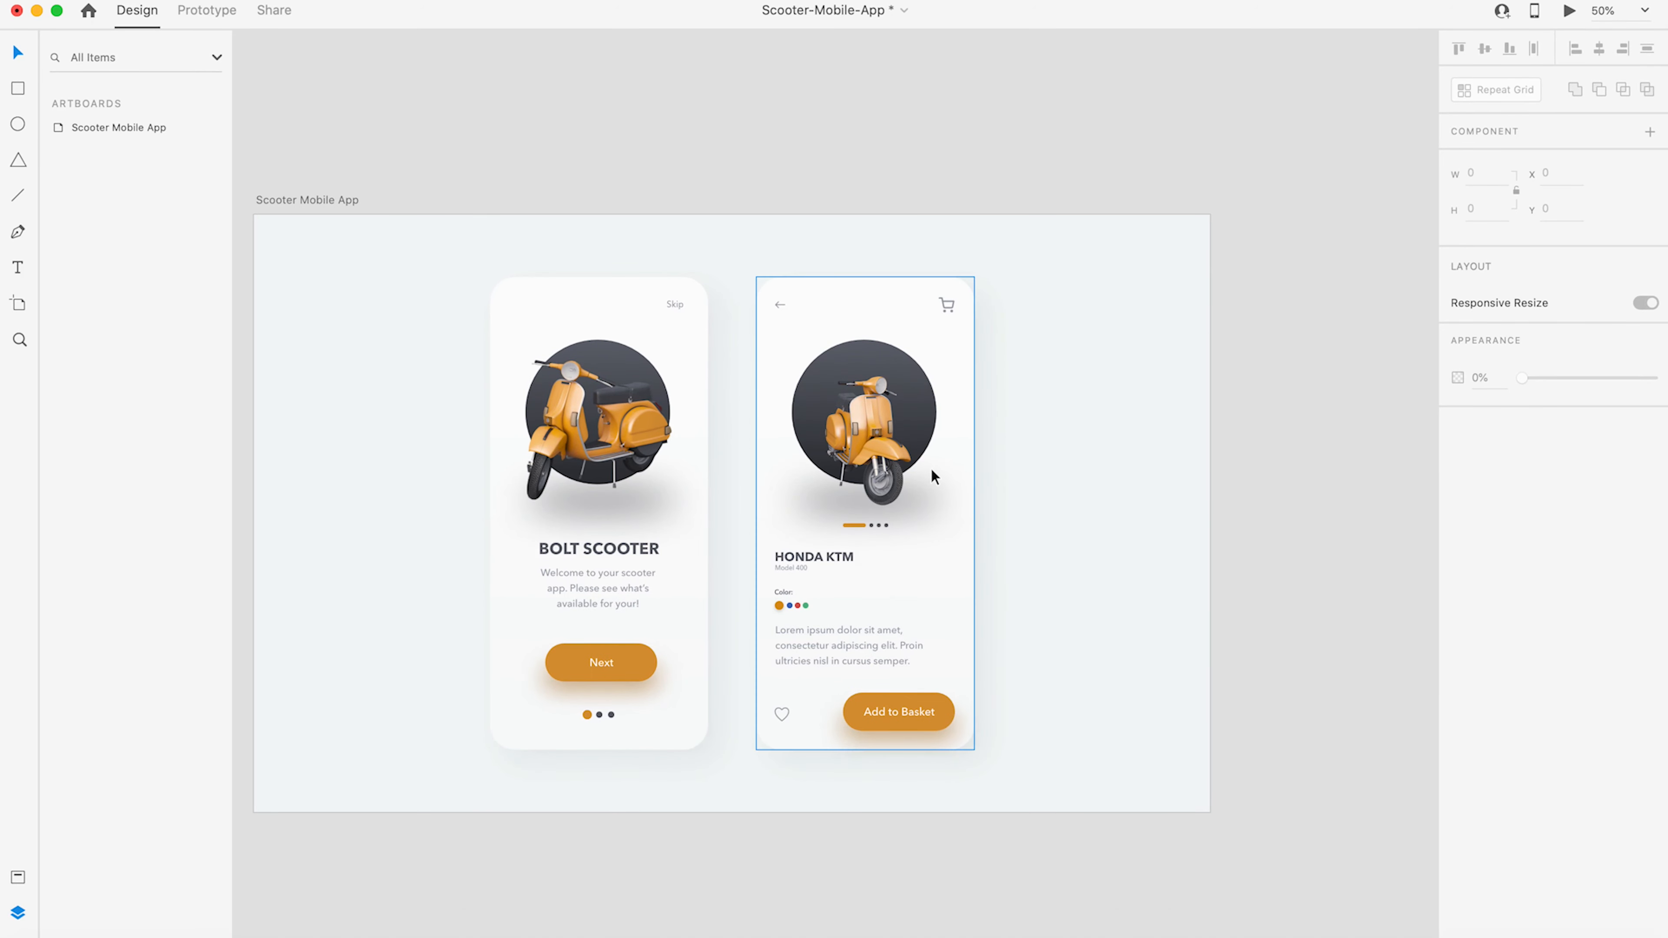
click(861, 304)
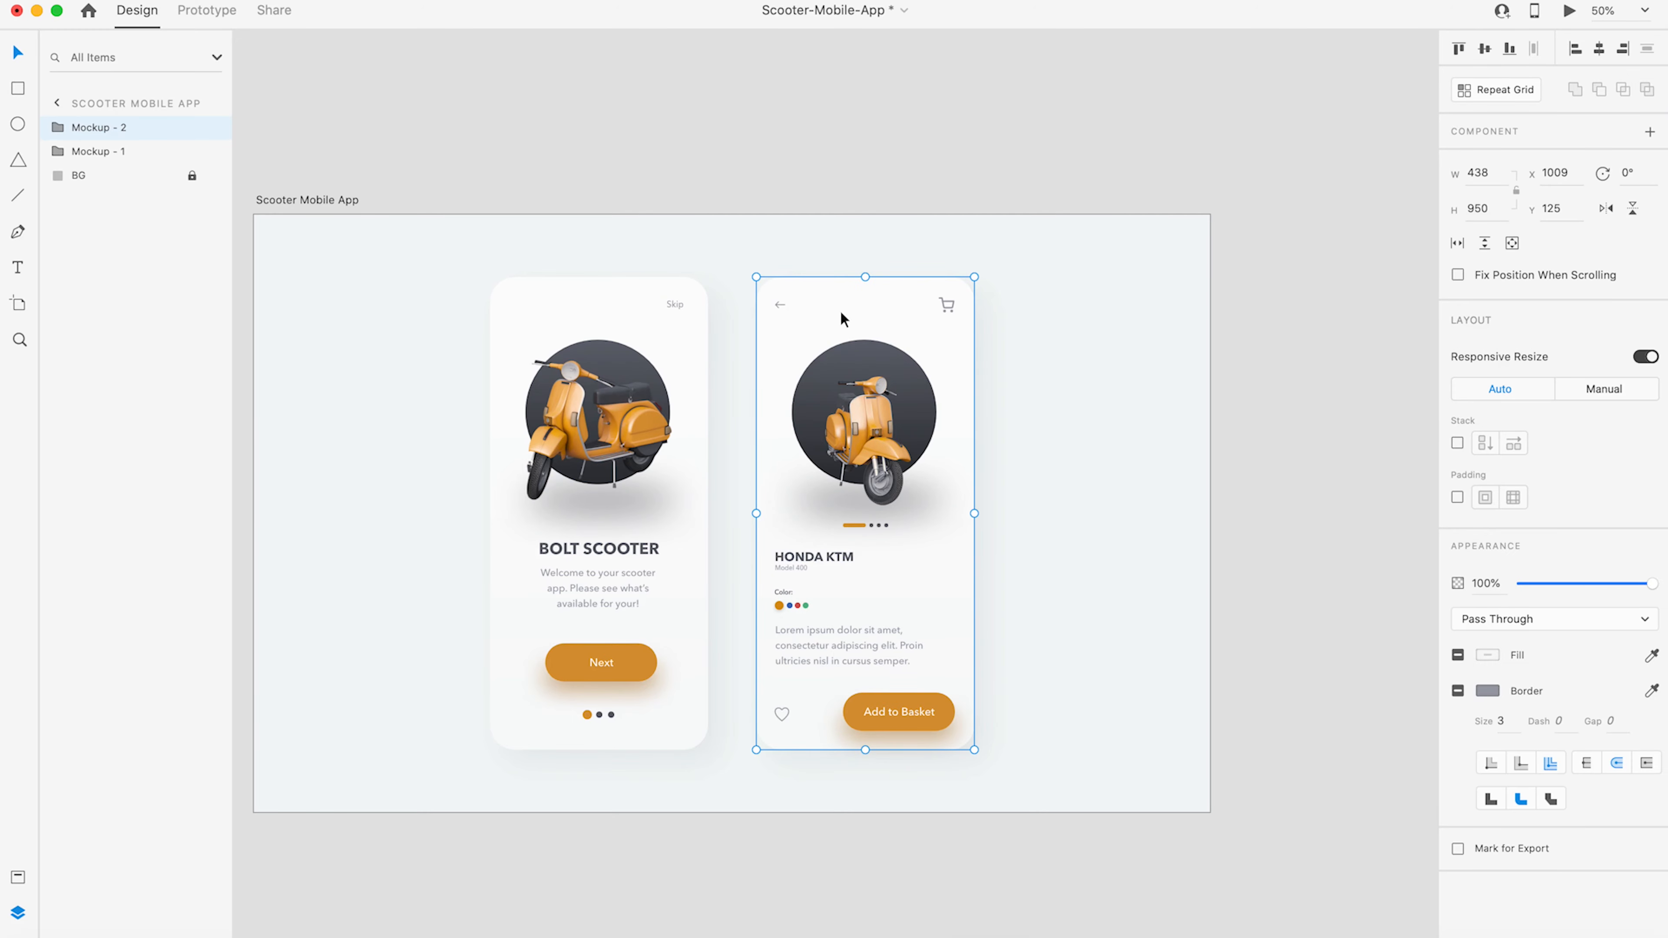
drag(841, 313, 821, 354)
- Shift both staggered mockups together to the centre of the artboard, with the Bolt Scooter mockup at X 493, Y 75
shift+click(648, 313)
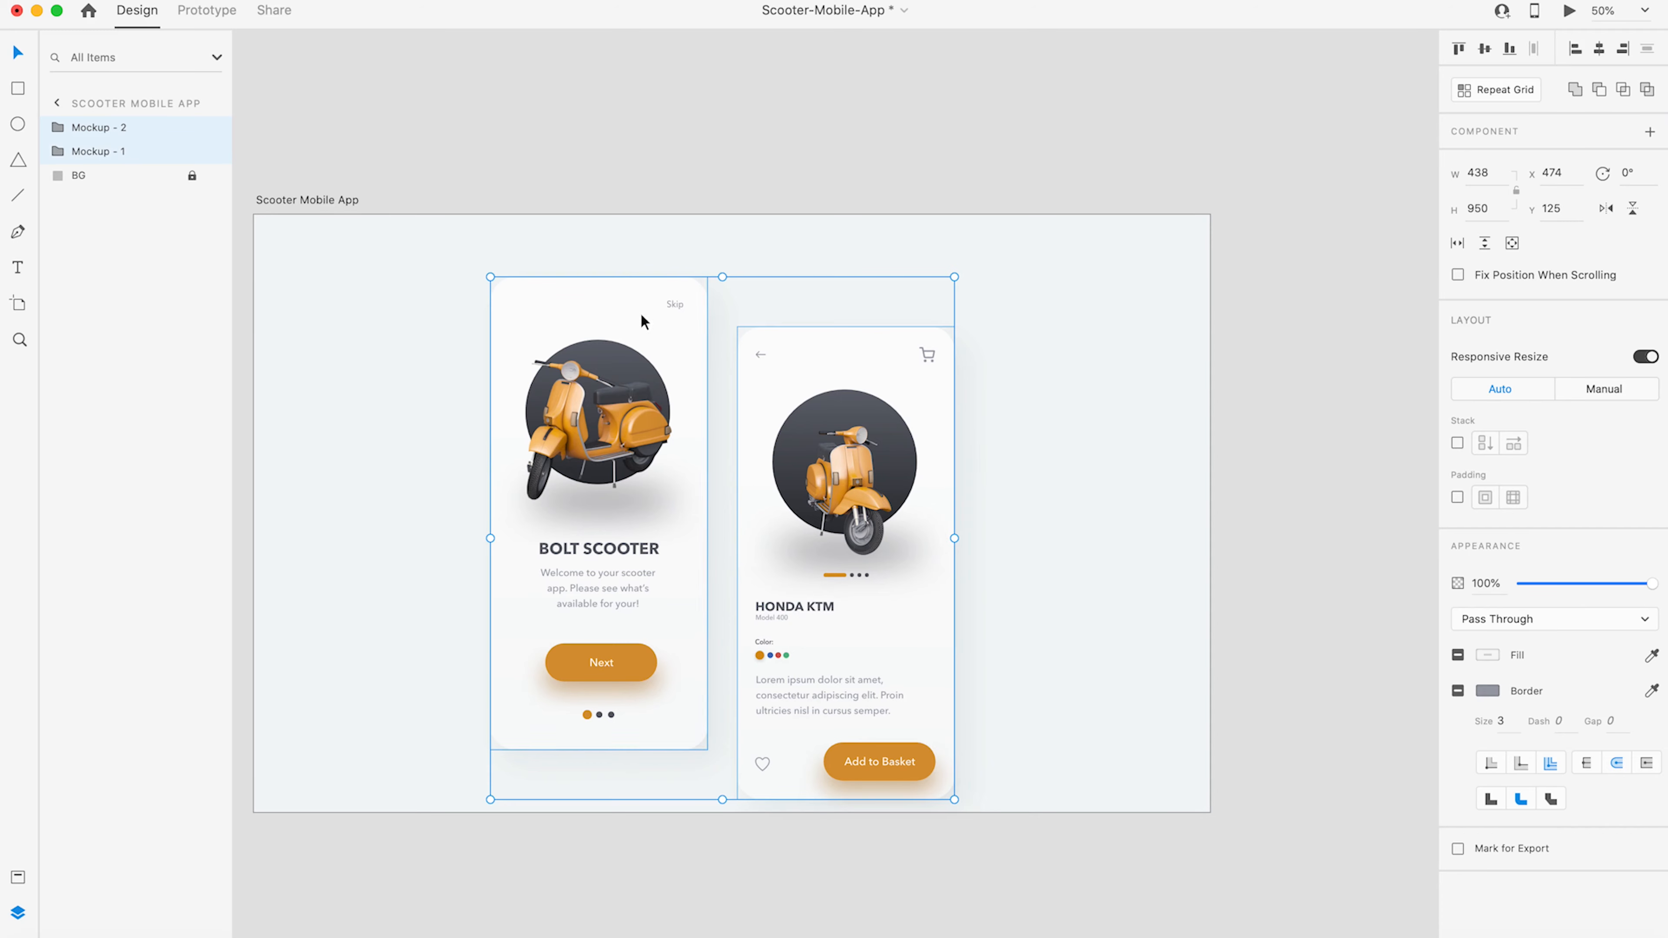
drag(866, 444, 840, 405)
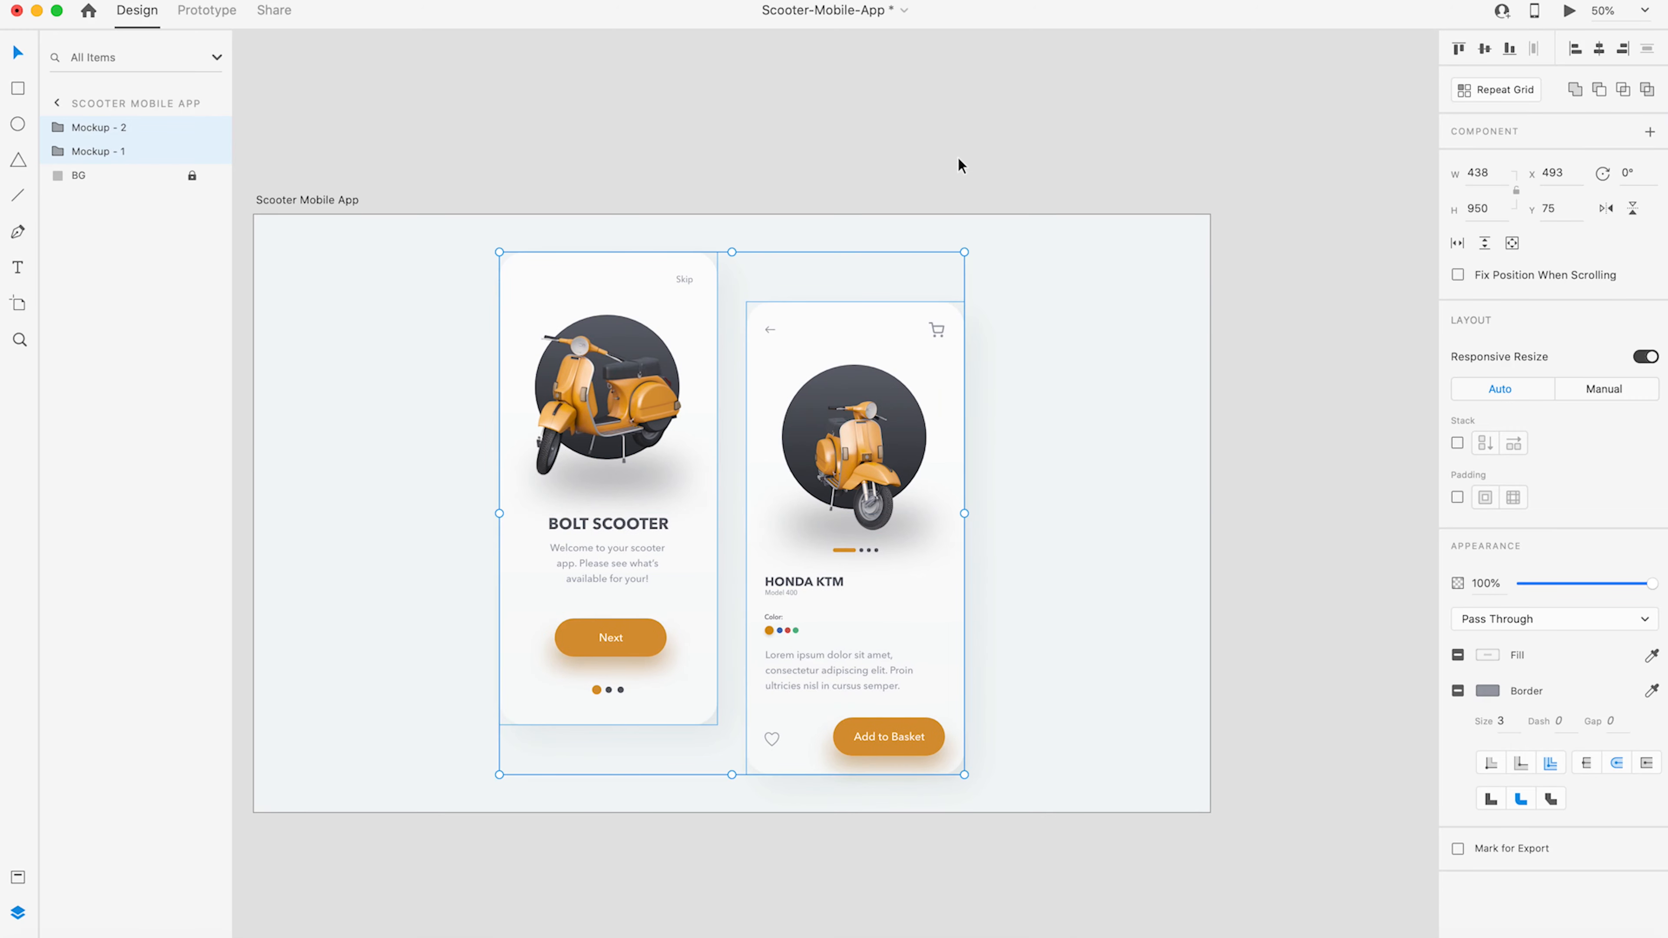
click(1082, 188)
- Save the Scooter-Mobile-App document and view both finished mockups up close
drag(950, 479, 1025, 458)
super+click(894, 449)
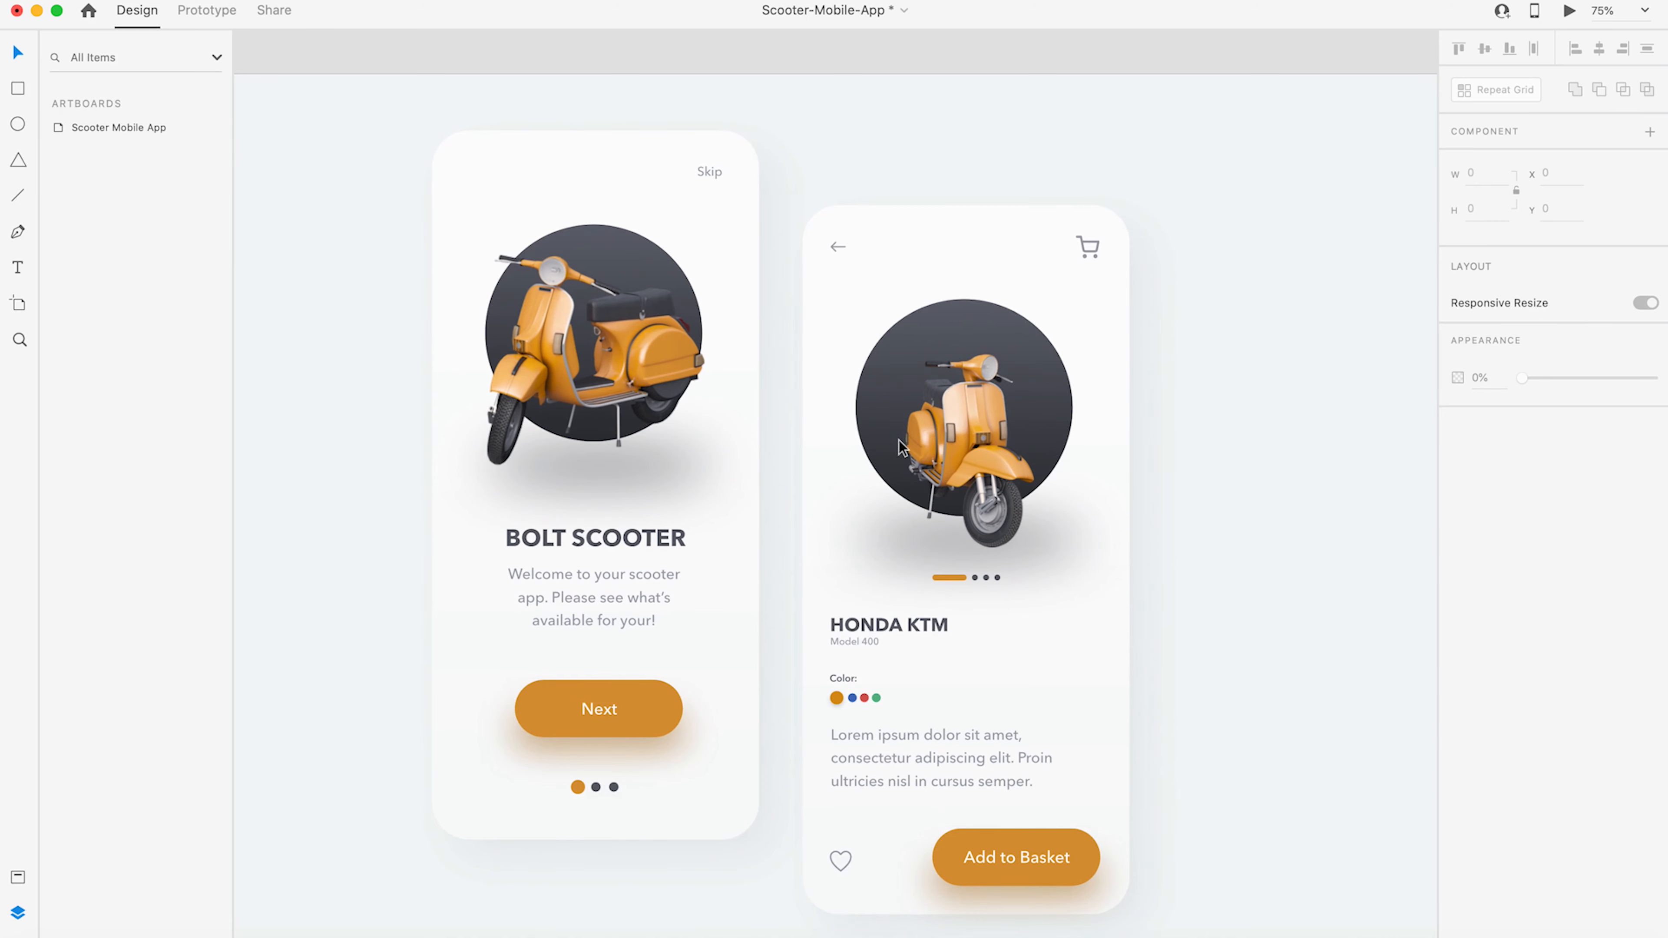
key(super+s)
mouse_move(1075, 482)
mouse_down()
mouse_move(1083, 443)
mouse_move(1088, 531)
mouse_move(1075, 501)
mouse_up()
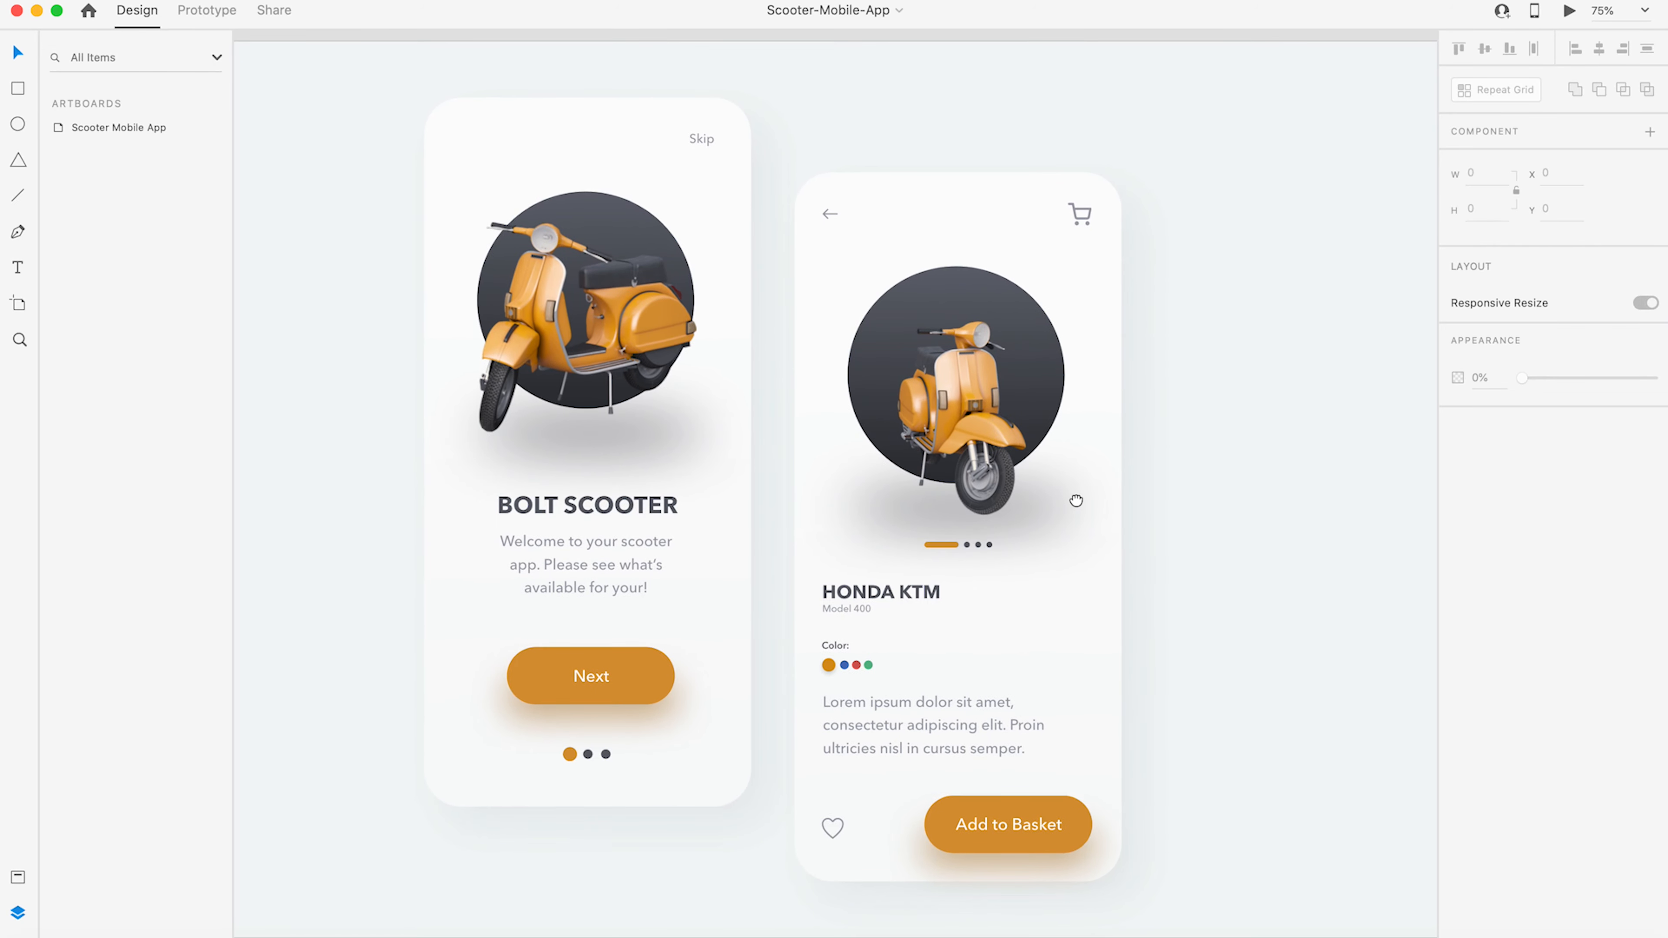